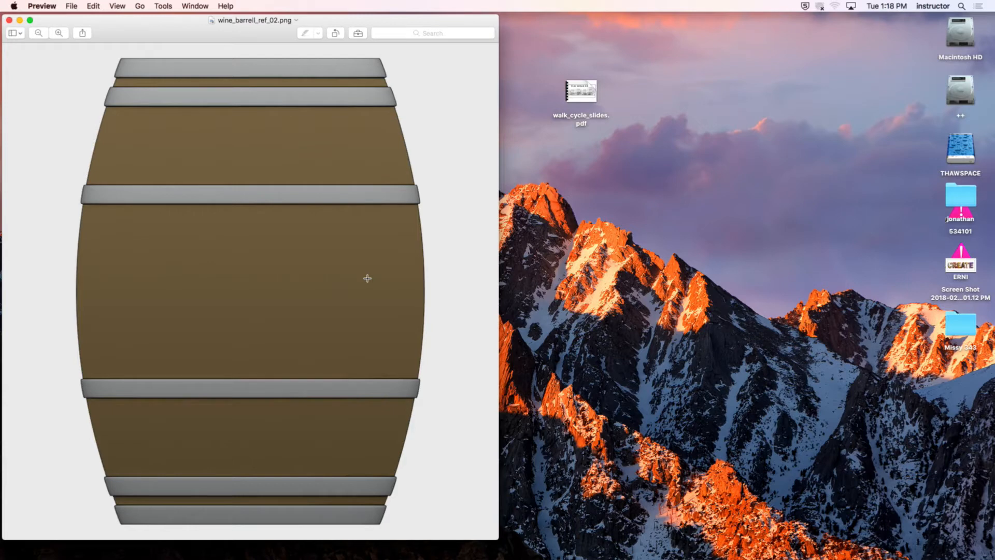
Step: Switch to Modo and decline the offered update download
left_click(593, 210)
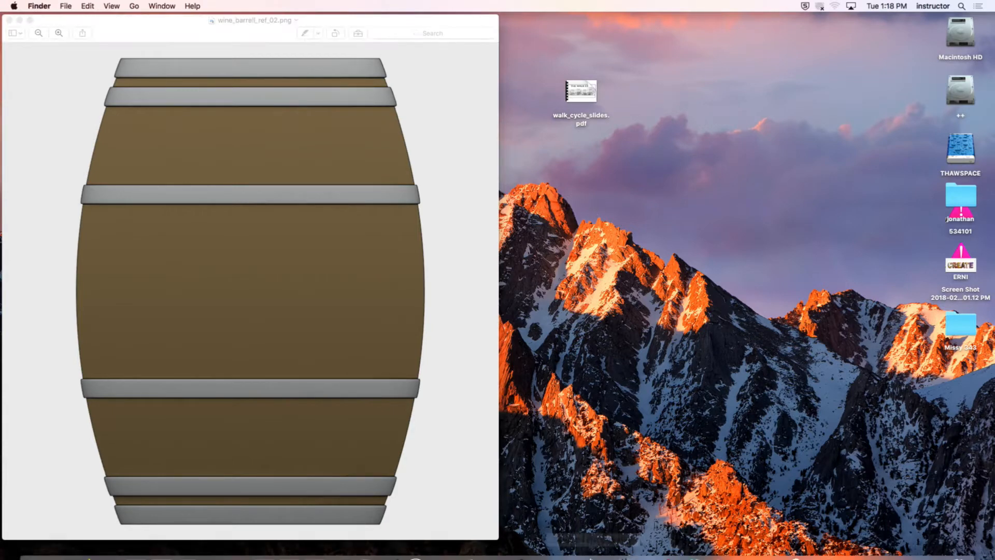
mouse_move(341, 534)
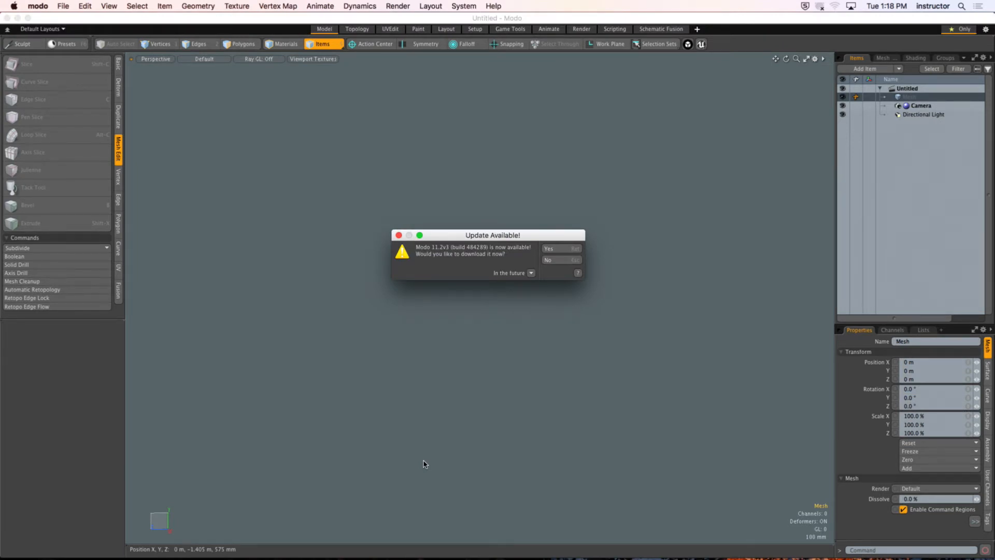
left_click(564, 260)
left_click(628, 222)
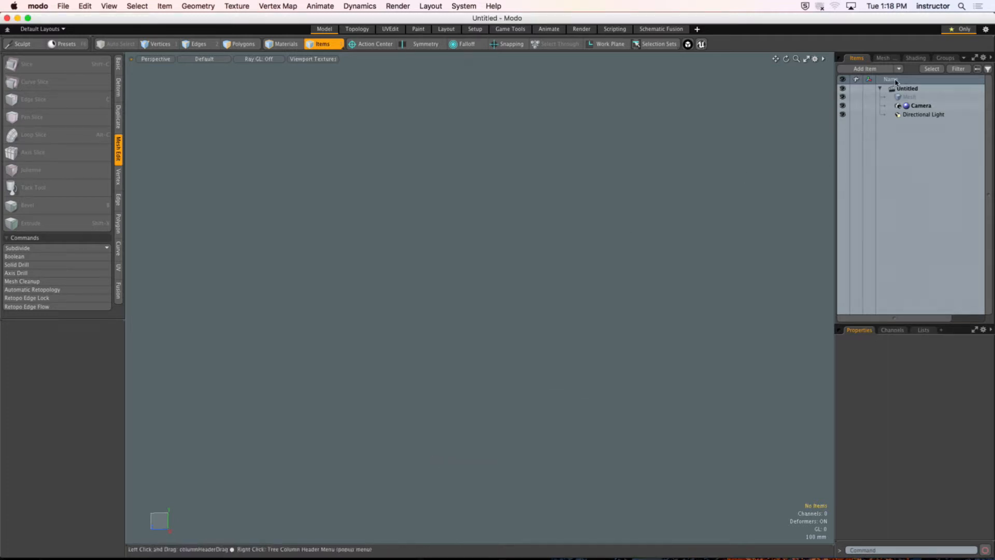
Step: Add a backdrop item and load wine_barrell_ref_02.png from the Desktop as its image
left_click(870, 69)
left_click(899, 91)
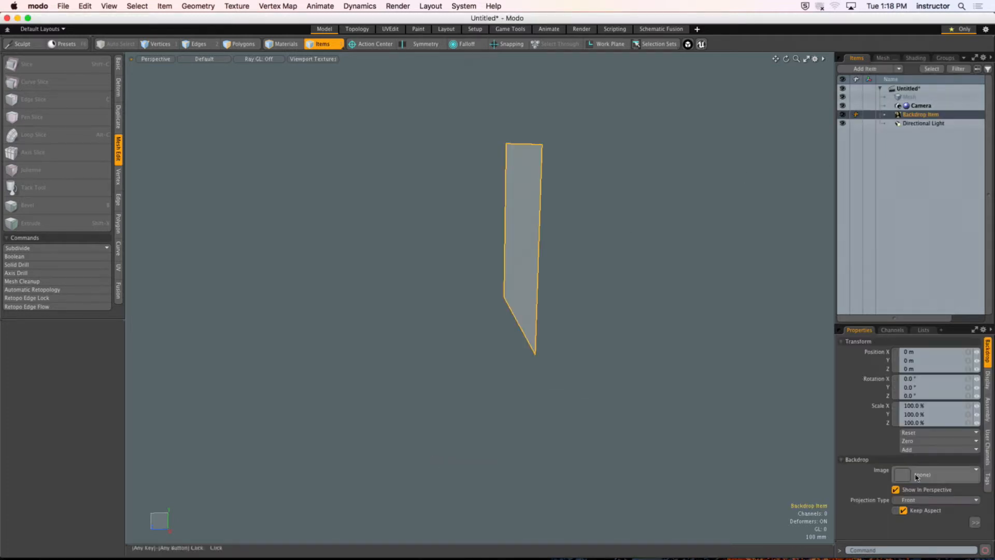
left_click(926, 476)
left_click(881, 253)
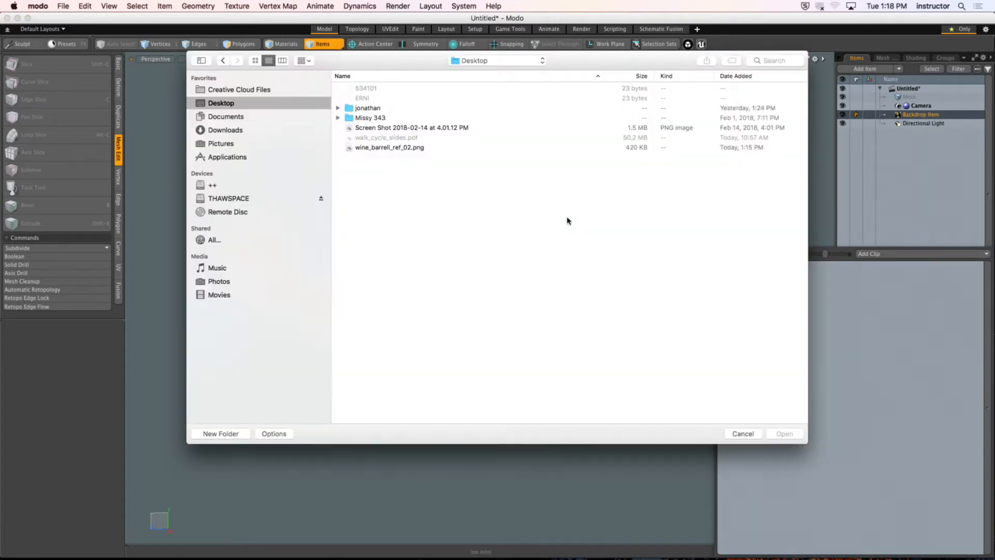
left_click(429, 147)
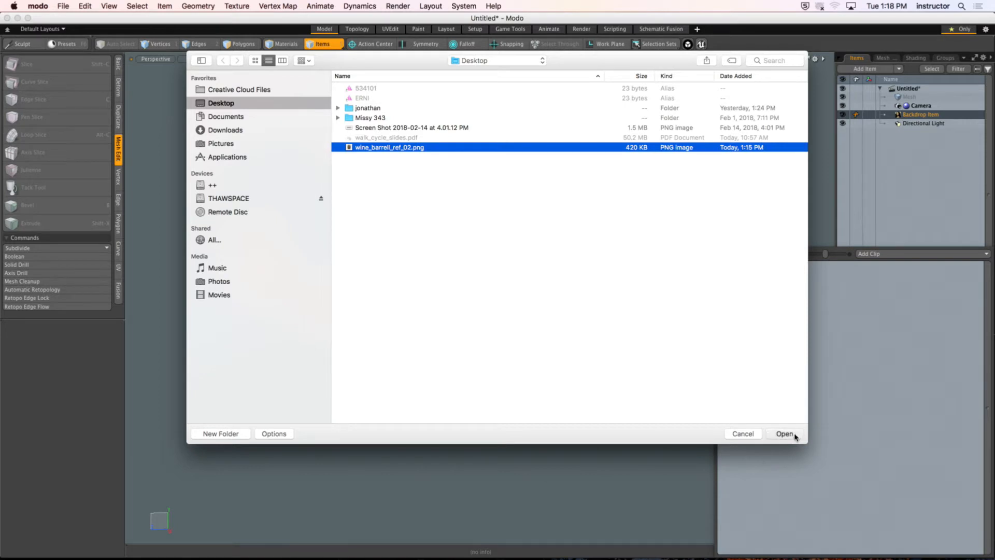
left_click(791, 435)
key("a")
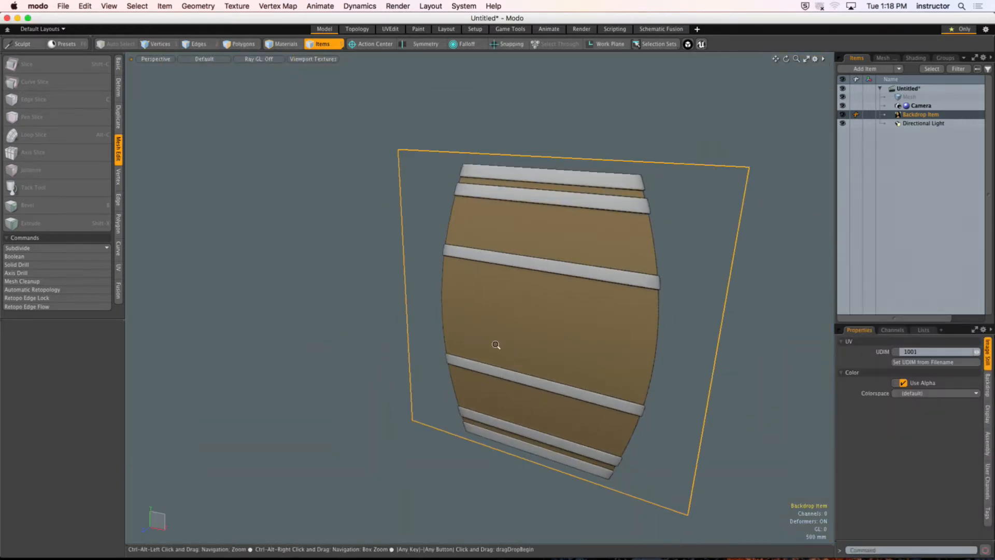
Step: Examine the barrel reference's silhouette and hoops in the front view and in perspective
left_click(723, 323)
left_click_drag(723, 323, 682, 298, "alt")
key("ctrl+space")
left_click(643, 343)
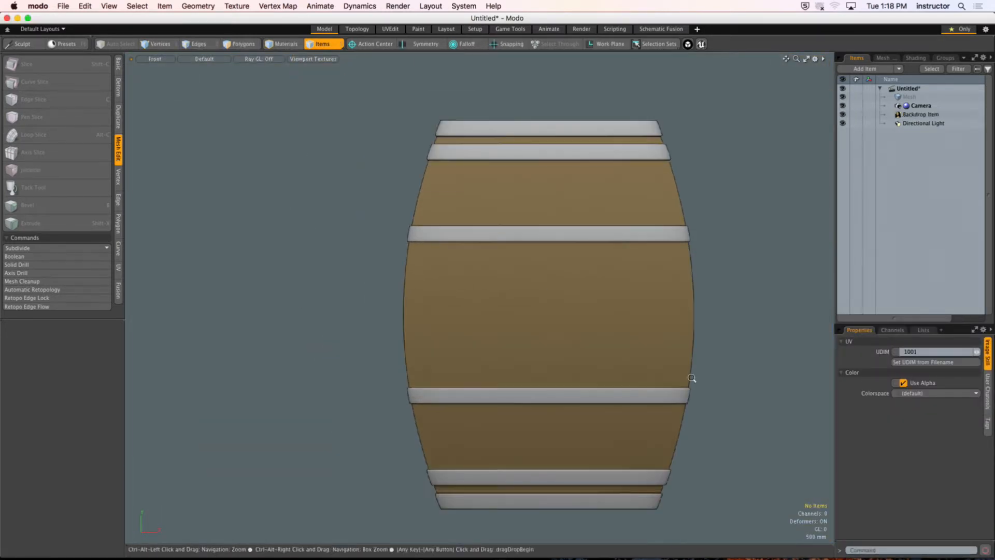
left_click_drag(692, 377, 640, 374, "ctrl+alt")
left_click_drag(640, 374, 585, 331, "alt+shift")
left_click_drag(585, 332, 593, 328, "ctrl+alt")
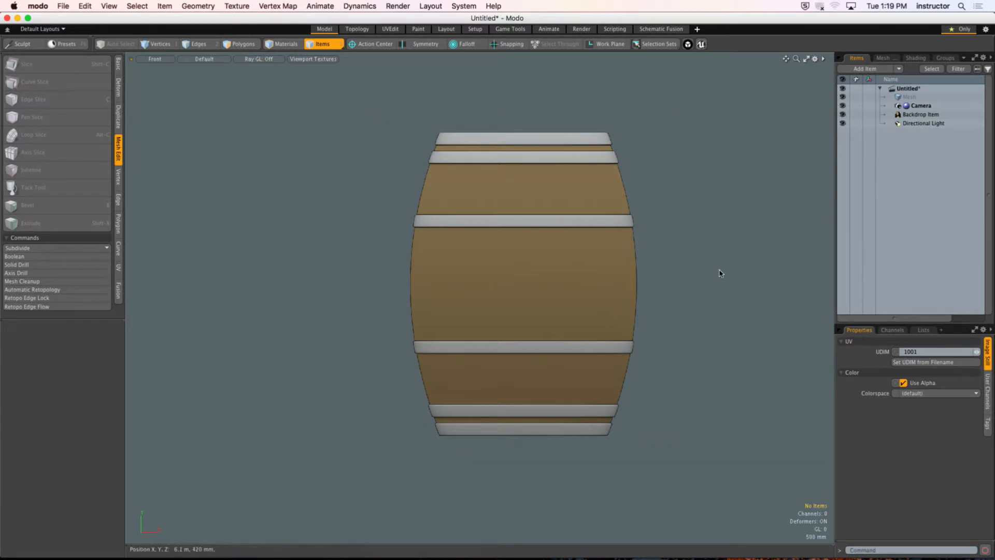
left_click_drag(641, 271, 580, 293, "alt")
scroll(644, 264, "up", 1)
scroll(576, 285, "up", 1)
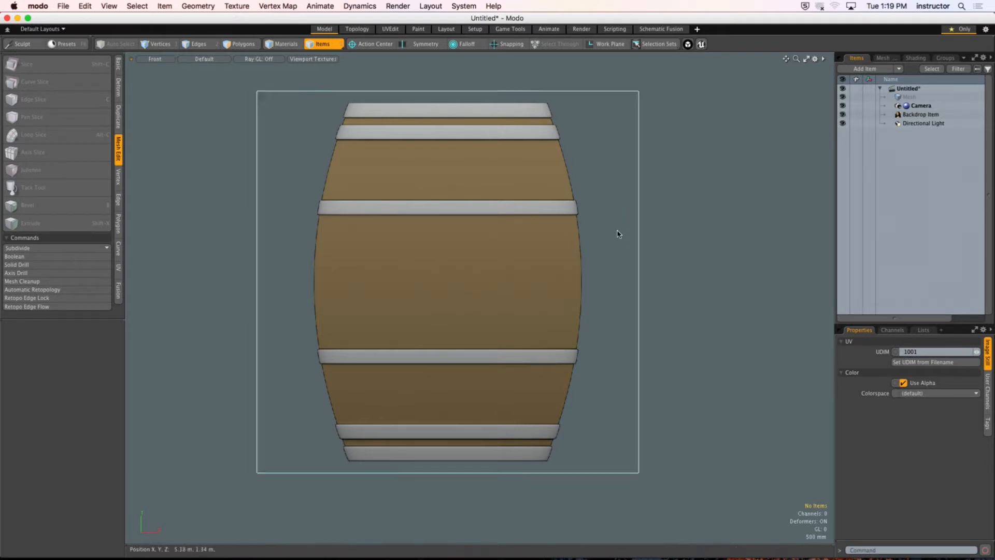
scroll(617, 233, "up", 3)
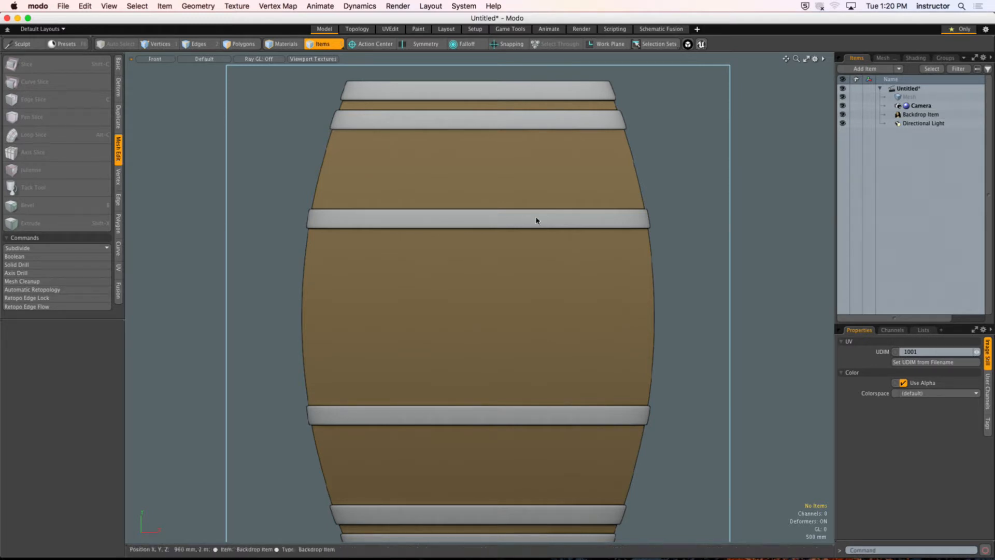
scroll(537, 220, "down", 2)
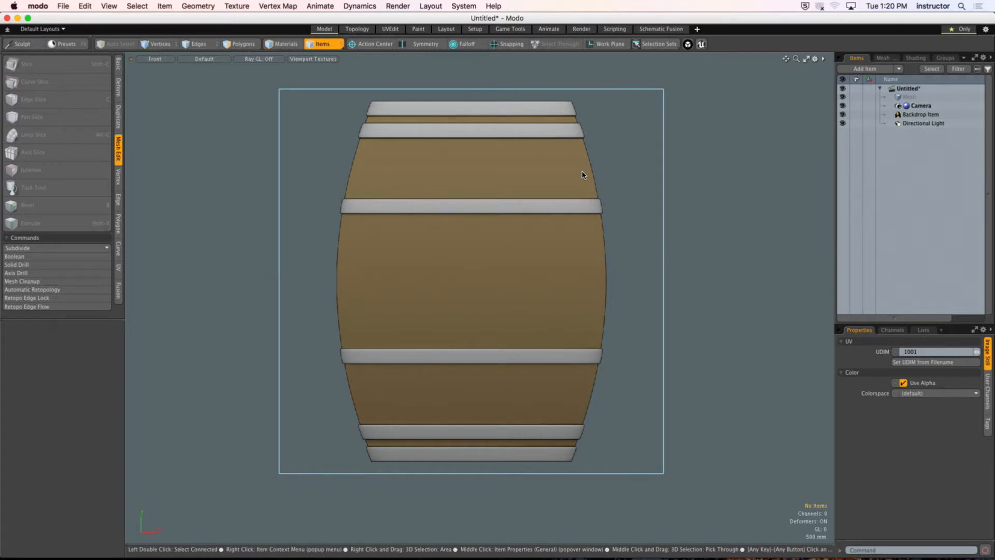
mouse_move(592, 227)
left_mouse_down("alt")
mouse_move(589, 212)
mouse_move(589, 225)
left_mouse_up("alt")
left_click_drag(494, 305, 477, 265, "alt")
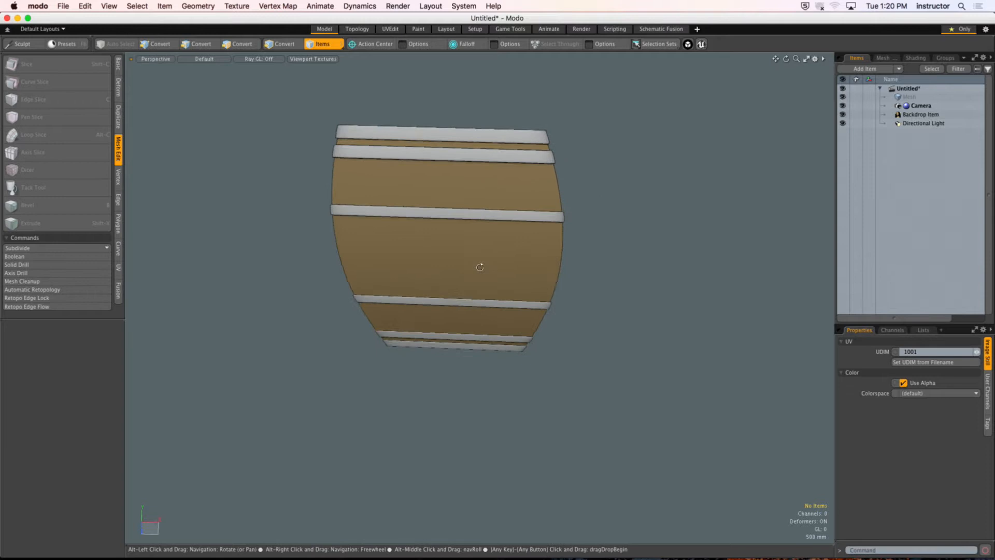
Step: Create a flat 24-sided cylinder disc with a radius of about 3 m on the ground plane in front of the barrel image
left_click(117, 66)
left_click(71, 65)
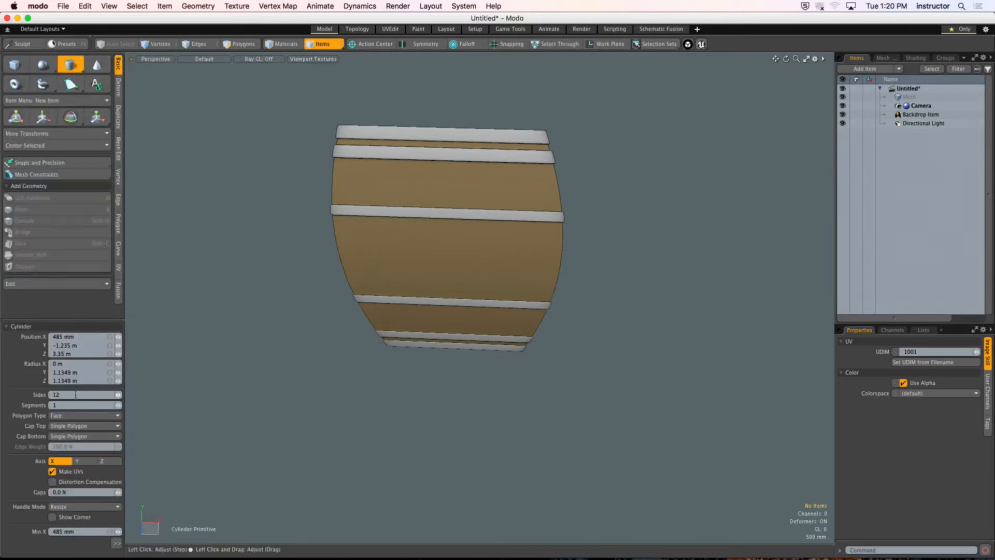
left_click(77, 395)
type("24")
left_click_drag(456, 389, 653, 478)
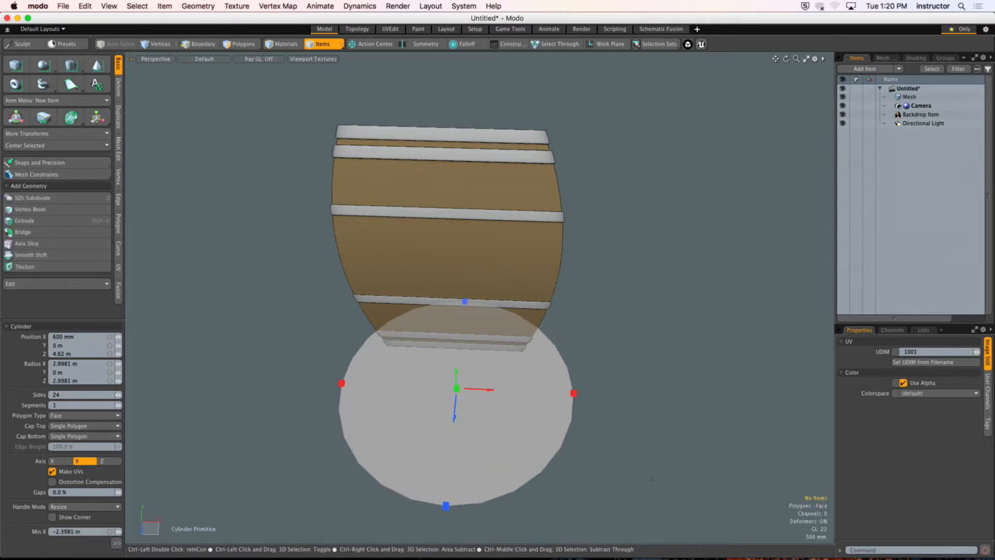
key("space")
left_click_drag(497, 431, 387, 381, "alt")
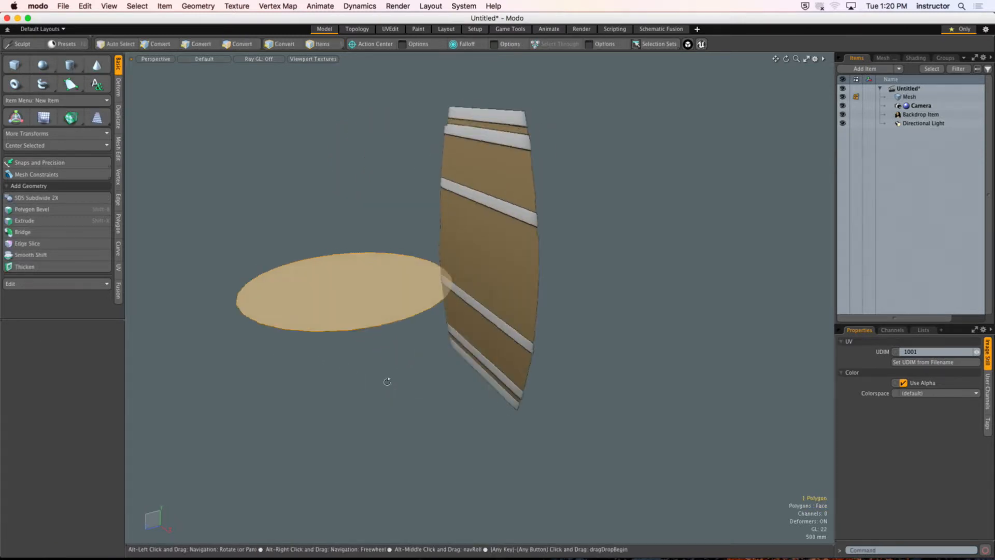
Step: Center the disc on all axes at the origin and show it from the front
left_click(55, 146)
left_click(73, 168)
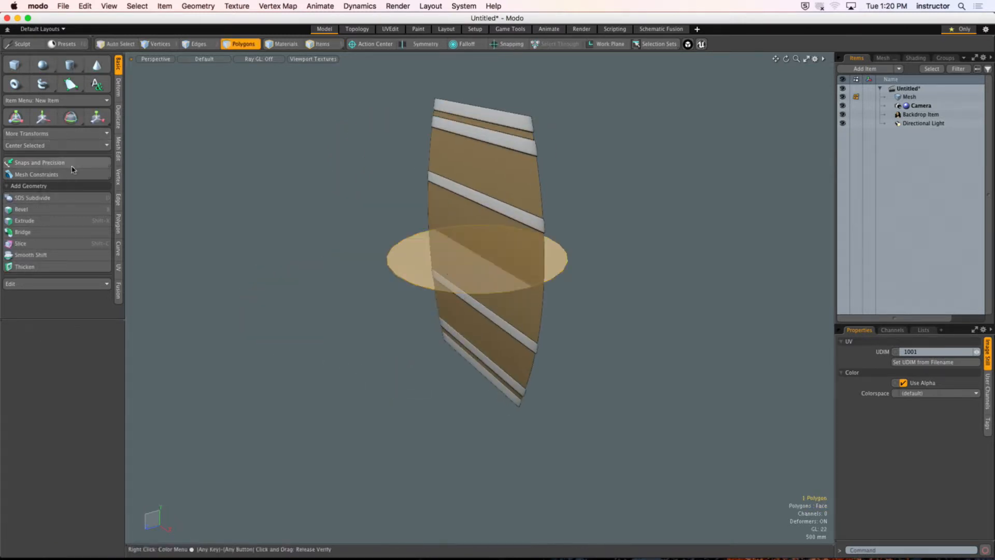
left_click_drag(292, 193, 364, 200, "alt")
key("KP_2")
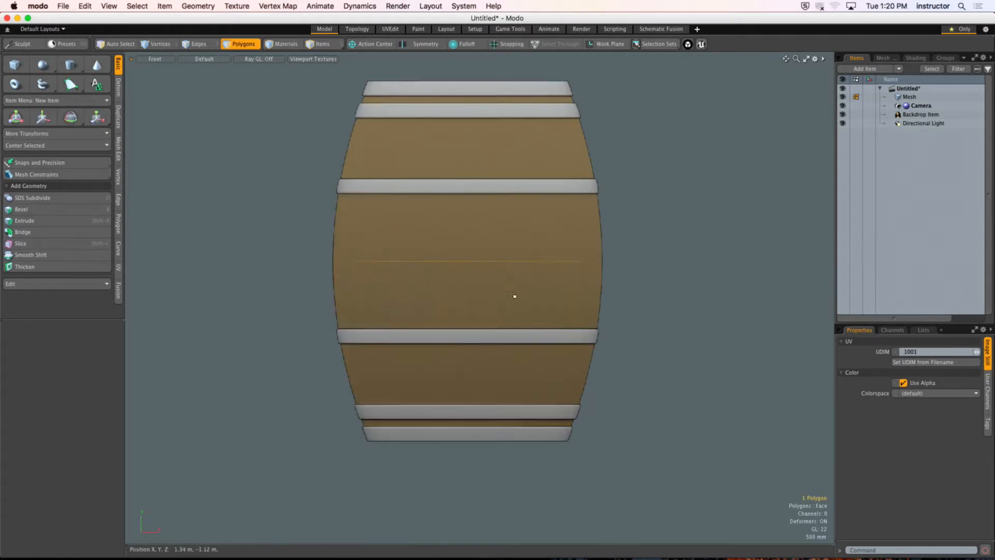
Step: Set the transparency of the barrel backdrop to 70%
scroll(513, 296, "up", 3)
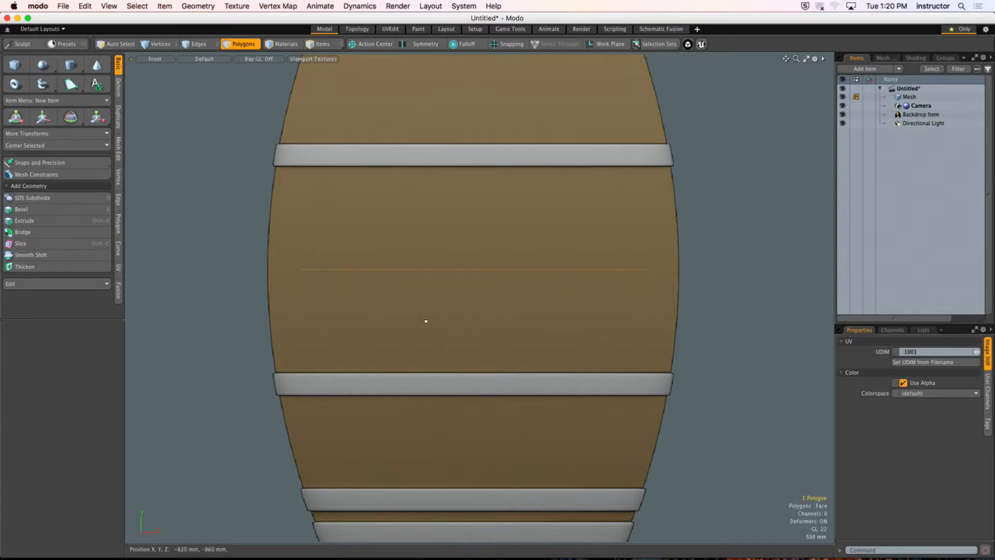
key("y")
key("o")
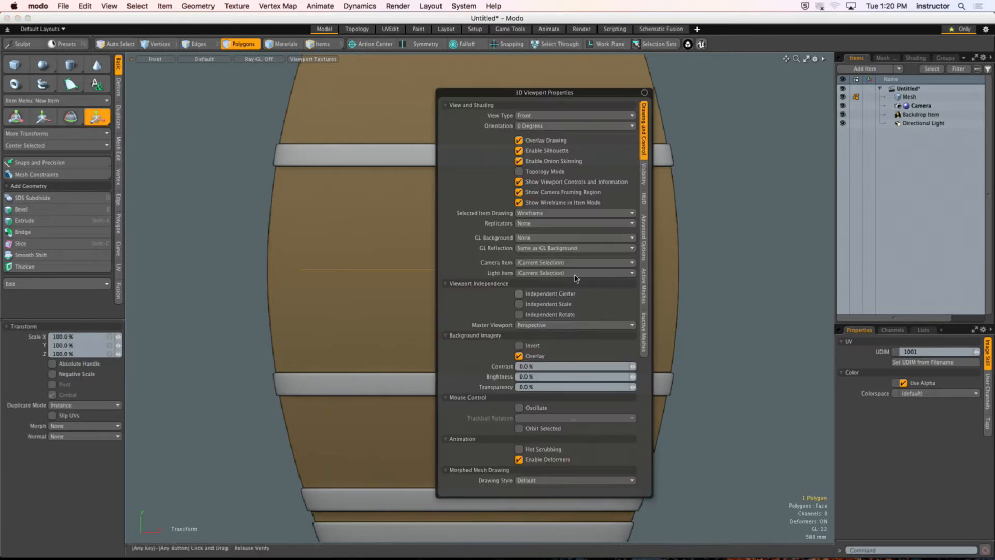
left_click(939, 115)
left_click_drag(899, 323, 899, 165)
left_click_drag(919, 416, 883, 413)
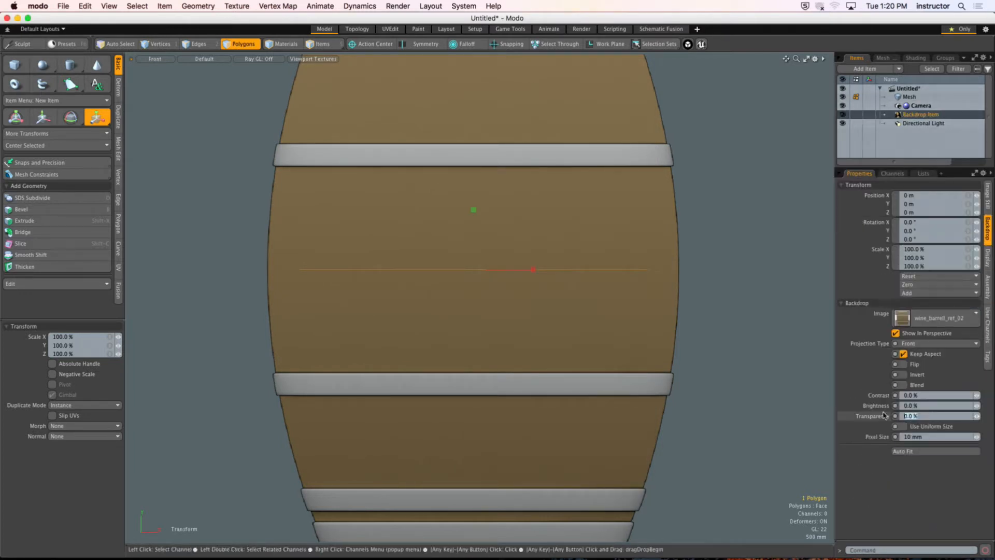
type("70")
key("Return")
Step: Scale the disc uniformly to about 116.5% to match the barrel's widest width
left_click_drag(484, 280, 481, 275)
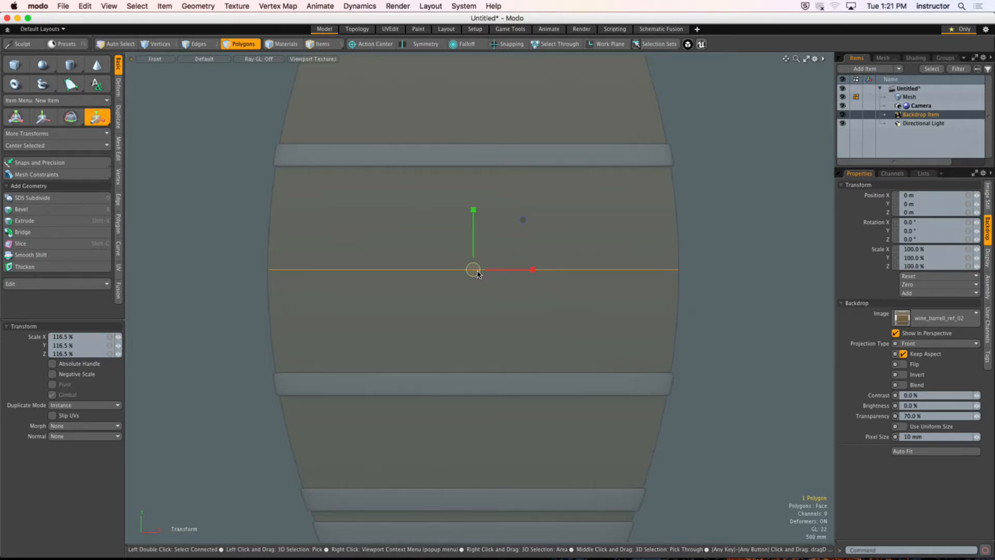
key("q")
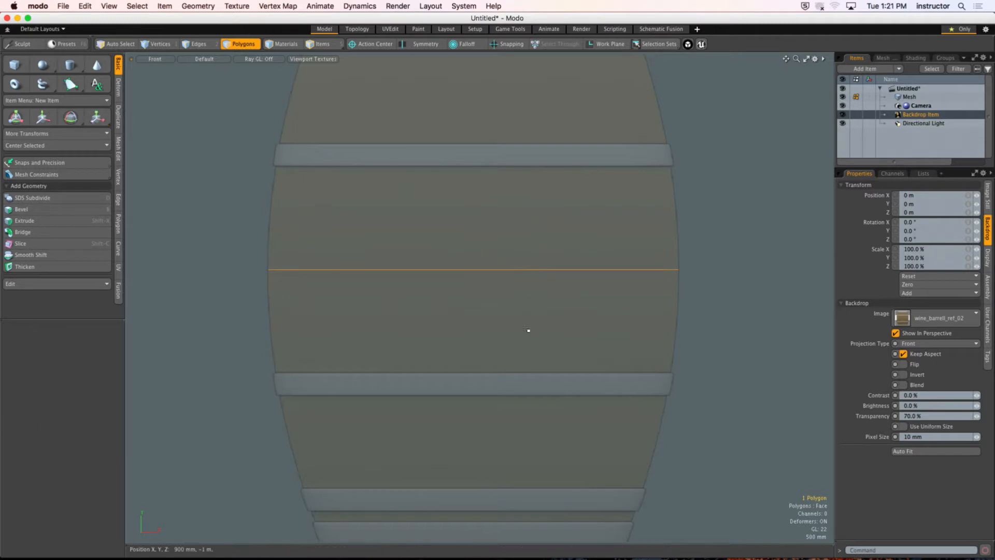
left_click_drag(511, 311, 546, 244, "alt")
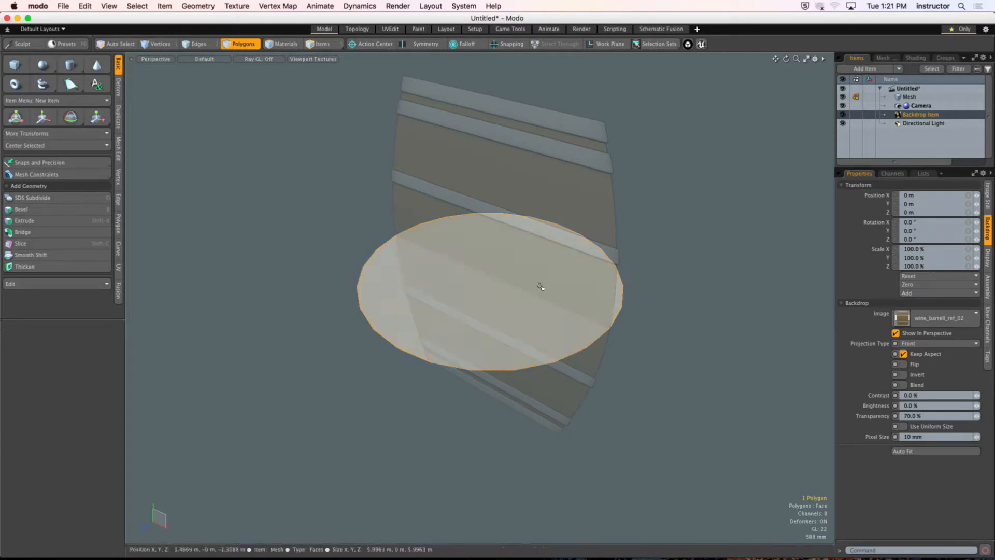
left_click_drag(537, 284, 513, 231, "alt")
key("KP_2")
left_click_drag(543, 279, 552, 296, "alt+shift")
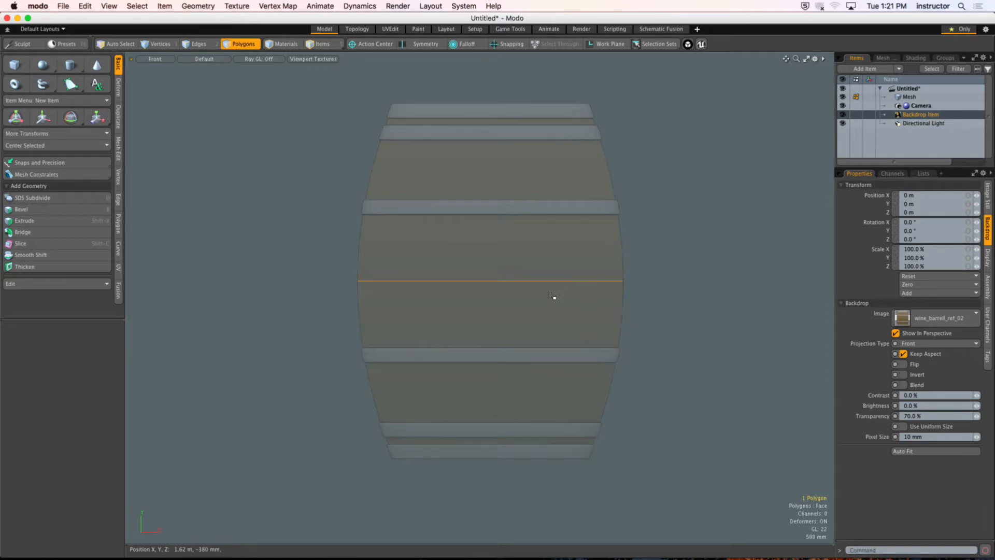
Step: Bevel the disc polygon straight up to about the height of the barrel's top
key("b")
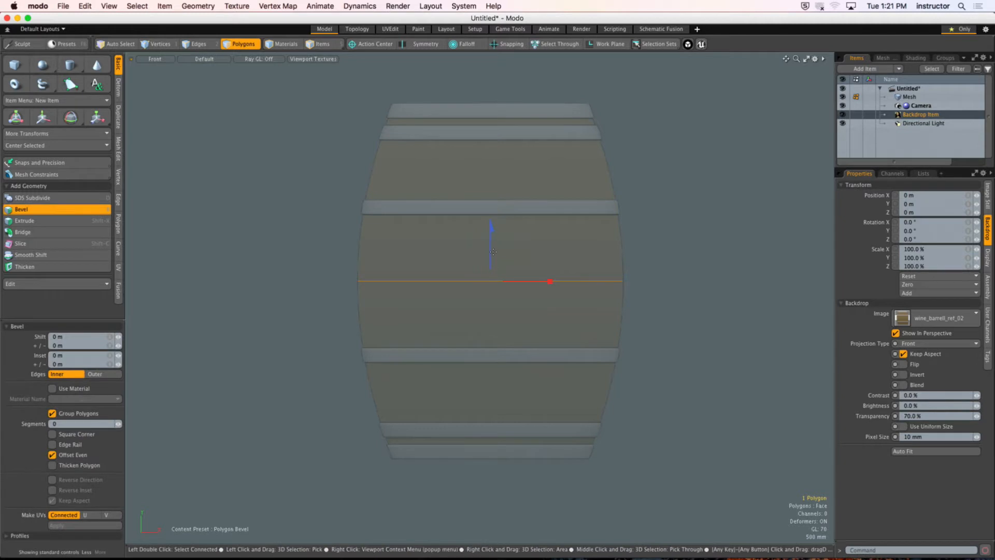
left_click_drag(491, 247, 491, 66)
left_click_drag(500, 222, 479, 302, "ctrl+alt")
key("space")
Step: Move the top polygon down vertically to line up with the upper edge of the barrel's topmost hoop
key("w")
left_click_drag(480, 207, 523, 207, "ctrl+alt")
left_click_drag(523, 207, 528, 407, "alt+shift")
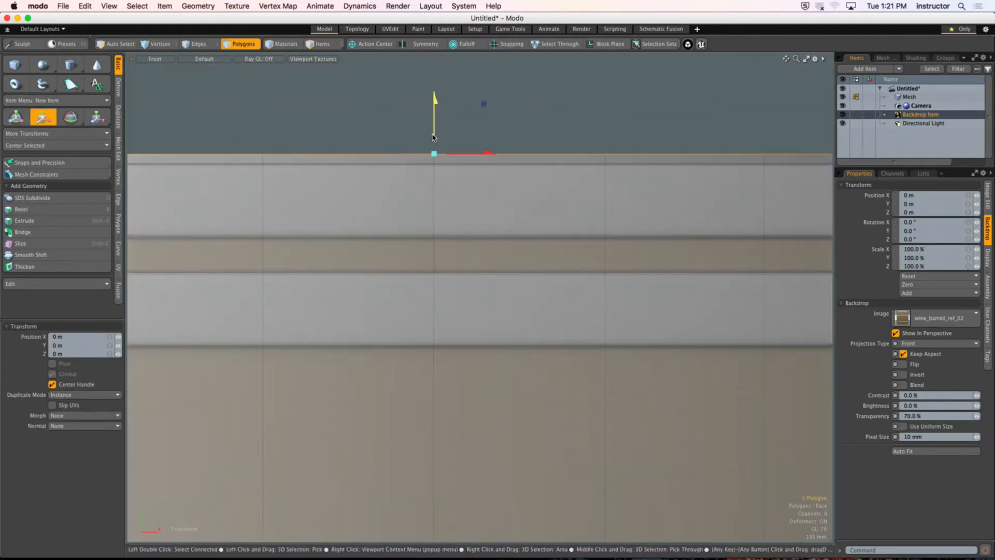
mouse_move(433, 138)
left_mouse_down()
mouse_move(433, 232)
mouse_move(432, 145)
mouse_move(424, 156)
mouse_move(366, 164)
mouse_move(456, 195)
left_mouse_up()
key("Escape")
Step: Select the cylinder's side polygons and loop-slice them horizontally with two uniformly spaced cuts
left_click_drag(220, 204, 621, 227)
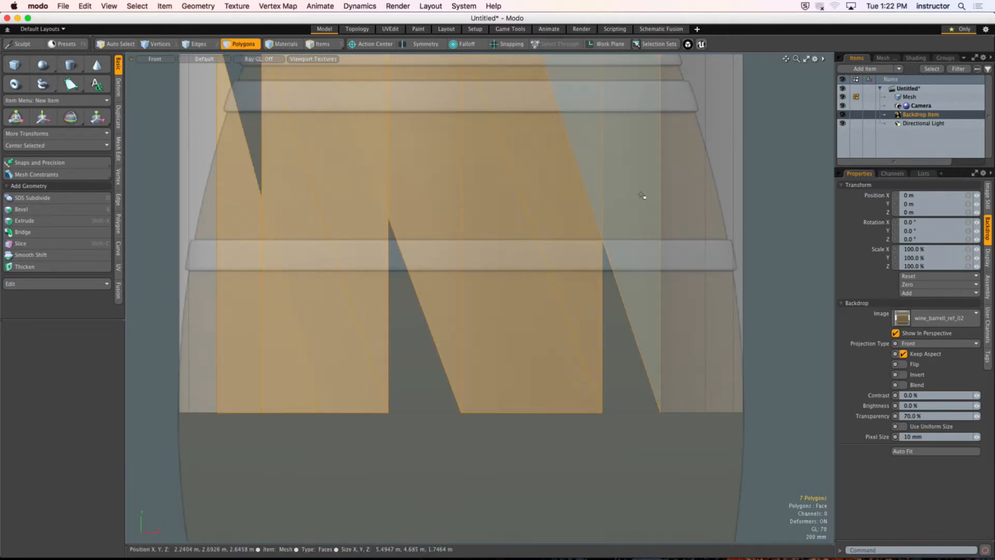
key("alt+c")
key("a")
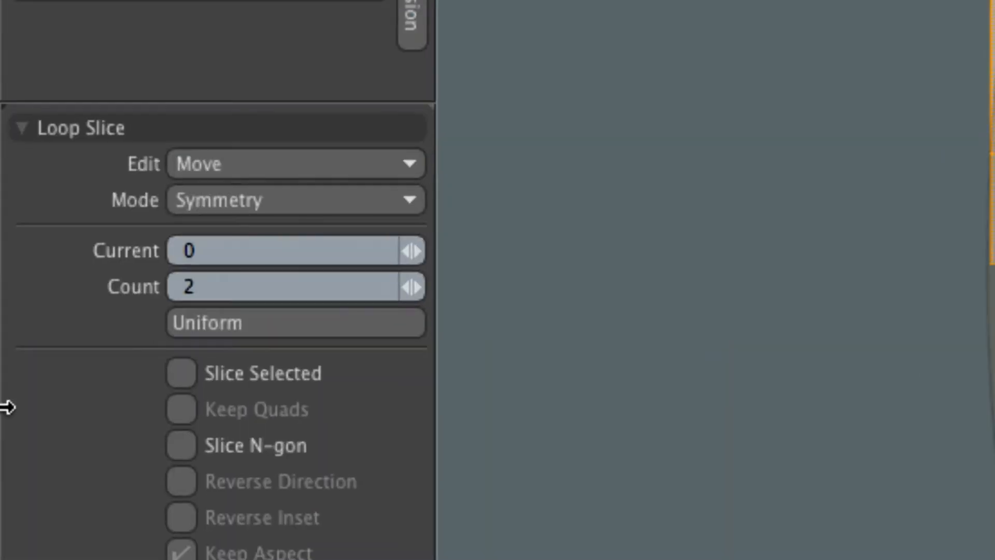
left_click(345, 329)
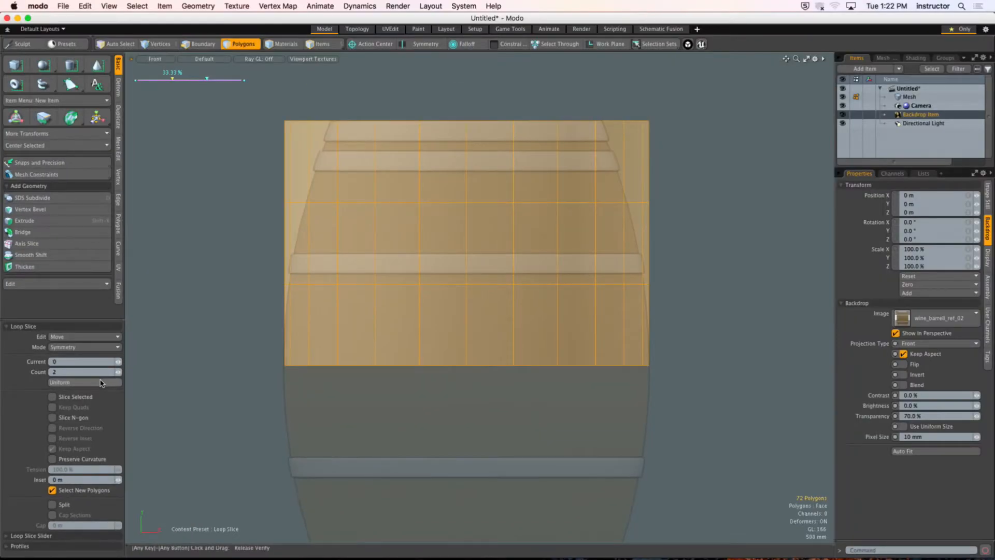
left_click_drag(529, 145, 557, 153, "ctrl+alt")
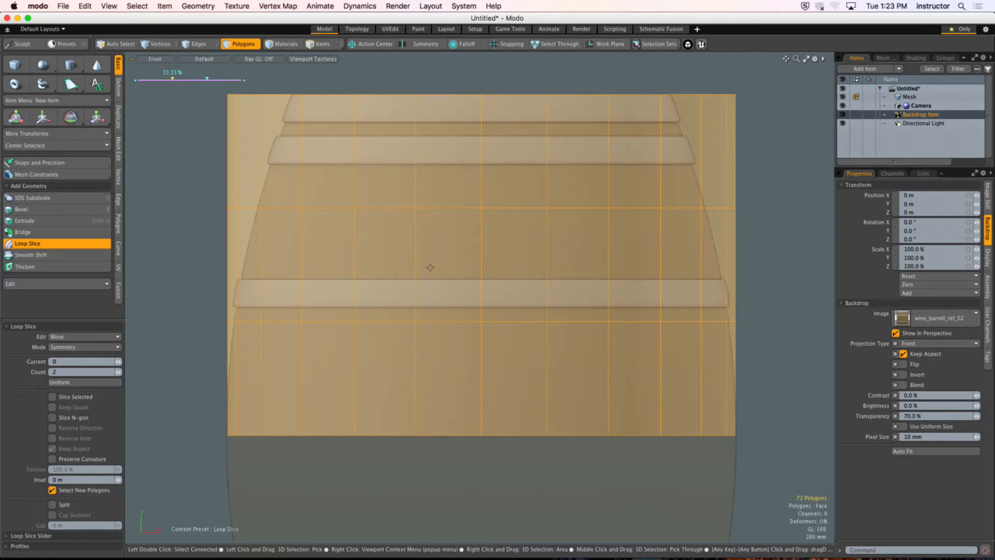
Step: Increase the Loop Slice count to 3 on the cylinder's sides
scroll(2, 466, "up", 5, "ctrl")
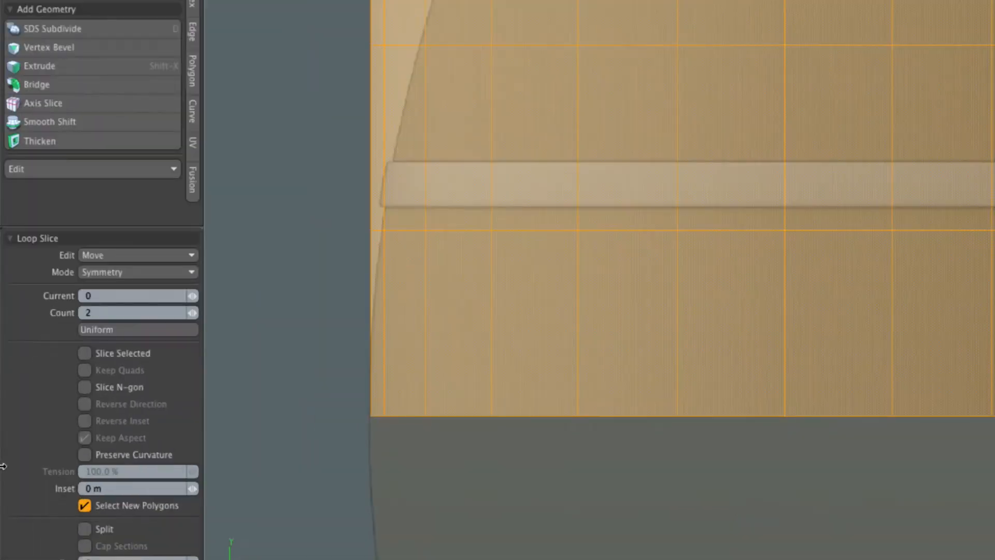
scroll(2, 465, "up", 3, "ctrl")
left_click(117, 311)
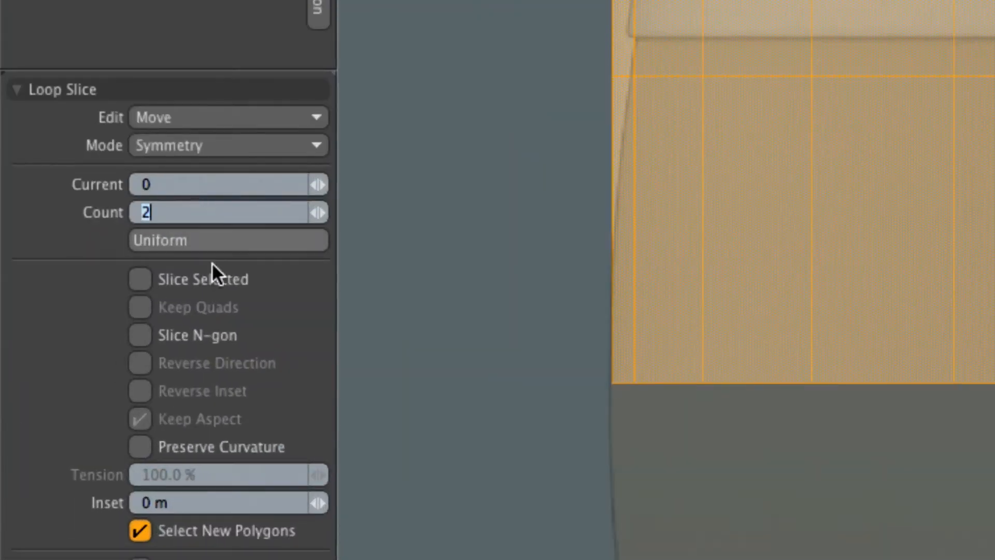
left_click(324, 215)
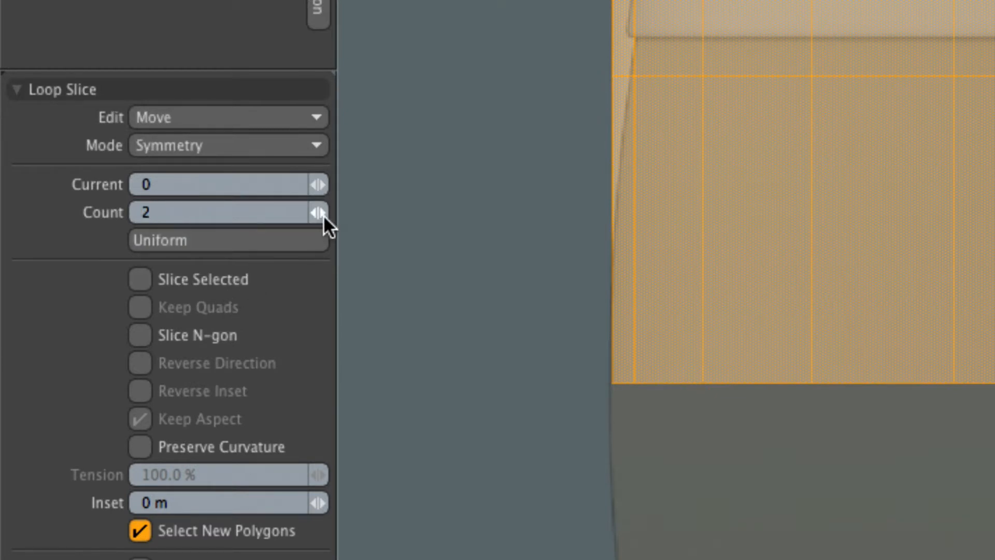
left_click(320, 213)
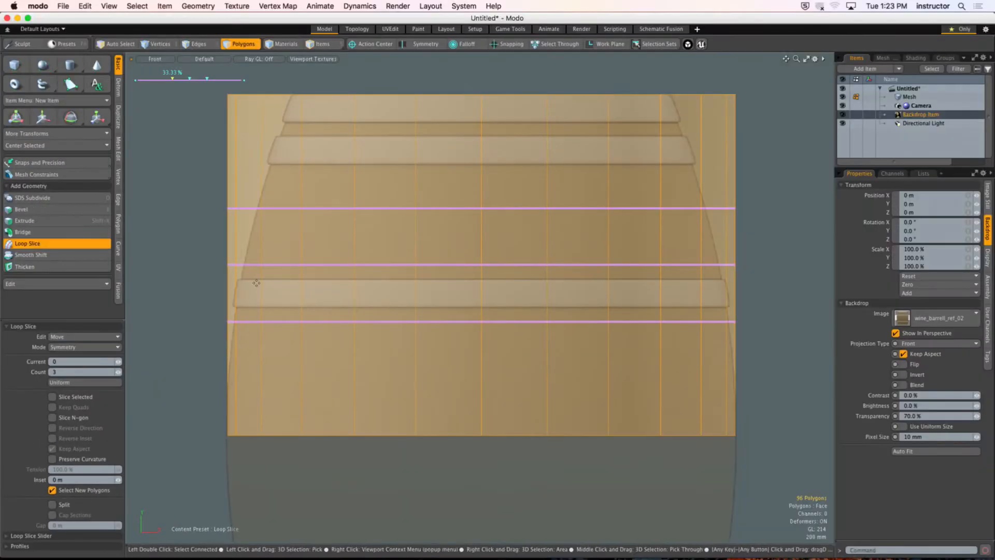
Step: Increase the loop slices on the cylinder's sides to 5, space them uniformly, then finish slicing and deselect the polygons
left_click(62, 382)
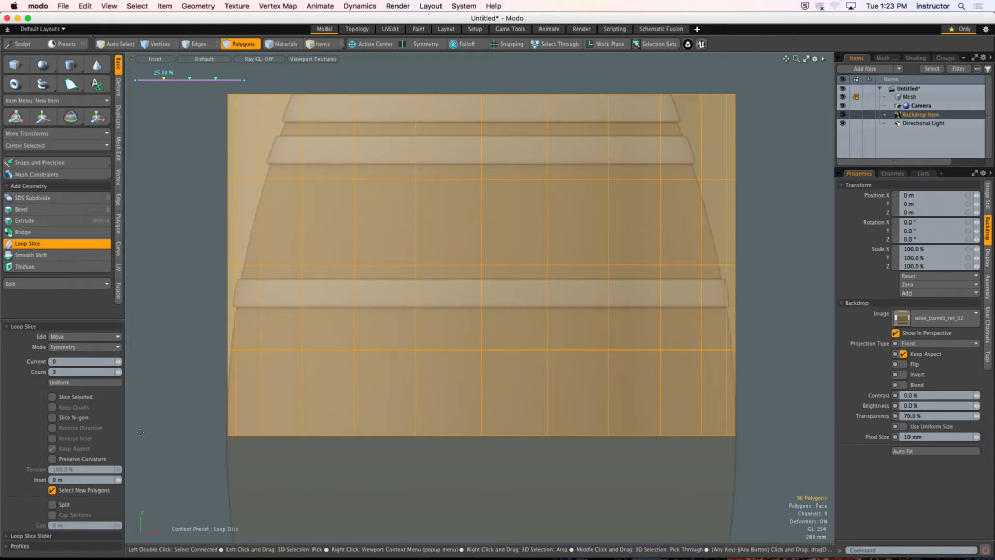
left_click_drag(118, 371, 125, 372)
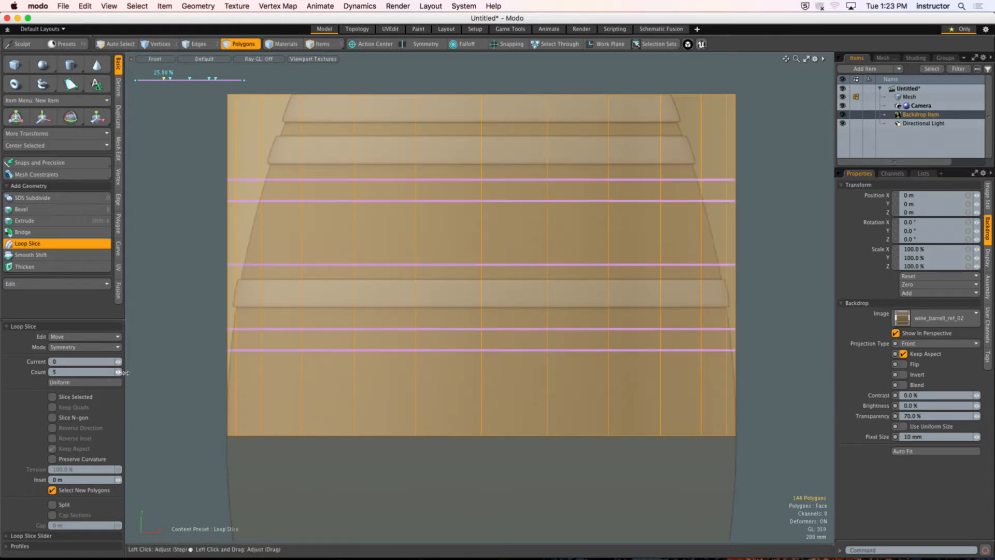
left_click(101, 382)
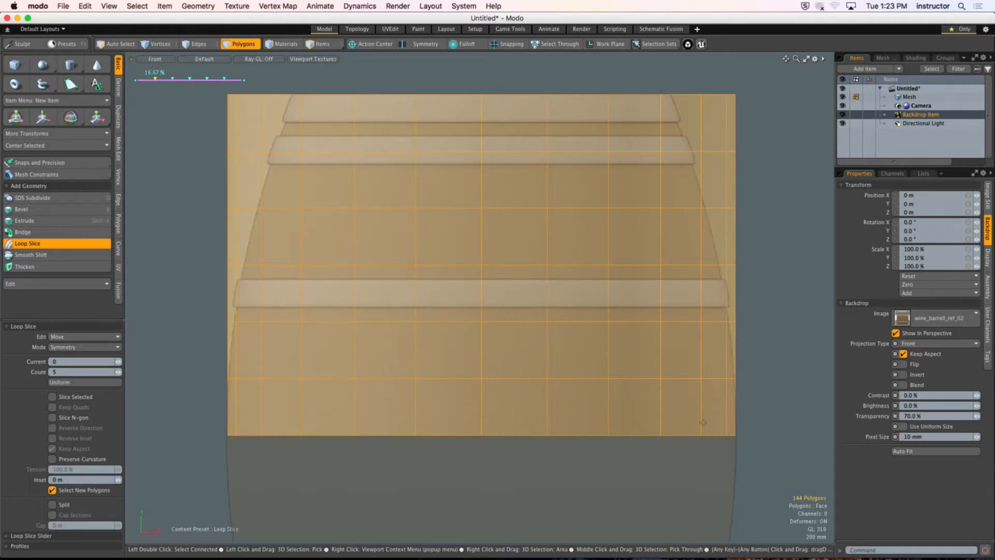
key("space")
left_click(784, 274)
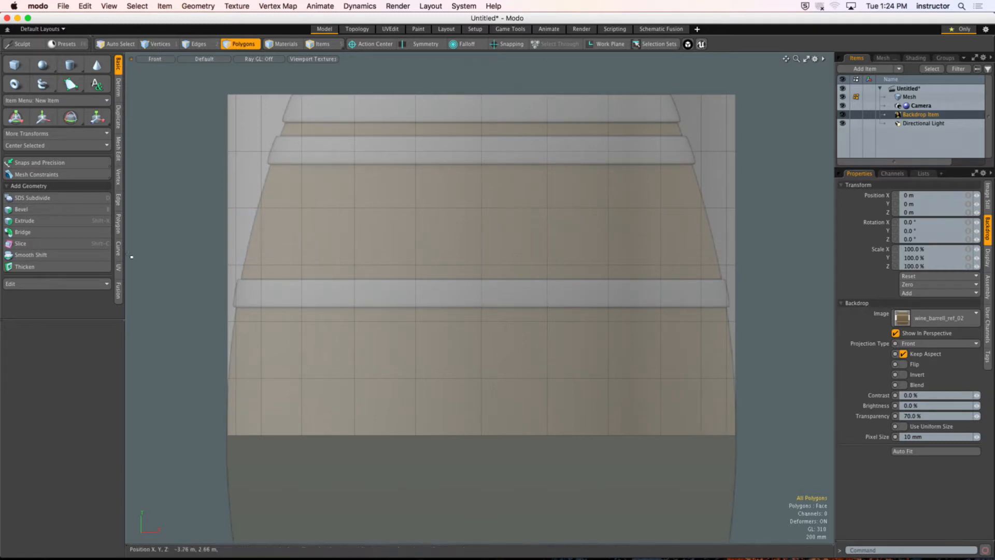
Step: Switch to edge selection and select the cylinder's bottom edge loop
key("2")
double_click(284, 379)
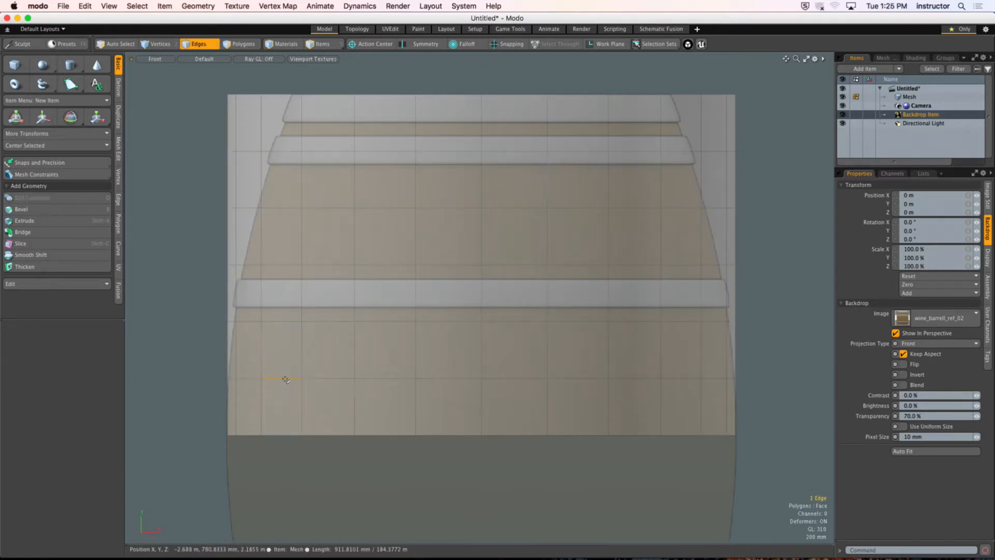
double_click(282, 321, "shift")
left_click_drag(292, 379, 289, 359, "alt")
middle_click_drag(196, 387, 777, 458, "shift")
scroll(777, 458, "up", 3)
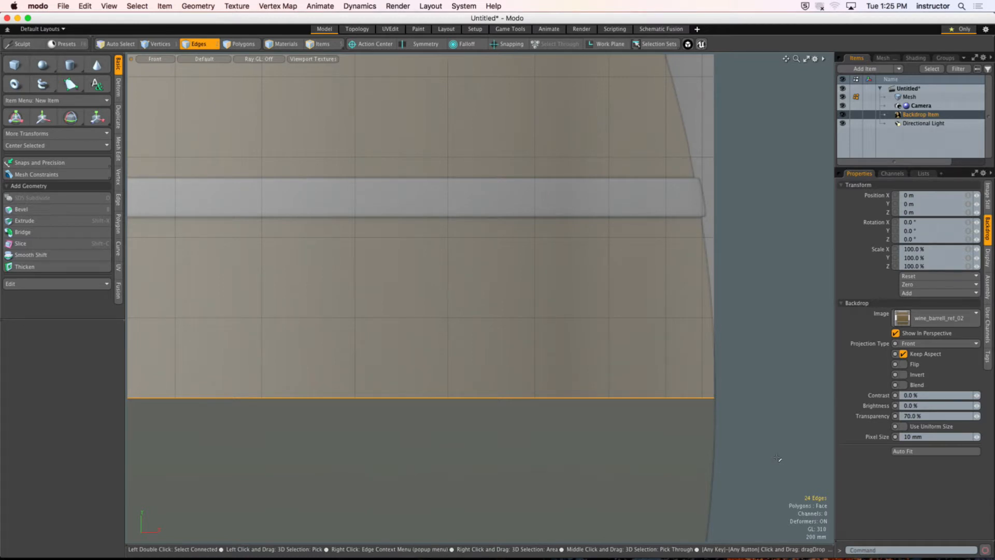
Step: Select the six horizontal edge loops above the bottom one instead, from the lowest slice up to the top rim
left_click(637, 316)
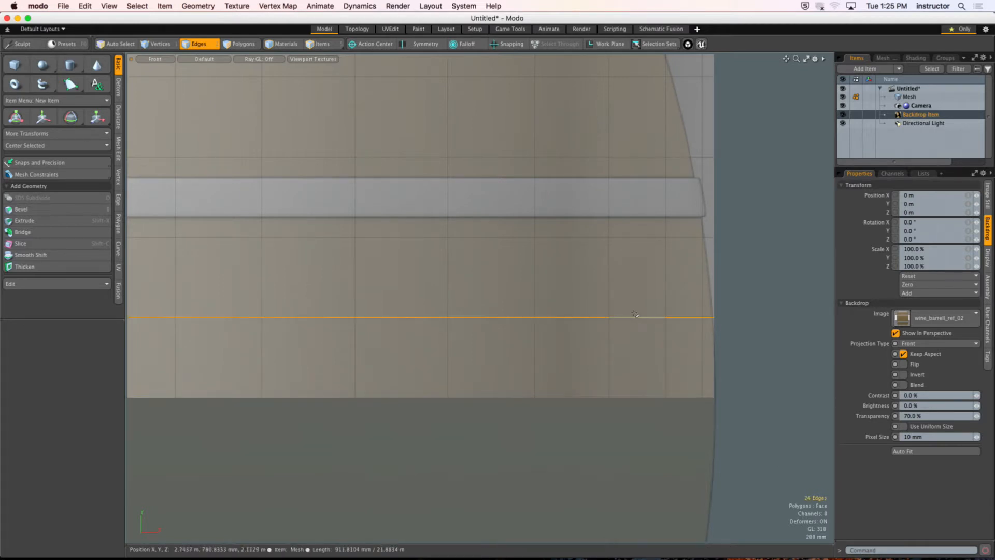
left_click(627, 237, "shift")
left_click(629, 158, "shift")
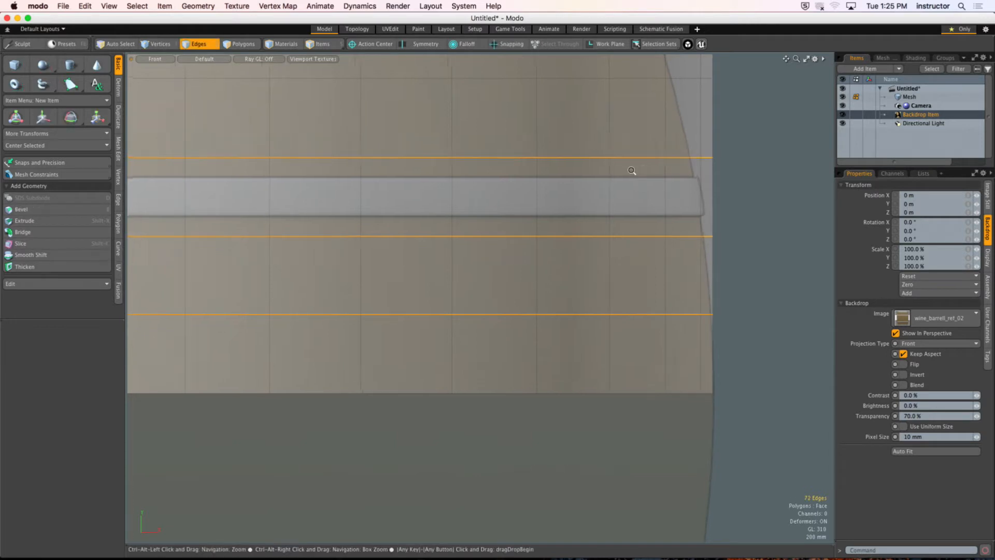
scroll(577, 215, "down", 3)
left_click(572, 176, "shift")
left_click(573, 134, "shift")
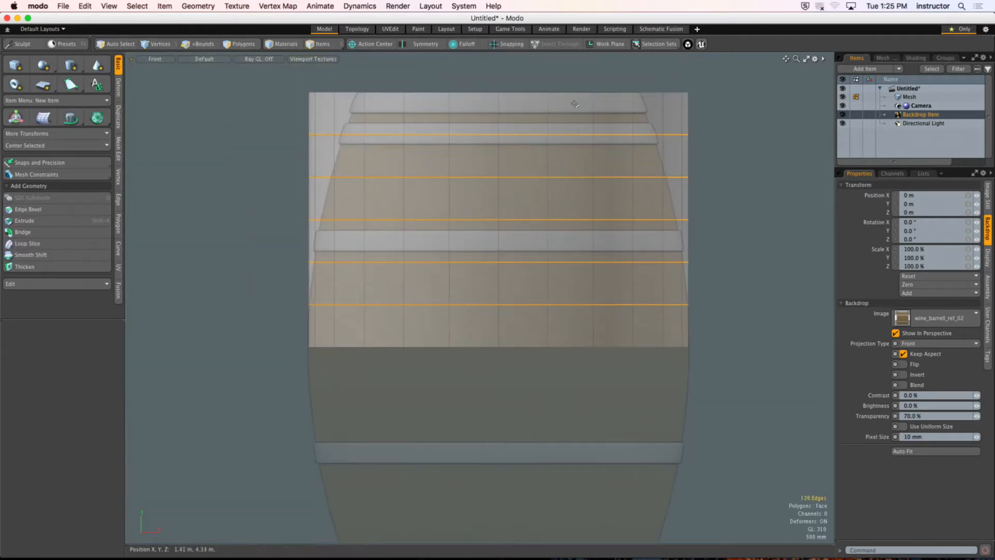
left_click(575, 92, "shift")
scroll(575, 95, "up", 2)
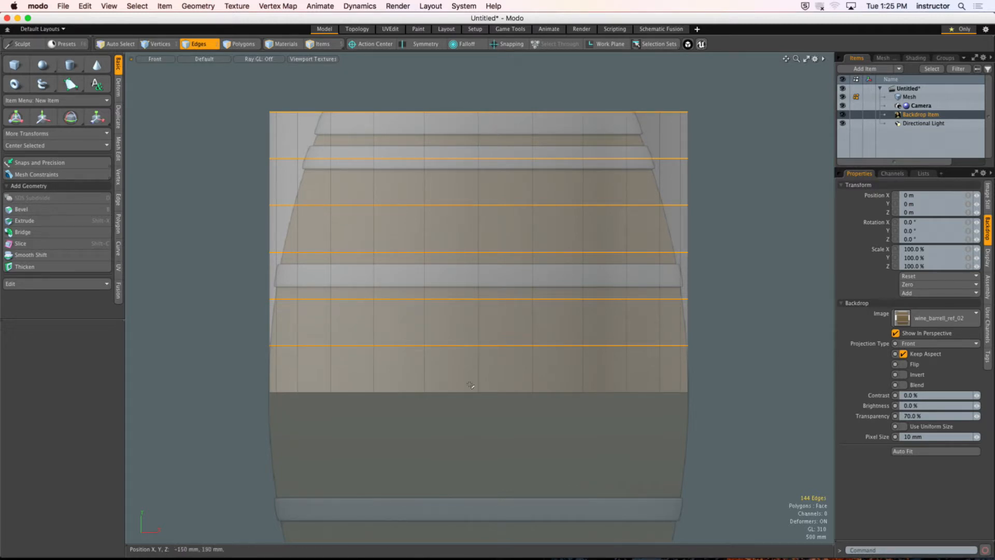
scroll(490, 215, "up", 2)
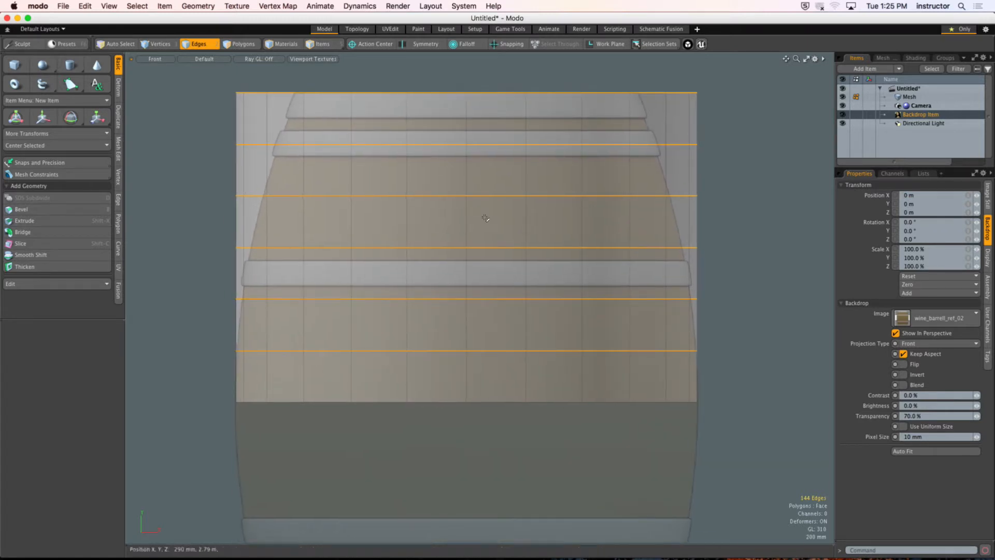
scroll(482, 217, "up", 1)
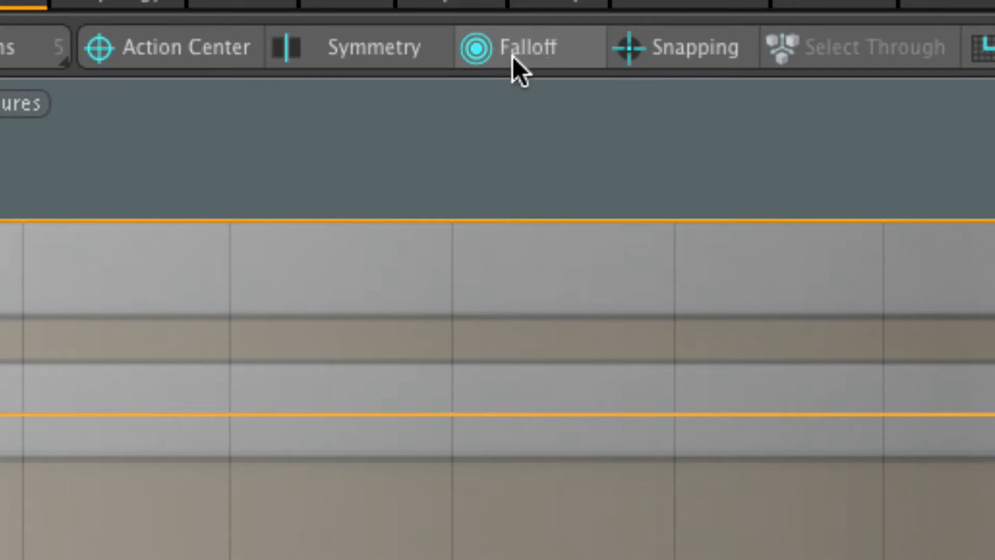
Step: Turn on snapping and draw a linear falloff between the cylinder's top rim at Y 4.685 m and its base at Y 0 m
left_click(686, 55)
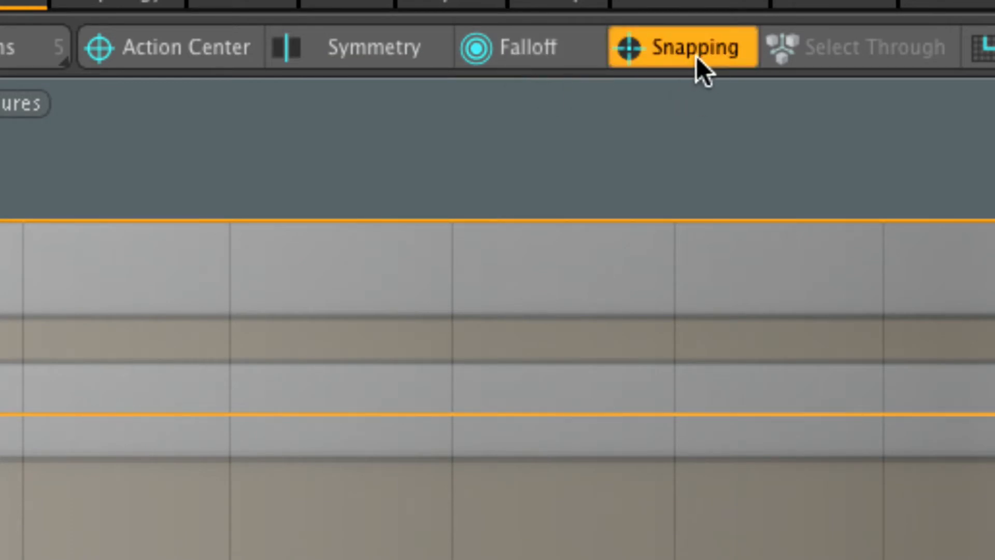
left_click(687, 60, "ctrl")
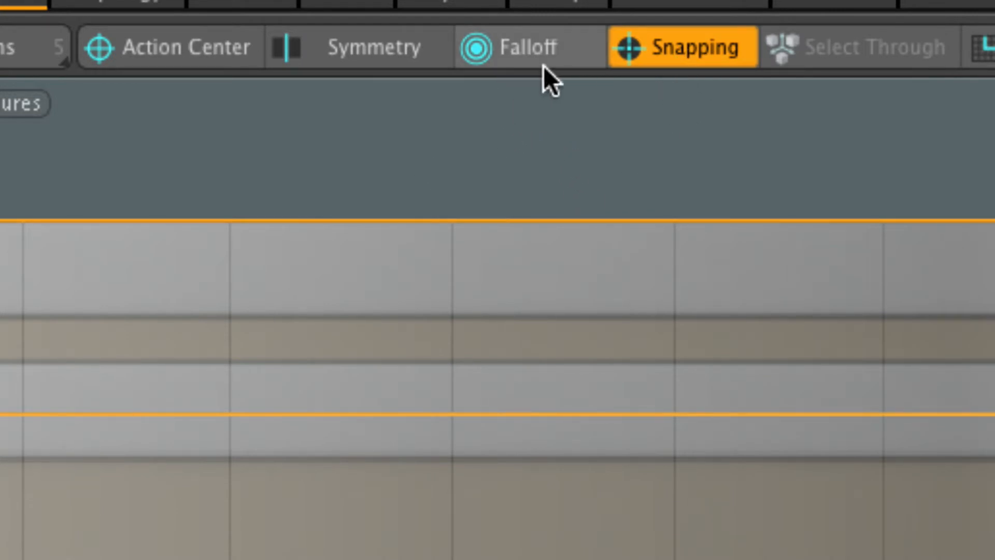
left_click(545, 49)
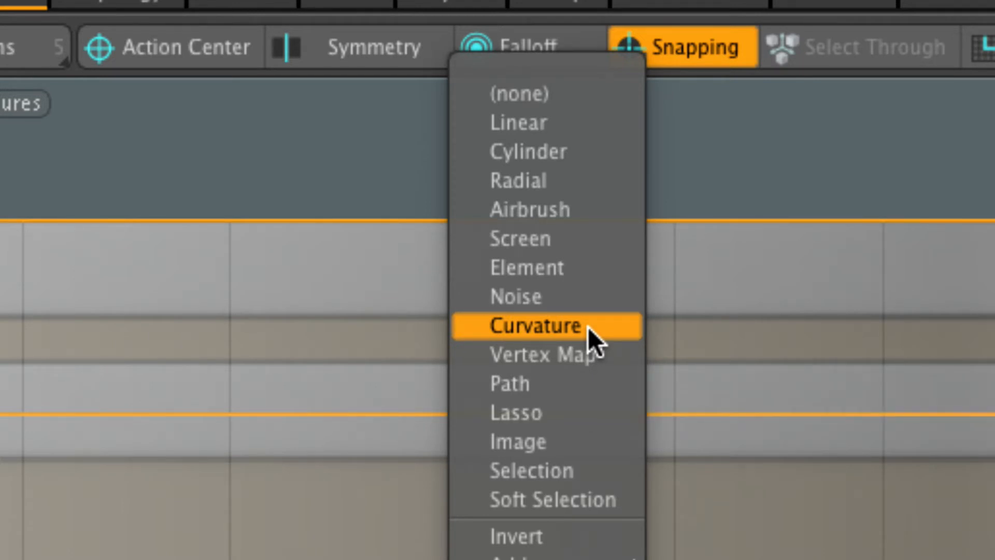
left_click(563, 127)
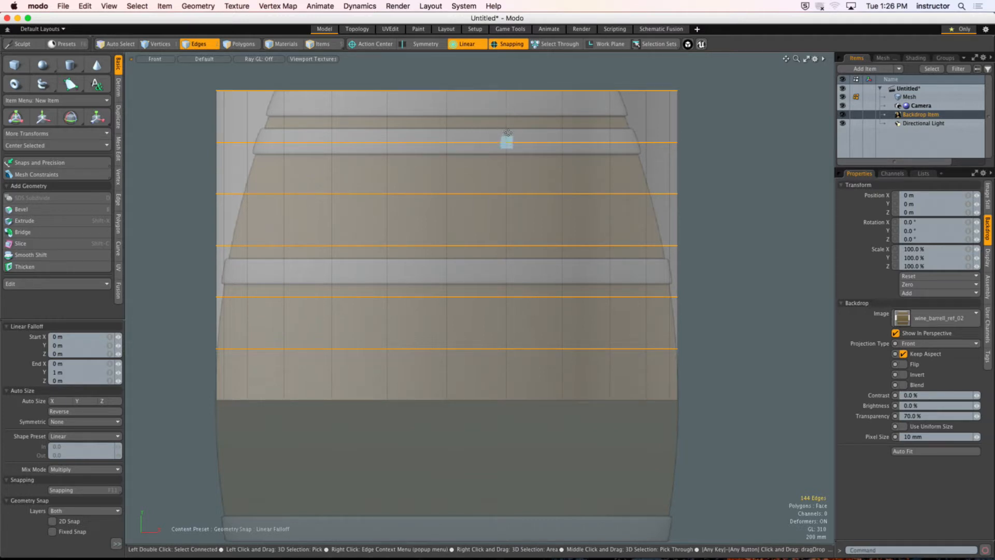
left_click_drag(447, 400, 446, 90)
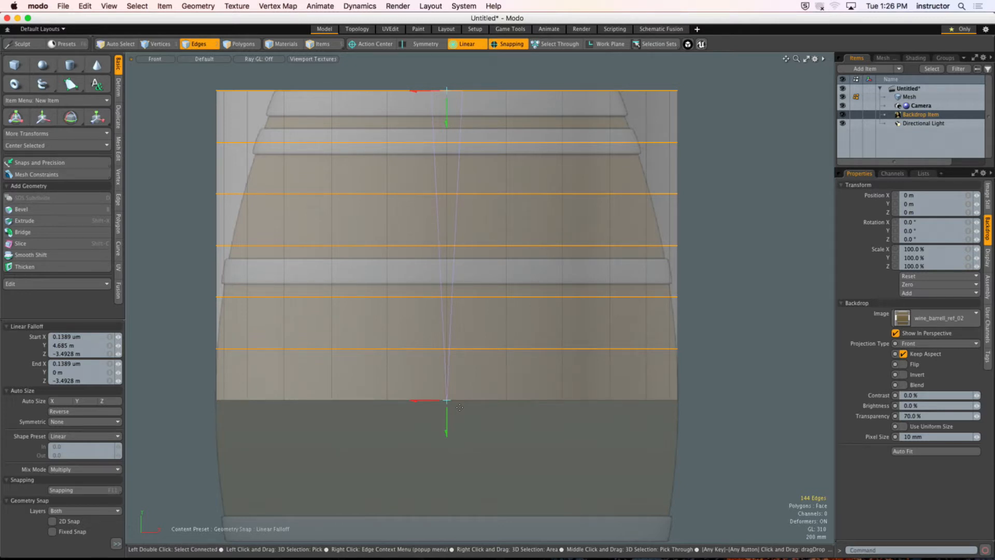
Step: Inspect the falloff in perspective and set its start and end Z positions to 0 m
key("ctrl+space")
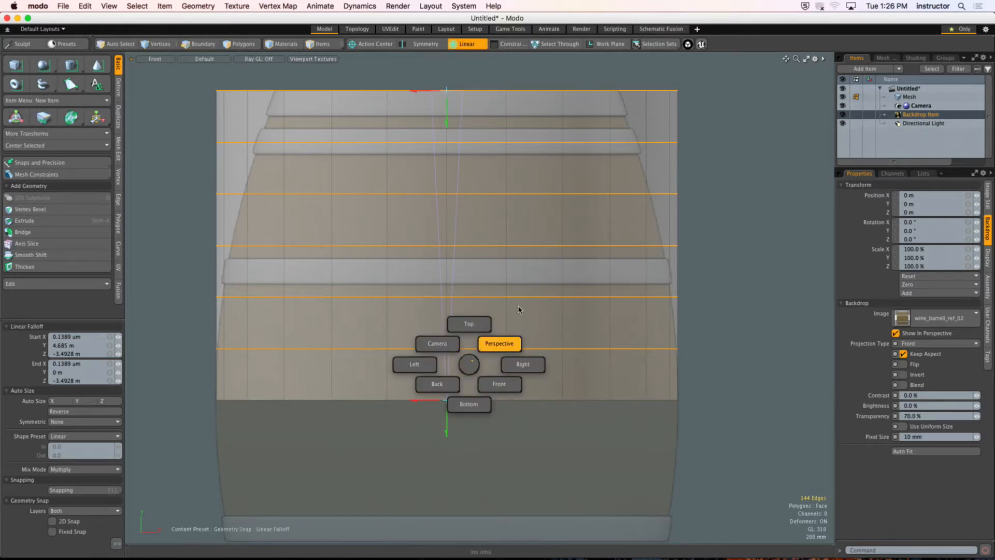
left_click(520, 310)
left_click_drag(520, 310, 545, 163, "alt")
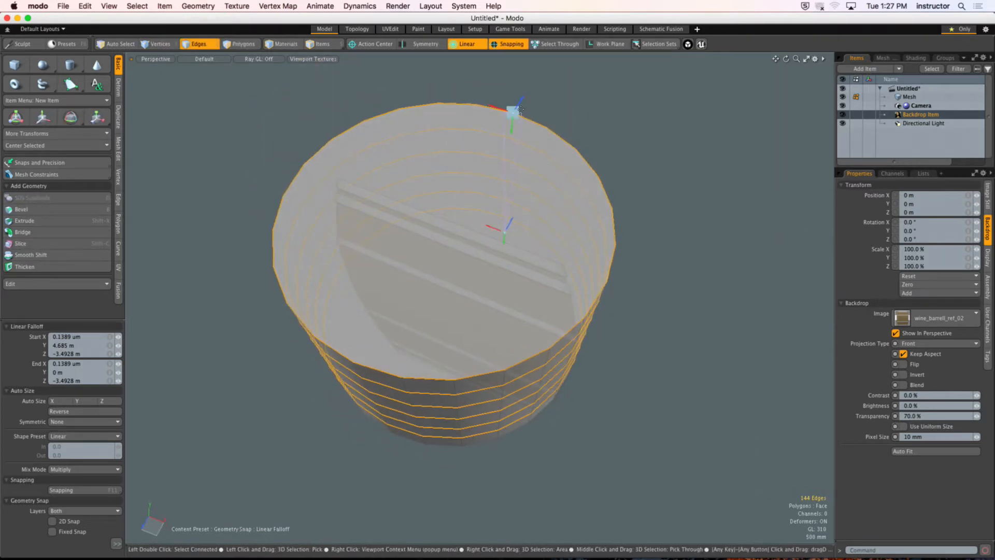
left_click_drag(515, 110, 485, 229, "alt")
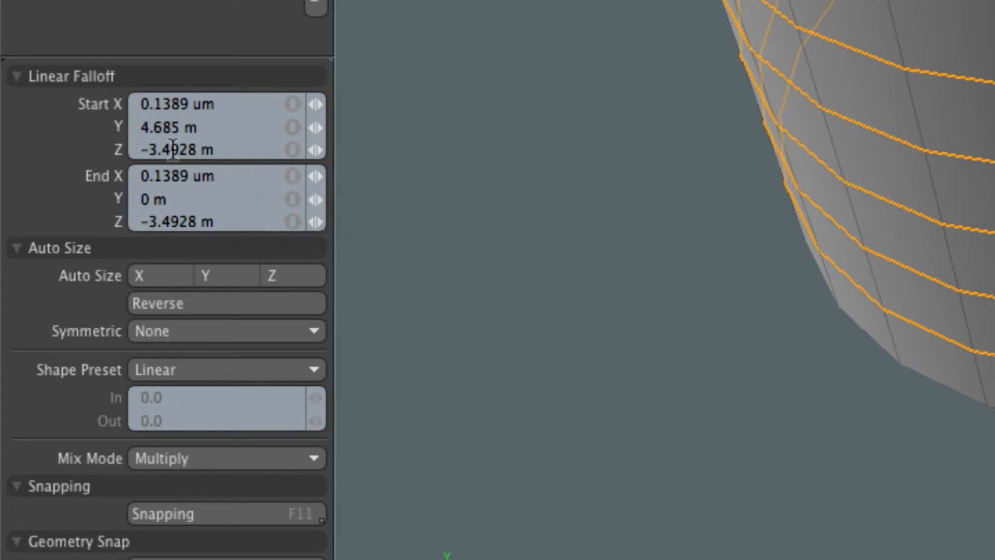
left_click(227, 150)
type("0")
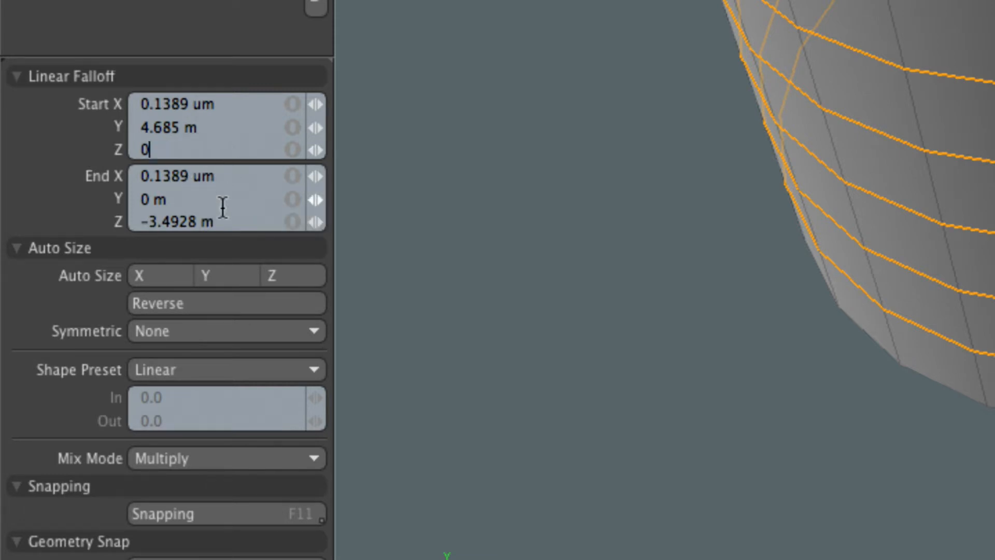
left_click(224, 222)
type("0")
key("Return")
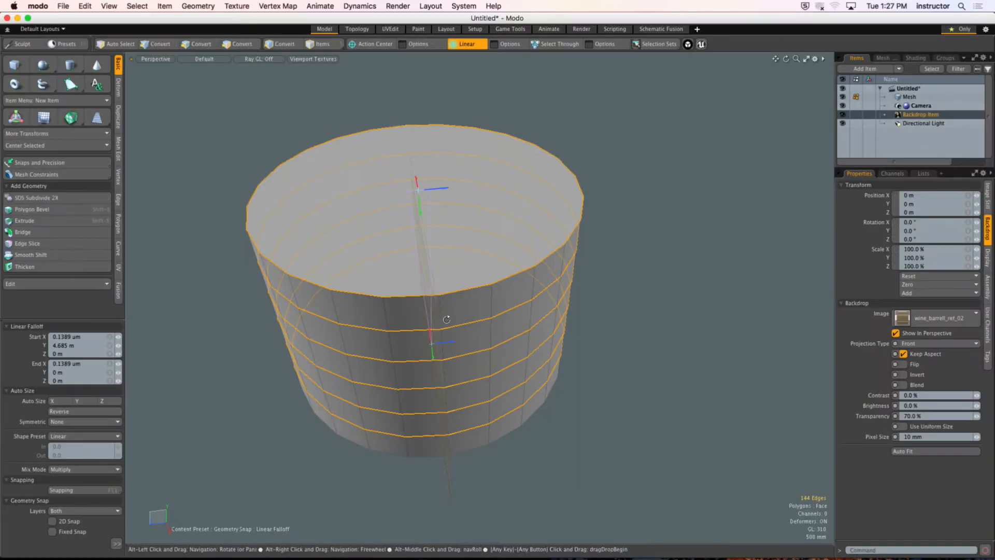
left_click_drag(447, 320, 458, 179, "alt")
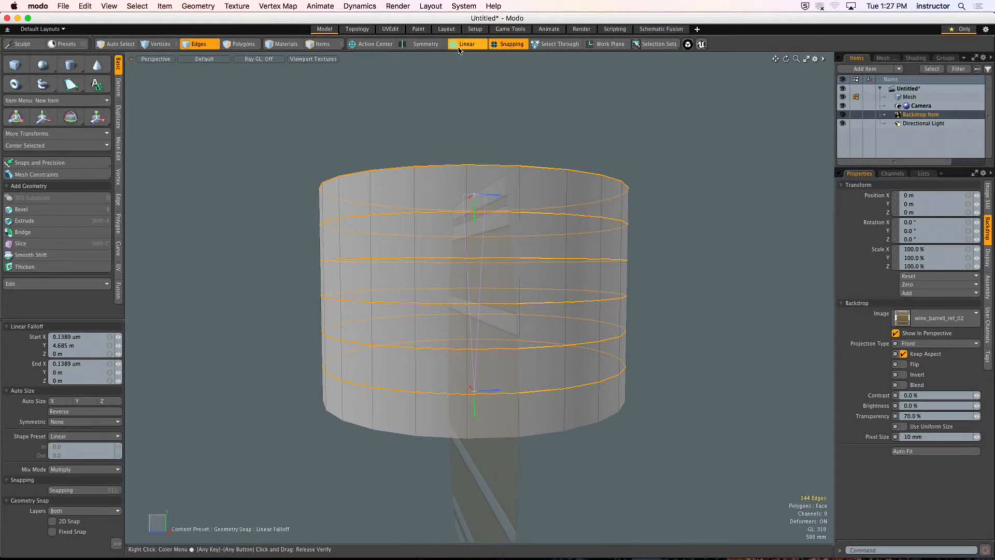
Step: Clear the falloff and redraw a linear one in front view between the cylinder's top rim (Y 4.685 m) and base (Y 0 m)
left_click(474, 44)
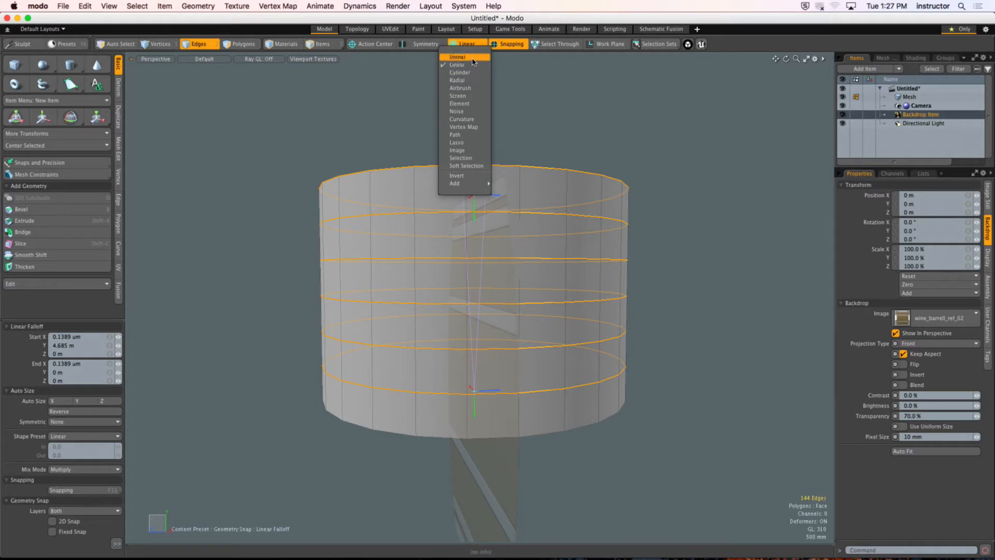
left_click(473, 57)
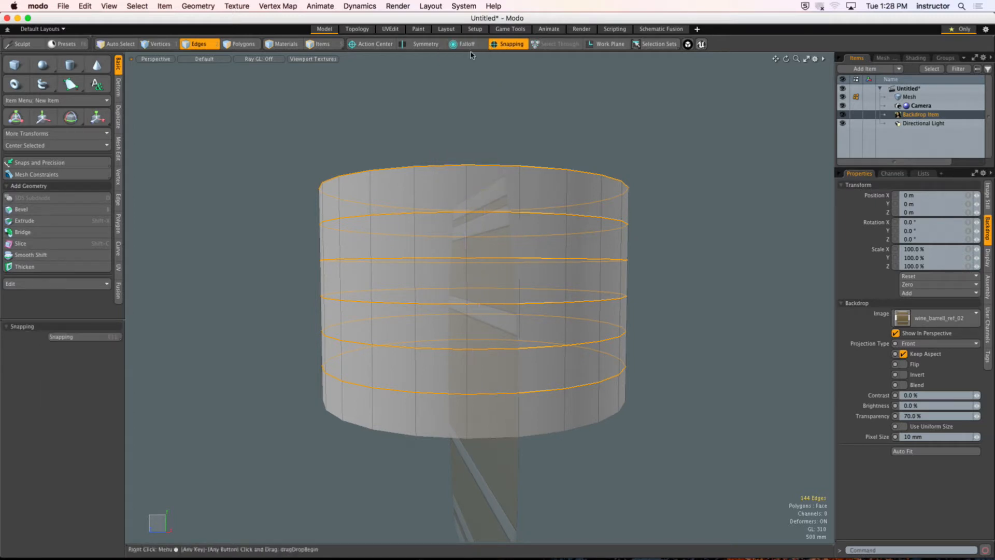
left_click(465, 44)
left_click(471, 64)
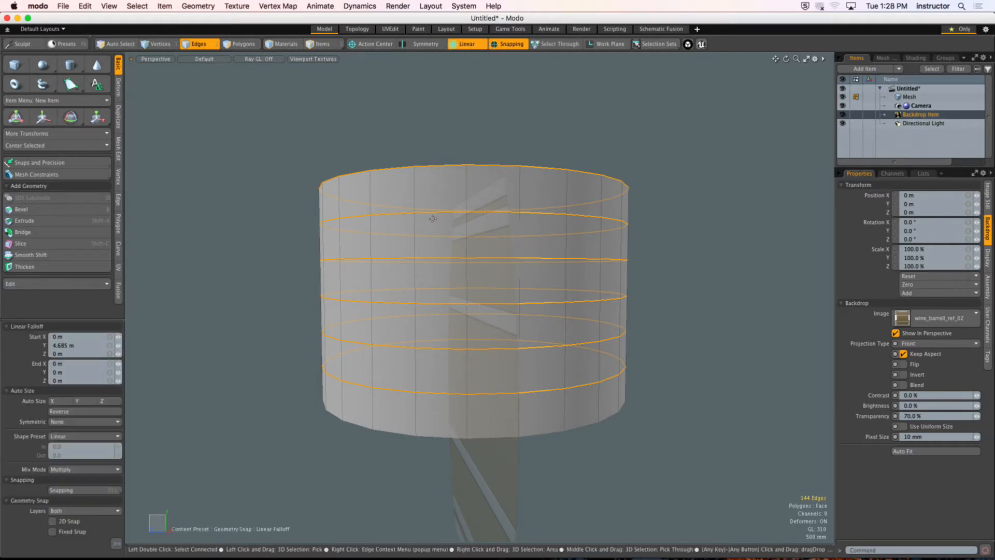
key("KP_1")
left_click_drag(481, 430, 480, 160)
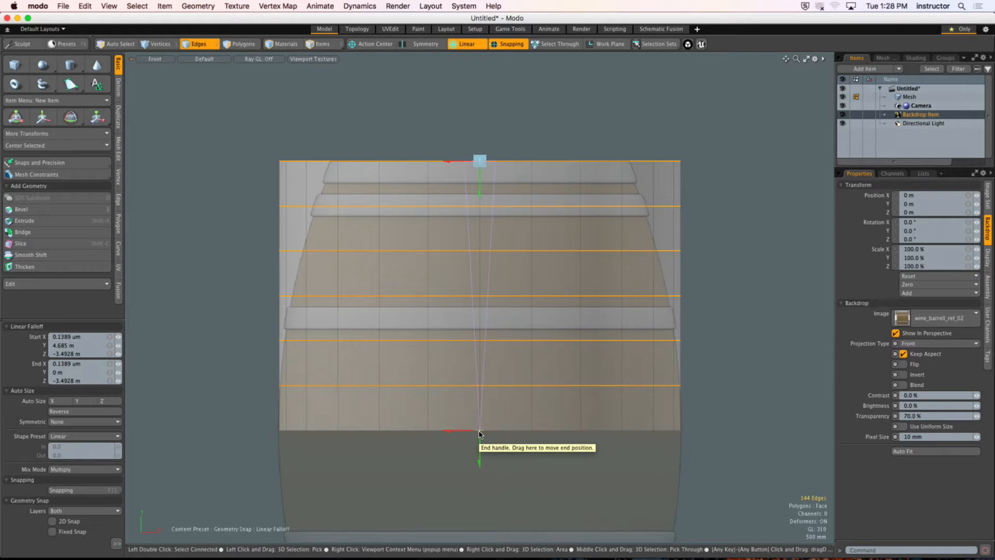
Step: Center the redrawn falloff on the cylinder by setting its start and end Z to 0 m
left_click(90, 353)
type("0")
left_click(84, 380)
type("0")
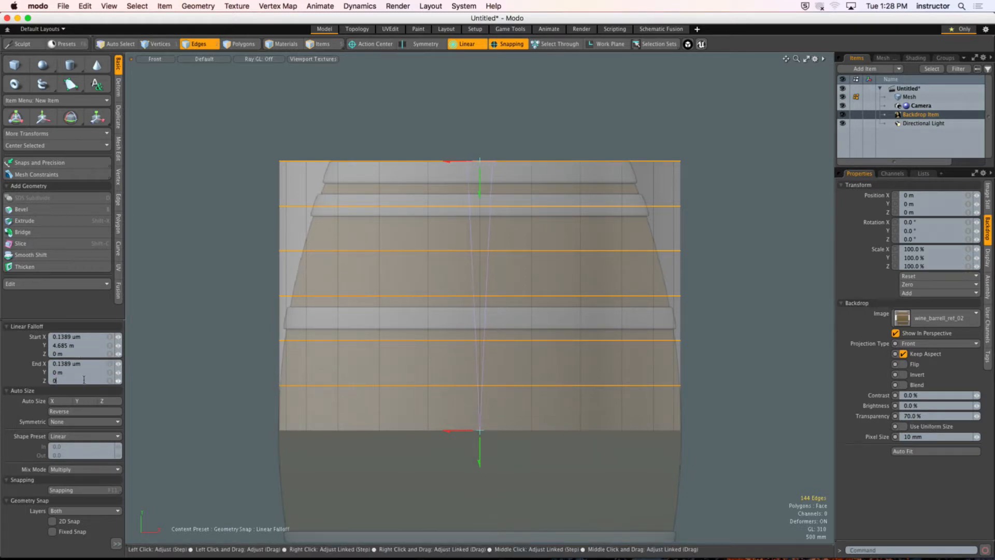
key("Return")
Step: Turn off snapping and scale the selected edge loops to 31% in X and Z, keeping Y at 100%
key("r")
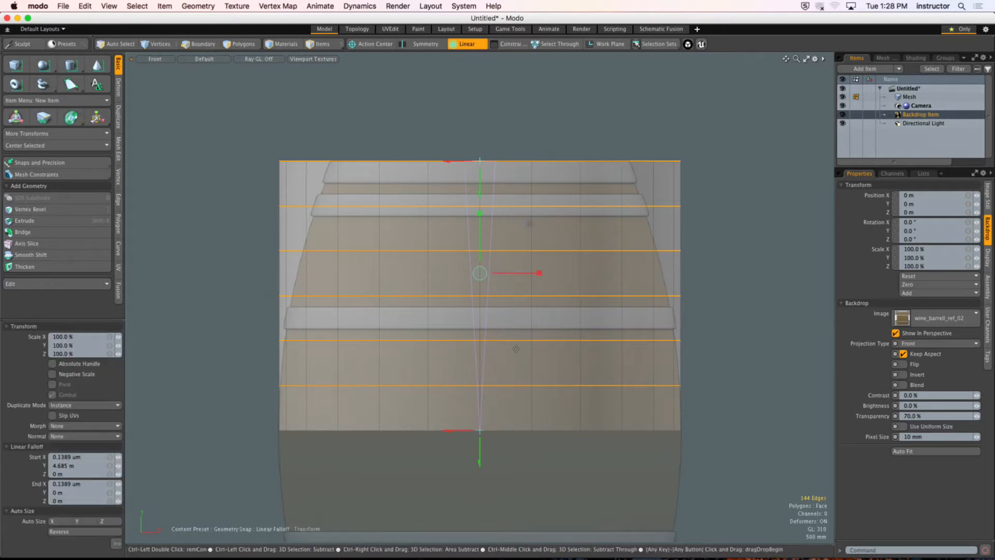
left_click_drag(516, 348, 462, 306, "alt")
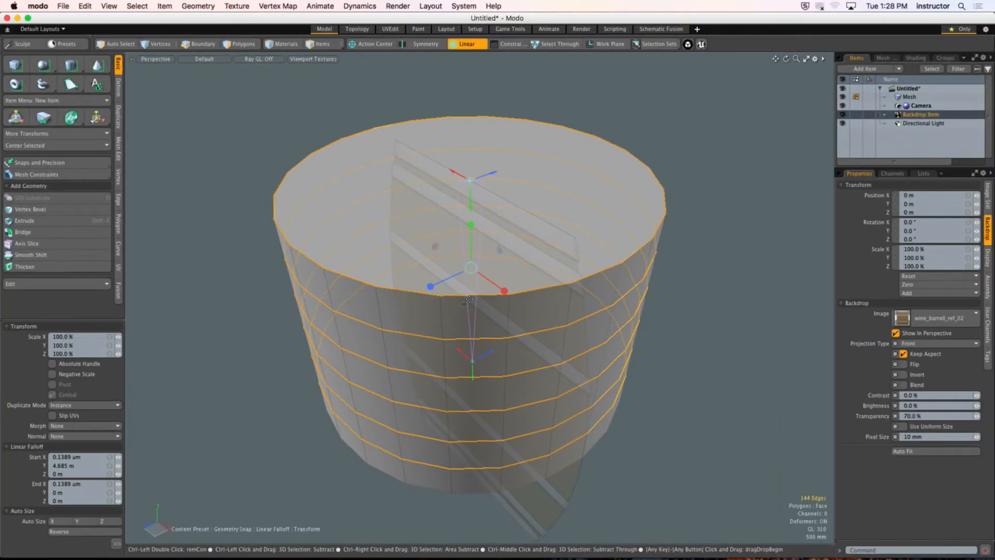
mouse_move(481, 366)
left_mouse_down("alt")
mouse_move(483, 340)
mouse_move(472, 356)
left_mouse_up("alt")
key("2")
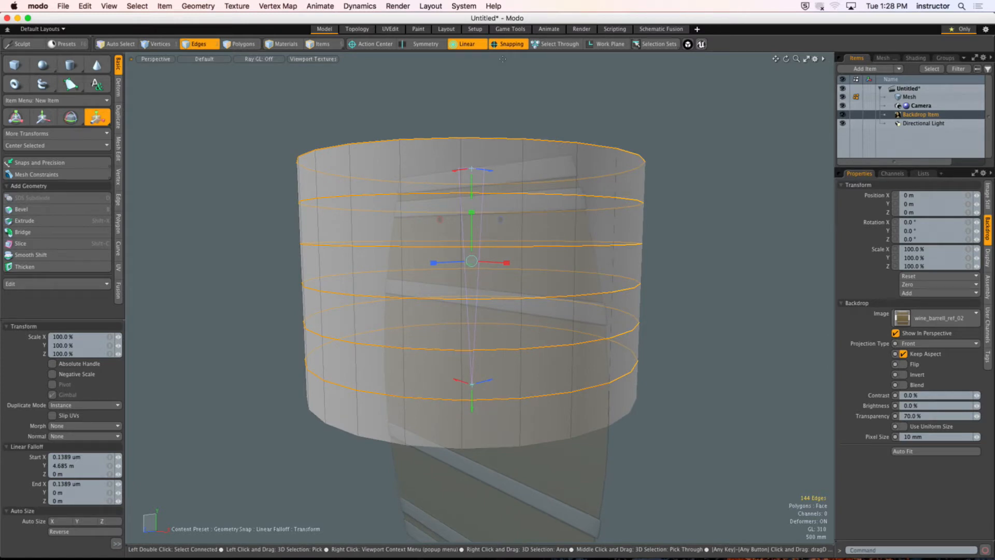
left_click(515, 45)
left_click_drag(487, 263, 406, 328, "alt")
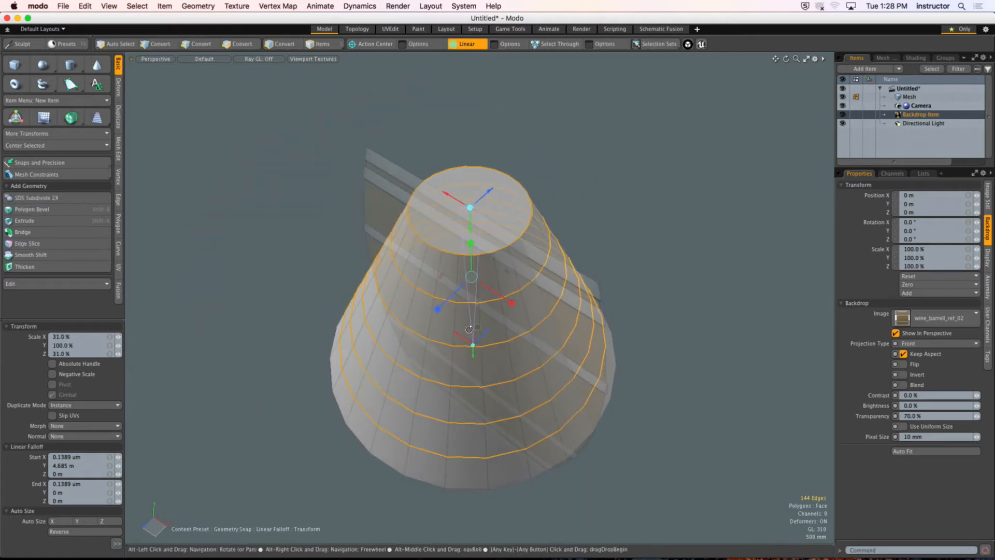
left_click_drag(477, 293, 554, 227, "alt")
key("2")
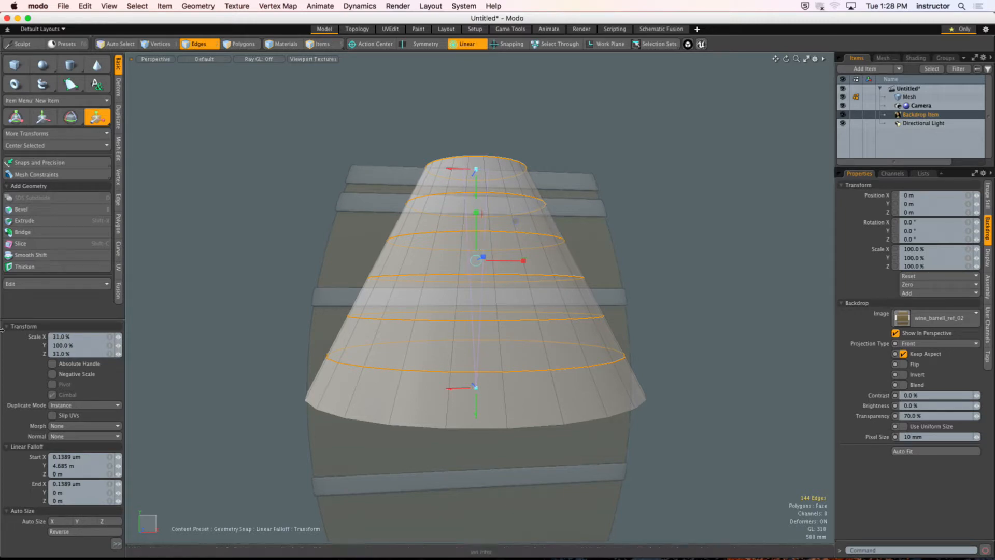
Step: Try the Ease-In shape preset on the linear falloff, and settle on Ease-Out to bulge the cylinder's sides
left_click_drag(28, 319, 40, 207)
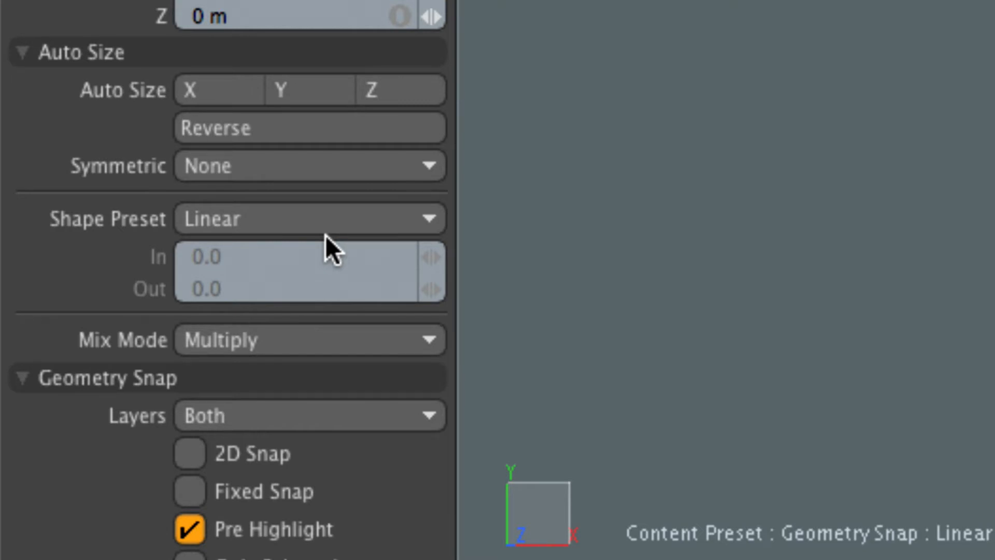
left_click(296, 228)
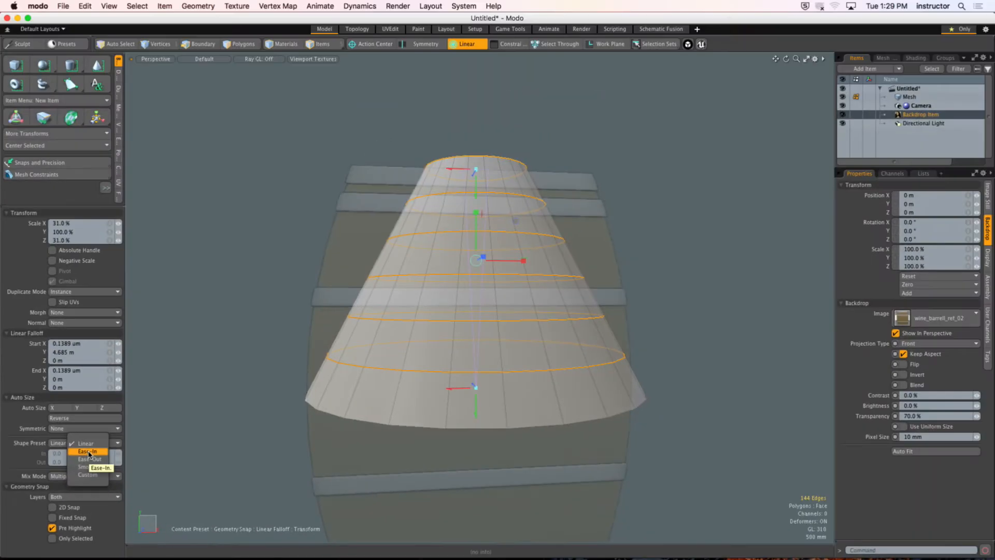
left_click(88, 451)
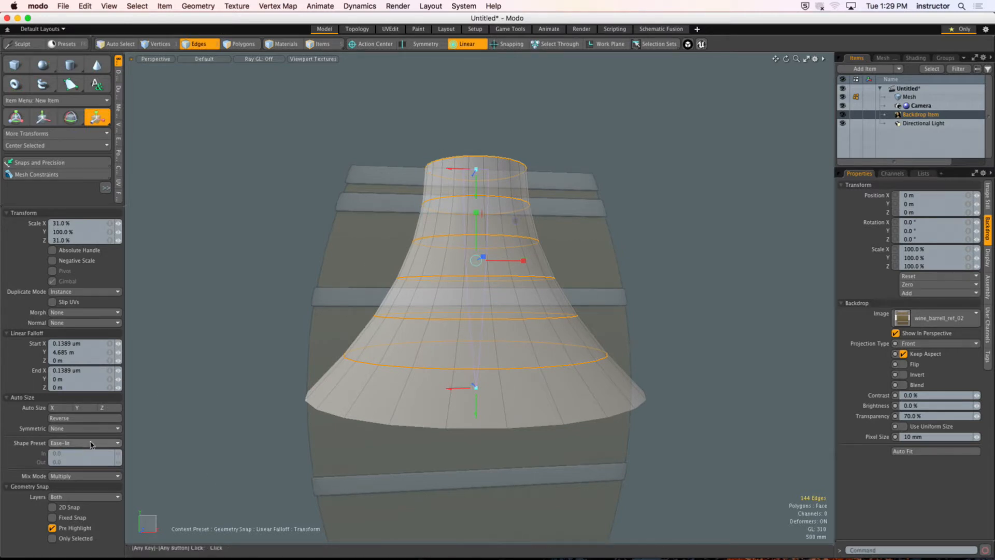
left_click(73, 444)
left_click(102, 450)
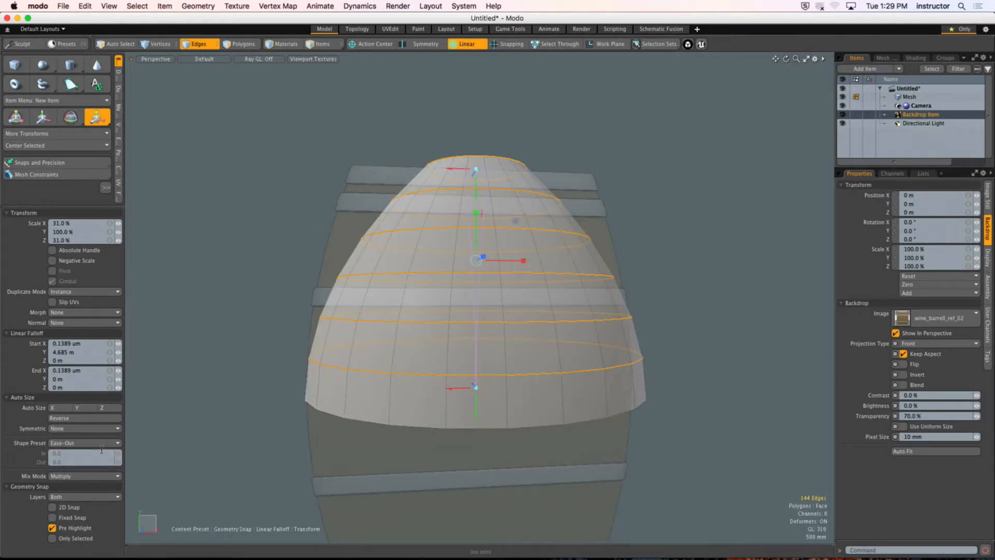
Step: Finish the scaling, drop the edge selection, clear the linear falloff, and return to the front view over the reference
left_click_drag(495, 249, 524, 299, "alt")
left_click_drag(513, 299, 575, 248, "alt")
key("q")
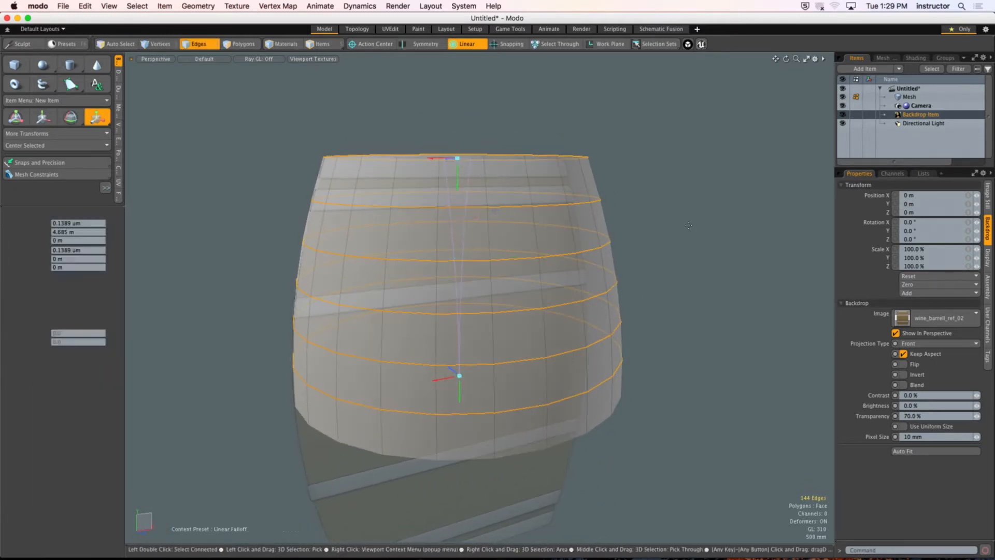
left_click(636, 171)
left_click(469, 44)
left_click(465, 54)
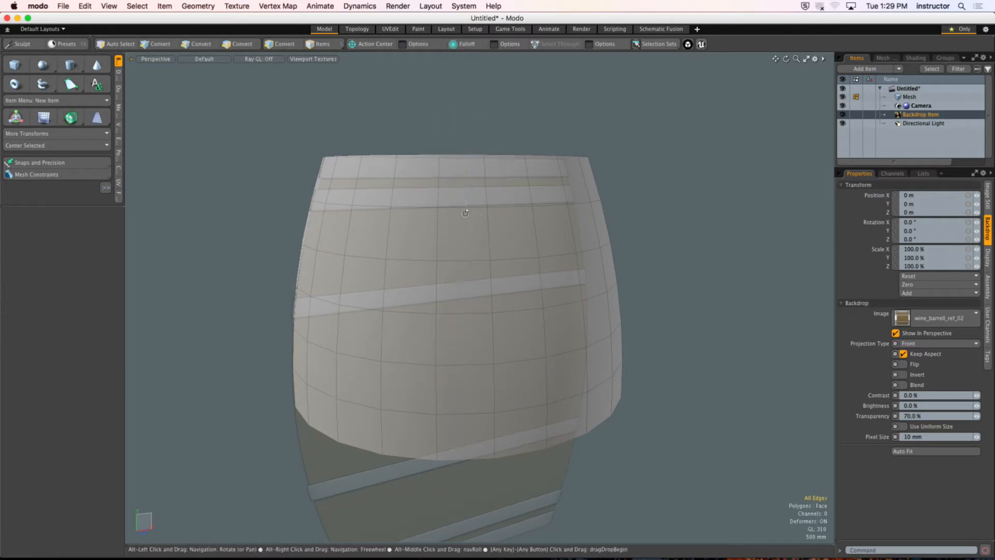
left_click_drag(464, 210, 473, 240, "alt")
key("ctrl+space")
left_click(501, 262)
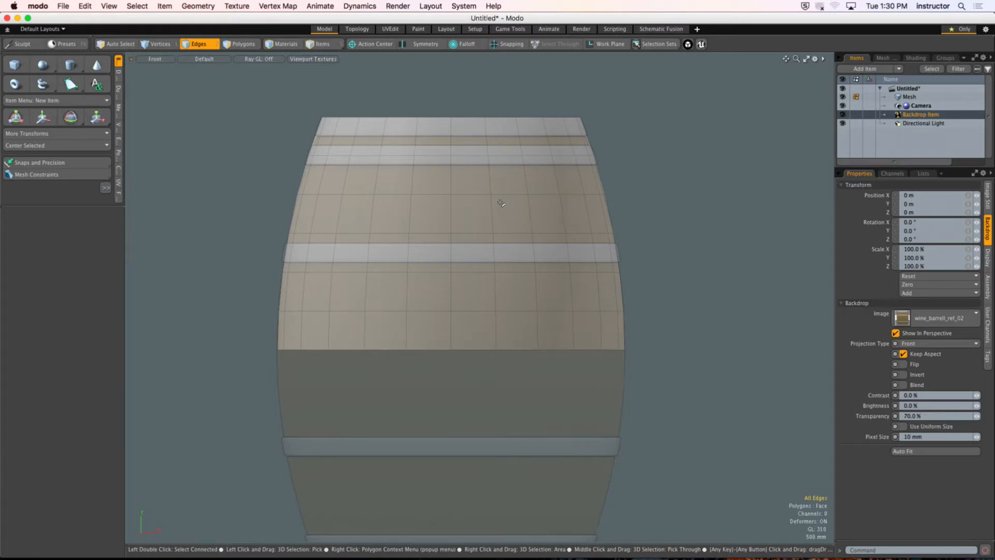
left_click(575, 214)
left_click_drag(557, 270, 566, 269, "alt+shift")
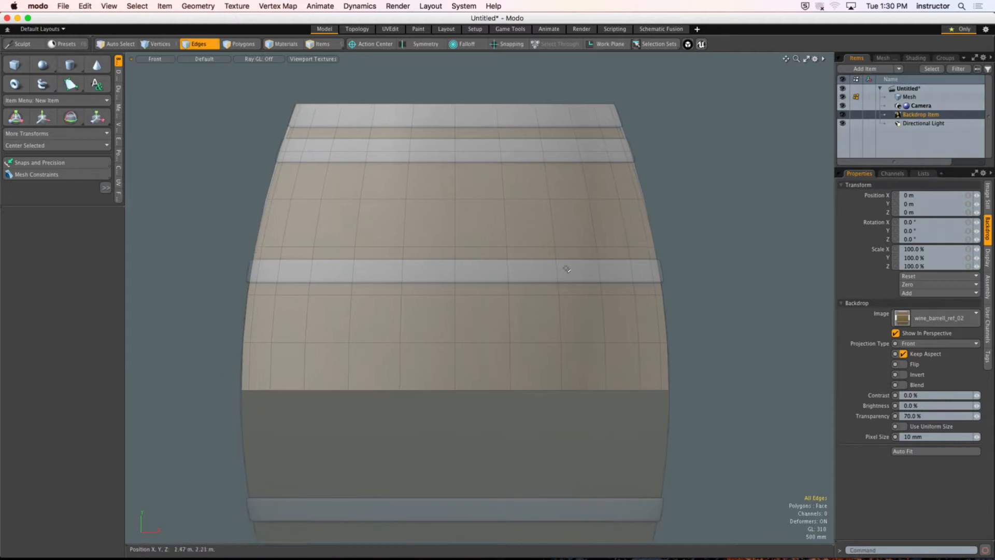
Step: Rename the barrel's mesh item to Base
left_click(909, 97)
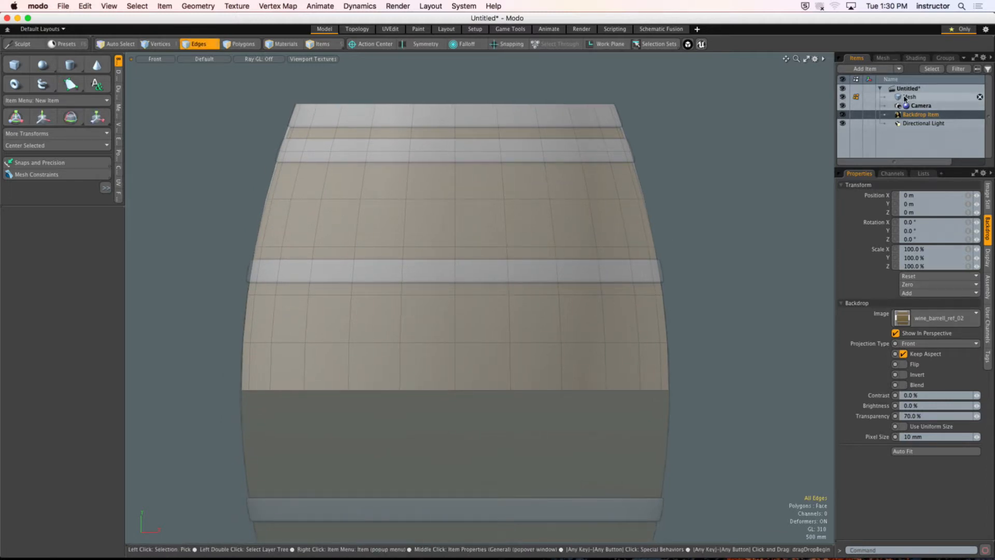
left_click(920, 185)
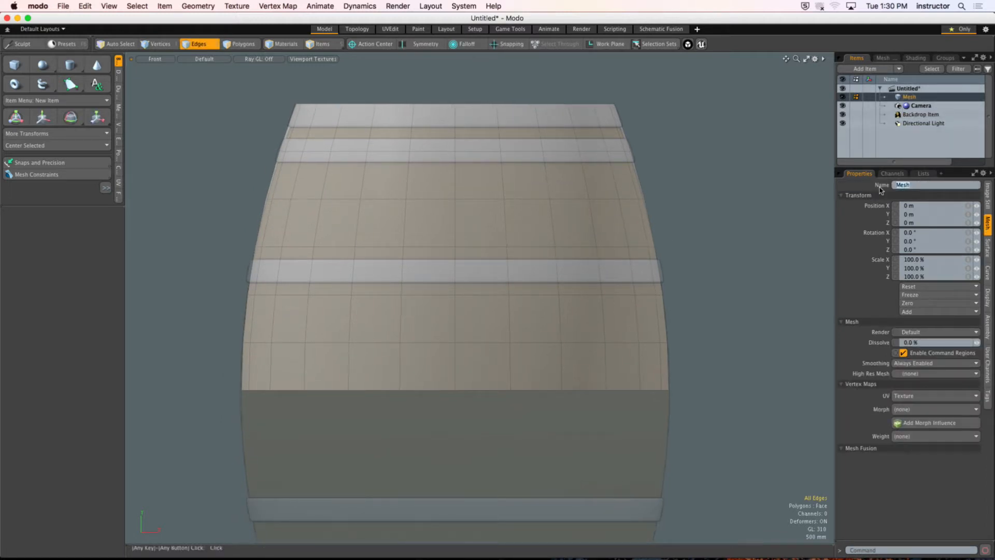
type("Base")
scroll(673, 191, "up", 3)
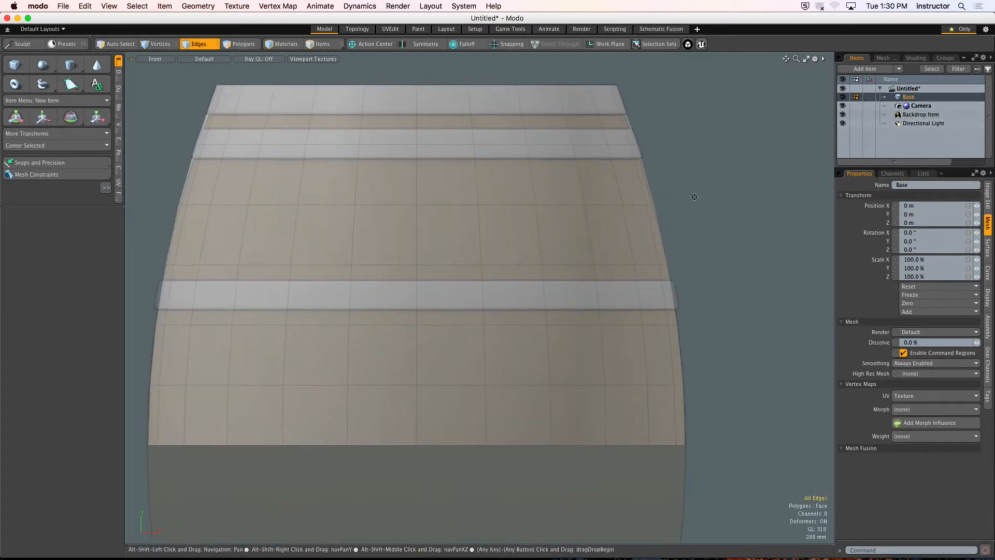
left_click_drag(694, 197, 707, 201, "alt+shift")
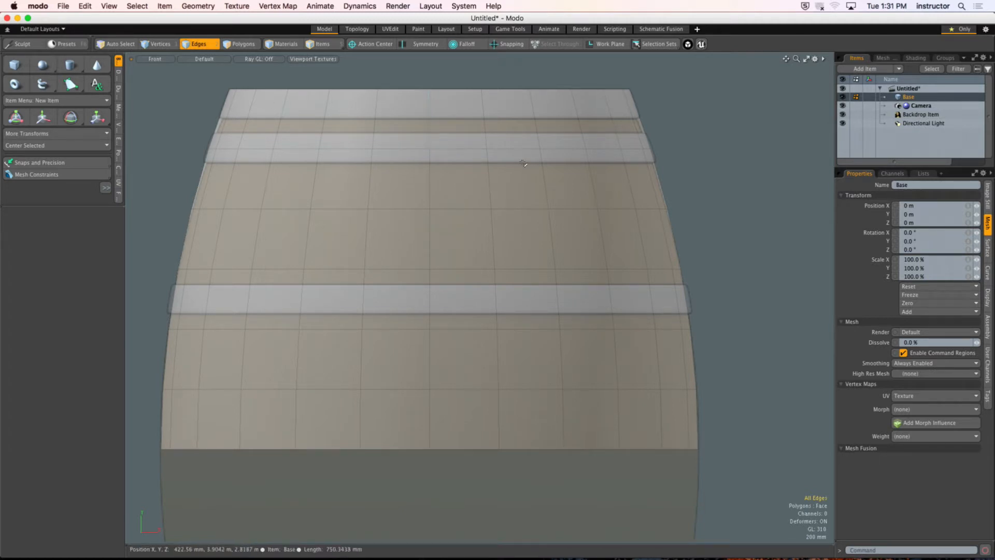
Step: Add a new mesh item and draw a flat cube about 8.93 m wide and 730 mm high over the topmost metal band
key("n")
left_click_drag(747, 129, 759, 136, "alt+shift")
left_click(14, 64)
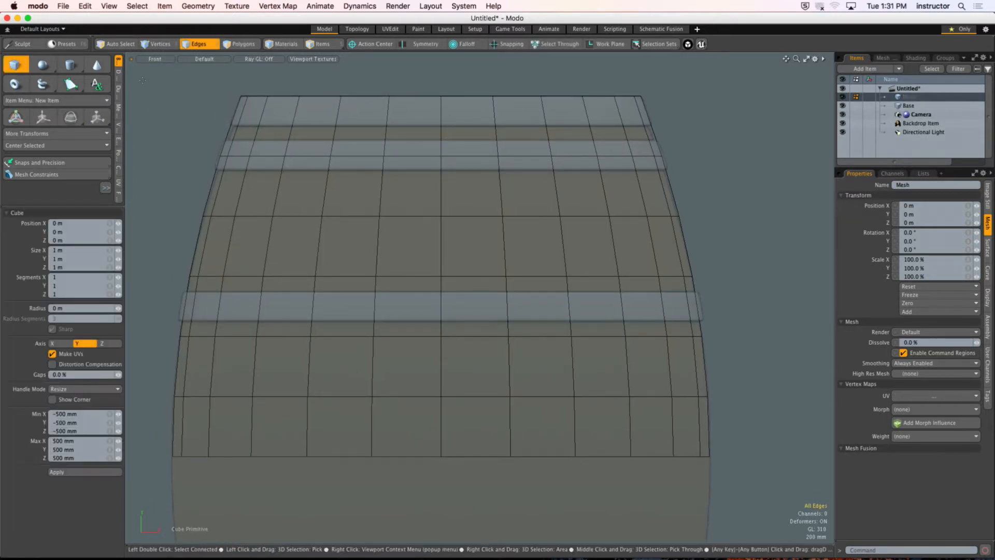
scroll(172, 106, "down", 2)
left_click_drag(141, 80, 673, 124)
scroll(518, 124, "up", 3)
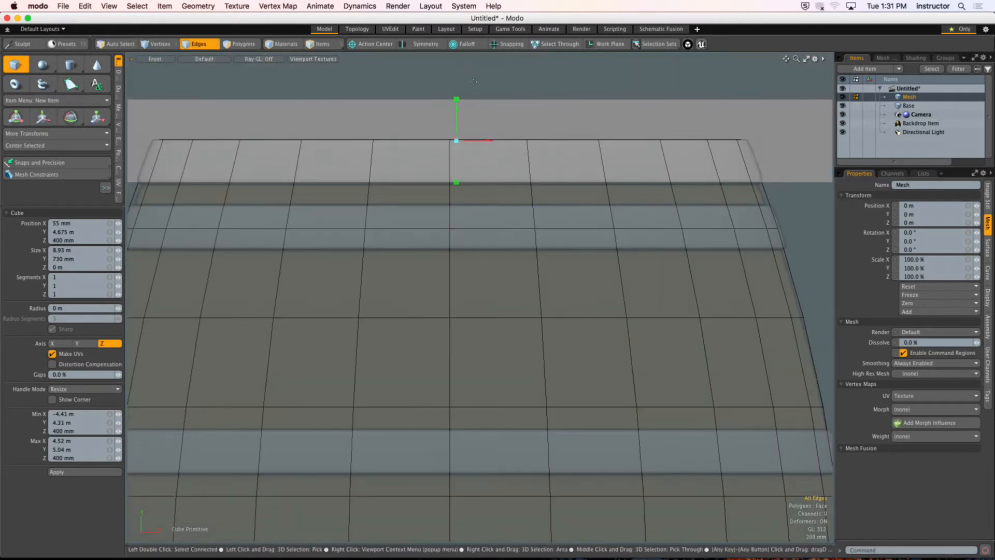
Step: With snapping on, lower the flat cube's upper edge to the barrel's top rim at Y 4.685 m
key("x")
left_click_drag(511, 126, 495, 131, "alt+shift")
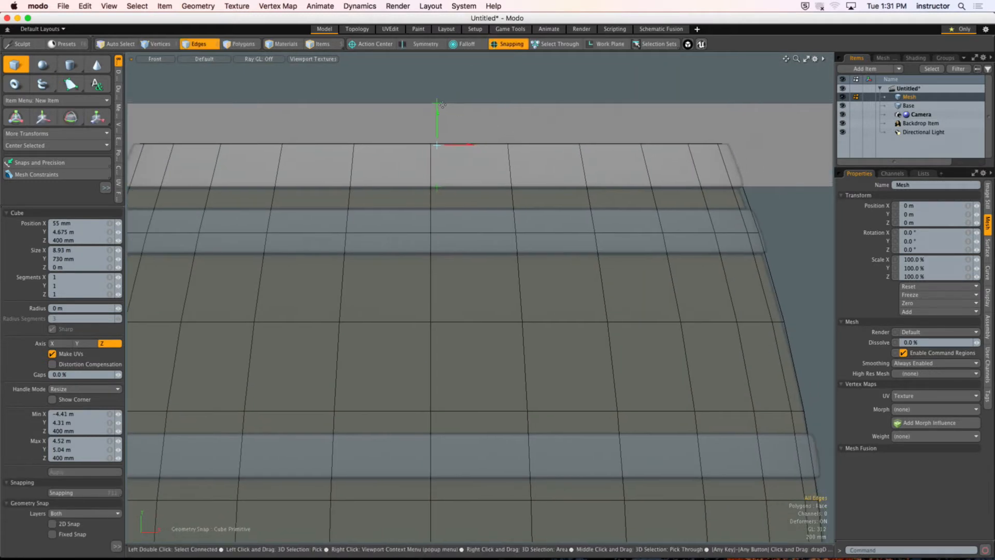
left_click_drag(438, 104, 725, 134)
left_click_drag(288, 145, 380, 140, "alt+shift")
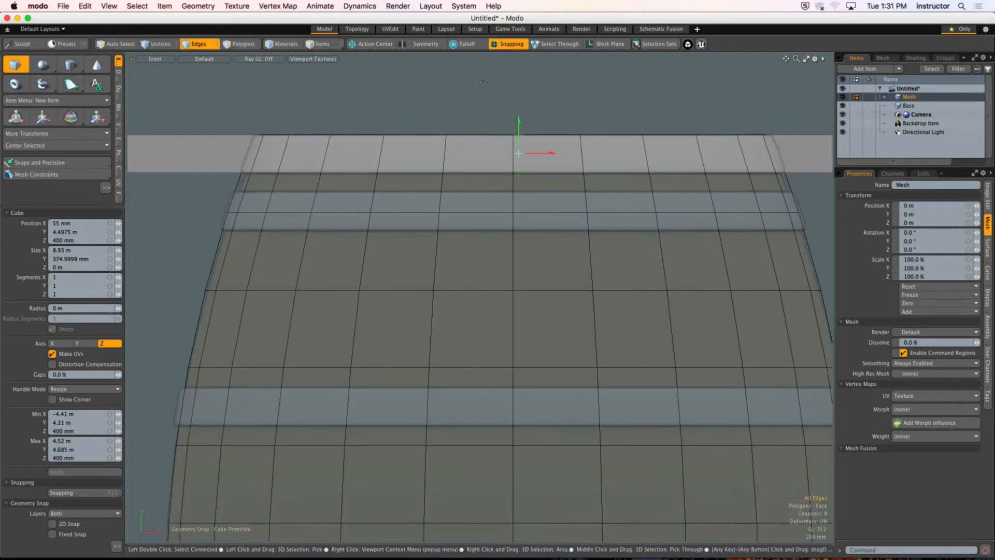
Step: Turn off snapping, align the flat cube's lower edge with the top band's lower edge at Y 4.3 m, and finish the cube
left_click(502, 46)
mouse_move(483, 169)
left_mouse_down("alt+shift")
mouse_move(467, 170)
mouse_move(492, 170)
left_mouse_up("alt+shift")
left_click_drag(492, 170, 382, 171, "alt+shift")
left_click_drag(202, 176, 421, 183, "alt+shift")
left_click_drag(376, 183, 431, 186, "ctrl+alt")
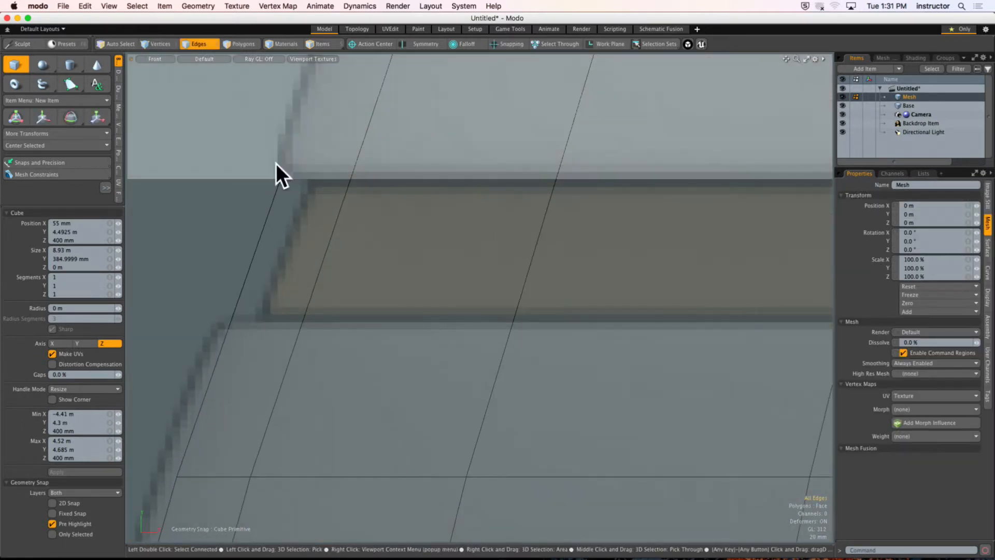
left_click_drag(339, 160, 223, 157, "ctrl+alt")
key("space")
left_click_drag(444, 152, 329, 155, "ctrl+alt")
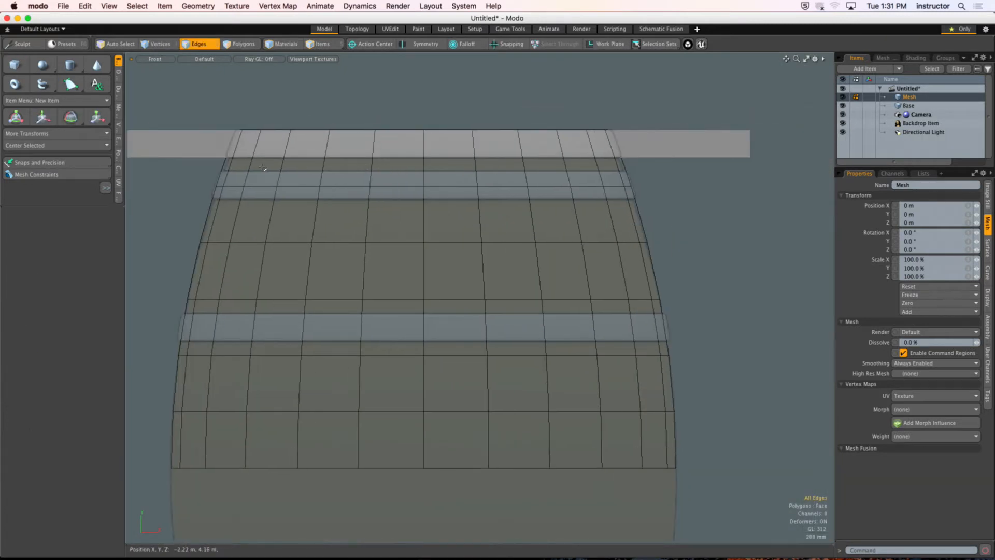
Step: Select the flat polygon and extrude it about 9.7 m along Z into a thick slab
key("3")
left_click(224, 145)
left_click_drag(412, 175, 397, 175, "ctrl+alt")
key("ctrl+space")
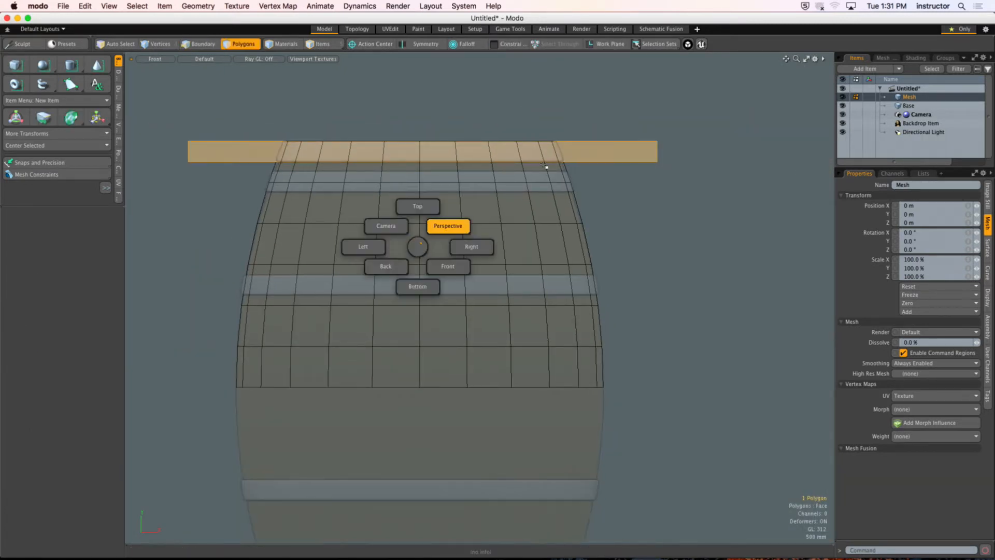
left_click(546, 166)
left_click_drag(472, 218, 440, 220, "ctrl+alt")
left_click_drag(440, 222, 672, 160, "alt")
key("shift+x")
key("space")
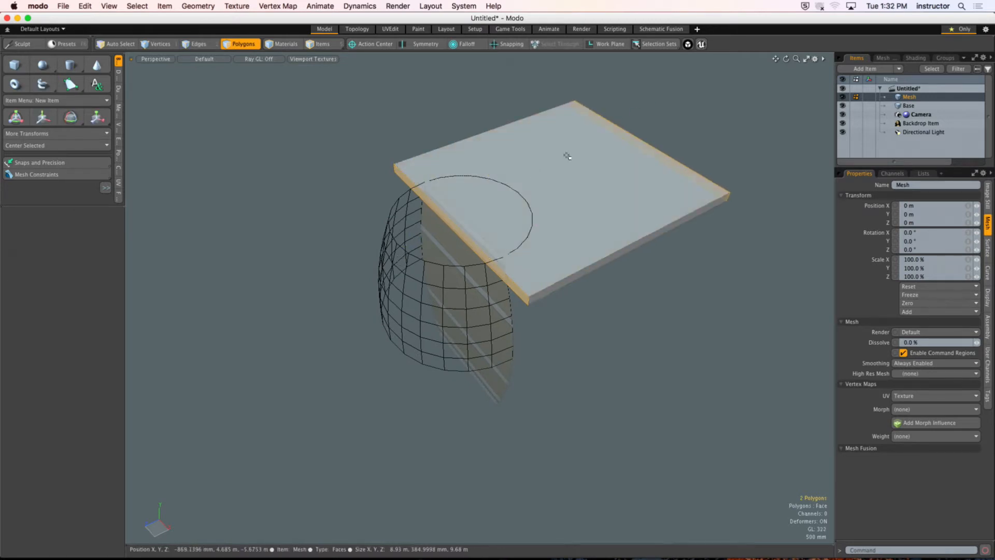
Step: Center the whole slab on the Z axis and reselect it
left_click(43, 146)
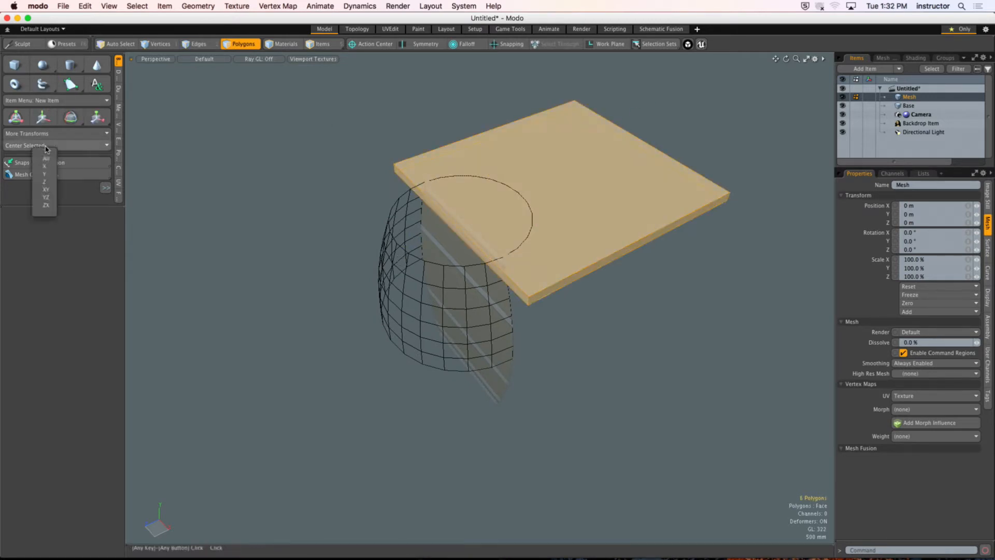
left_click(44, 188)
left_click(332, 135)
left_click_drag(510, 255, 549, 205, "alt")
double_click(539, 229)
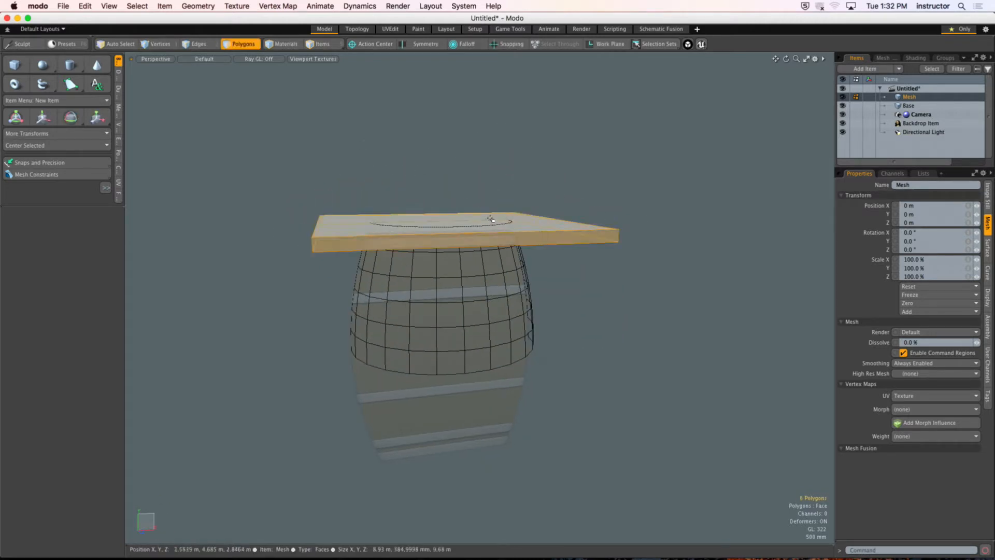
Step: In front view, duplicate the slab 560 mm down onto the second band, and again about 2 m further down onto the third band
key("ctrl+space")
left_click(550, 273)
left_click_drag(550, 278, 601, 290, "alt")
left_click_drag(601, 290, 518, 232, "ctrl+alt")
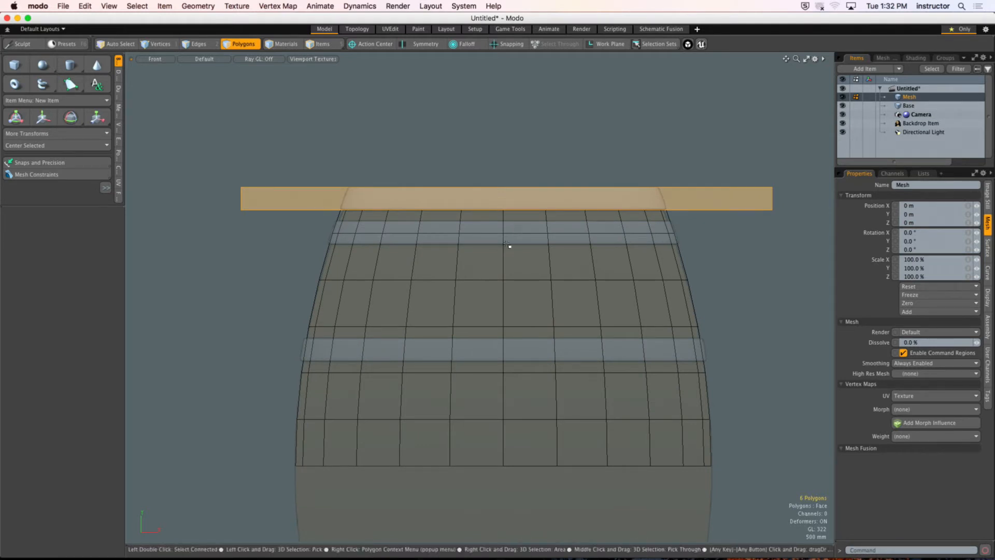
key("w")
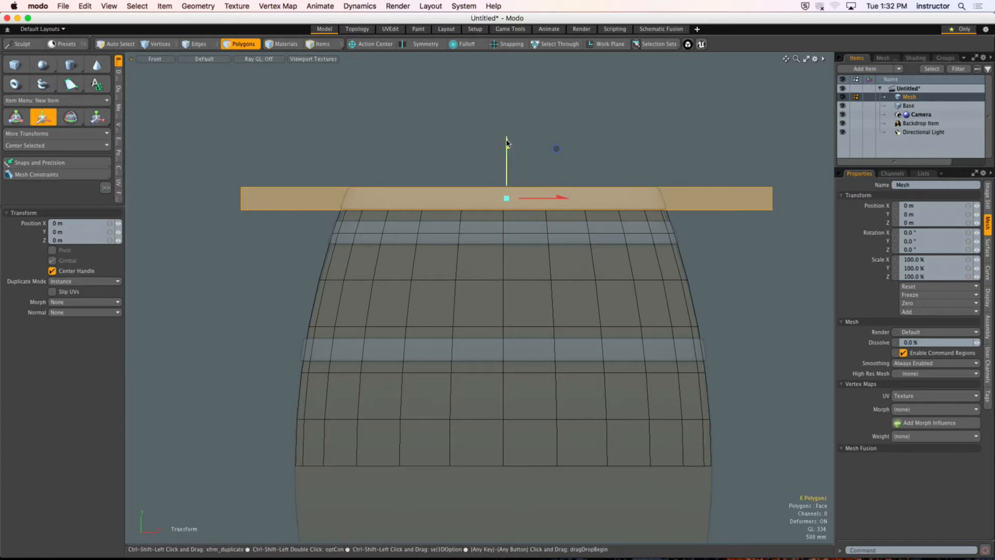
left_click_drag(515, 149, 515, 182, "ctrl+shift")
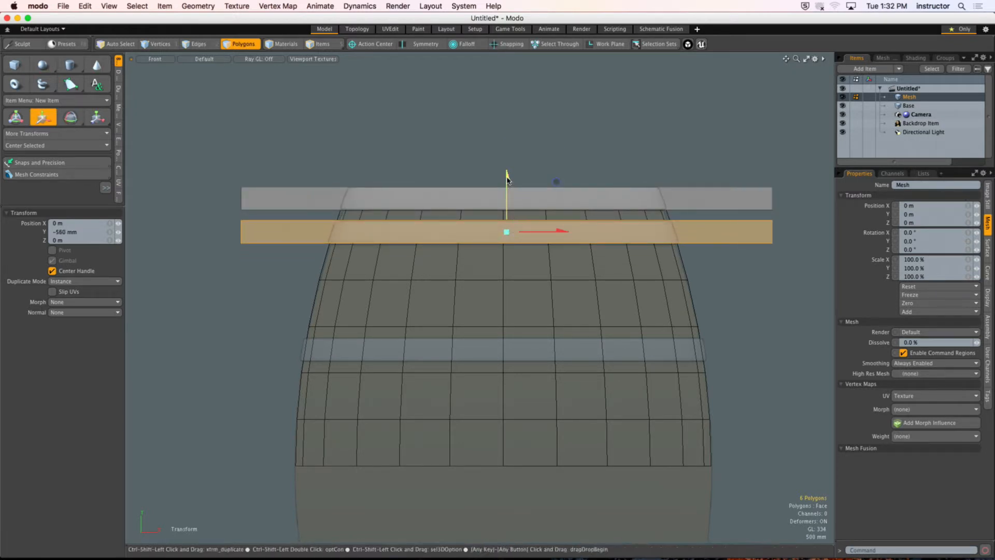
left_click_drag(507, 196, 556, 299, "ctrl+shift")
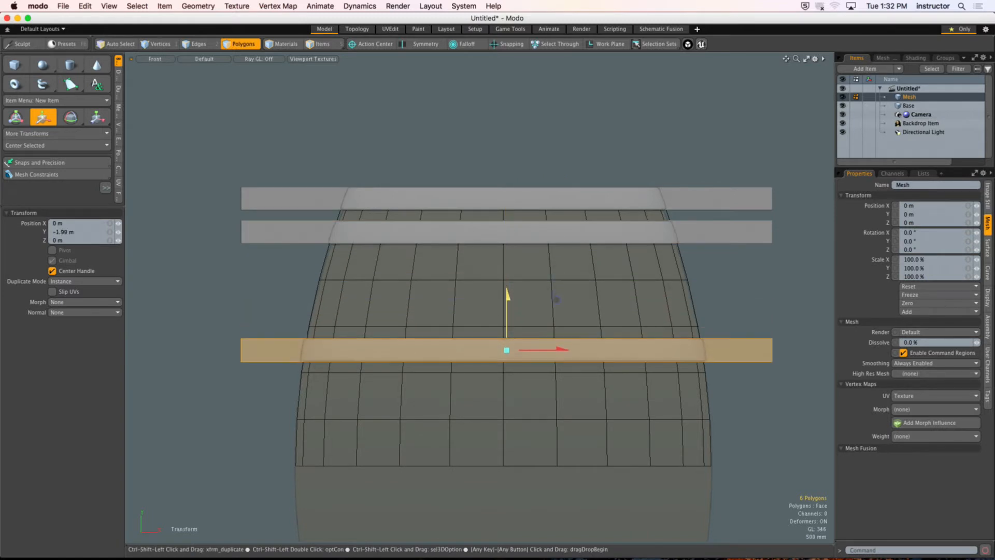
Step: Nudge the third slab up 10 mm to match its band, and check the second slab's alignment with the reference
left_click_drag(251, 353, 321, 303, "ctrl+alt")
left_click(432, 316)
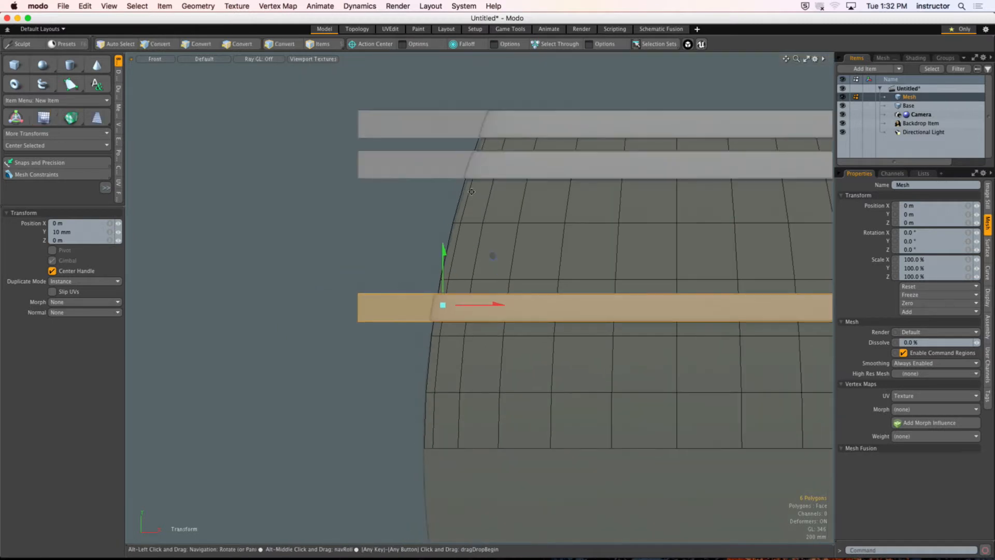
left_click_drag(394, 249, 268, 291, "alt+shift")
key("space")
double_click(346, 206)
left_click_drag(329, 196, 347, 215, "ctrl+alt")
key("w")
left_click(404, 211)
key("space")
Step: Deselect the slabs and inspect how all three surround the barrel in perspective
left_click(542, 242)
left_click_drag(542, 241, 482, 249, "ctrl+alt")
left_click_drag(603, 280, 461, 262, "alt")
key("ctrl+space")
left_click(438, 228)
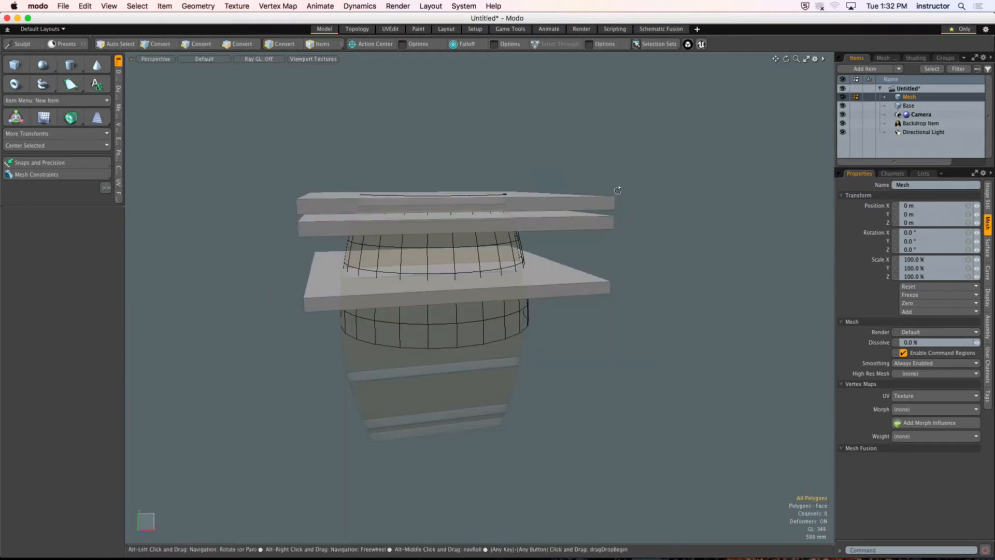
left_click_drag(398, 199, 438, 228, "alt")
double_click(619, 179)
key("Escape")
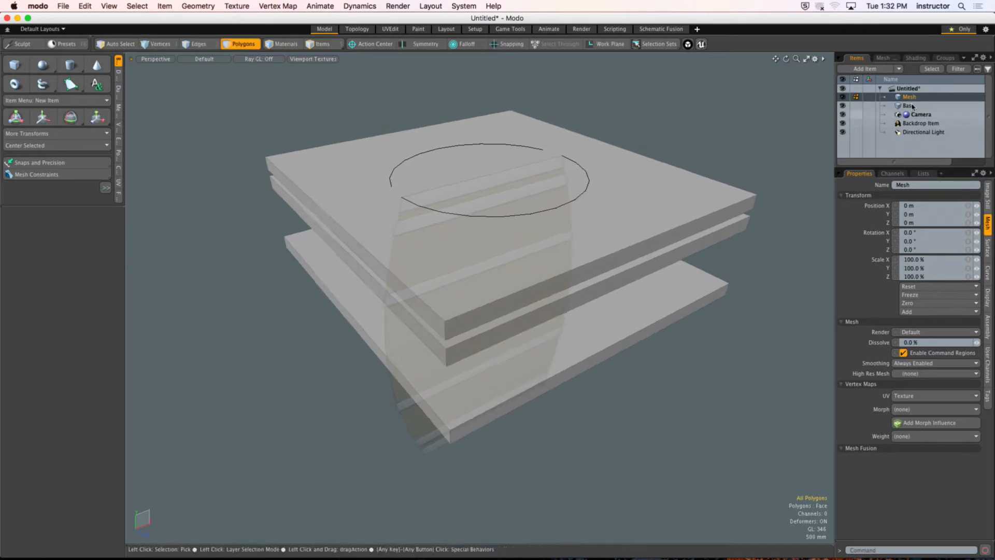
Step: Slice the Base barrel mesh with the background slabs, running Solid Drill with the Slice operation
left_click(918, 106)
left_click_drag(668, 163, 550, 145, "alt")
key("ctrl+space")
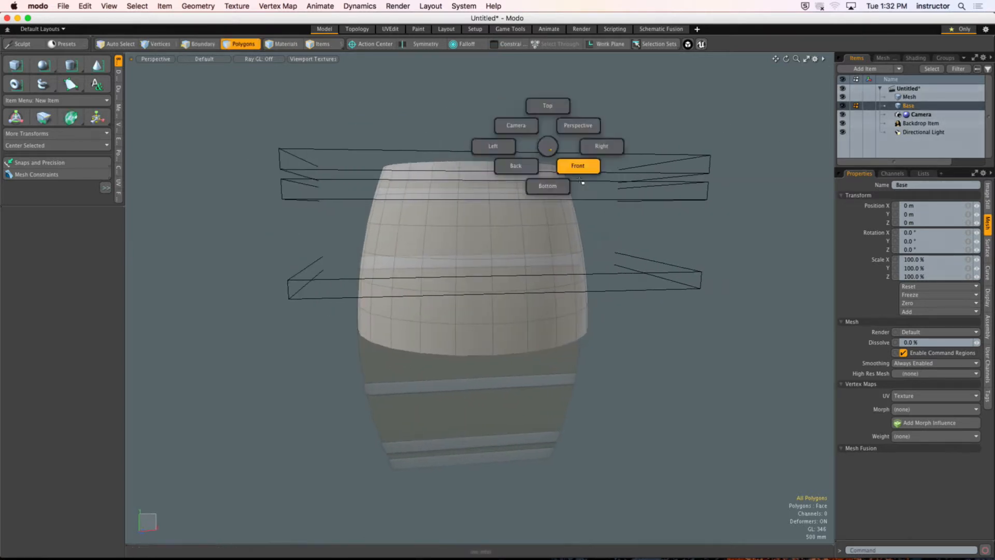
left_click(579, 169)
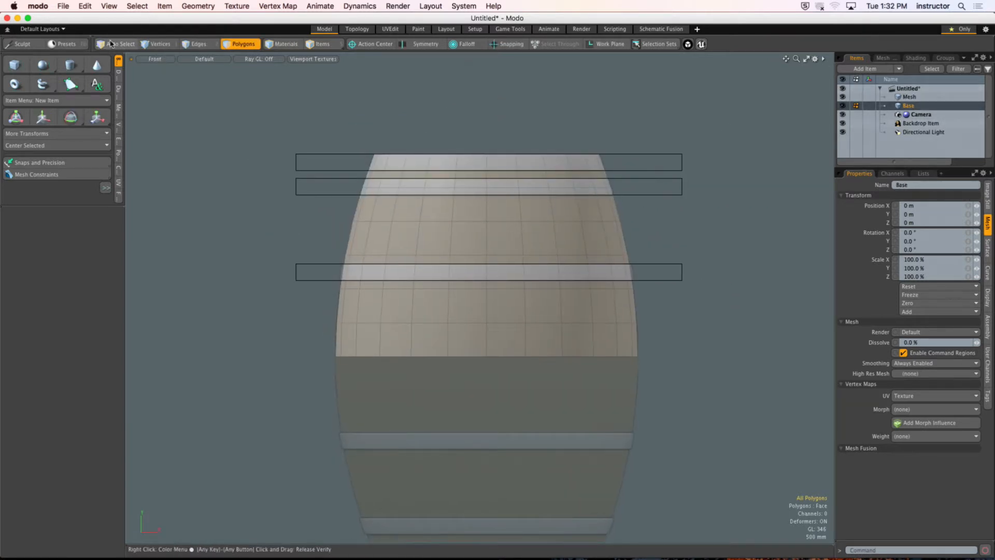
left_click(209, 5)
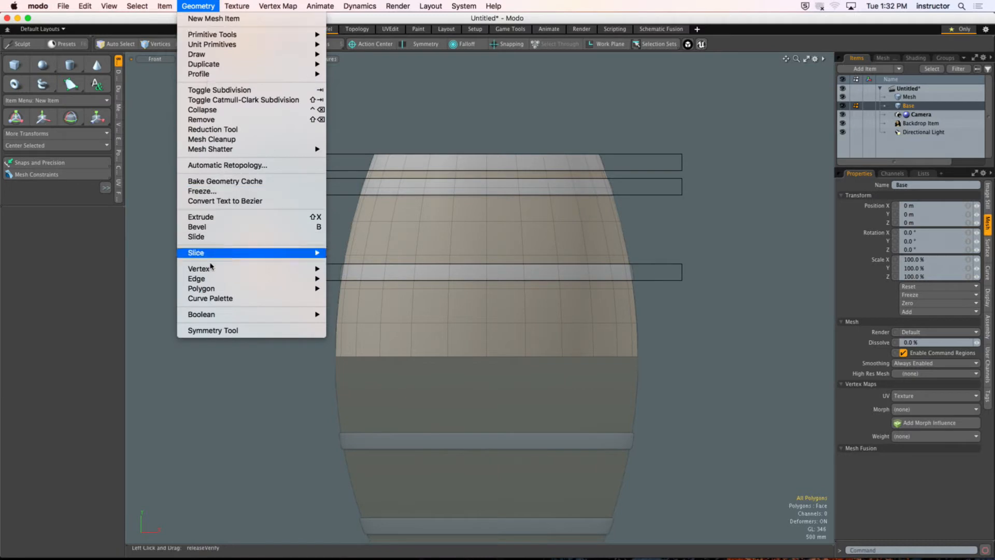
mouse_move(205, 318)
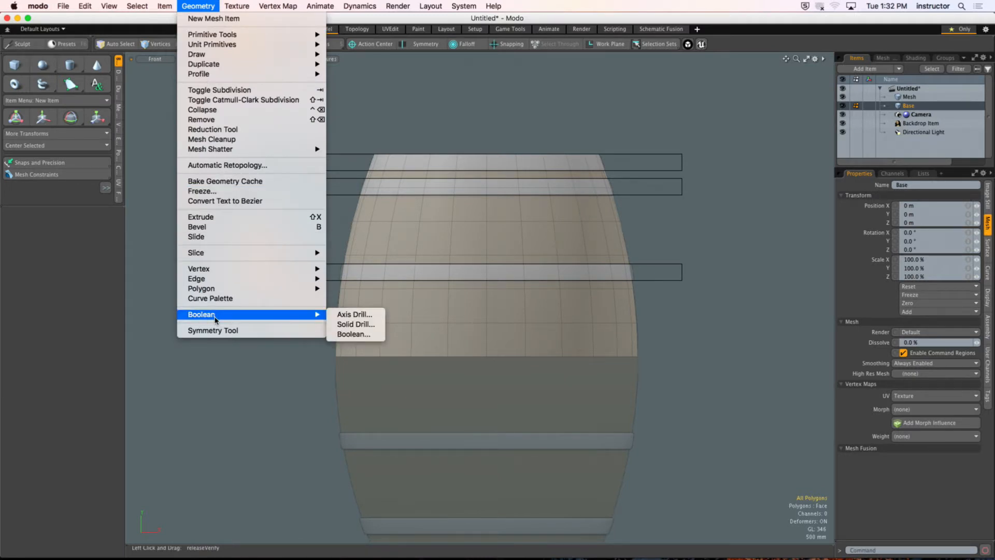
left_click(356, 323)
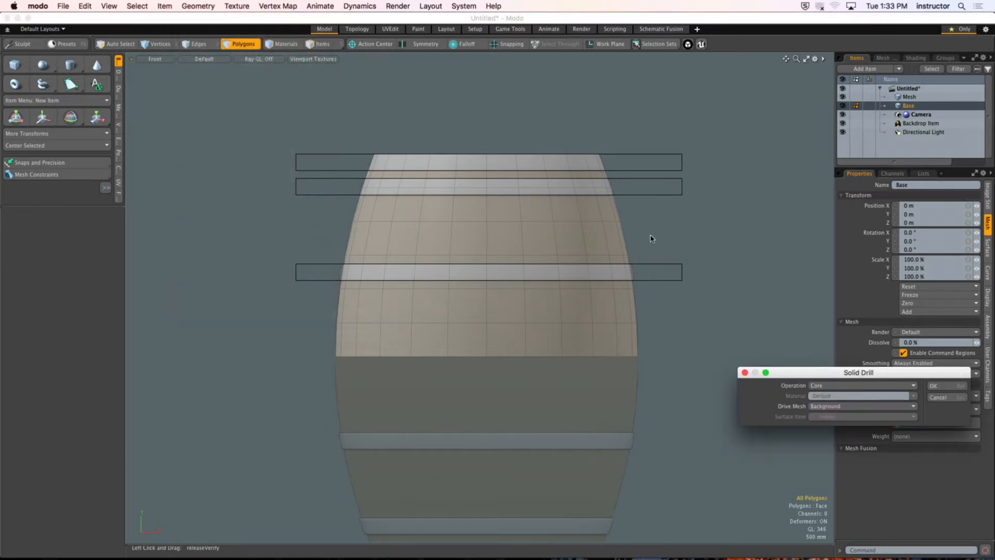
left_click_drag(815, 371, 562, 196)
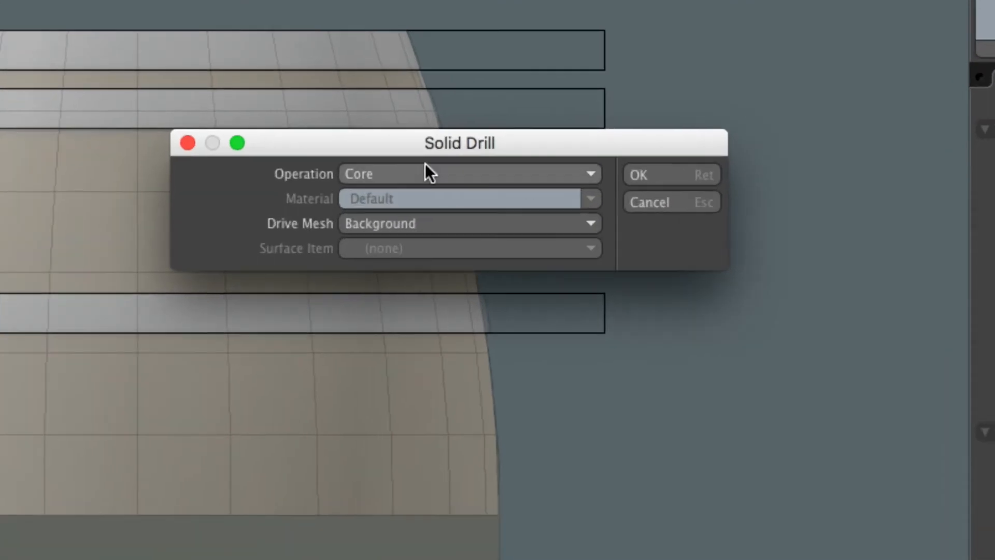
left_click(380, 175)
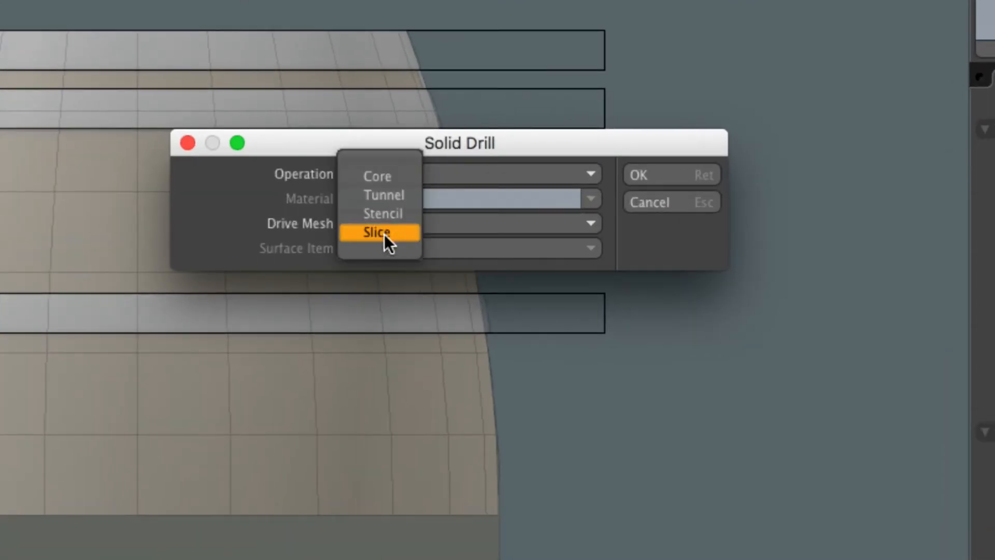
left_click(399, 234)
left_click(681, 171)
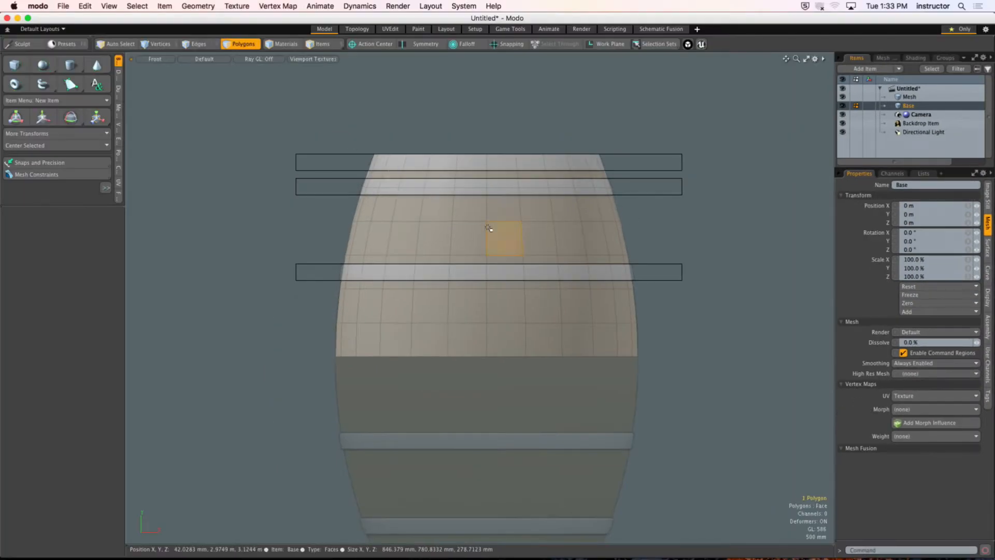
Step: Hide the slab mesh and the backdrop reference, and fit the sliced barrel in the front view
double_click(280, 210)
left_click(678, 213)
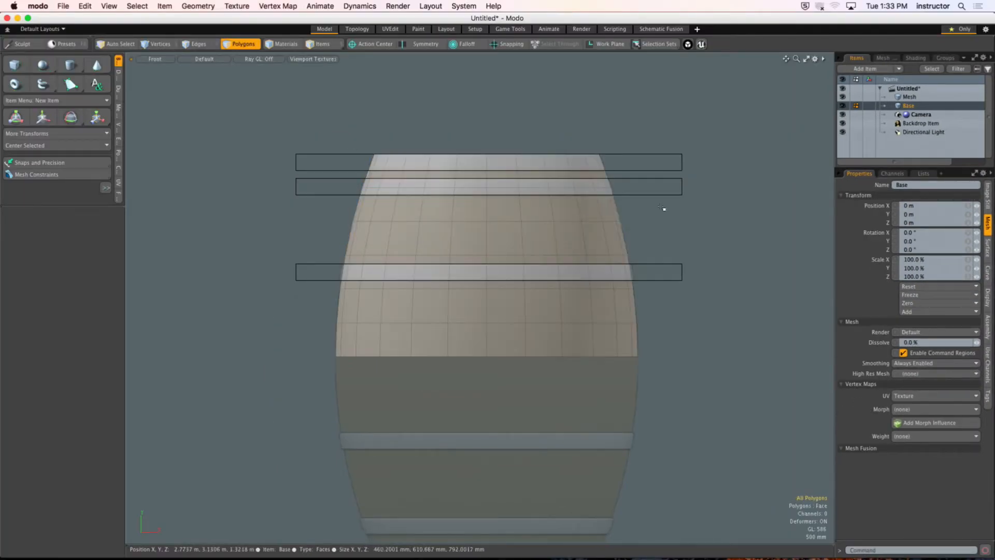
left_click(842, 96)
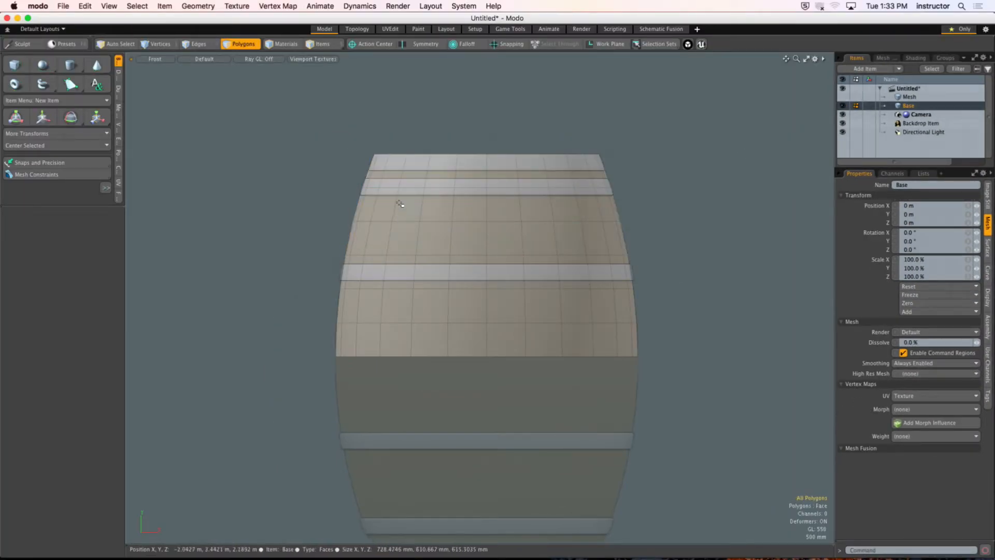
left_click(842, 122)
key("a")
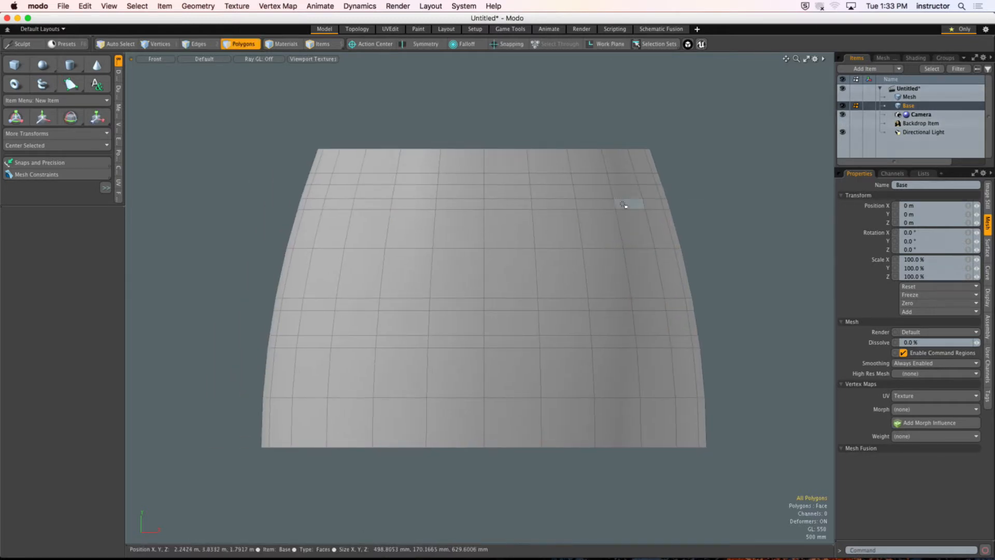
Step: Select the five edge loops that the slicing cut along the borders of the three bands
key("2")
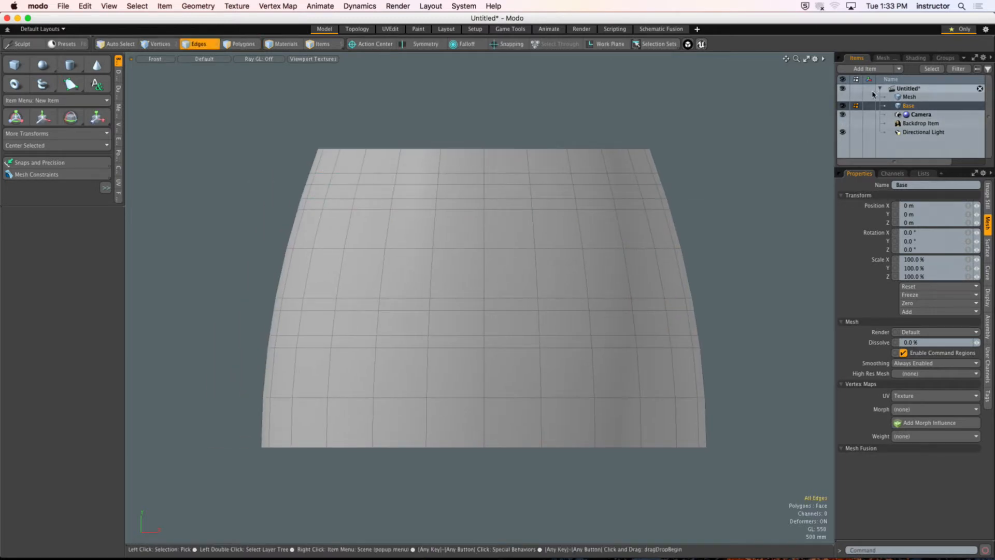
double_click(546, 172)
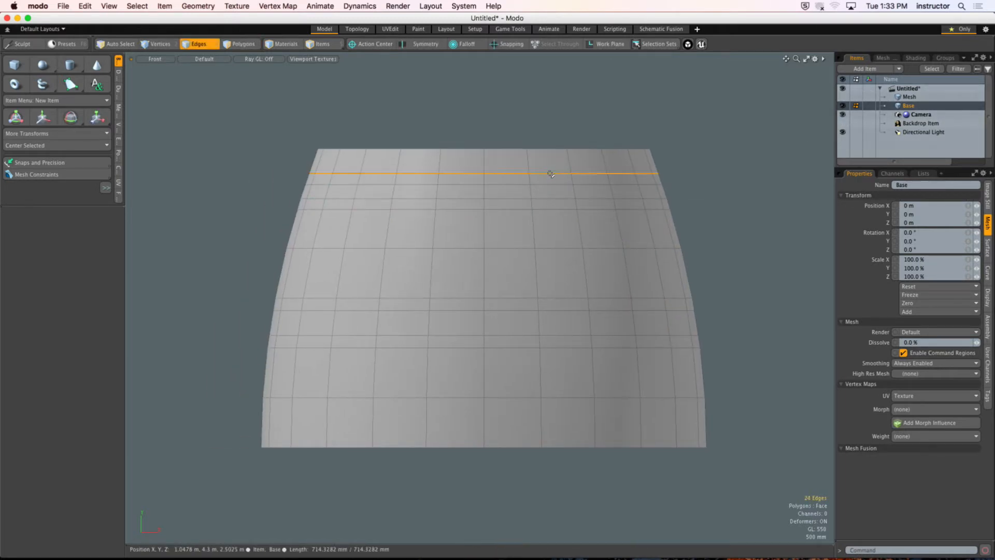
double_click(343, 185, "shift")
double_click(337, 209, "shift")
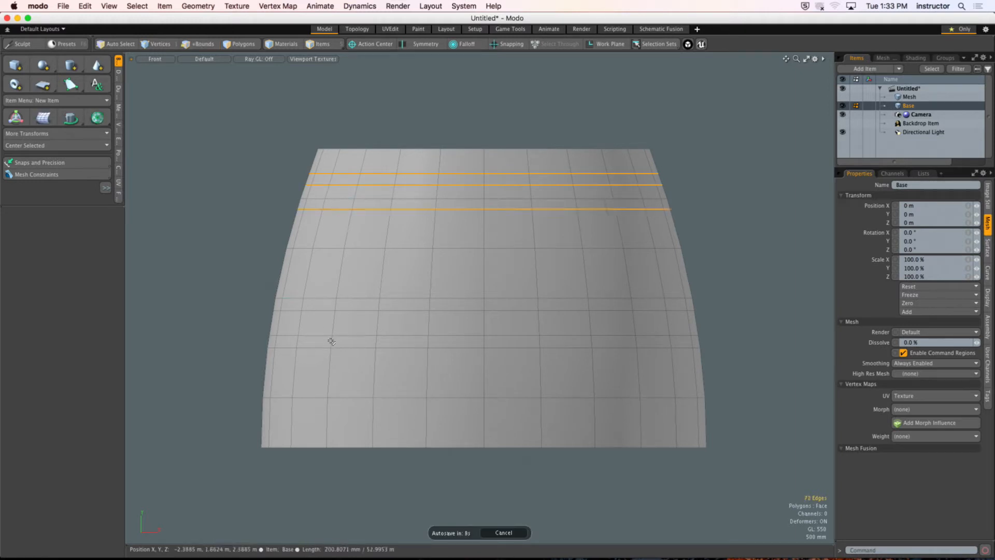
double_click(320, 309, "shift")
double_click(315, 334, "shift")
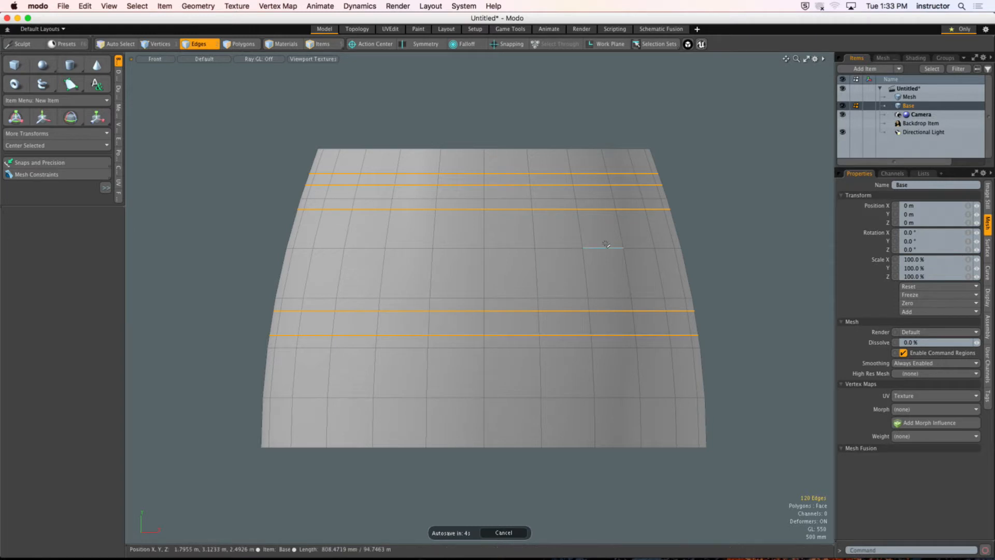
Step: Show the slab mesh as a guide again and select the full polygon loop of the top band on Base
left_click(851, 97)
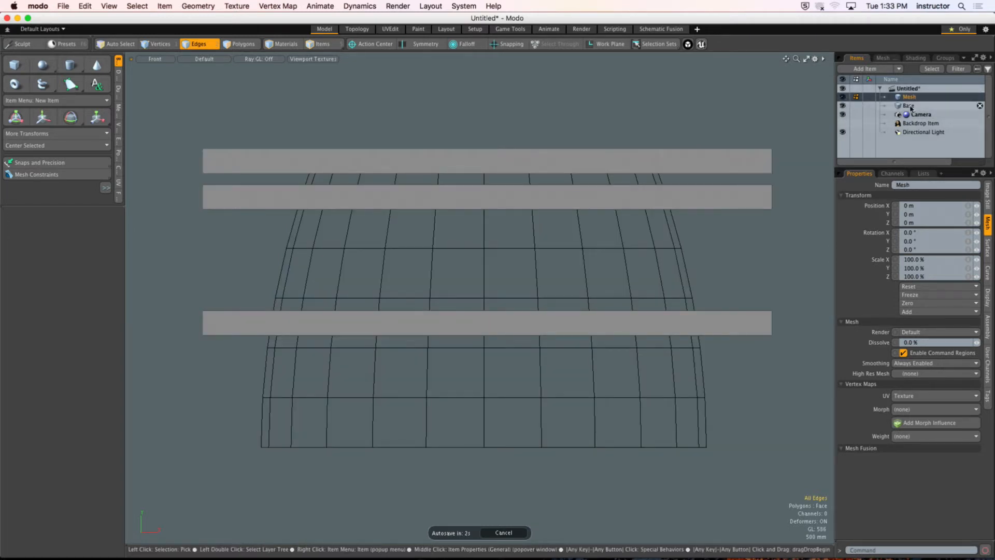
left_click(842, 106)
key("3")
left_click_drag(317, 158, 396, 159)
key("l")
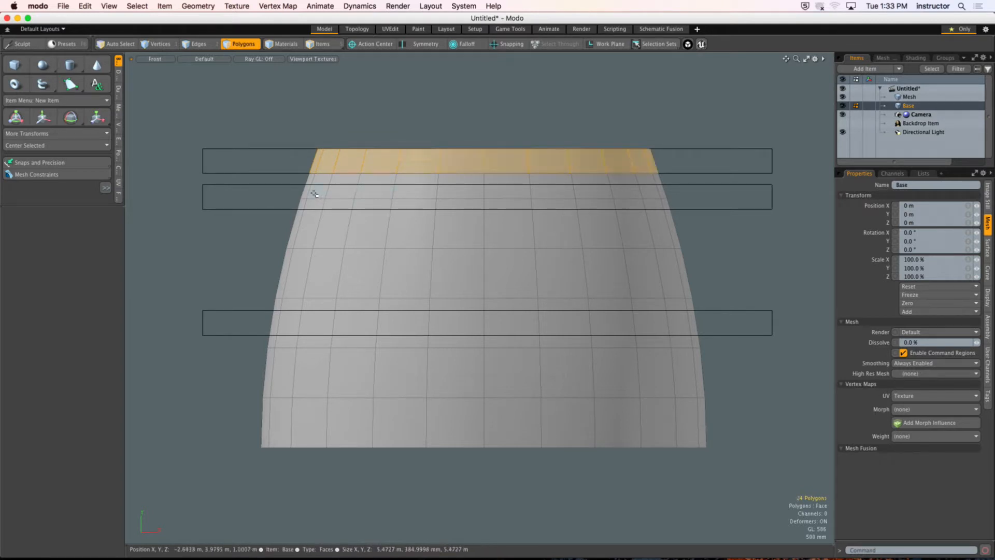
Step: Add all polygon loops inside the second and third bands to the selection
left_click_drag(312, 193, 366, 192, "shift")
key("l")
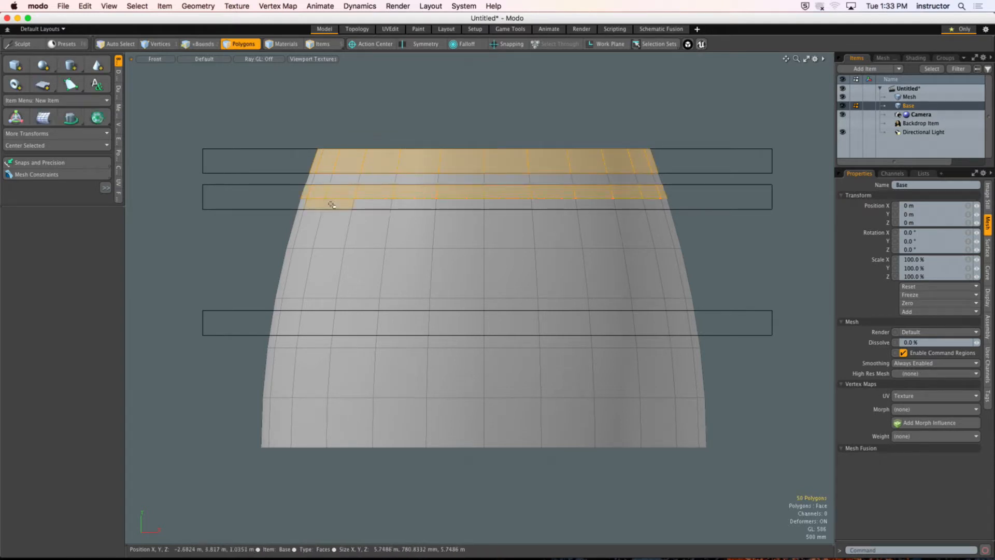
left_click(381, 205, "shift")
key("l")
left_click_drag(290, 326, 366, 322, "shift")
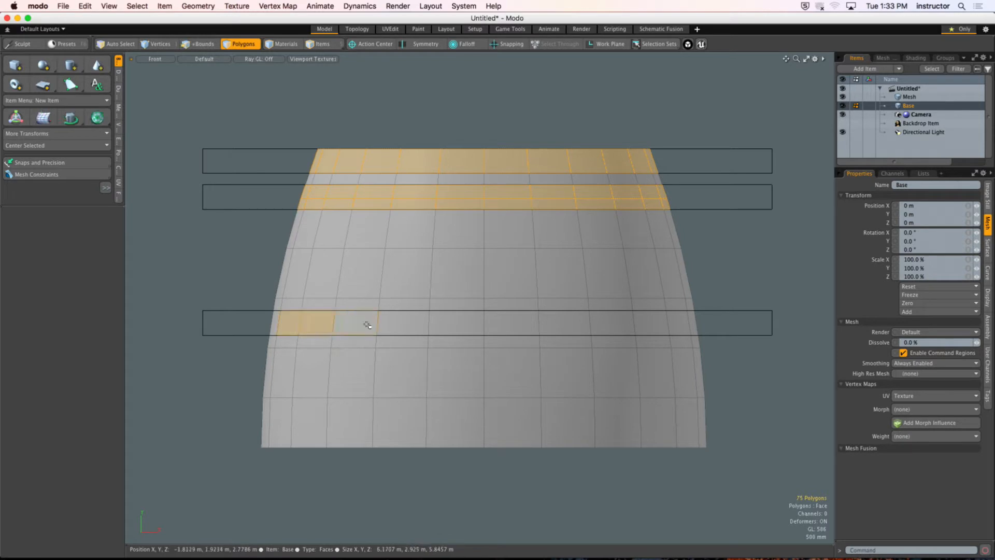
key("l")
Step: Copy the selected band polygons into a new mesh item named Bands and check them in perspective
key("ctrl+space")
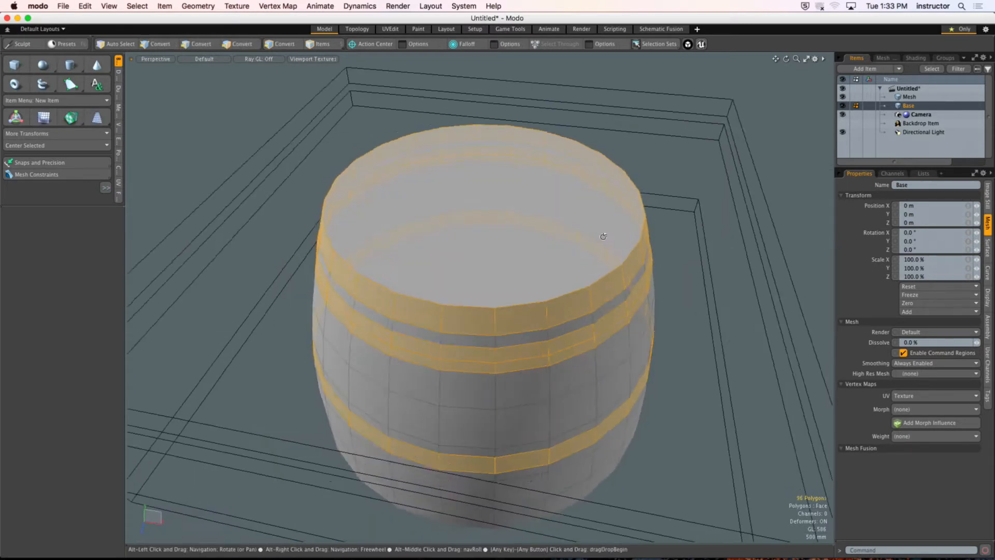
left_click_drag(599, 234, 589, 184, "alt")
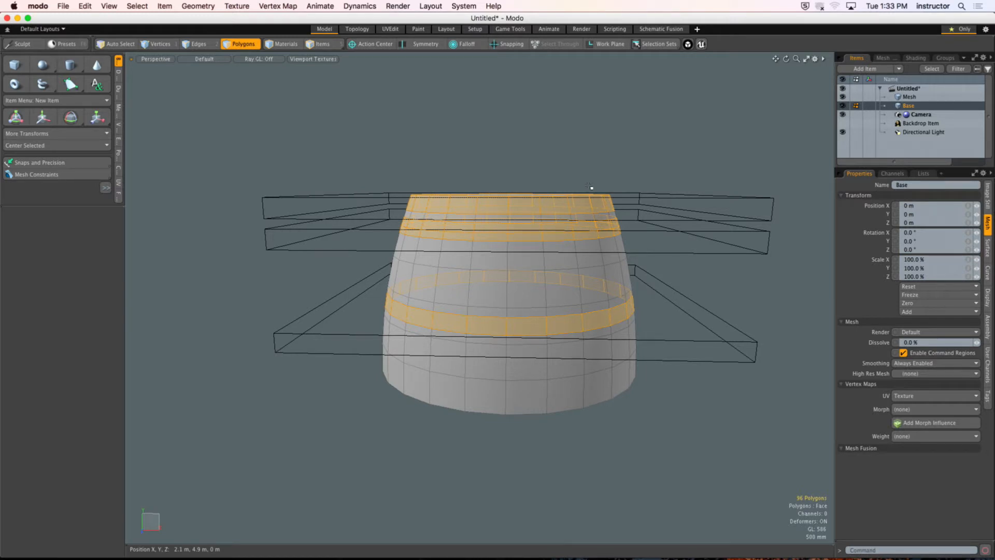
left_click_drag(584, 211, 540, 249, "alt")
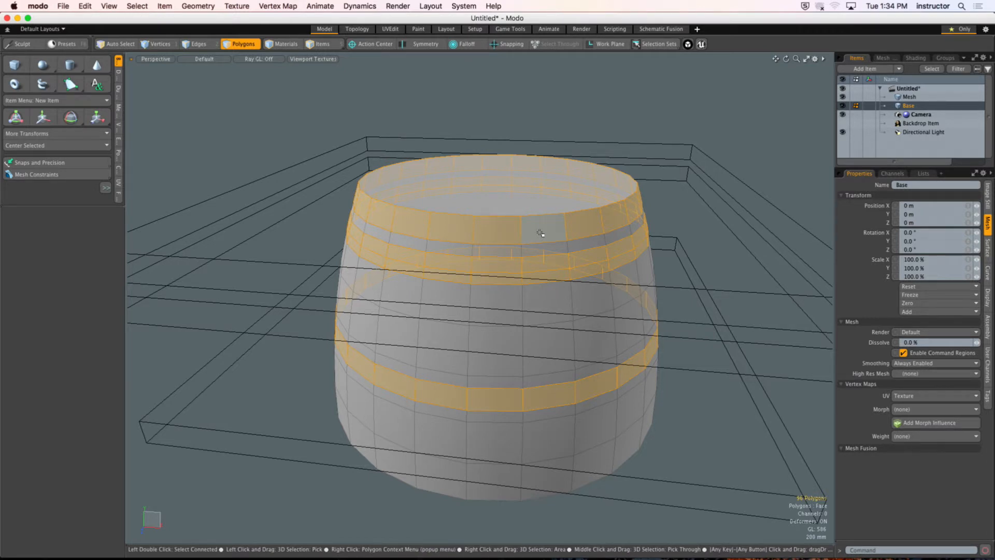
left_click_drag(575, 217, 529, 205, "alt")
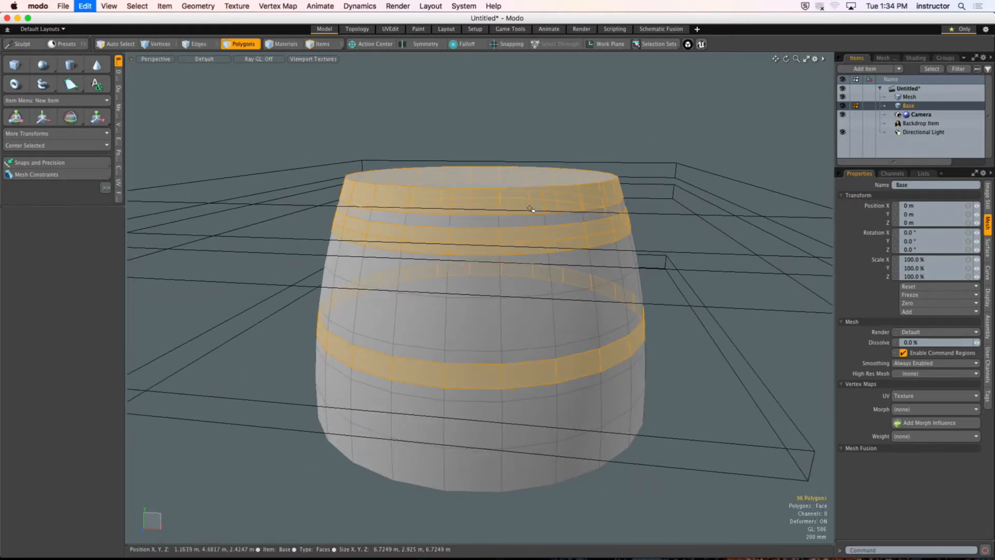
left_click_drag(897, 166, 857, 228)
key("n")
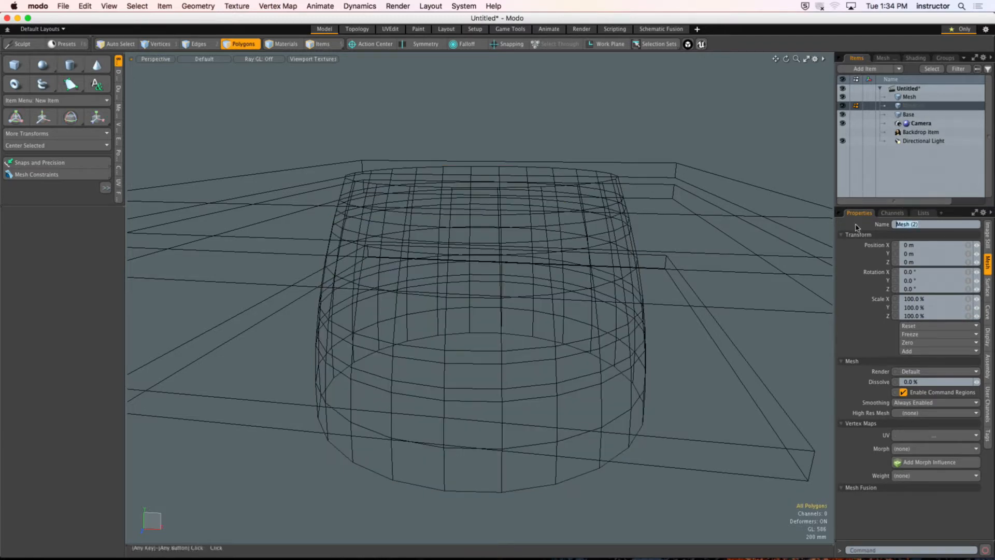
type("Bands")
key("Return")
key("super+v")
left_click(568, 149)
left_click_drag(566, 153, 541, 153, "alt")
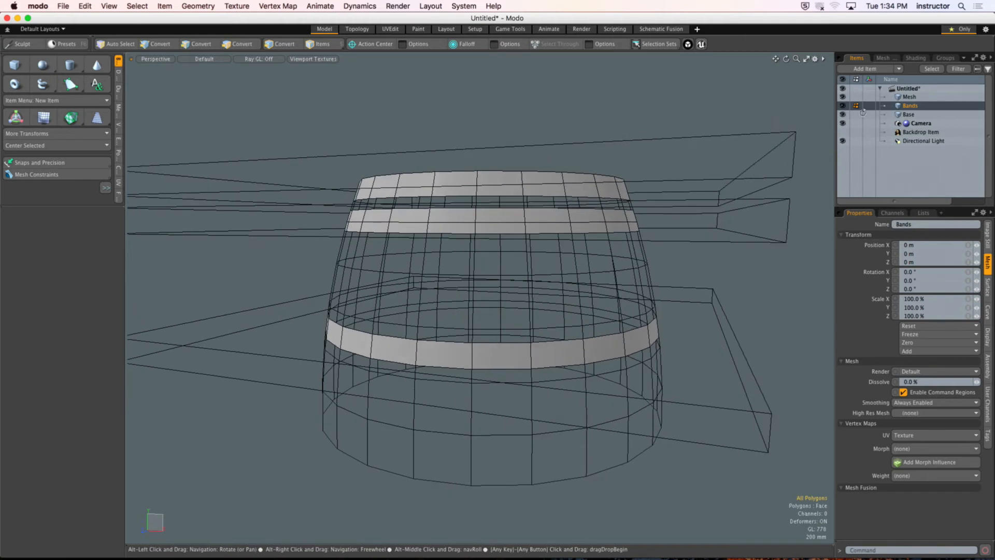
left_click_drag(614, 150, 597, 156, "alt")
Step: Return to the front view with Base active, and hide the Bands and slab meshes
key("ctrl+space")
left_click(589, 177)
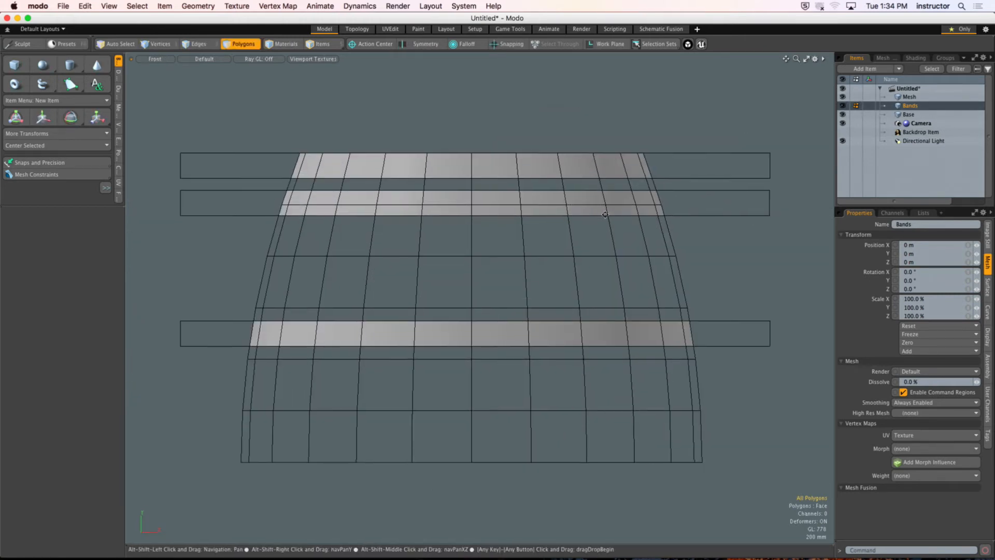
left_click(908, 115)
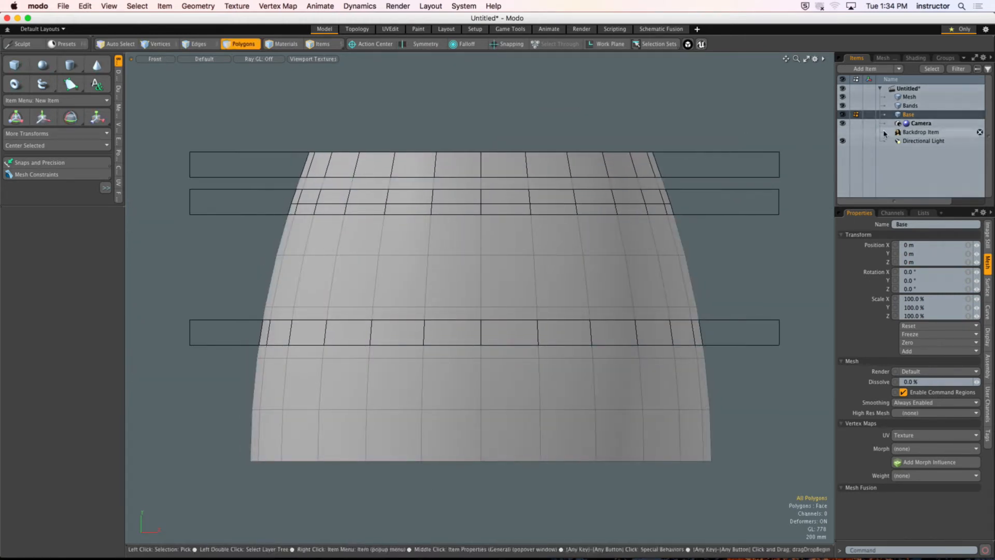
left_click(842, 106)
left_click(843, 97)
left_click_drag(582, 179, 598, 173, "alt")
scroll(596, 172, "up", 2)
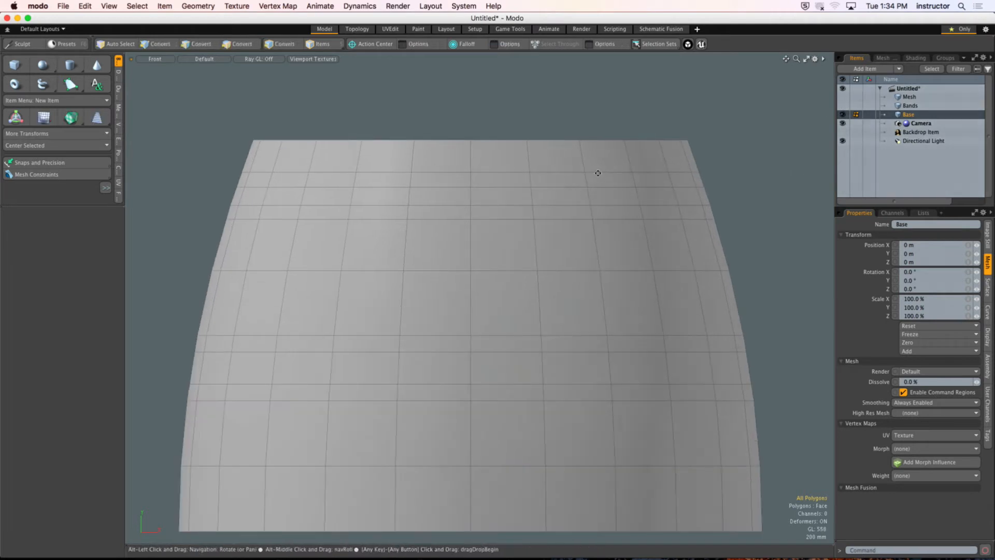
Step: Show the slab mesh as a guide and delete the five sliced edge loops along the band borders from Base
key("3")
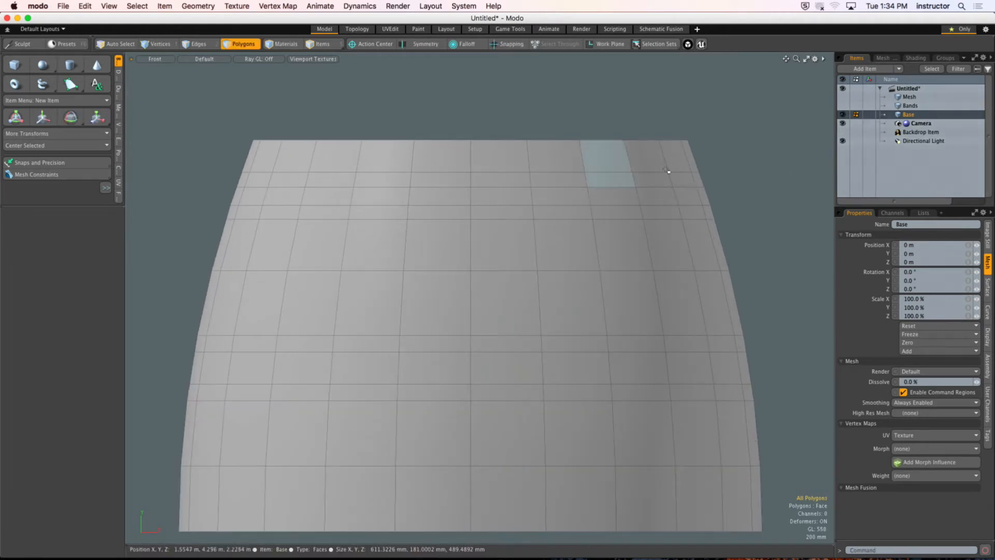
left_click(843, 97)
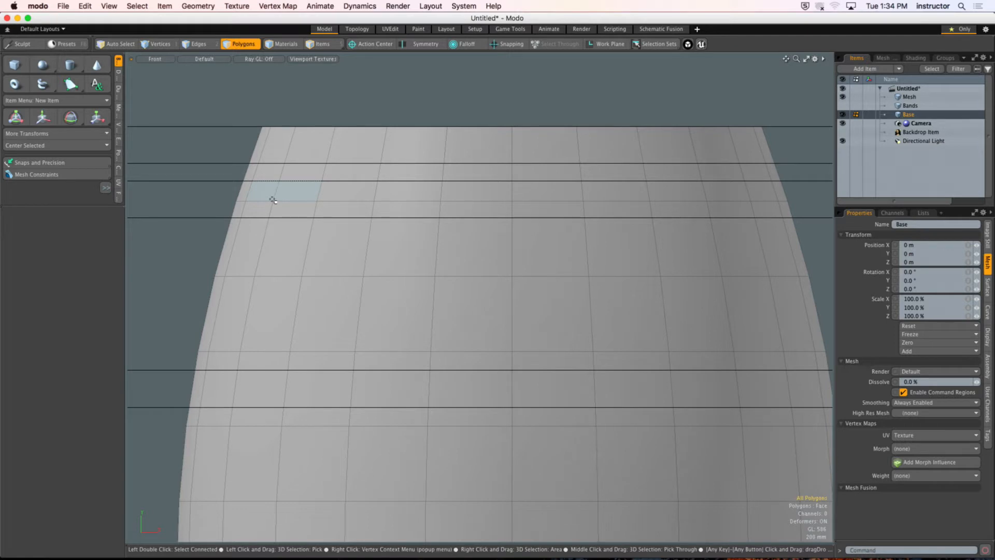
key("2")
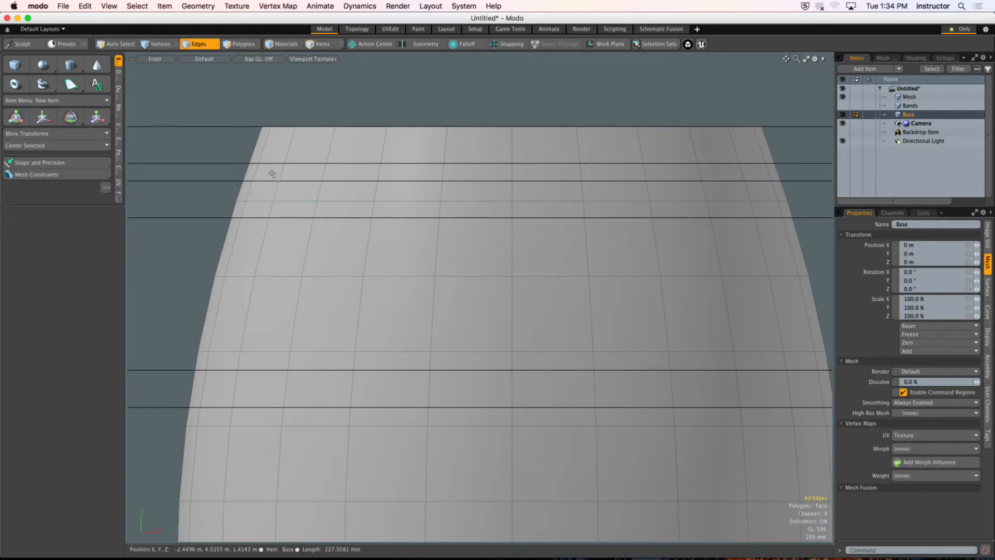
double_click(270, 163)
double_click(267, 180, "shift")
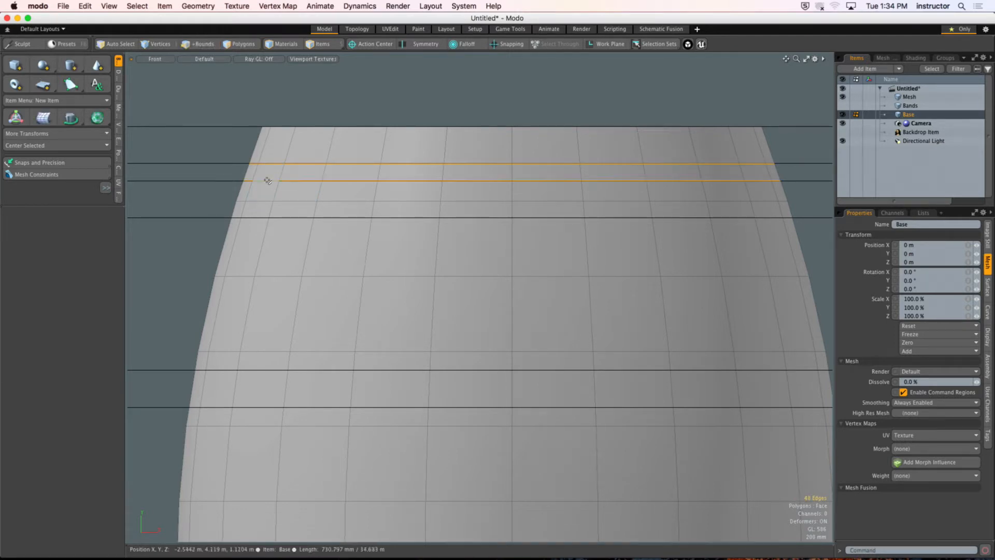
double_click(256, 217, "shift")
double_click(225, 369, "shift")
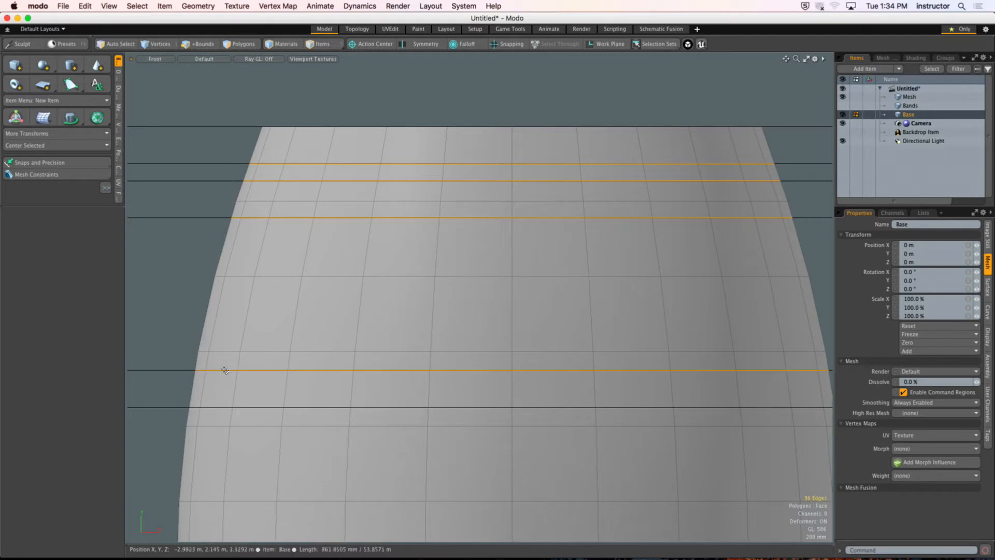
double_click(218, 407, "shift")
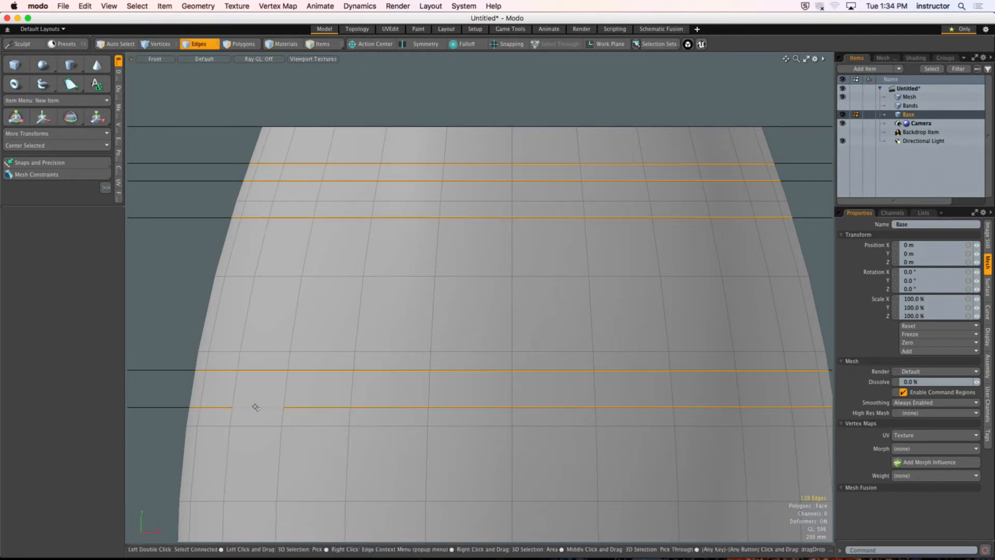
key("BackSpace")
scroll(490, 159, "down", 2)
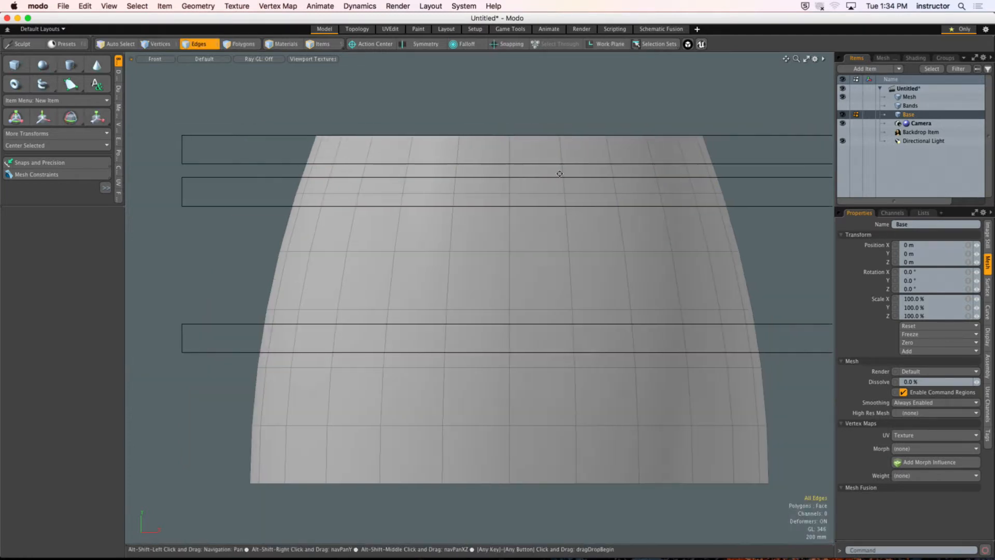
Step: Show the Bands mesh, hide the slab mesh, and make Bands the active item
left_click(844, 105)
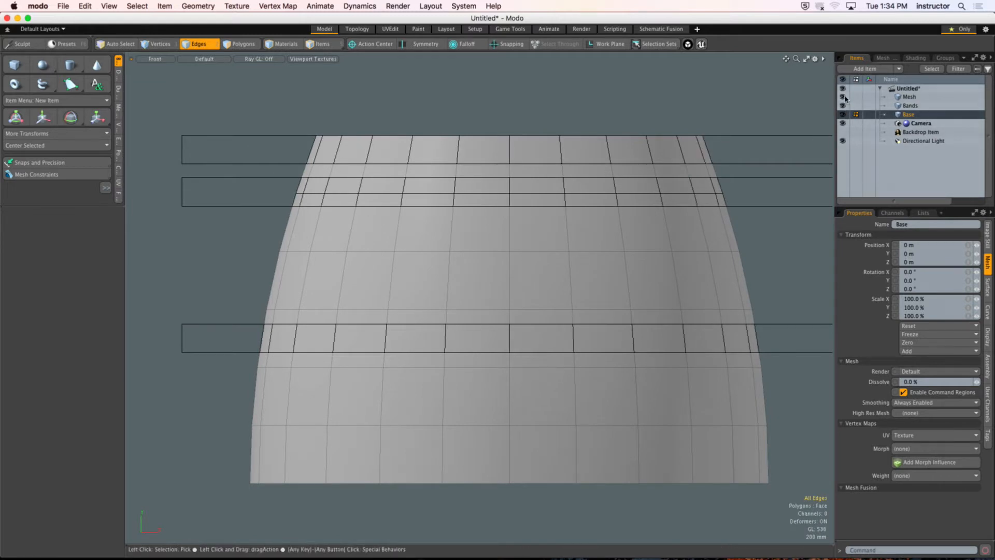
left_click(844, 97)
scroll(635, 157, "down", 1)
left_click_drag(635, 157, 610, 161, "alt")
left_click(910, 106)
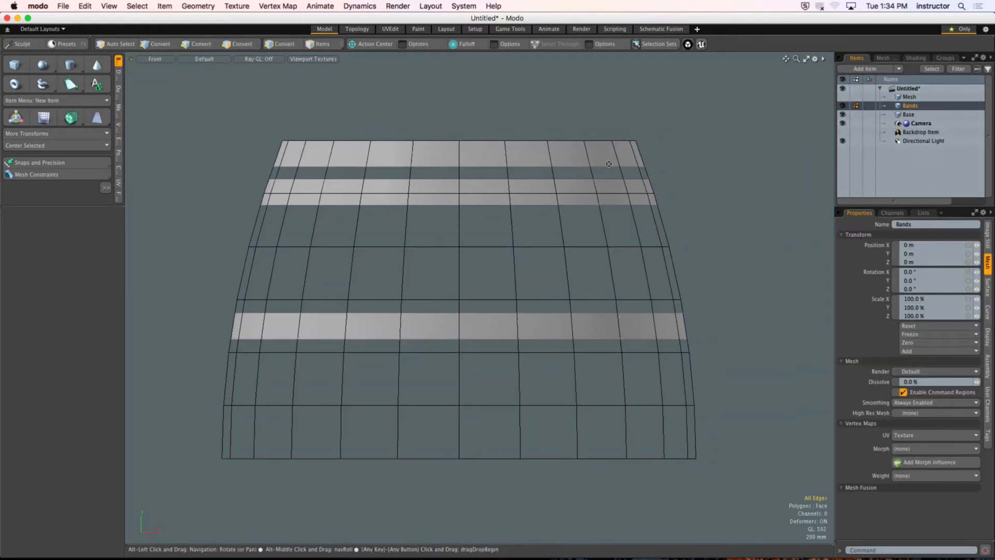
Step: Check the polygon loops of the three bands in Bands and compare them with the polygons in Base
key("3")
left_click(384, 162)
double_click(385, 162)
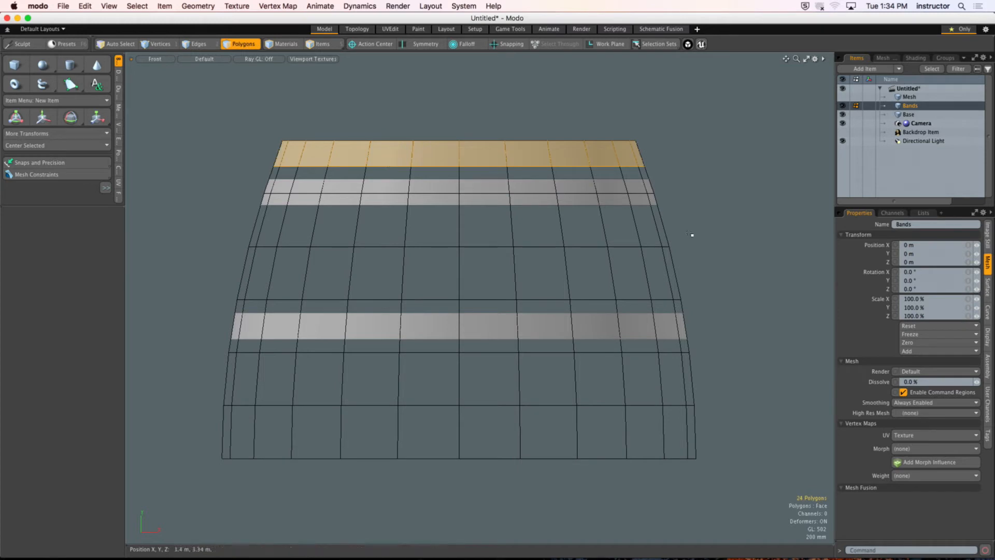
double_click(541, 199, "shift")
left_click(507, 315, "shift")
double_click(507, 314, "shift")
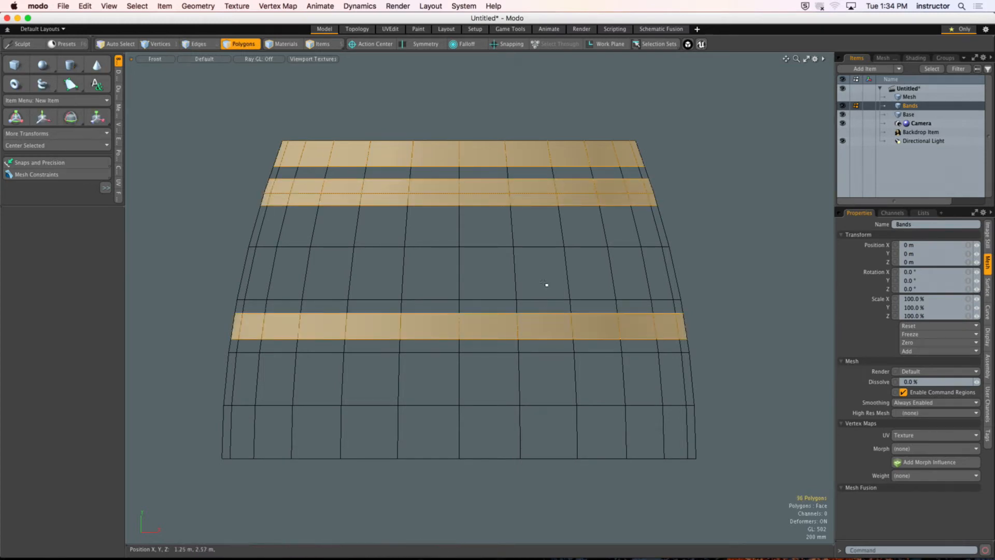
left_click(547, 284)
left_click(907, 114)
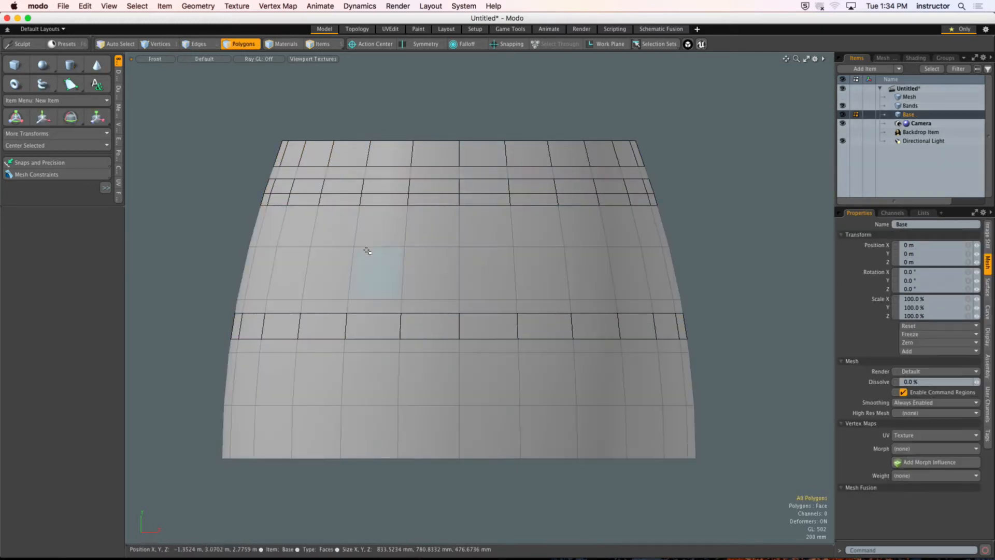
key("ctrl+a")
left_click(793, 235)
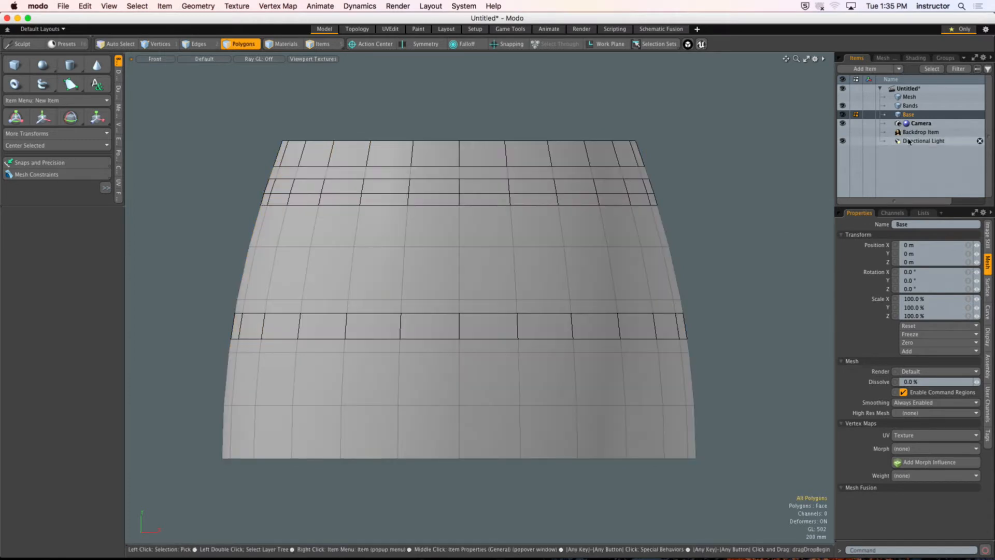
Step: Cut all polygons out of Bands in the perspective view and paste them into the Base mesh
left_click(909, 106)
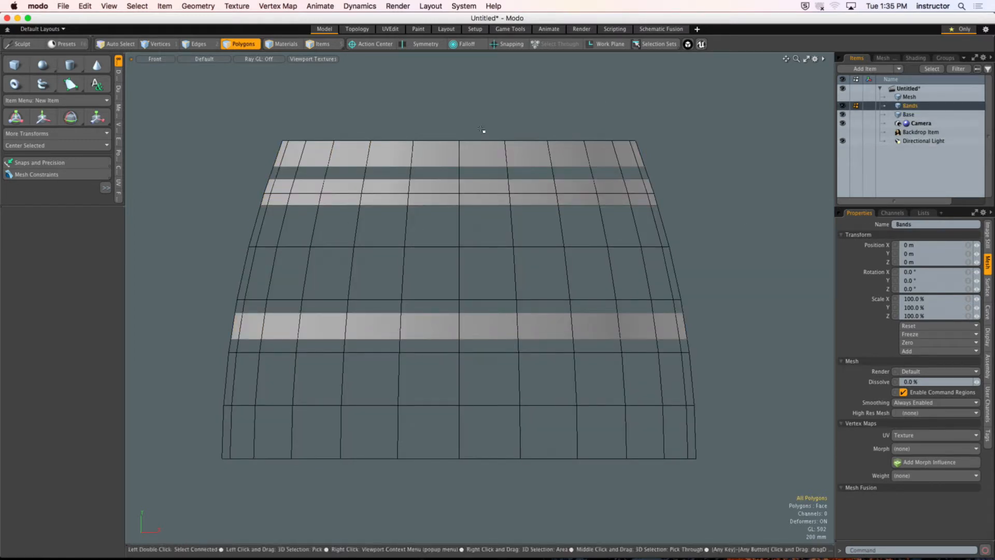
key("ctrl+space")
left_click(553, 173)
left_click_drag(524, 194, 474, 236, "alt")
key("super+x")
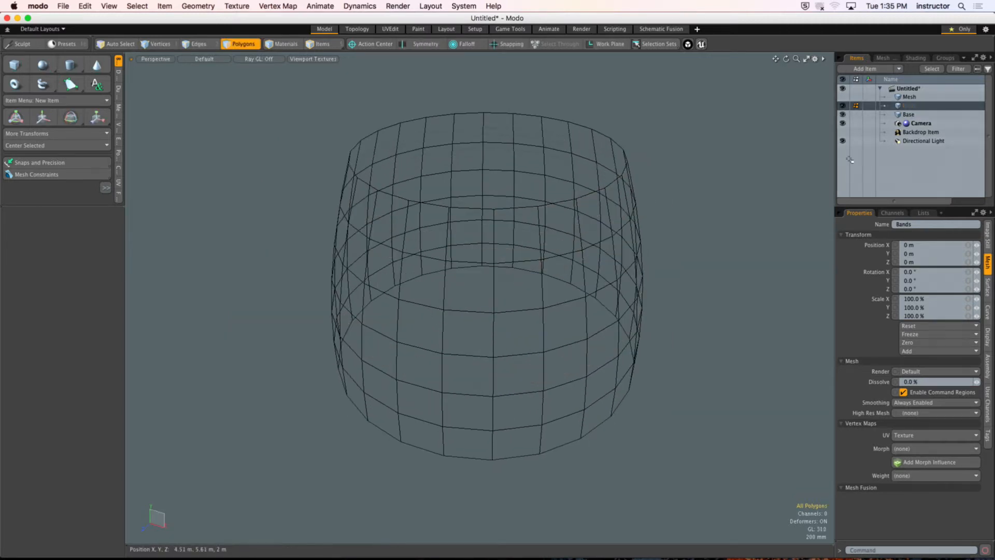
left_click(924, 115)
key("super+v")
key("super+z")
left_click_drag(673, 200, 663, 162, "alt")
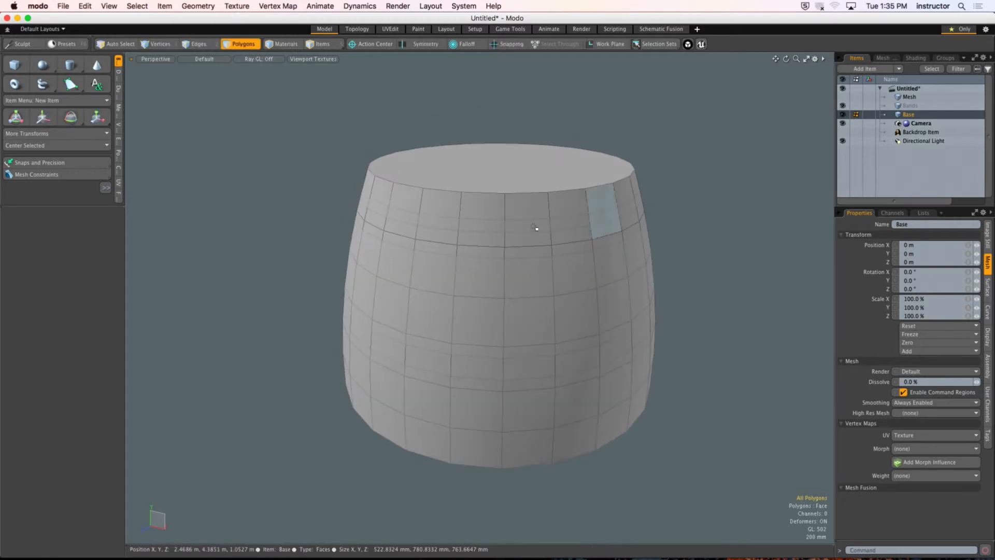
key("super+v")
left_click_drag(499, 225, 461, 215, "alt")
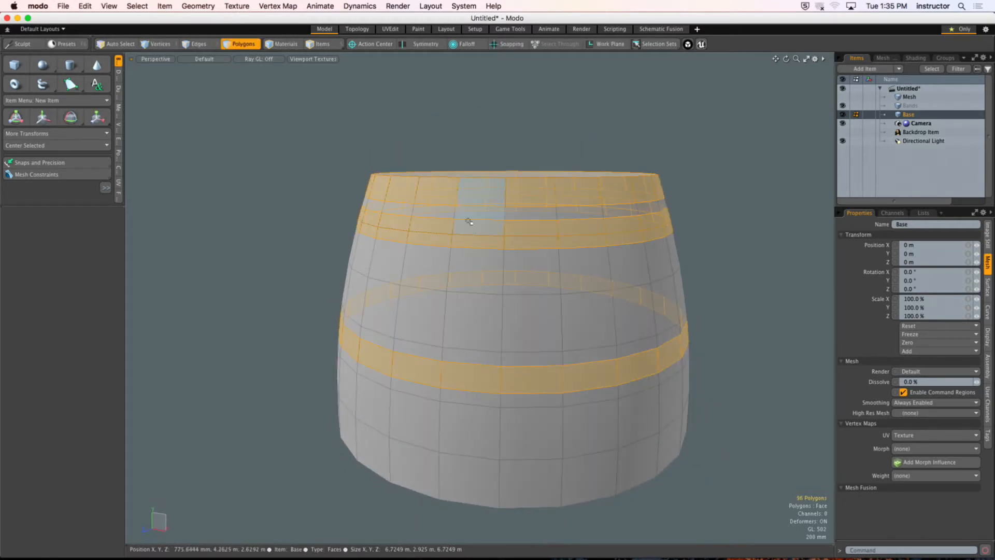
Step: Examine Base's vertices and the pasted bands from the front, ending in polygon selection mode
left_click_drag(409, 190, 416, 211, "ctrl+alt")
key("1")
key("ctrl+space")
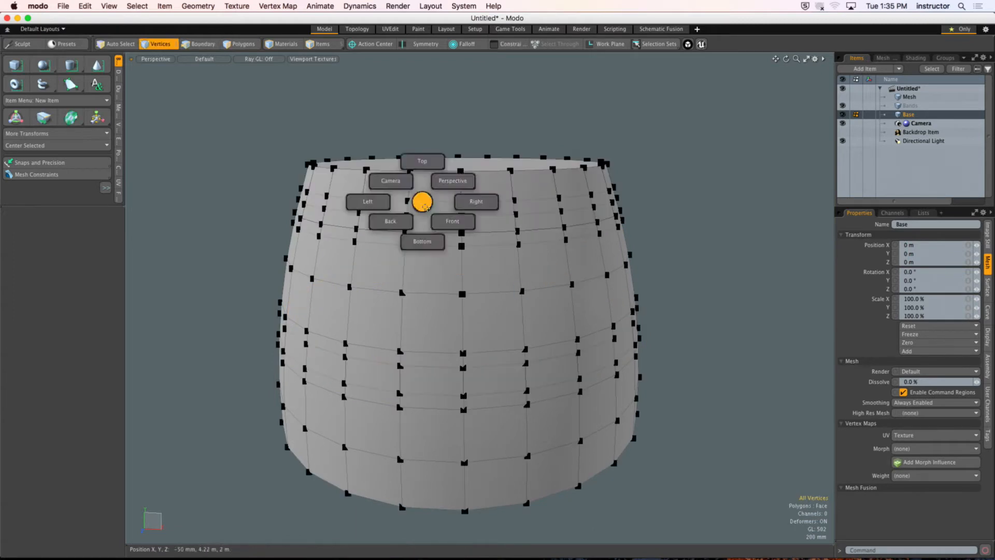
left_click(453, 222)
key("3")
left_click_drag(501, 287, 549, 269, "alt+shift")
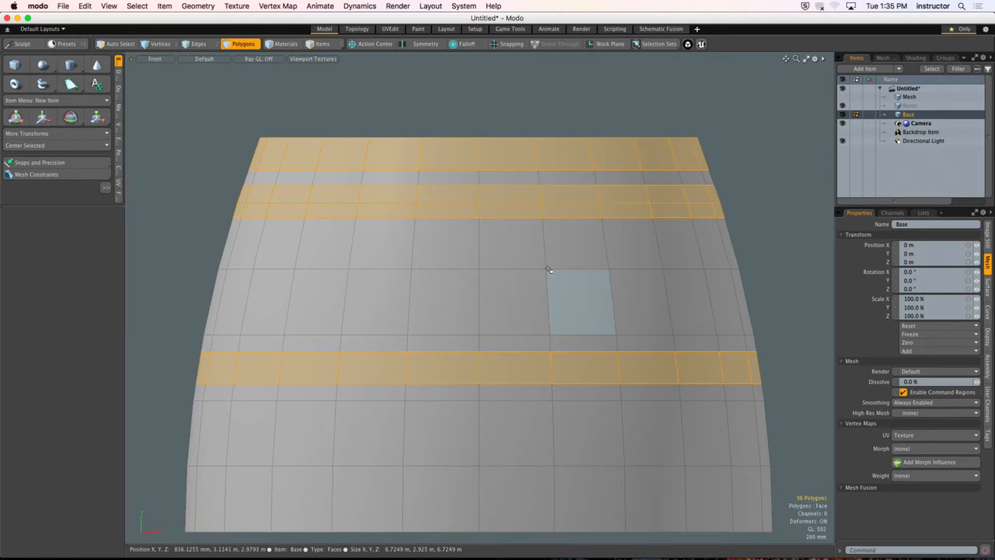
Step: Bevel the selected band polygons outward with a 25 mm shift and clear the selection
left_click_drag(555, 189, 462, 208, "alt")
scroll(483, 260, "up", 5, "alt")
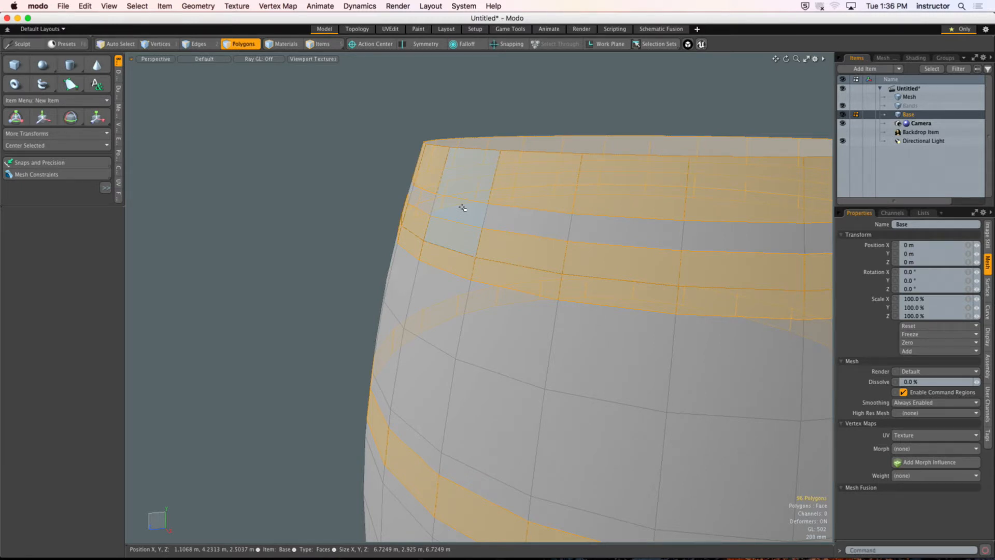
key("b")
mouse_move(629, 234)
left_mouse_down("alt")
mouse_move(612, 241)
mouse_move(624, 226)
mouse_move(595, 233)
mouse_move(595, 184)
mouse_move(627, 206)
mouse_move(566, 278)
mouse_move(620, 298)
mouse_move(630, 244)
left_mouse_up("alt")
scroll(595, 233, "down", 5)
left_click_drag(629, 244, 454, 266, "alt+shift")
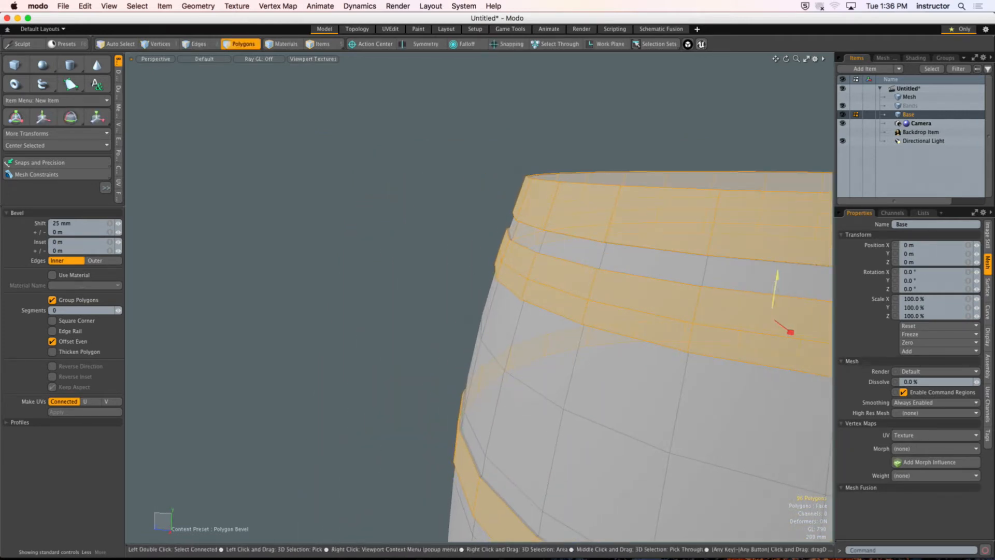
key("space")
left_click(429, 173)
left_click_drag(428, 173, 523, 210, "ctrl+alt")
scroll(576, 228, "up", 5, "alt")
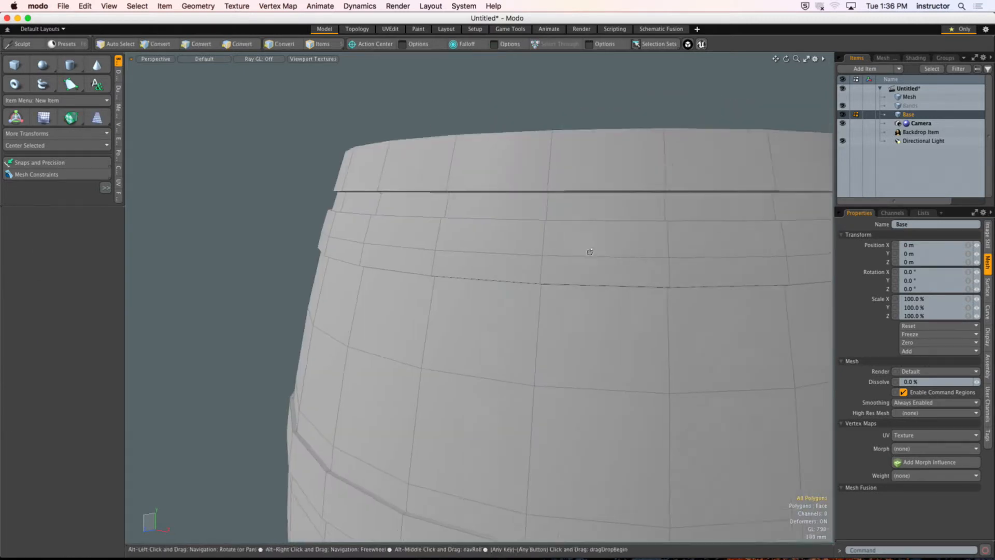
Step: Select the outer edge loops along the upper and lower borders of the raised bands
left_click_drag(588, 251, 480, 220, "alt")
key("2")
left_click_drag(575, 161, 518, 238, "alt")
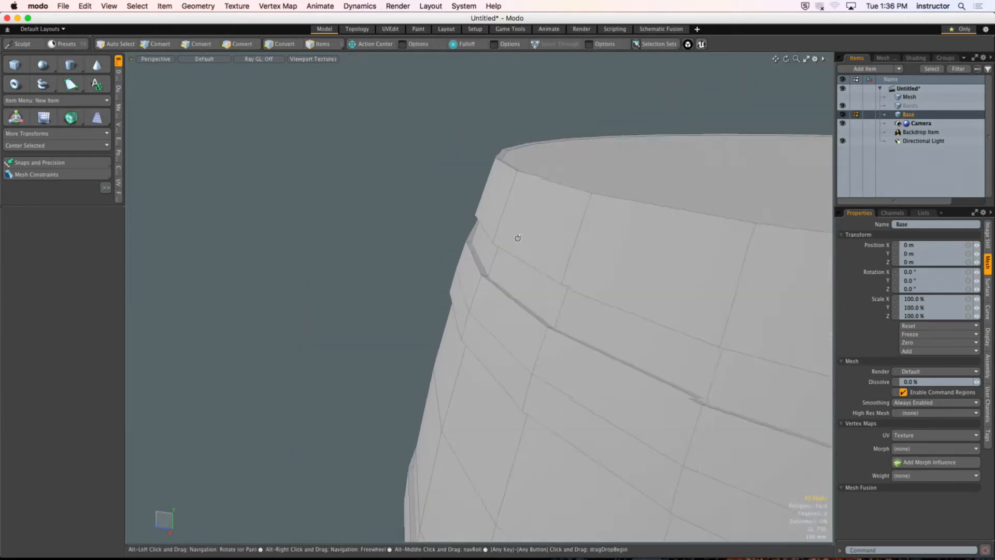
left_click_drag(539, 182, 465, 218, "alt")
double_click(512, 206)
double_click(527, 211, "shift")
double_click(522, 282, "shift")
double_click(475, 290, "shift")
mouse_move(475, 292)
left_mouse_down("ctrl+alt")
mouse_move(428, 335)
mouse_move(476, 229)
mouse_move(461, 284)
left_mouse_up("ctrl+alt")
double_click(462, 265, "shift")
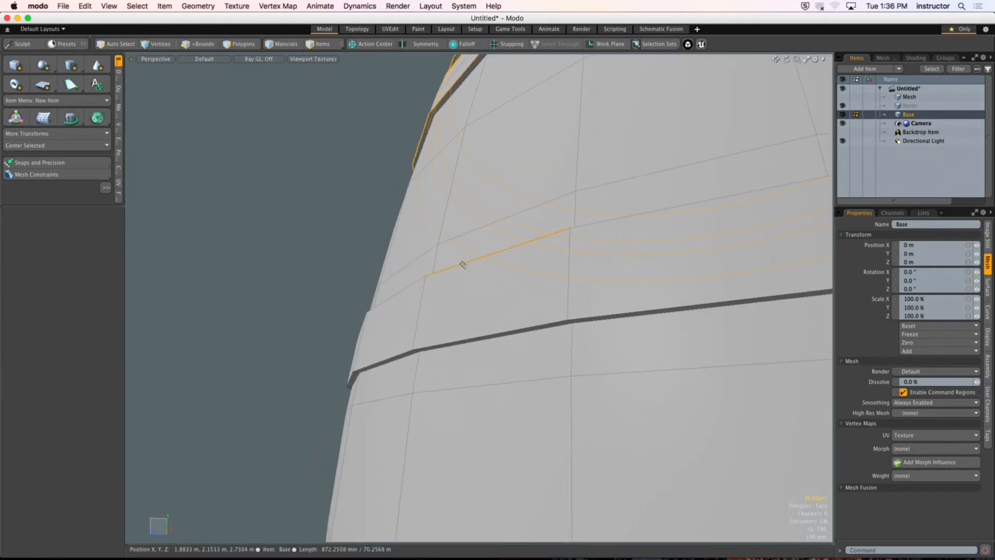
double_click(465, 335, "shift")
left_click_drag(464, 335, 445, 299, "alt")
Step: Bevel the selected band edges with a 12.6 mm inset and round level 0, and clear the selection
key("b")
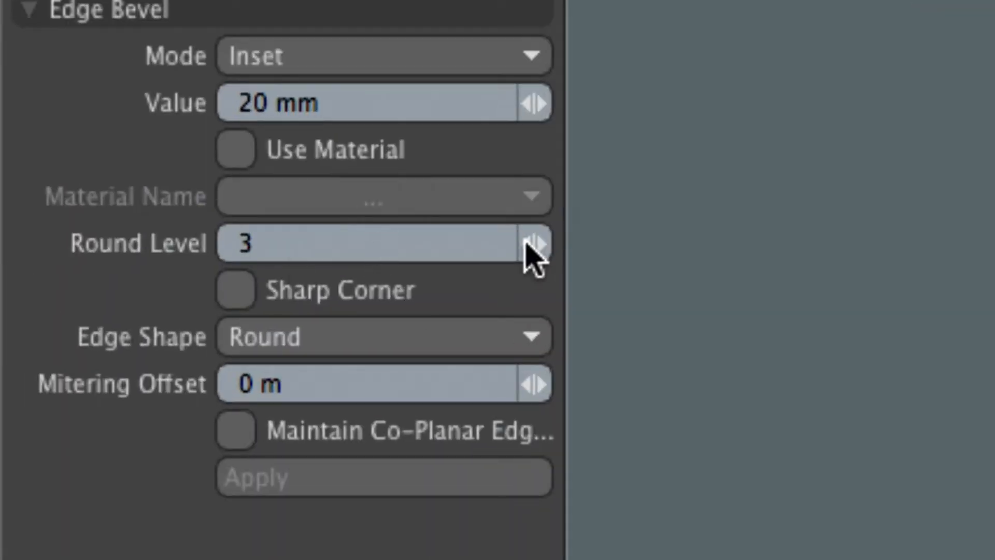
mouse_move(534, 254)
left_mouse_down()
mouse_move(518, 254)
mouse_move(537, 262)
left_mouse_up()
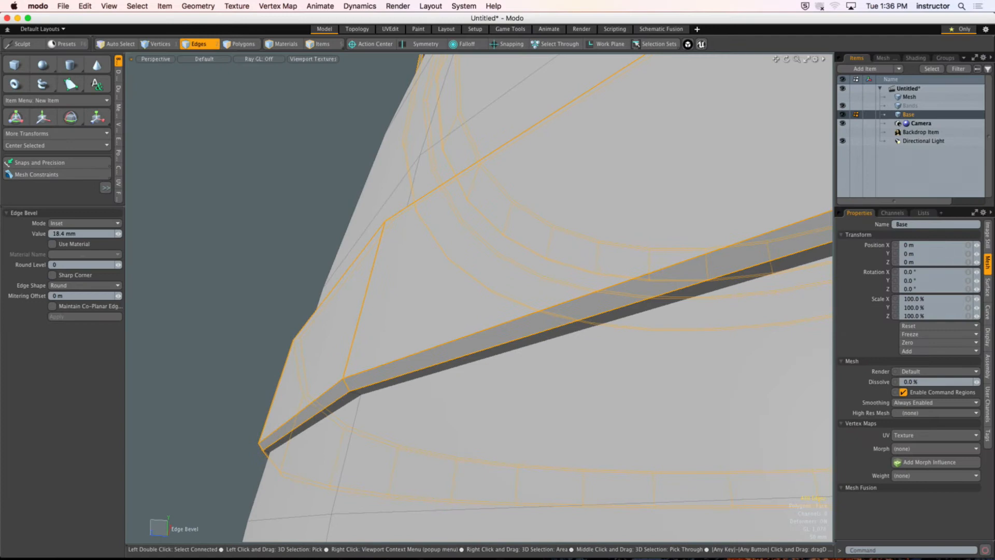
left_click_drag(495, 259, 395, 349)
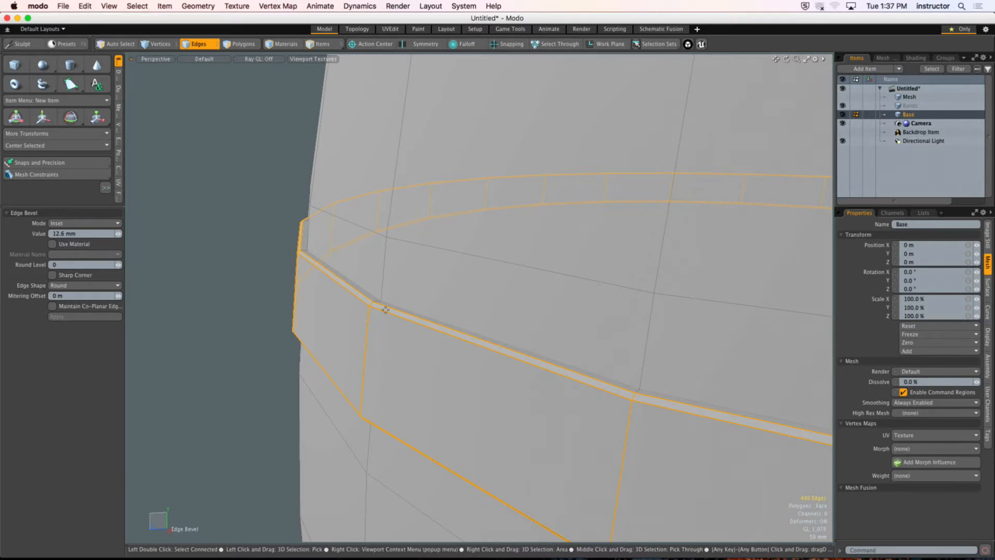
key("q")
left_click(271, 173)
mouse_move(337, 291)
left_mouse_down("alt")
mouse_move(318, 253)
mouse_move(325, 238)
mouse_move(331, 293)
left_mouse_up("alt")
left_click_drag(461, 316, 453, 287, "ctrl+alt")
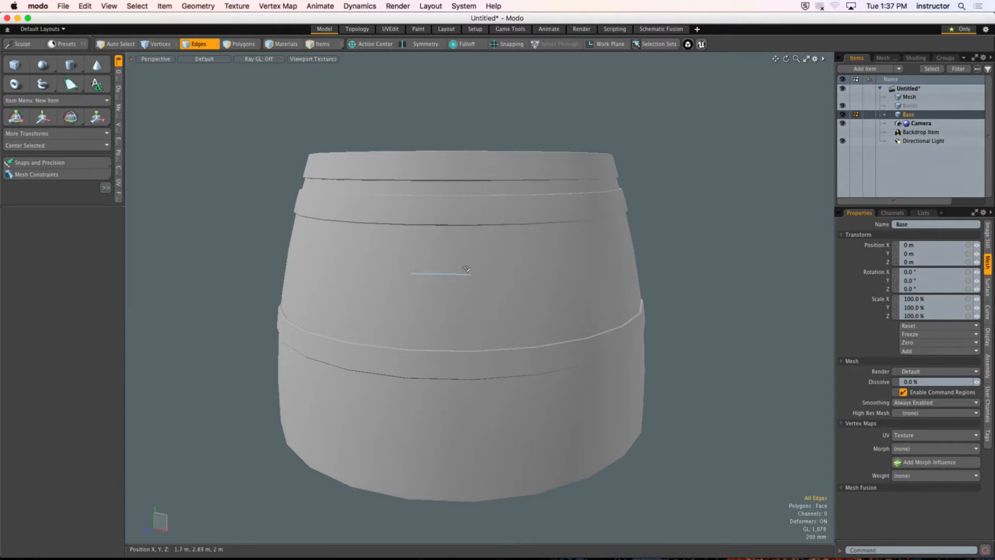
Step: Select the barrel's top cap polygon and inset it with the Bevel tool to form a rim
left_click_drag(445, 270, 419, 274, "alt")
key("3")
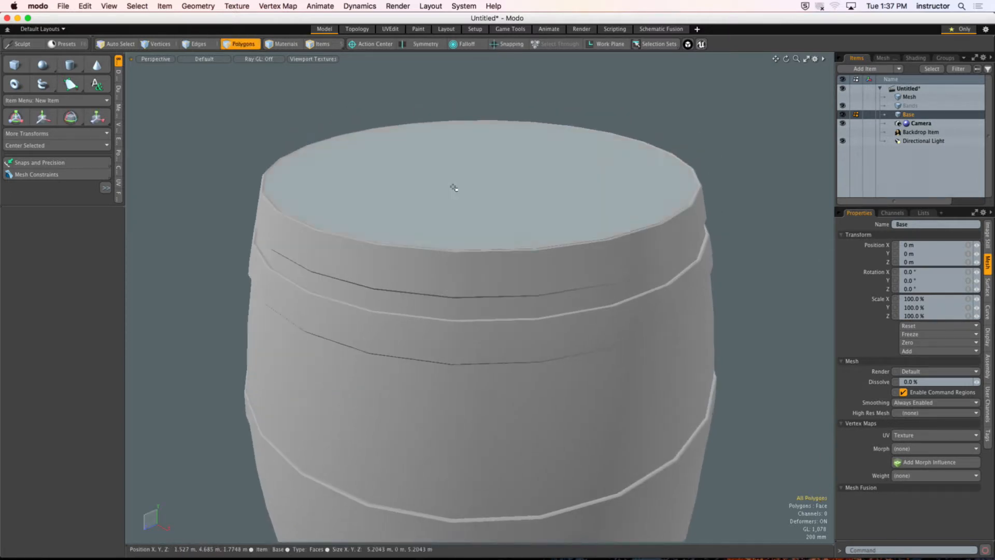
left_click(451, 188)
left_click_drag(449, 192, 442, 267, "alt")
scroll(451, 257, "down", 1)
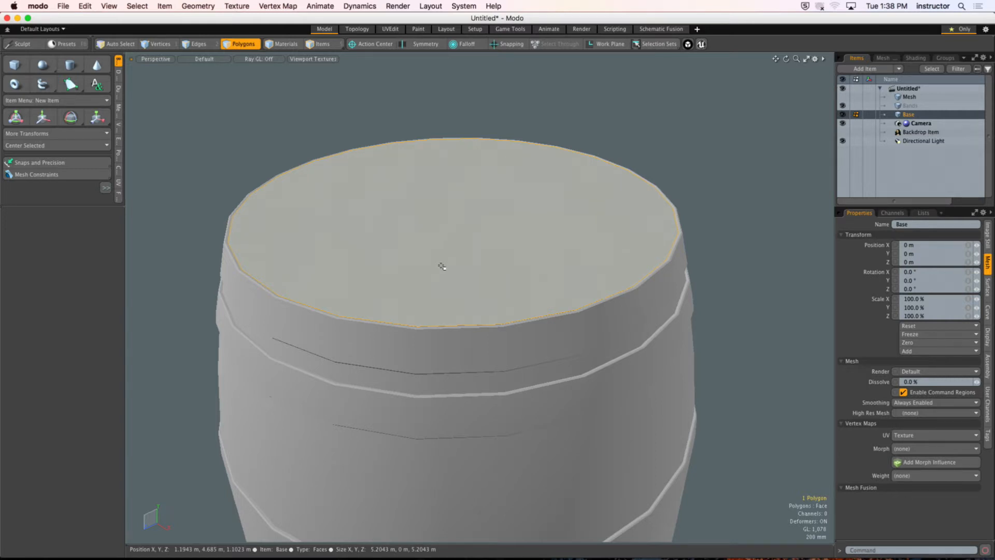
left_click(442, 265)
key("b")
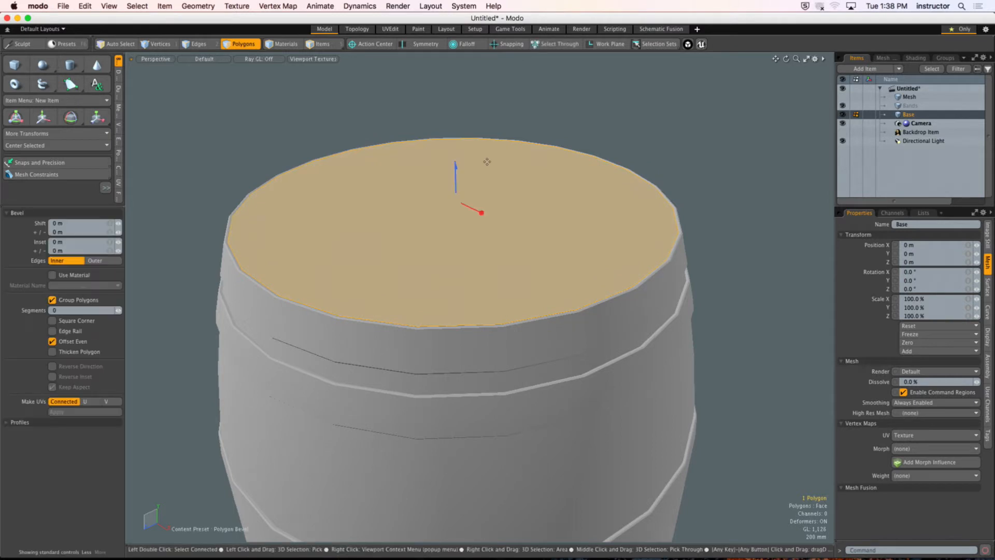
scroll(489, 211, "up", 5)
scroll(490, 211, "down", 5)
scroll(453, 235, "up", 3)
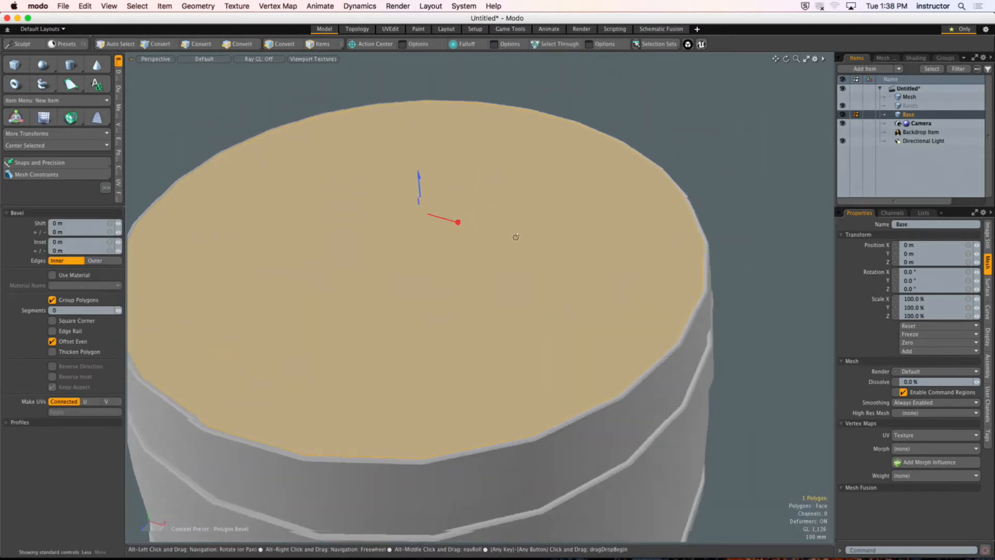
mouse_move(495, 224)
left_mouse_down()
mouse_move(514, 220)
mouse_move(522, 196)
mouse_move(536, 218)
mouse_move(512, 217)
left_mouse_up()
left_click_drag(513, 217, 477, 273, "alt")
Step: Bevel the inner cap polygon again, sinking it to a height of about 4.485 m and about 4.66 m across
left_click(503, 193, "shift")
scroll(474, 256, "down", 3)
left_click_drag(532, 243, 497, 193)
key("space")
left_click(468, 200)
left_click_drag(497, 193, 461, 197, "ctrl+alt")
mouse_move(461, 197)
left_mouse_down("alt")
mouse_move(471, 221)
mouse_move(474, 205)
left_mouse_up("alt")
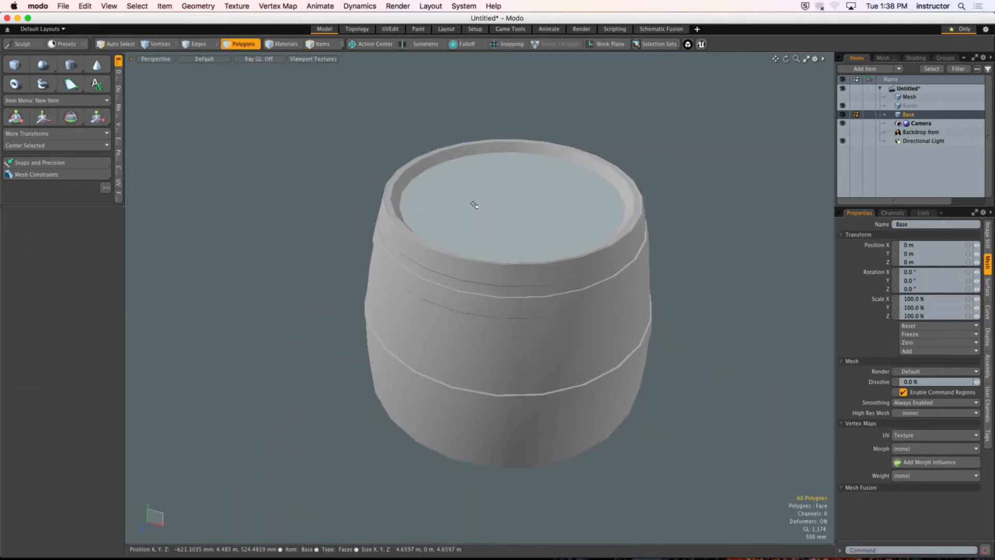
Step: Try splitting the recessed top cap into triangles meeting at its center using Spikey with strength -0.001
left_click_drag(465, 164, 495, 194, "alt+shift")
left_click_drag(461, 213, 408, 267, "ctrl+alt")
key("3")
left_click(477, 182)
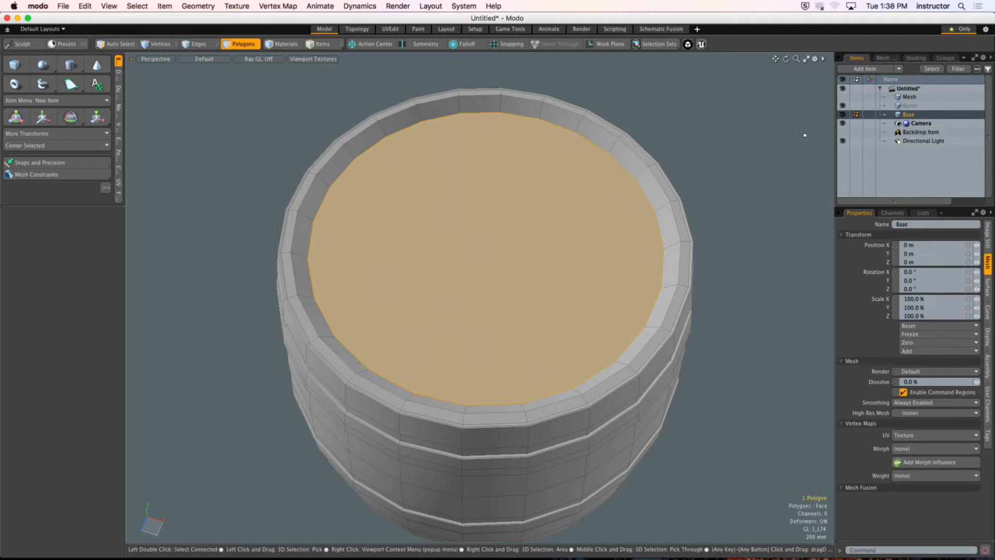
left_click_drag(464, 188, 443, 194, "alt")
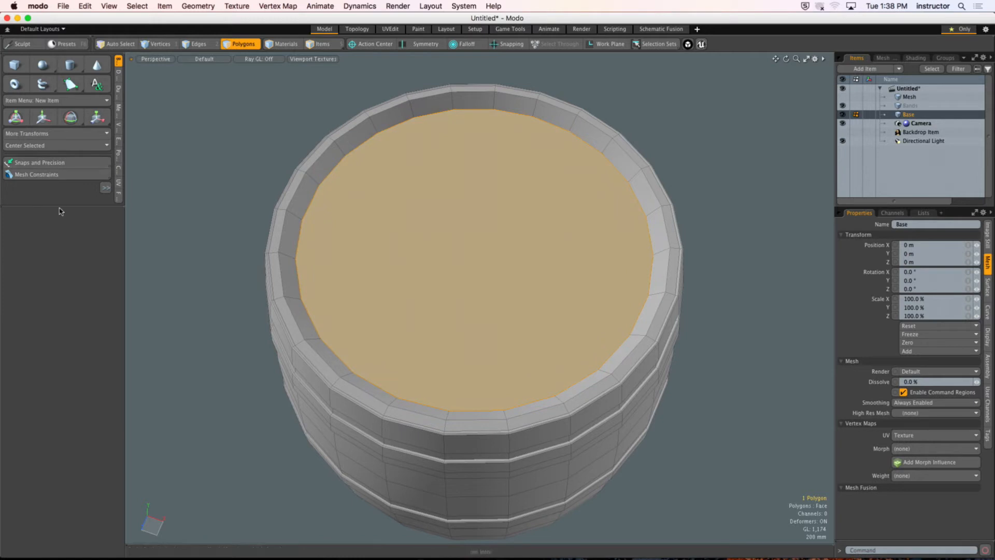
left_click_drag(62, 206, 51, 335)
scroll(139, 210, "up", 5, "ctrl")
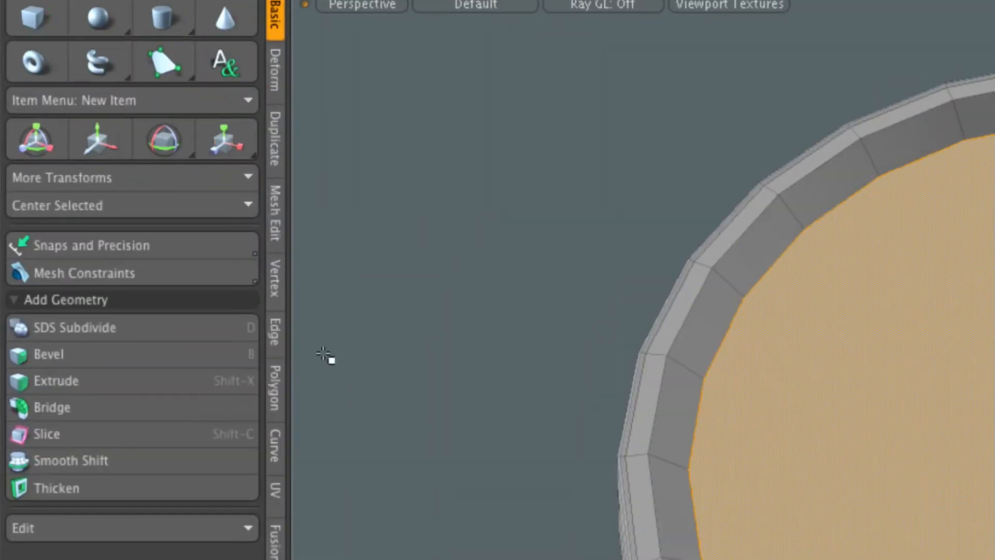
left_click(271, 388)
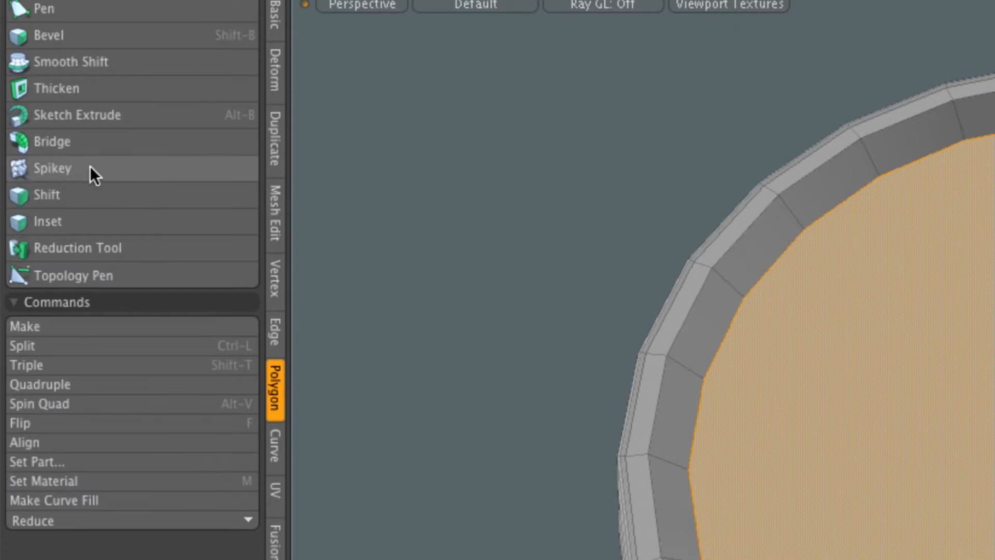
left_click(114, 170)
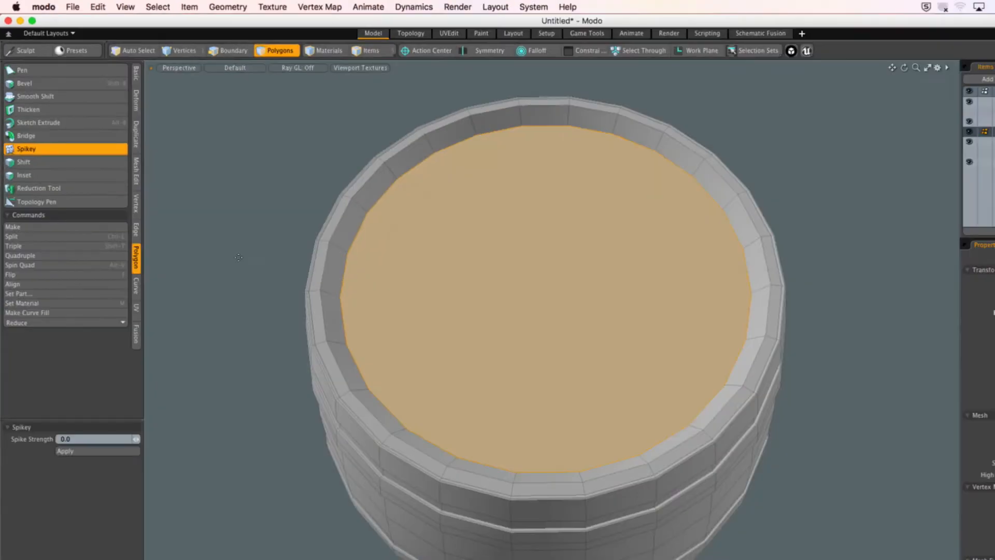
left_click(792, 457)
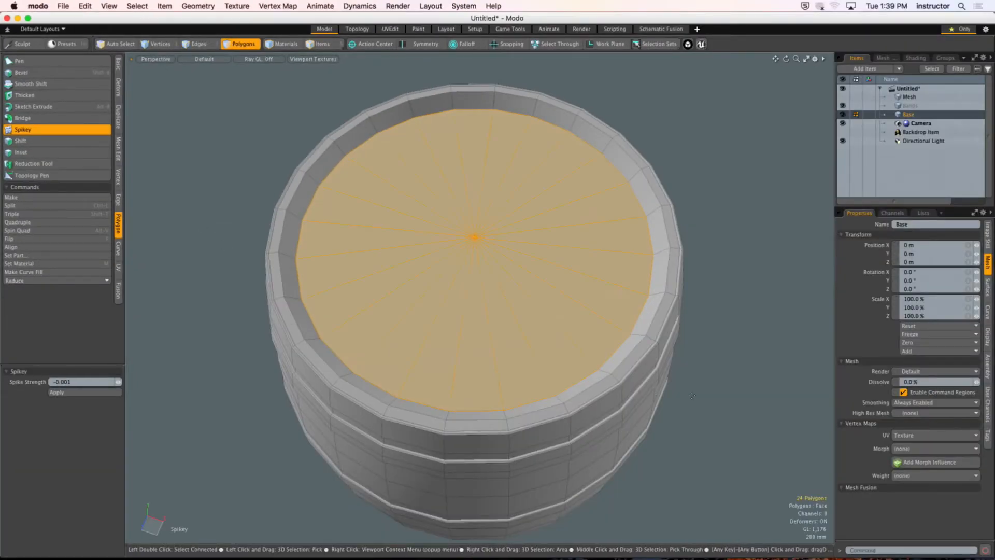
key("q")
left_click(734, 323)
left_click_drag(713, 335, 706, 333, "alt")
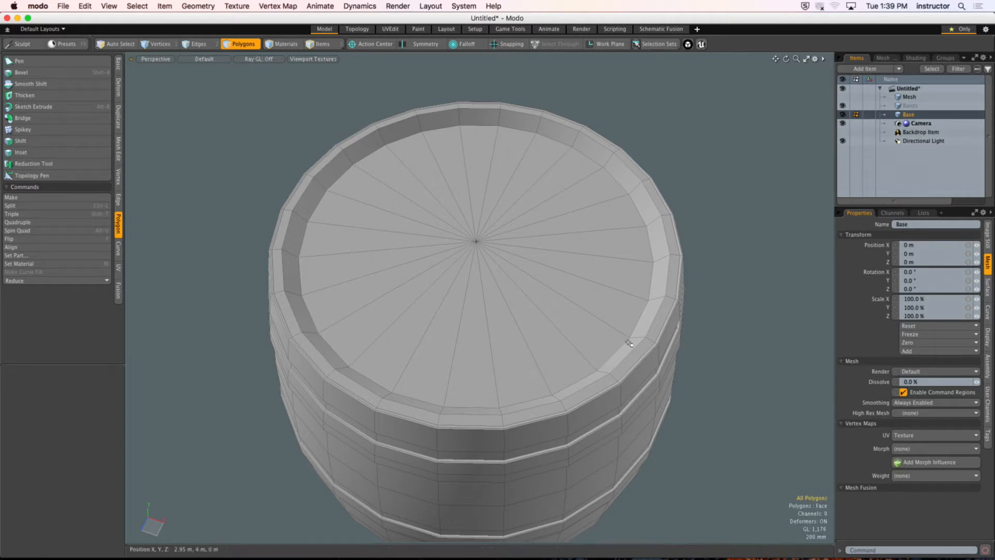
Step: Undo the Spikey split of the recessed top cap
mouse_move(381, 192)
left_mouse_down()
mouse_move(467, 205)
mouse_move(499, 275)
mouse_move(437, 222)
mouse_move(456, 211)
mouse_move(437, 231)
mouse_move(434, 261)
left_mouse_up()
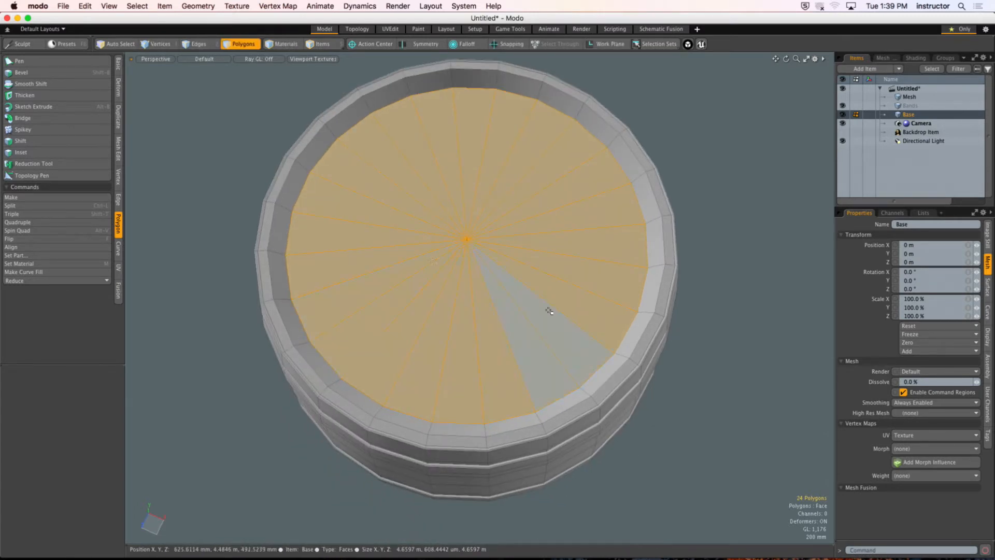
key("super+z")
key("super+shift+z")
key("BackSpace")
Step: Switch to the top view and frame the barrel with the cap polygon selected
left_click_drag(708, 297, 604, 319, "alt")
key("ctrl+space")
left_click(590, 252)
left_click_drag(590, 255, 498, 231, "ctrl+alt")
left_click_drag(498, 231, 551, 186, "alt+shift")
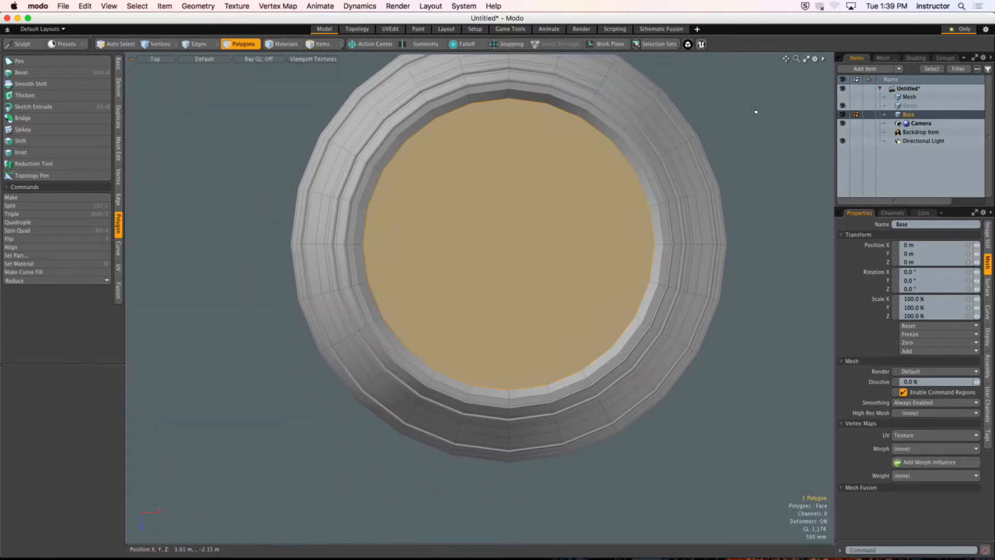
Step: Edge Slice the recessed top cap through its center and across its -X half, joining opposite rim vertices with parallel cuts along Z
scroll(506, 150, "up", 2)
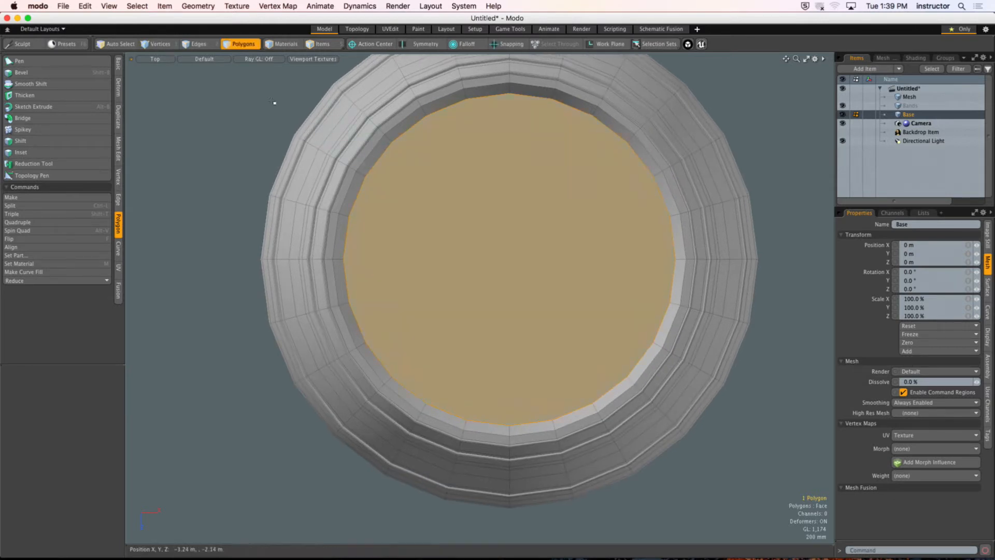
key("c")
mouse_move(526, 98)
left_mouse_down()
mouse_move(517, 422)
mouse_move(492, 427)
mouse_move(475, 99)
mouse_move(429, 112)
mouse_move(428, 402)
left_mouse_up()
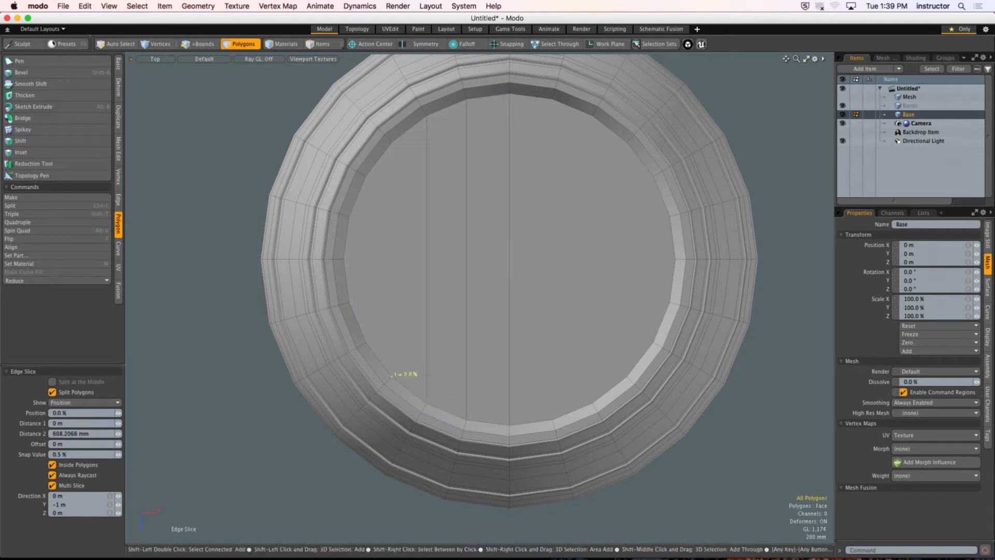
left_click_drag(392, 374, 403, 132)
left_click_drag(366, 175, 378, 352)
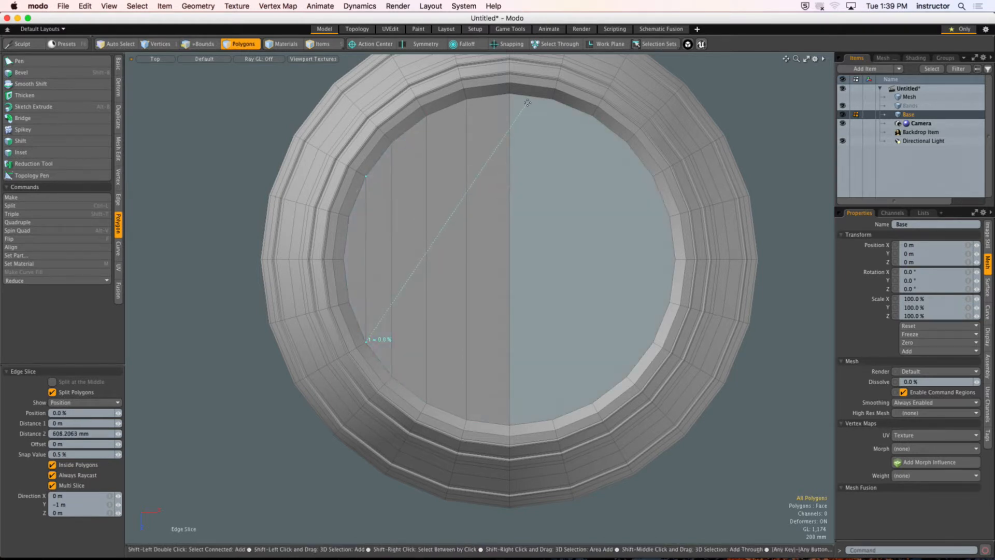
Step: Continue the parallel Edge Slice cuts across the cap's +X half, joining the remaining opposite rim vertices into plank-like strips
left_click_drag(552, 98, 573, 357)
left_click_drag(543, 420, 592, 403)
left_click_drag(582, 112, 626, 141)
left_click_drag(621, 377, 653, 342)
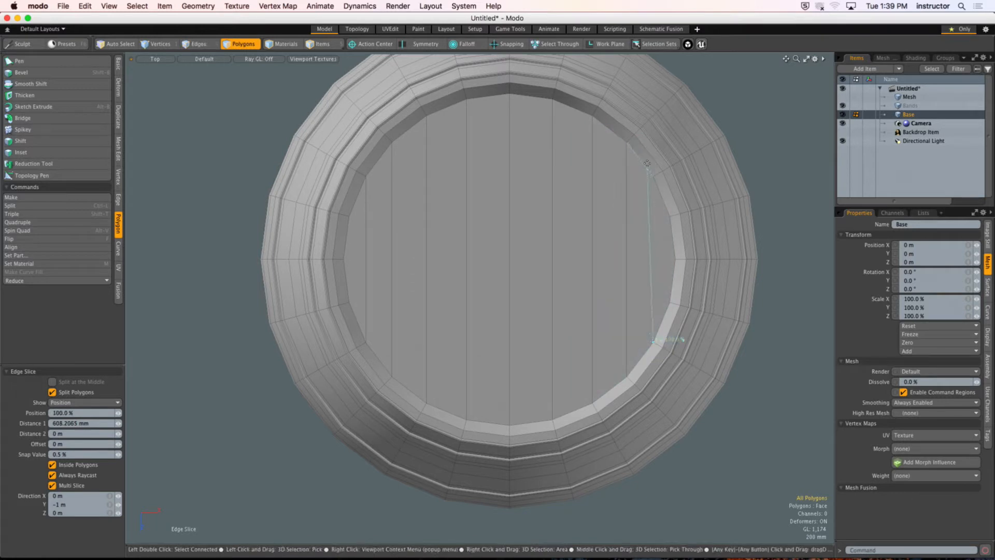
left_click_drag(647, 166, 650, 192)
Step: Slice the cap once across all strips along X, joining the two outermost rim vertices through the center, and finish Edge Slice
left_click_drag(672, 238, 674, 249, "shift")
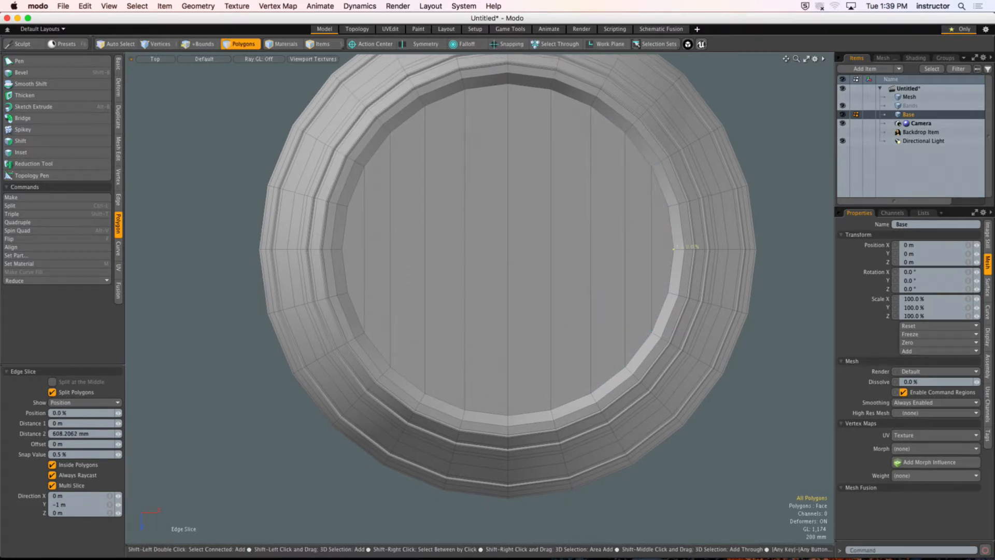
left_click(345, 239)
key("space")
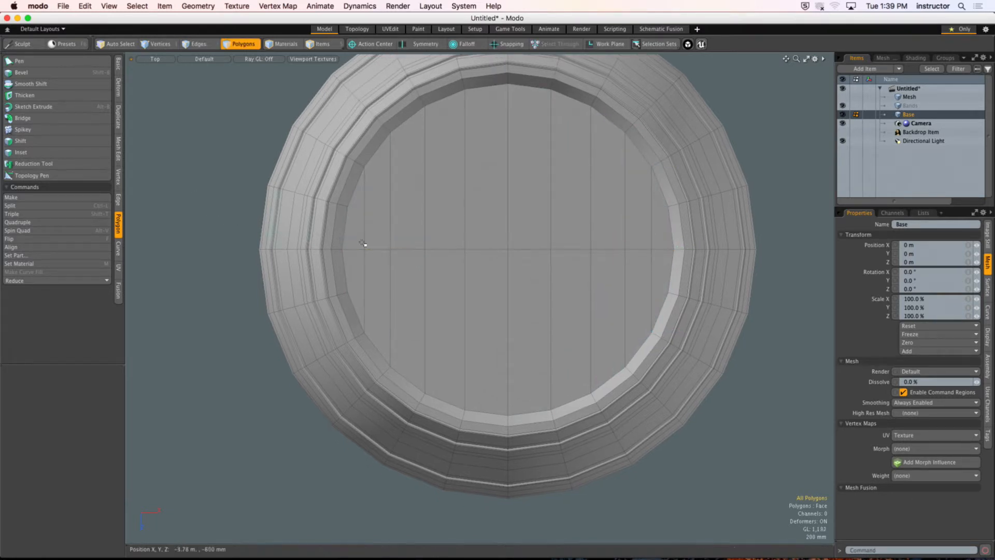
Step: Check the sliced cap in perspective by selecting its polygons without the rim wall, and clear the selection to view the barrel's side
left_click_drag(362, 244, 520, 238, "alt")
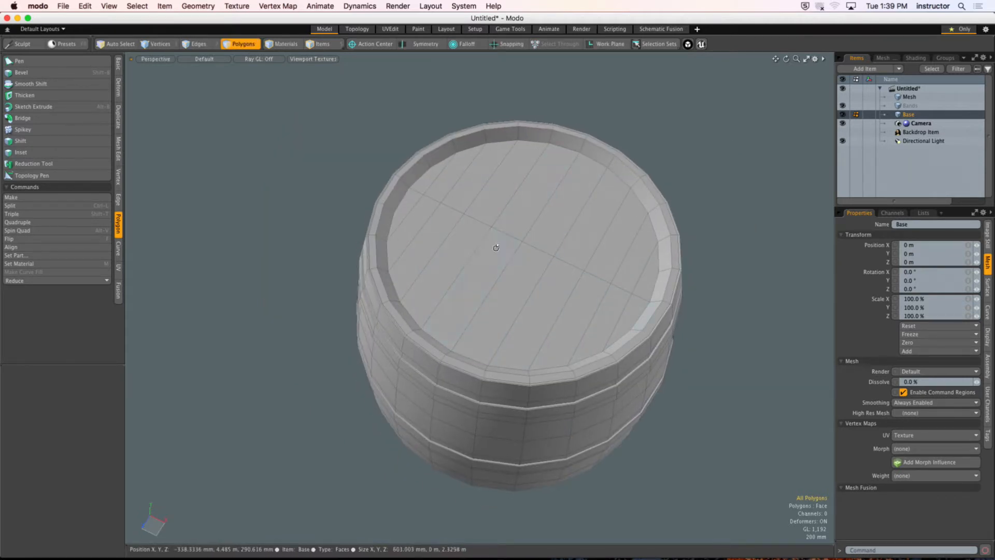
left_click_drag(495, 249, 494, 263, "alt")
mouse_move(426, 172)
left_mouse_down()
mouse_move(547, 212)
mouse_move(655, 294)
mouse_move(604, 357)
mouse_move(391, 190)
left_mouse_up()
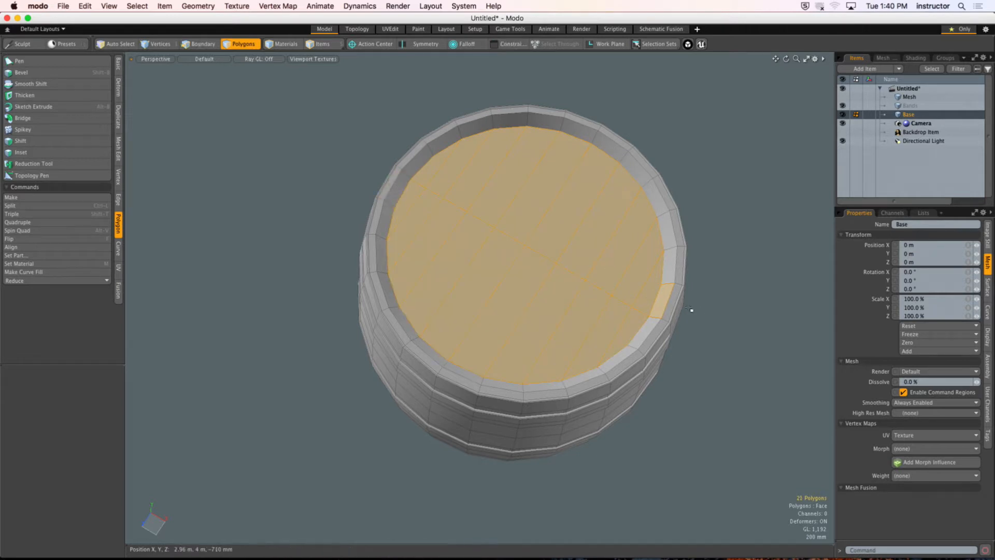
left_click_drag(689, 309, 655, 307, "alt")
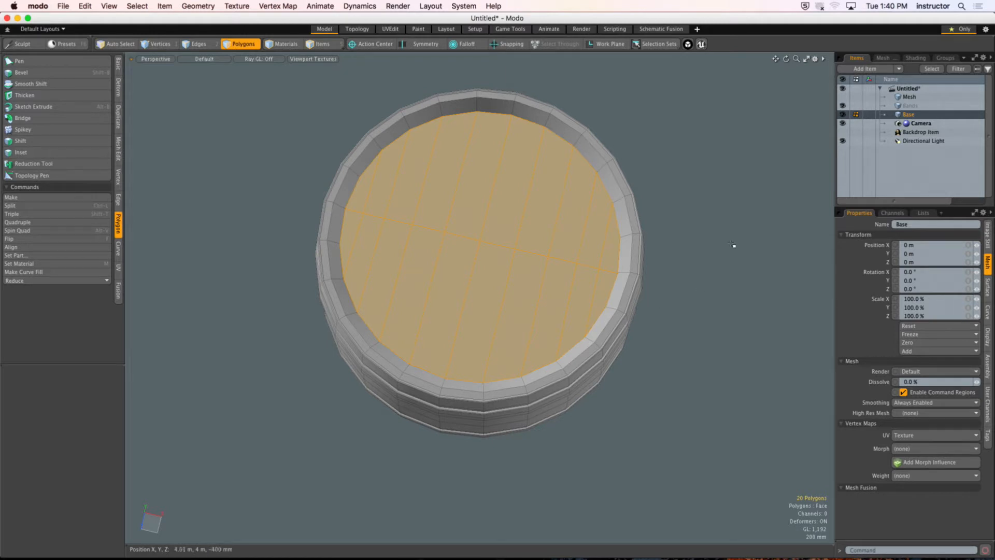
left_click(656, 308)
left_click_drag(655, 307, 492, 272, "alt")
left_click_drag(492, 272, 507, 252, "alt")
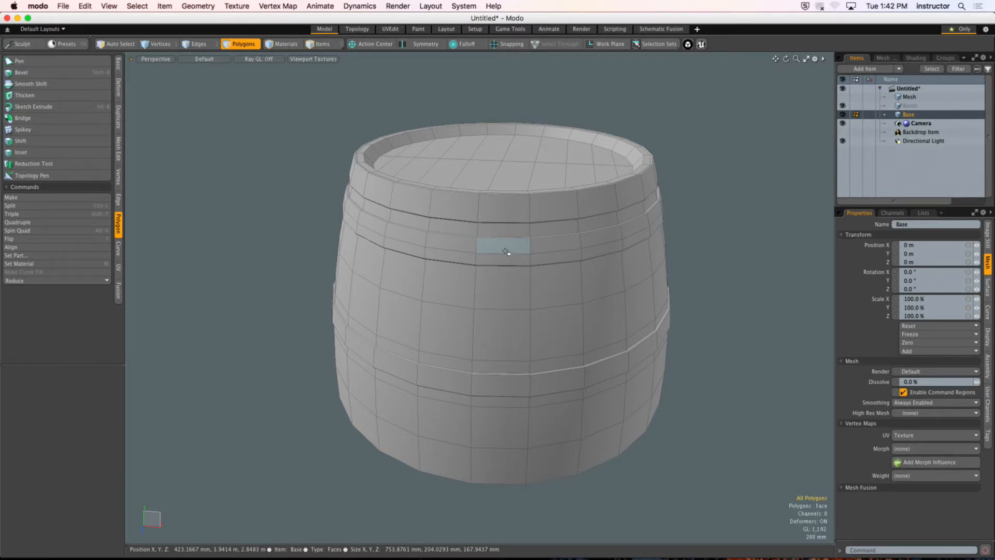
Step: Select the connected barrel body and cap in the Base mesh, hide the unselected band polygons, and clear the selection
left_click_drag(506, 252, 510, 324, "alt")
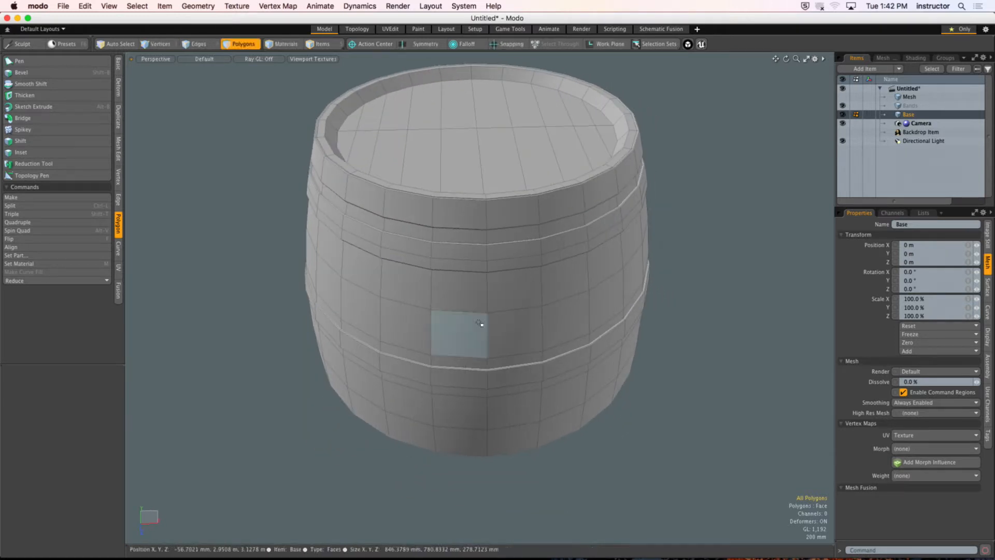
double_click(498, 309)
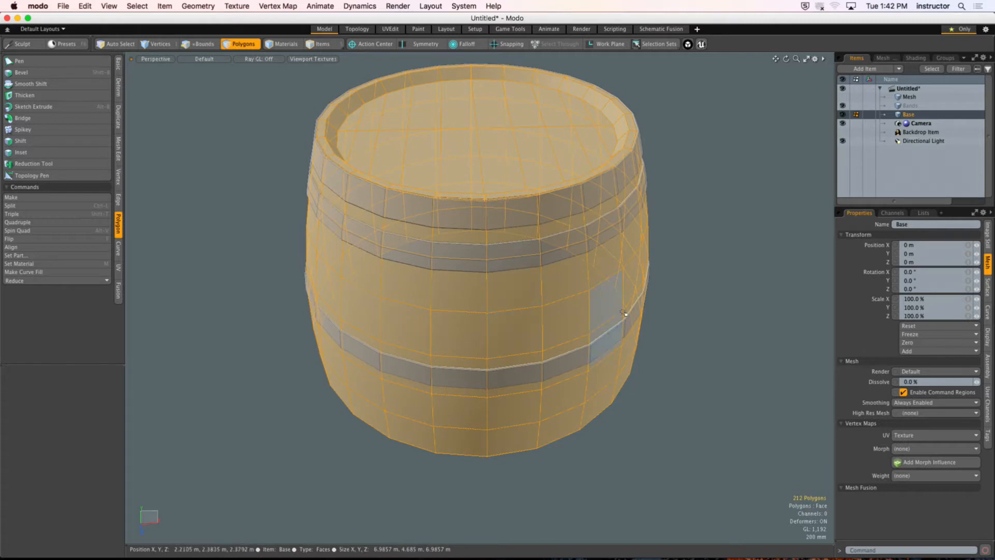
key("shift+h")
left_click(674, 269)
left_click_drag(567, 324, 497, 296, "alt")
left_click_drag(497, 297, 436, 298, "ctrl+alt")
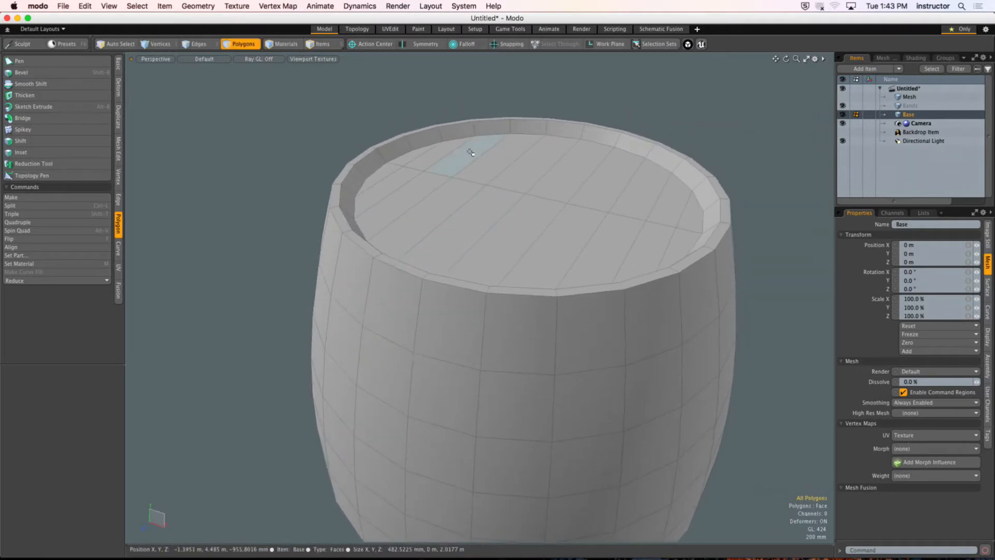
Step: Select the recessed top cap out to its outer rim, cut it, and paste it back as geometry detached from the wall
left_click_drag(471, 151, 479, 199, "alt")
mouse_move(479, 199)
left_mouse_down("ctrl+alt")
mouse_move(461, 197)
mouse_move(415, 149)
mouse_move(550, 186)
mouse_move(644, 232)
mouse_move(633, 266)
mouse_move(391, 170)
mouse_move(406, 203)
mouse_move(444, 182)
left_mouse_up("ctrl+alt")
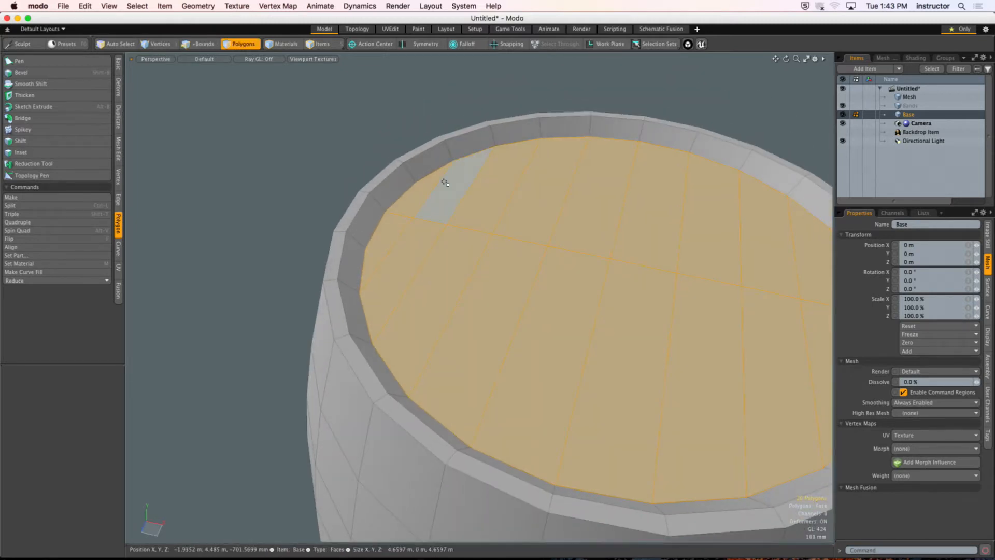
key("shift+Up")
key("shift+Up")
scroll(453, 182, "down", 5)
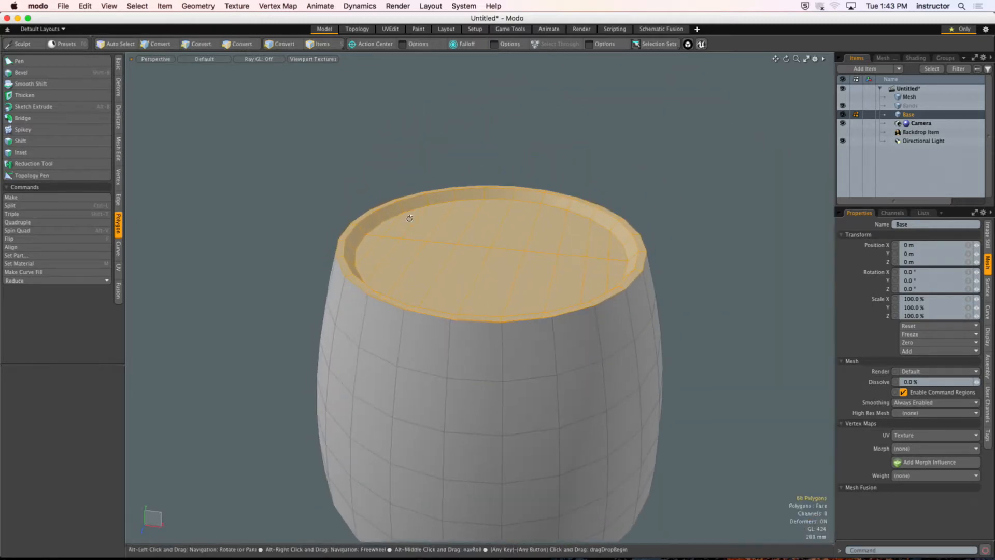
key("super+x")
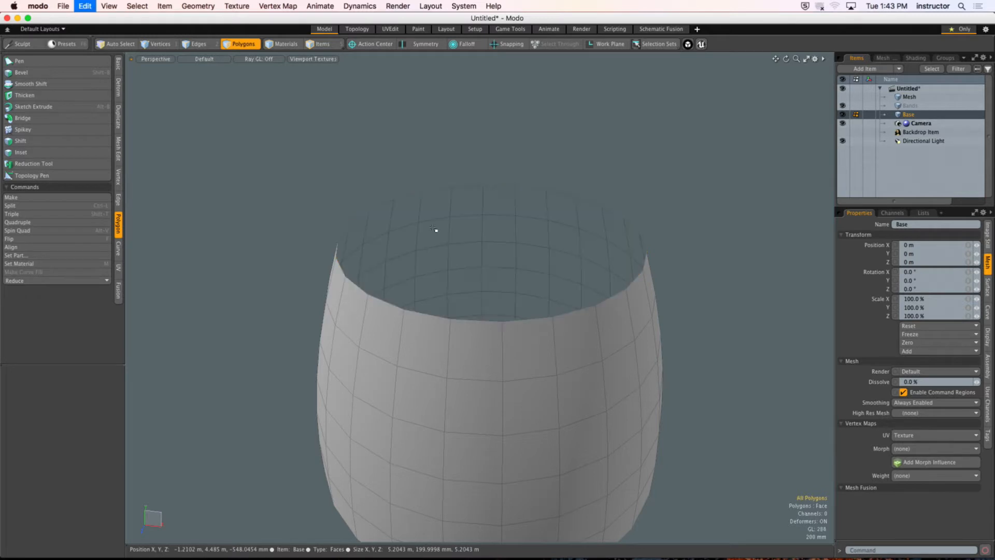
key("super+v")
Step: Select the detached cap and rim polygons and move them from the Base mesh into the Bands mesh by cutting and pasting
left_click_drag(442, 245, 431, 227, "alt")
double_click(458, 251)
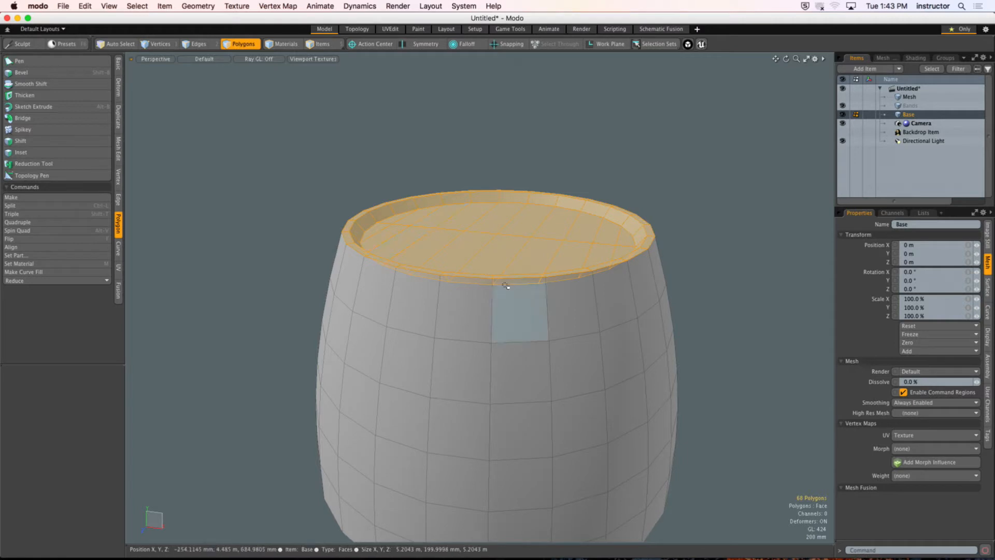
mouse_move(509, 284)
left_mouse_down("alt")
mouse_move(507, 267)
mouse_move(523, 306)
mouse_move(498, 303)
mouse_move(466, 334)
mouse_move(456, 473)
mouse_move(459, 412)
mouse_move(321, 400)
mouse_move(447, 399)
mouse_move(508, 266)
mouse_move(482, 306)
mouse_move(435, 311)
mouse_move(450, 306)
mouse_move(462, 323)
mouse_move(424, 308)
left_mouse_up("alt")
double_click(462, 314)
left_click_drag(414, 307, 506, 328, "alt")
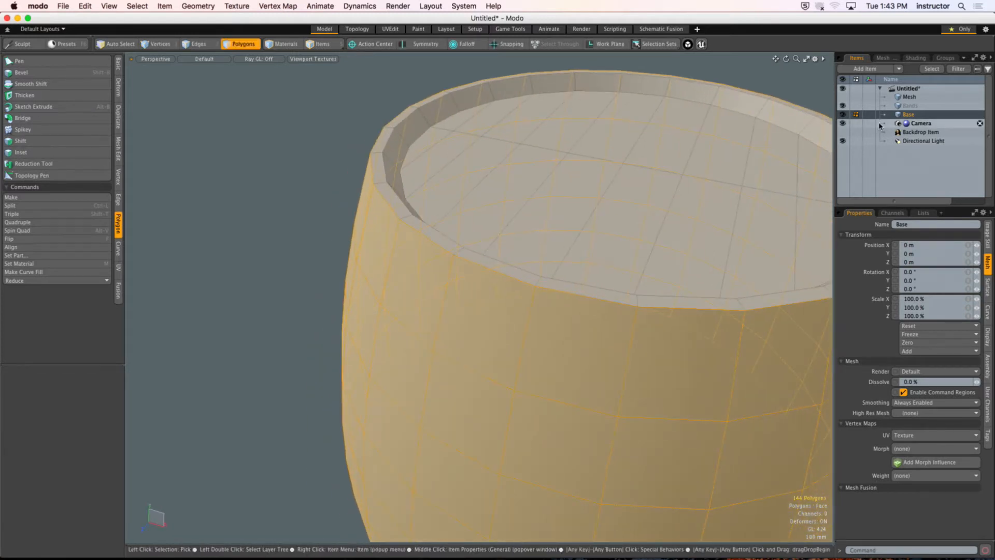
double_click(672, 209)
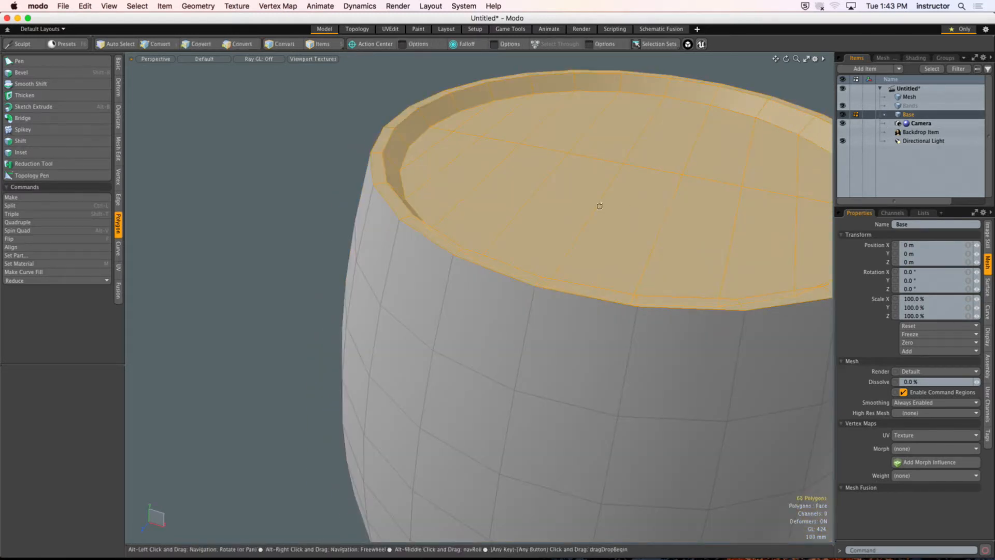
left_click_drag(599, 204, 491, 224, "alt")
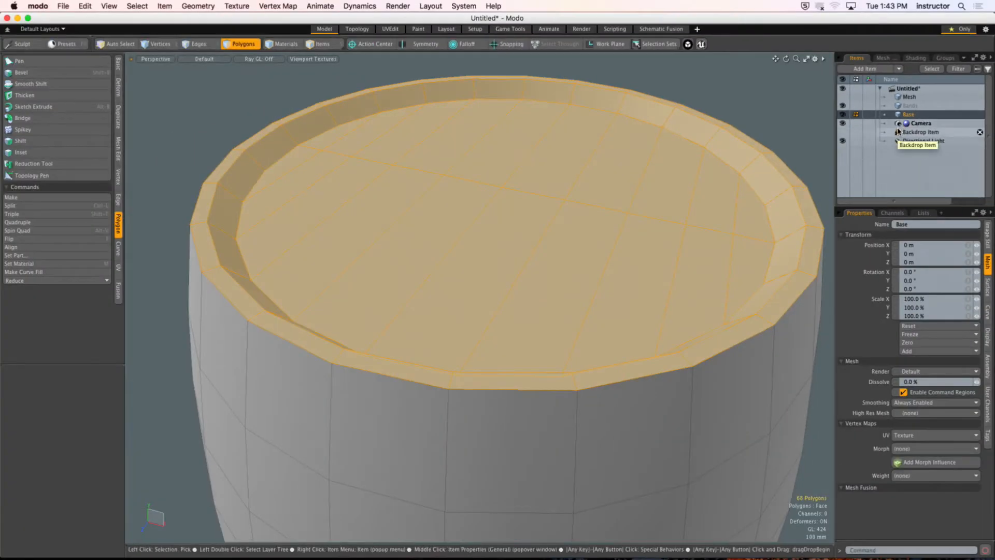
left_click(913, 105)
Step: Select the open barrel wall in the Base mesh and thicken it inward with an offset of about -180 mm
left_click(908, 114)
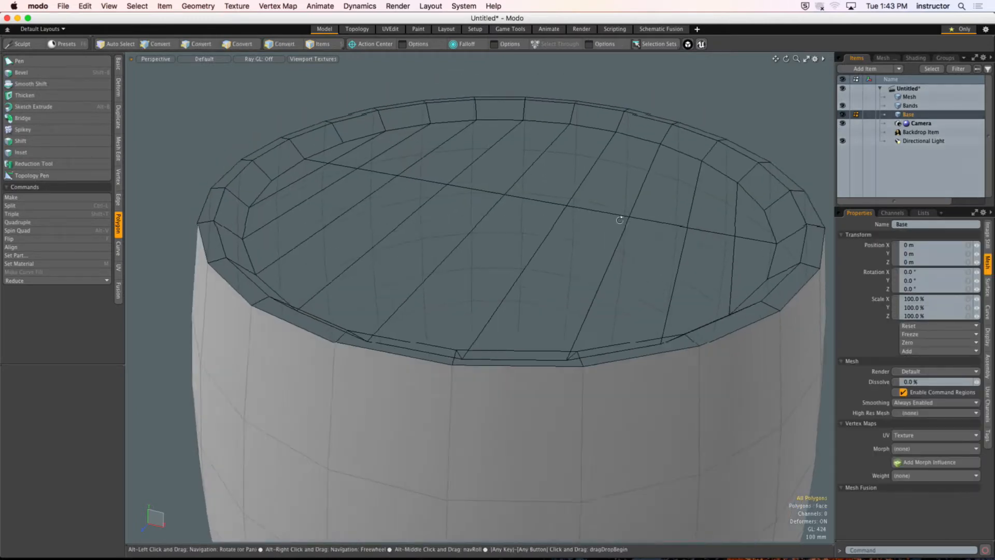
left_click_drag(619, 220, 618, 206, "alt")
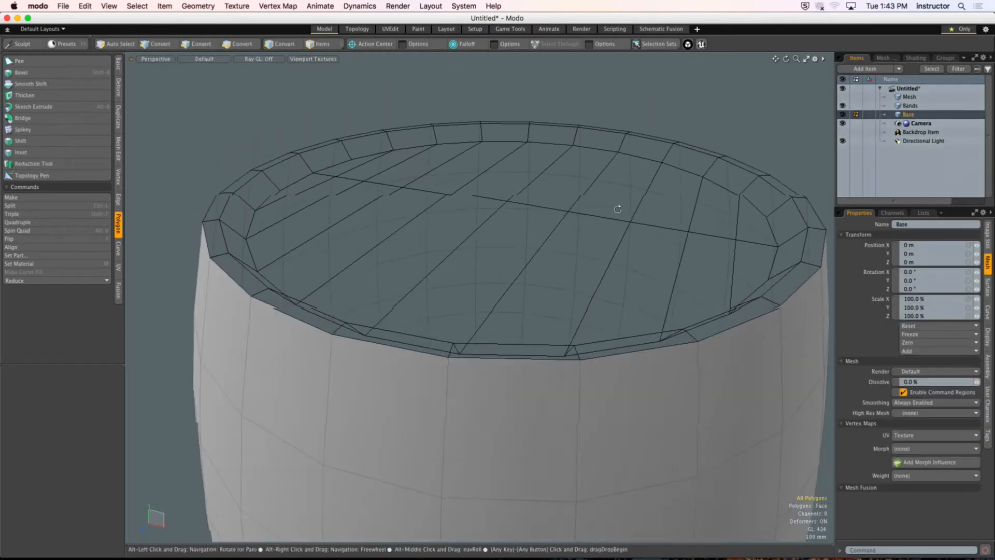
scroll(619, 206, "down", 3)
double_click(468, 331)
left_click_drag(469, 330, 443, 281, "alt+shift")
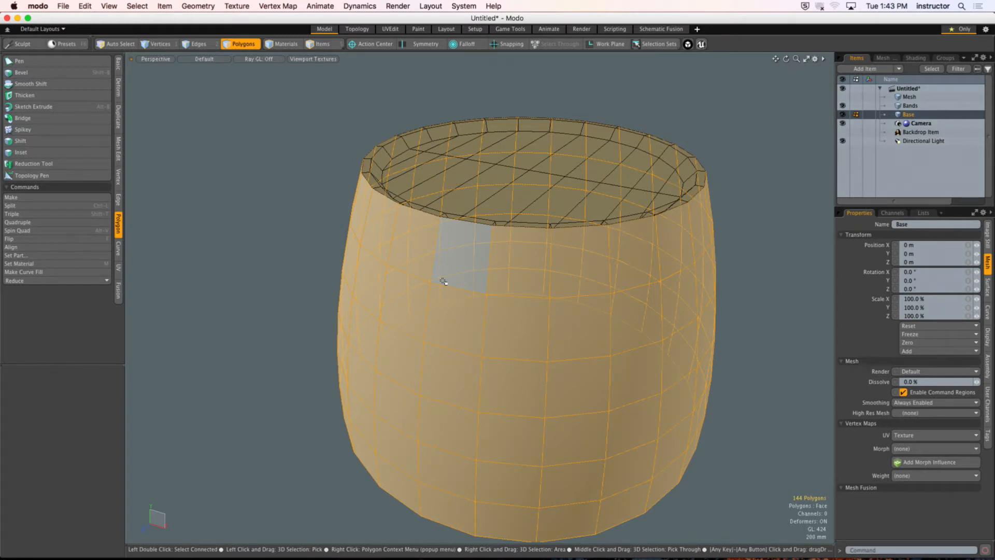
left_click(118, 64)
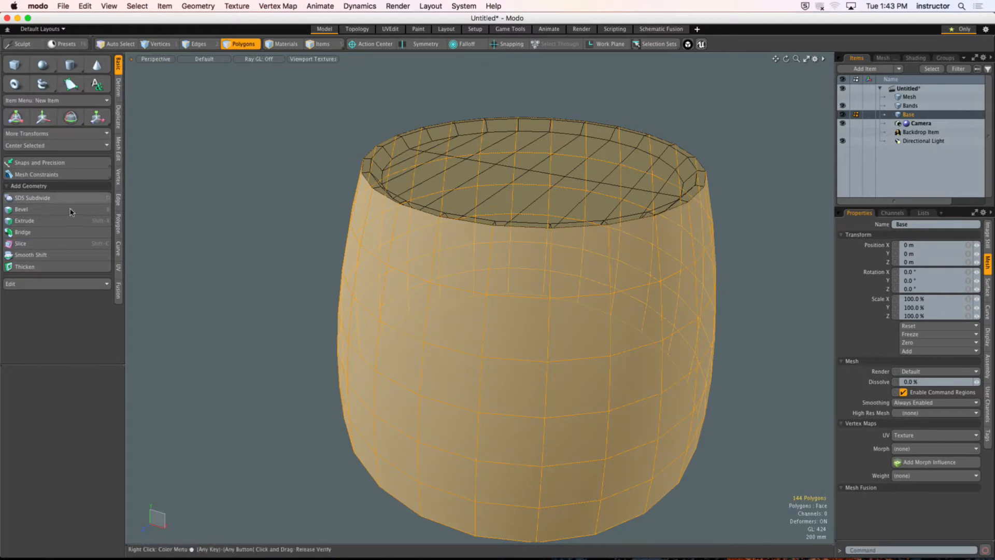
left_click(65, 266)
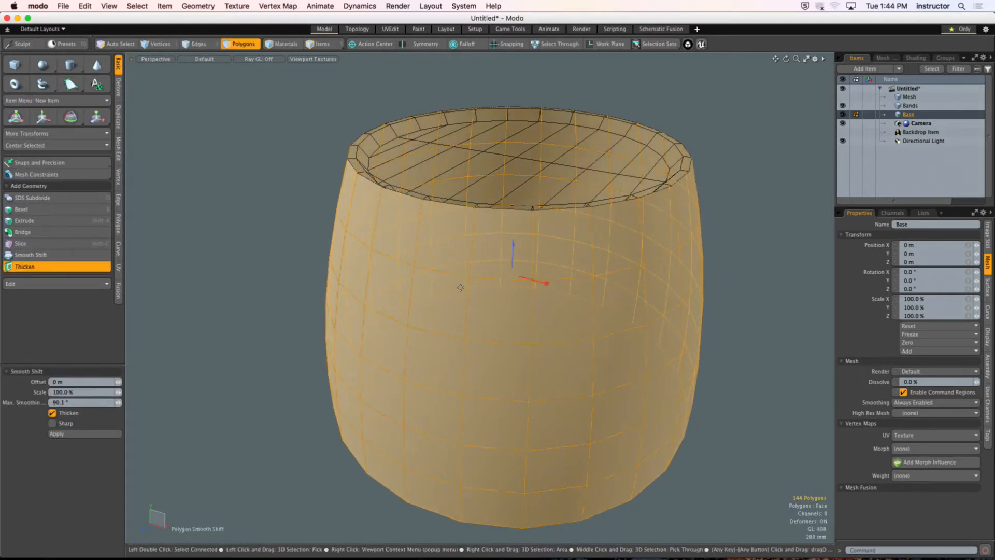
left_click_drag(459, 285, 456, 292, "alt")
scroll(456, 293, "up", 5)
left_click_drag(523, 262, 521, 269, "alt")
mouse_move(555, 239)
left_mouse_down()
mouse_move(555, 230)
mouse_move(554, 254)
left_mouse_up()
mouse_move(463, 243)
left_mouse_down("alt")
mouse_move(480, 222)
mouse_move(456, 218)
mouse_move(463, 247)
left_mouse_up("alt")
scroll(481, 222, "up", 4)
Step: Refine the Thicken offset to about -288.52 mm in the Top view, lining the inner wall up with the cap's edge, and finish Thicken
key("ctrl+space")
left_click(484, 160)
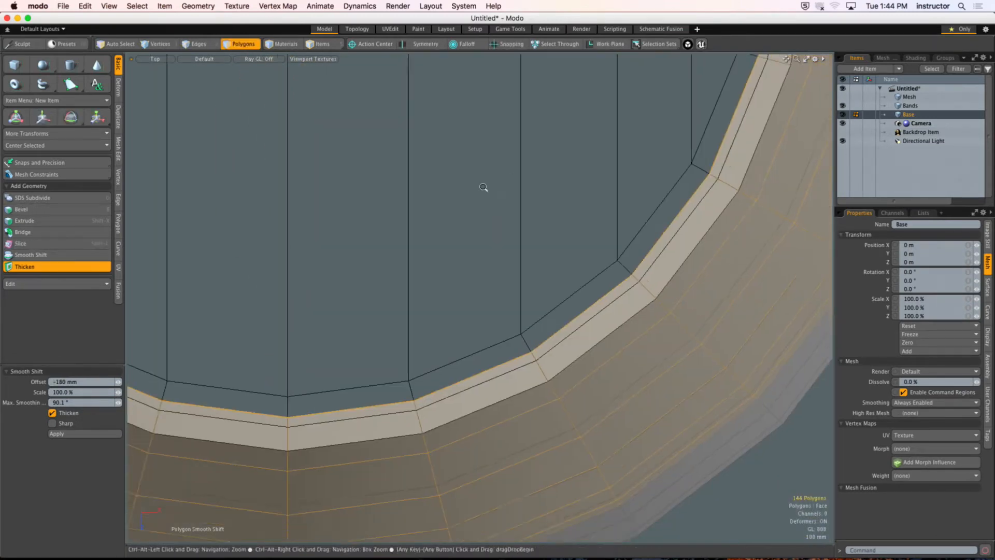
scroll(487, 189, "down", 3)
left_click_drag(486, 189, 565, 303, "alt")
scroll(564, 303, "down", 1)
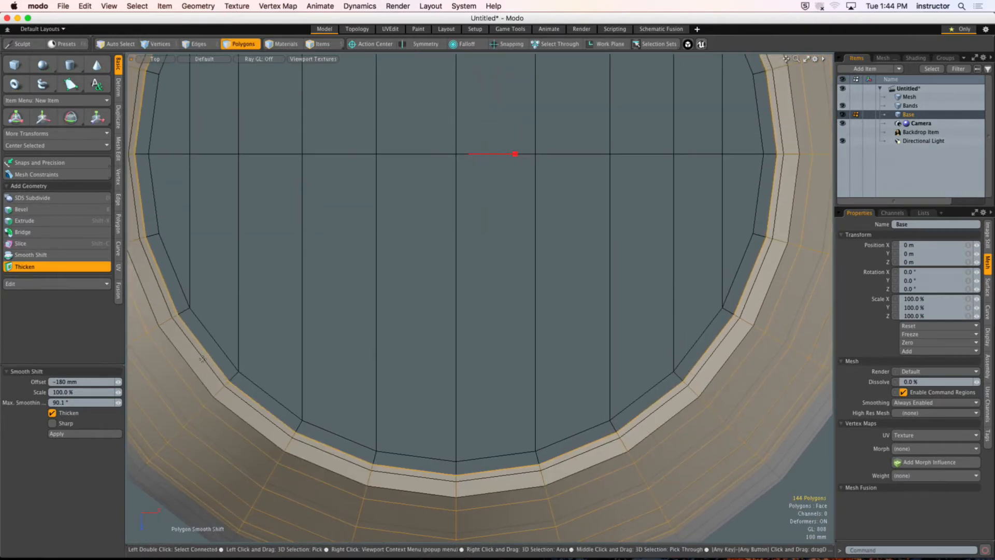
left_click_drag(118, 381, 109, 381)
left_click_drag(338, 449, 429, 384, "alt")
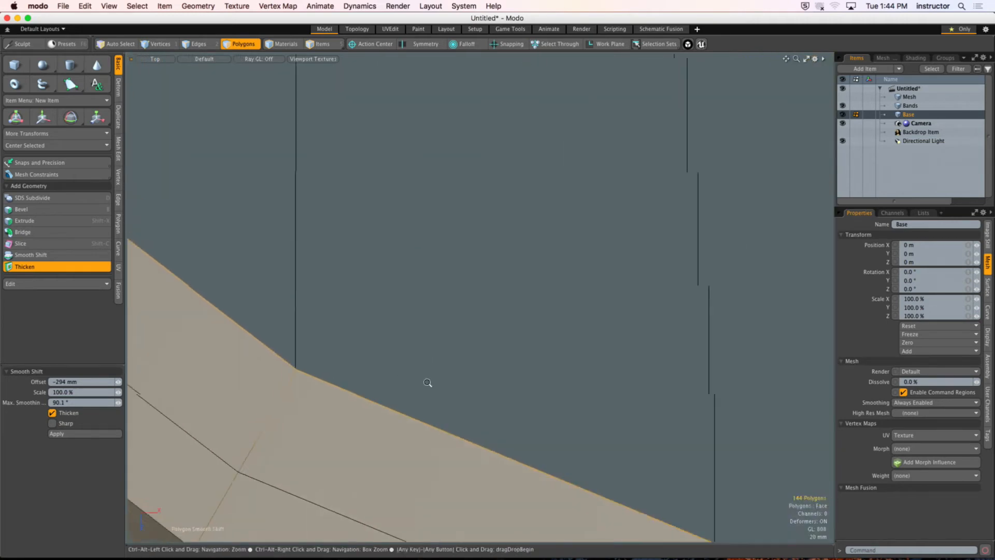
left_click_drag(307, 375, 346, 299, "alt")
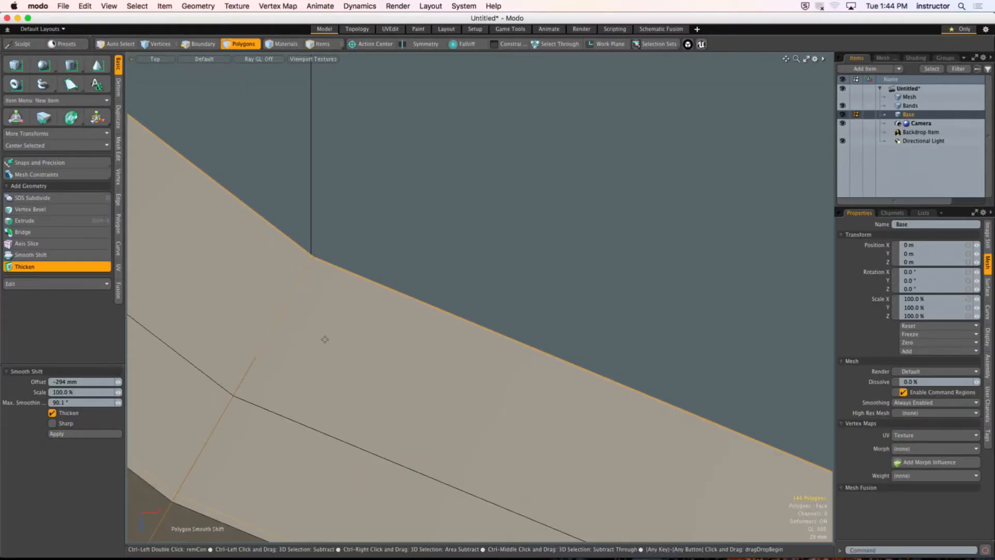
left_click_drag(118, 382, 120, 382)
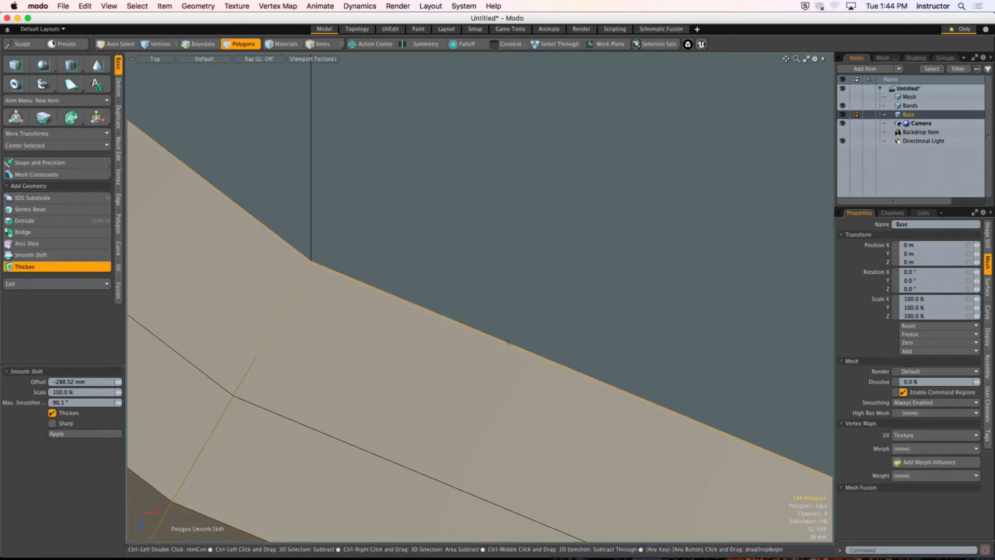
left_click_drag(508, 341, 399, 352, "ctrl+alt")
key("ctrl+space")
left_click(477, 331)
left_click_drag(429, 292, 440, 251, "ctrl+alt")
key("space")
key("Escape")
Step: Select the inner edge loop at the top of the thickened wall and move it down about 108 mm in Y
left_click_drag(441, 250, 323, 266, "alt")
key("2")
double_click(399, 286)
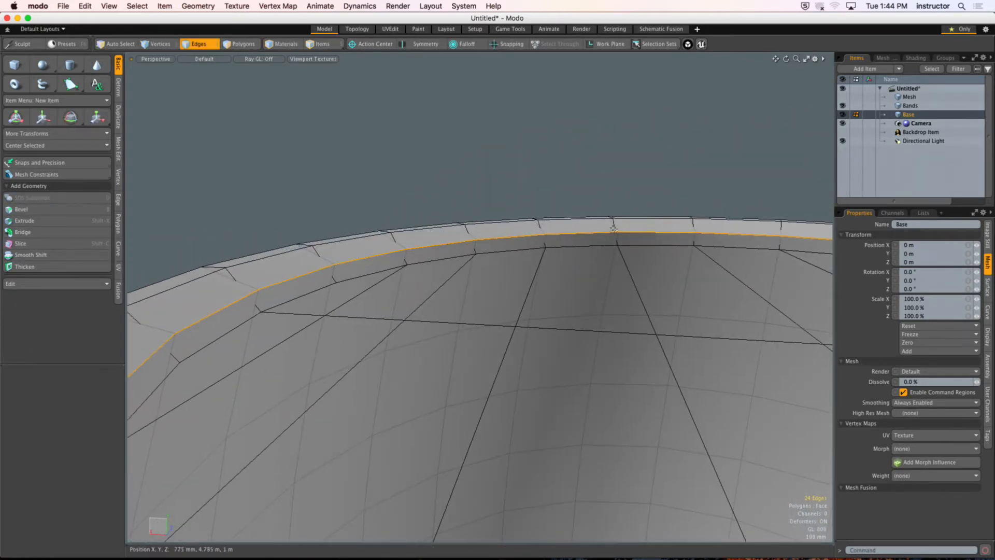
left_click_drag(613, 228, 379, 267, "alt")
left_click_drag(481, 245, 530, 285, "alt")
key("w")
scroll(459, 259, "up", 4)
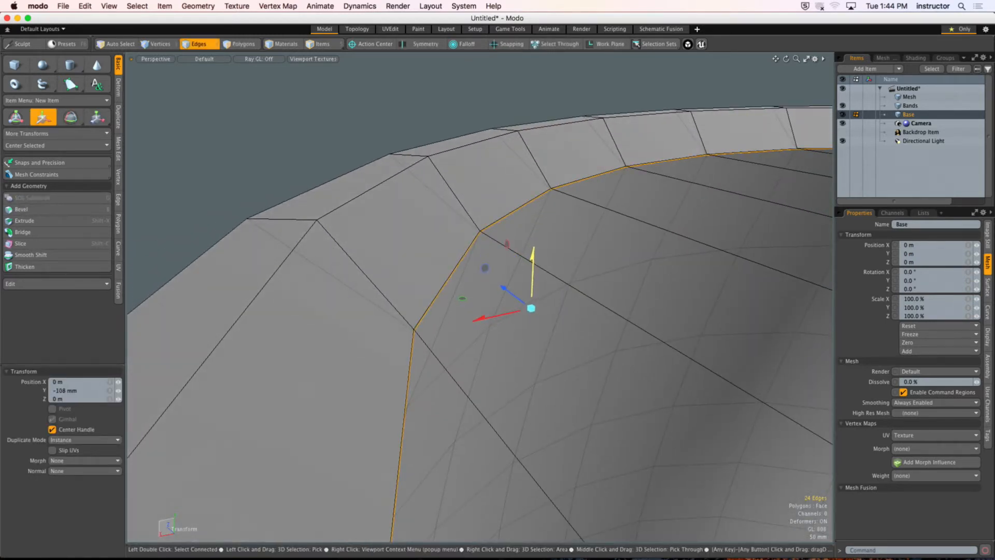
scroll(524, 219, "down", 3)
left_click_drag(523, 220, 495, 228, "alt")
key("q")
Step: Loop Slice the sloped polygons at the top of the thickened wall with a single edge loop
mouse_move(414, 238)
left_mouse_down()
mouse_move(333, 291)
mouse_move(416, 231)
left_mouse_up()
key("3")
key("l")
left_click(27, 243)
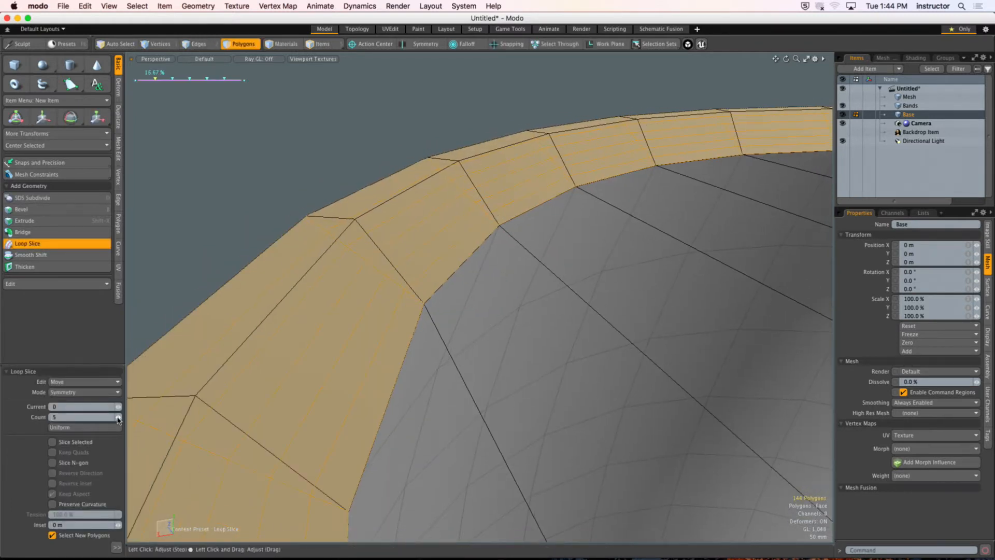
left_click_drag(118, 417, 112, 417)
mouse_move(344, 315)
left_mouse_down("alt")
mouse_move(326, 313)
mouse_move(393, 310)
mouse_move(350, 317)
left_mouse_up("alt")
key("space")
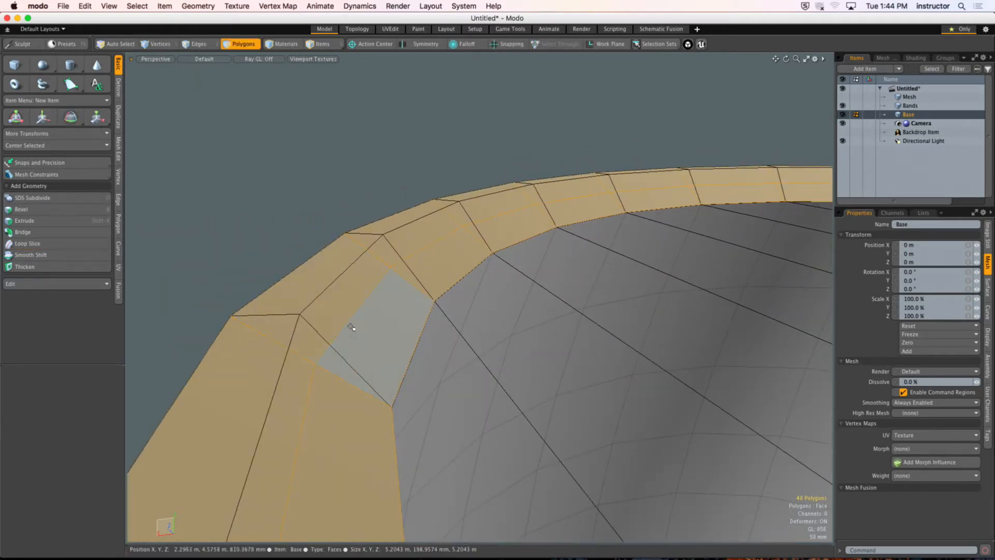
Step: Select the new edge loop on the sloped rim and raise it 120 mm in Y using the Right view
key("2")
double_click(349, 318)
key("w")
key("ctrl+space")
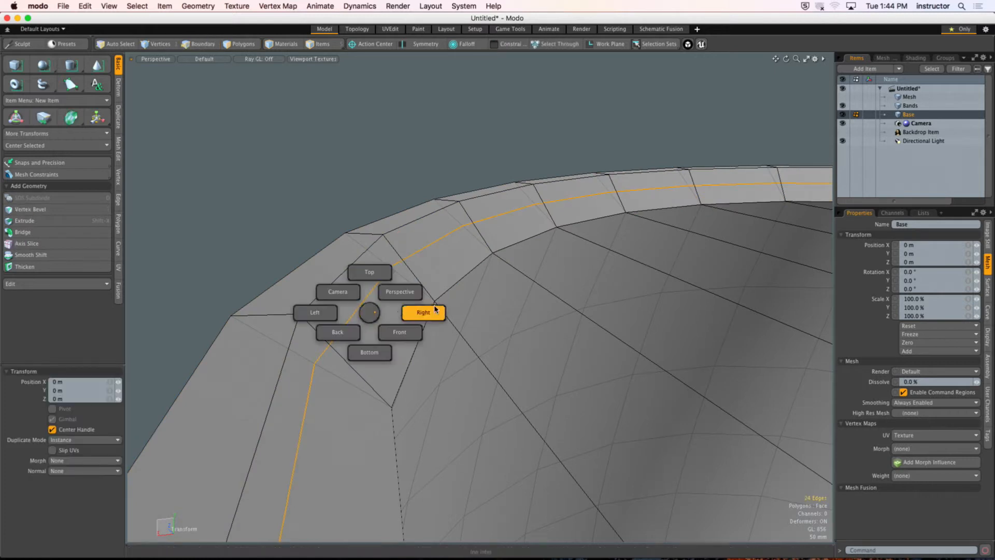
left_click(433, 307)
left_click_drag(414, 259, 554, 307, "alt+shift")
left_click_drag(310, 277, 413, 271, "alt+shift")
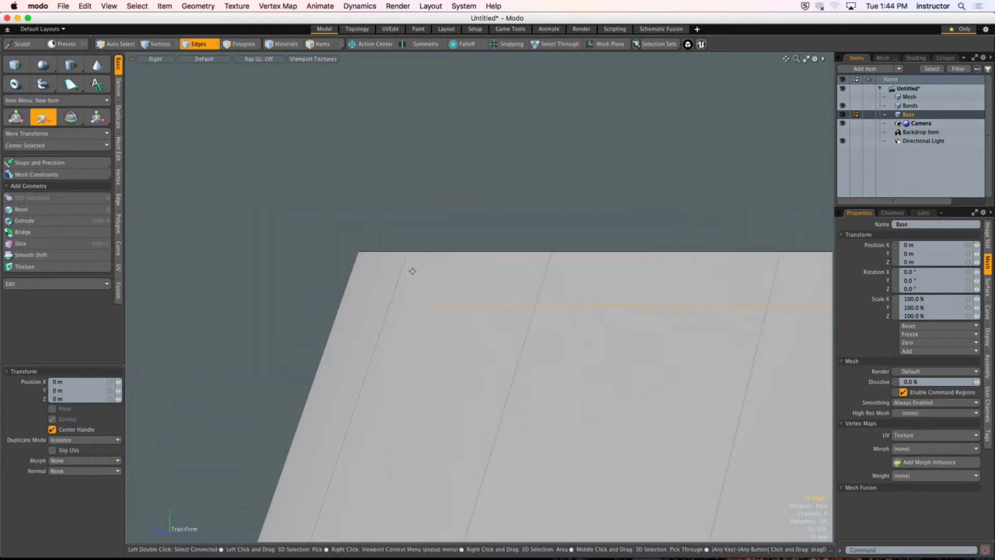
left_click_drag(422, 212, 422, 166)
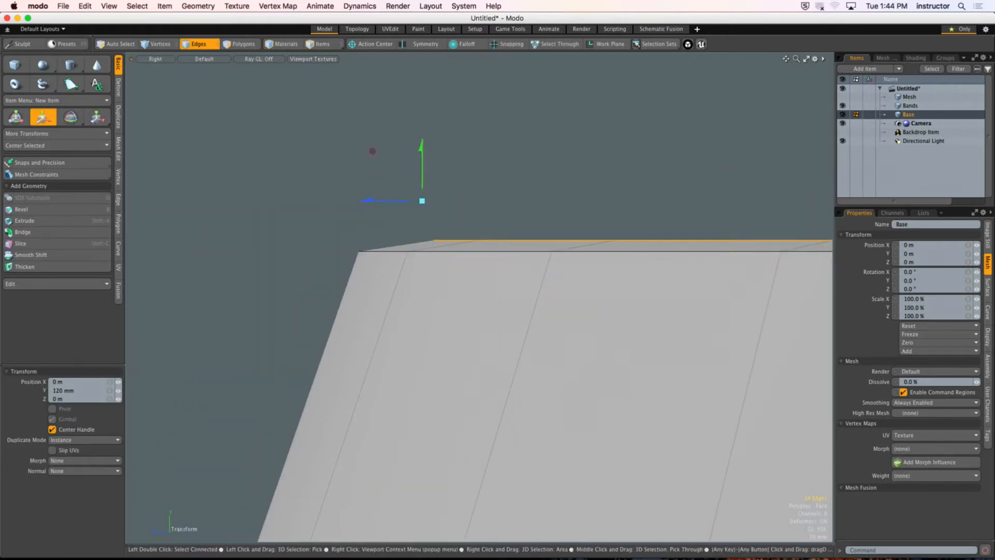
left_click_drag(390, 290, 427, 320, "ctrl+alt")
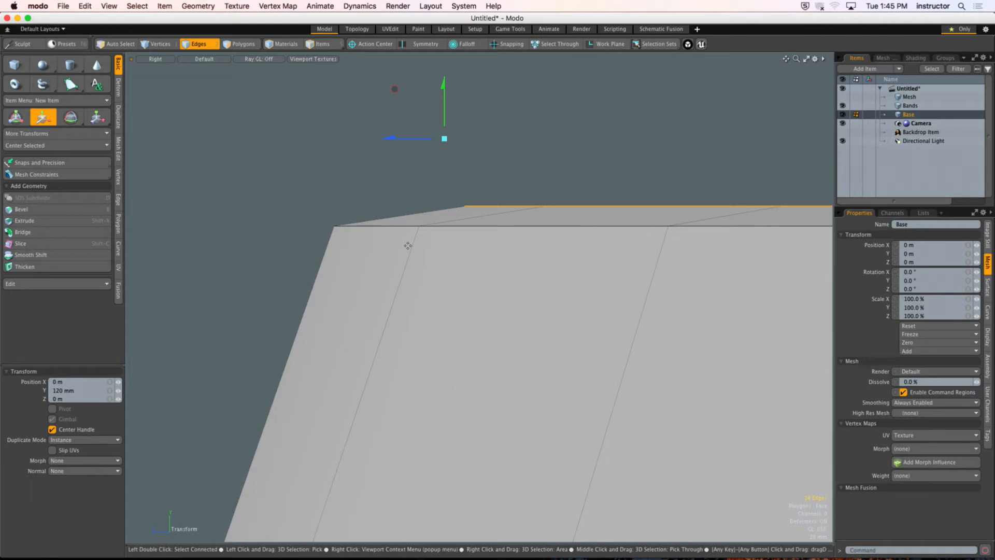
key("q")
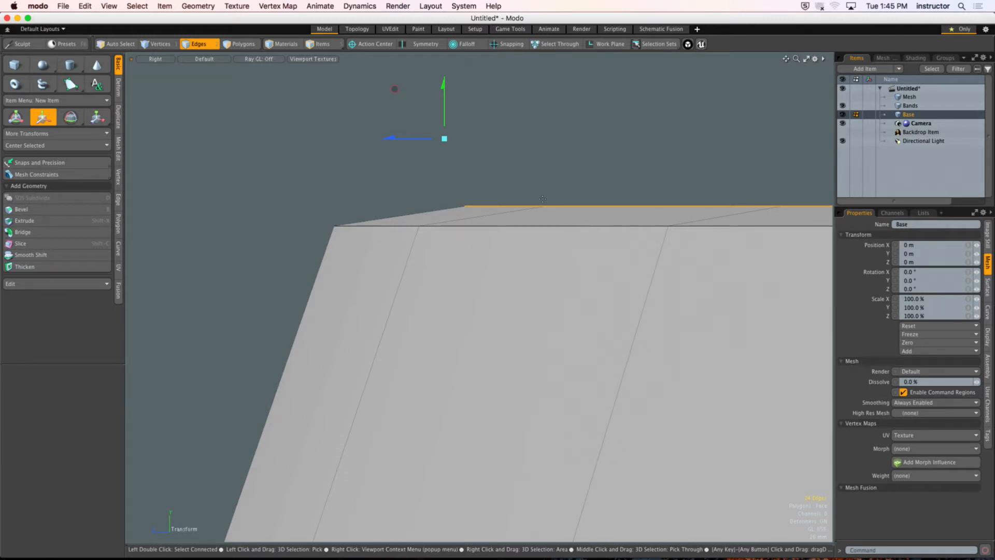
Step: Enable snapping and move the edge loop down about 20.5 mm in Y to the height of the outer rim edge
left_click(512, 44)
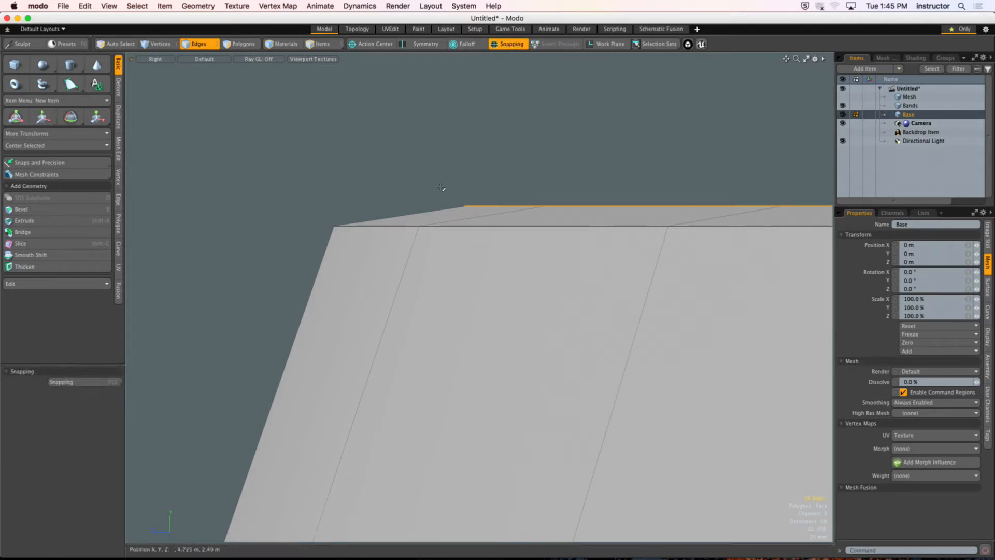
key("w")
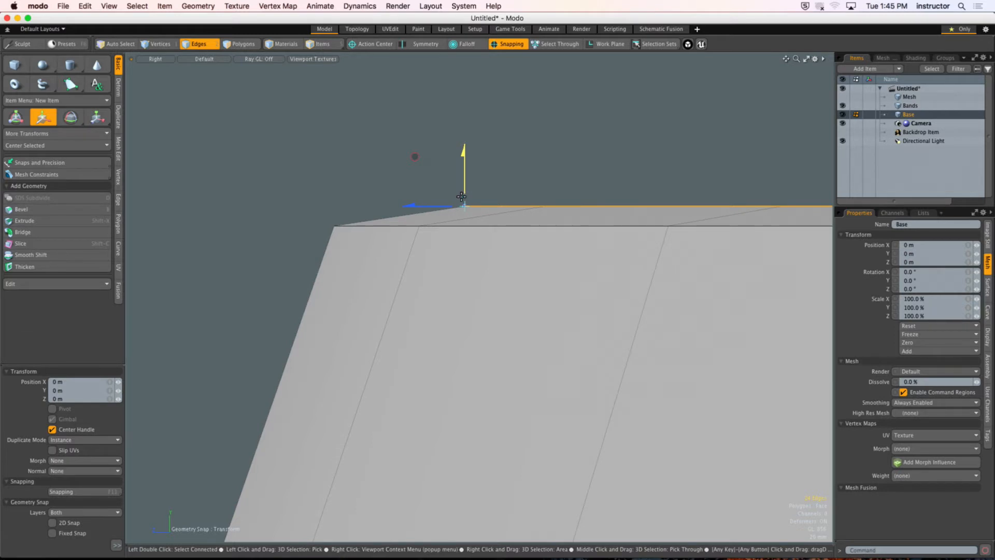
left_click_drag(461, 196, 332, 220)
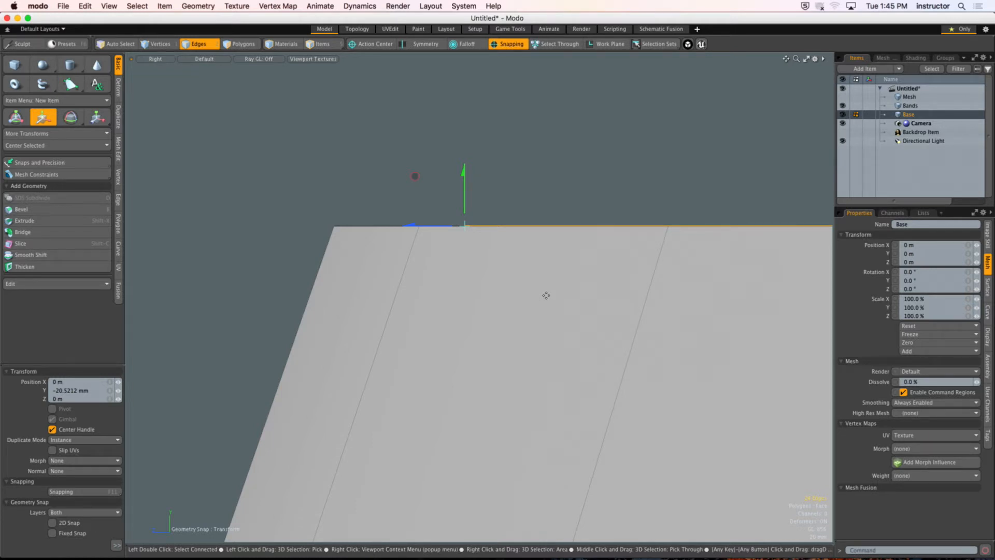
left_click_drag(501, 288, 469, 242, "alt")
key("space")
Step: Turn off snapping and scale the selected rim edge loop to 100.65% in X and Z
left_click_drag(492, 204, 424, 228, "alt")
key("r")
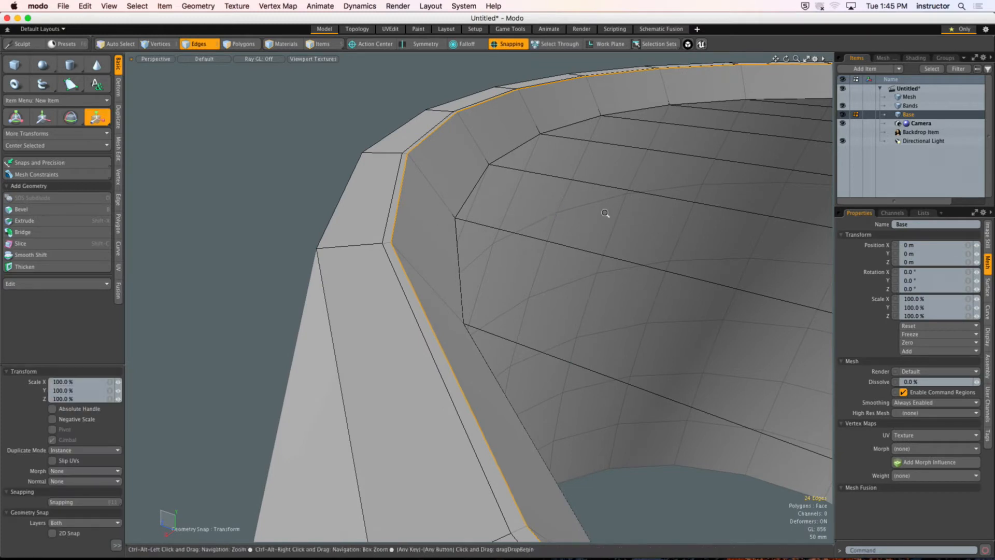
left_click_drag(606, 216, 496, 247, "alt")
left_click(507, 45)
left_click_drag(552, 150, 730, 284, "alt")
mouse_move(721, 222)
left_mouse_down("ctrl")
mouse_move(732, 221)
mouse_move(721, 221)
left_mouse_up("ctrl")
left_click_drag(241, 317, 362, 311, "alt+shift")
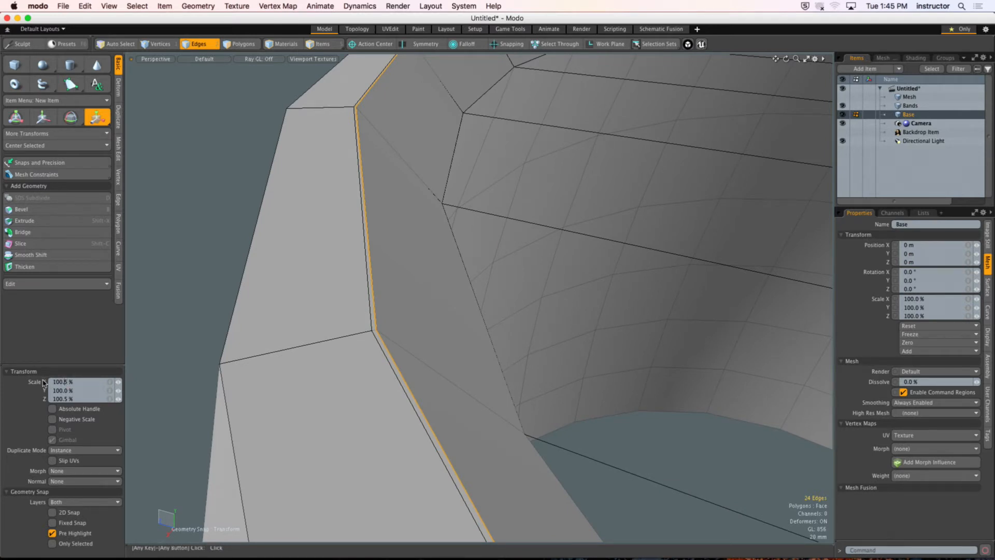
left_click(63, 399)
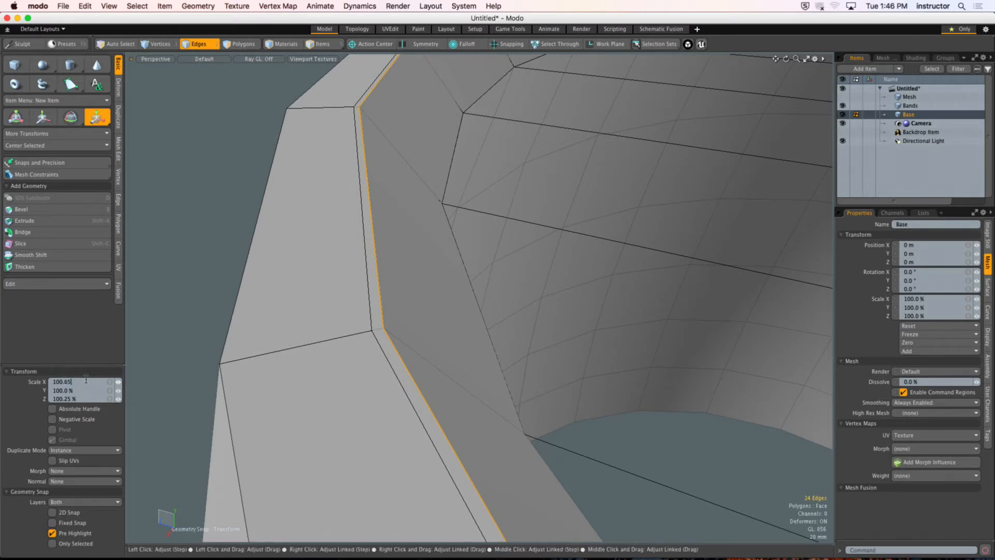
left_click(90, 398)
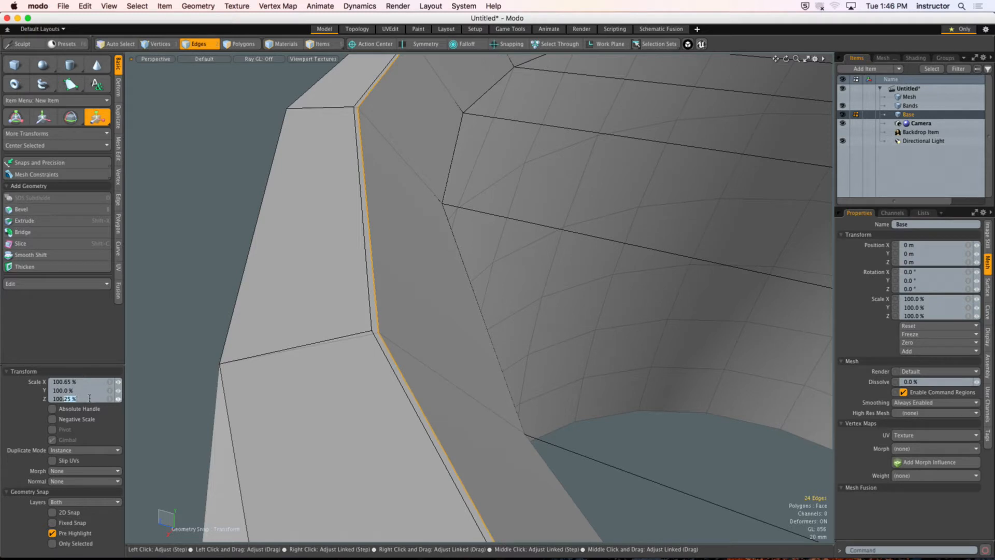
type("100.65")
key("Return")
left_click_drag(448, 298, 386, 288, "ctrl+alt")
key("space")
Step: Select the polygon rings that form the rim at the top of the barrel wall
mouse_move(433, 259)
left_mouse_down("ctrl+alt")
mouse_move(468, 256)
mouse_move(433, 259)
left_mouse_up("ctrl+alt")
left_click_drag(432, 259, 492, 226, "alt")
left_click(522, 173)
left_click_drag(522, 174, 504, 233, "alt")
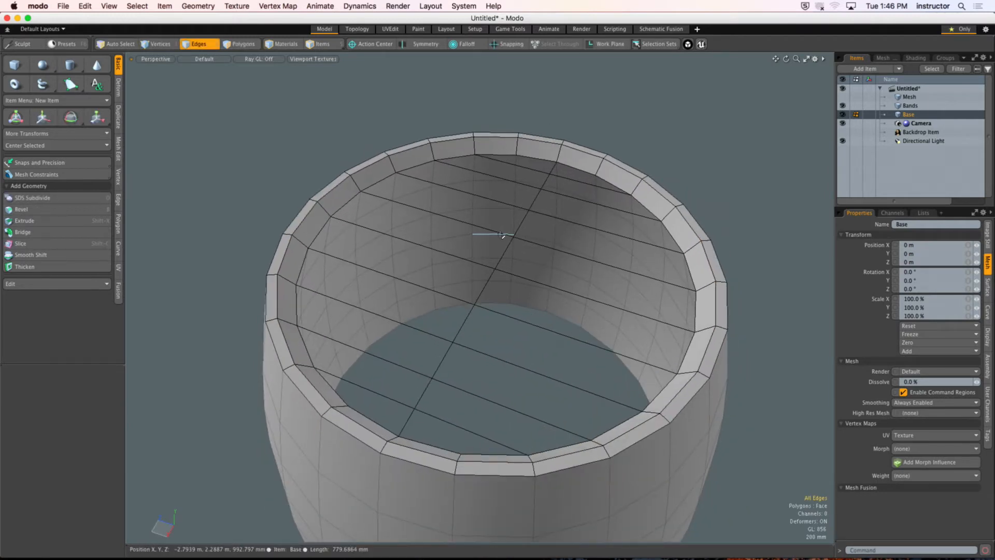
key("3")
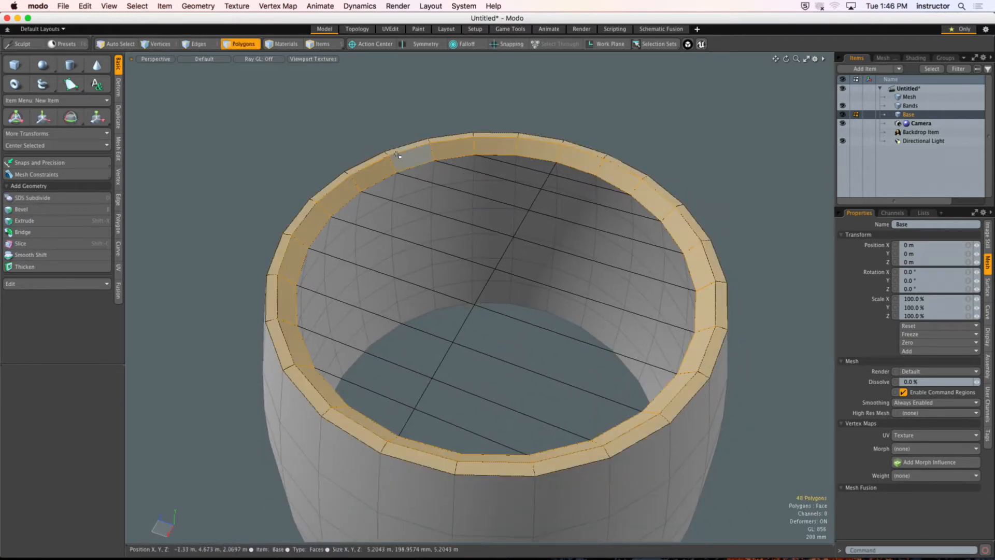
left_click_drag(412, 159, 409, 147)
mouse_move(409, 156)
left_mouse_down("ctrl+alt")
mouse_move(437, 150)
mouse_move(414, 148)
left_mouse_up("ctrl+alt")
left_click_drag(414, 148, 410, 290, "alt+shift")
left_click_drag(409, 290, 311, 301, "ctrl+alt")
Step: Select a single vertical strip of wall polygons running over the rim, leaving out the stray neighbouring polygon
left_click(473, 353, "shift")
left_click(174, 213, "shift")
left_click_drag(228, 232, 386, 459, "alt")
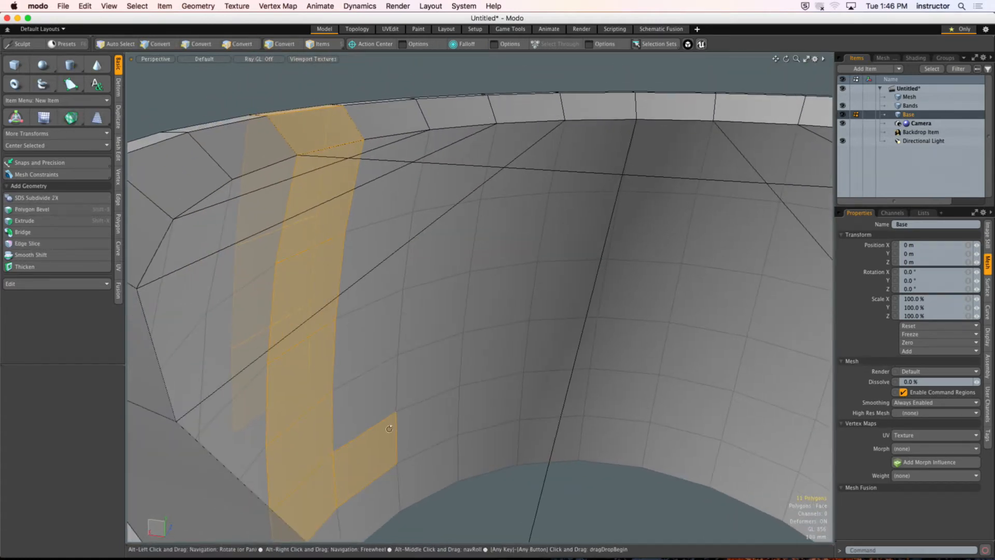
left_click(385, 459, "ctrl")
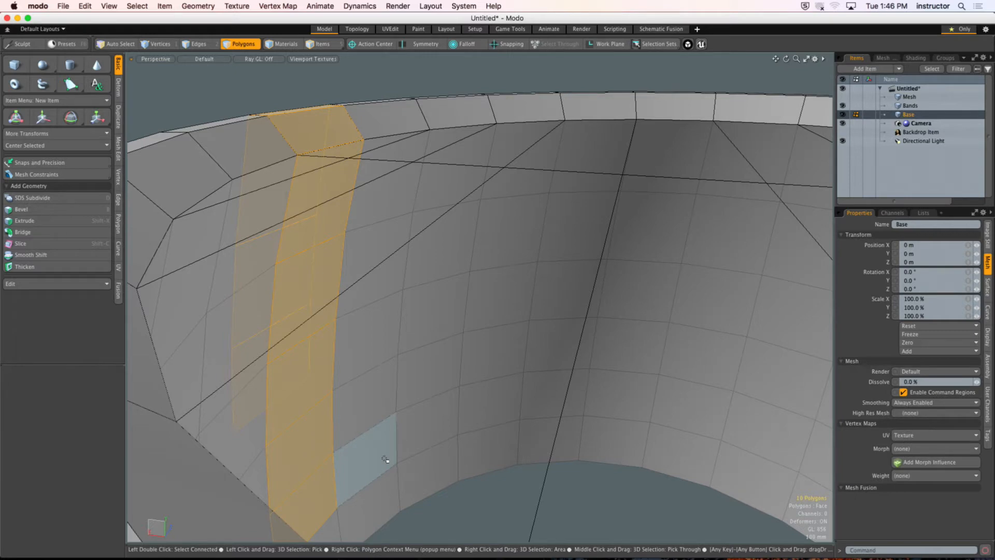
scroll(386, 306, "down", 5)
left_click_drag(386, 304, 442, 269, "alt")
scroll(433, 290, "down", 3)
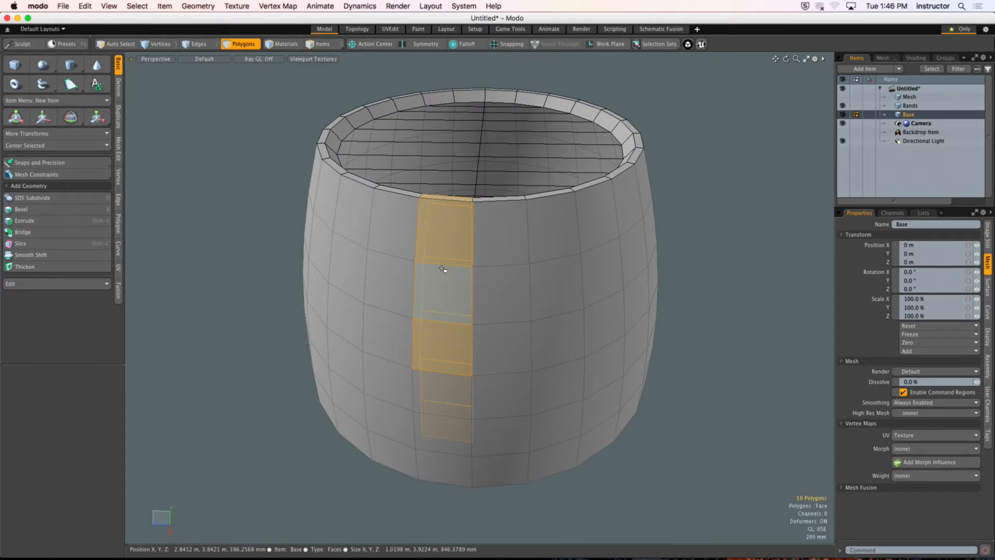
Step: Delete the ring of polygons that joins the inner and outer walls at the barrel's bottom
left_click_drag(453, 269, 424, 209, "alt")
left_click(502, 280)
scroll(442, 247, "down", 3)
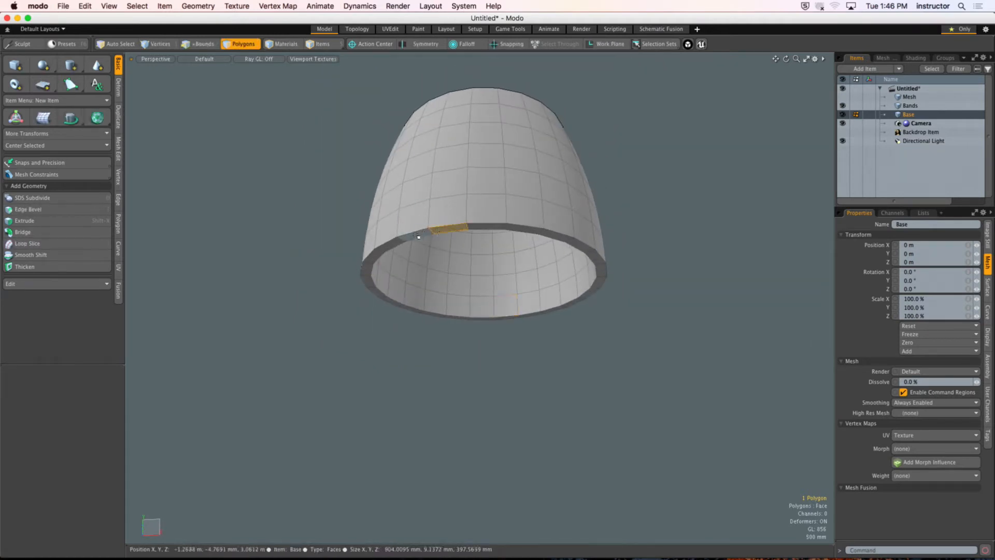
double_click(422, 252)
key("Delete")
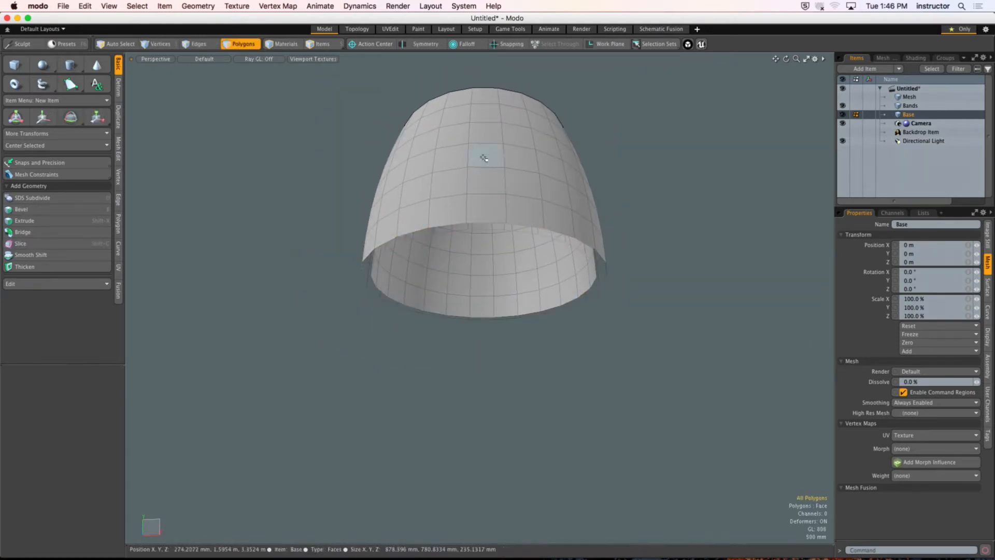
Step: Select one full vertical strip of polygons running up the outer wall, over the rim and down the inside
mouse_move(484, 157)
left_mouse_down("alt")
mouse_move(481, 241)
mouse_move(461, 240)
left_mouse_up("alt")
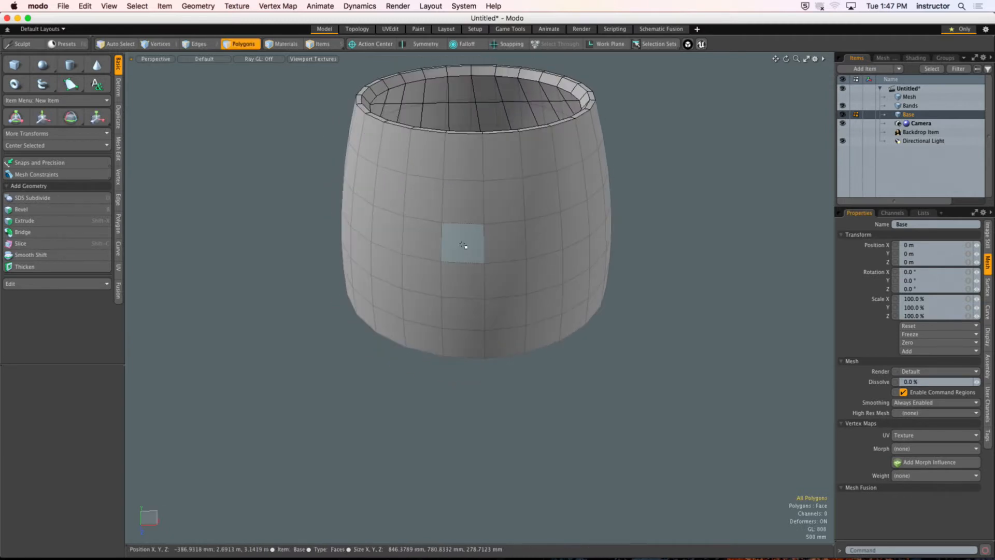
left_click_drag(463, 155, 461, 265)
key("l")
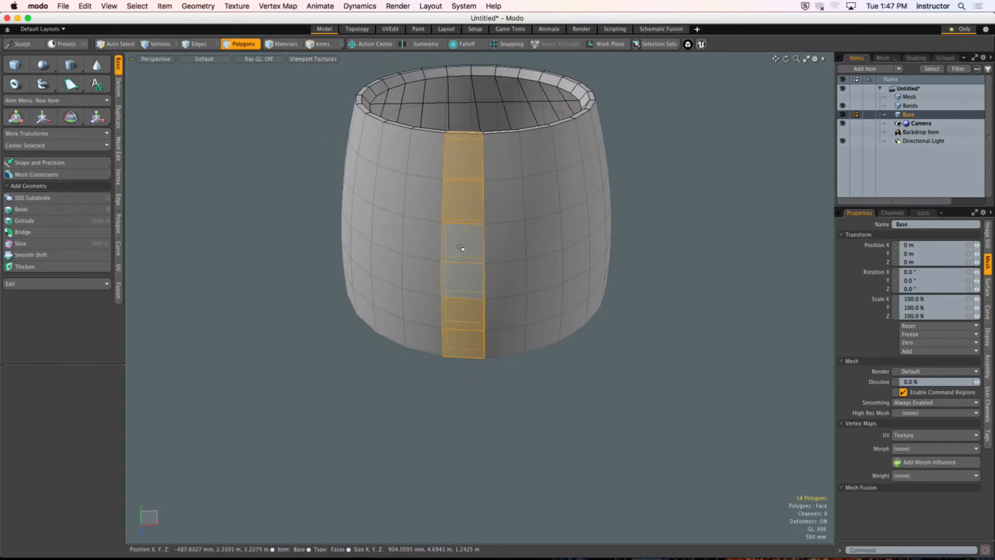
left_click_drag(459, 194, 489, 224, "alt+shift")
left_click_drag(490, 223, 469, 272, "alt")
left_click_drag(469, 272, 401, 256, "ctrl+alt")
left_click_drag(401, 255, 407, 249, "alt")
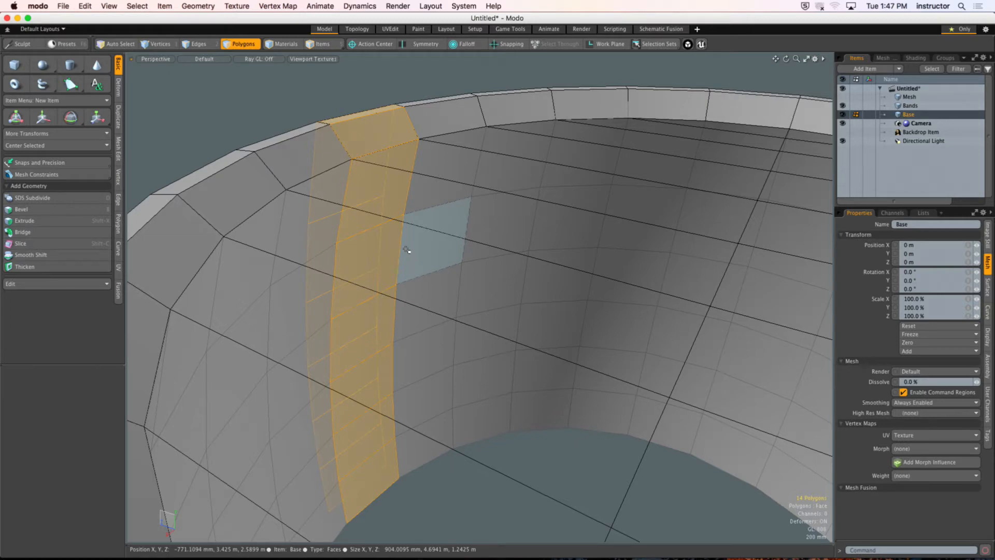
Step: Invert the selection and delete all other wall polygons, keeping only the single vertical strip
key("bracketleft")
left_click_drag(426, 249, 450, 281, "alt")
key("a")
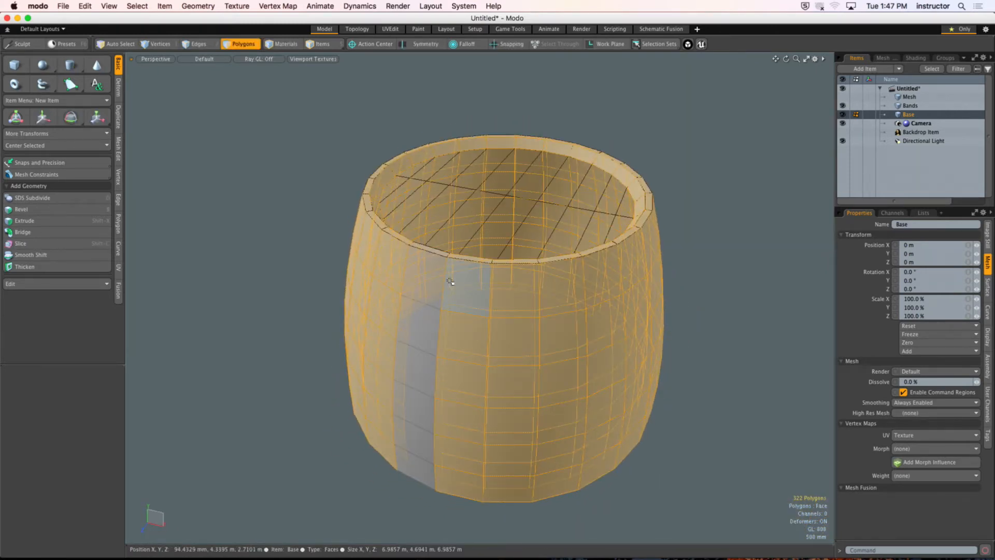
key("Delete")
left_click_drag(384, 276, 431, 257, "ctrl+alt")
double_click(443, 281)
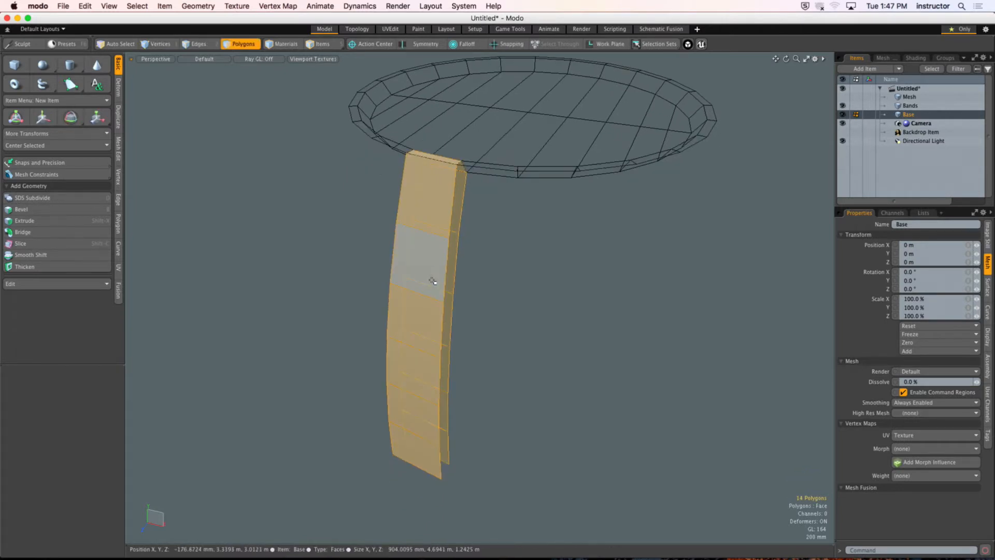
Step: Bridge one matching pair of inner and outer side edges below the rim, with Continuous Bridges and Auto Connection off
scroll(521, 206, "up", 3)
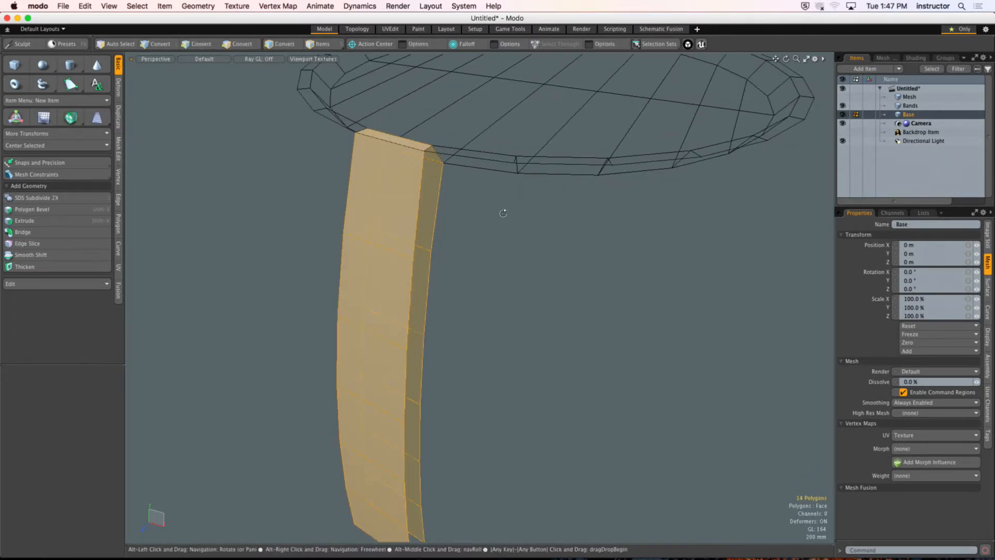
key("2")
left_click_drag(447, 231, 484, 205, "alt+shift")
left_click(443, 283)
left_click_drag(460, 293, 496, 246, "alt+shift")
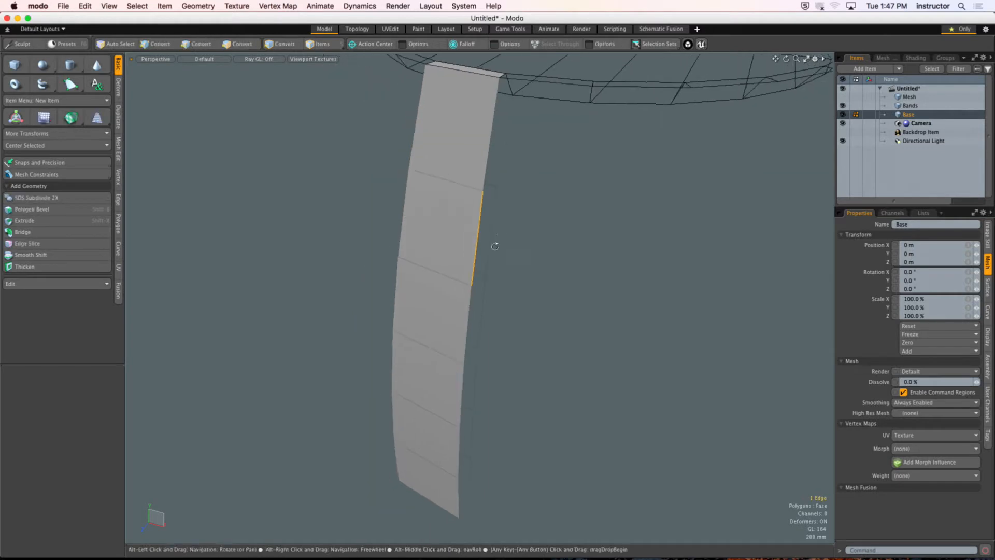
left_click_drag(484, 157, 431, 239, "alt+shift")
scroll(477, 211, "up", 3)
left_click(451, 256, "shift")
left_click(23, 231)
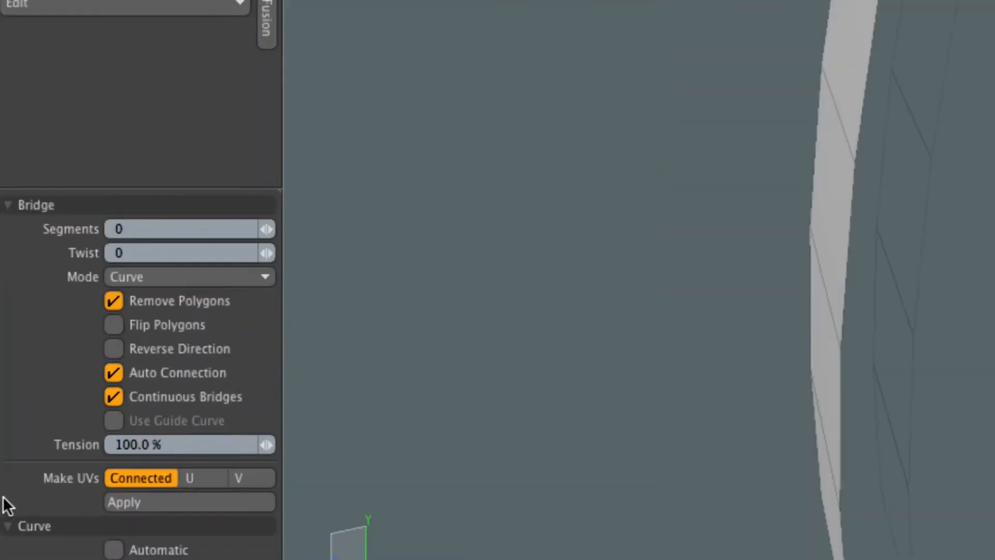
left_click(203, 361)
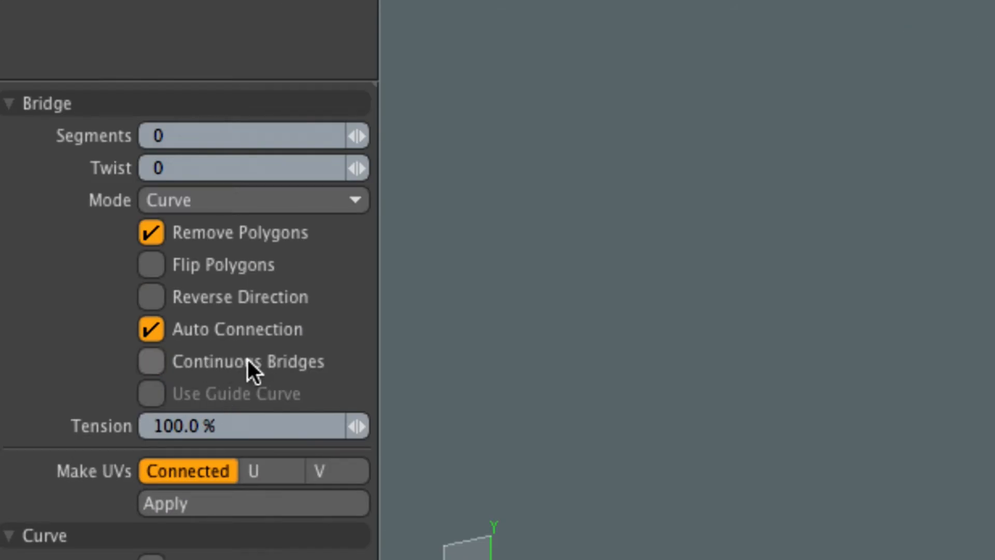
left_click(226, 334)
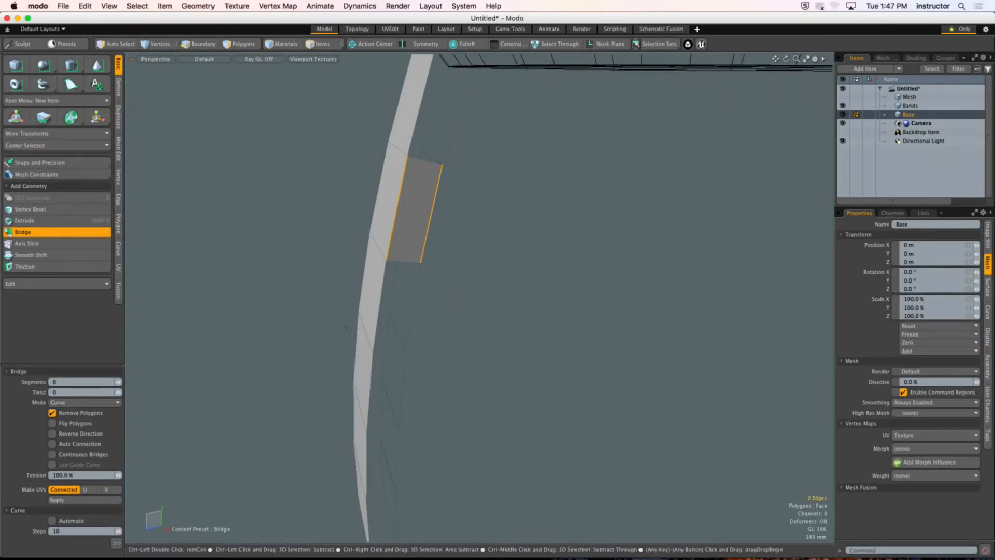
key("Escape")
Step: Bridge the corresponding pair of inner and outer edges on the opposite side of the strip
left_click_drag(354, 356, 437, 256, "alt")
left_click(544, 200)
left_click(521, 206, "shift")
left_click(58, 232)
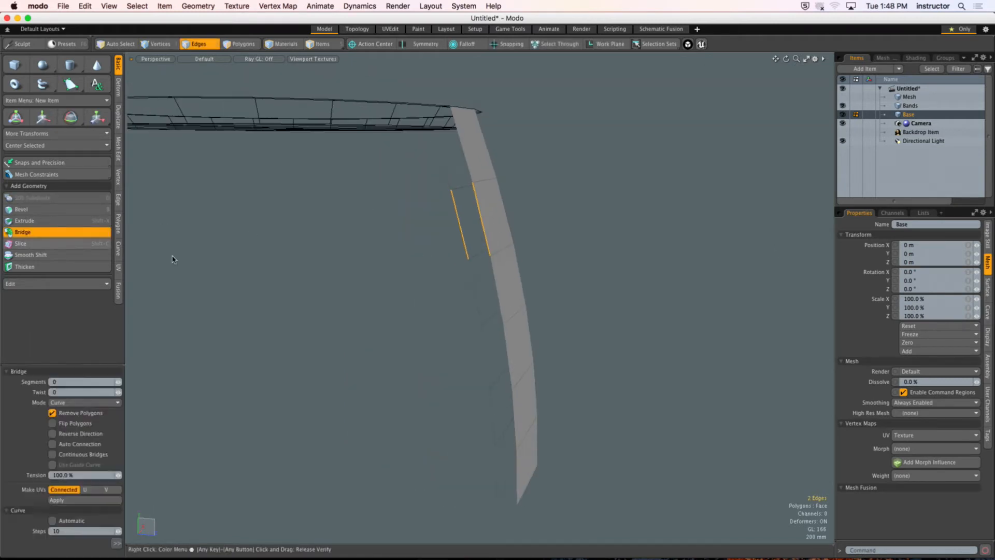
left_click(191, 261)
key("q")
Step: Bridge the remaining inner and outer side edges below the new polygons on both sides, excluding the strip's bottom end edges
left_click_drag(465, 328, 447, 289, "alt+shift")
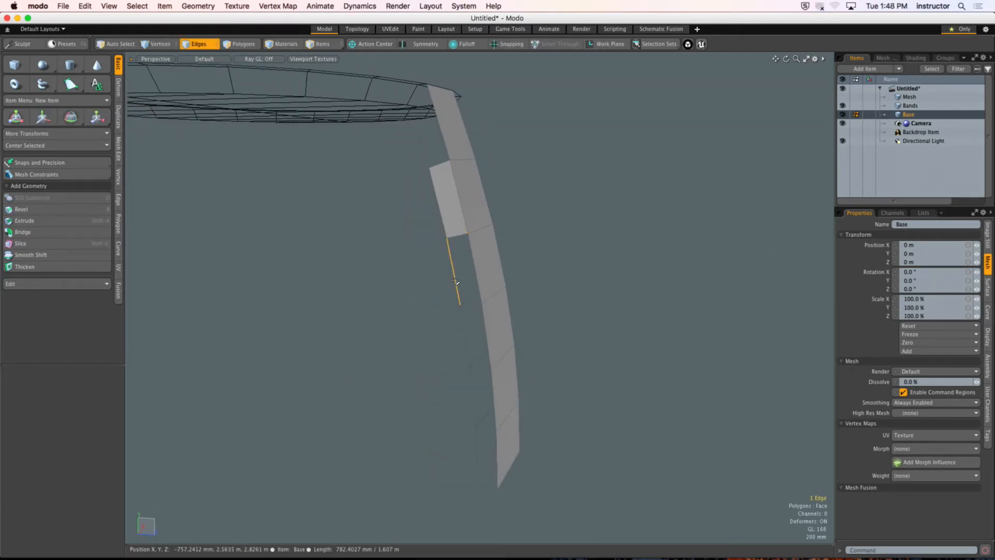
double_click(455, 281)
left_click_drag(498, 361, 457, 286, "alt+shift")
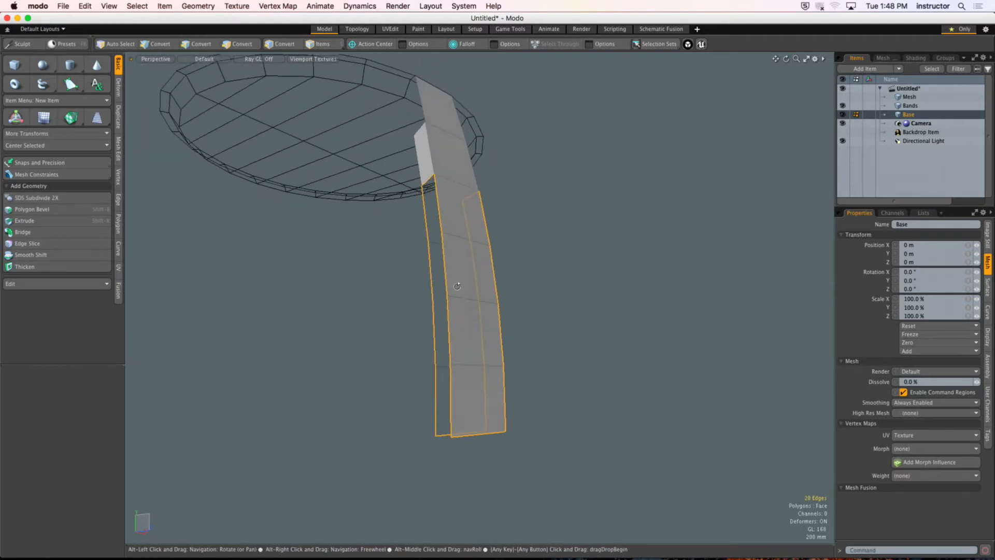
left_click_drag(471, 425, 481, 228, "alt")
left_click(469, 400, "ctrl")
left_click(469, 365, "ctrl")
left_click(422, 231, "ctrl")
left_click_drag(422, 231, 408, 193, "alt+shift")
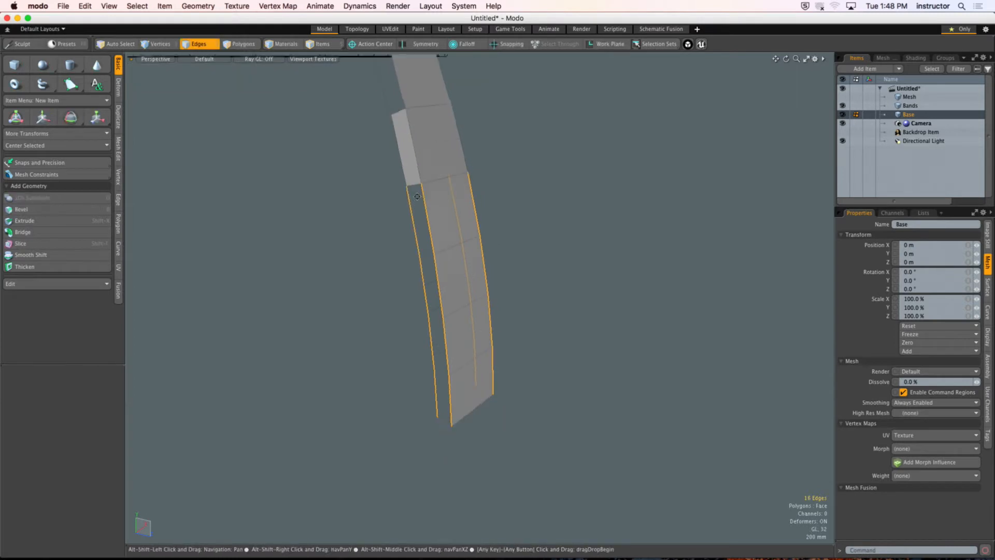
left_click(17, 233)
left_click(331, 283)
key("Escape")
key("Escape")
Step: Hide the Bands item to isolate the upper part of the strip
scroll(426, 281, "up", 3)
left_click_drag(427, 282, 561, 420, "alt")
key("2")
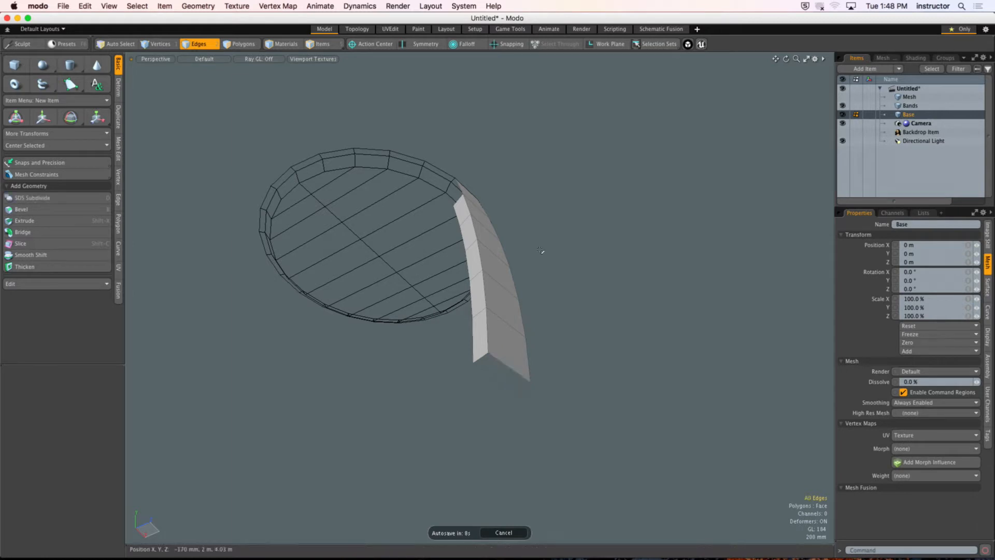
left_click_drag(540, 251, 490, 202, "alt")
left_click_drag(486, 275, 464, 231, "alt")
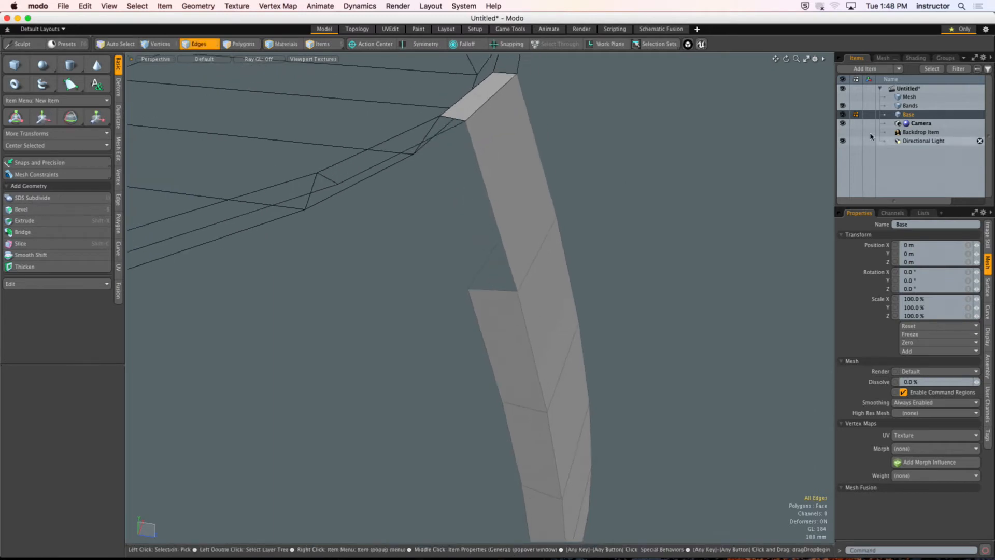
left_click(842, 107)
left_click_drag(468, 184, 522, 204, "alt")
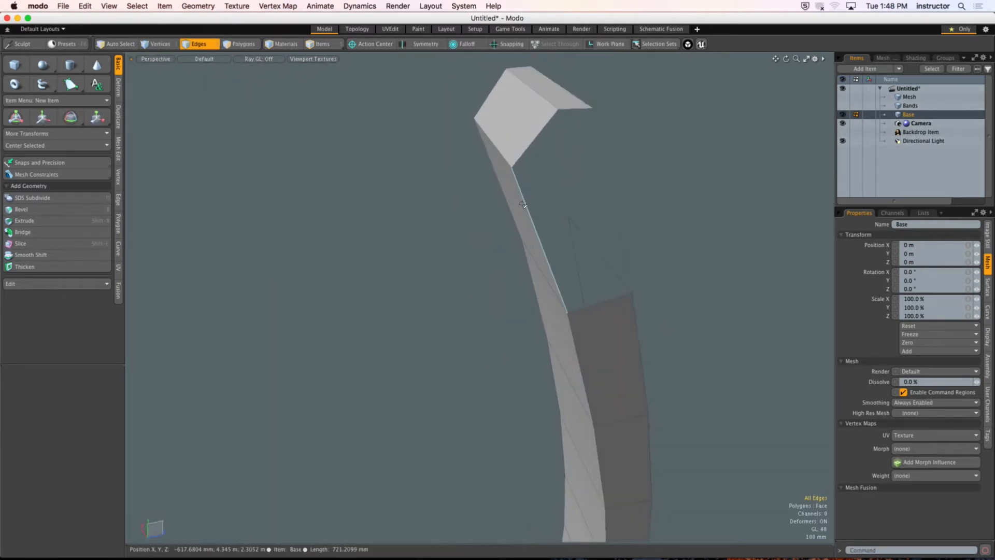
Step: Change the active mesh display in the viewport properties so vertices are also shown in edge mode
key("o")
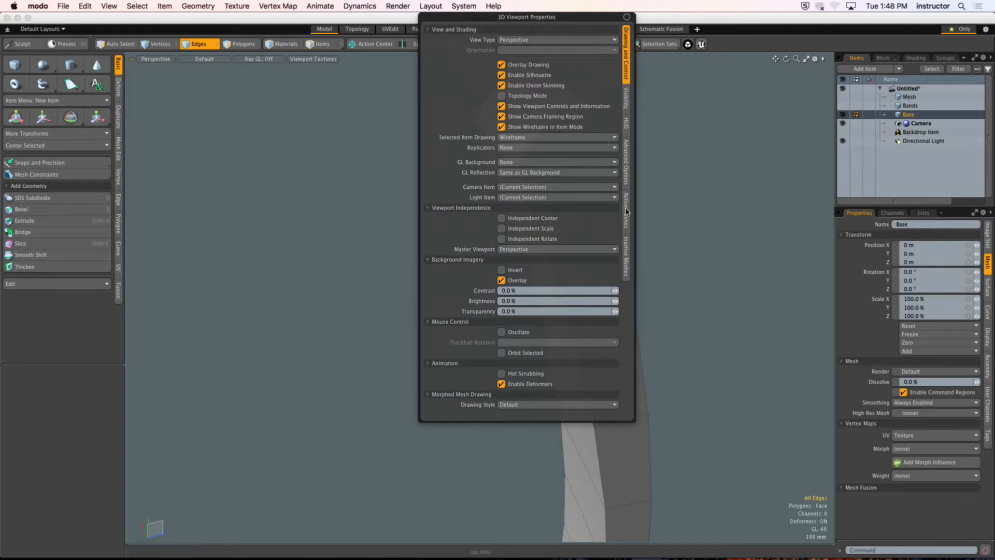
left_click(625, 224)
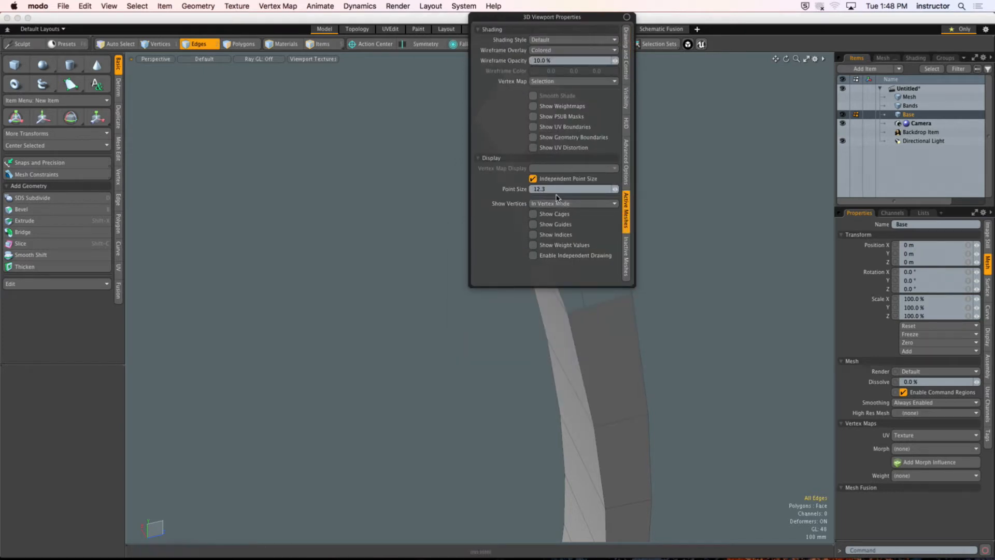
left_click(568, 204)
left_click(569, 200)
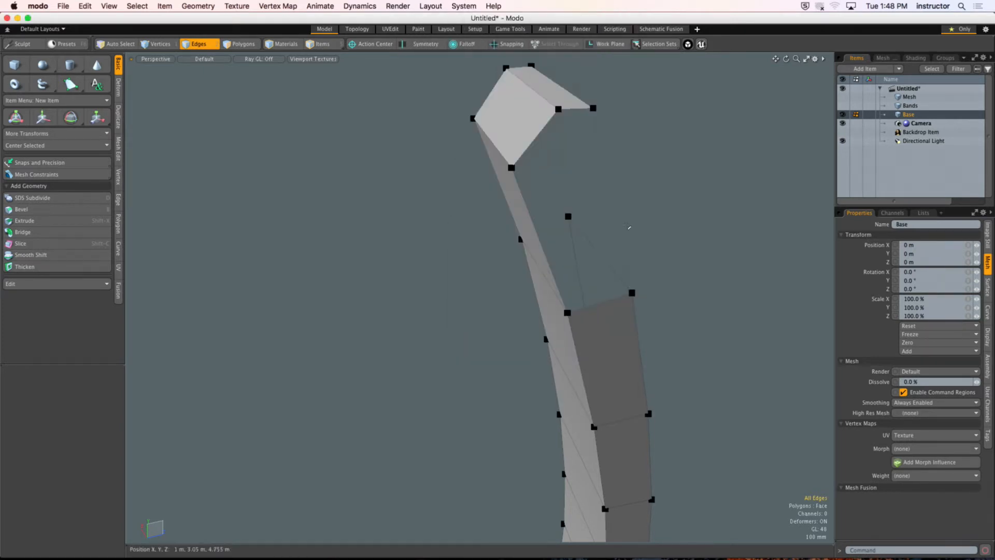
Step: Examine the open boundary beside the strip's top end and the polygons of its outer face
left_click_drag(601, 191, 560, 209, "alt+shift")
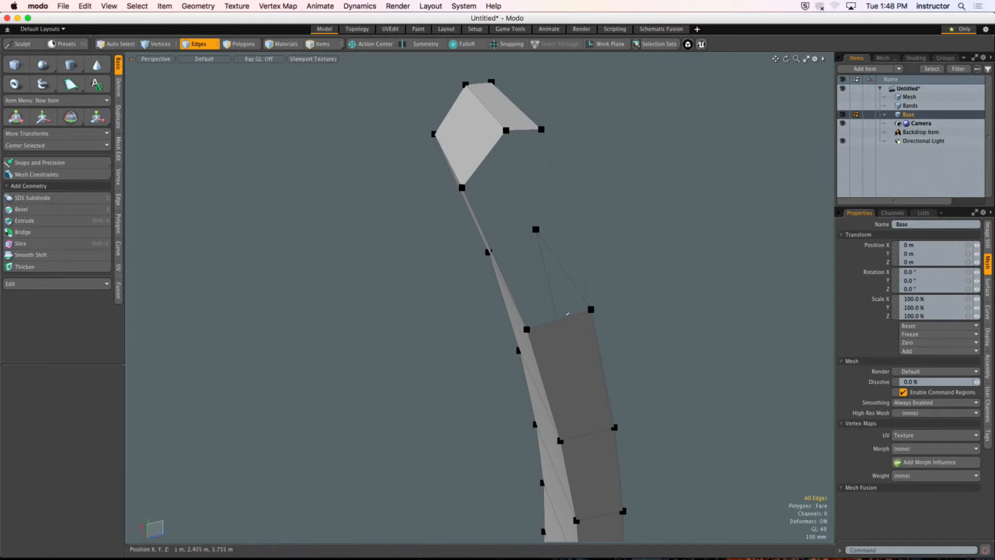
left_click_drag(568, 316, 556, 310, "alt+shift")
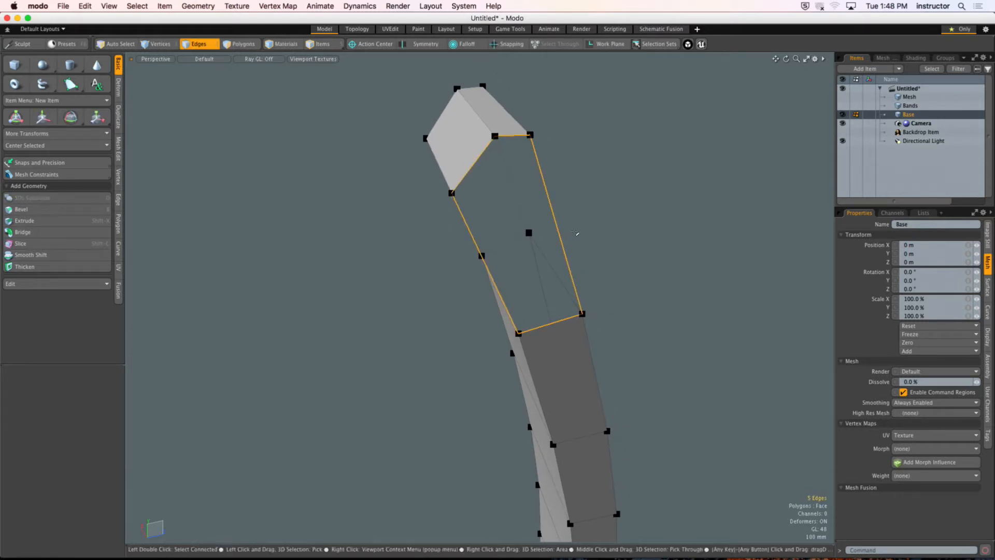
left_click_drag(564, 204, 391, 212, "alt")
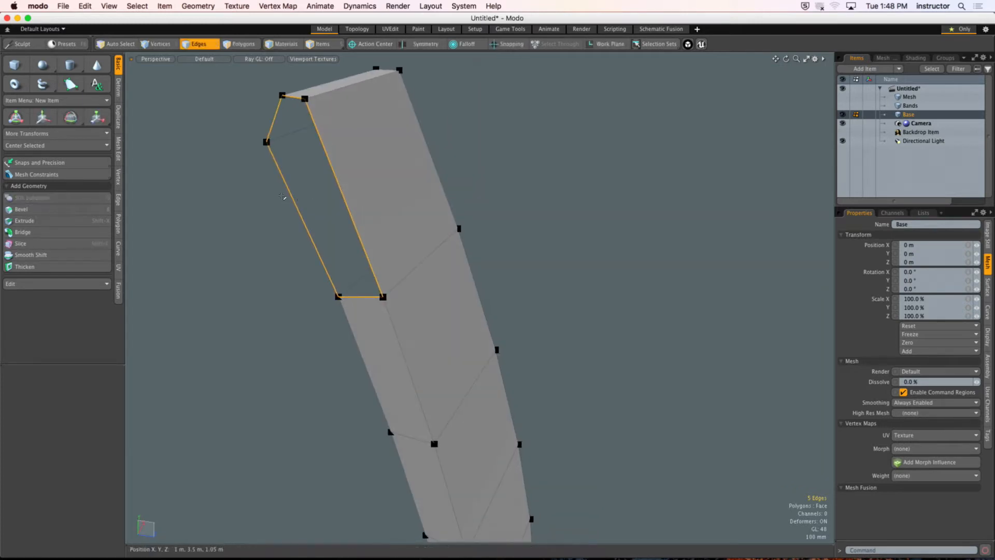
left_click_drag(325, 176, 310, 194, "alt")
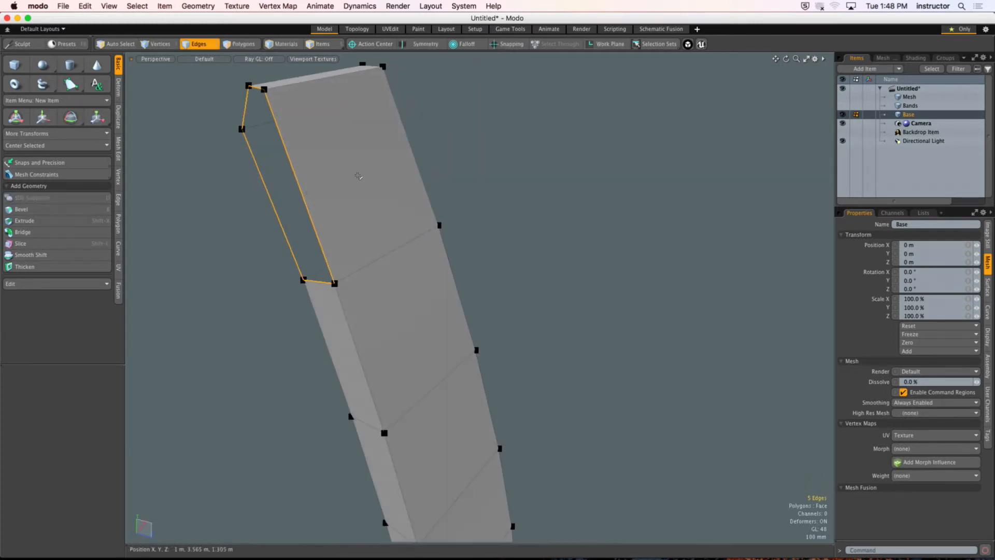
key("3")
left_click_drag(395, 177, 425, 175, "alt+shift")
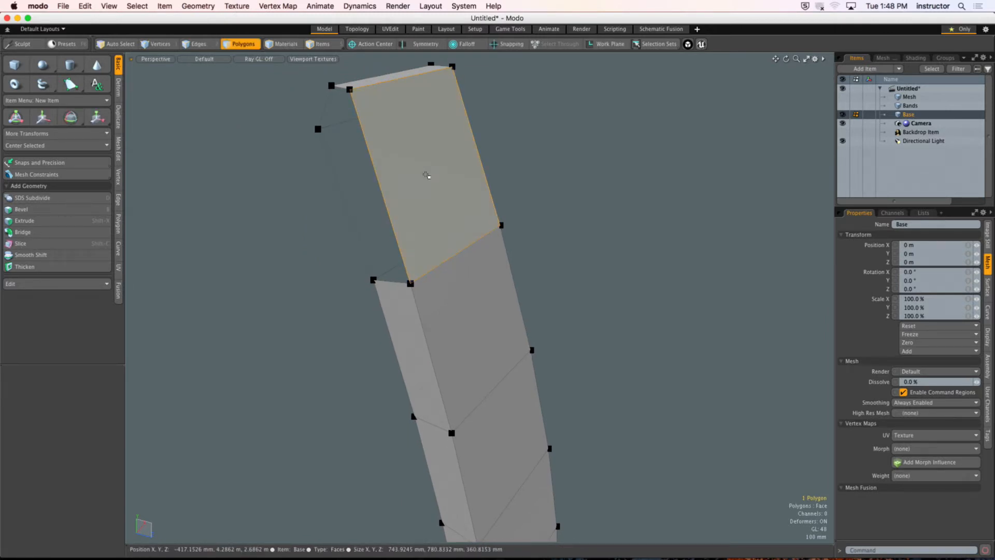
scroll(426, 175, "down", 8)
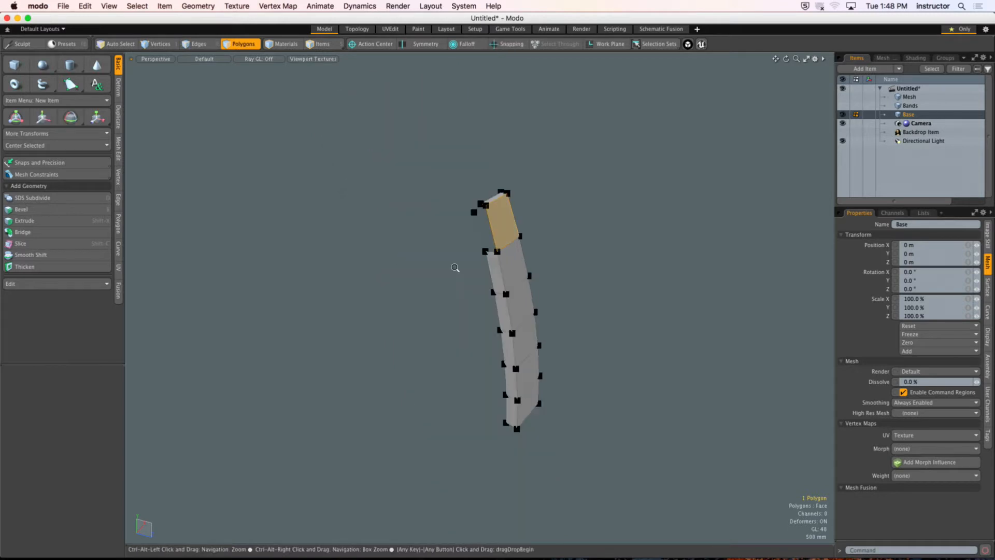
left_click_drag(458, 271, 422, 246, "alt")
left_click_drag(472, 205, 491, 389, "shift")
scroll(476, 176, "up", 6)
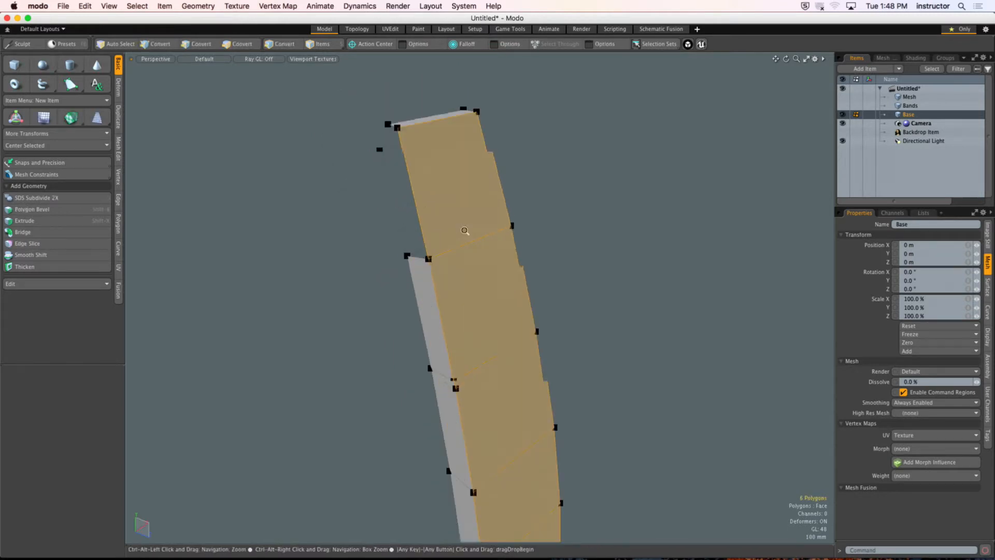
mouse_move(466, 231)
left_mouse_down("alt")
mouse_move(546, 195)
mouse_move(482, 223)
left_mouse_up("alt")
left_click(566, 163)
Step: Loop slice the polygons along one narrow side of the plank lengthwise with a single cut down the middle
left_click_drag(487, 282, 476, 250, "alt+shift")
mouse_move(477, 254)
left_mouse_down("shift")
mouse_move(511, 367)
mouse_move(498, 320)
left_mouse_up("shift")
left_click(513, 446, "shift")
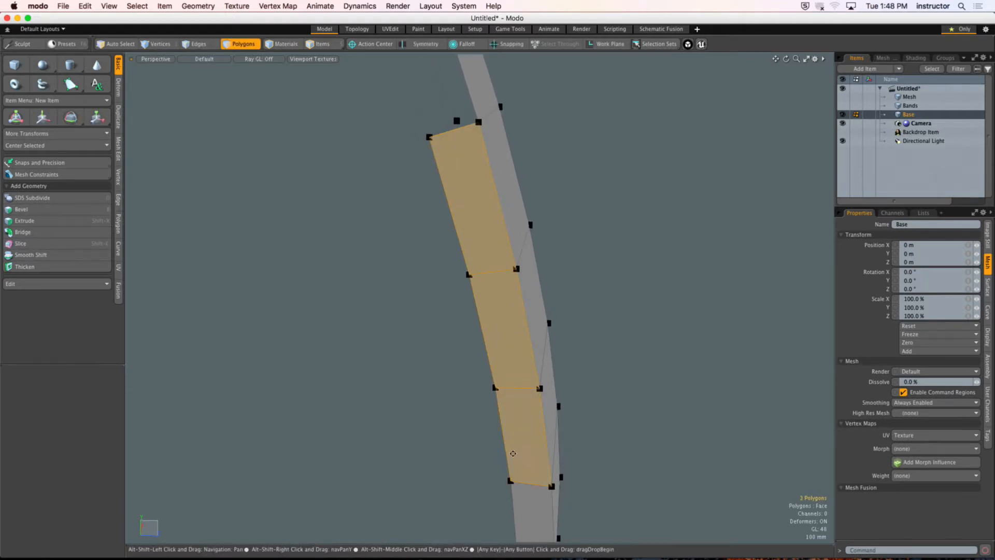
left_click_drag(513, 453, 523, 347, "alt+shift")
left_click(530, 456, "shift")
left_click(527, 428, "shift")
left_click_drag(487, 313, 493, 378, "alt+shift")
key("alt+c")
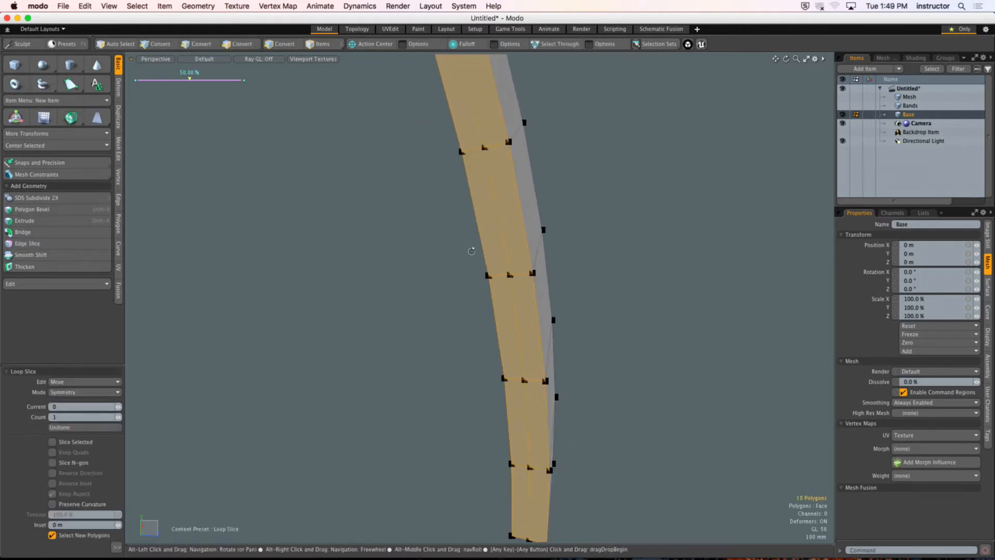
left_click_drag(472, 250, 502, 253, "alt")
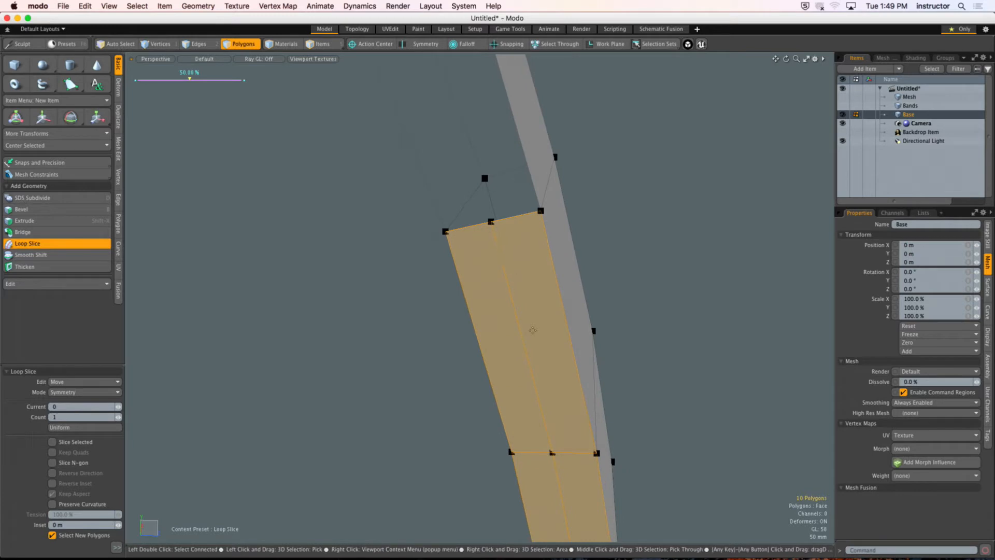
key("space")
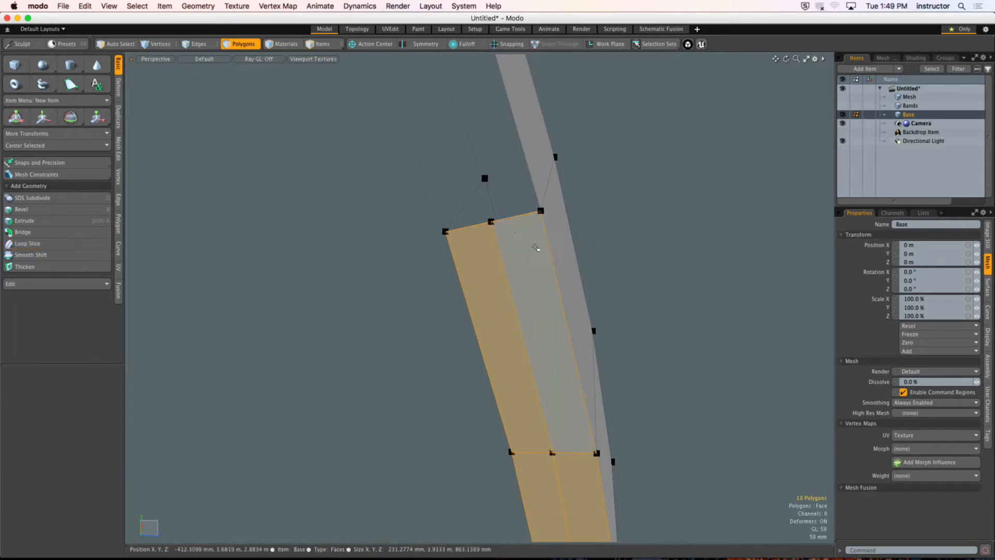
Step: Bridge the two top edges of the sliced side to the two open rim edges above them
key("2")
left_click(517, 218)
scroll(517, 216, "down", 2)
left_click_drag(517, 216, 549, 332, "alt+shift")
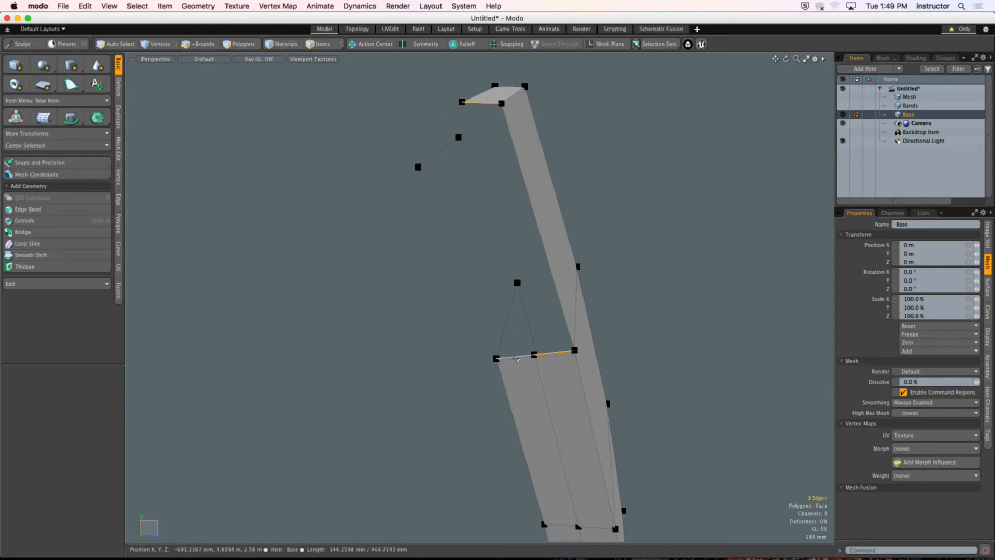
left_click(21, 229)
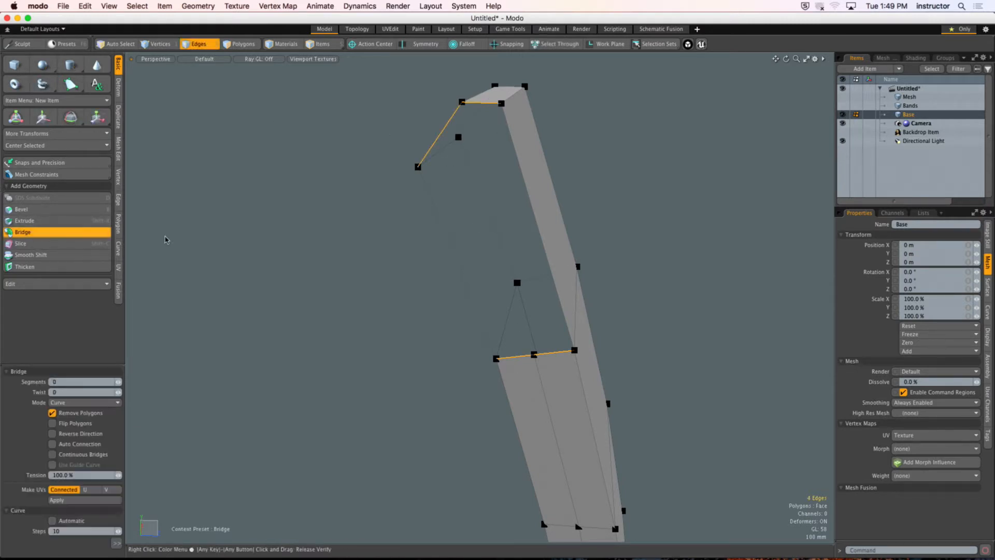
key("space")
Step: Loop slice the polygons along the plank's opposite narrow side lengthwise with a single centred cut
left_click_drag(337, 233, 421, 274, "alt")
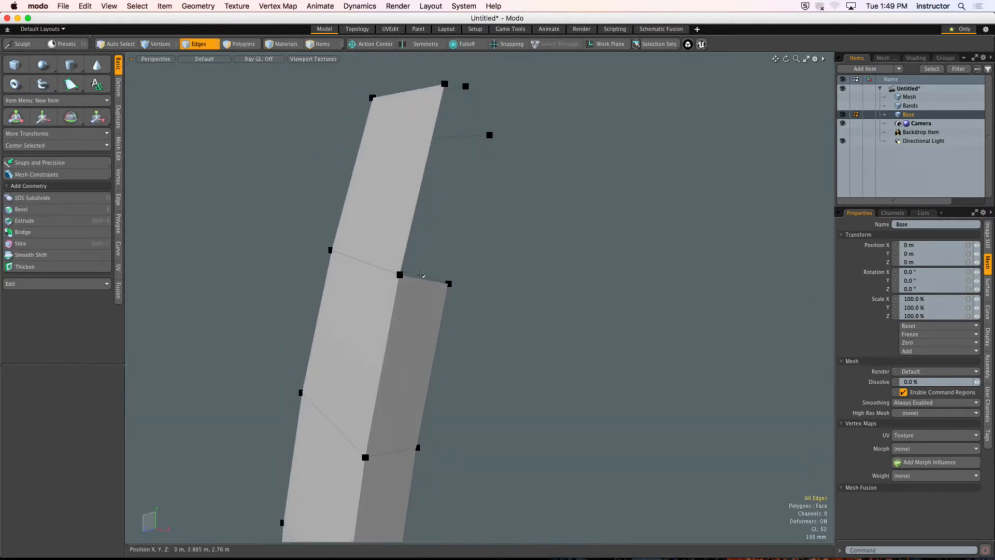
key("3")
key("alt+c")
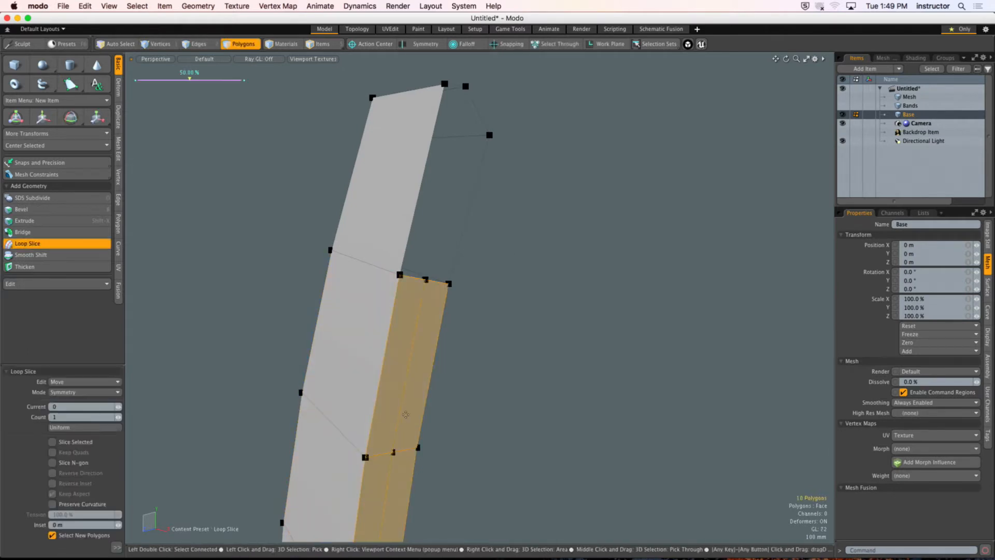
key("space")
Step: Bridge the opposite side's two top edges to the matching rim edges to close the remaining gap
left_click(487, 363)
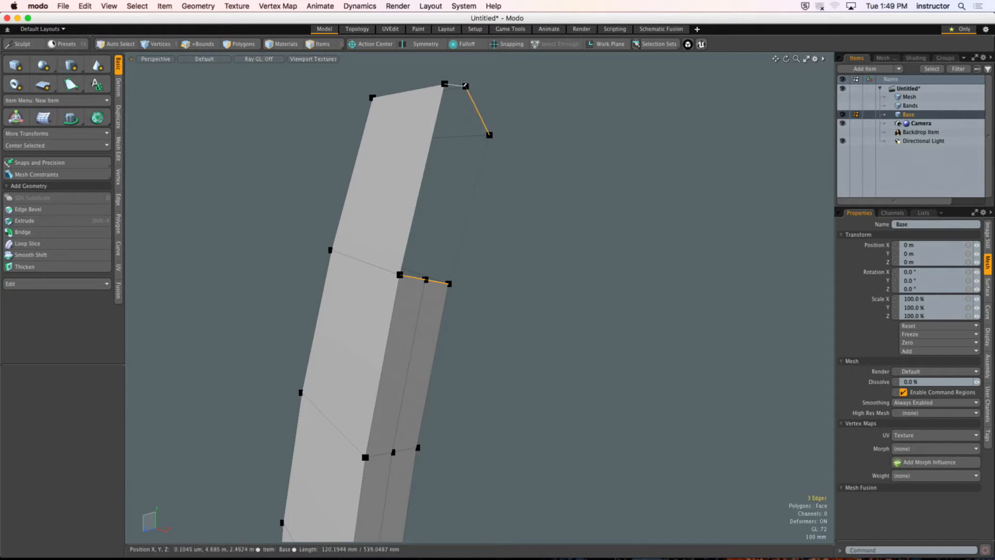
left_click(60, 234)
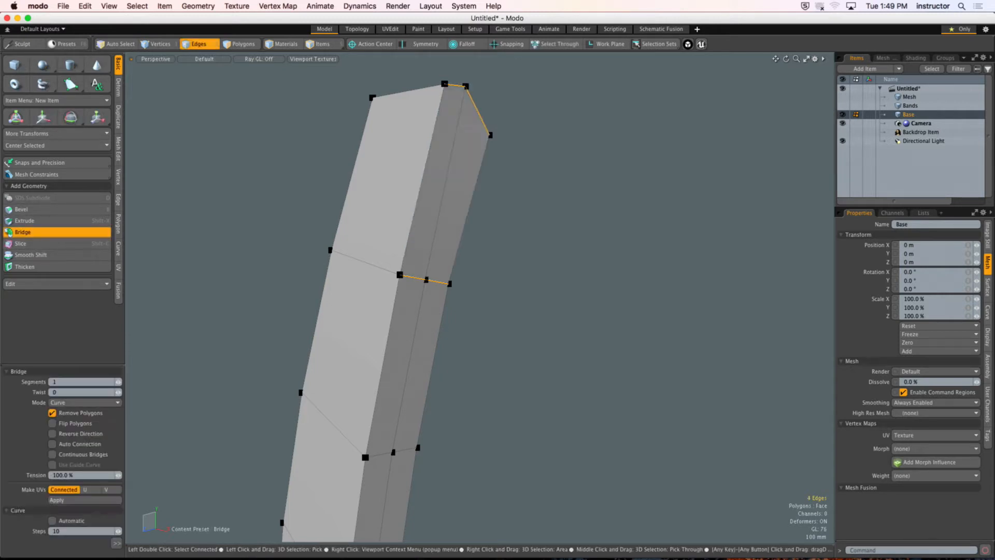
key("space")
left_click(528, 227)
Step: Select the plank's lengthwise edge loops on both sides together with the edges around its top end
left_click_drag(528, 227, 463, 276, "alt")
scroll(494, 230, "down", 5)
scroll(408, 263, "down", 5)
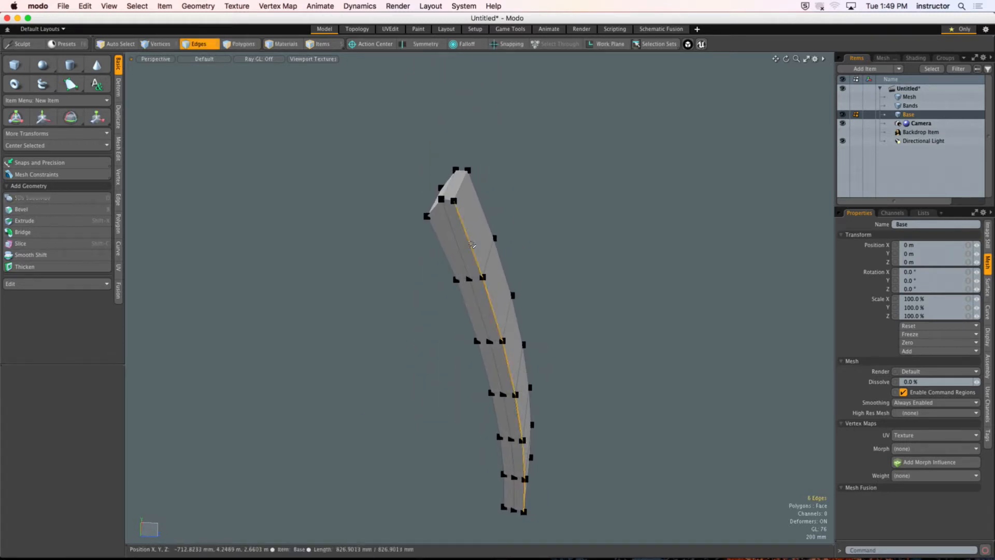
double_click(441, 248, "shift")
mouse_move(443, 250)
left_mouse_down("alt")
mouse_move(474, 259)
mouse_move(430, 250)
left_mouse_up("alt")
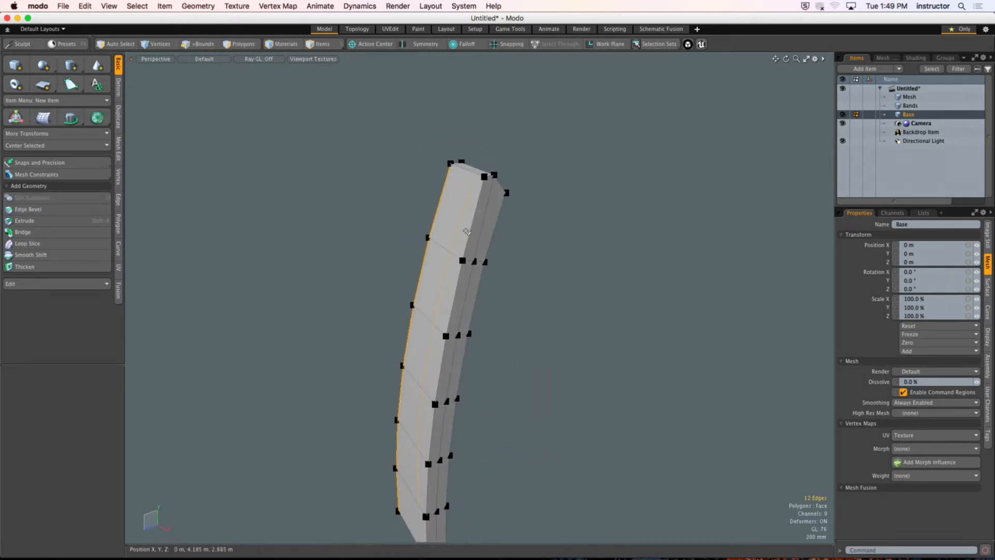
double_click(496, 237, "shift")
left_click_drag(496, 238, 519, 360, "alt")
double_click(473, 244, "shift")
left_click_drag(519, 360, 613, 260, "ctrl+alt")
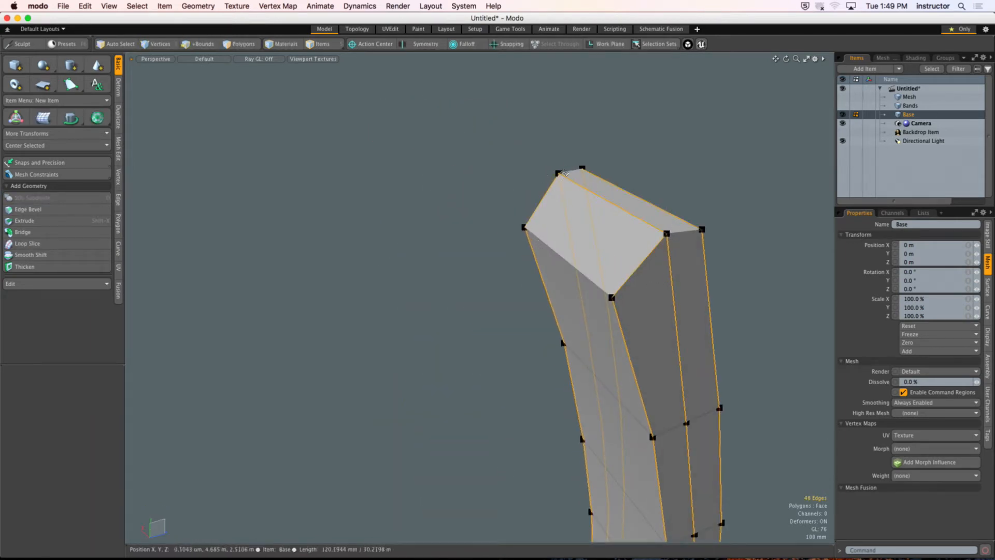
left_click(561, 255, "shift")
left_click_drag(560, 256, 469, 508, "alt")
left_click(492, 237, "shift")
left_click_drag(468, 509, 479, 518, "alt")
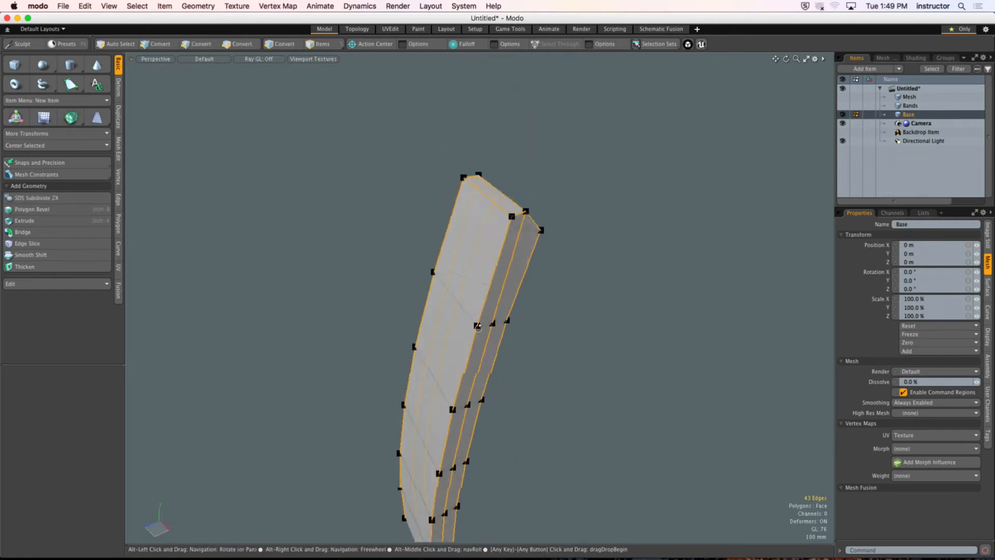
Step: Bevel the selected plank edges with an inset of about 18.4 mm
left_click_drag(487, 243, 595, 251, "ctrl+alt")
key("b")
left_click_drag(594, 252, 495, 220, "ctrl+alt")
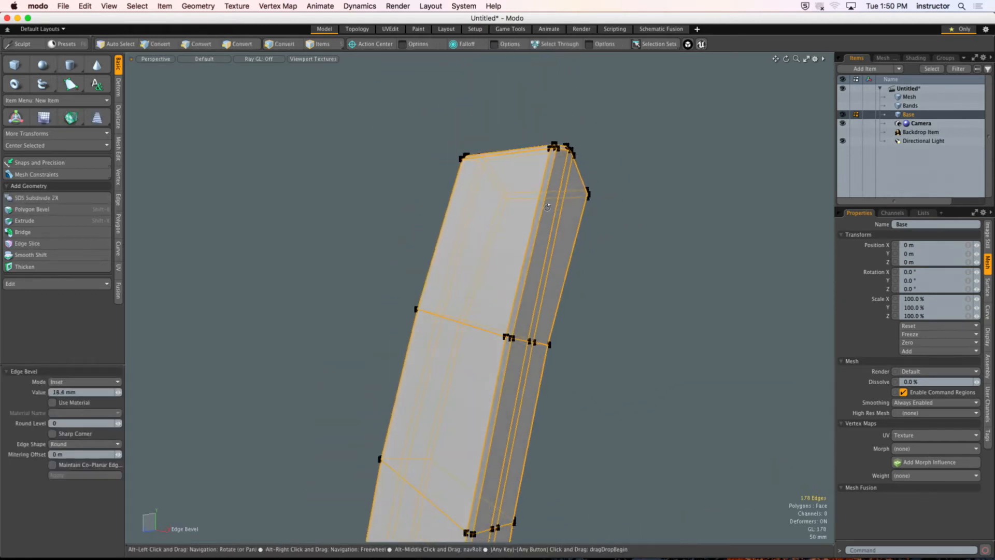
key("q")
left_click(635, 256)
left_click_drag(635, 256, 578, 250, "ctrl+alt")
left_click_drag(578, 250, 654, 268, "alt")
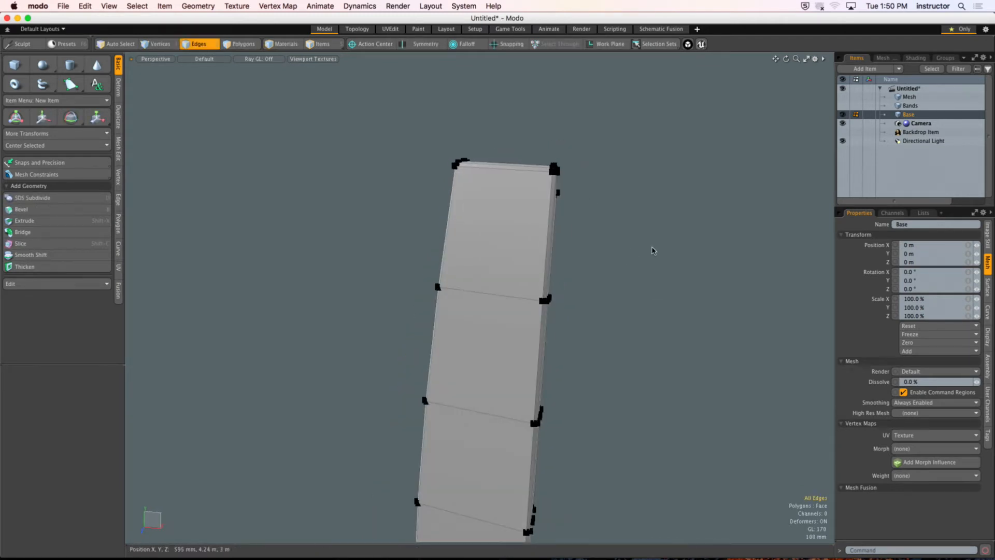
Step: Switch to item selection and make the Bands item visible again beside the plank
key("5")
left_click_drag(607, 244, 526, 248, "alt")
left_click_drag(502, 185, 412, 253, "alt")
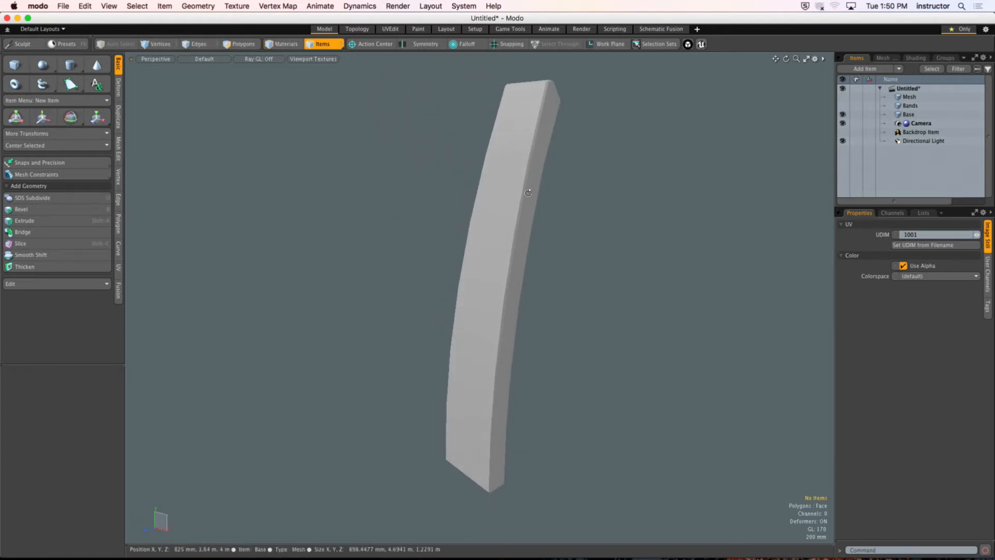
left_click_drag(528, 193, 590, 194, "alt")
left_click(842, 106)
left_click_drag(697, 182, 428, 205, "ctrl+alt")
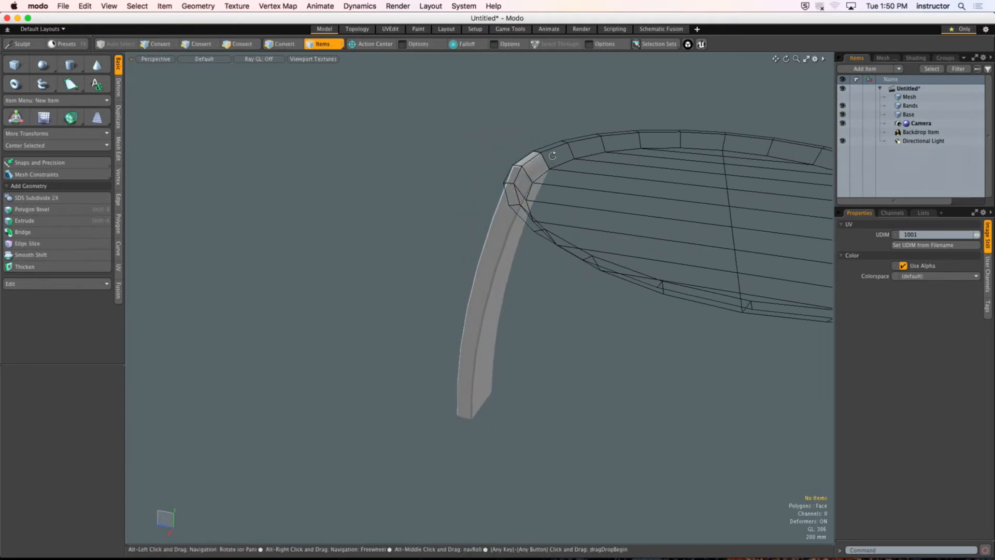
left_click_drag(552, 155, 553, 191, "ctrl+alt")
Step: Delete the inner and top rim polygon loops from the Bands item, keeping the flat lid
left_click(910, 105)
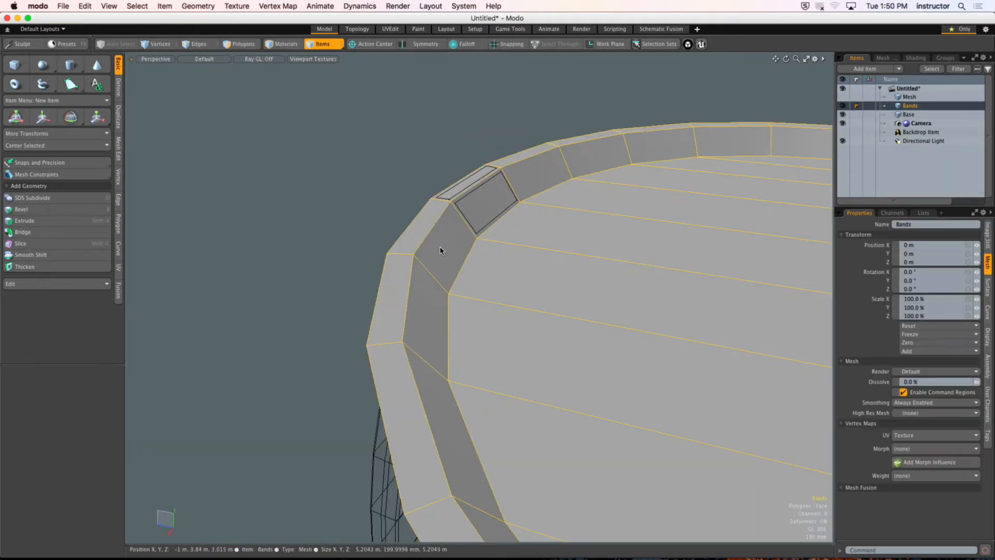
key("3")
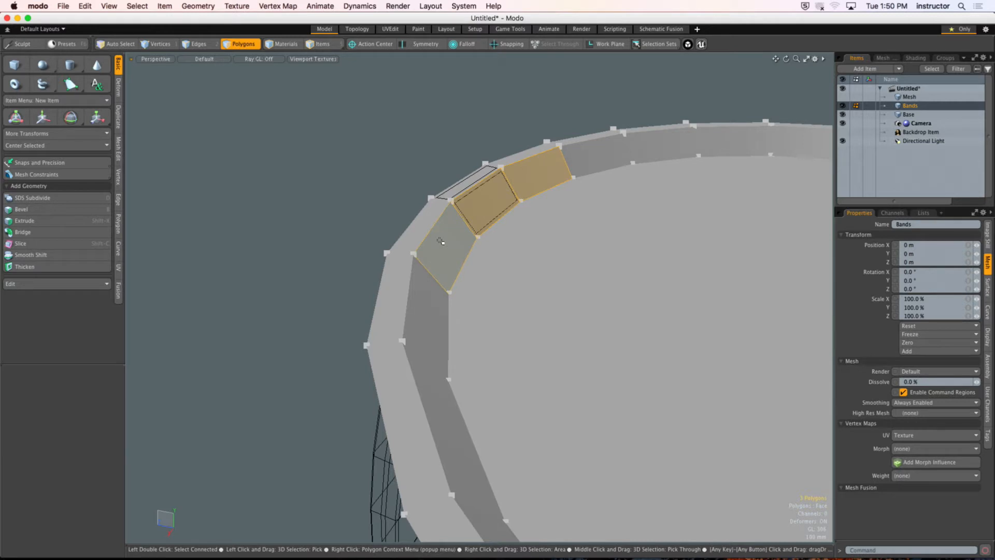
left_click_drag(418, 230, 482, 166)
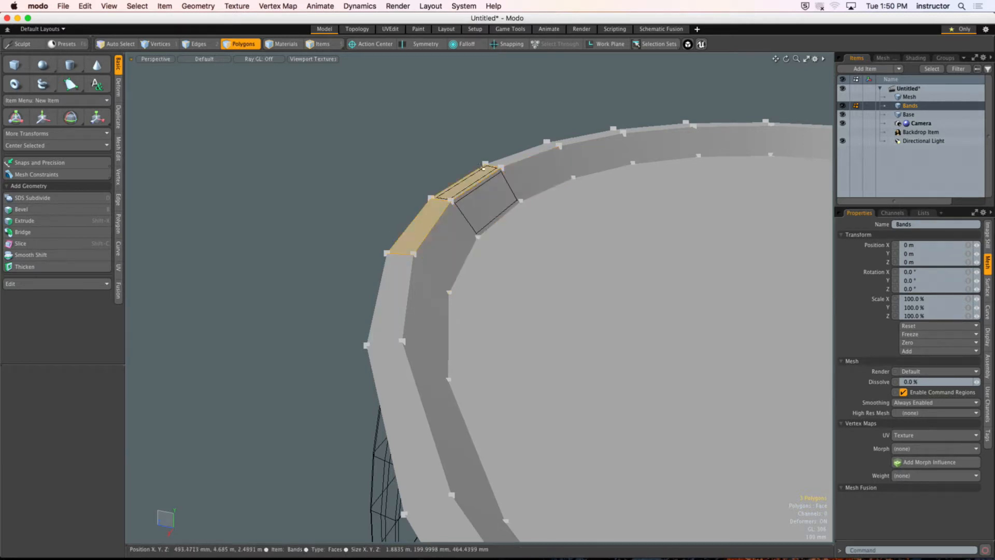
key("shift+Up")
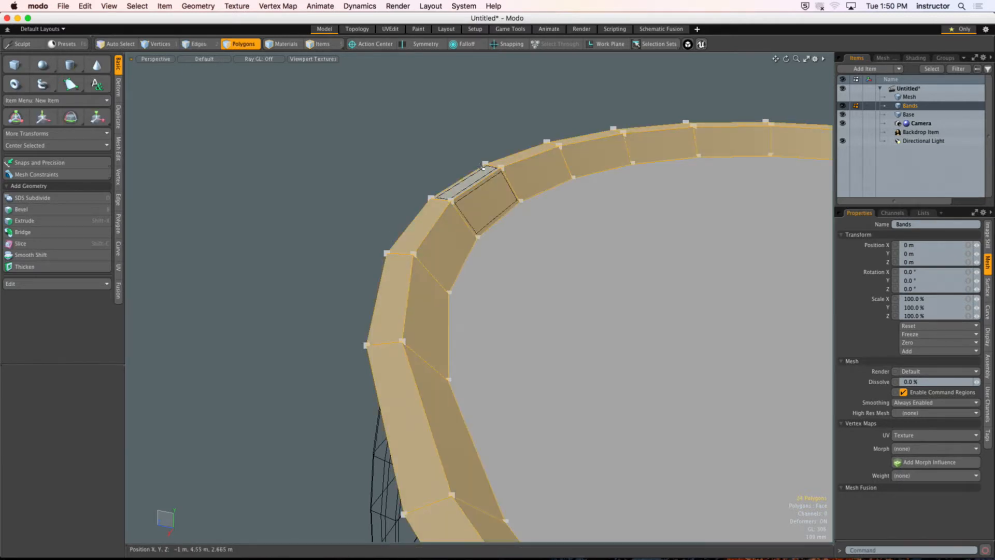
key("Delete")
Step: Make the Base item active and inspect the bevelled plank's connected polygons from several sides
left_click_drag(482, 167, 832, 117, "alt")
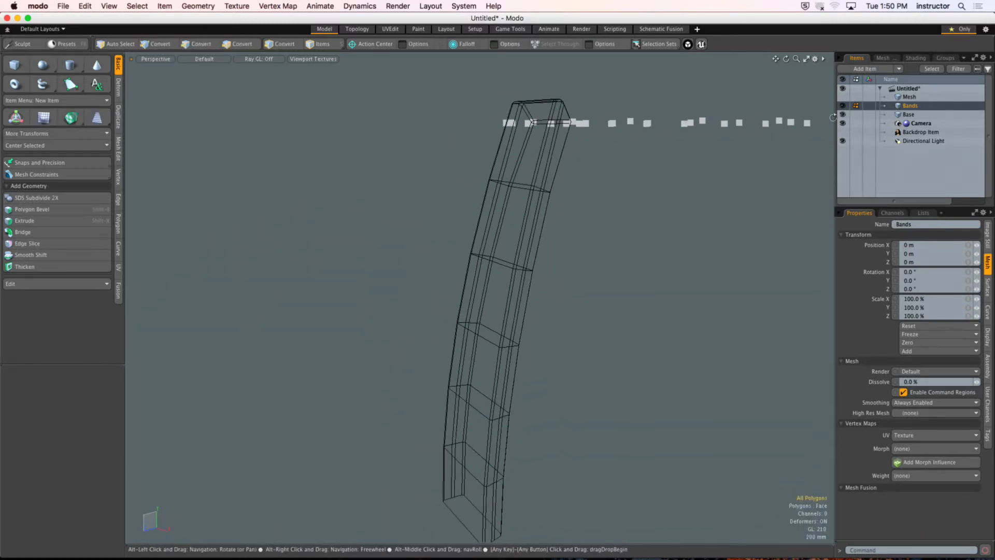
left_click(895, 120)
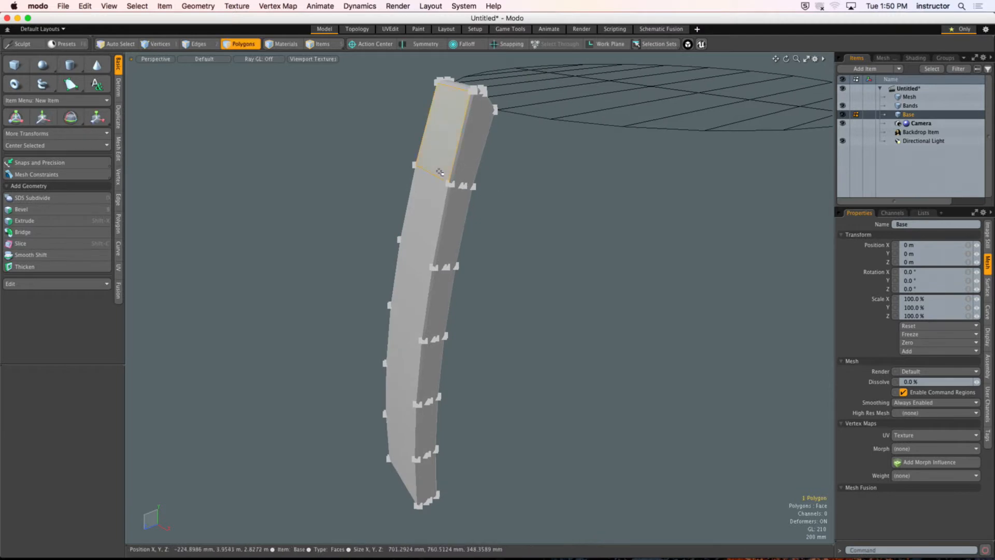
double_click(435, 167)
left_click(330, 157)
left_click_drag(331, 158, 402, 170, "alt")
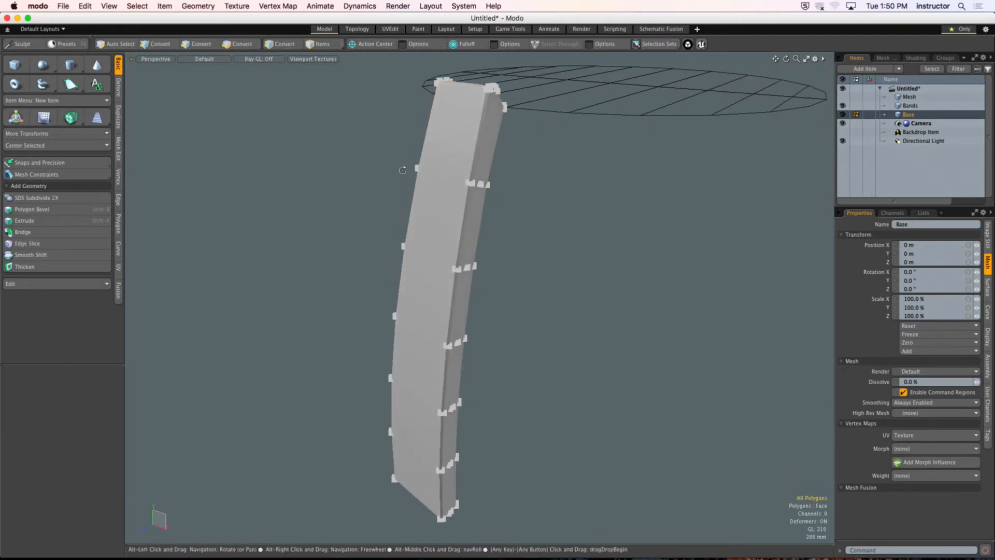
double_click(456, 164)
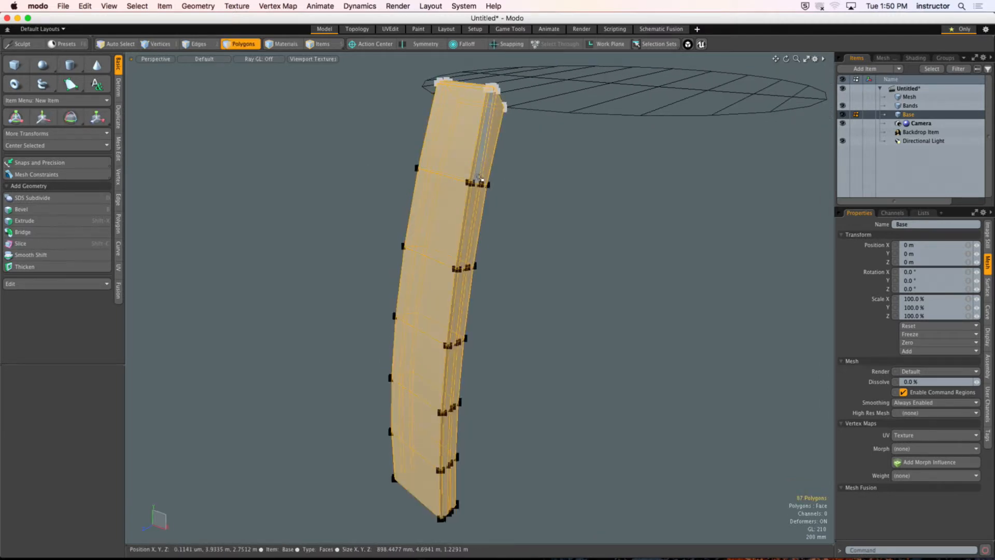
left_click(553, 190)
left_click_drag(554, 190, 498, 185, "alt")
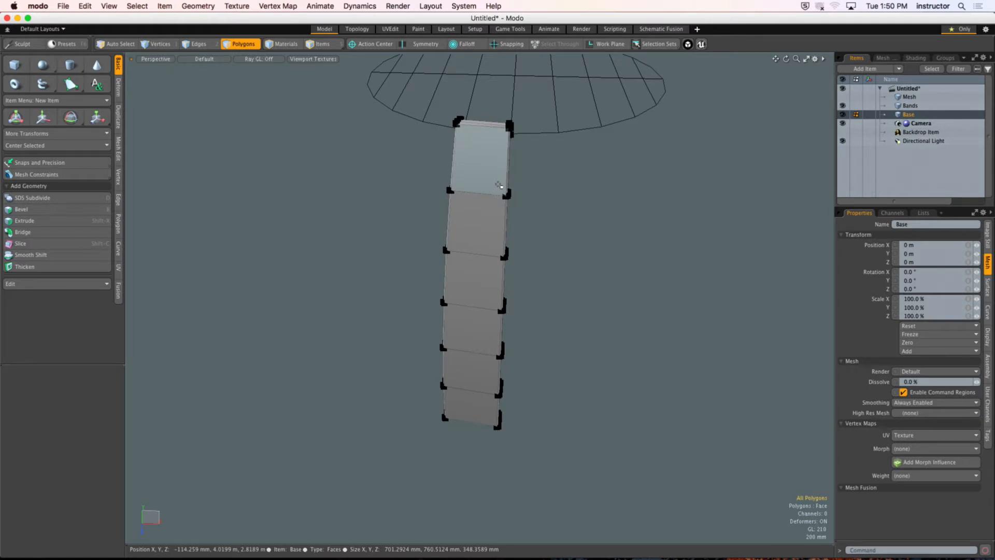
double_click(471, 180)
Step: Set the active meshes' vertex display to In Vertex Mode so points are hidden in polygon mode
left_click_drag(521, 186, 511, 208, "alt")
left_click(521, 211)
key("o")
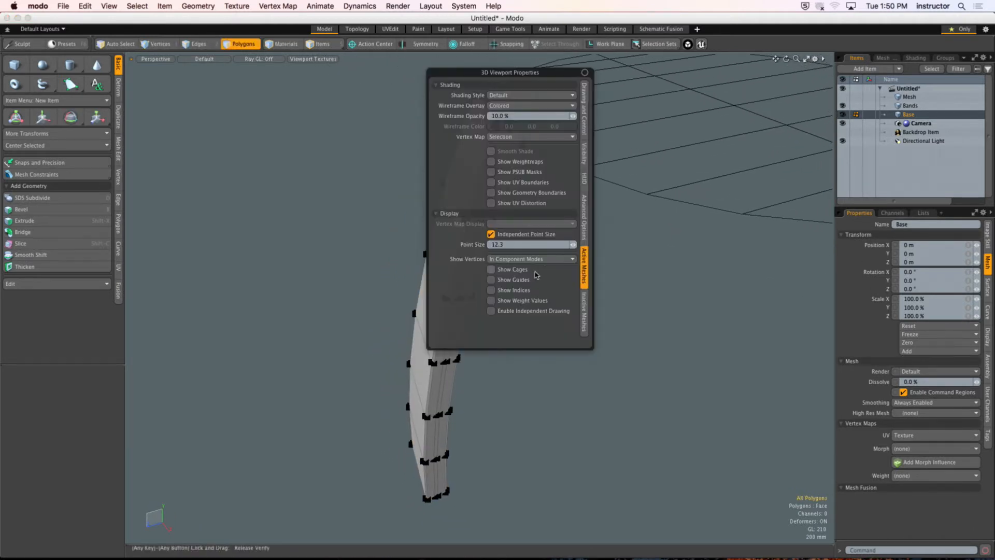
left_click(522, 259)
left_click(523, 265)
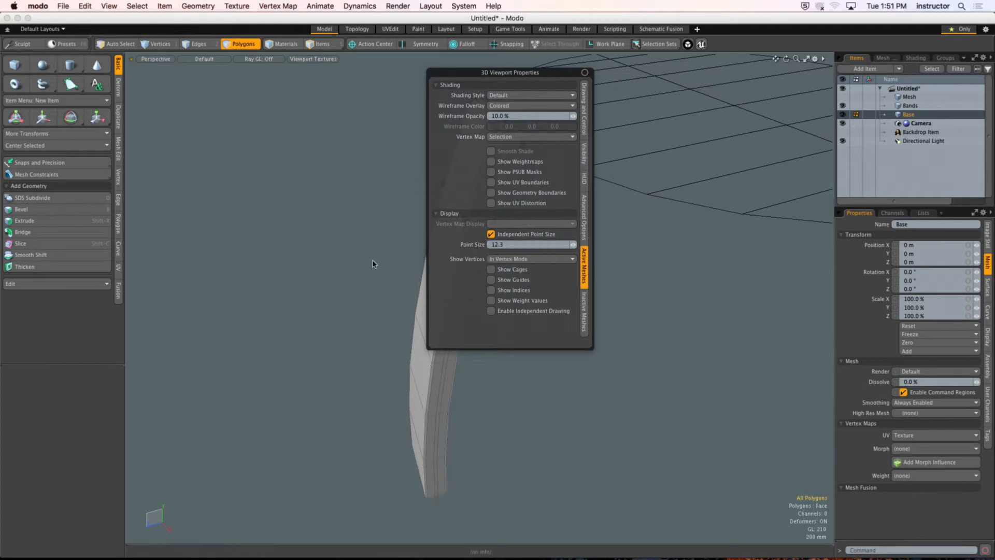
left_click_drag(373, 171, 578, 127, "alt")
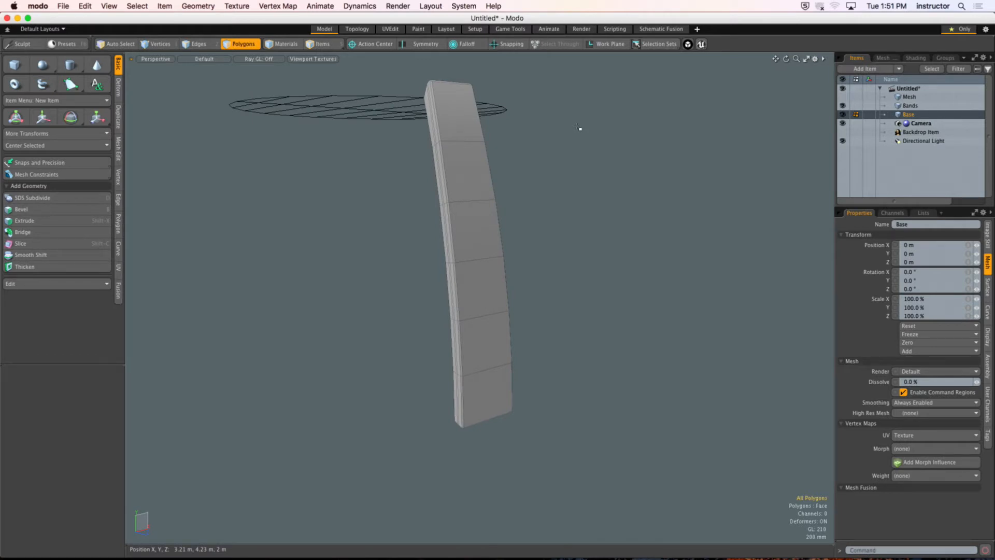
Step: Select all connected polygons of the bevelled plank and set the action center to Origin
left_click_drag(503, 149, 429, 268, "alt")
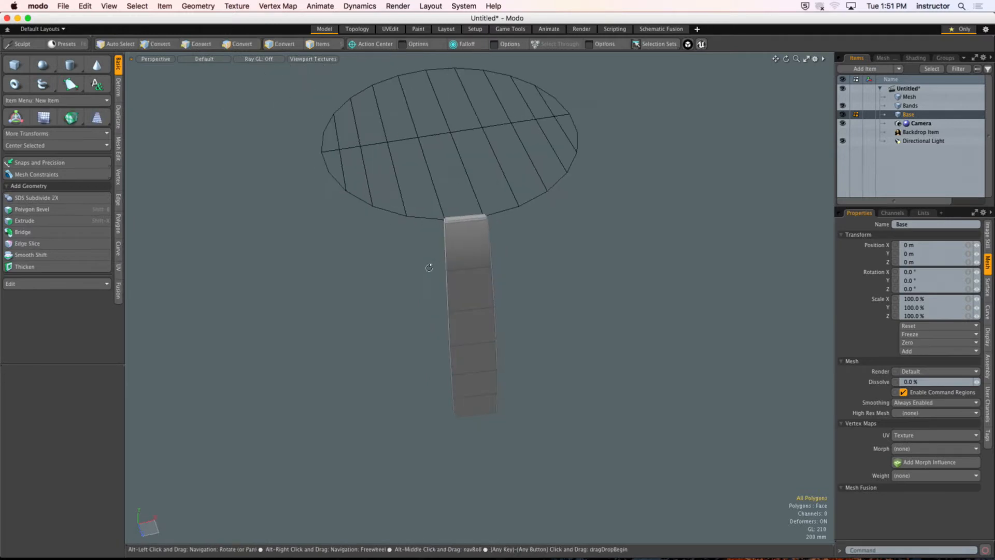
double_click(460, 245)
left_click_drag(461, 245, 444, 223, "alt")
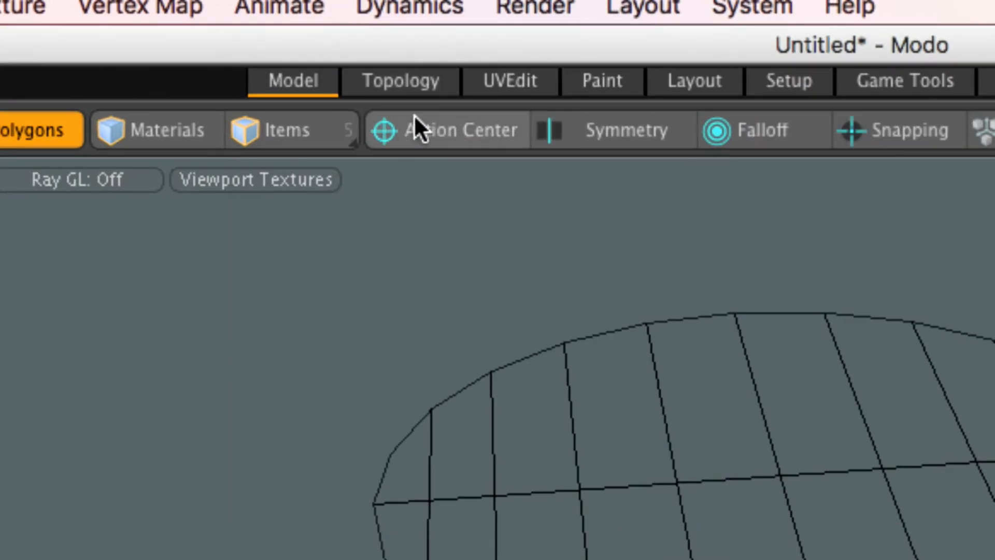
left_click(456, 130)
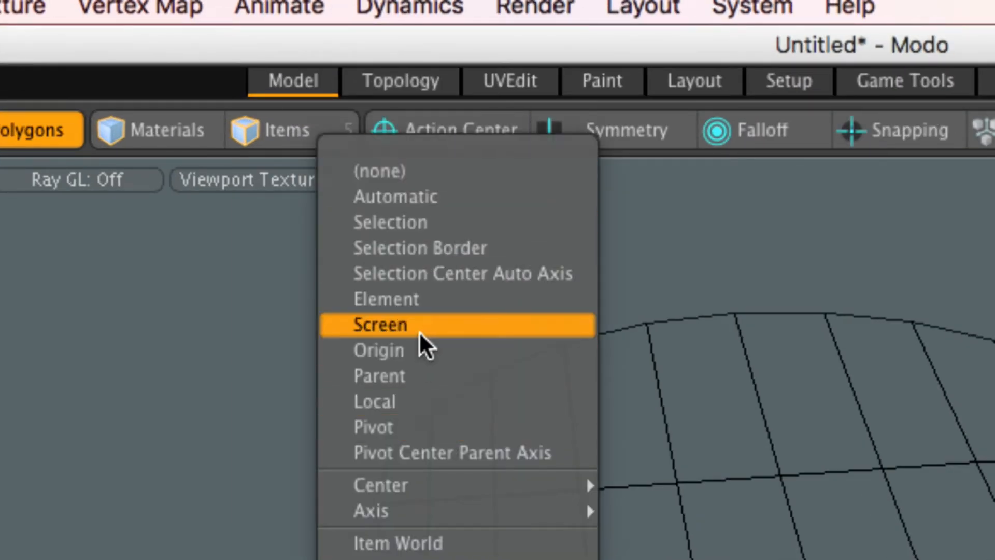
left_click(419, 352)
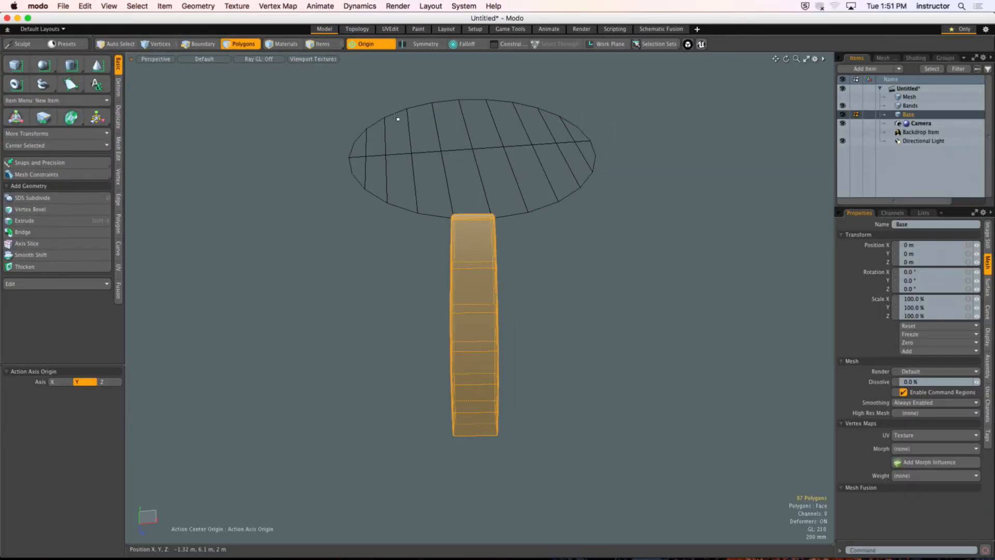
Step: Create a radial array of the selected plank with a count of 24 around the Y axis
left_click(119, 117)
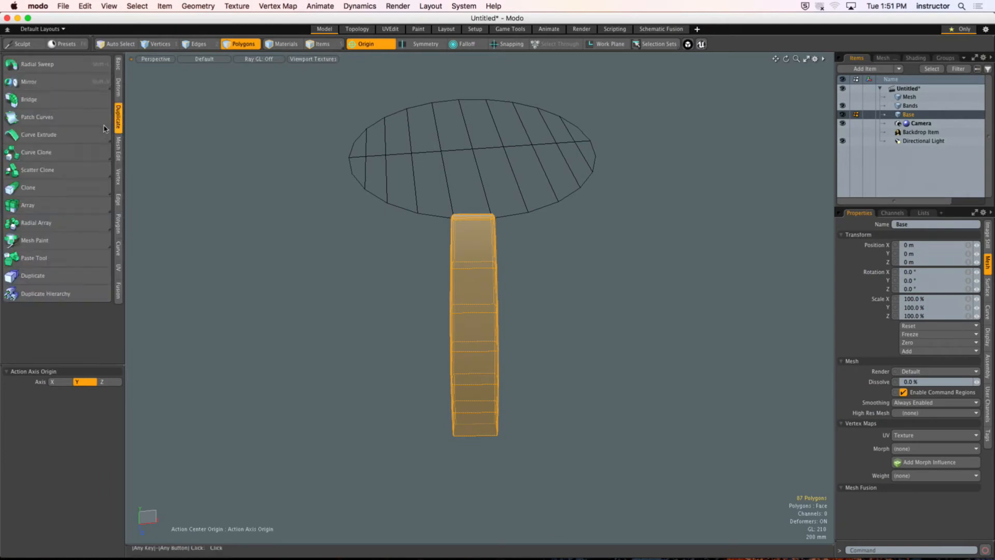
left_click(47, 222)
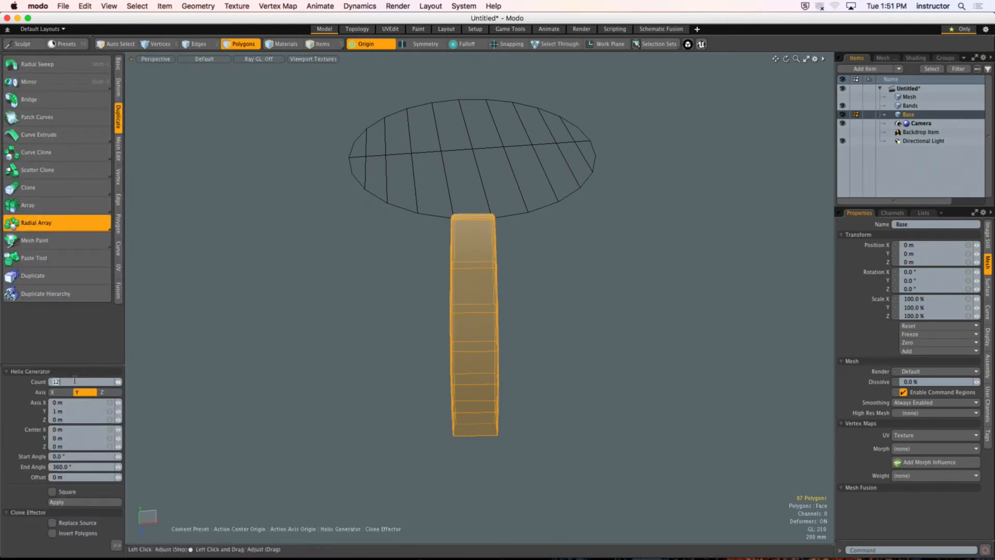
left_click(431, 287)
key("q")
left_click(639, 137)
Step: Examine the bevelled seams between the arrayed planks around the barrel's upper rim
scroll(523, 228, "up", 5)
left_click_drag(523, 228, 515, 204, "alt")
scroll(513, 205, "up", 5)
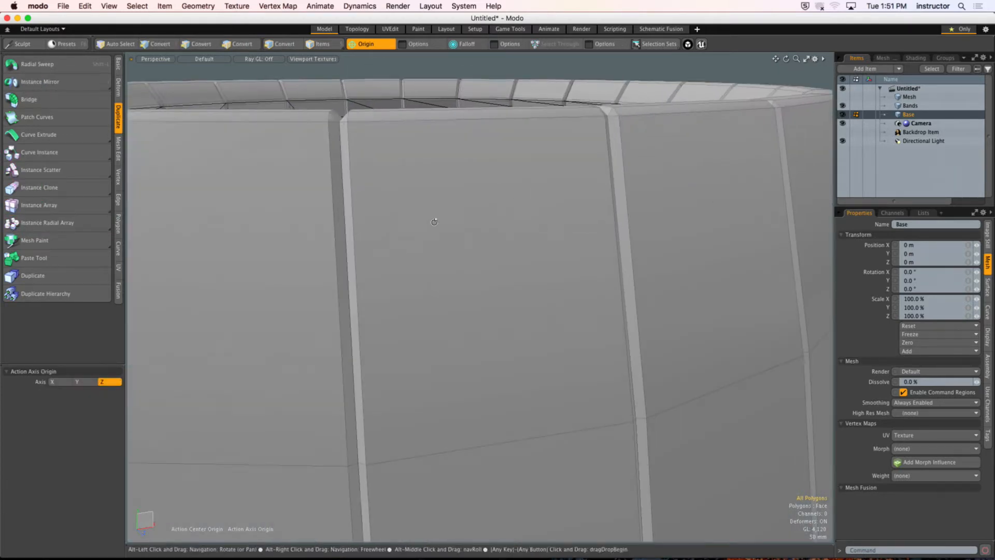
left_click_drag(435, 222, 446, 191, "alt")
scroll(431, 237, "down", 5)
left_click(448, 191)
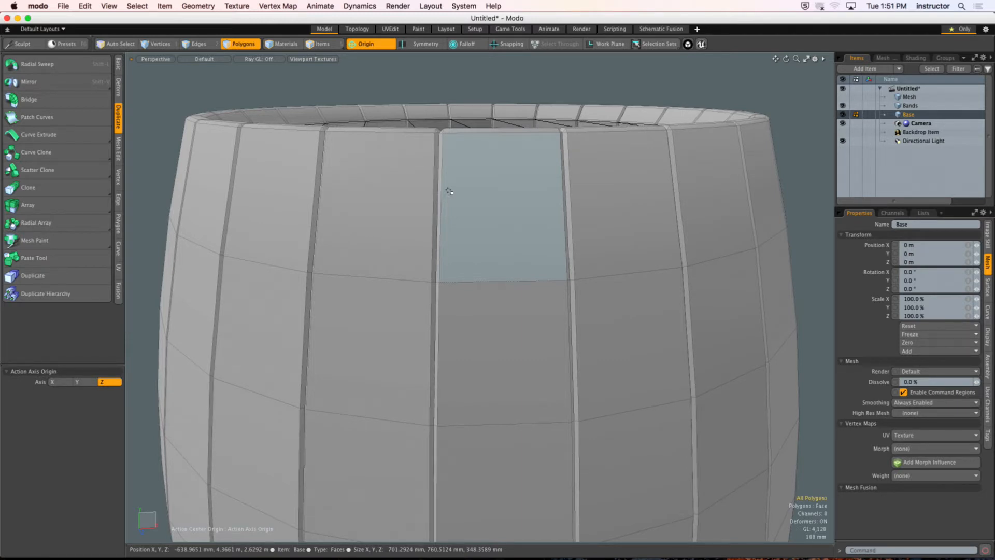
left_click_drag(478, 167, 457, 195, "alt")
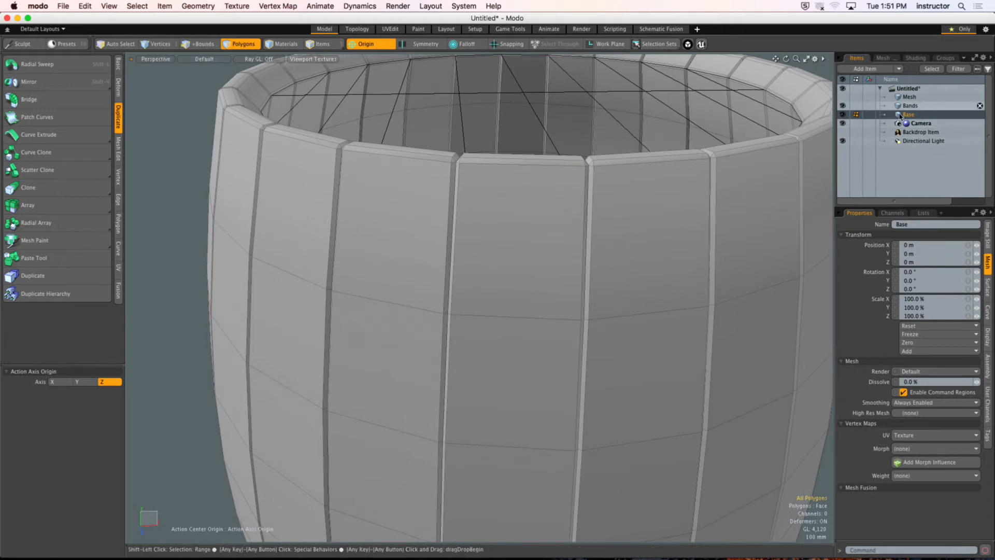
Step: Make Bands active together with Base and inspect how the lid meets the rim and the planks' bevelled edges
left_click(929, 106, "shift")
left_click_drag(361, 139, 493, 216, "alt")
double_click(473, 217)
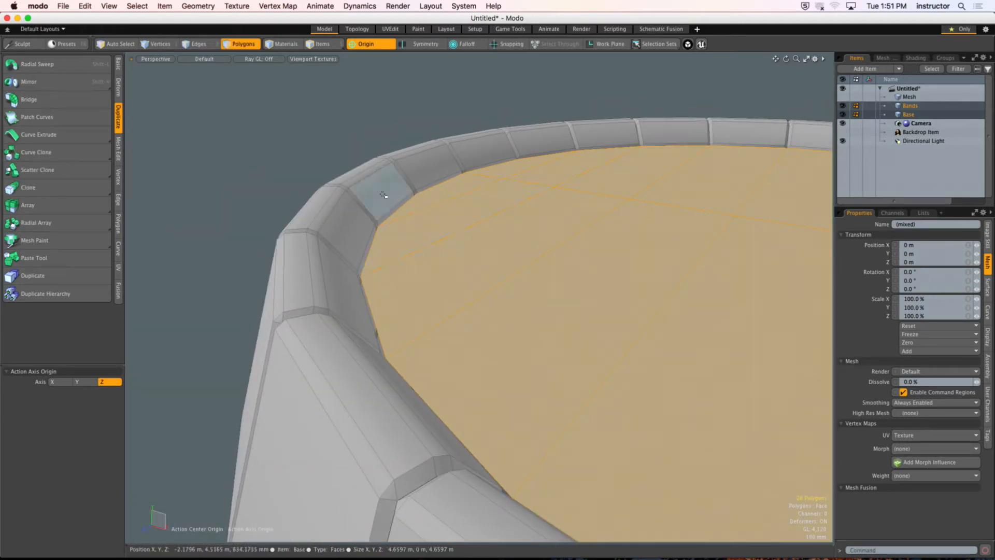
left_click_drag(366, 190, 311, 293, "alt")
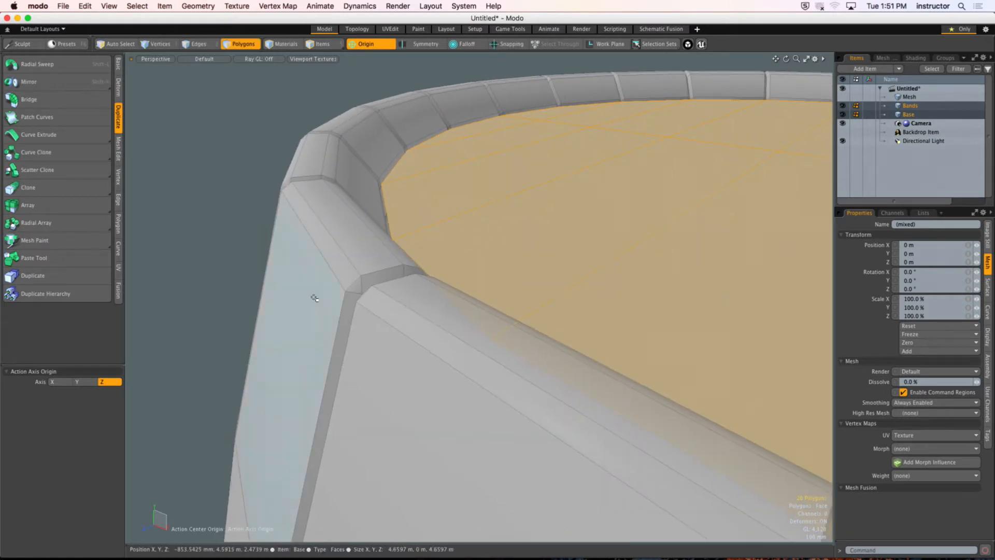
left_click(328, 264)
left_click_drag(363, 249, 624, 199, "ctrl+alt")
left_click_drag(641, 78, 636, 78)
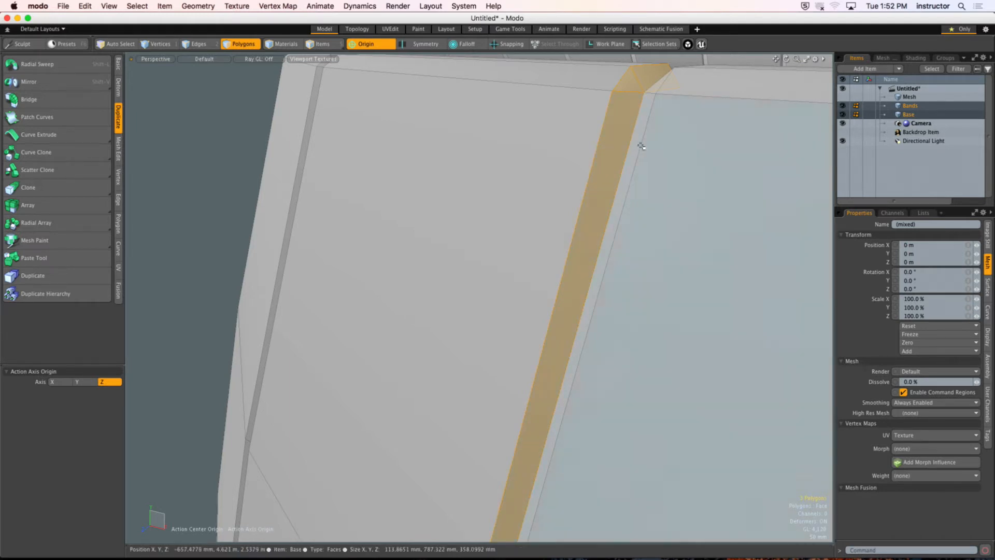
left_click_drag(609, 171, 596, 218, "ctrl+alt")
Step: Undo the radial array of planks and clear the polygon selection
left_click(787, 195)
key("l")
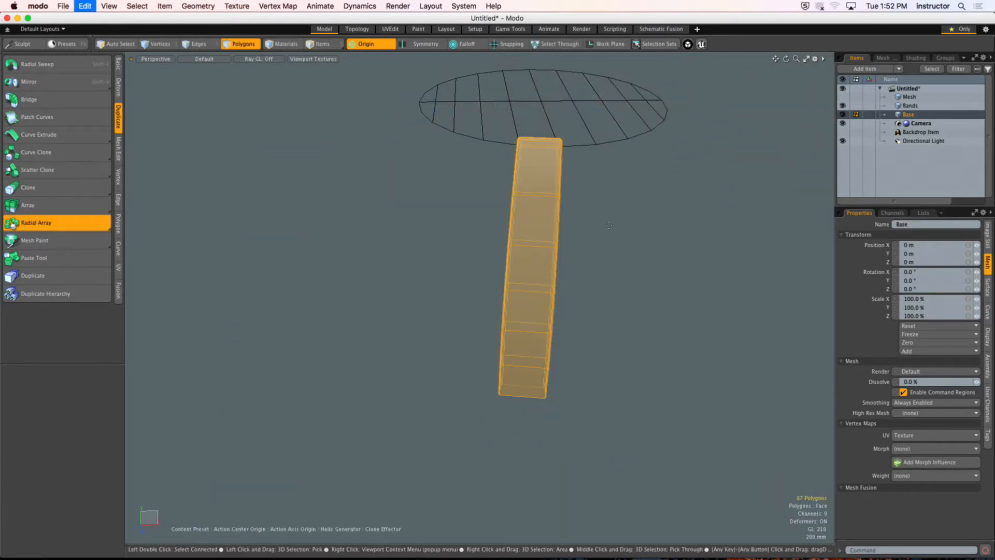
key("space")
Step: Select the polygons along one long side of the single plank, leaving out the outer bevel strip
left_click_drag(594, 234, 567, 148, "alt")
left_click_drag(540, 273, 539, 203, "alt+shift")
left_click_drag(441, 316, 489, 332, "shift")
left_click_drag(490, 350, 522, 202, "alt+shift")
left_click_drag(421, 391, 456, 395, "shift")
left_click_drag(456, 397, 474, 379, "alt+shift")
scroll(464, 333, "down", 3)
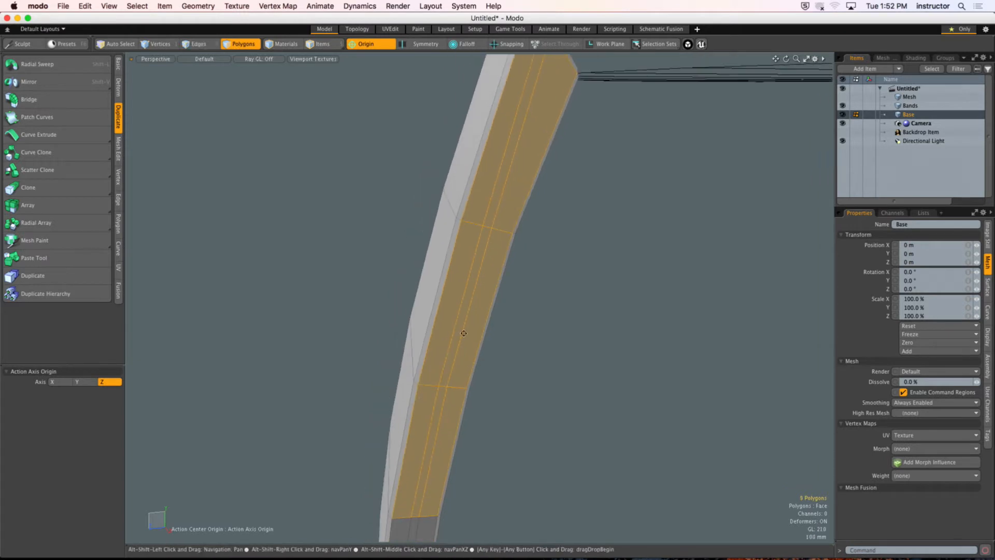
left_click_drag(464, 333, 518, 158, "alt")
left_click_drag(482, 235, 502, 242, "shift")
left_click_drag(445, 346, 490, 257, "alt+shift")
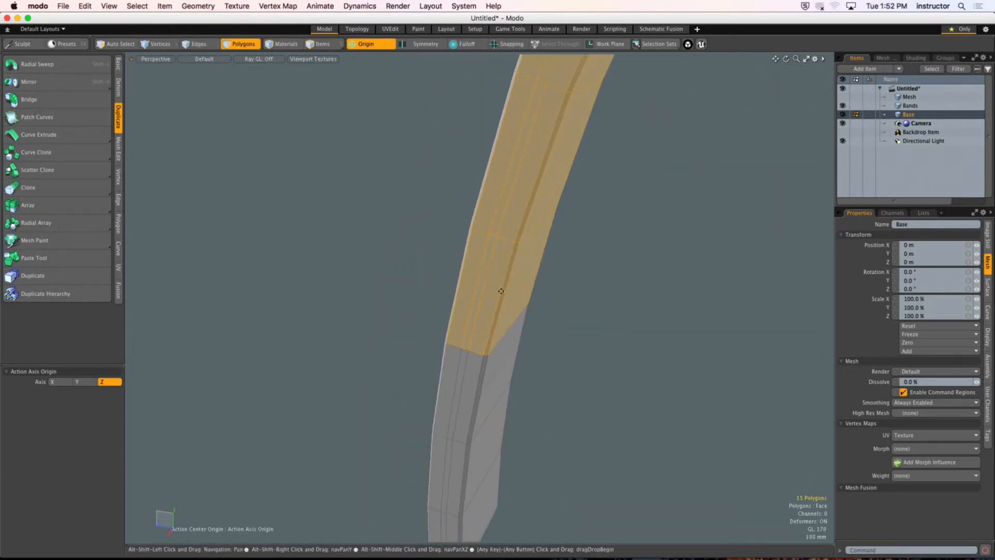
left_click_drag(501, 291, 527, 217, "alt+shift")
mouse_move(525, 288)
left_mouse_down("alt")
mouse_move(469, 333)
mouse_move(496, 316)
left_mouse_up("alt")
Step: Add the matching polygons along the plank's opposite long side to the selection, keeping the outer bevel strip unselected
mouse_move(477, 383)
left_mouse_down("shift")
mouse_move(515, 377)
mouse_move(461, 320)
mouse_move(462, 304)
mouse_move(518, 269)
mouse_move(535, 182)
mouse_move(426, 194)
left_mouse_up("shift")
left_click_drag(469, 234, 430, 238, "shift")
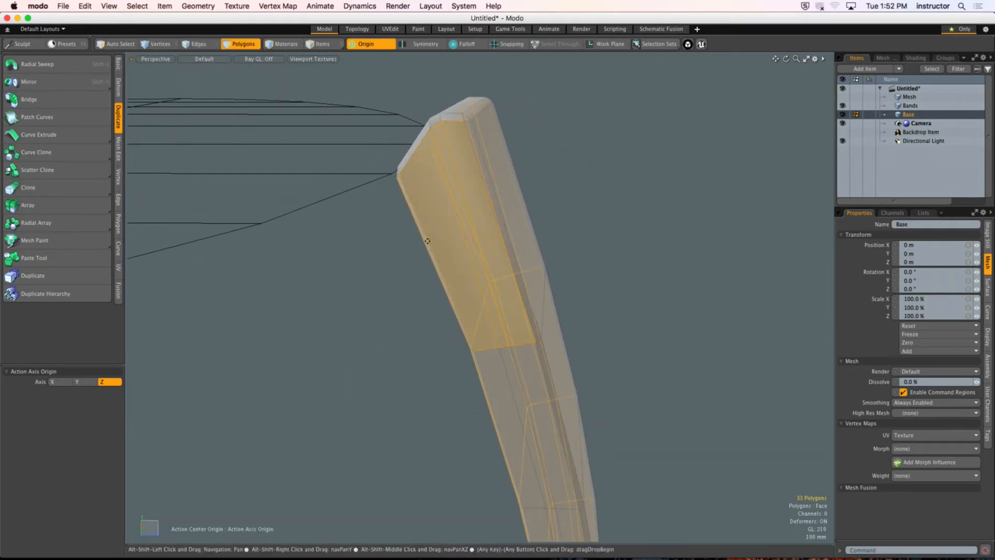
mouse_move(479, 363)
left_mouse_down("alt+shift")
mouse_move(486, 254)
mouse_move(495, 277)
mouse_move(506, 239)
mouse_move(484, 193)
mouse_move(507, 176)
mouse_move(513, 233)
mouse_move(503, 208)
mouse_move(493, 209)
left_mouse_up("alt+shift")
left_click_drag(492, 236, 455, 138, "alt+shift")
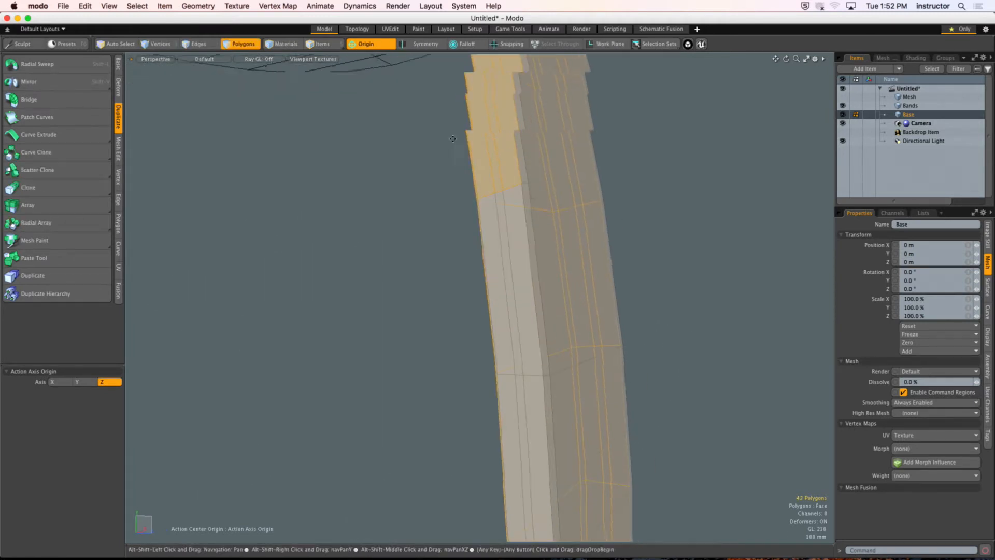
left_click_drag(489, 278, 475, 187, "alt+shift")
mouse_move(487, 203)
left_mouse_down("shift")
mouse_move(507, 211)
mouse_move(471, 114)
left_mouse_up("shift")
mouse_move(487, 217)
left_mouse_down("alt")
mouse_move(467, 220)
mouse_move(464, 231)
mouse_move(453, 139)
left_mouse_up("alt")
left_click_drag(500, 307, 468, 316, "shift")
mouse_move(465, 362)
left_mouse_down("alt+shift")
mouse_move(440, 277)
mouse_move(446, 195)
mouse_move(401, 179)
left_mouse_up("alt+shift")
Step: Add the remaining hidden back polygons and delete the selection, keeping the outer face, its bevels and the top lip
left_click_drag(431, 266, 578, 282, "alt")
left_click_drag(511, 216, 561, 347, "alt+shift")
left_click_drag(561, 342, 235, 182, "ctrl+alt")
left_click(751, 276)
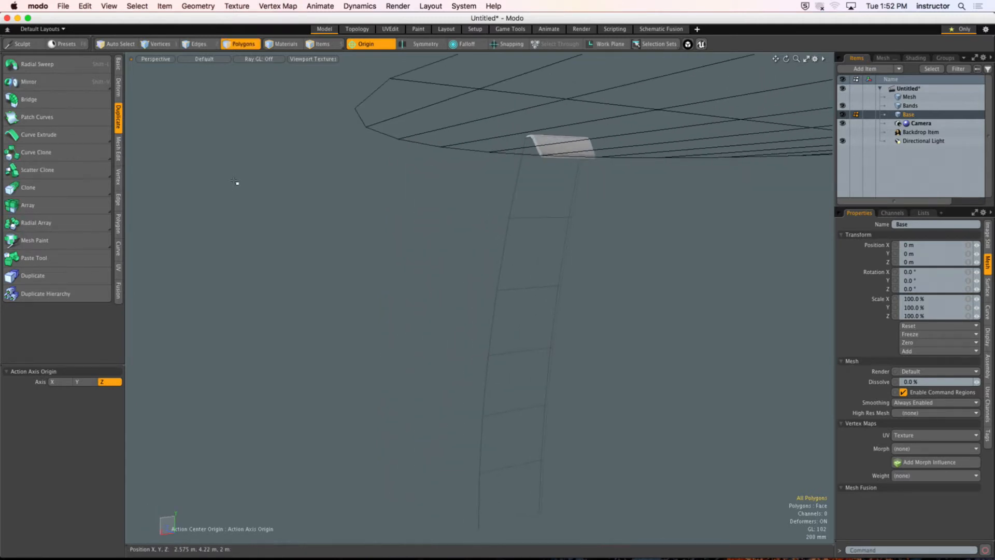
Step: Examine the small corner polygons at the trimmed plank's top end and inner lip near the lid
left_click_drag(235, 181, 592, 250, "alt")
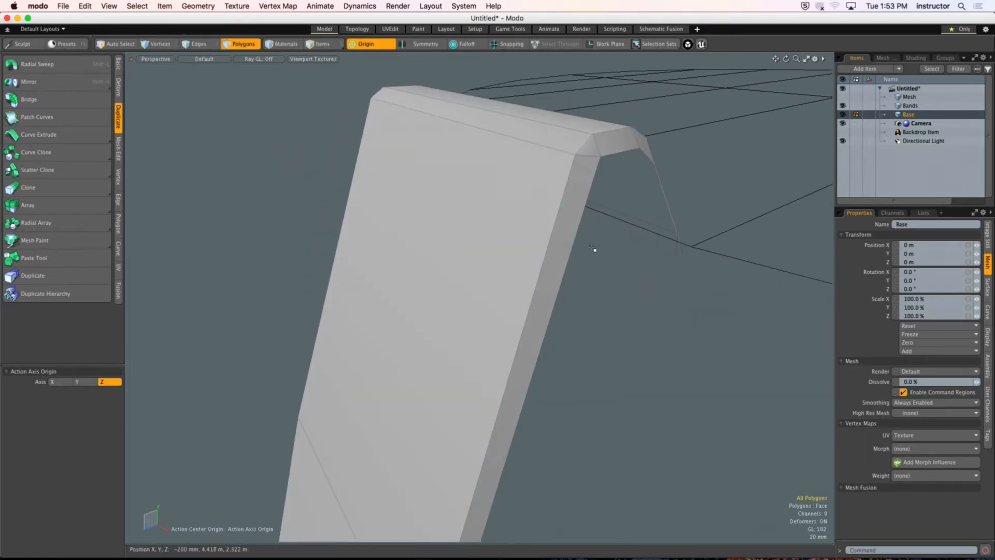
left_click(602, 152)
left_click_drag(602, 151, 646, 295, "alt")
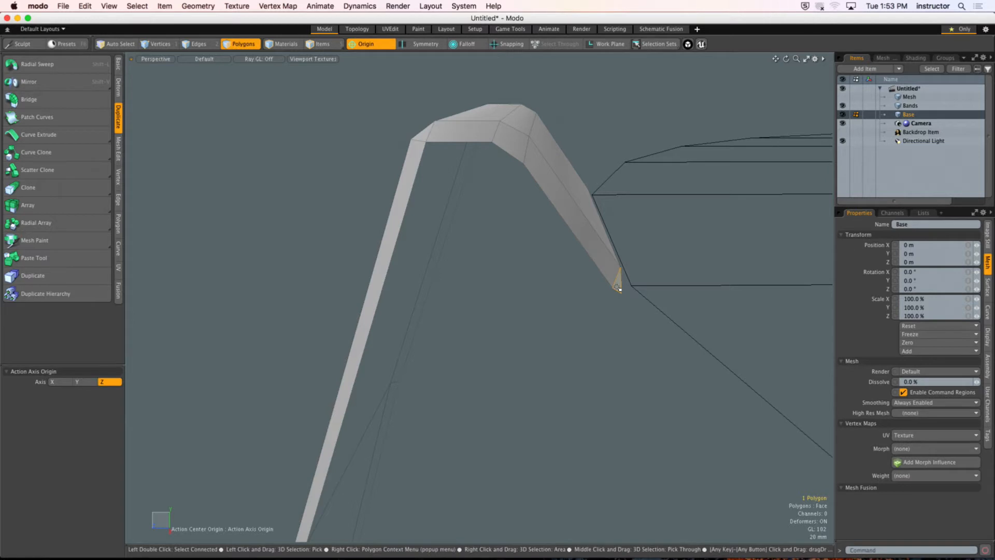
left_click_drag(651, 224, 492, 253, "alt")
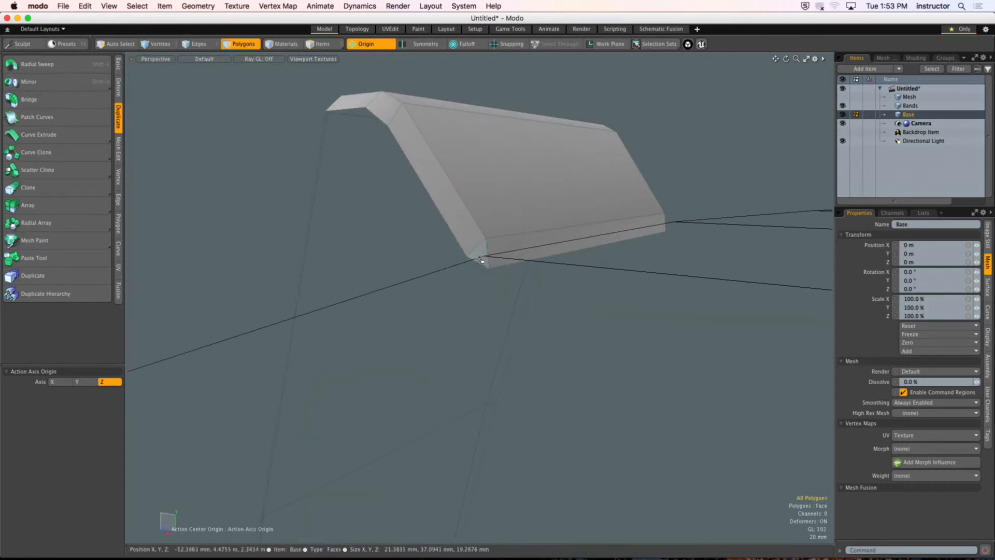
left_click_drag(555, 246, 442, 262, "alt")
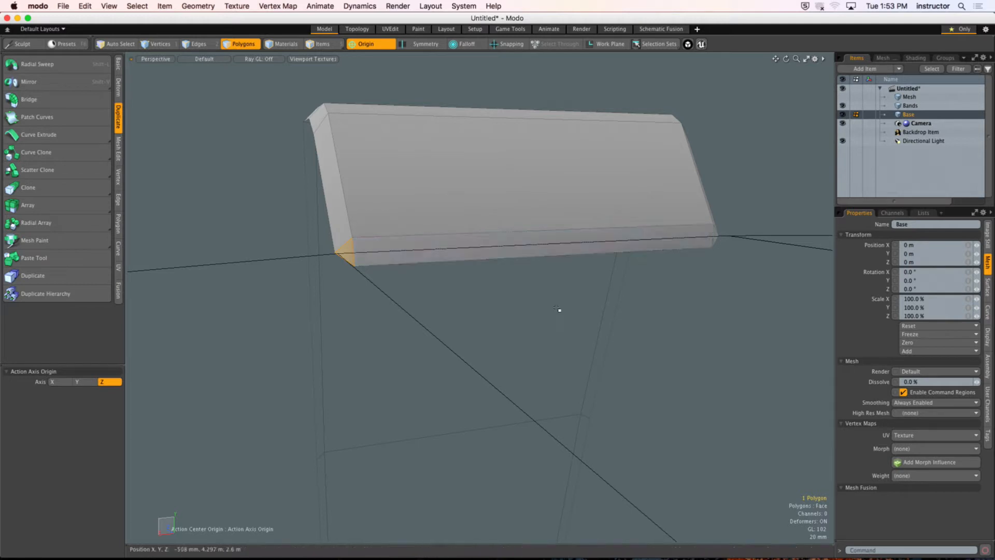
left_click_drag(560, 309, 501, 290, "alt")
left_click_drag(513, 241, 499, 271, "alt")
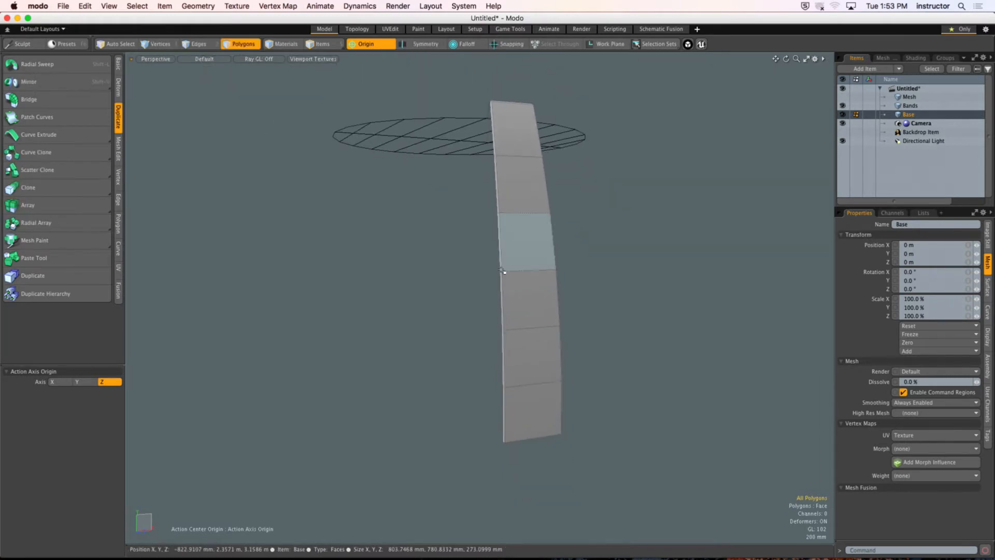
Step: Select the whole trimmed plank and mirror it across the Y axis about the origin
double_click(504, 116)
left_click_drag(454, 211, 499, 235, "alt")
double_click(499, 235)
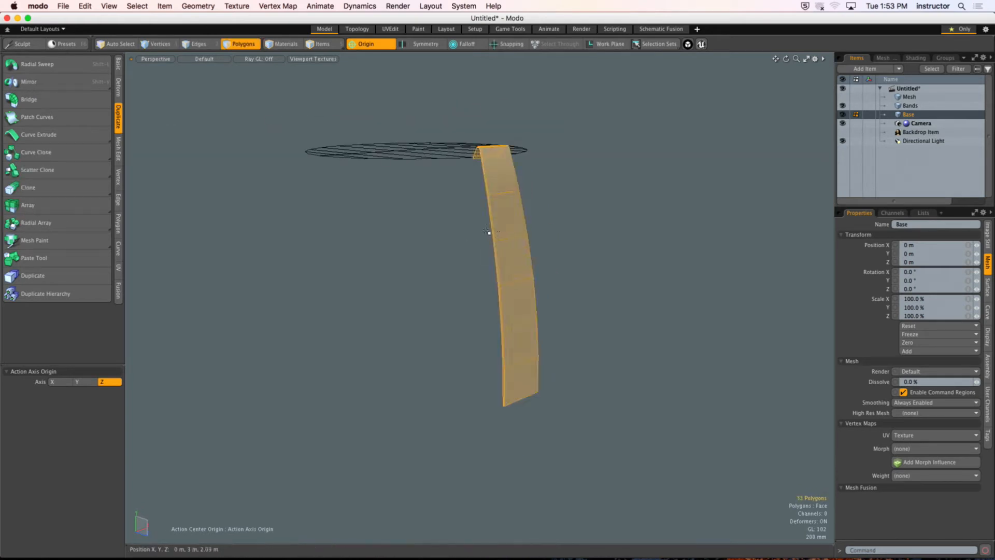
scroll(352, 98, "down", 1)
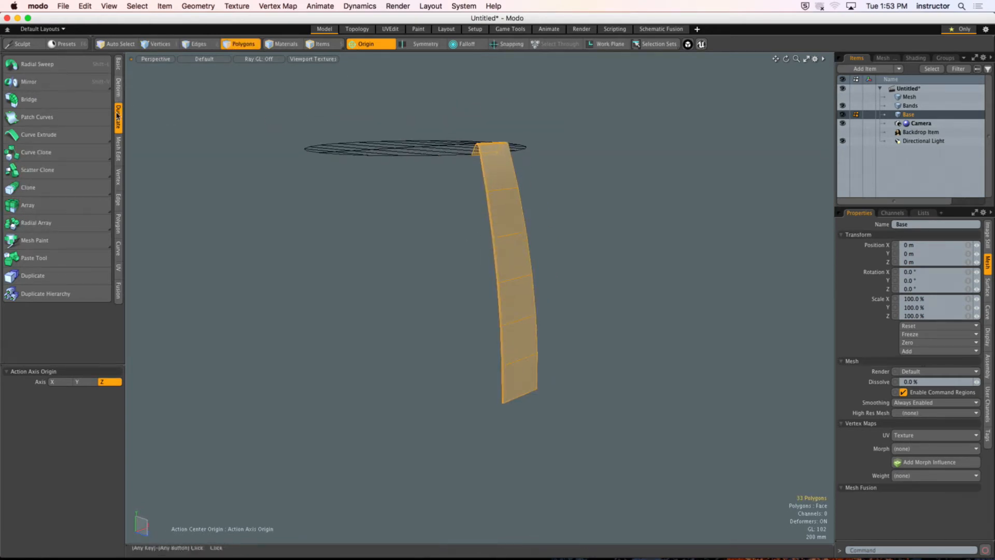
left_click(66, 83)
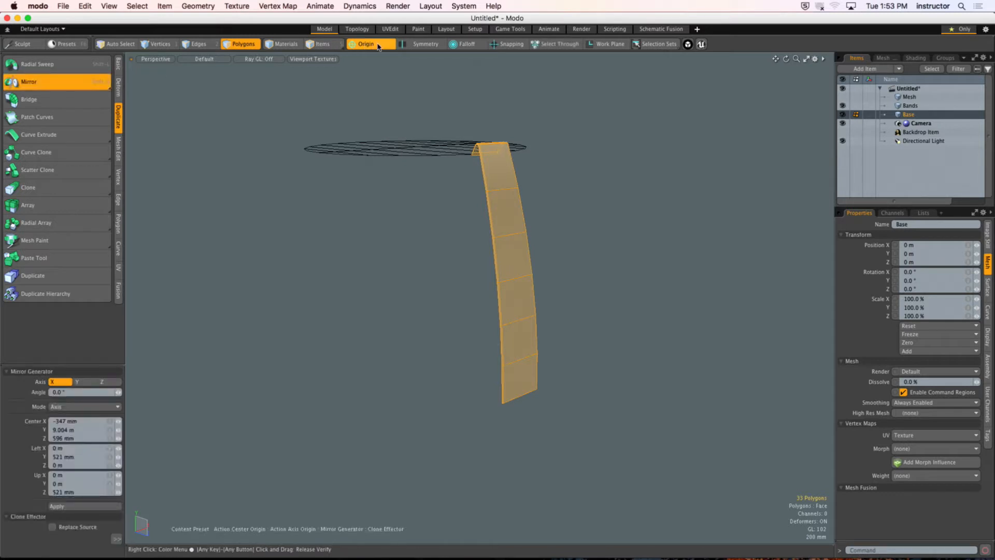
left_click_drag(378, 114, 338, 107, "alt+shift")
left_click(315, 306)
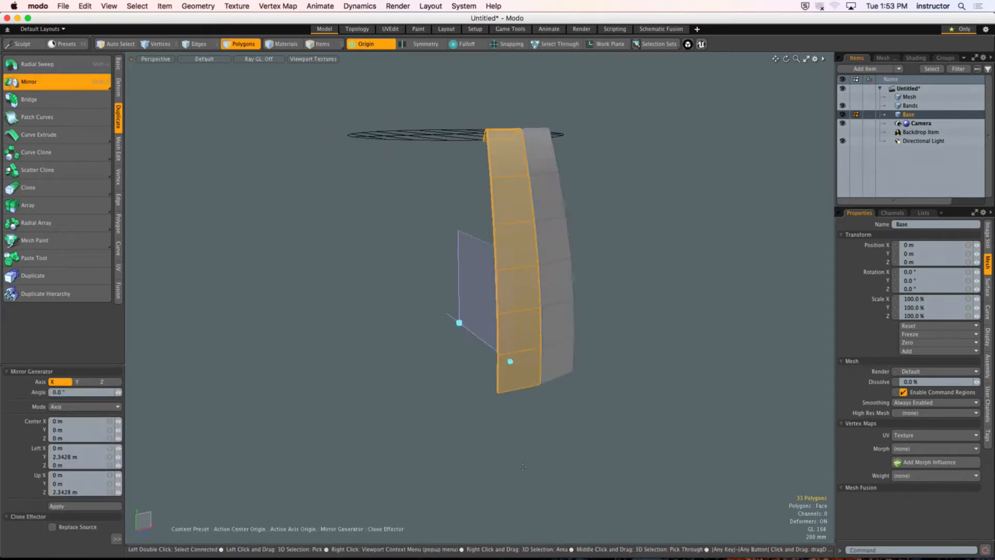
left_click(77, 382)
left_click_drag(458, 394, 513, 332, "alt+shift")
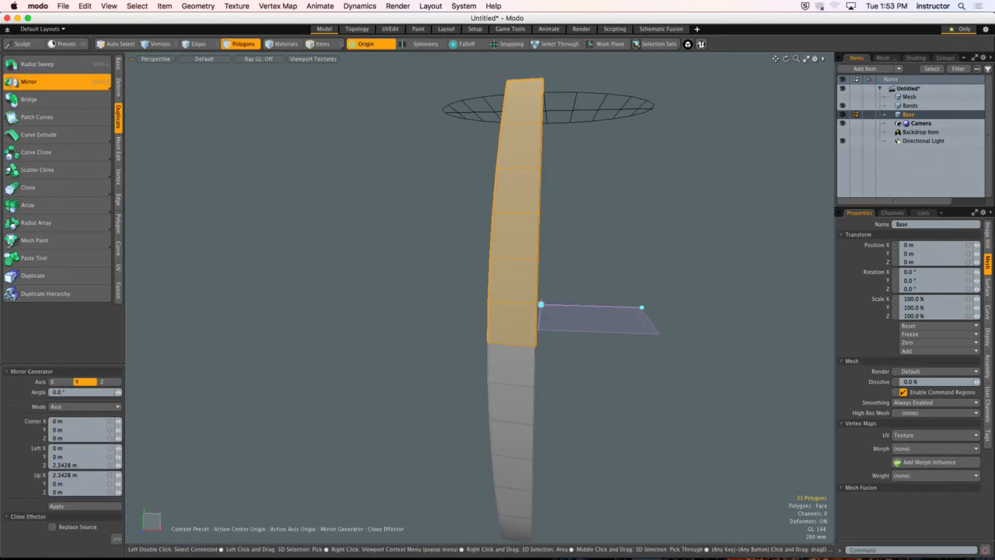
key("space")
Step: Select the full connected stave to check that the halves join, and reset the action center to none
left_click(524, 294)
double_click(524, 294)
left_click_drag(498, 298, 600, 300, "alt")
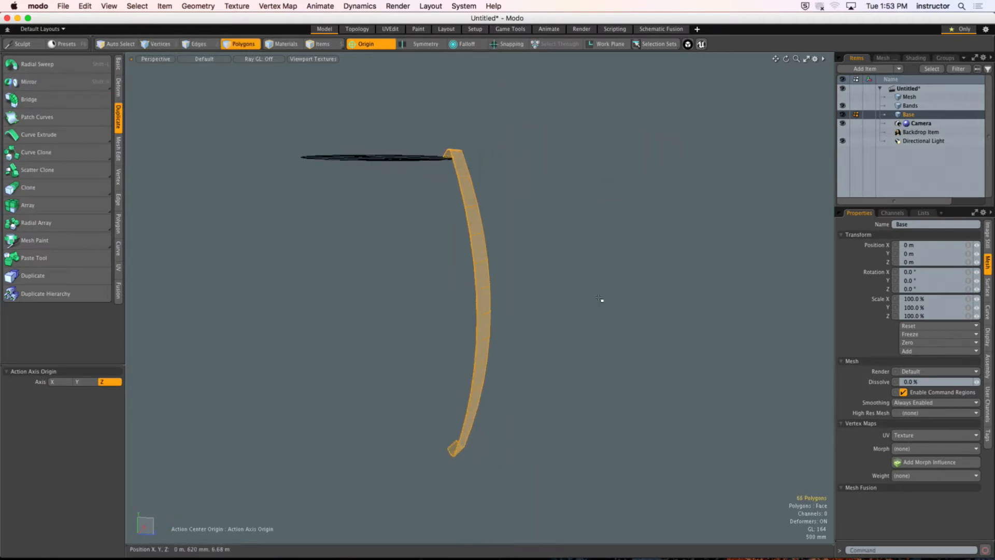
left_click(370, 43)
left_click(362, 53)
Step: Open the UV editing workspace and rename the Texture UV map as Wine Barrel
left_click(390, 29)
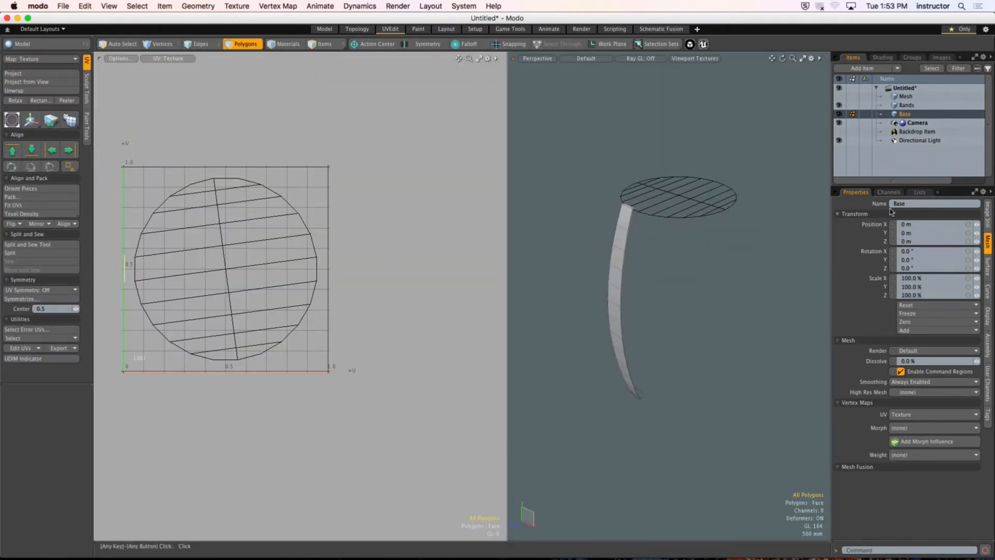
left_click(839, 223)
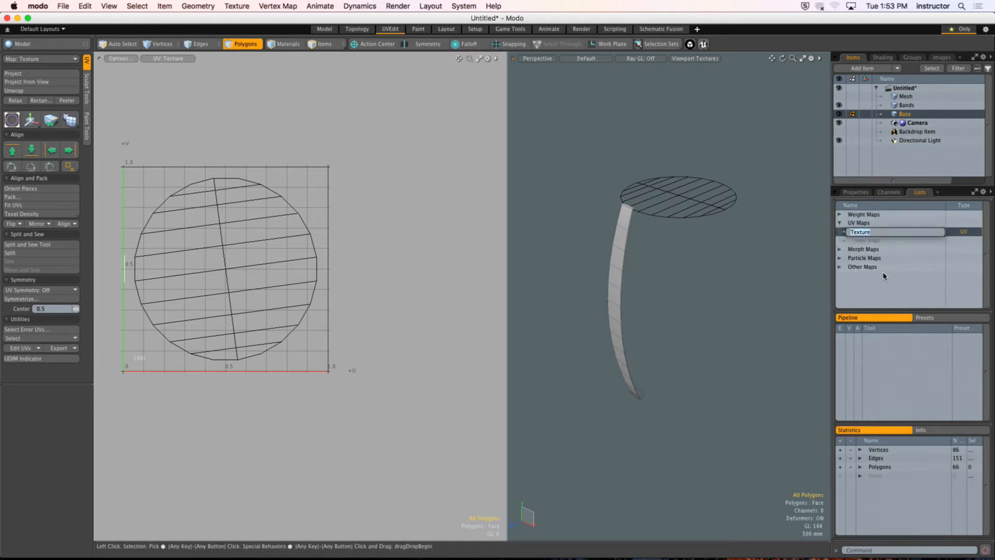
type("Wine Barrel")
key("Return")
scroll(662, 260, "up", 4)
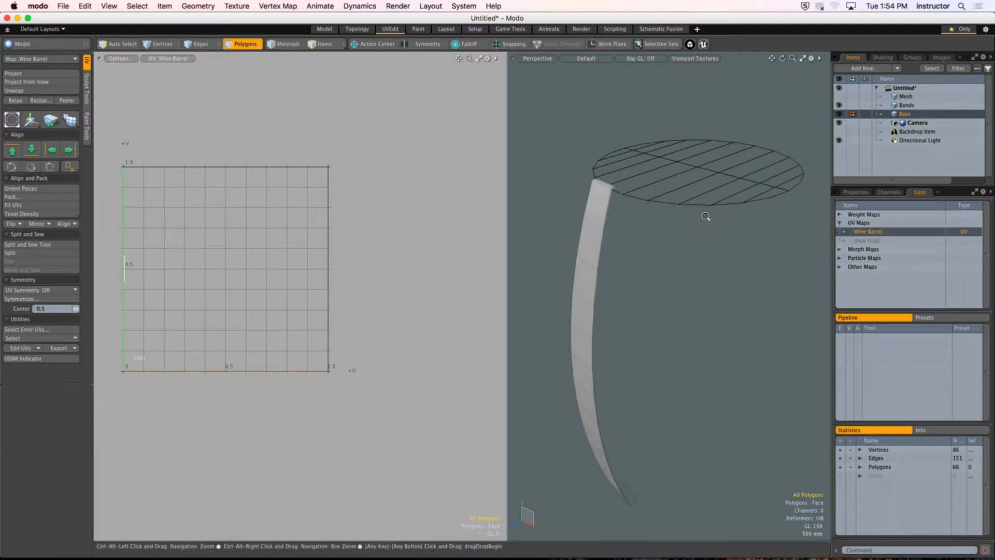
Step: Hide the Bands mesh and examine the stave's top end and outer face from several angles
left_click(839, 105)
left_click_drag(610, 235, 612, 205, "alt")
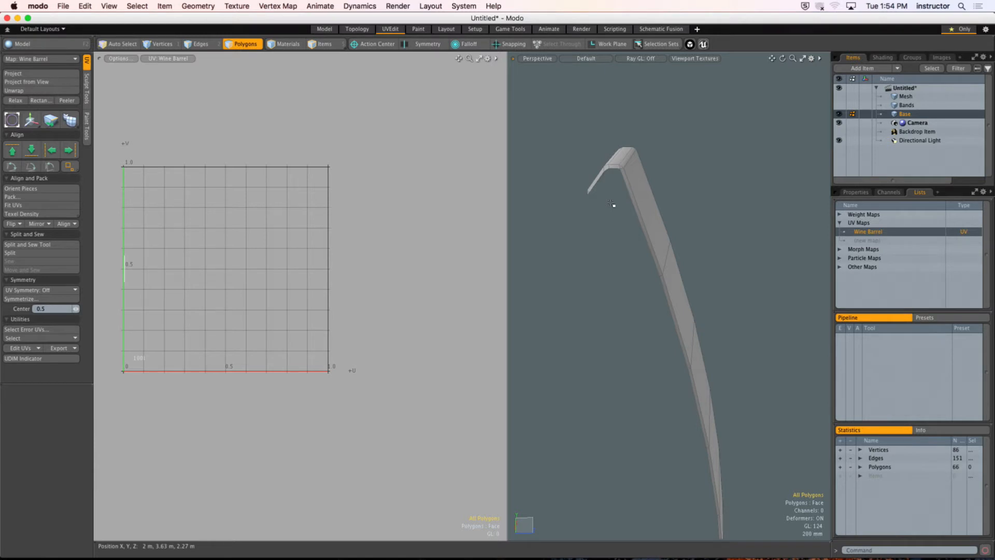
left_click_drag(612, 204, 589, 161, "alt")
left_click(589, 162)
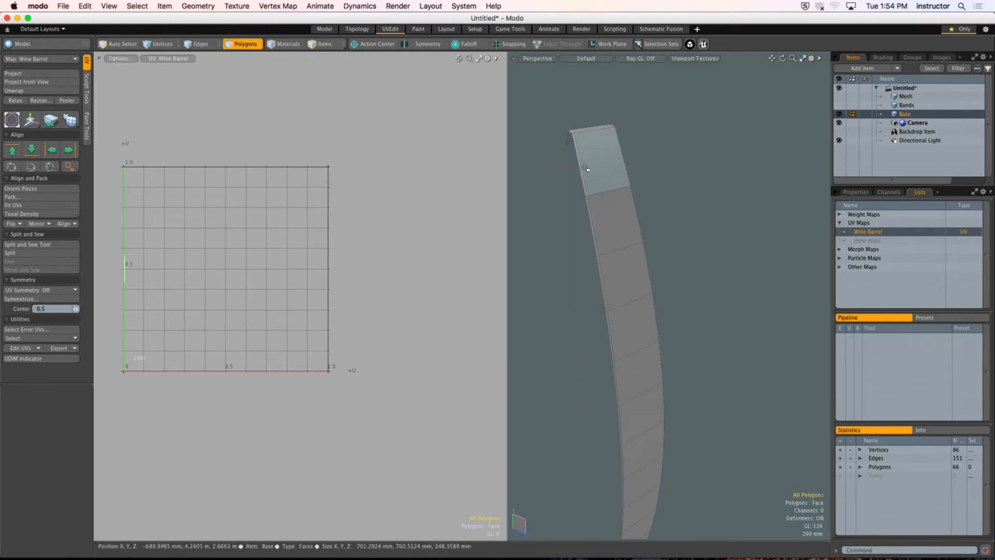
left_click(576, 177)
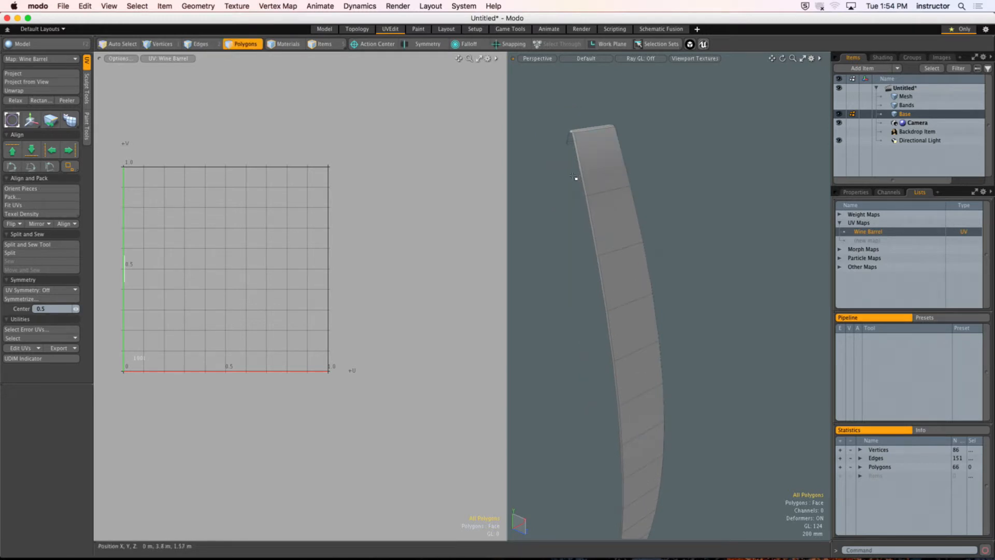
left_click_drag(599, 182, 603, 156, "alt+shift")
scroll(622, 195, "down", 2)
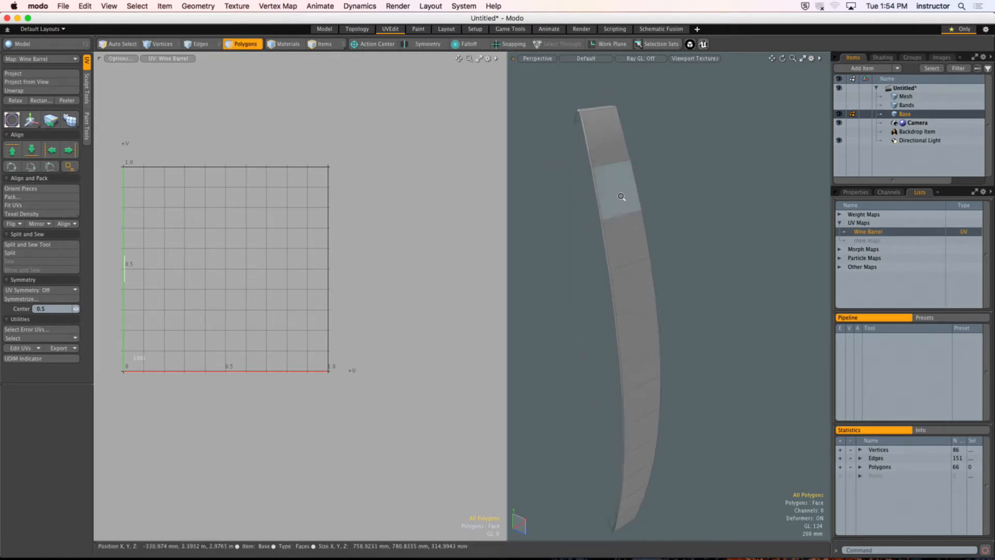
Step: Select the polygons along the stave's long outer face to review which faces form the main UV piece
left_click_drag(622, 196, 605, 184, "alt+shift")
mouse_move(595, 138)
left_mouse_down()
mouse_move(622, 247)
mouse_move(634, 407)
mouse_move(608, 309)
left_mouse_up()
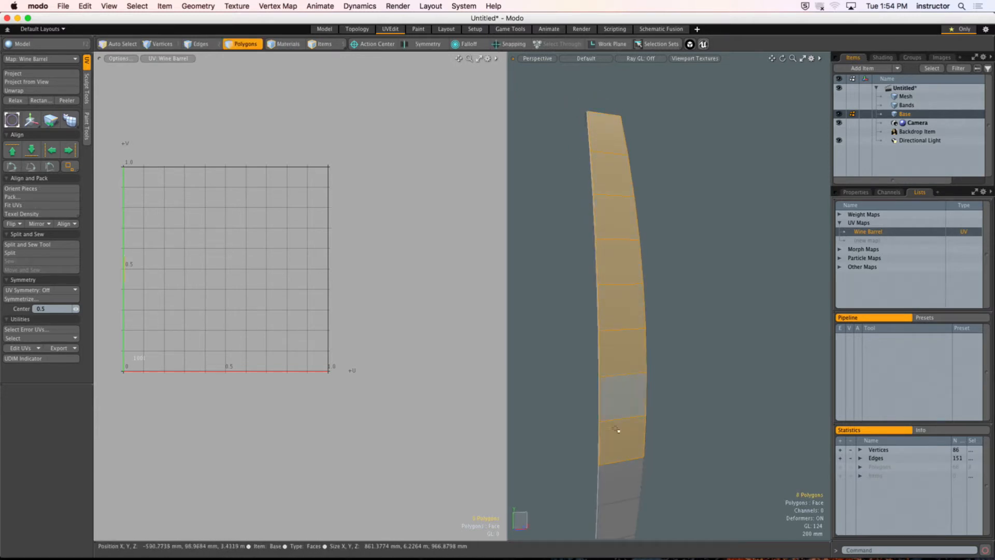
left_click_drag(615, 426, 611, 202, "alt+shift")
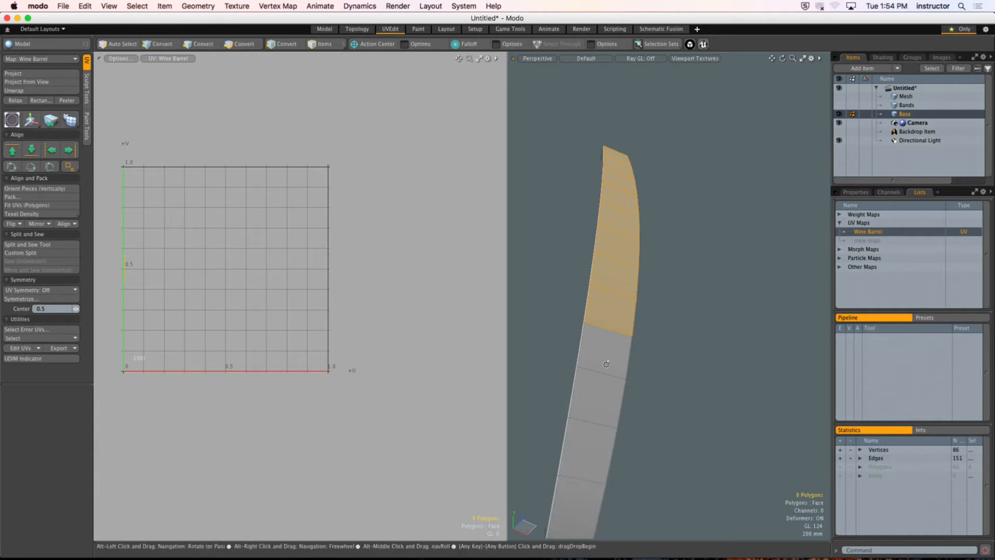
mouse_move(606, 362)
left_mouse_down("alt")
mouse_move(610, 294)
mouse_move(567, 471)
mouse_move(631, 188)
mouse_move(615, 315)
left_mouse_up("alt")
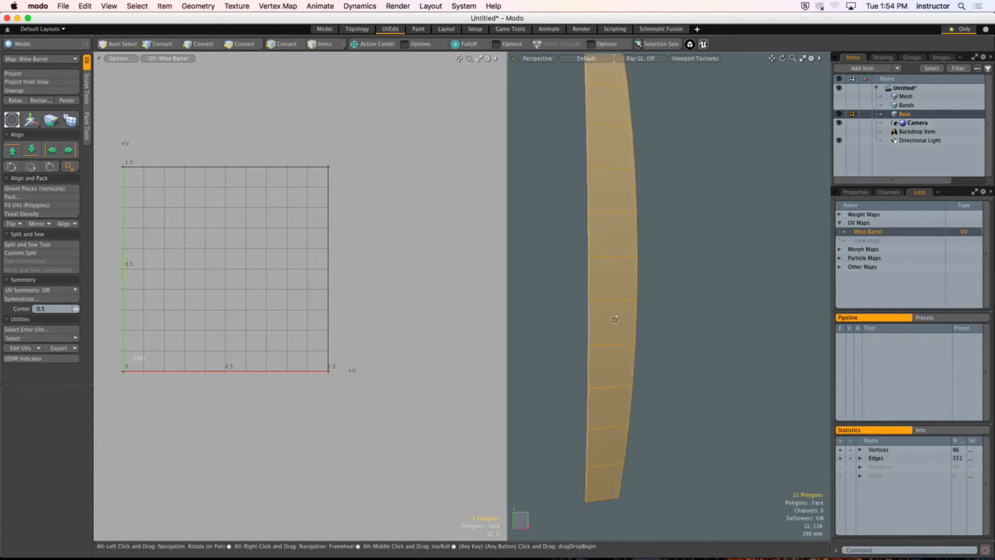
mouse_move(606, 161)
left_mouse_down("alt+shift")
mouse_move(606, 231)
mouse_move(619, 285)
left_mouse_up("alt+shift")
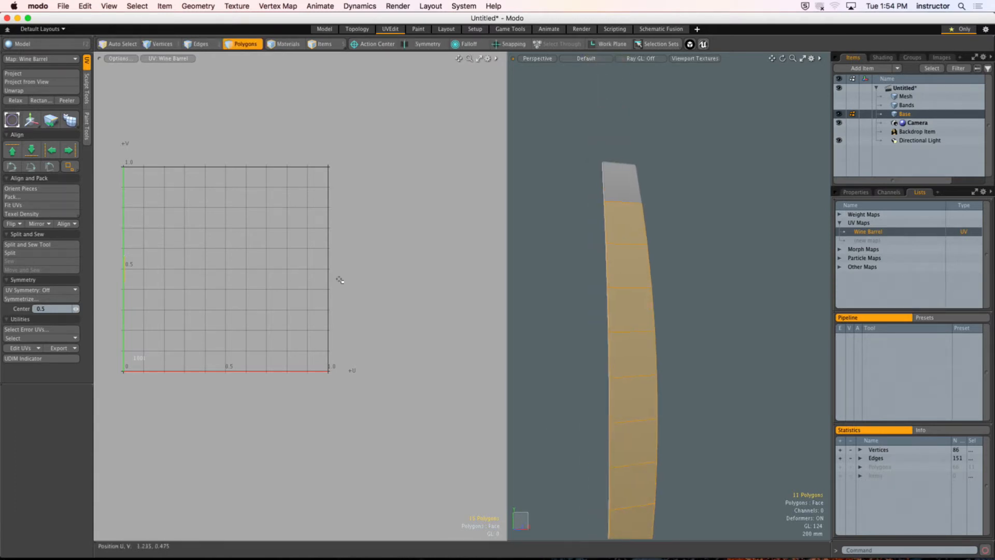
double_click(624, 181)
mouse_move(623, 177)
left_mouse_down()
mouse_move(632, 433)
mouse_move(641, 357)
left_mouse_up()
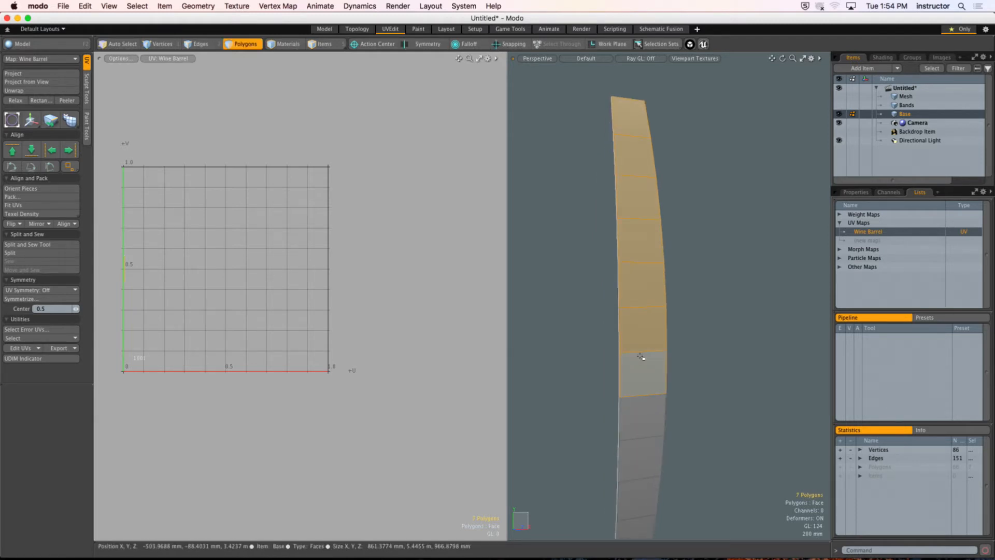
left_click_drag(646, 222, 677, 278, "alt")
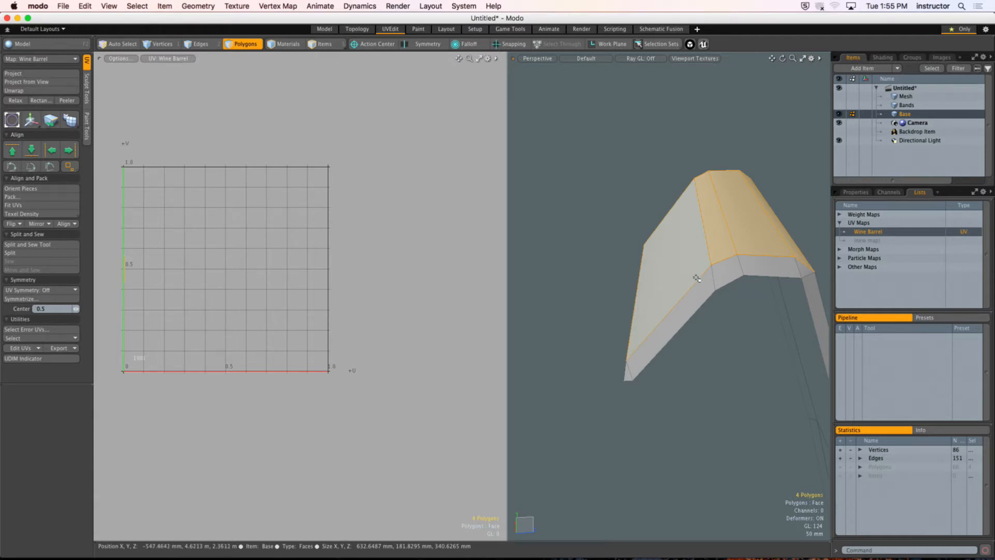
Step: Select the polygons of the stave's top end cap, including bevel and corner faces, to review them as a separate UV piece
left_click_drag(767, 277, 649, 295, "alt")
left_click(600, 318)
left_click_drag(600, 318, 646, 297, "alt")
mouse_move(706, 207)
left_mouse_down()
mouse_move(692, 249)
mouse_move(706, 250)
left_mouse_up()
mouse_move(697, 251)
left_mouse_down("shift")
mouse_move(678, 258)
mouse_move(706, 236)
mouse_move(670, 285)
mouse_move(759, 257)
mouse_move(647, 310)
mouse_move(721, 372)
mouse_move(555, 331)
mouse_move(709, 355)
left_mouse_up("shift")
left_click(762, 370, "shift")
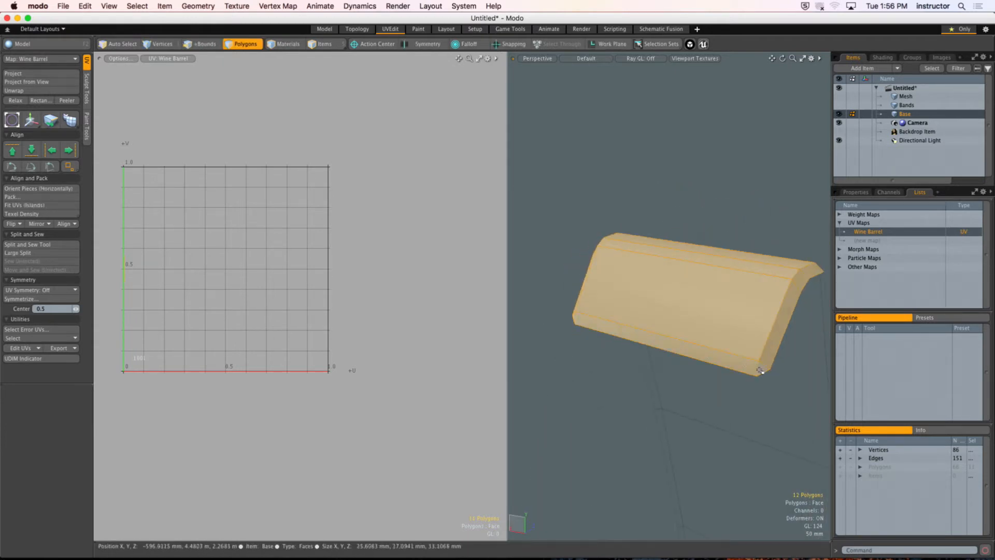
left_click_drag(760, 372, 643, 359, "alt")
Step: Select the seam edges running across the bevel at the stave's top end and the matching edges at its bottom end
key("2")
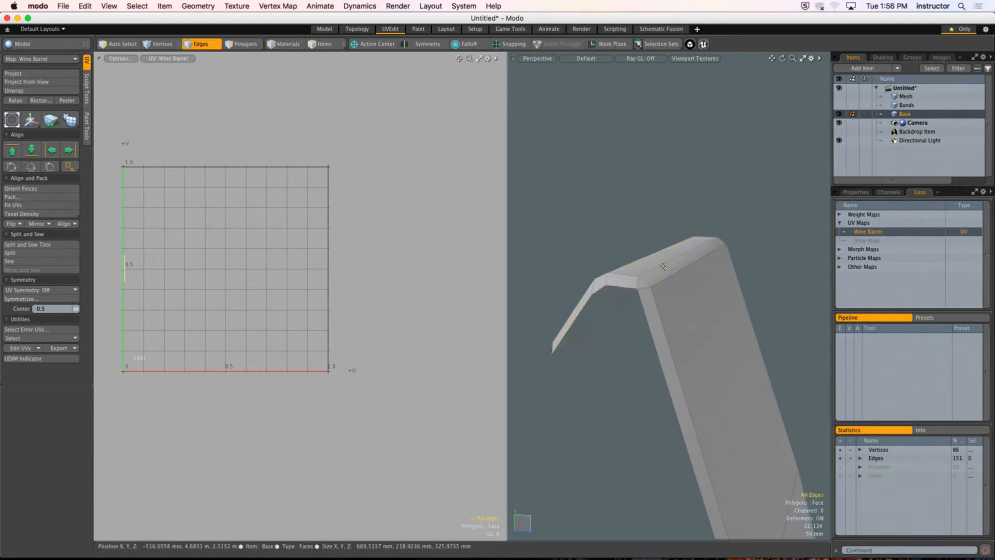
double_click(658, 266)
left_click_drag(655, 275, 766, 311, "alt")
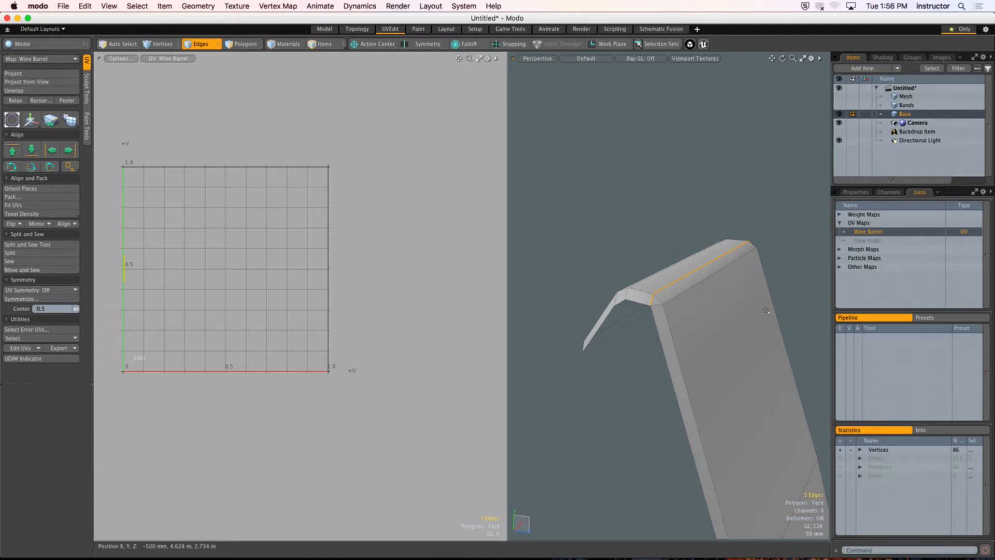
left_click_drag(748, 304, 649, 266, "ctrl+alt")
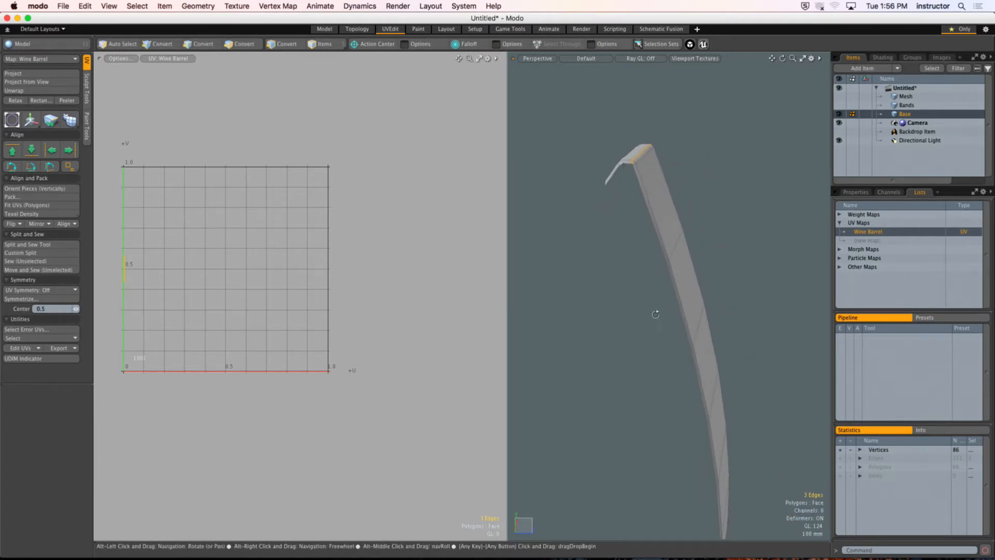
left_click_drag(655, 313, 691, 358, "alt")
left_click_drag(690, 358, 657, 287, "alt+shift")
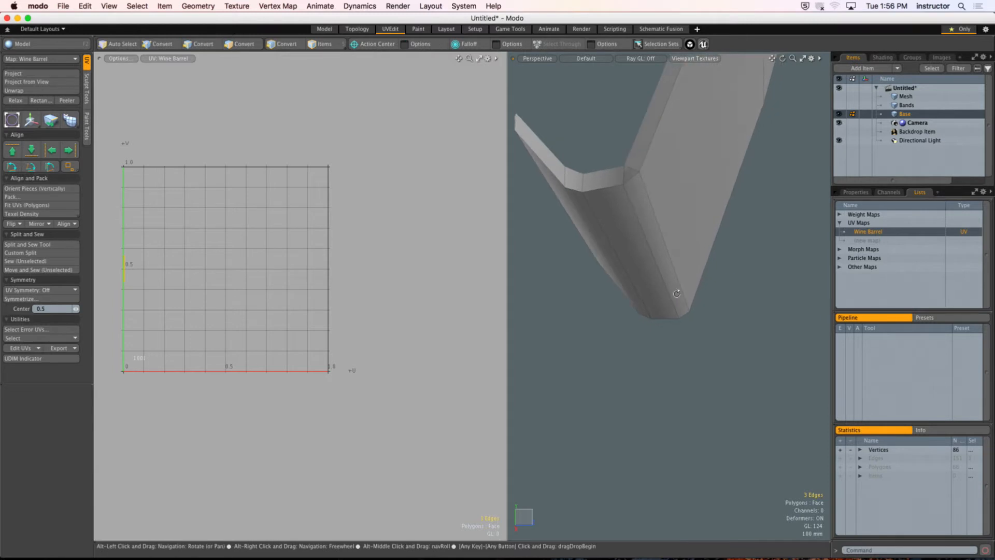
double_click(641, 222, "shift")
left_click_drag(641, 221, 750, 247, "alt")
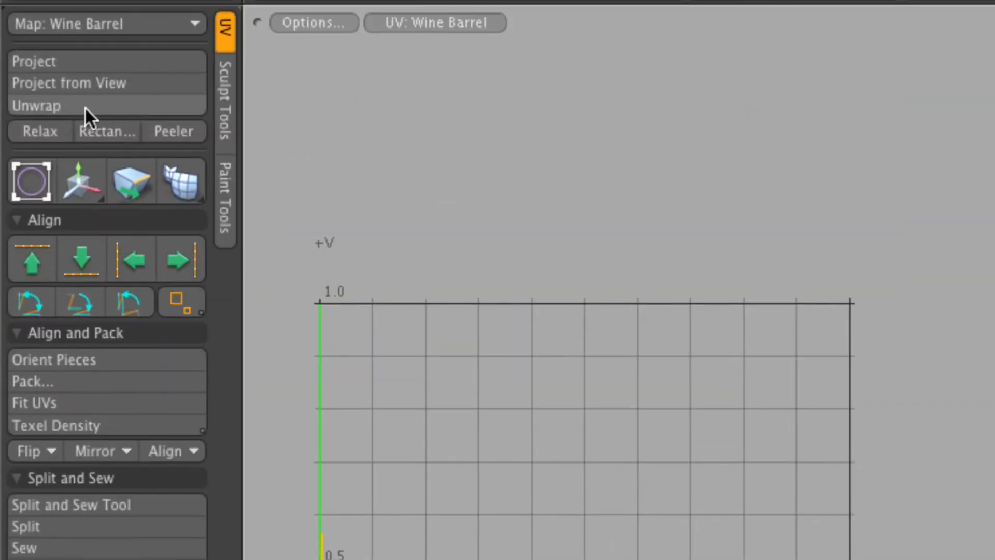
Step: Unwrap the stave along the selected seam edges with the Conformal method and clear the edge selection
left_click(160, 105)
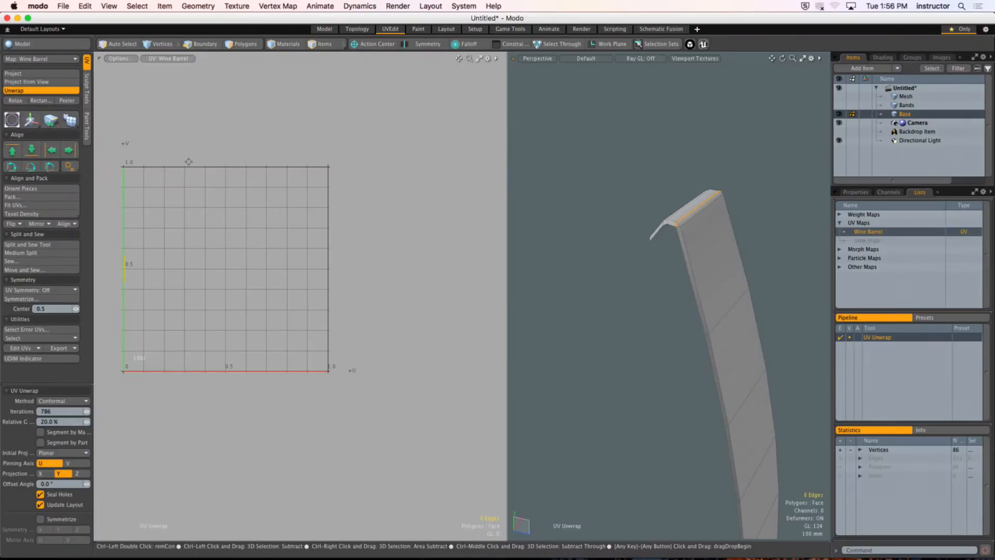
left_click(237, 207)
left_click_drag(167, 258, 229, 275, "alt+shift")
key("Escape")
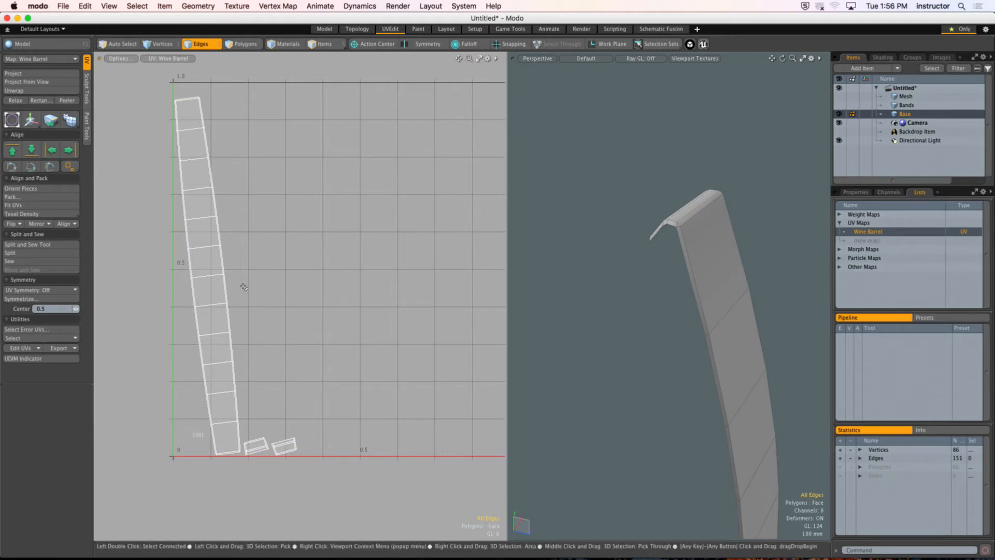
Step: Straighten the long stave UV island by orienting one of its middle cross edges horizontally
left_click(214, 277)
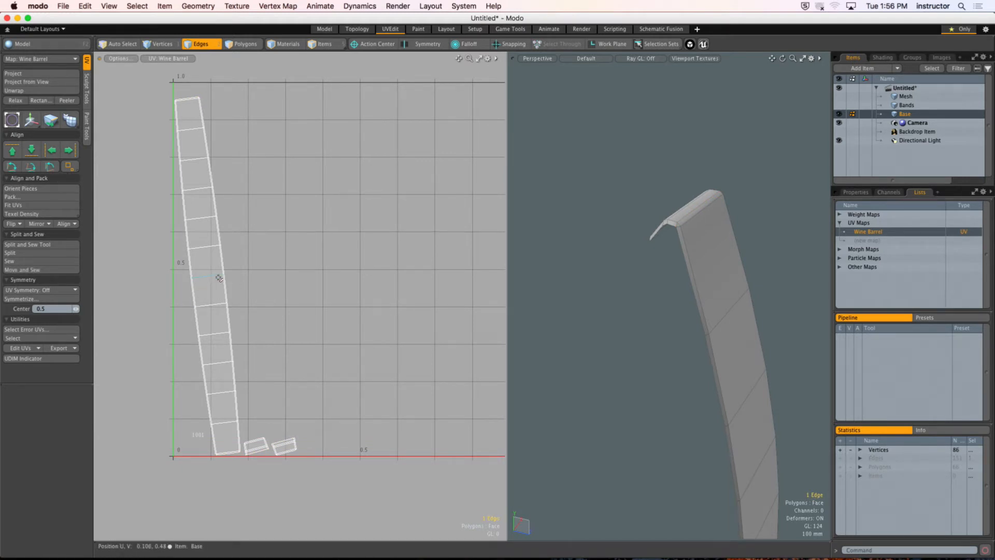
left_click_drag(213, 262, 267, 259, "alt")
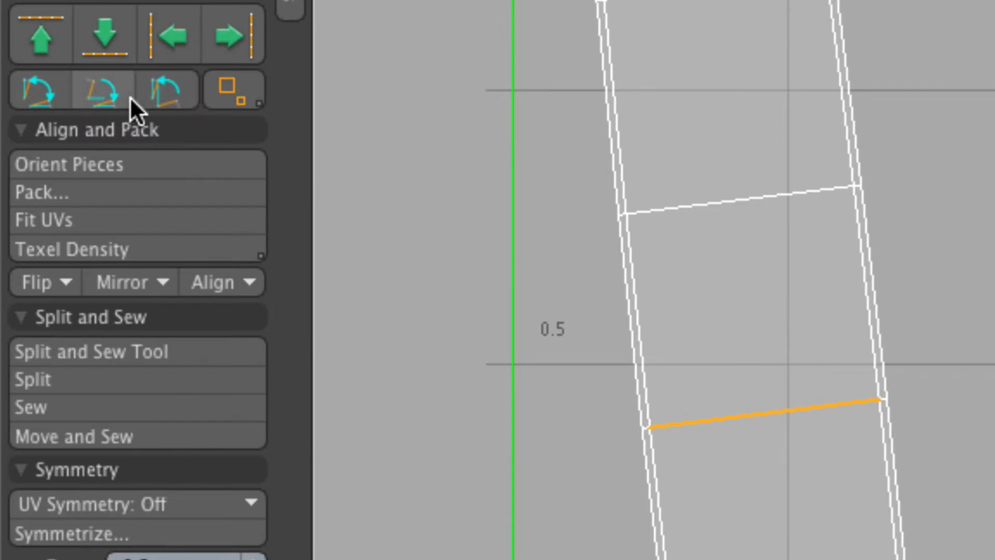
left_click(102, 100)
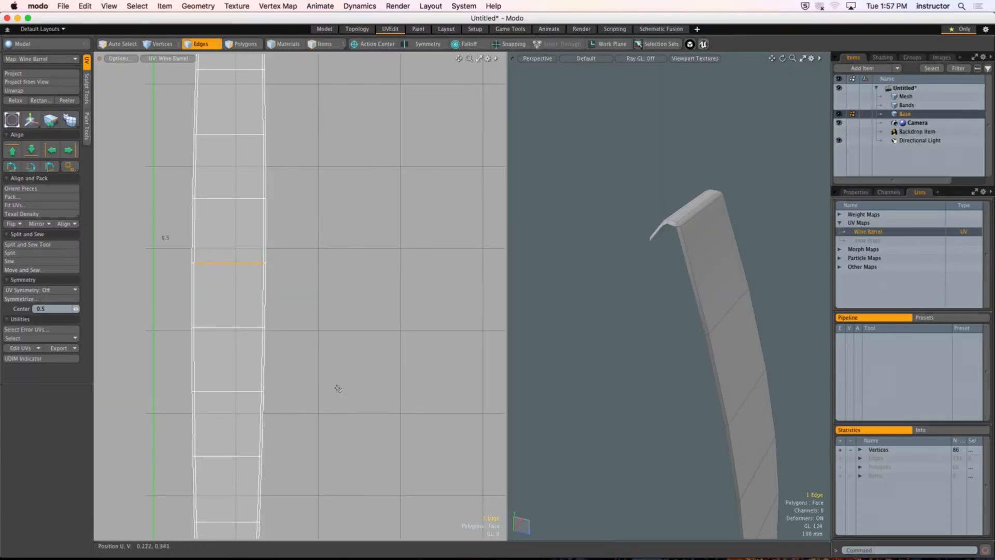
Step: Level the two small end-cap UV islands by orienting one long edge of each horizontally
left_click_drag(337, 389, 295, 287, "alt+shift")
scroll(307, 382, "up", 3)
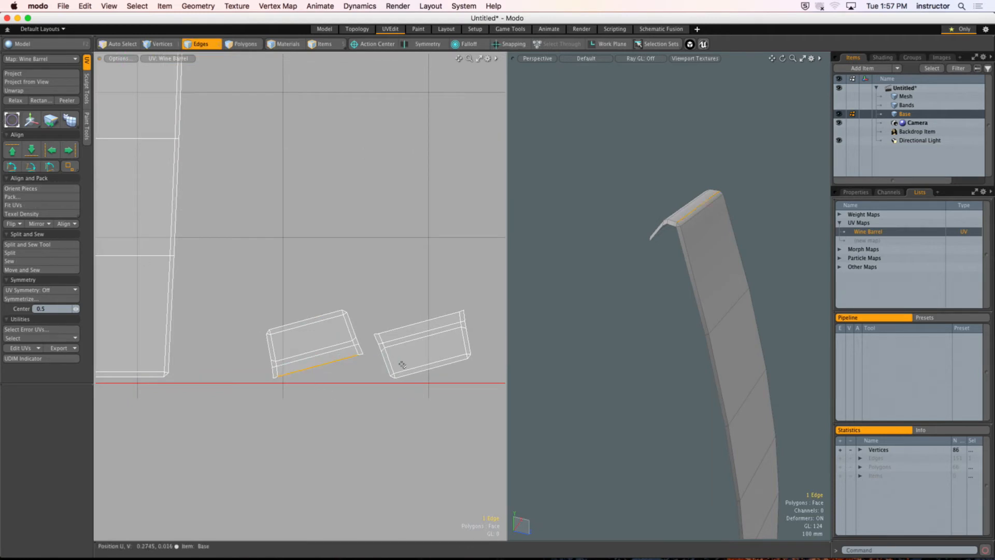
left_click(418, 327, "shift")
left_click(31, 167)
left_click(366, 235)
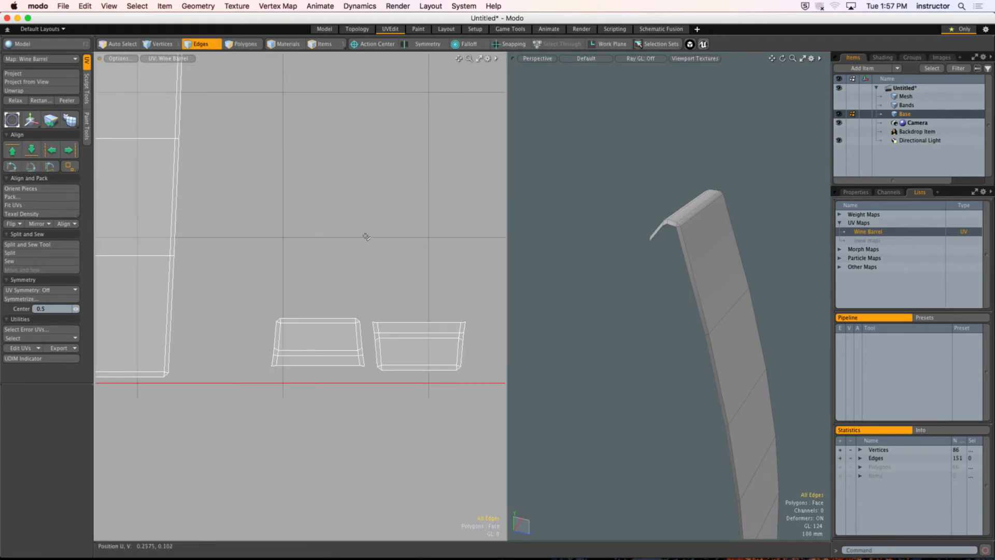
Step: Select an edge and then the whole first small UV island to identify which stave end it covers
scroll(365, 266, "down", 3)
left_click_drag(333, 269, 342, 292, "alt+shift")
left_click_drag(678, 256, 686, 276, "alt")
key("2")
left_click(346, 353)
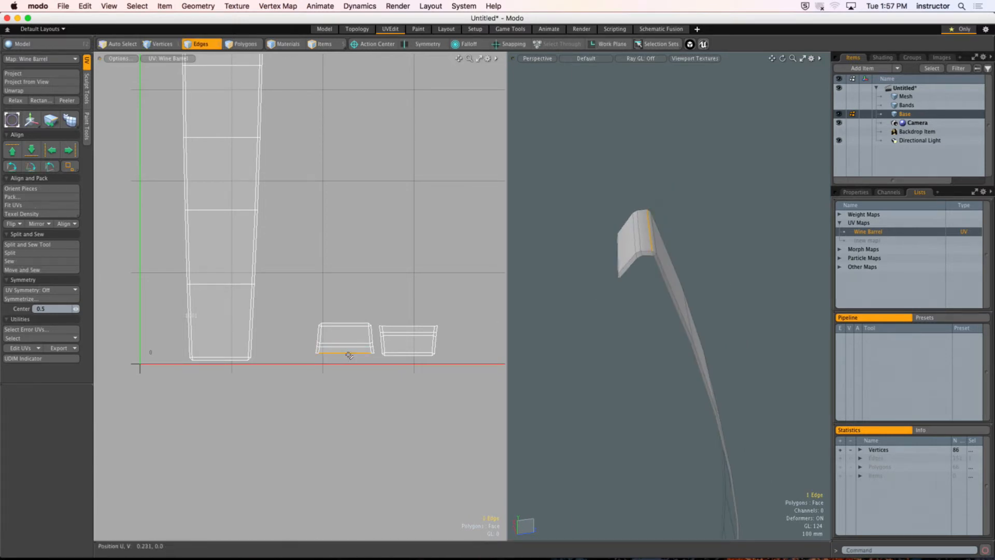
scroll(337, 351, "down", 2)
mouse_move(337, 351)
left_mouse_down("alt+shift")
mouse_move(342, 362)
mouse_move(355, 344)
left_mouse_up("alt+shift")
key("3")
double_click(357, 352)
left_click_drag(355, 344, 351, 324, "alt+shift")
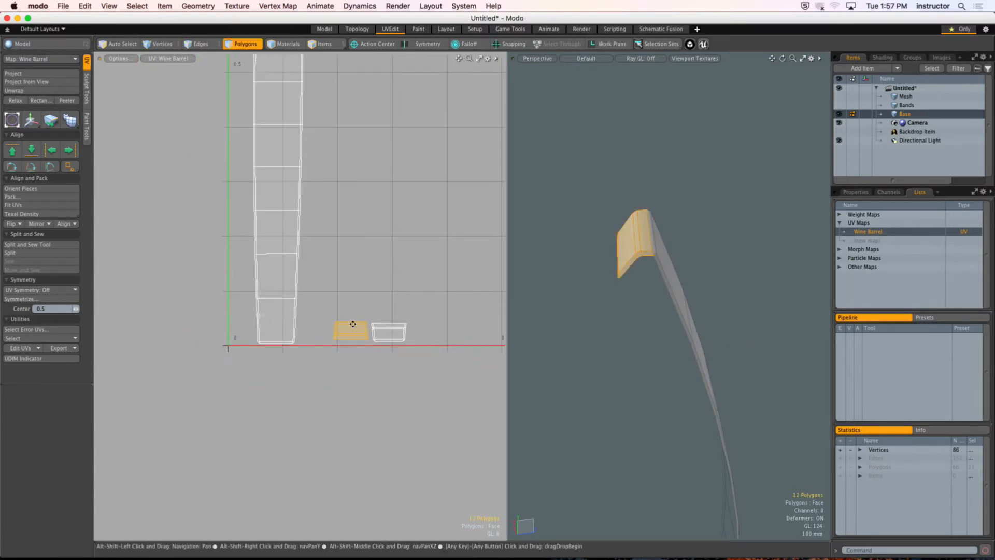
Step: Select the second small UV island, check the stave end it covers, and clear the selection
left_click(405, 305)
double_click(394, 336)
left_click_drag(717, 347, 638, 357, "ctrl+alt")
left_click_drag(638, 358, 599, 313, "alt+shift")
left_click(599, 313)
left_click_drag(373, 278, 325, 244, "ctrl+alt")
left_click_drag(325, 244, 317, 314, "alt+shift")
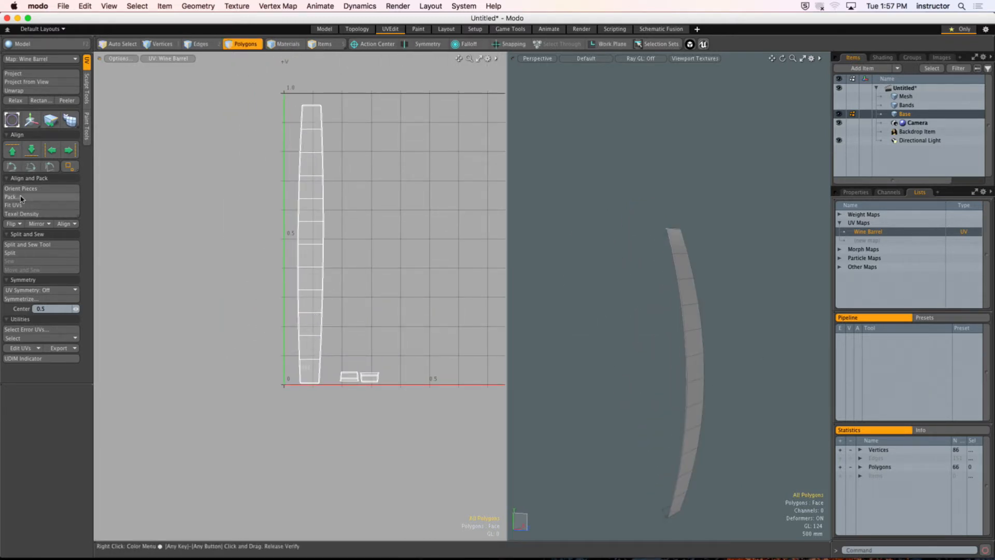
Step: Pack the stave's three UV islands into the UV square
left_click(12, 197)
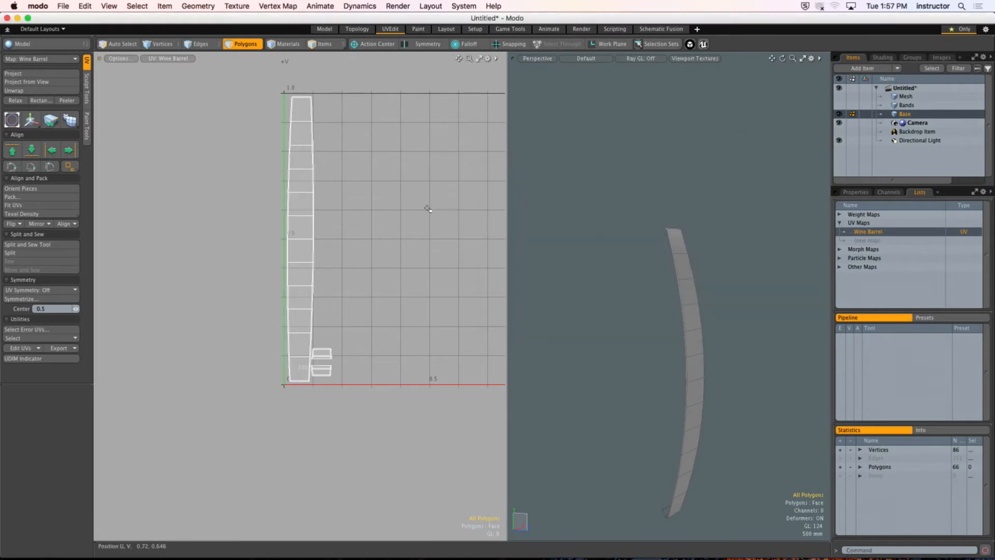
key("Return")
left_click_drag(358, 291, 350, 289, "ctrl+alt")
left_click_drag(350, 289, 358, 284, "alt+shift")
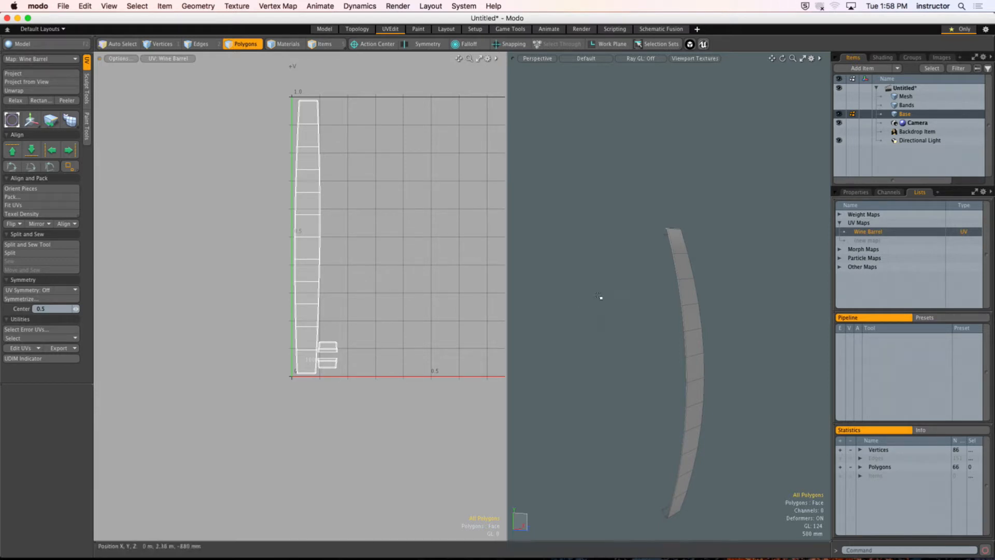
Step: Select the entire connected stave to check its UVs, clear the selection, and widen the 3D viewport beside the UV view
double_click(688, 288)
left_click_drag(688, 289, 586, 238, "alt")
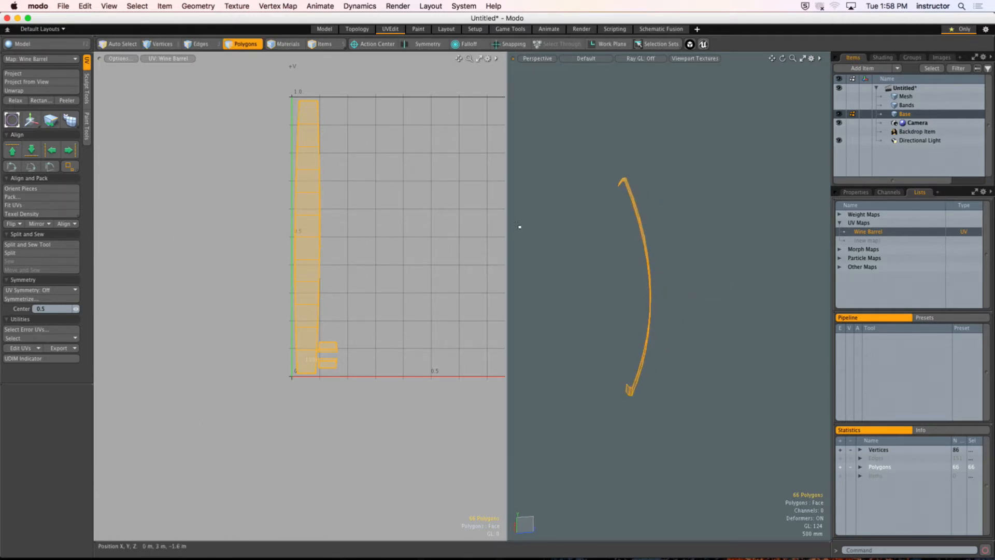
left_click_drag(508, 215, 376, 228)
left_click_drag(286, 233, 213, 238, "alt+shift")
left_click_drag(456, 240, 522, 266, "alt")
left_click(521, 266)
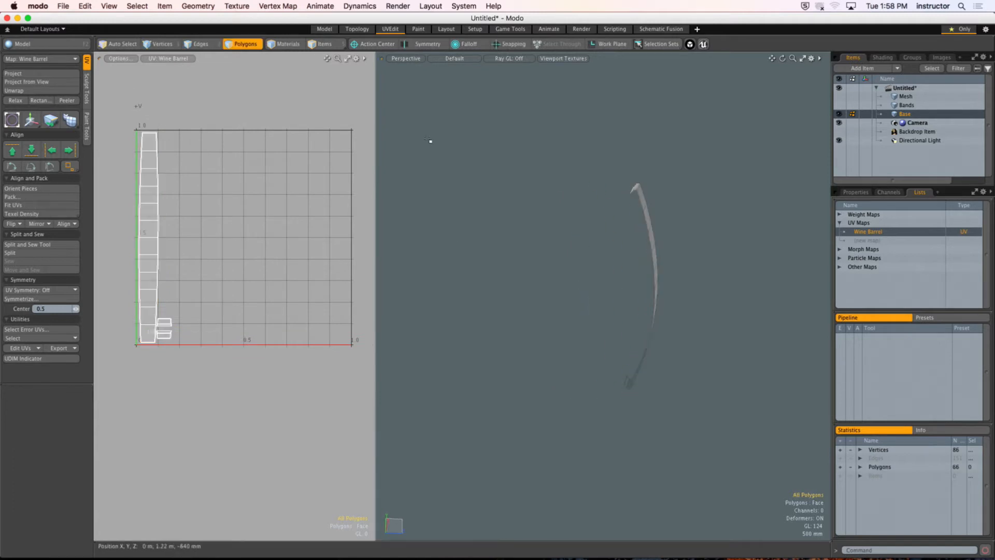
Step: Set the action center to Origin and duplicate the stave with a 24-count Radial Array around the Y axis
scroll(337, 45, "up", 10, "ctrl")
left_click(453, 38)
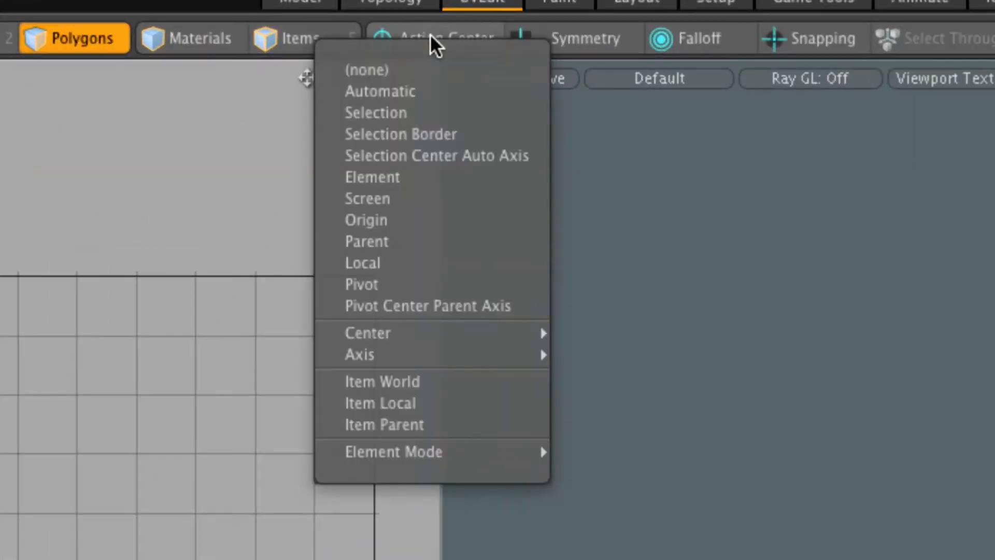
left_click(423, 221)
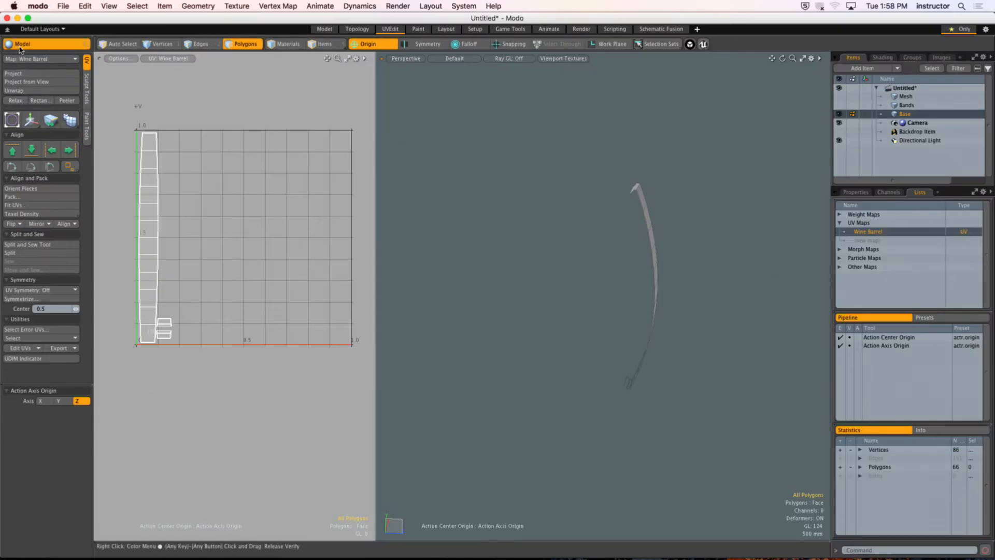
left_click(20, 45)
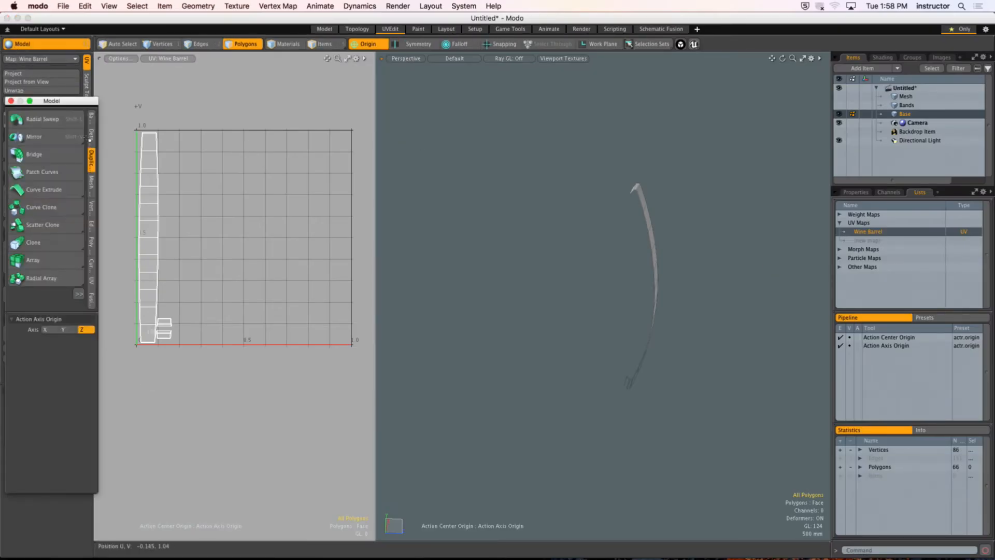
left_click(49, 279)
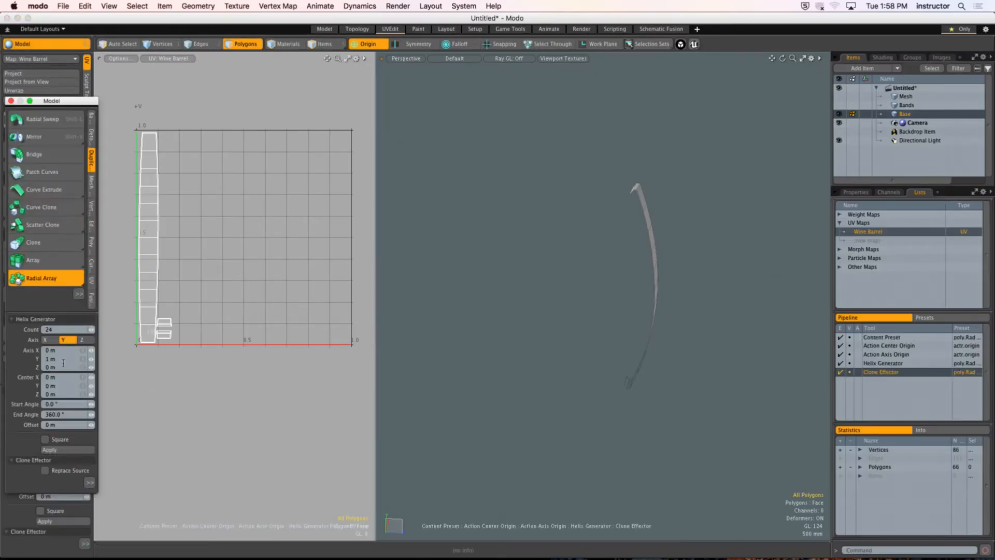
left_click(605, 289)
left_click(605, 289)
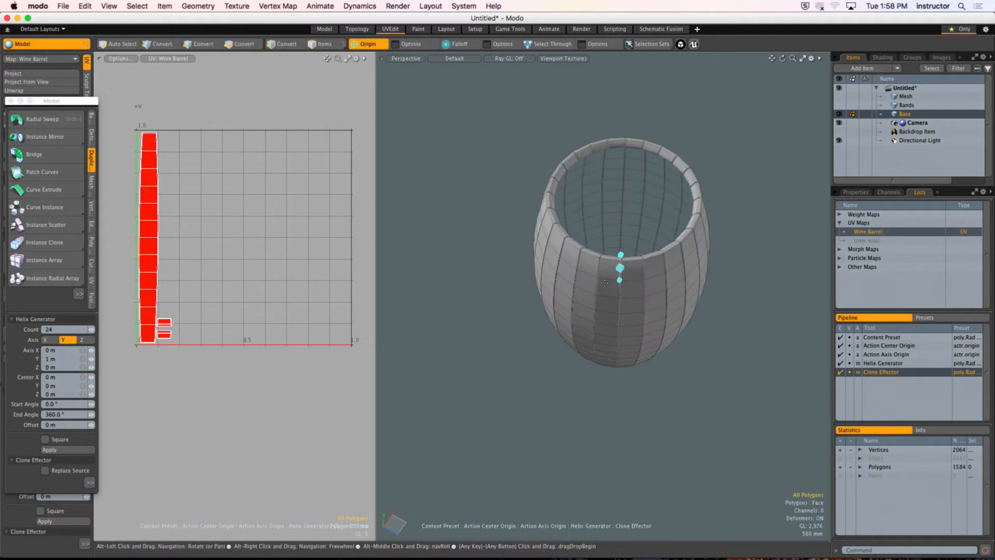
Step: Reveal the barrel's metal bands and select the two upper ones to check how they appear in the UV map
left_click_drag(605, 289, 611, 243, "alt+shift")
key("space")
left_click_drag(612, 243, 587, 166, "alt")
key("super+v")
double_click(587, 161)
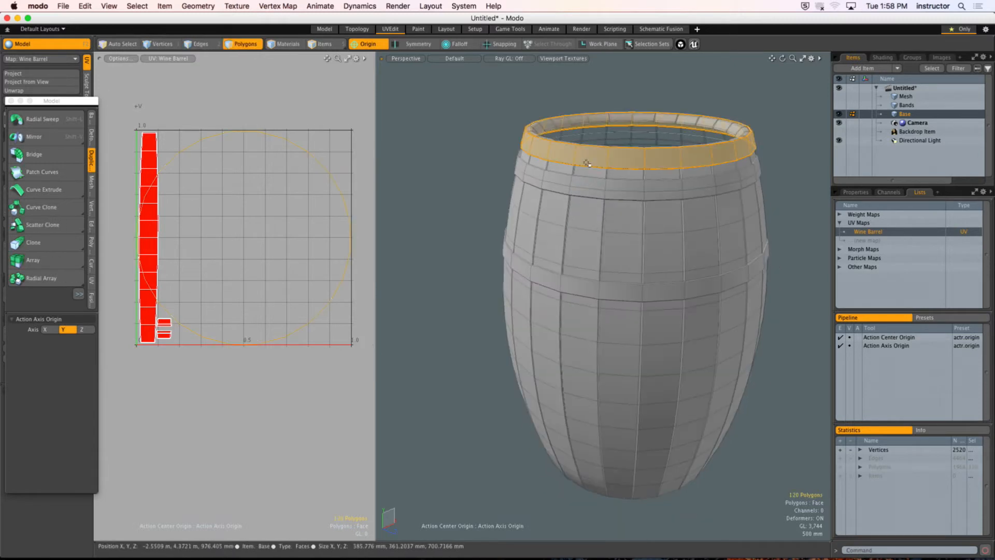
double_click(586, 187, "shift")
left_click(338, 183)
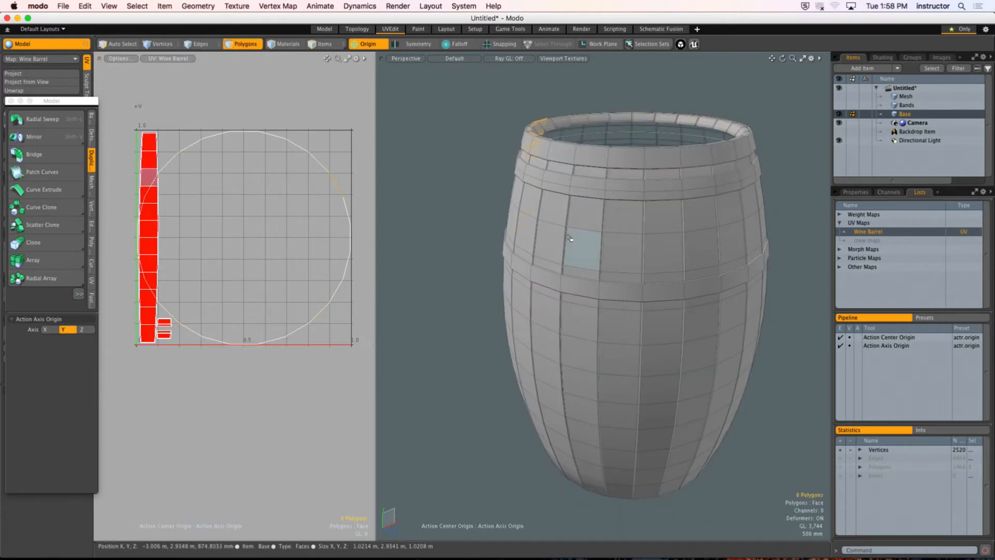
Step: Select all the staves through their three stacked UV islands, isolate them from the bands, and clear the selection
double_click(150, 152)
left_click_drag(163, 296, 267, 271, "ctrl+alt")
double_click(275, 195, "shift")
double_click(284, 278, "shift")
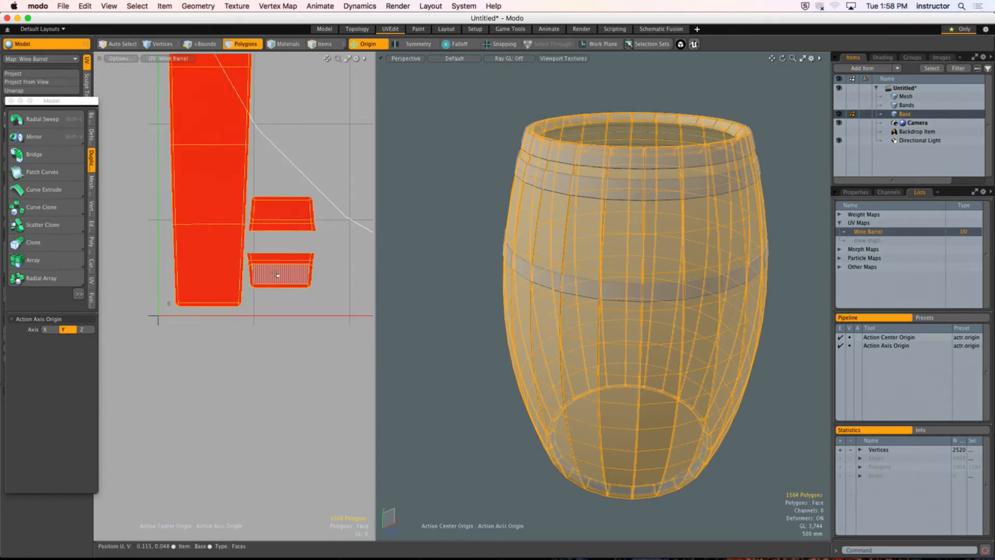
key("shift+h")
left_click(337, 304)
left_click_drag(340, 298, 232, 406, "ctrl+alt")
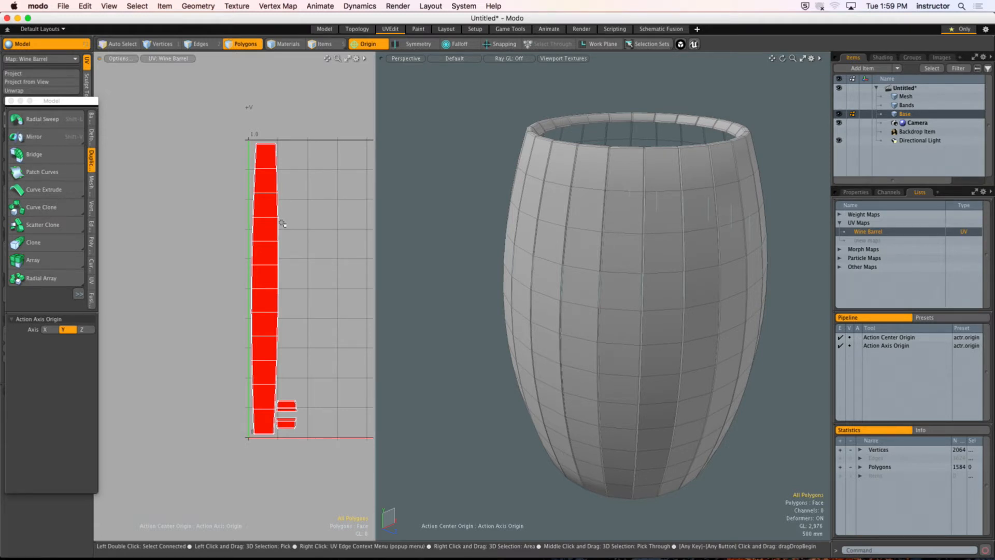
Step: Move the round barrel lid from the Bands item into the Base item, and unhide the metal bands there
left_click(907, 104)
left_click_drag(629, 203, 628, 225, "alt")
double_click(607, 167)
scroll(607, 167, "down", 2)
left_click_drag(607, 167, 588, 178, "alt")
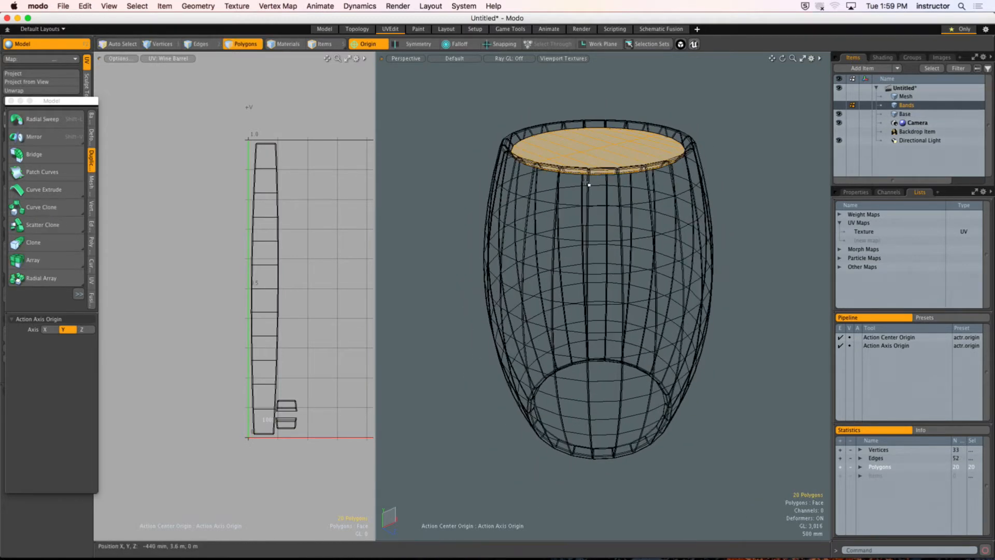
left_click(785, 171)
left_click(904, 113)
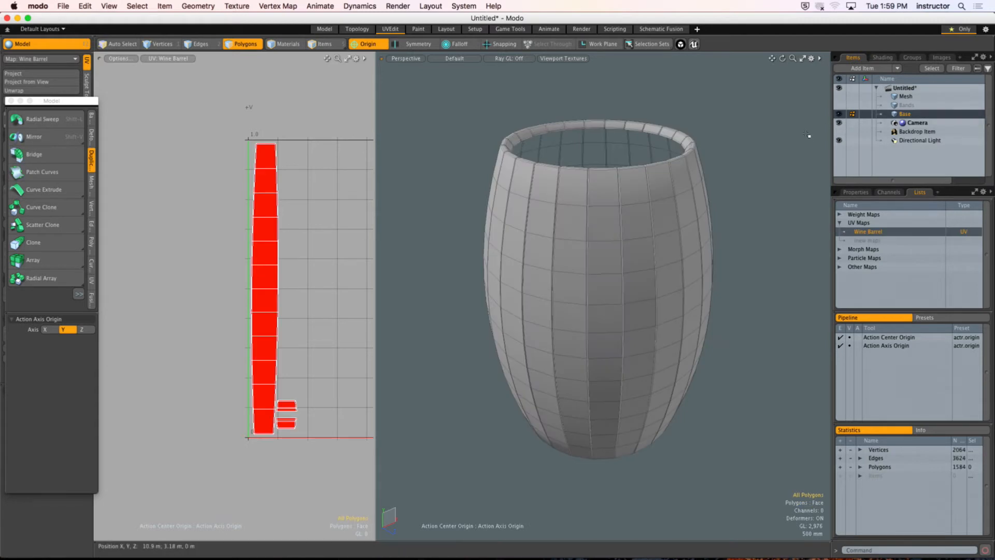
left_click(738, 121)
scroll(645, 127, "up", 2)
left_click_drag(637, 186, 636, 153, "alt")
key("super+v")
Step: Select the three metal bands, hide everything else in the Base item, and frame the bands with nothing selected
double_click(598, 156)
double_click(599, 185, "shift")
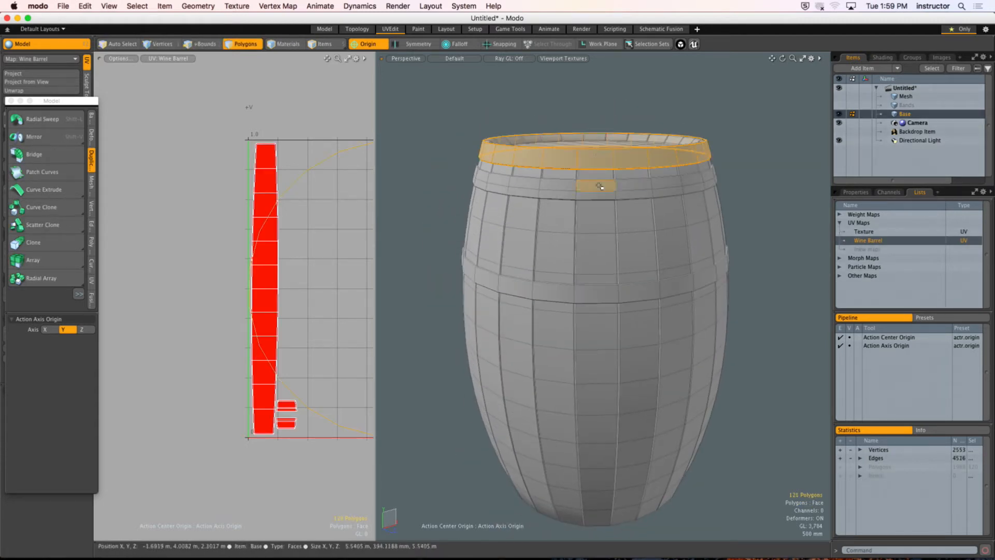
double_click(599, 298, "shift")
key("shift+h")
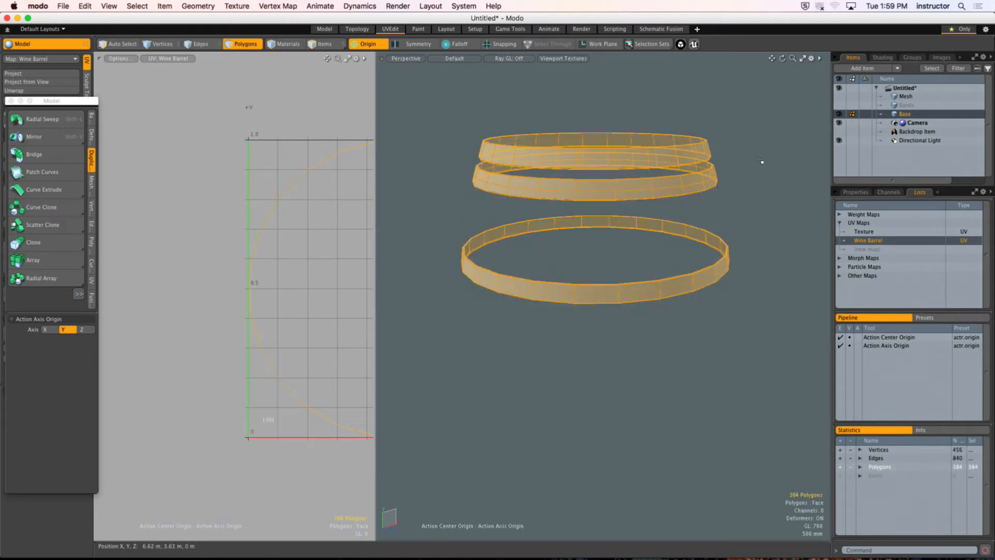
left_click(761, 160)
left_click_drag(569, 161, 458, 186, "ctrl+alt")
key("a")
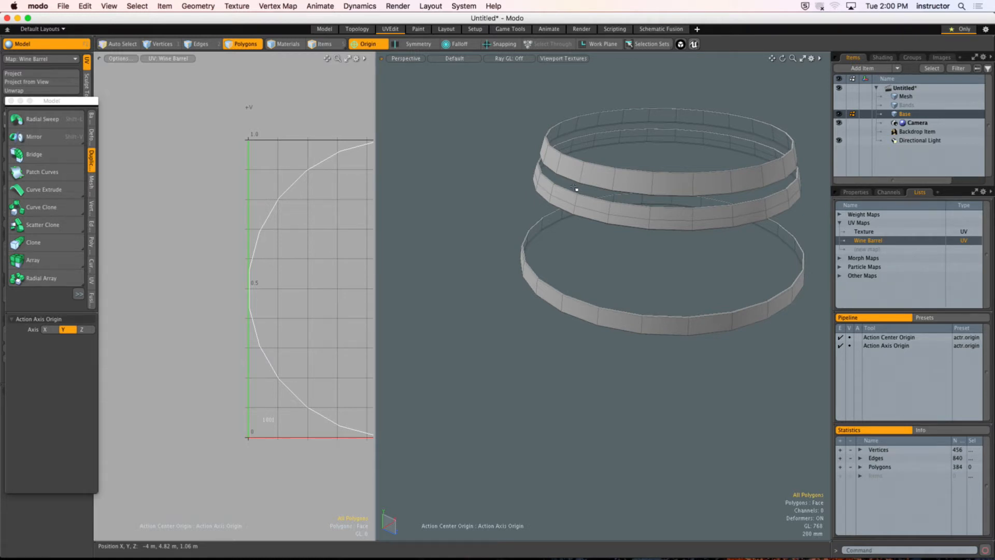
Step: Select one vertical line of edges on each of the three bands as UV seams
key("2")
double_click(612, 180)
scroll(638, 201, "up", 5)
left_click_drag(646, 207, 579, 231, "alt")
double_click(587, 240, "shift")
left_click_drag(585, 270, 602, 227, "alt+shift")
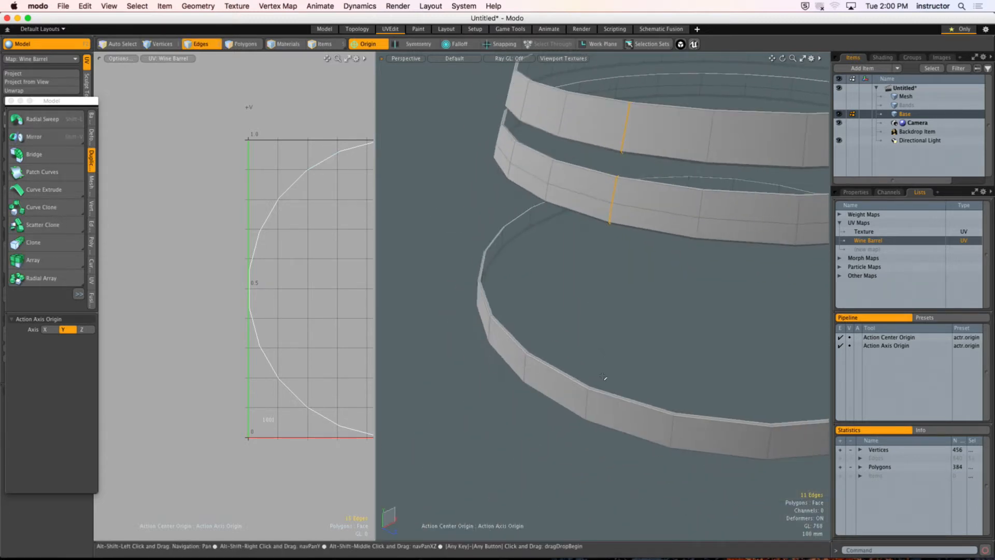
double_click(585, 401, "shift")
scroll(585, 397, "down", 4)
left_click_drag(560, 360, 604, 356, "alt")
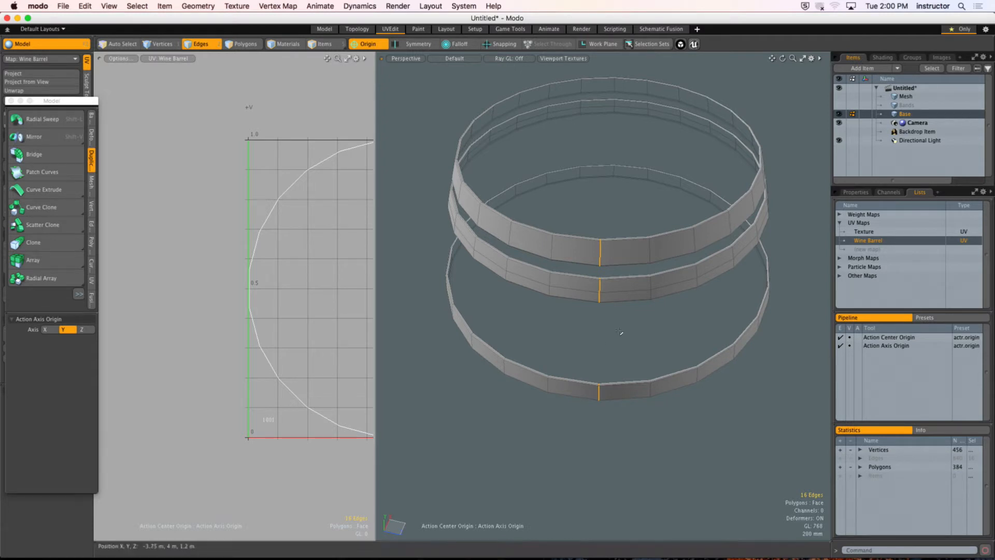
Step: Examine from the top and from around the bands whether the selected seam edges line up
key("ctrl+space")
left_click(641, 276)
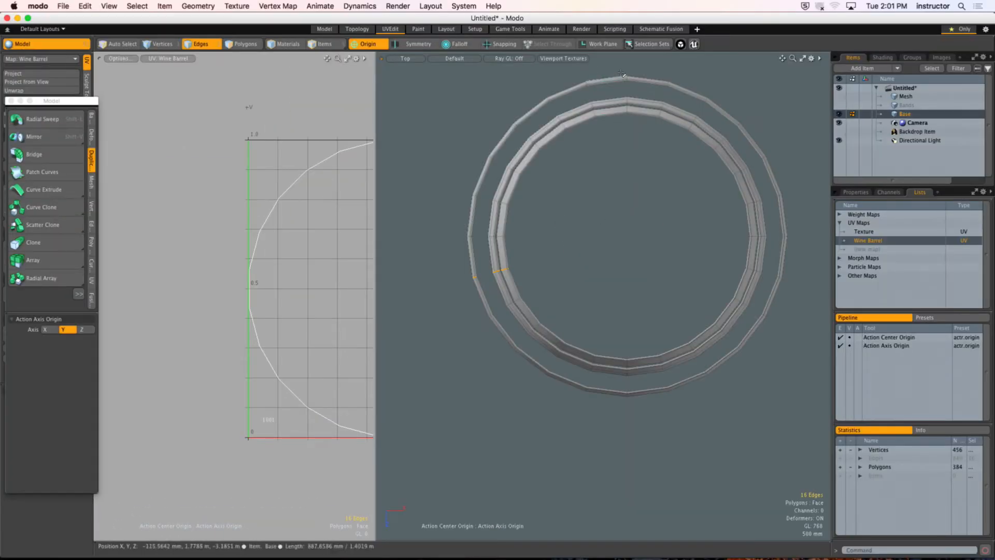
left_click_drag(642, 144, 667, 199, "alt")
scroll(588, 262, "up", 5)
left_click_drag(589, 262, 549, 243, "alt")
scroll(620, 203, "up", 5)
left_click_drag(550, 243, 628, 205, "alt+shift")
scroll(591, 258, "down", 5)
left_click_drag(591, 257, 443, 282, "alt")
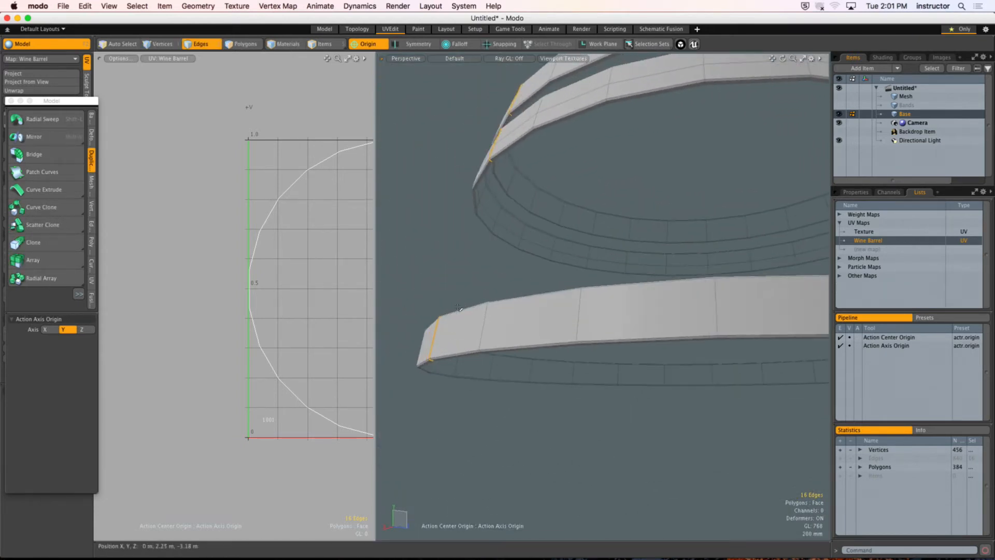
left_click_drag(300, 282, 178, 248, "alt+shift")
scroll(202, 263, "down", 3)
left_click_drag(594, 217, 562, 296, "alt")
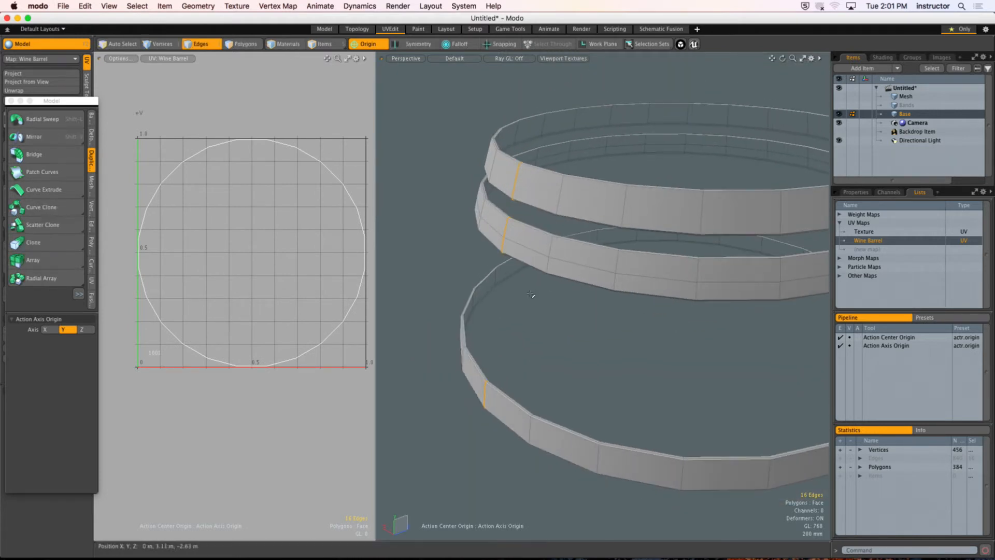
Step: Close the floating tool palette and unwrap the three bands along their vertical seams with the Conformal method
left_click(11, 101)
left_click(14, 91)
left_click(236, 230)
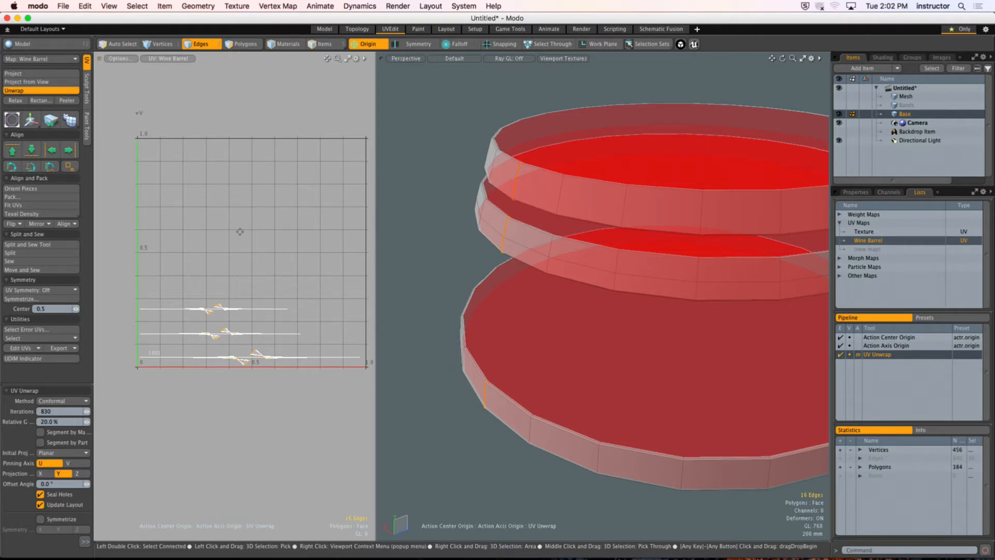
left_click_drag(548, 180, 641, 84, "alt")
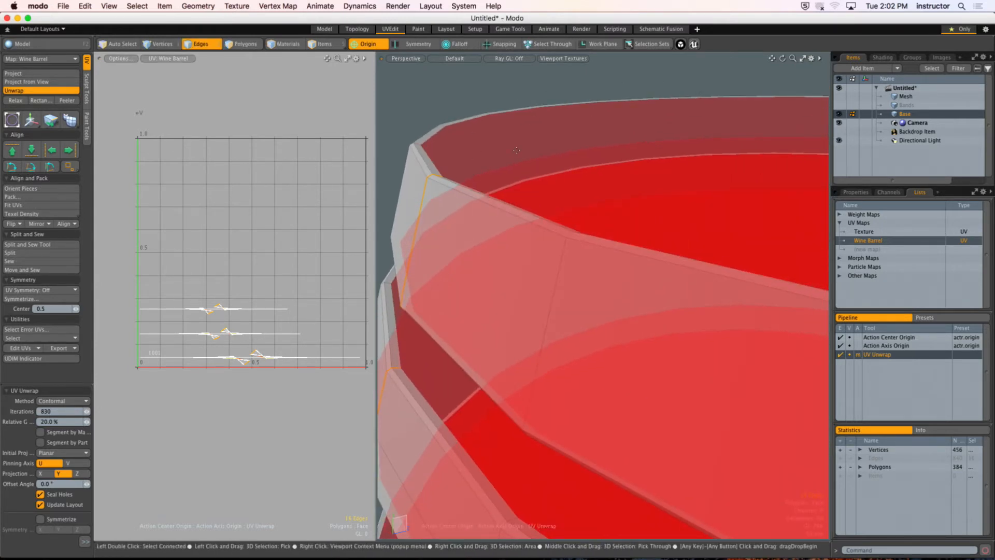
left_click_drag(575, 196, 534, 300, "alt")
key("space")
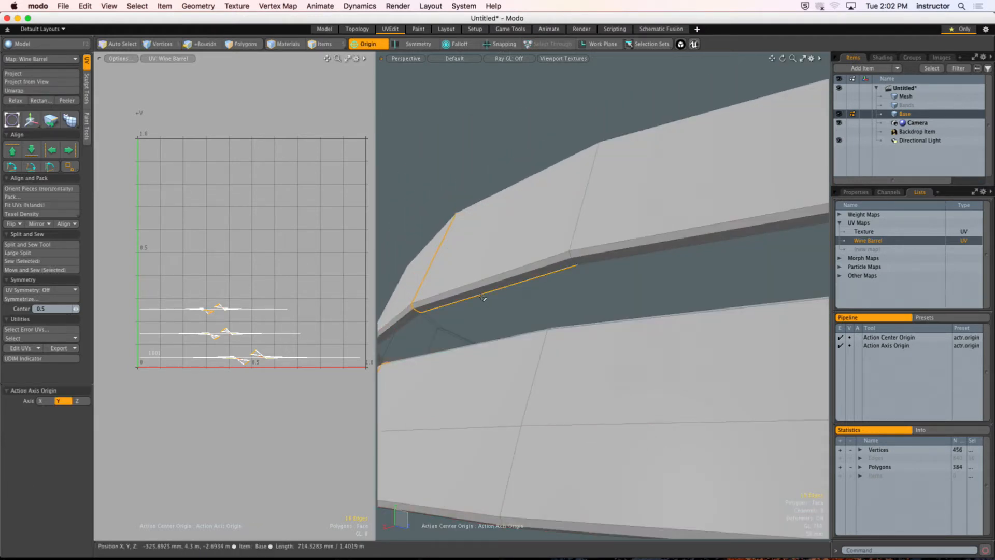
Step: Add the inner border edge loops of the two upper bands to the seam selection
double_click(482, 298, "shift")
left_click_drag(483, 298, 487, 364, "alt")
double_click(485, 232, "shift")
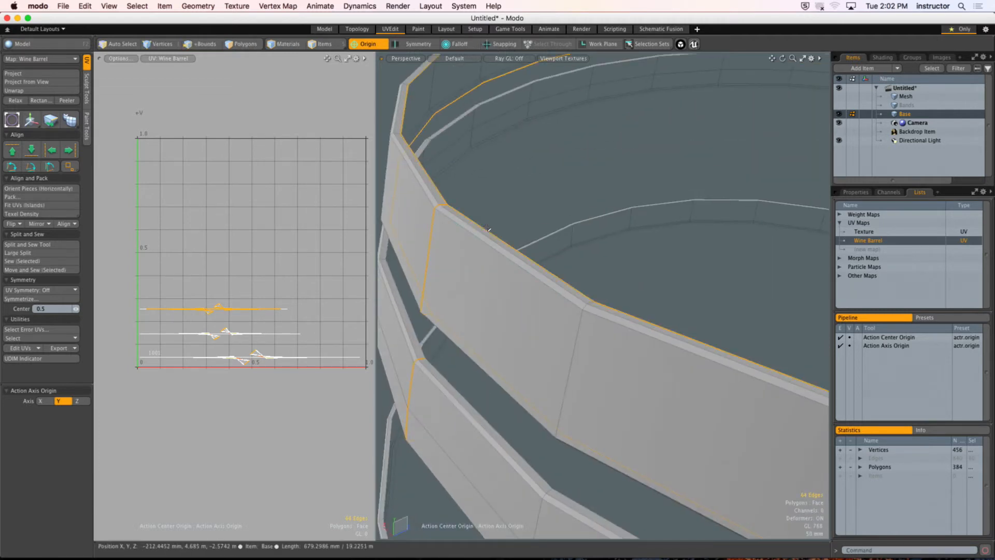
left_click_drag(485, 233, 468, 289, "alt+shift")
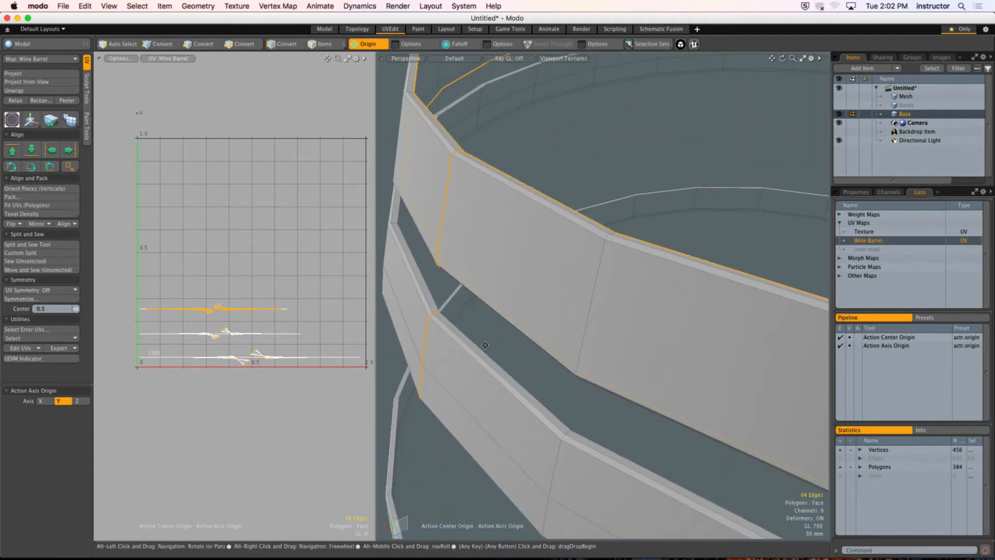
left_click_drag(486, 338, 501, 298, "alt")
double_click(487, 324, "shift")
double_click(484, 301, "shift")
scroll(481, 305, "down", 3)
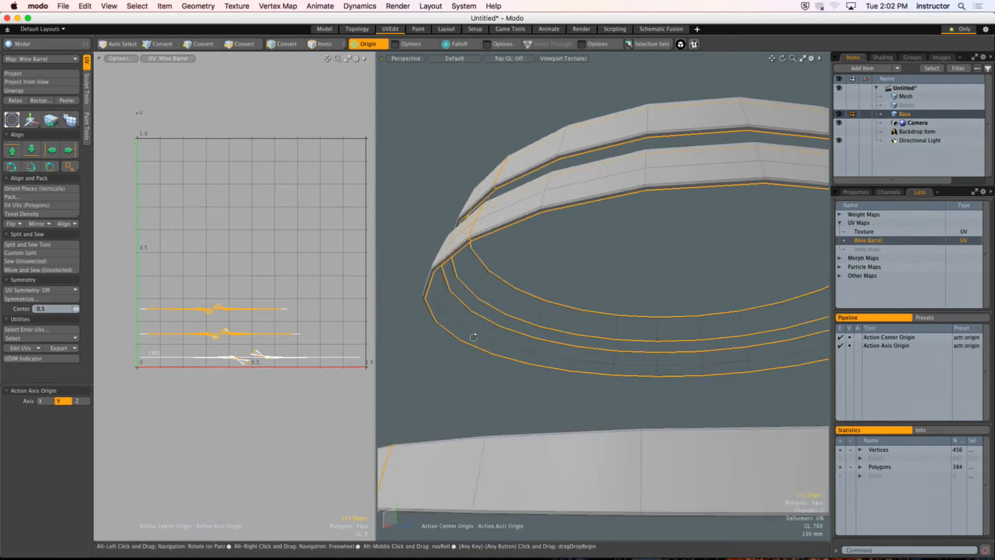
Step: Add both inner border edge loops of the lowest band to the seam selection
left_click_drag(473, 335, 466, 430, "alt")
left_click_drag(466, 430, 539, 353, "alt+shift")
left_click_drag(539, 352, 473, 242, "alt")
double_click(547, 329, "shift")
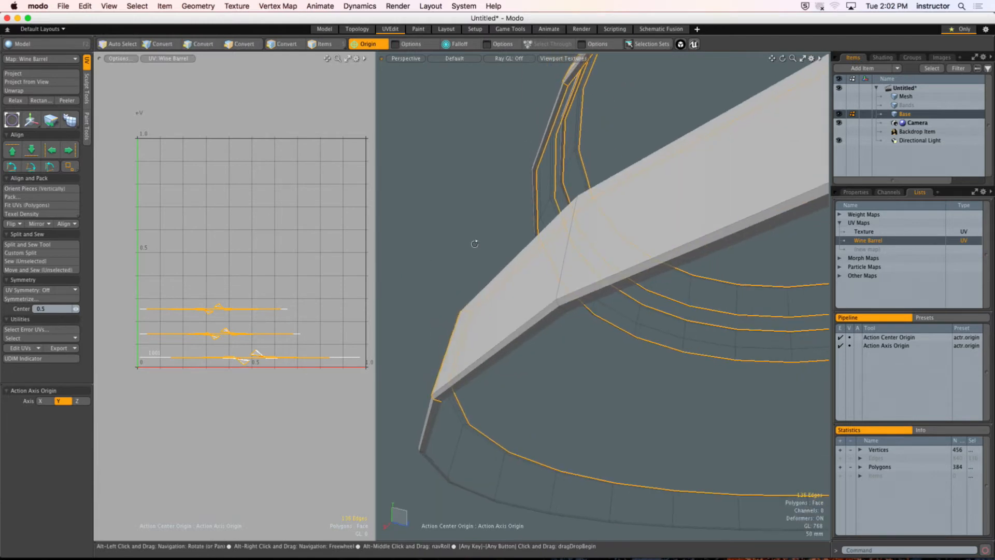
double_click(520, 342, "shift")
left_click_drag(544, 348, 484, 366, "ctrl+alt")
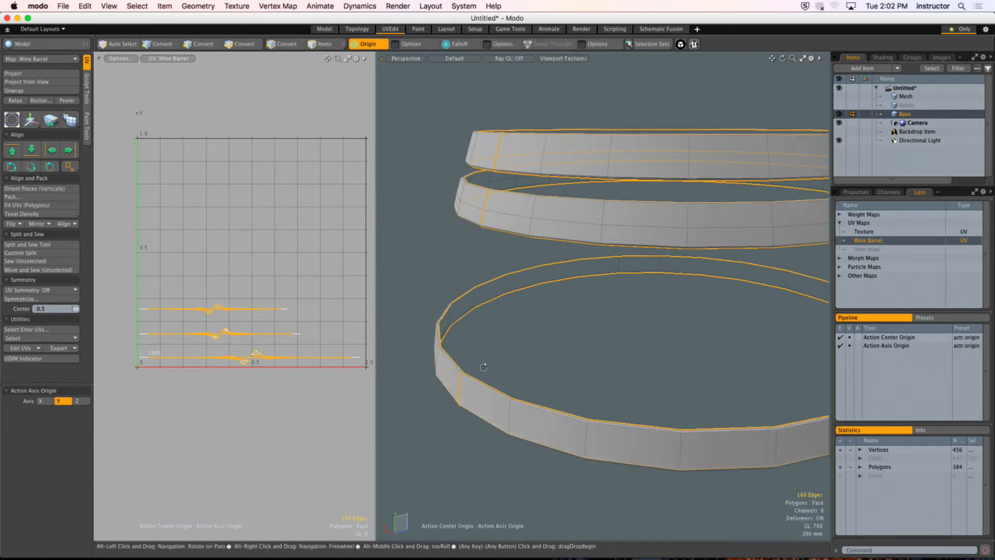
Step: Try unwrapping the bands with the inner loops as seams, then undo the unwrap and the loop selections
left_click(14, 90)
left_click(322, 343)
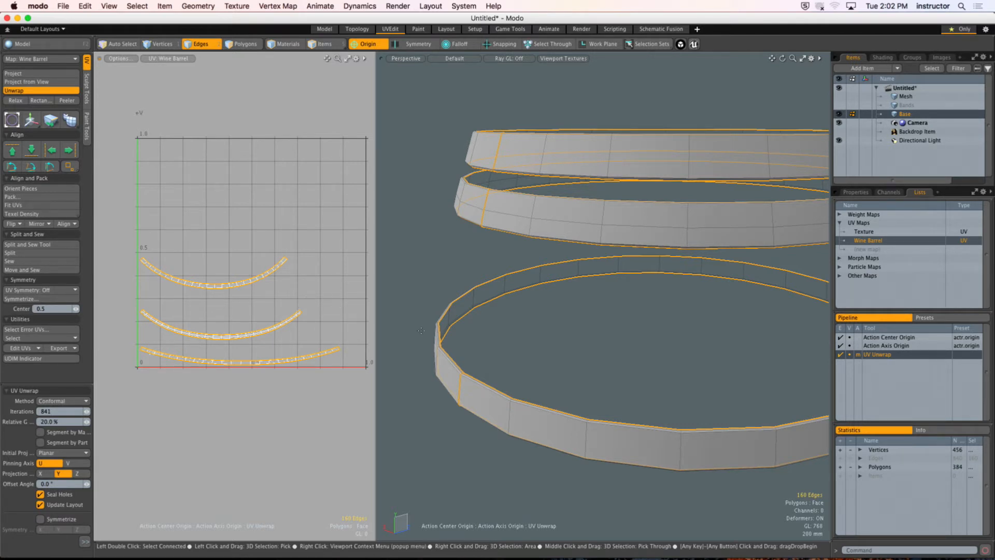
key("super+z")
key("super+z")
key("super+z")
key("super+z")
Step: Select all polygons of the three metal bands
left_click_drag(506, 290, 529, 215, "alt")
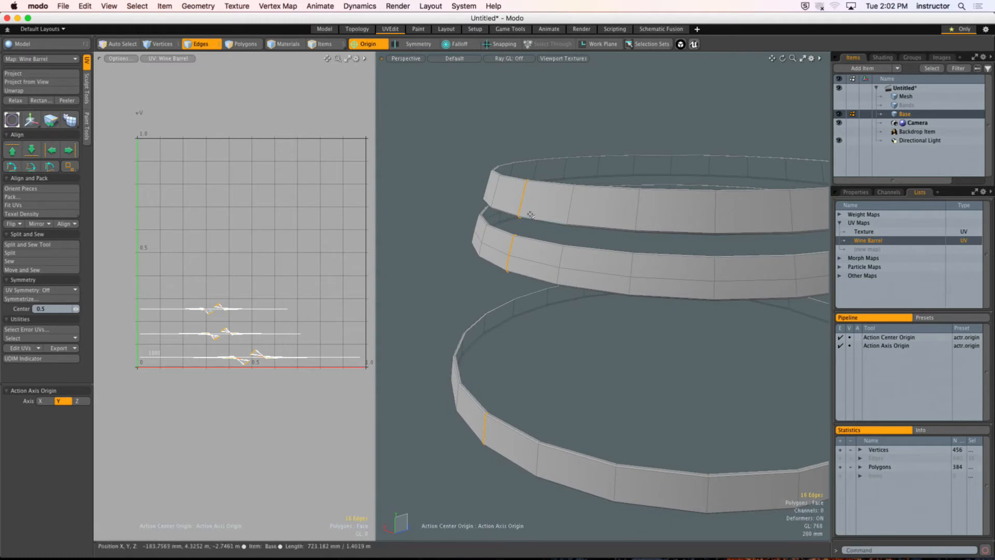
key("3")
double_click(549, 209)
double_click(542, 256, "shift")
double_click(484, 403, "shift")
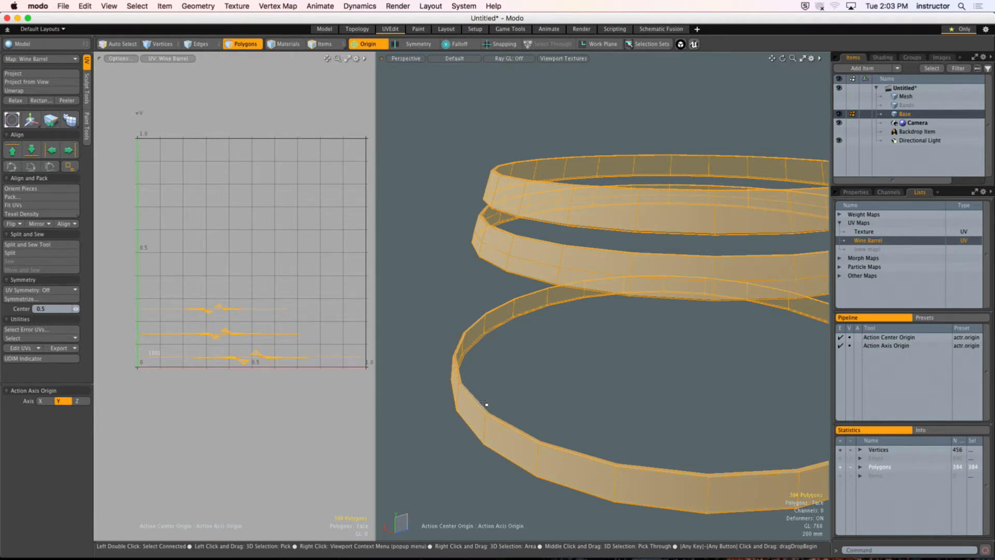
Step: Return to the vertical seam edges and add the uppermost band's two inner border edge loops to them
key("2")
scroll(550, 169, "up", 5)
left_click_drag(566, 150, 536, 184, "alt")
double_click(562, 210, "shift")
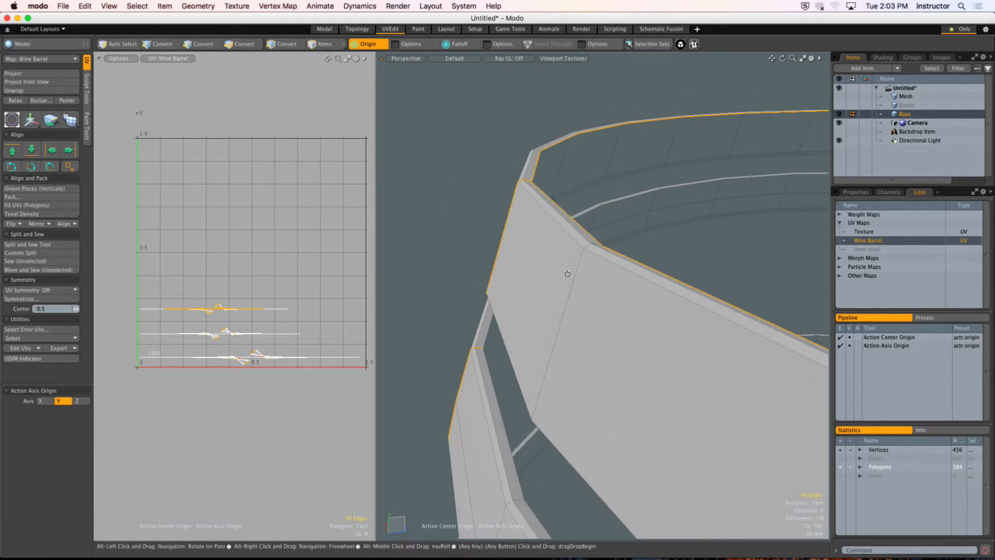
left_click_drag(566, 273, 557, 224, "alt")
double_click(552, 260, "shift")
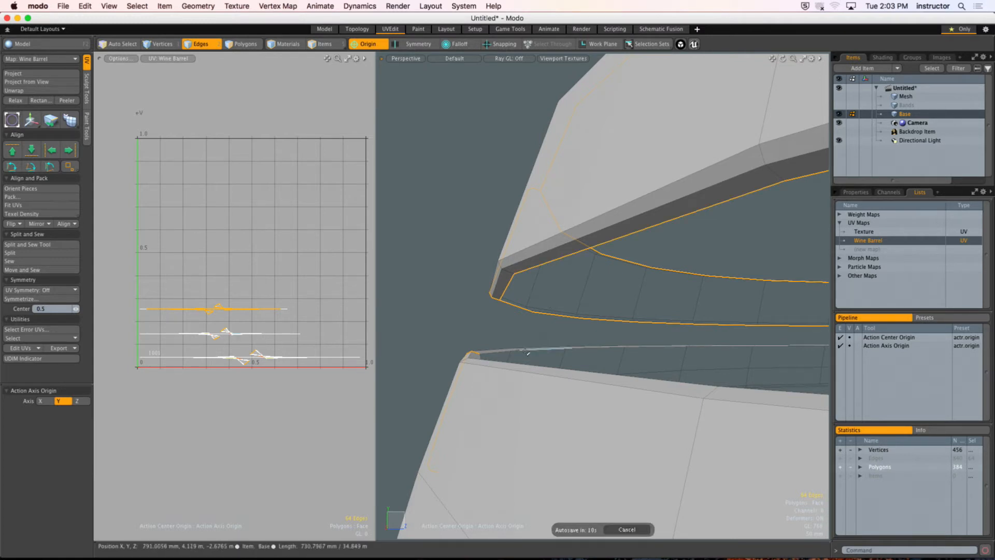
Step: Cancel the pending autosave and add the inner border loops of the middle and lowest bands to the seam selection
left_click_drag(530, 352, 592, 469, "alt")
left_click(628, 530)
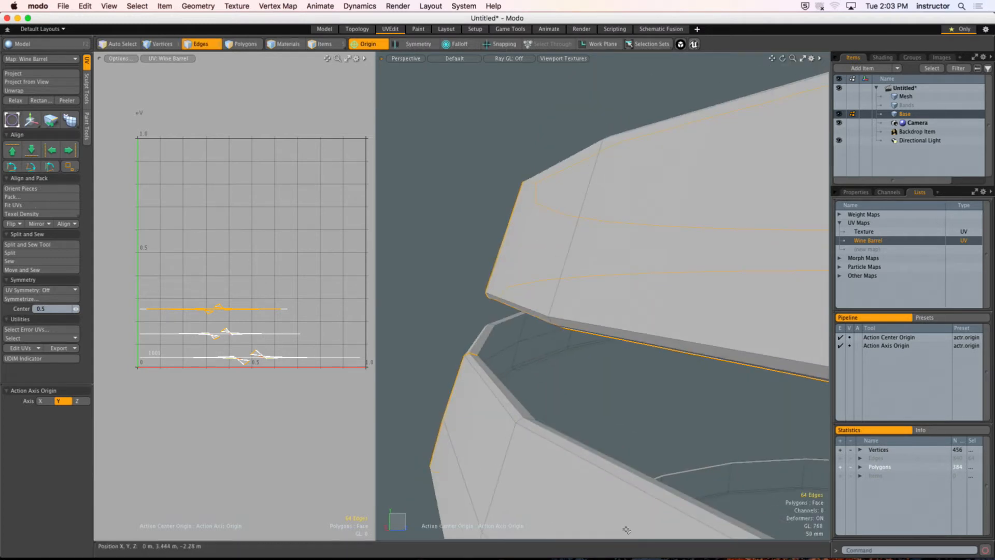
left_click_drag(514, 422, 487, 326, "alt")
double_click(492, 365, "shift")
left_click_drag(486, 326, 463, 323, "alt")
double_click(459, 312, "shift")
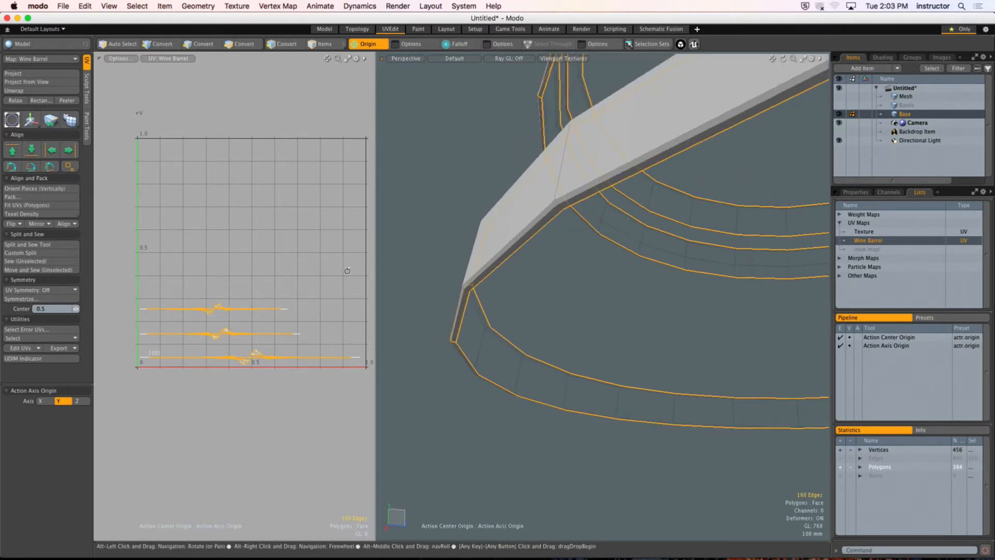
Step: Unwrap the three bands along the selected seams, clear the selection, and widen the UV view to inspect the strips
left_click(39, 91)
left_click(221, 291)
left_click_drag(220, 312, 686, 269, "alt")
key("q")
left_click(252, 270)
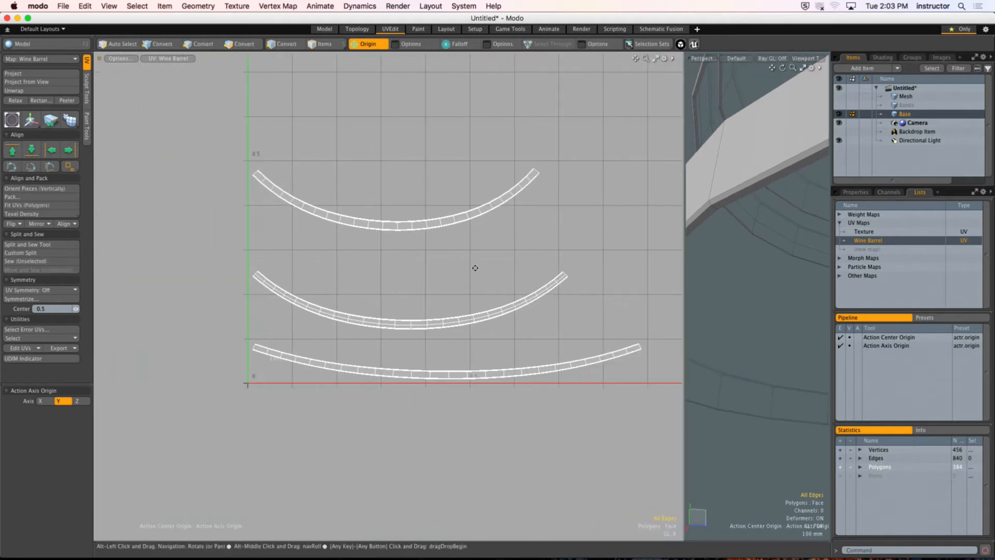
left_click_drag(430, 266, 385, 269, "alt")
left_click_drag(379, 269, 406, 268, "ctrl+alt")
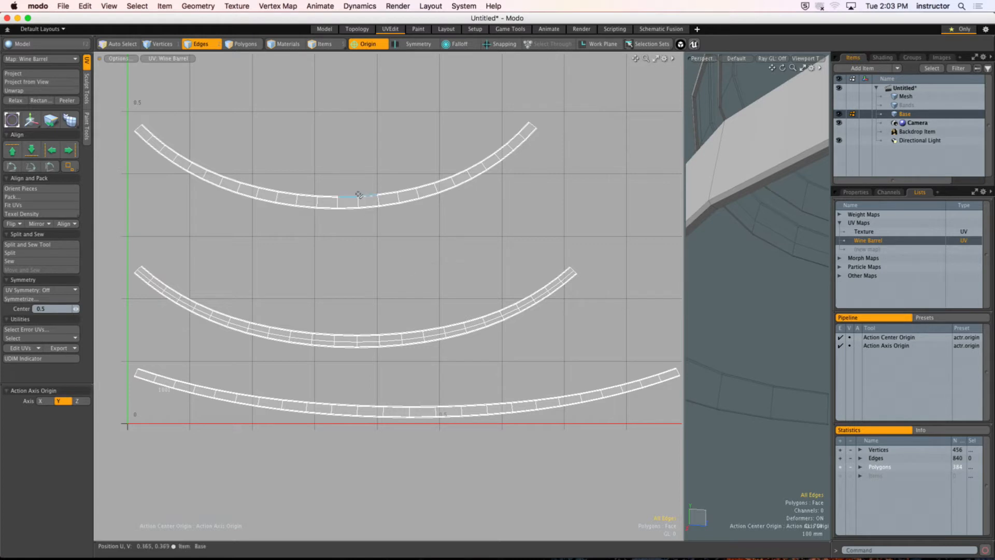
Step: Enlarge the 3D view, select the lowest band's two inner border edge loops, and close its open back with Bridge
left_click_drag(684, 262, 389, 252)
key("3")
scroll(533, 228, "down", 4)
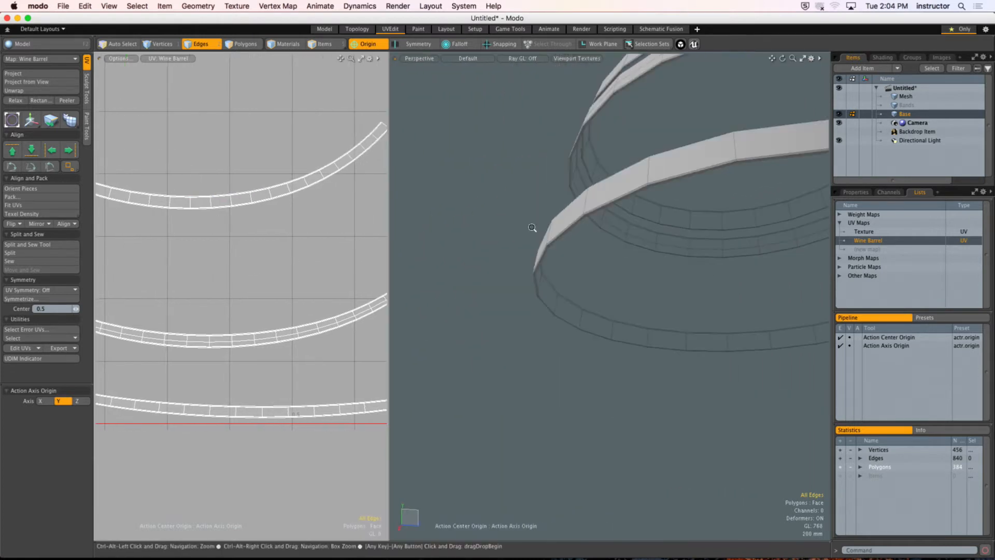
left_click_drag(533, 229, 464, 265, "alt")
scroll(509, 300, "up", 4)
key("2")
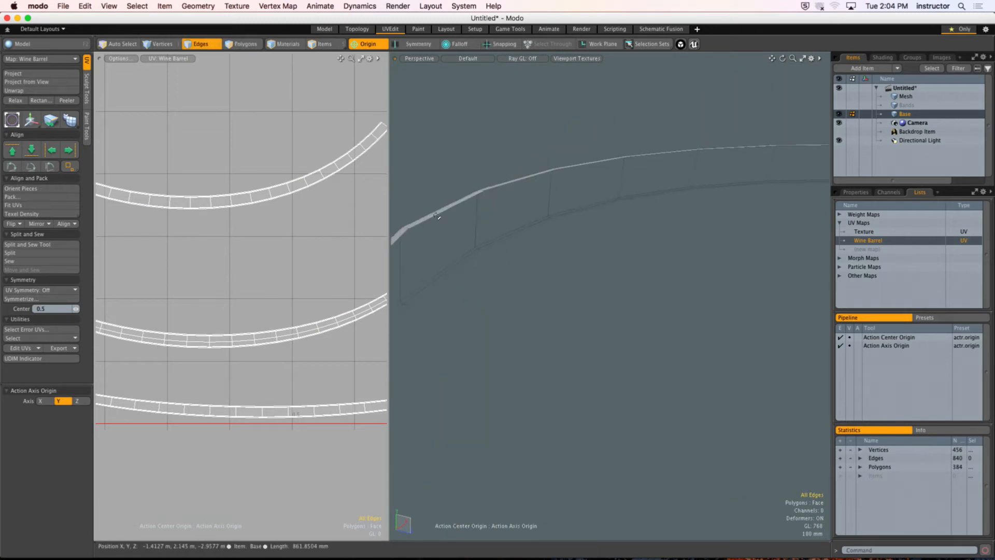
double_click(446, 210)
double_click(451, 255, "shift")
key("F2")
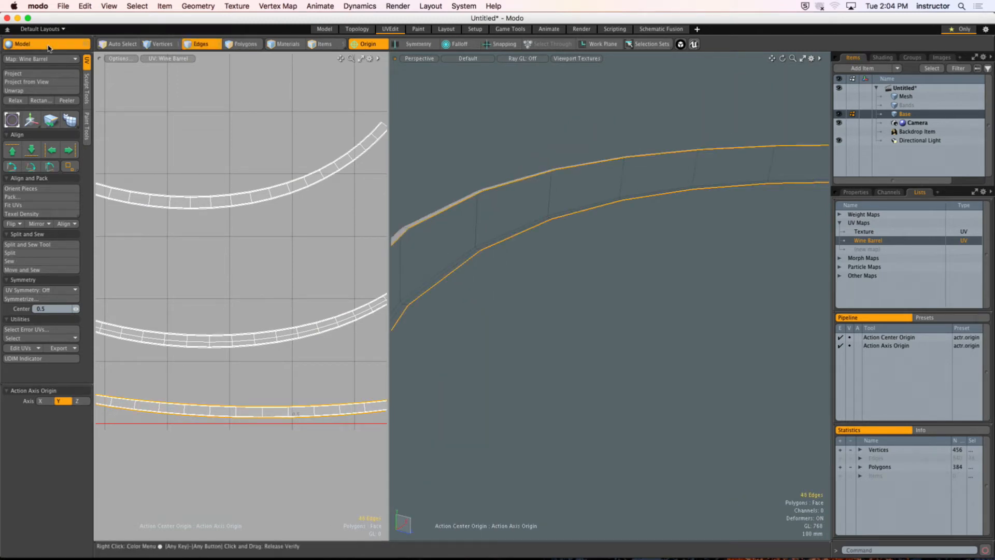
left_click(523, 284)
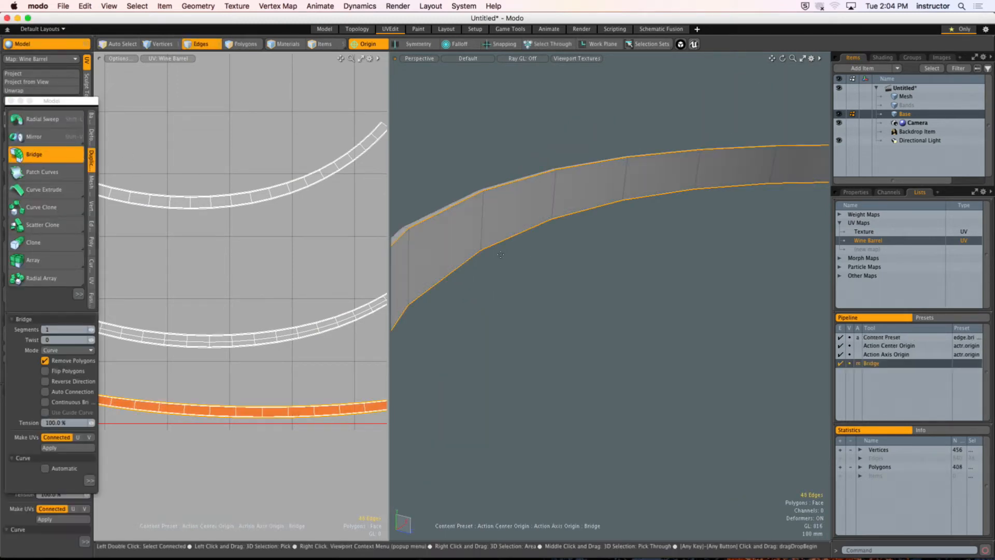
Step: Accept the bridged back on the lowest band and clear the edge selection
left_click_drag(523, 285, 539, 248, "alt")
key("space")
left_click(579, 260)
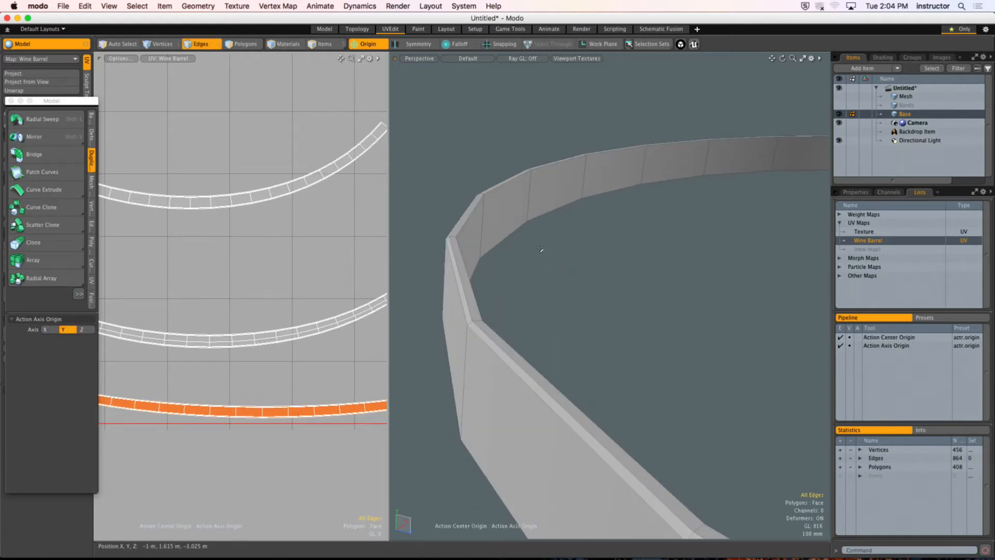
left_click_drag(562, 244, 538, 283, "alt")
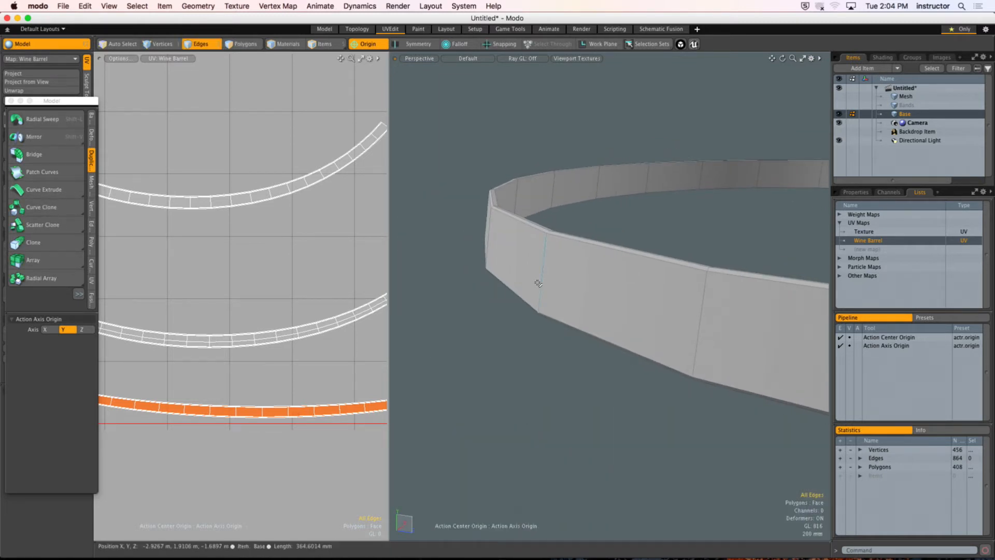
left_click_drag(538, 283, 466, 214, "alt")
Step: Select the polygons of the uppermost UV strip to see which band it belongs to
left_click_drag(300, 288, 252, 284, "ctrl+alt")
key("3")
double_click(230, 239)
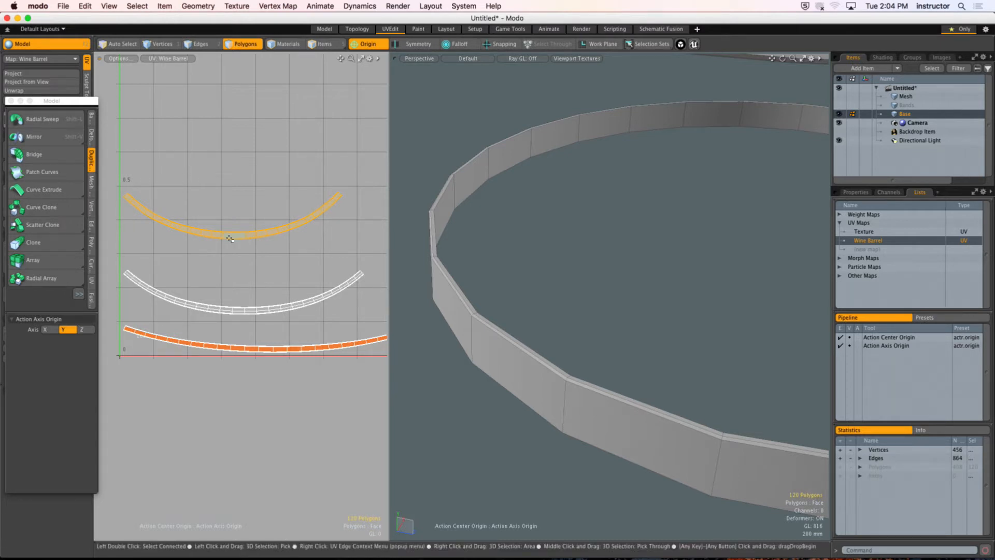
left_click_drag(440, 286, 461, 284, "alt+shift")
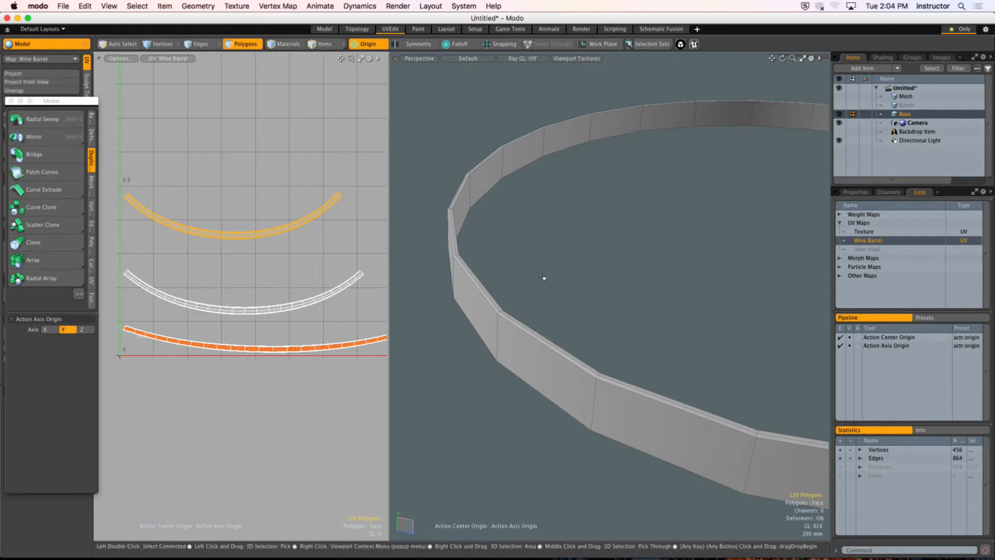
Step: Select the lowest band's vertical seam edge loop and add its two inner border edge loops to the selection
key("2")
double_click(594, 404)
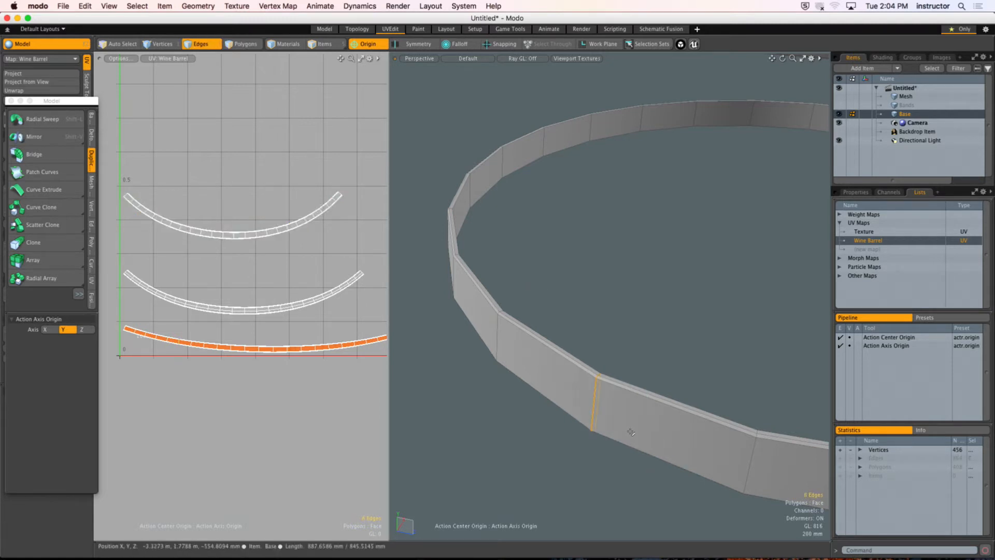
left_click_drag(627, 428, 591, 181, "alt")
double_click(591, 179, "shift")
double_click(611, 247, "shift")
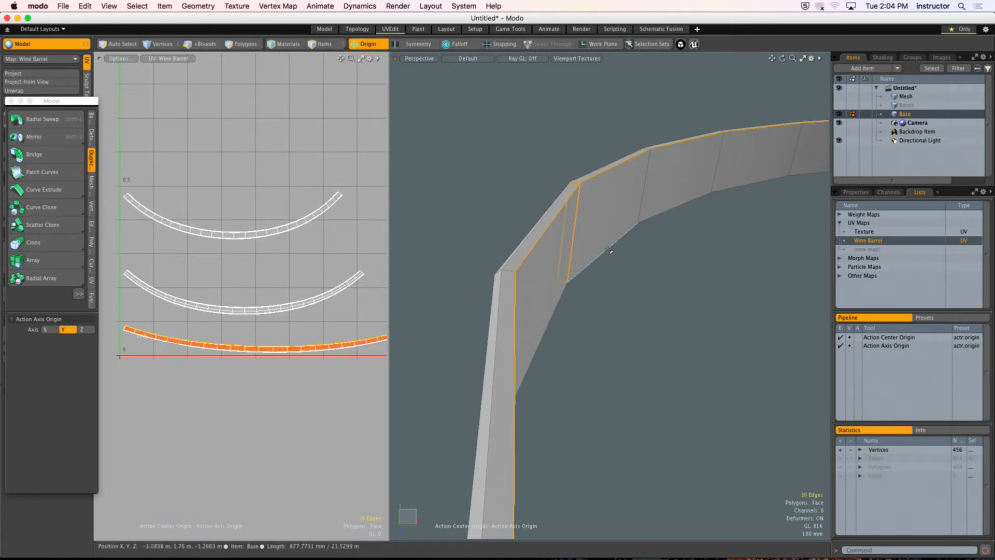
left_click_drag(611, 248, 492, 273, "alt")
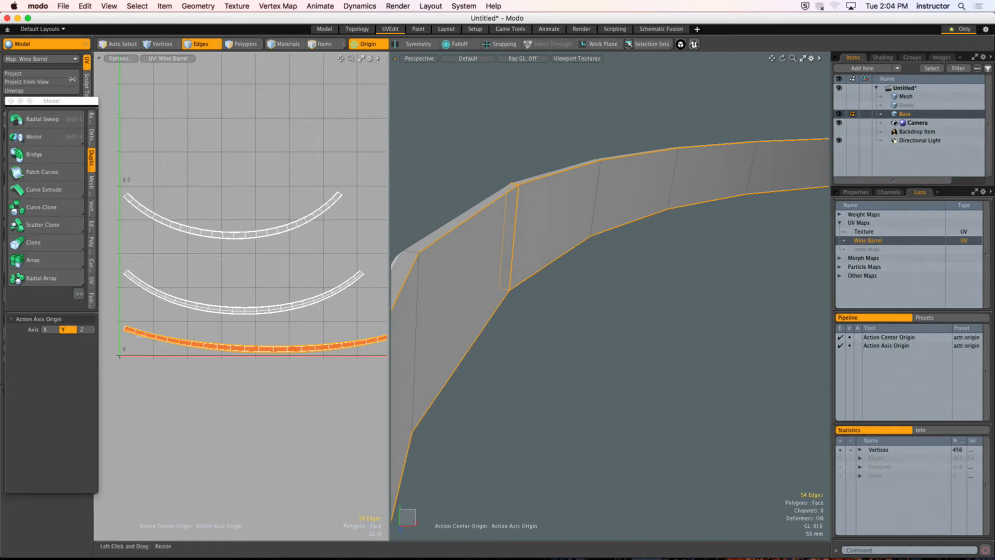
Step: Close the floating tool palette and unwrap the lowest band along the selected seam edges
left_click(11, 101)
left_click(23, 91)
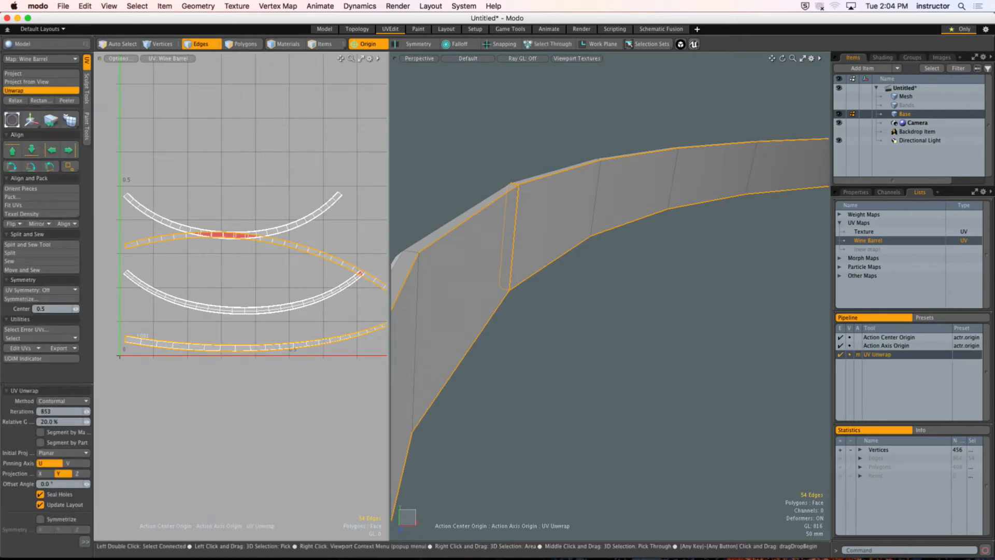
scroll(223, 180, "down", 2)
key("space")
key("space")
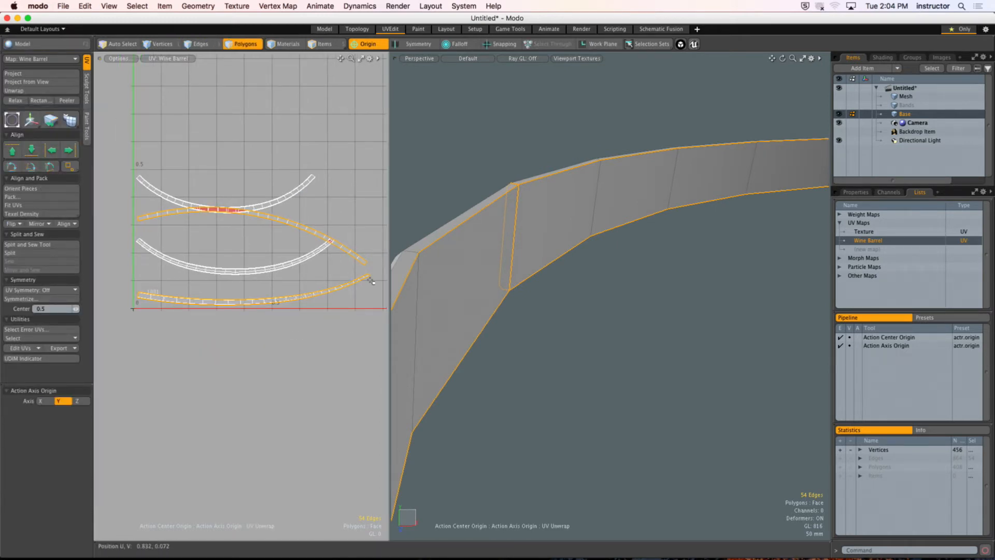
Step: Move the lowest band's two new UV strips above the other bands' strips and clear the selection
double_click(357, 258)
double_click(353, 283, "shift")
key("w")
left_click_drag(354, 284, 365, 123)
key("space")
left_click(348, 222)
scroll(374, 255, "down", 2)
left_click_drag(378, 257, 360, 259, "alt+shift")
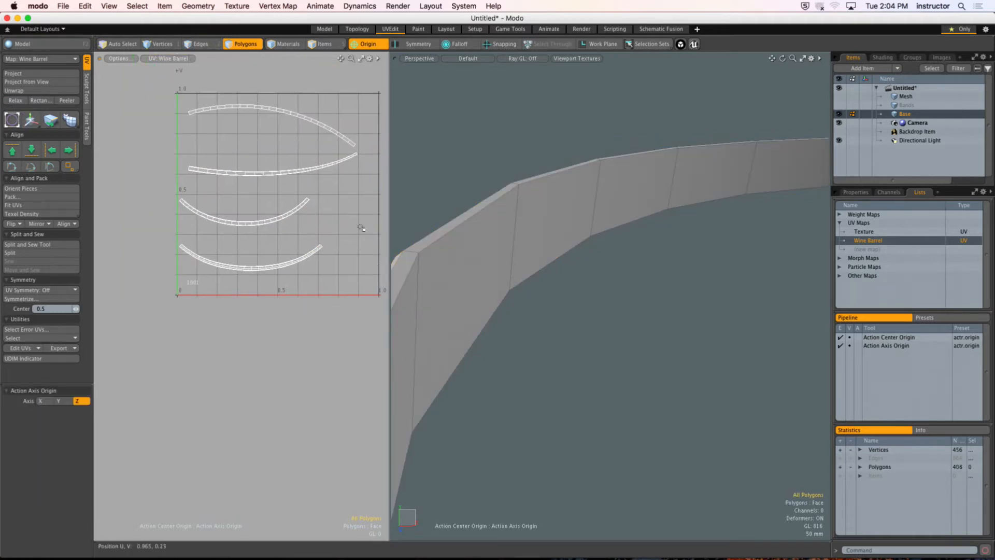
Step: Select the two upper UV strips one after the other to see which faces of the lowest band each covers
double_click(300, 116)
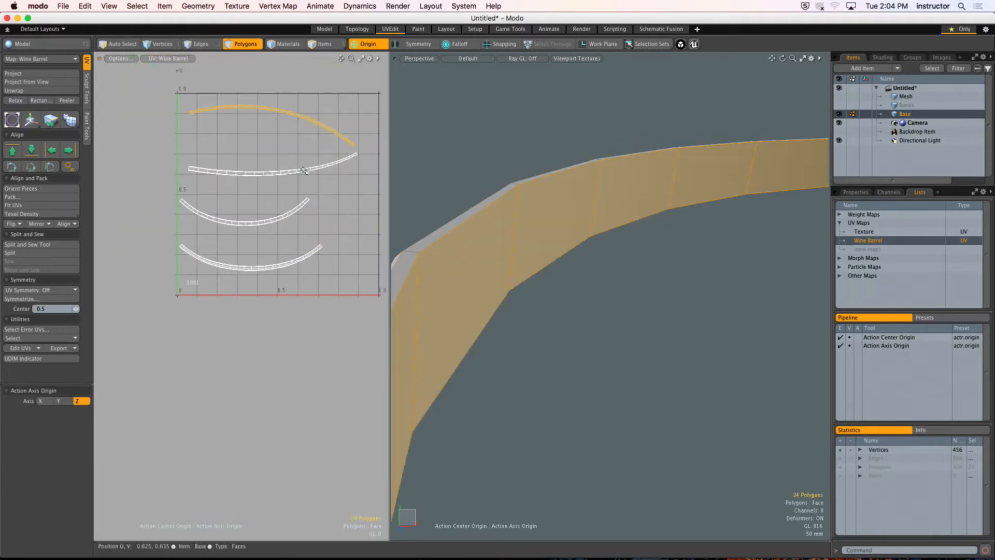
double_click(305, 172)
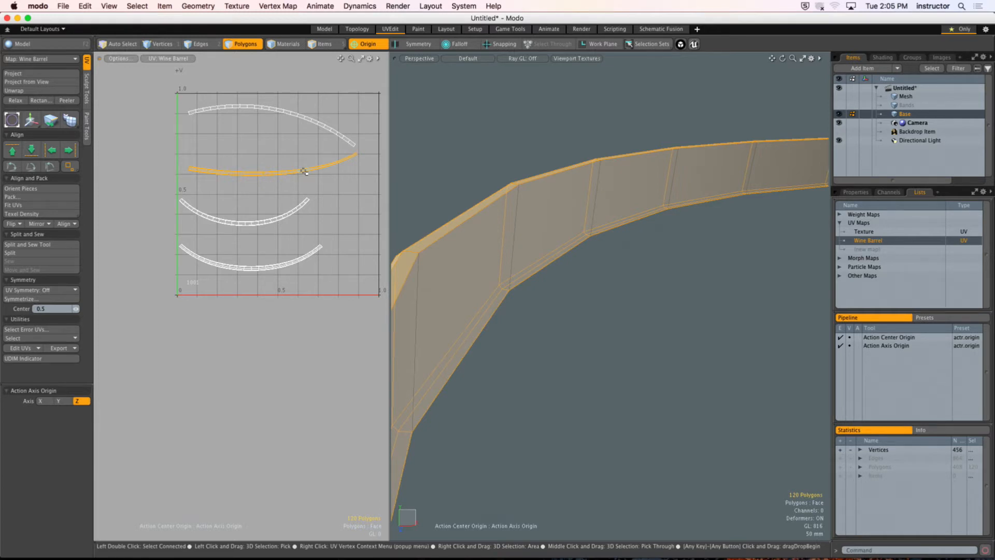
scroll(524, 295, "down", 5)
left_click_drag(523, 295, 575, 273, "alt")
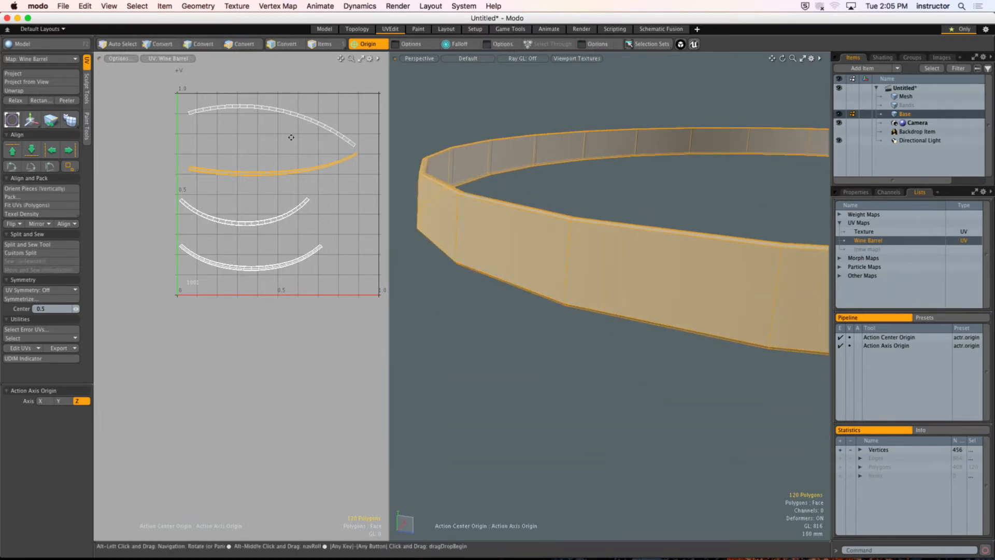
Step: Select the end edges of the uppermost UV strip to locate the matching edges on the lowest band
left_click_drag(203, 114, 342, 133, "ctrl+alt")
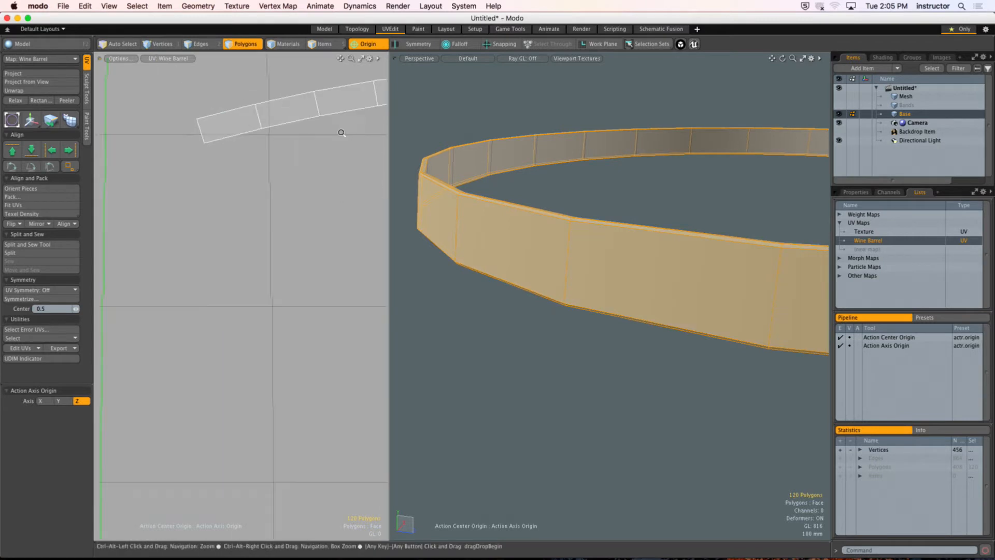
key("2")
left_click(201, 130)
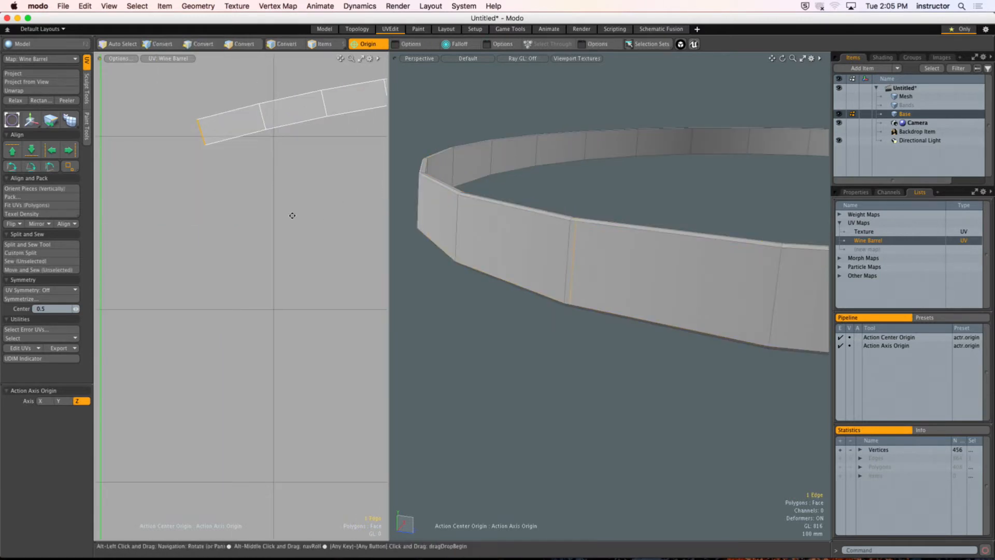
left_click_drag(292, 216, 272, 205, "alt")
key("3")
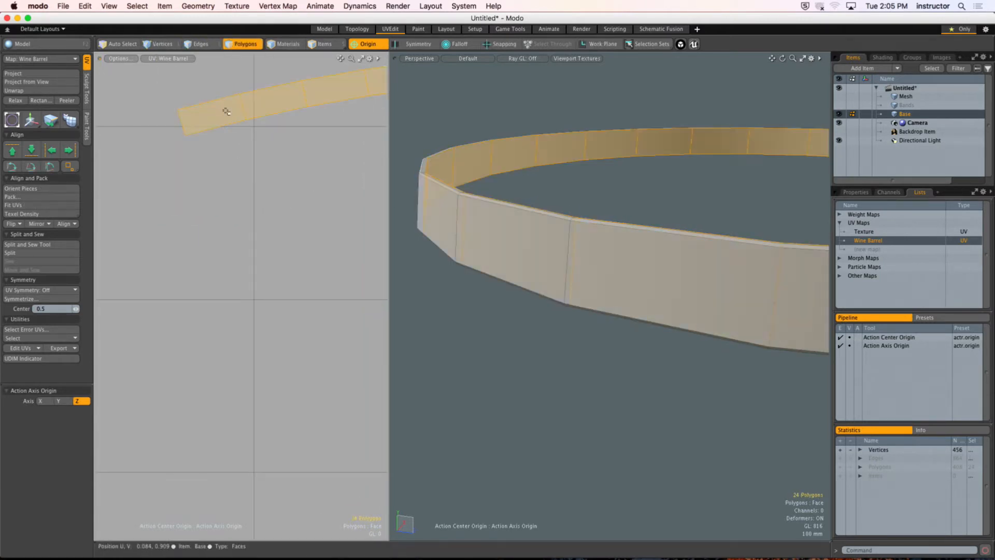
key("2")
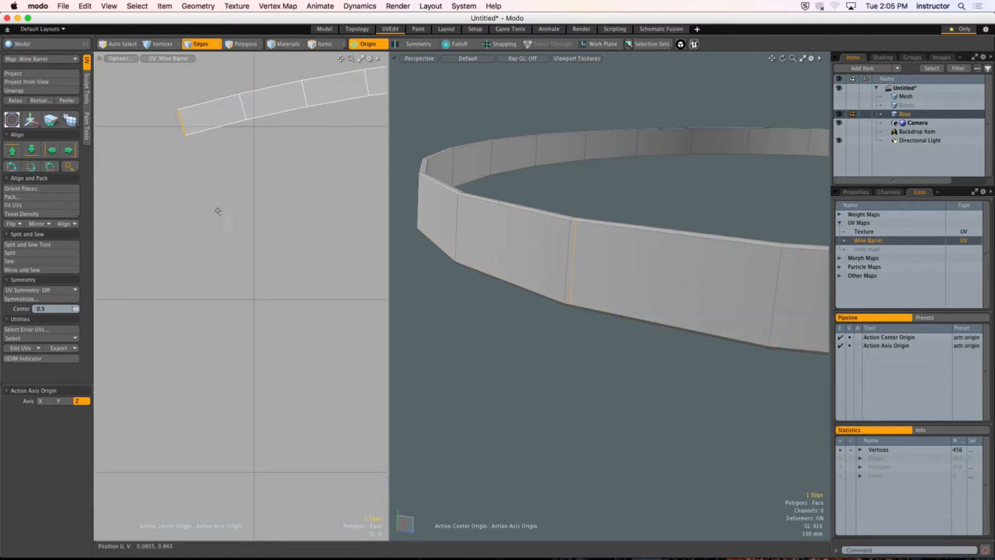
right_click_drag(163, 98, 225, 189)
left_click_drag(574, 272, 489, 260, "alt")
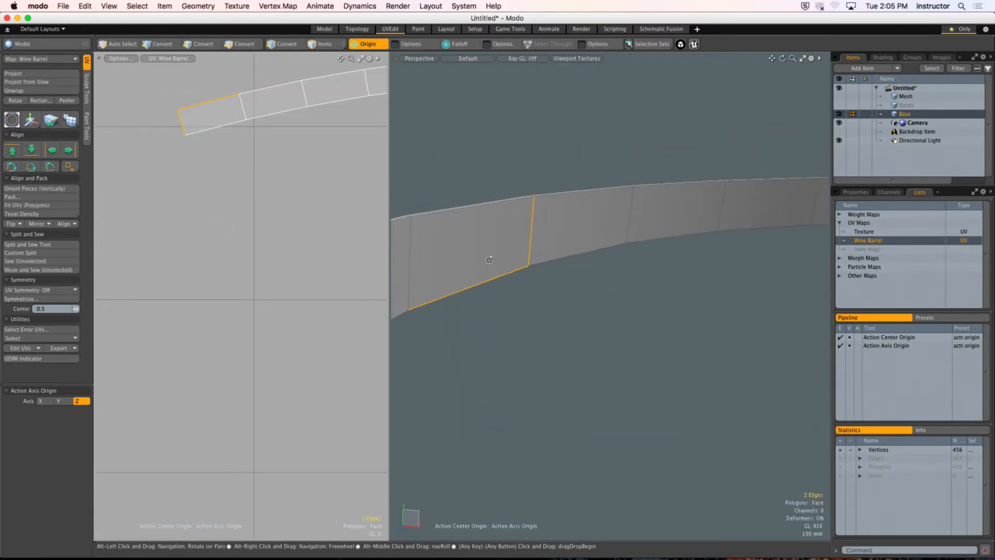
Step: Select the end edges of the second UV strip to locate its seam on the lowest band's outer side
scroll(238, 239, "down", 10)
left_click_drag(195, 253, 158, 167, "alt")
scroll(189, 249, "up", 10)
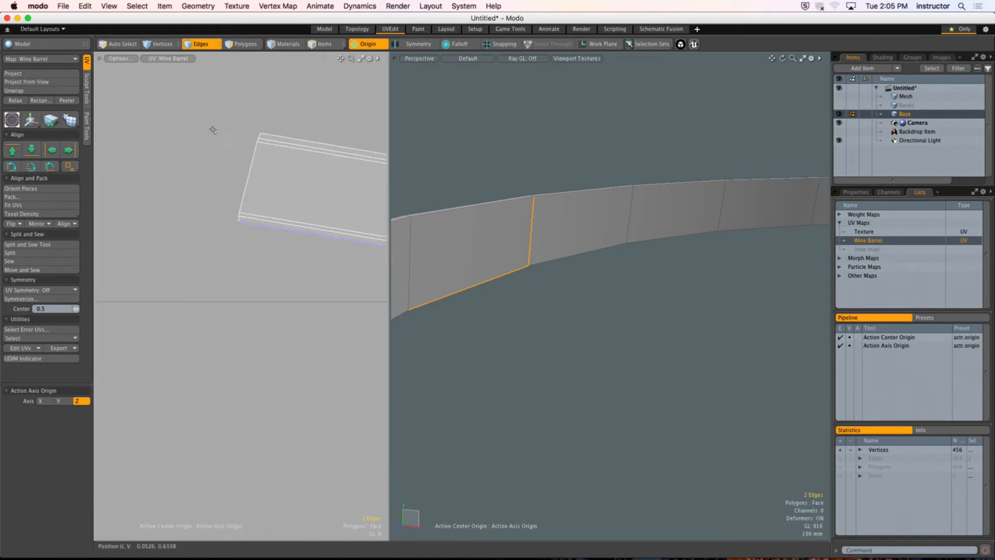
right_click_drag(212, 112, 275, 249)
left_click_drag(539, 211, 606, 240, "alt")
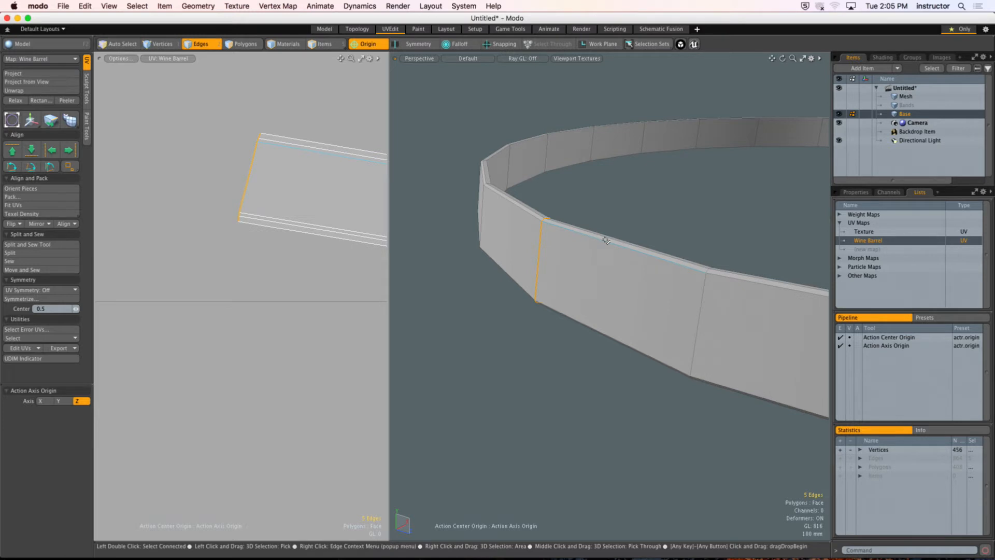
Step: Select the ring of inner faces on the lowest band and add one Loop Slice in Free mode near its upper edge
left_click_drag(600, 240, 522, 232, "alt")
key("3")
left_click(487, 251)
left_click(549, 220, "shift")
key("l")
key("alt+c")
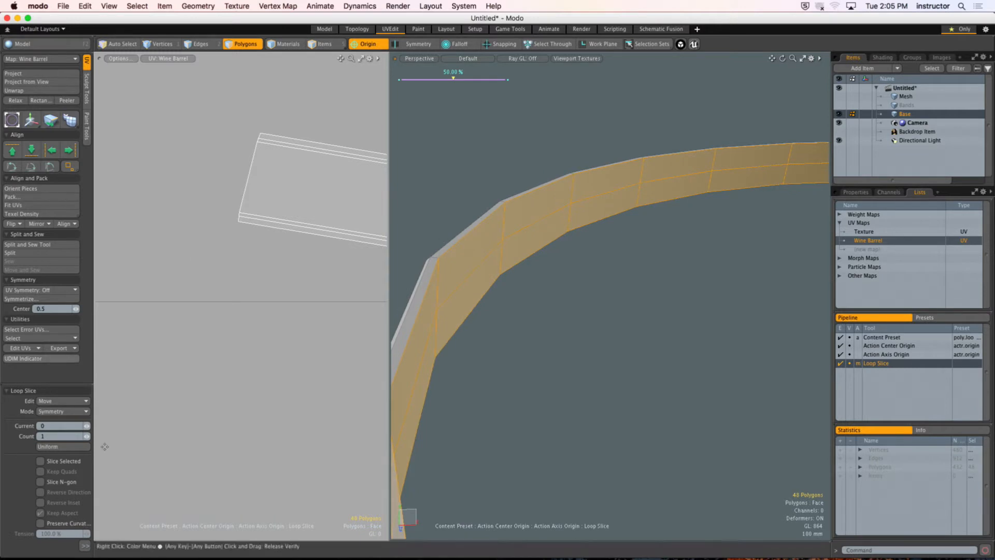
left_click(73, 411)
left_click(76, 404)
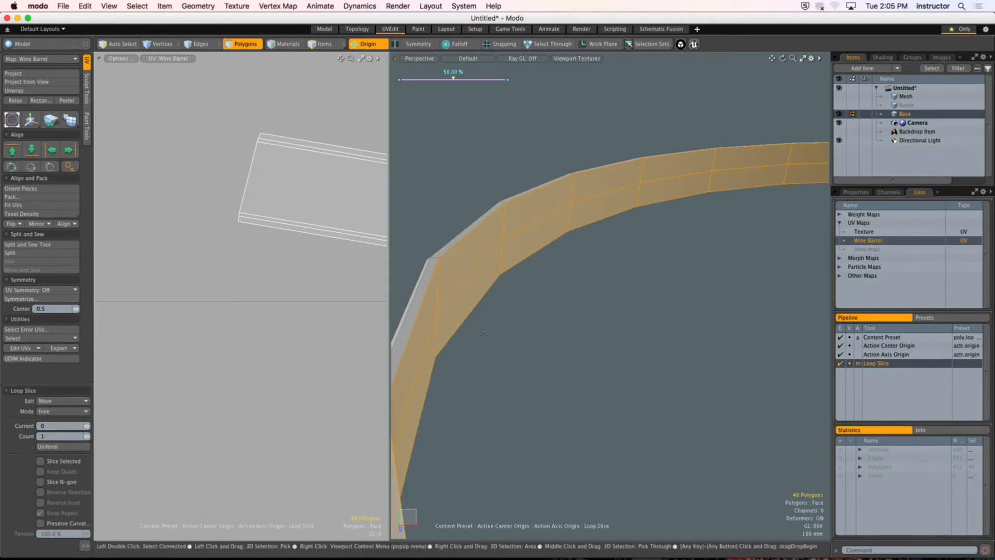
key("space")
left_click(590, 330)
left_click_drag(590, 330, 567, 254, "alt")
scroll(582, 299, "up", 3)
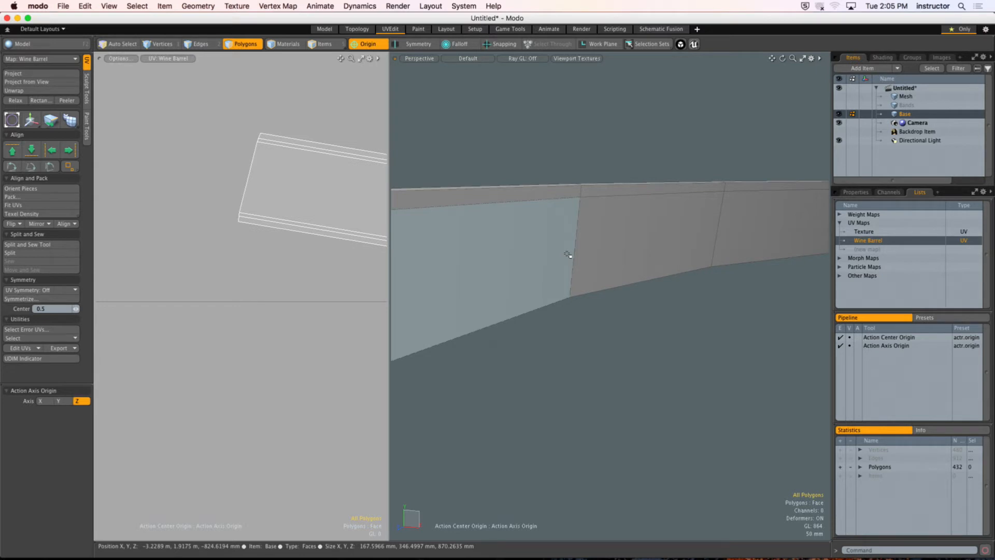
Step: Add a second Loop Slice around the lowest band's inner faces, near their lower edge
left_click(506, 240)
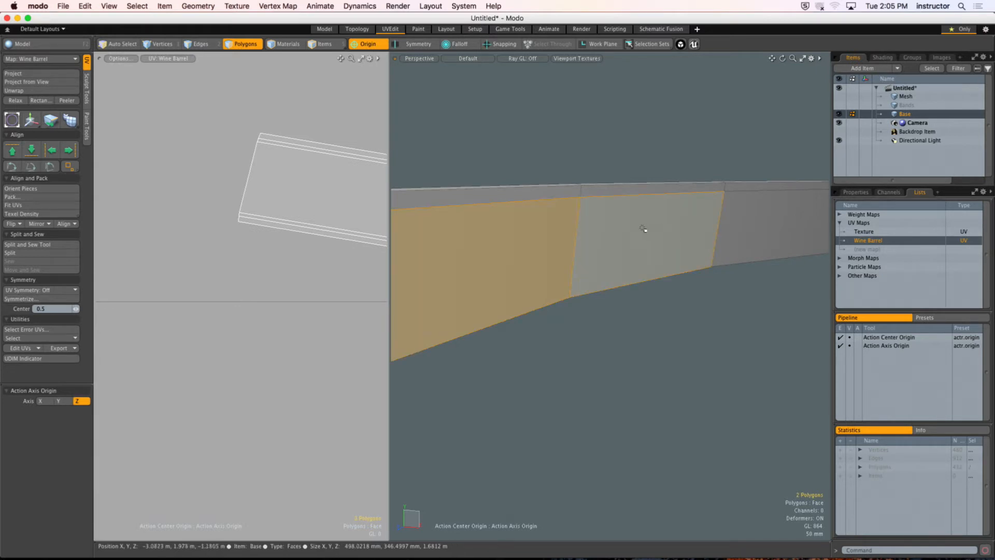
left_click(614, 228)
key("alt+c")
mouse_move(614, 228)
left_mouse_down()
mouse_move(568, 244)
mouse_move(588, 261)
left_mouse_up()
left_click(586, 252)
key("space")
left_click(651, 331)
Step: Select the middle ring of polygons on the lowest band's inner side and delete it
mouse_move(562, 251)
left_mouse_down()
mouse_move(626, 235)
mouse_move(546, 225)
left_mouse_up()
key("l")
key("Delete")
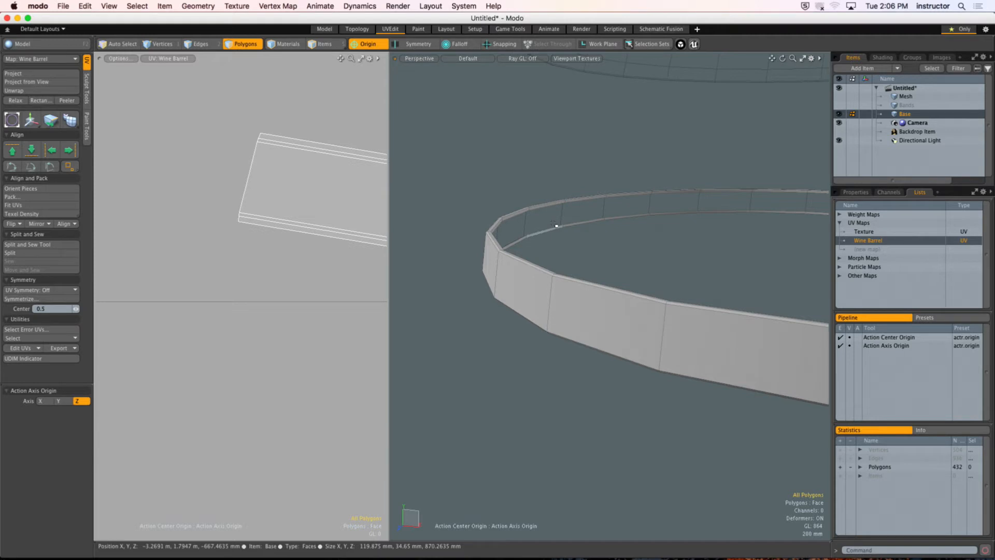
Step: Delete the two remaining thin polygon rings along the upper and lower borders of the lowest band's inner side
left_click_drag(521, 219, 551, 224, "ctrl+alt")
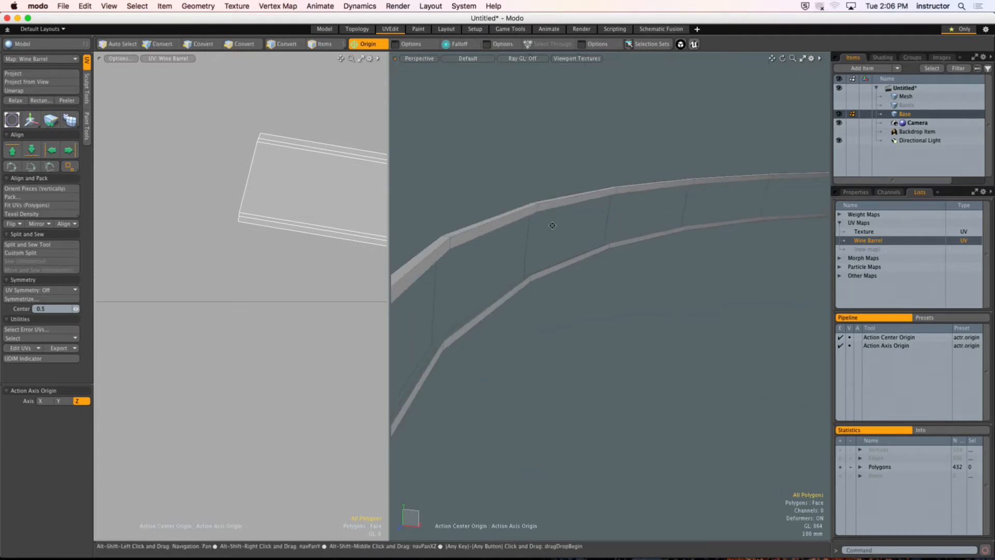
left_click_drag(438, 250, 454, 242)
key("l")
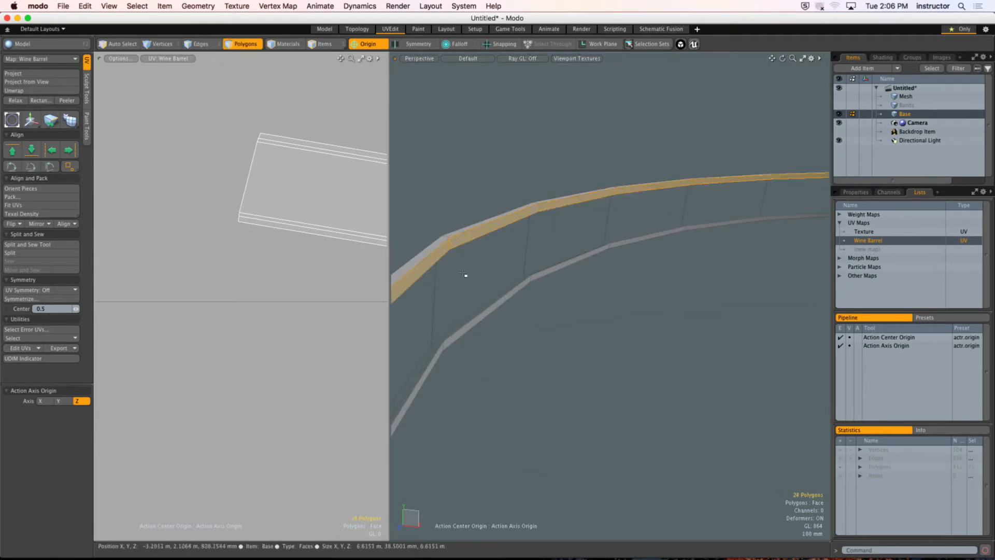
key("Delete")
left_click(444, 344)
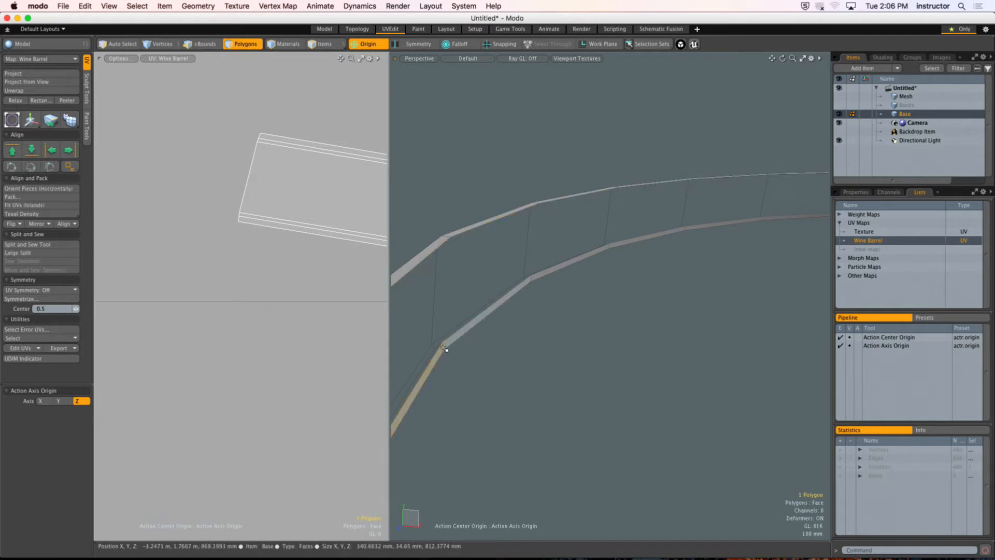
key("l")
key("Delete")
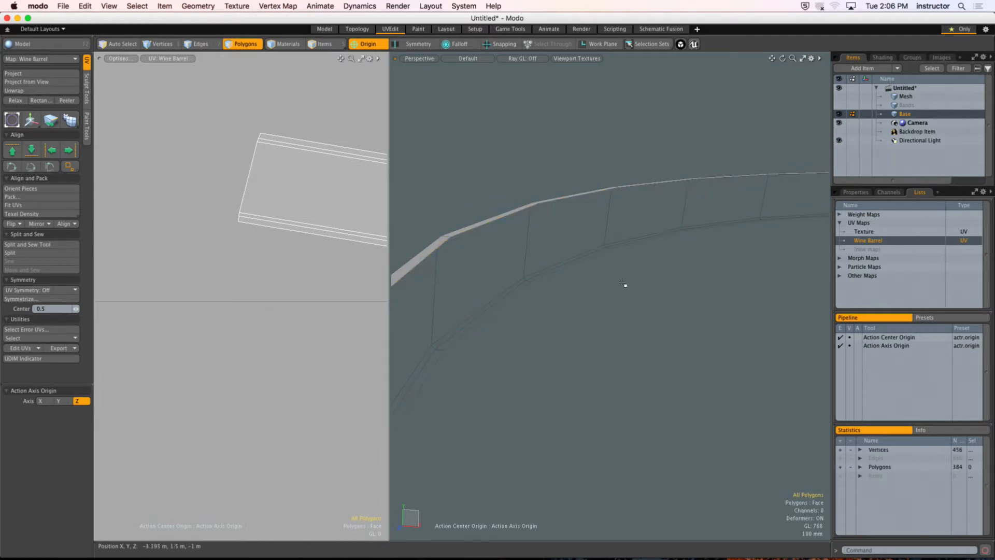
Step: Select the three UV strips one after another to check which band each belongs to
left_click_drag(626, 284, 505, 291, "alt")
left_click_drag(312, 250, 168, 227, "ctrl+alt")
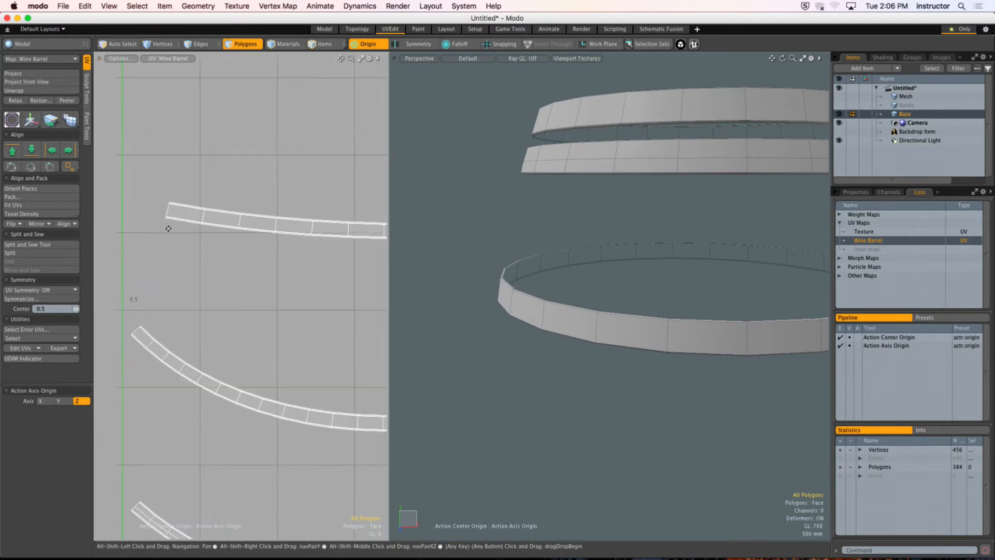
scroll(243, 262, "down", 5)
left_click_drag(238, 264, 224, 260, "alt+shift")
double_click(264, 228)
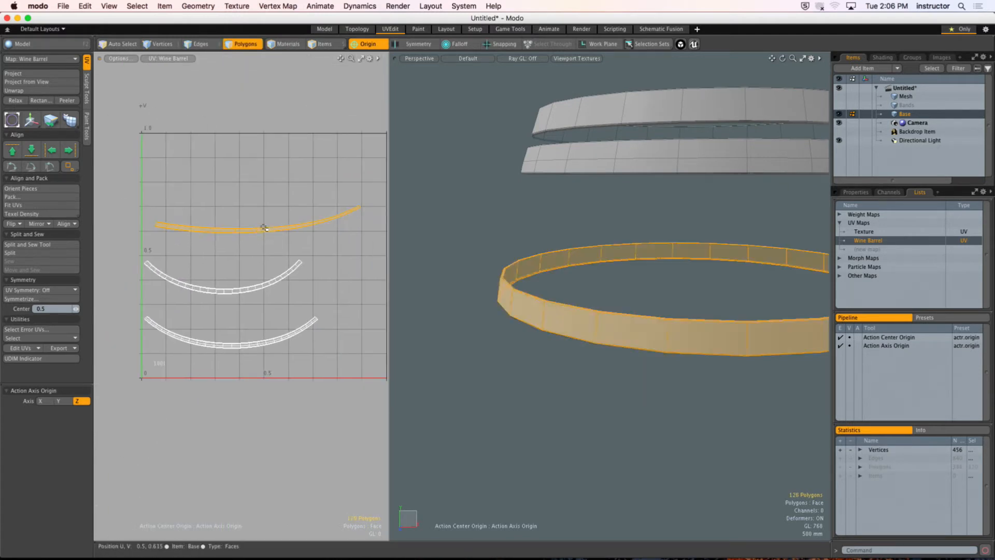
double_click(278, 280)
left_click(294, 317)
double_click(299, 329)
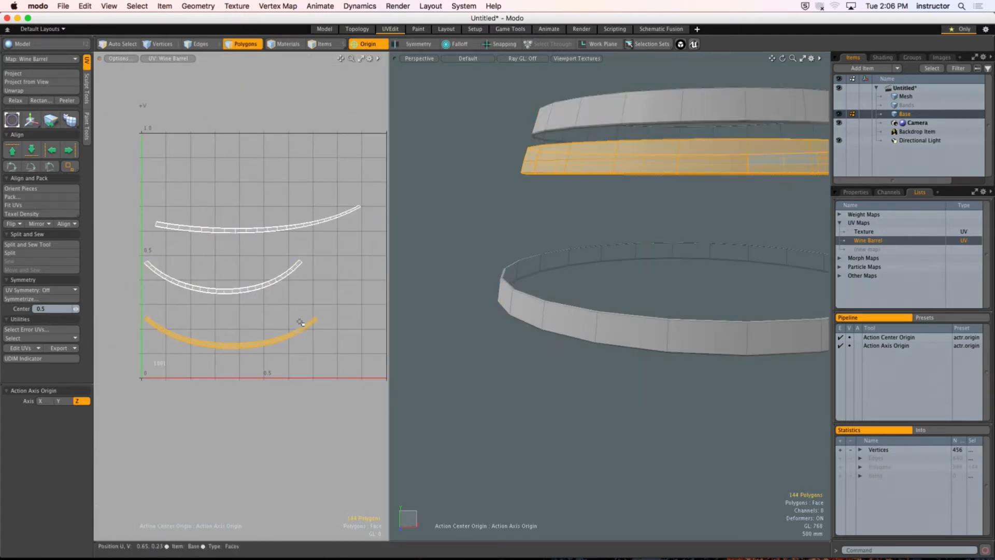
Step: Select the three curved band UV strips and straighten them with UV Rectangle, leaving packing and uniform spans off
left_click_drag(391, 260, 615, 257)
scroll(538, 241, "up", 4)
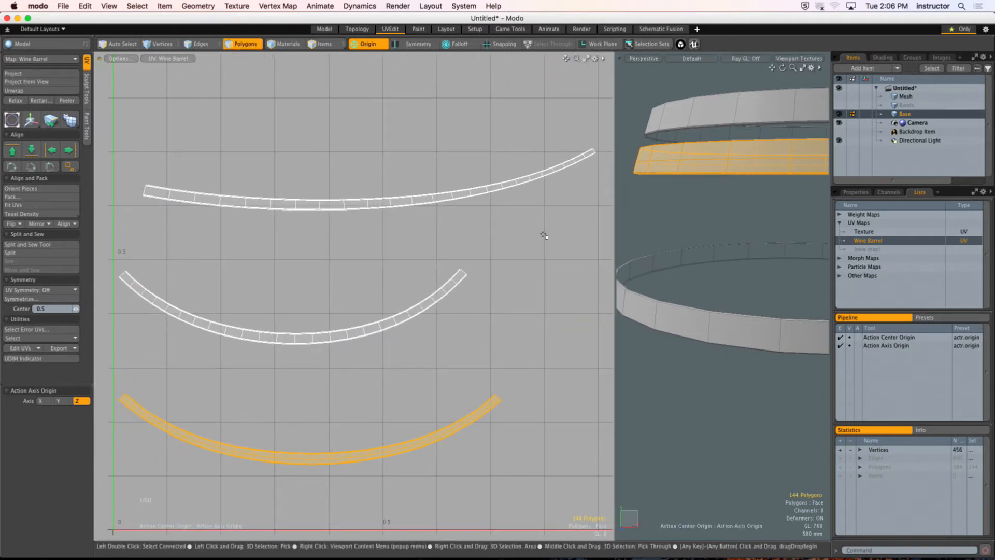
left_click(246, 355)
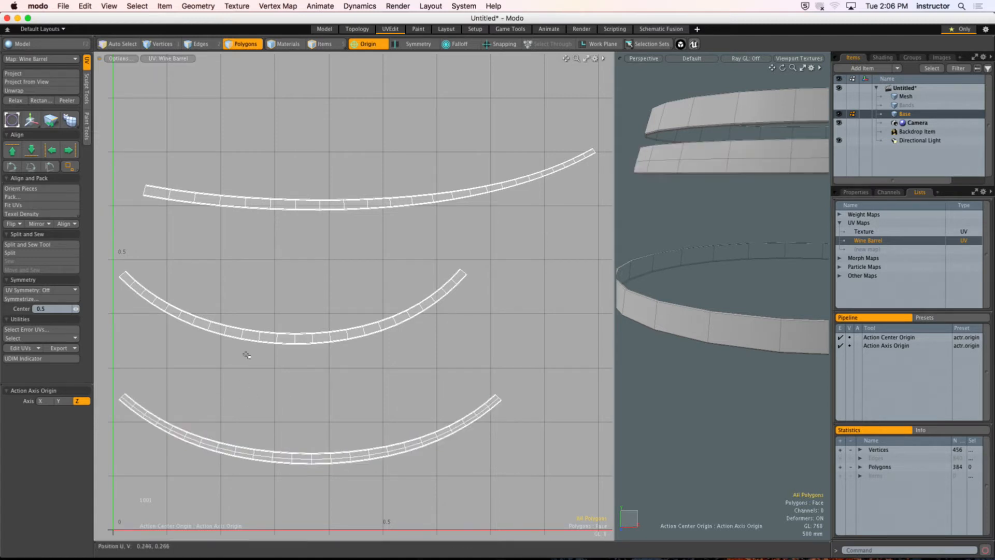
double_click(250, 447)
double_click(266, 338, "shift")
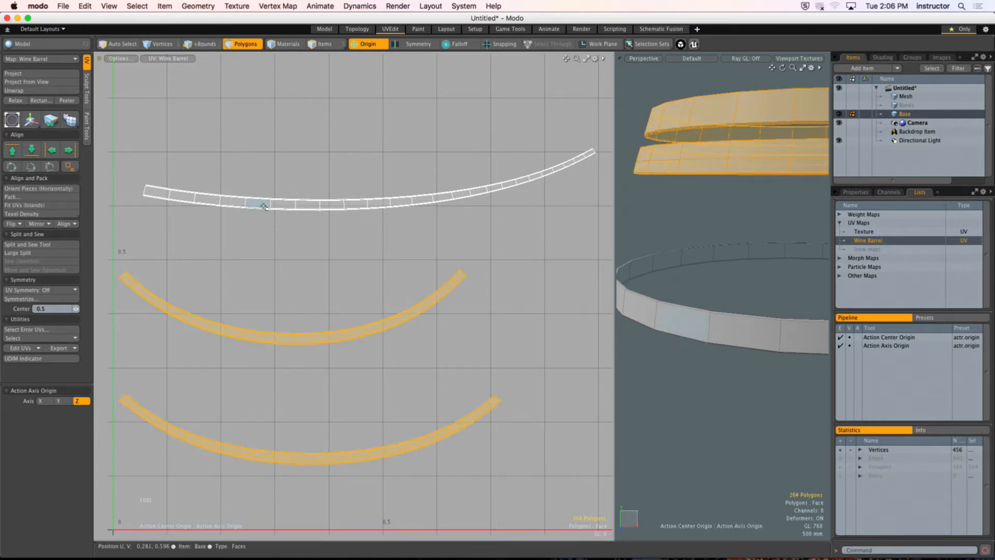
double_click(264, 207, "shift")
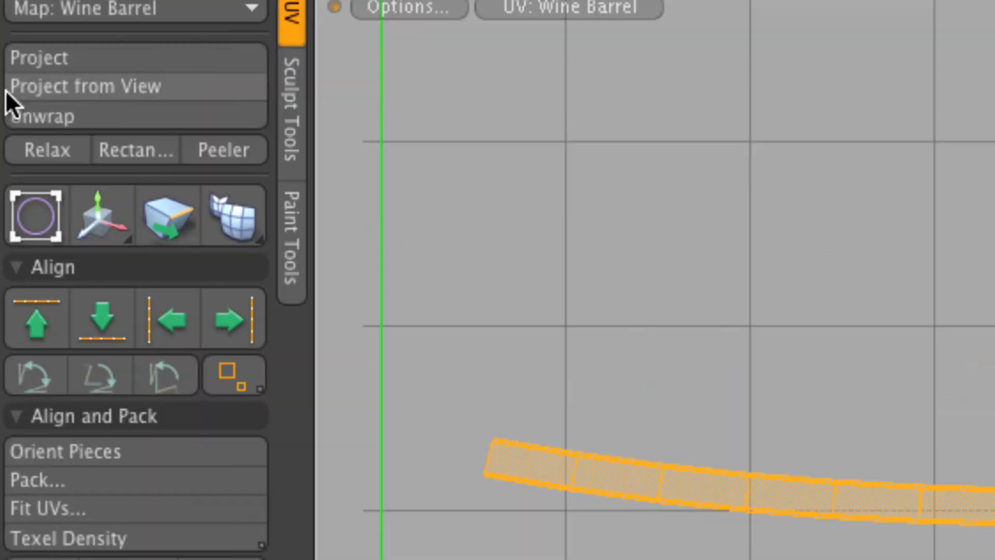
left_click(129, 152)
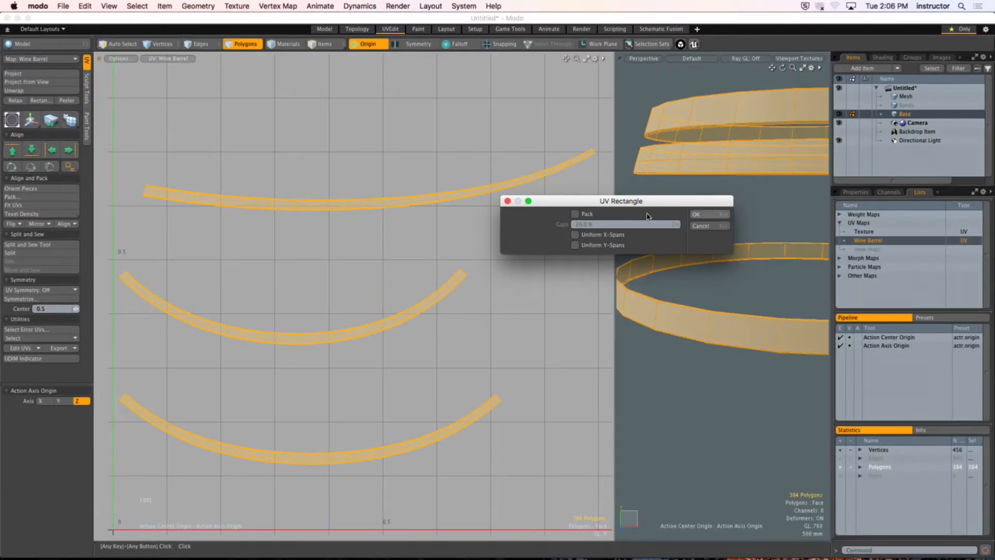
left_click(700, 214)
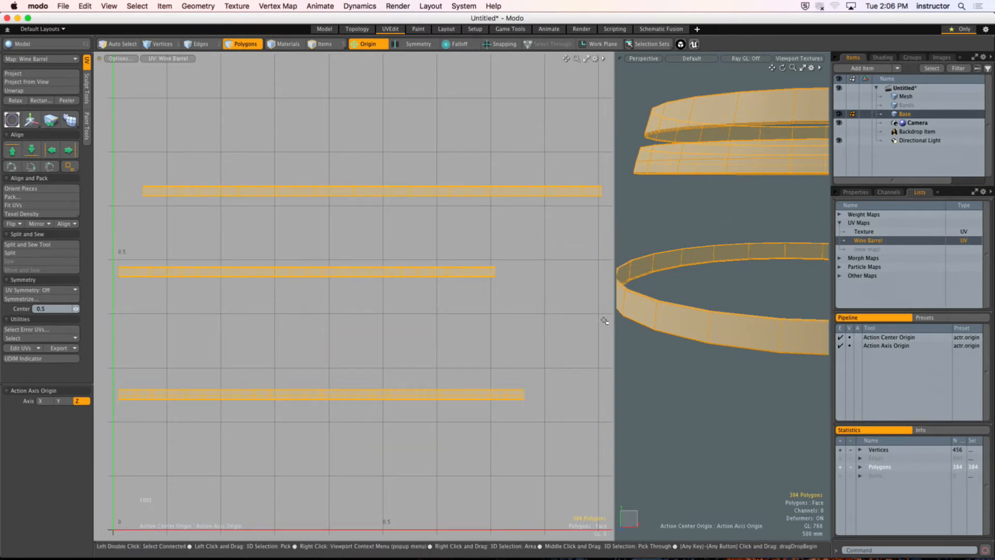
Step: Select all three straightened band strips and pack their UVs with Stretch on, 20% gaps and the Normalized region
left_click(568, 282)
key("a")
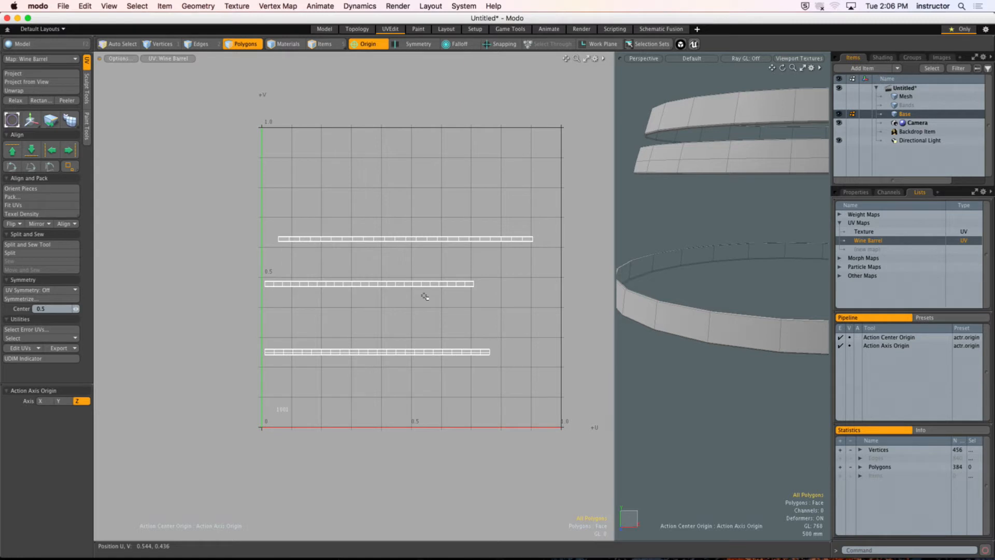
left_click_drag(227, 178, 523, 397)
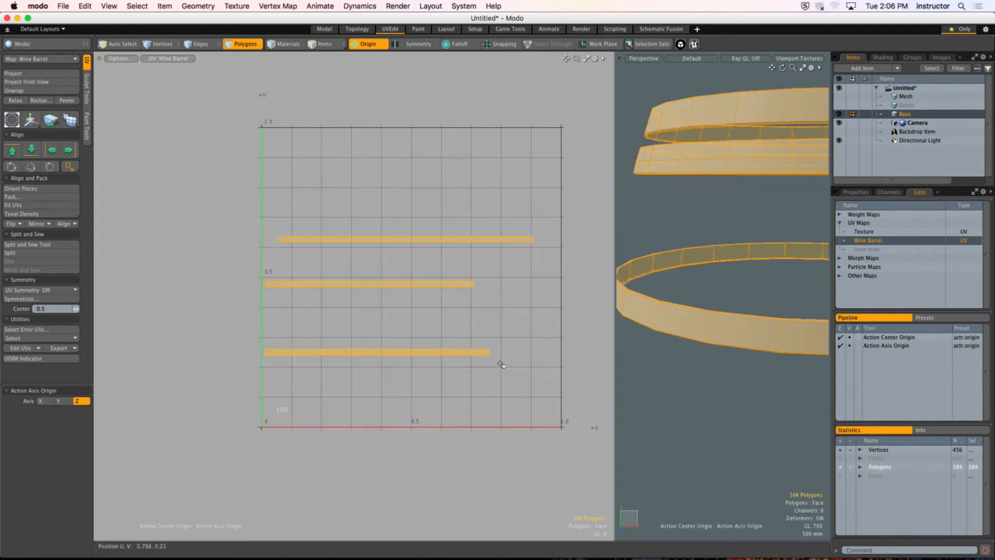
left_click_drag(360, 235, 337, 232, "alt+shift")
left_click(39, 196)
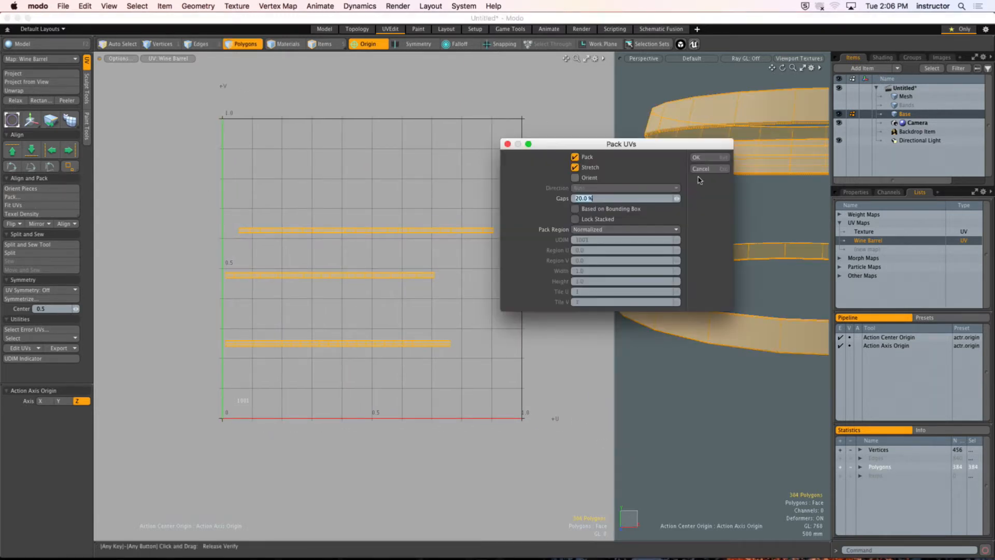
left_click(693, 161)
left_click(427, 262)
Step: Select the three packed band strips and unhide the rest of the barrel
left_click_drag(284, 377, 273, 360, "alt+shift")
left_click_drag(170, 339, 566, 469)
key("u")
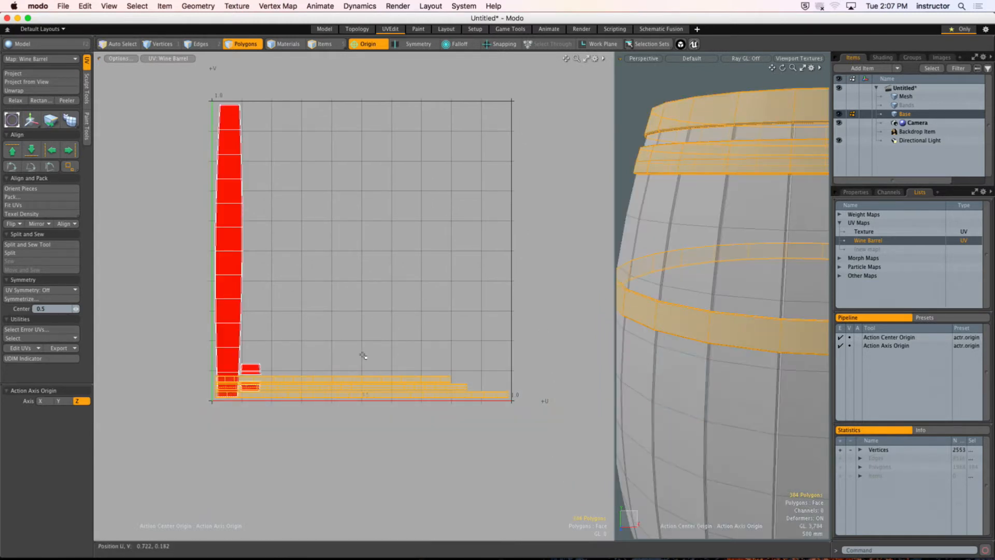
Step: Select the polygons of the barrel's top lid and project their UVs from the top view
left_click_drag(743, 306, 685, 299, "ctrl+alt")
left_click_drag(685, 299, 704, 292, "alt")
mouse_move(704, 291)
left_mouse_down("alt")
mouse_move(708, 258)
mouse_move(717, 288)
left_mouse_up("alt")
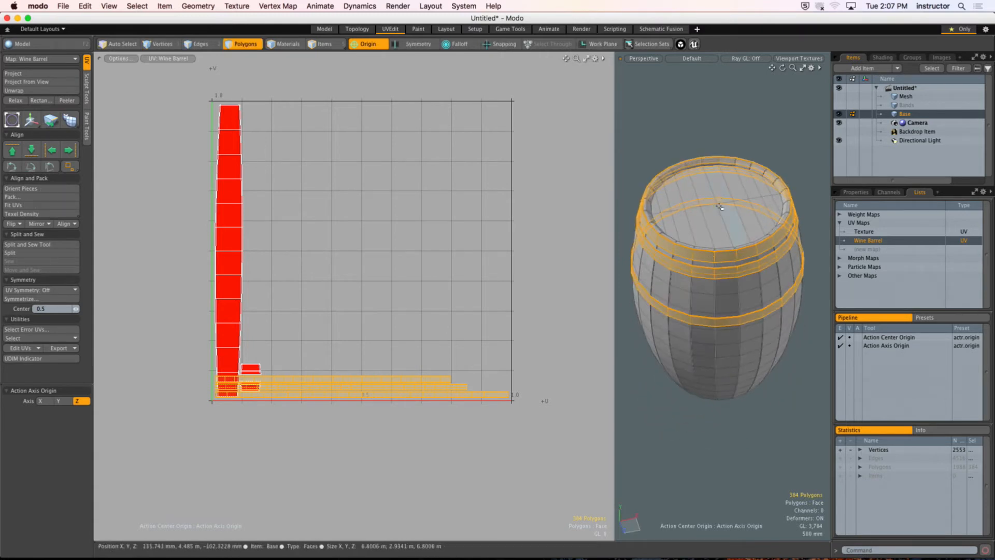
key("1")
key("2")
key("3")
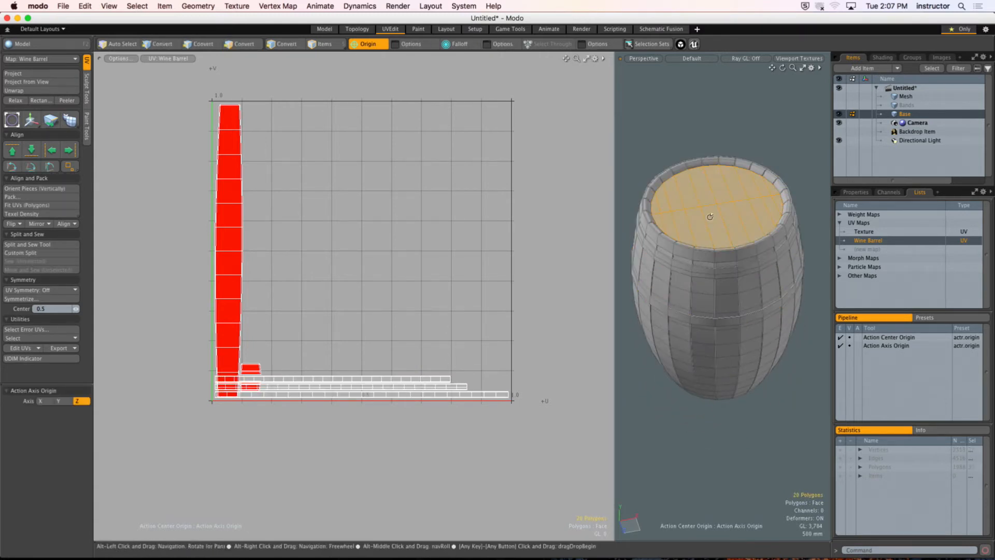
left_click_drag(714, 224, 717, 233, "alt+shift")
key("slash")
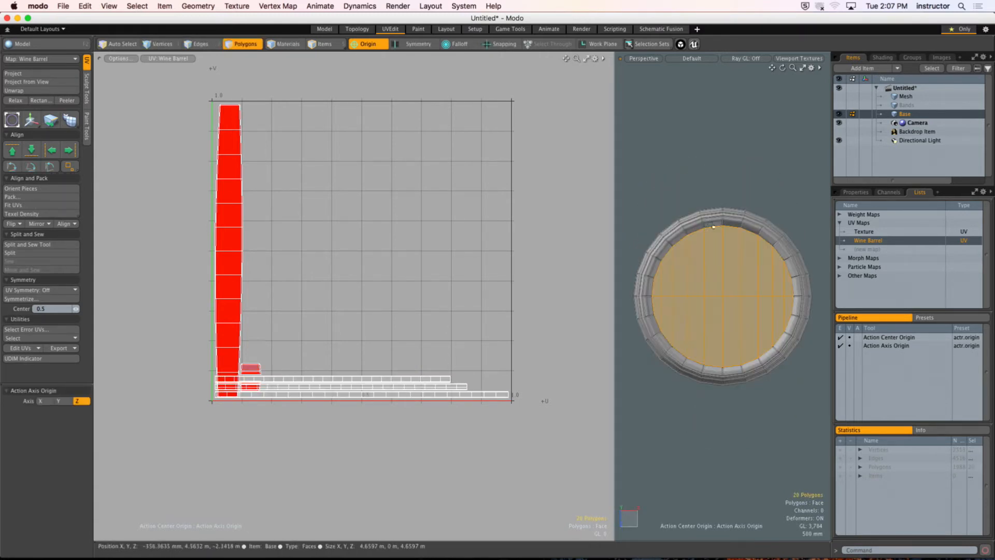
left_click(31, 82)
left_click(642, 202)
Step: Move the lid's circular UV island clear of the stave and band islands, and set the action center to none
key("q")
key("w")
left_click_drag(261, 351, 371, 251)
key("q")
left_click(432, 319)
left_click(368, 45)
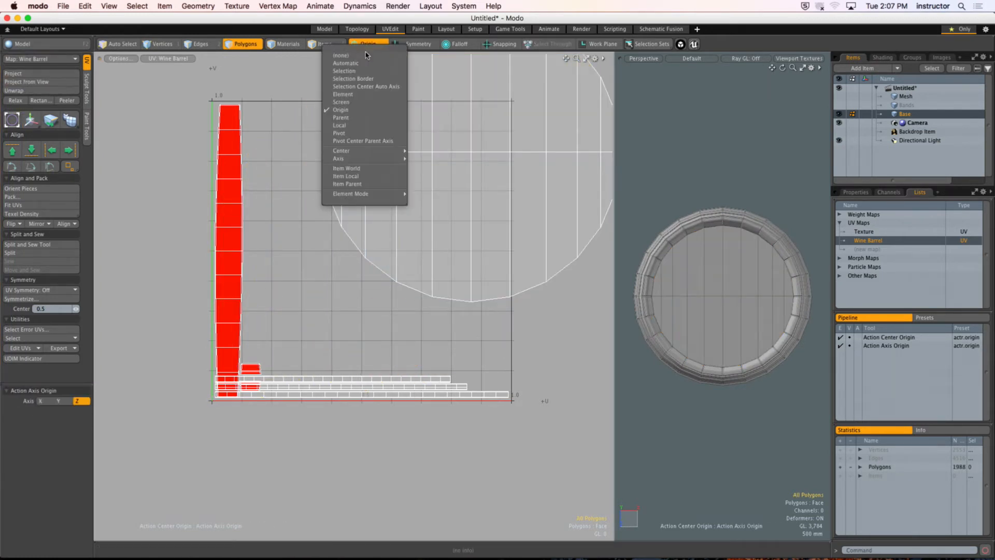
left_click(366, 56)
Step: Select the barrel's top lid and all three metal bands together
left_click_drag(749, 353, 748, 293, "alt")
double_click(728, 249)
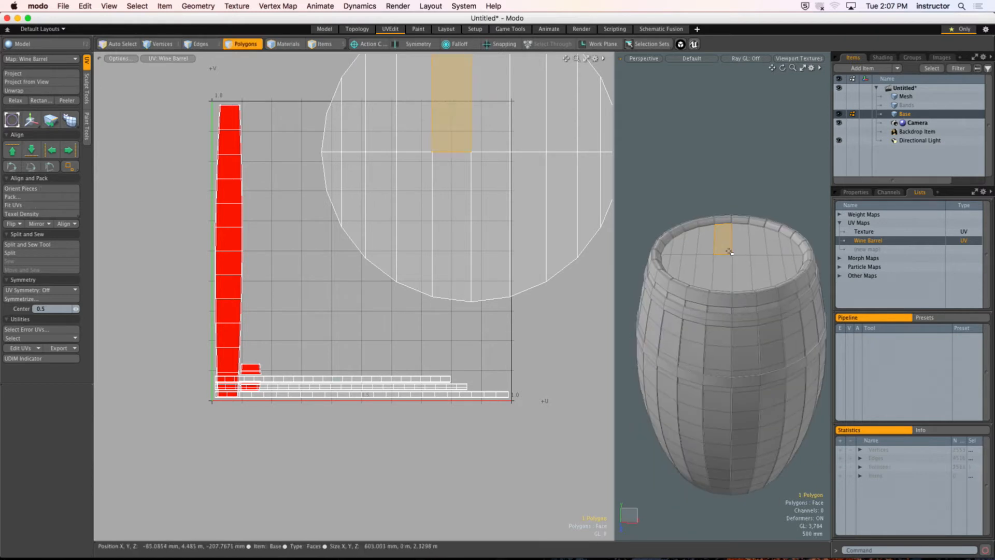
double_click(731, 314, "shift")
double_click(726, 319, "shift")
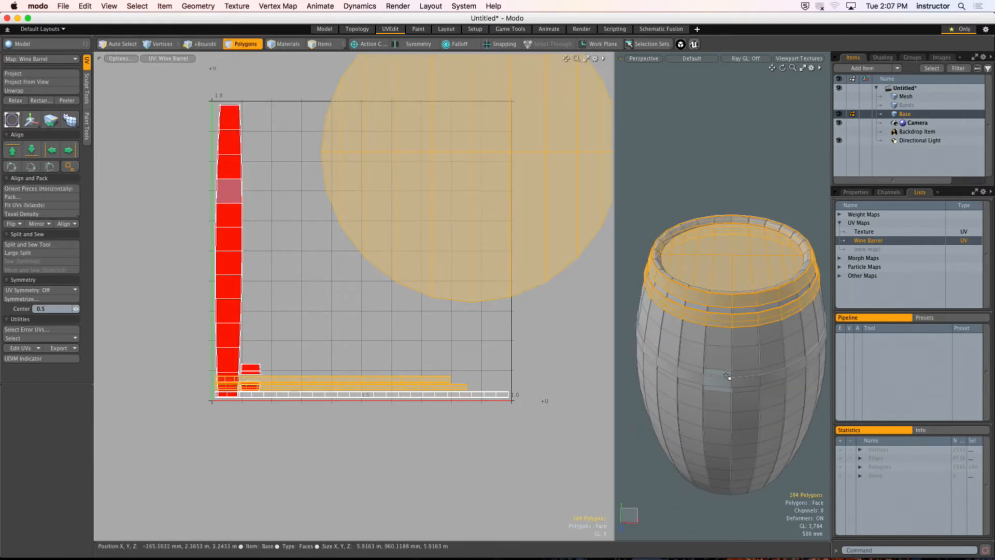
double_click(727, 382, "shift")
left_click_drag(727, 382, 730, 217, "alt")
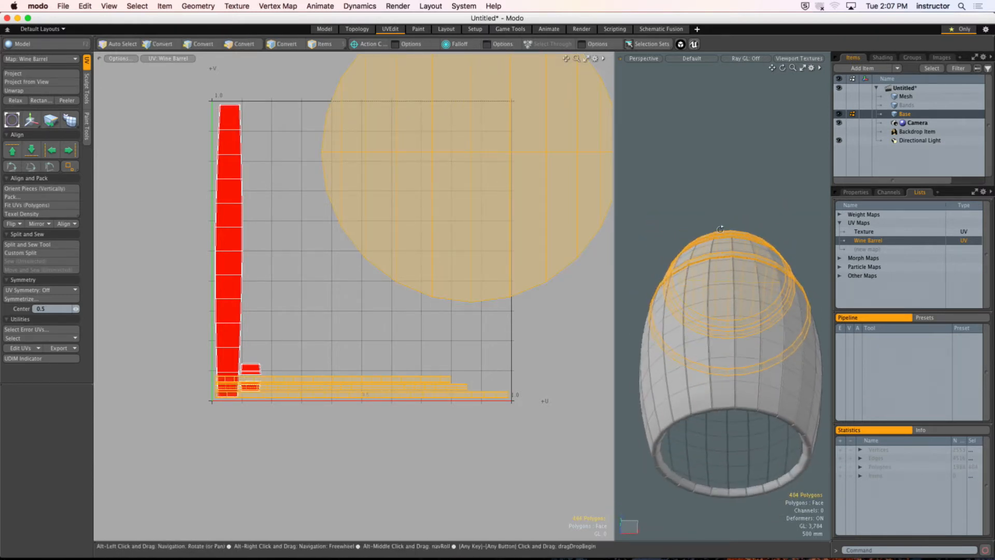
Step: Set the action center to Origin and mirror the selected lid and bands across the Y axis to the barrel's other end
left_click(370, 45)
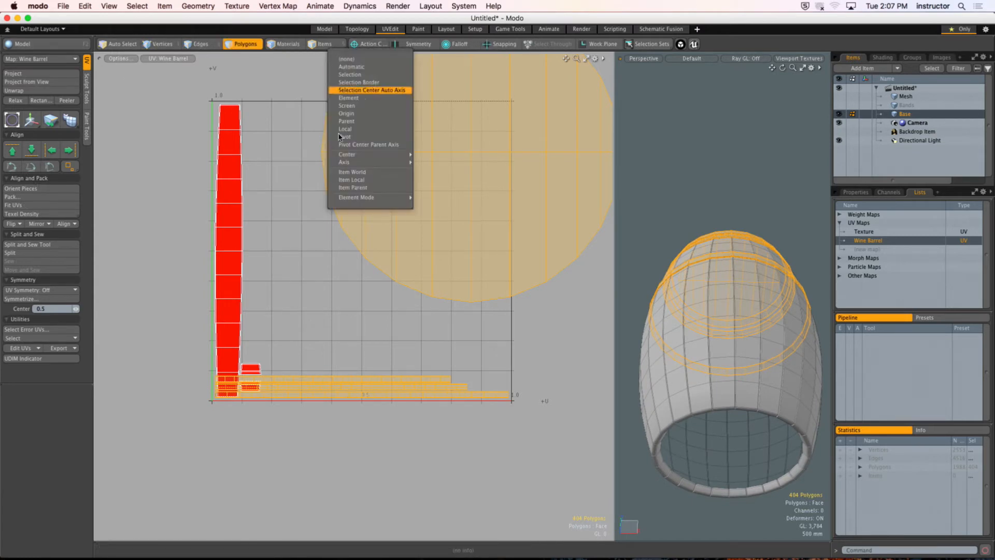
left_click(346, 113)
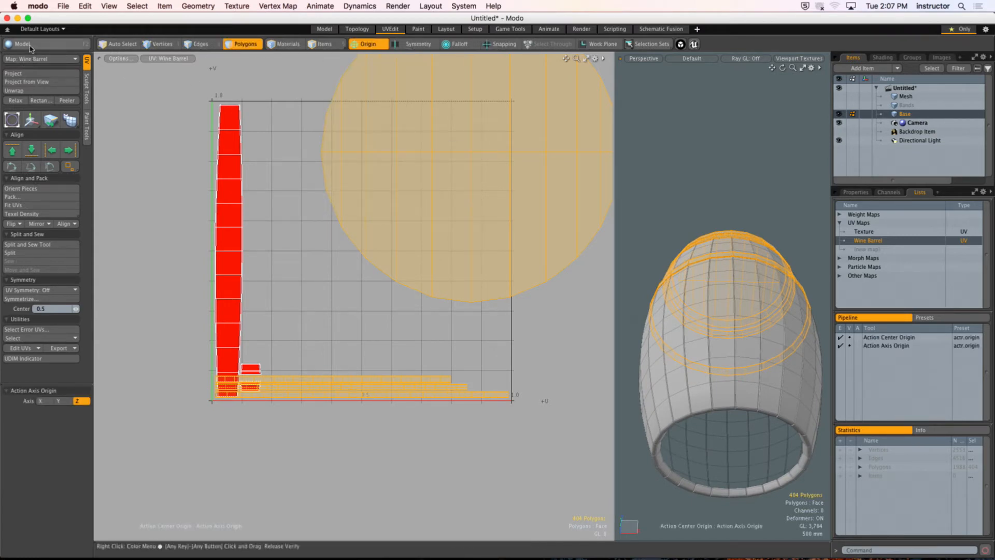
left_click(31, 43)
left_click(35, 137)
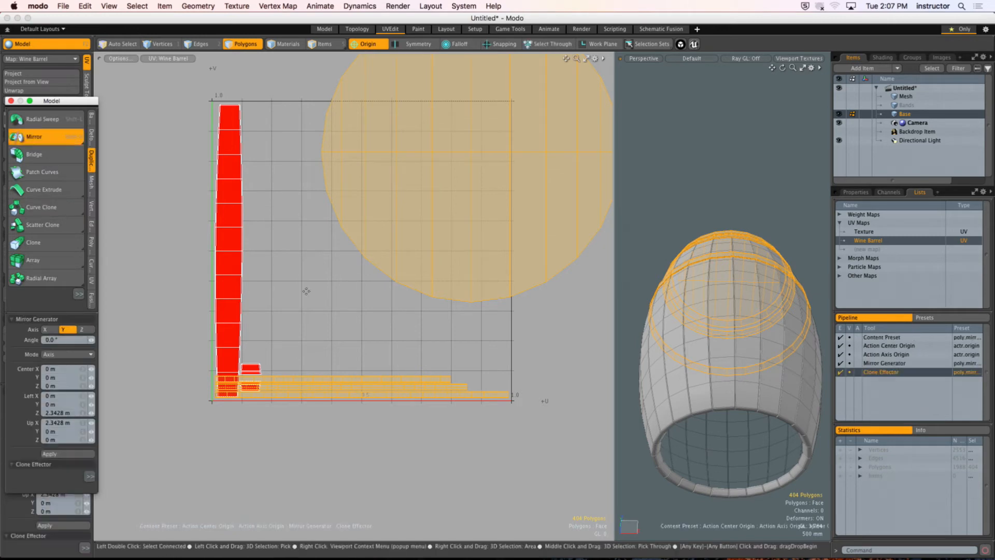
left_click_drag(681, 415, 694, 359, "alt")
left_click(710, 400)
key("Escape")
left_click_drag(382, 313, 271, 239, "ctrl+alt")
left_click_drag(741, 282, 728, 311, "alt")
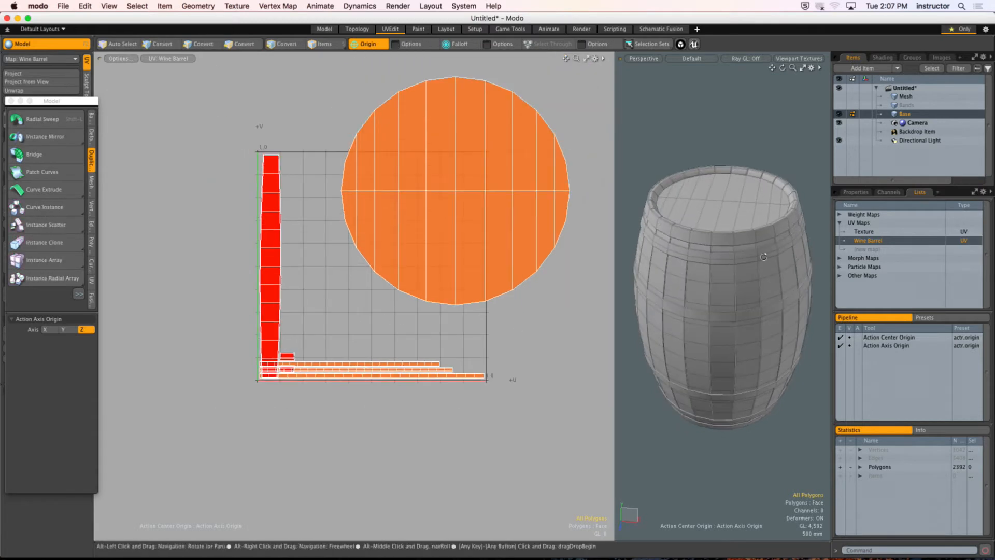
Step: Close the floating modeling palette and save the scene on the Desktop as pats_wine_barrel
left_click_drag(643, 251, 630, 259, "ctrl+alt")
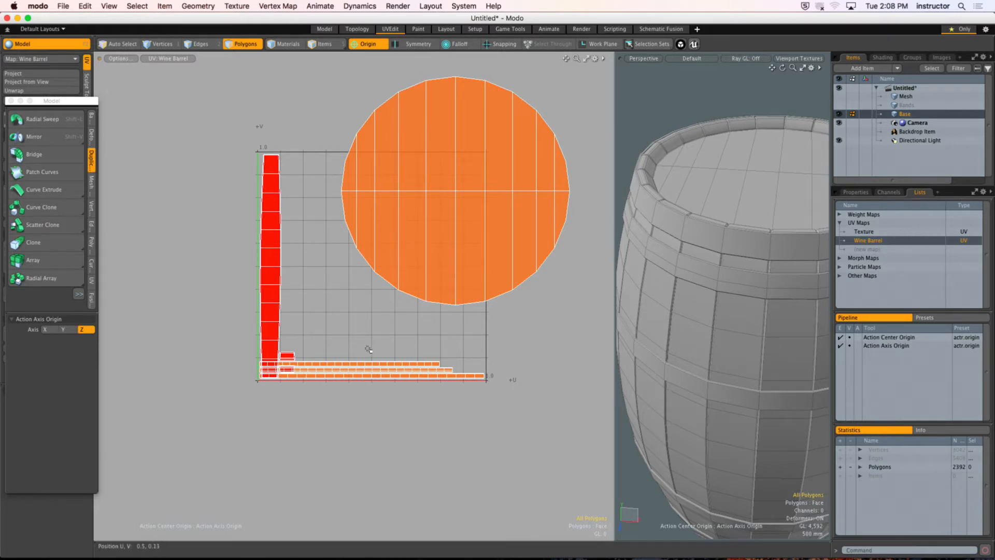
left_click_drag(368, 349, 370, 338, "alt")
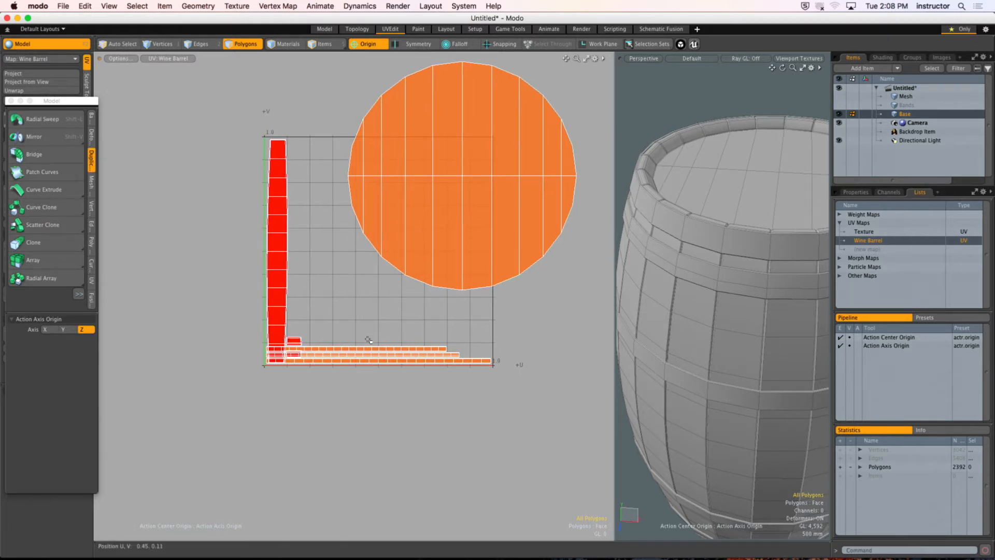
left_click(11, 101)
key("super+s")
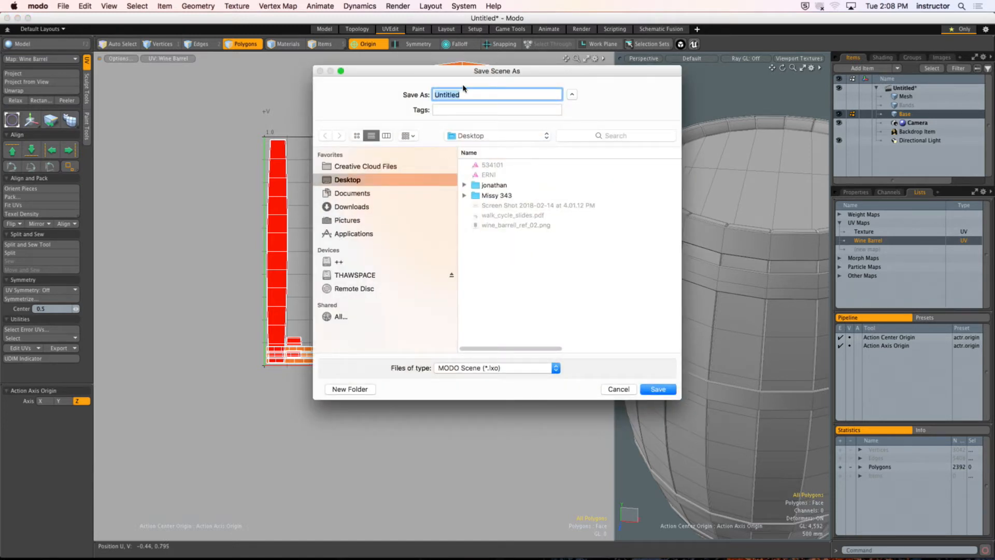
type("pats_wine_barrel")
left_click(658, 390)
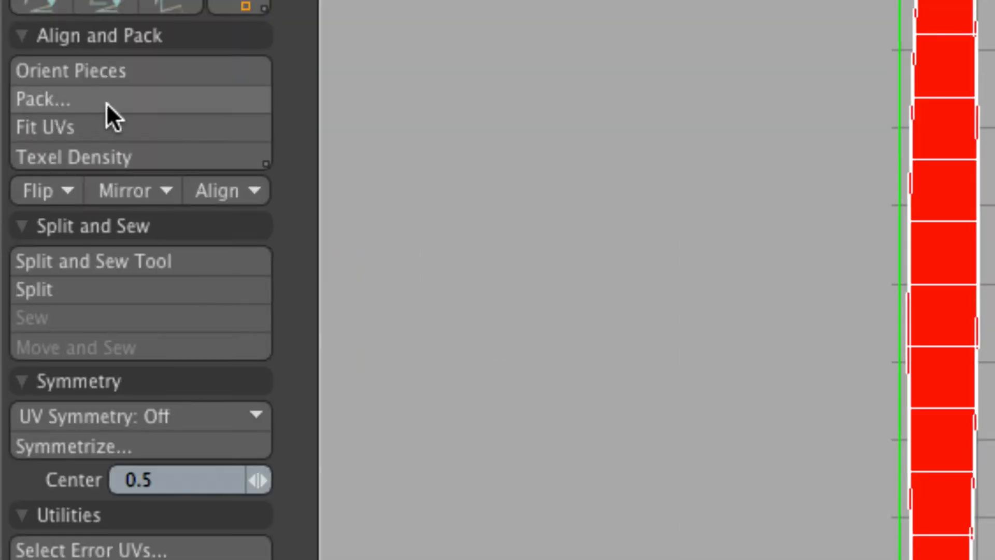
Step: Pack all the barrel's UV islands with Stretch on, 20% gaps and the Normalized region
left_click(92, 97)
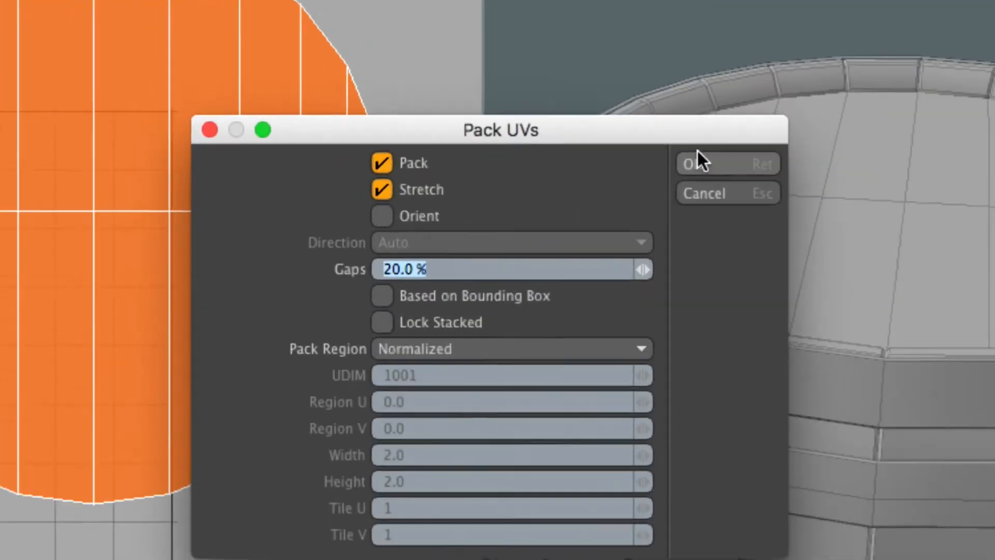
left_click_drag(462, 132, 466, 89)
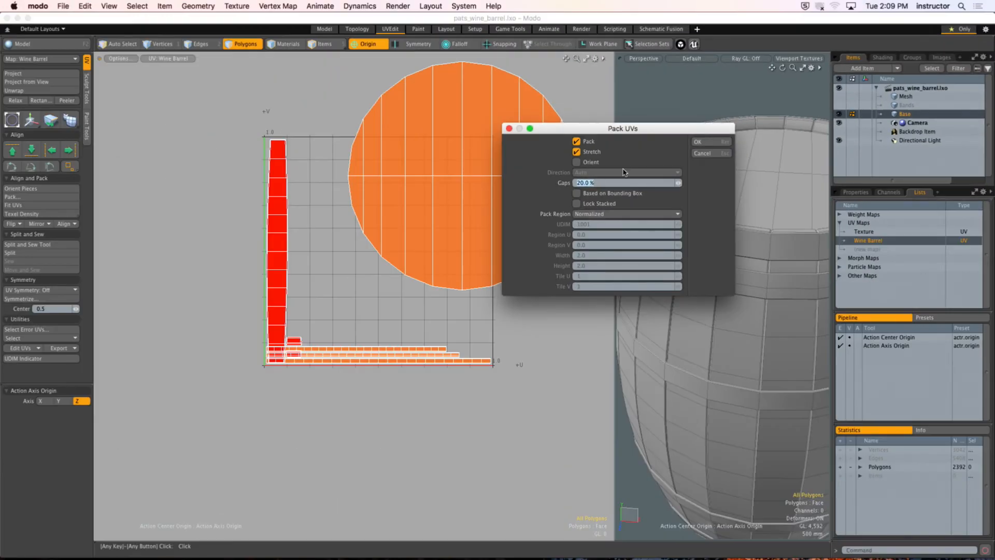
left_click(712, 143)
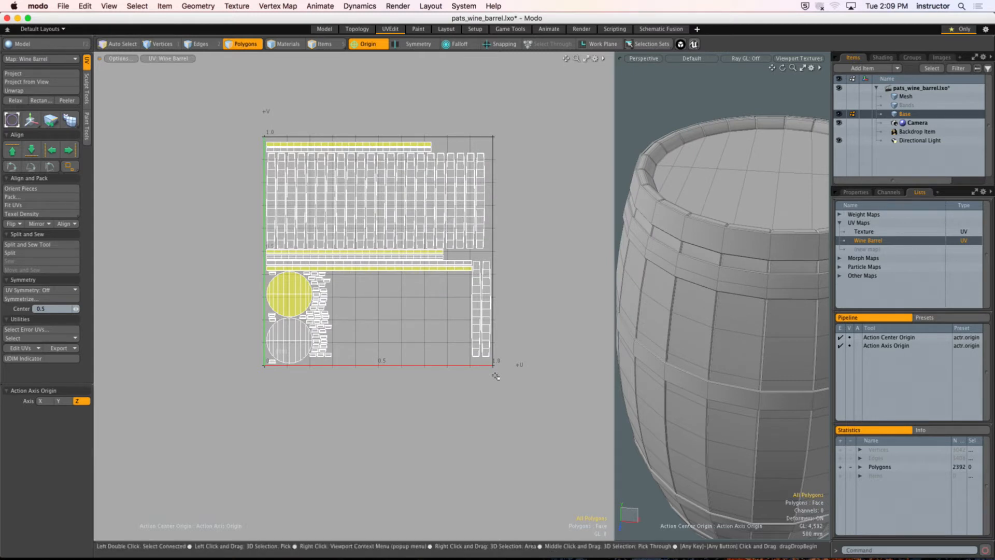
left_click_drag(317, 234, 361, 183, "ctrl+alt")
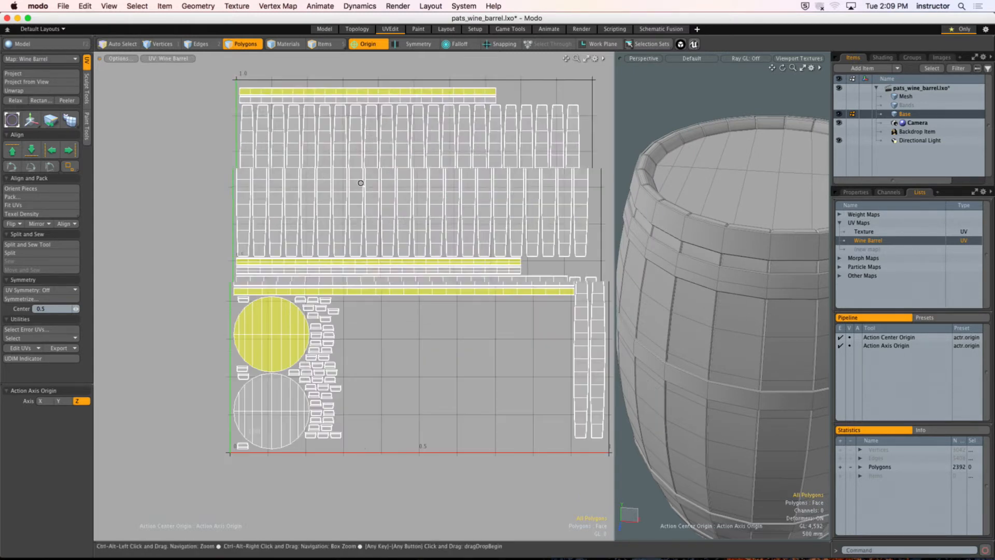
Step: Select the four flipped, yellow UV islands: the three mirrored band strips and the mirrored lid
left_click(339, 101)
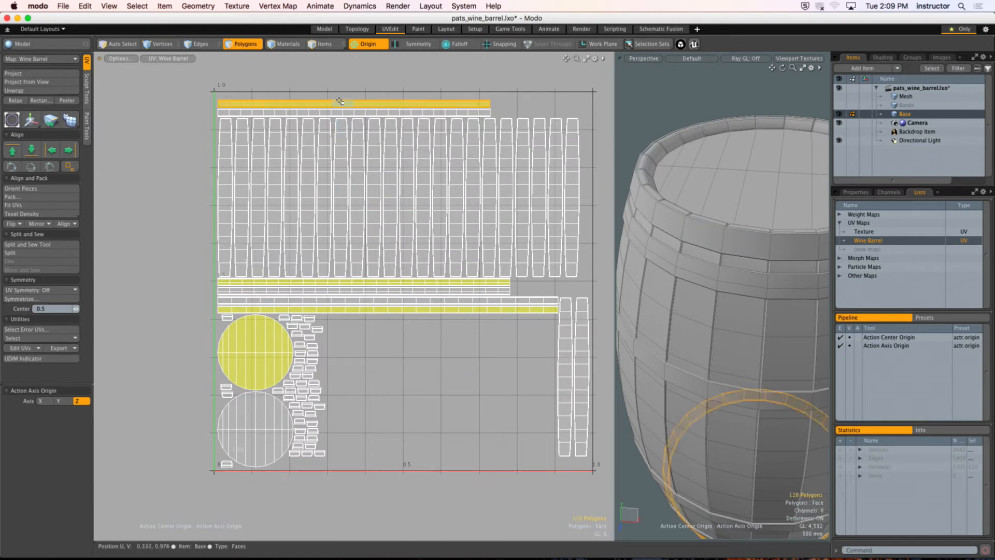
left_click_drag(223, 282, 245, 242, "alt")
scroll(246, 242, "up", 10)
double_click(273, 239, "shift")
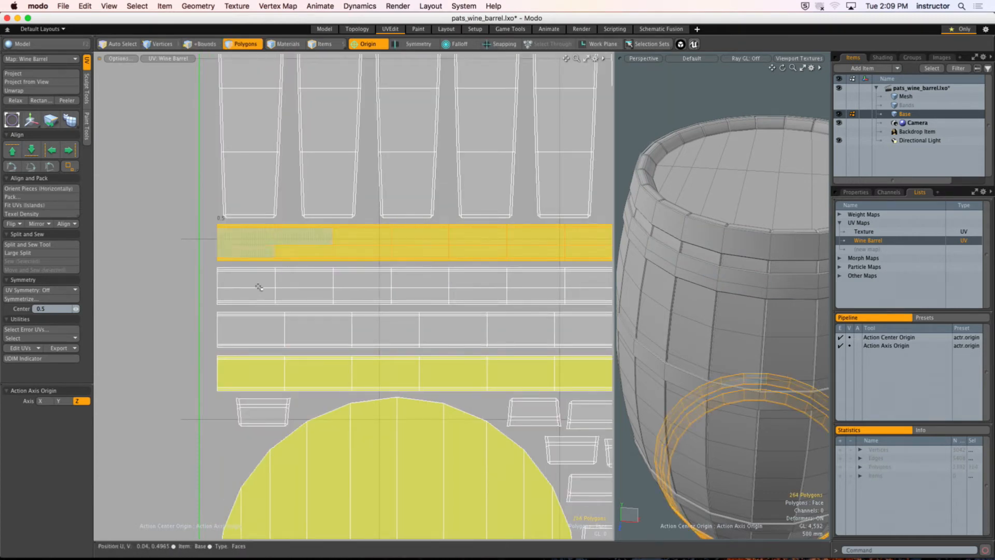
double_click(254, 366, "shift")
left_click_drag(318, 369, 229, 291, "ctrl+alt")
double_click(278, 355, "shift")
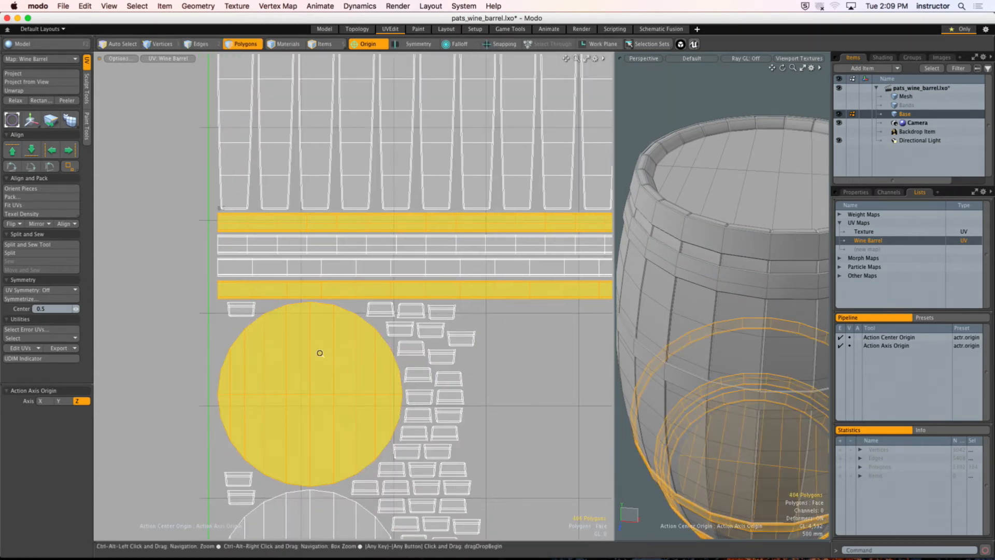
left_click_drag(320, 353, 259, 355, "ctrl+alt")
left_click_drag(404, 357, 303, 347, "alt")
left_click_drag(409, 353, 377, 353, "ctrl+alt")
left_click_drag(766, 349, 729, 344, "ctrl+alt")
left_click_drag(729, 344, 715, 262, "alt+shift")
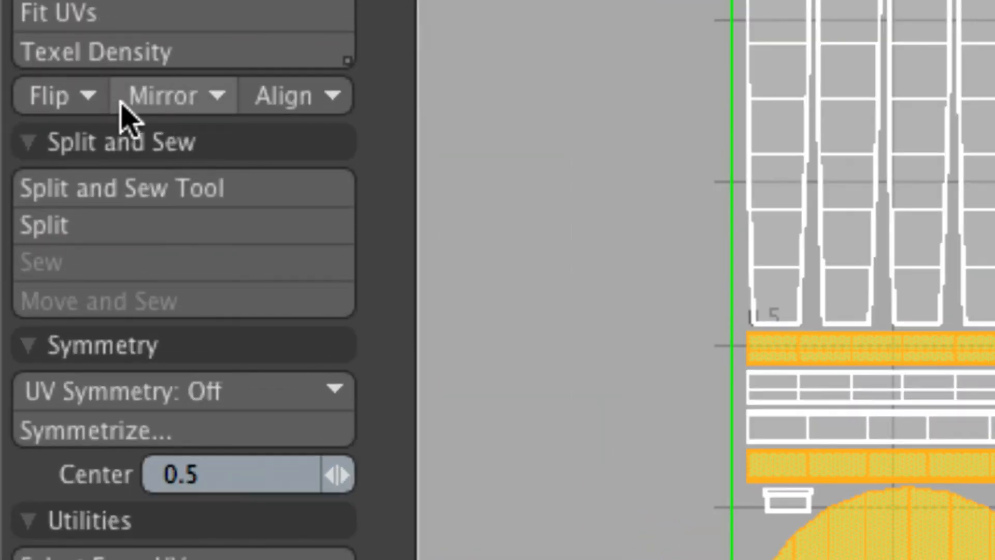
Step: Mirror the selected islands in V and move them outside the 0–1 UV square, beyond U 1.0
left_click(170, 95)
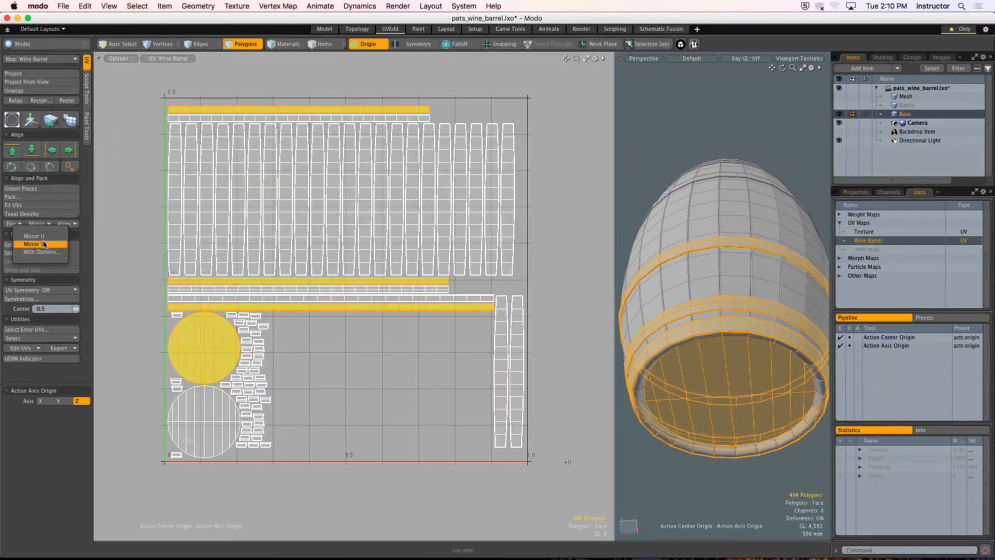
left_click(44, 243)
left_click_drag(419, 392, 422, 305, "ctrl+alt")
key("w")
key("q")
left_click(492, 327)
Step: Drop the selection and repack all UV islands, including the mirrored ones, with Stretch on, 20% gaps and the Normalized region
double_click(418, 224)
double_click(445, 251)
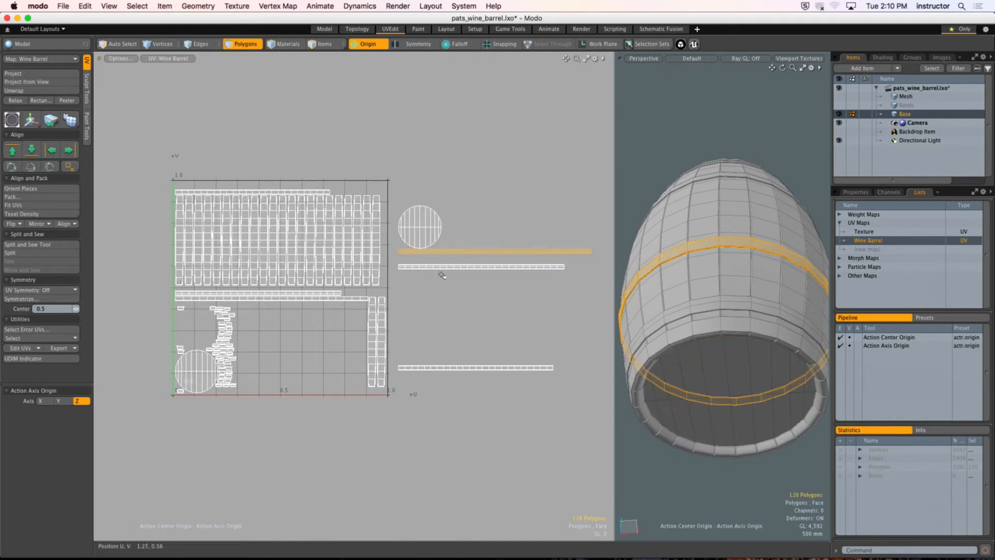
left_click(439, 277)
left_click(50, 199)
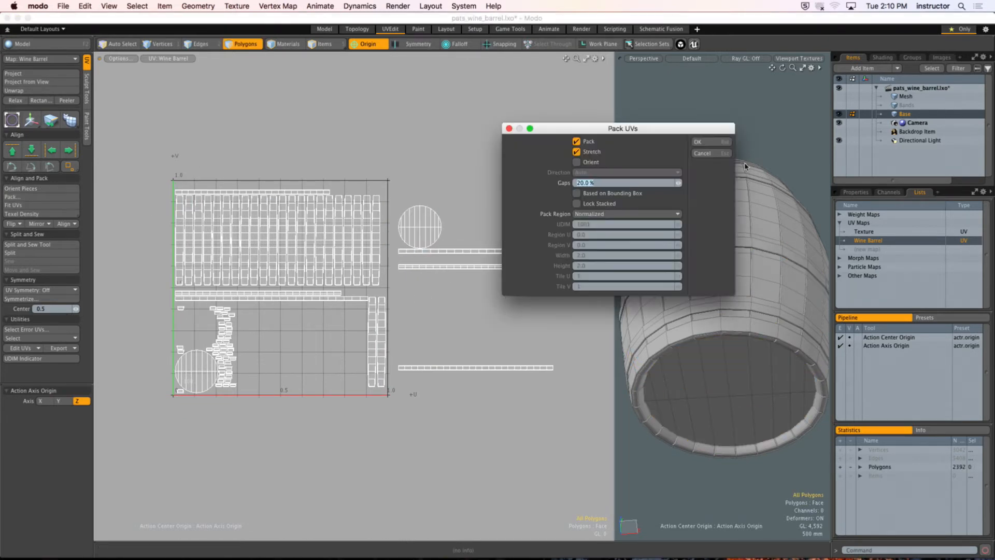
left_click(724, 142)
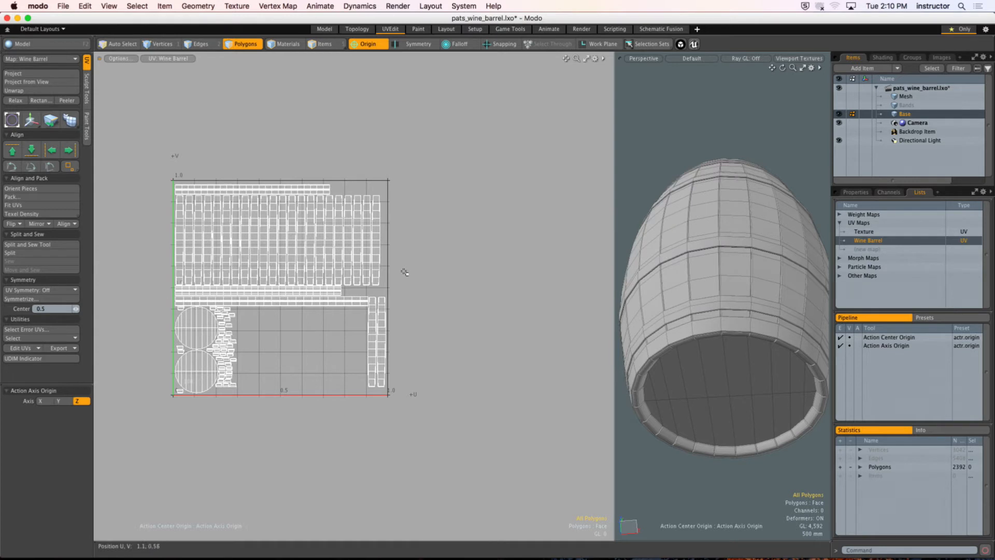
key("a")
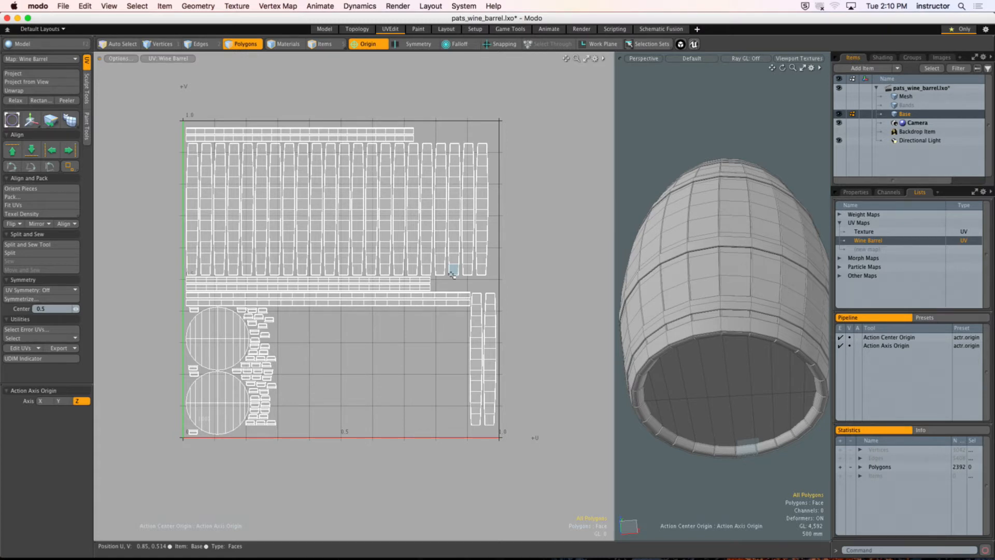
Step: Examine the packed stave islands by selecting several of them and comparing them with their polygons on the barrel
left_click_drag(285, 315, 322, 292, "alt+shift")
left_click_drag(322, 292, 339, 289, "ctrl+alt")
left_click_drag(401, 291, 325, 327, "alt+shift")
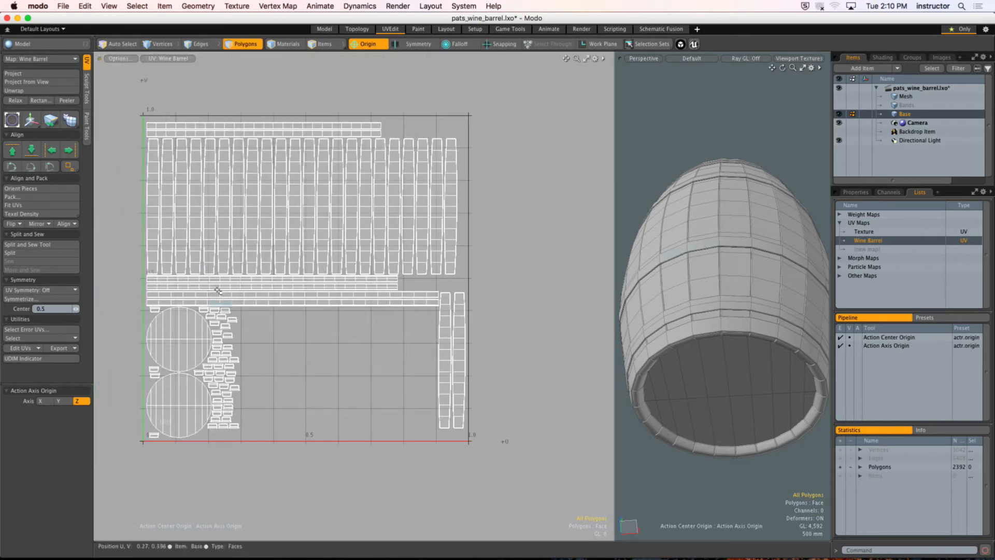
double_click(153, 234)
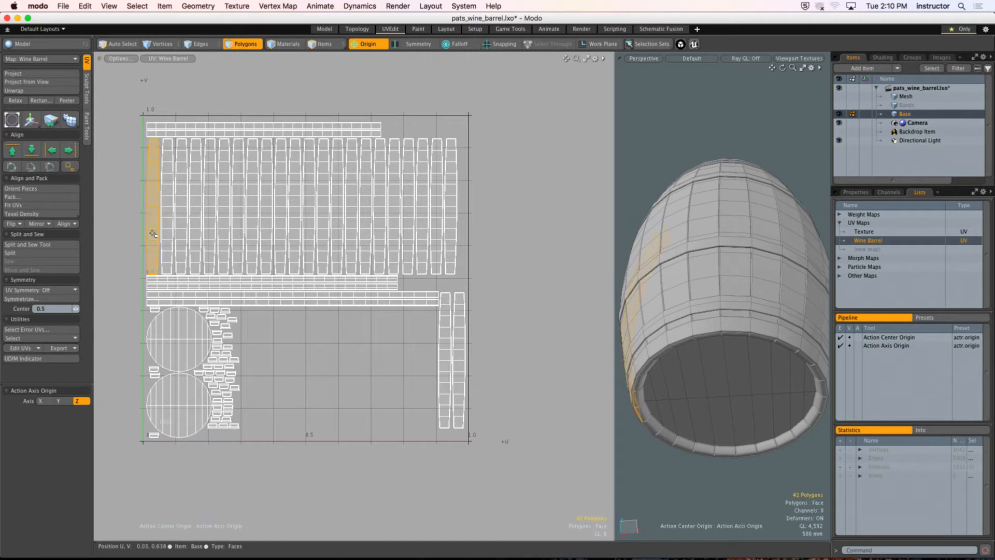
left_click_drag(160, 240, 455, 240, "shift")
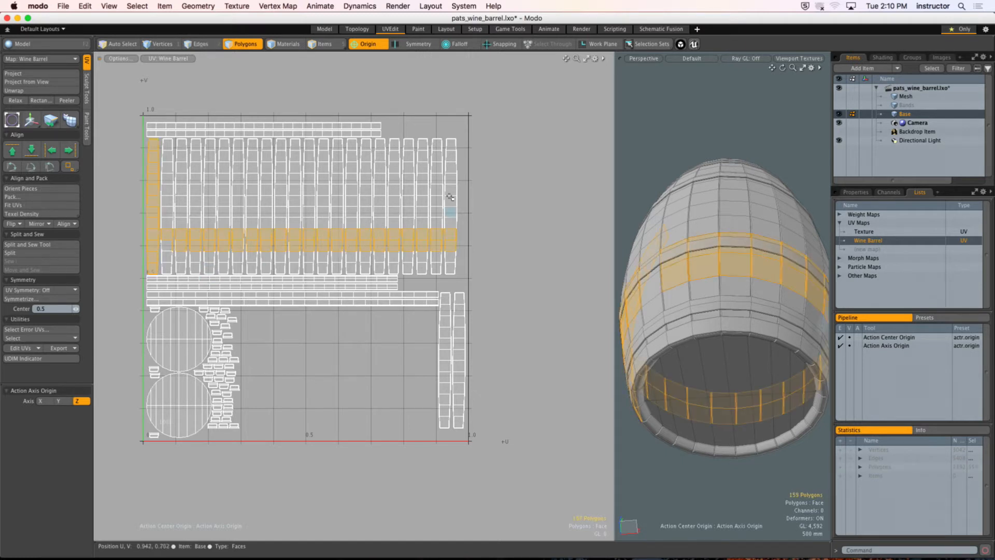
double_click(449, 315)
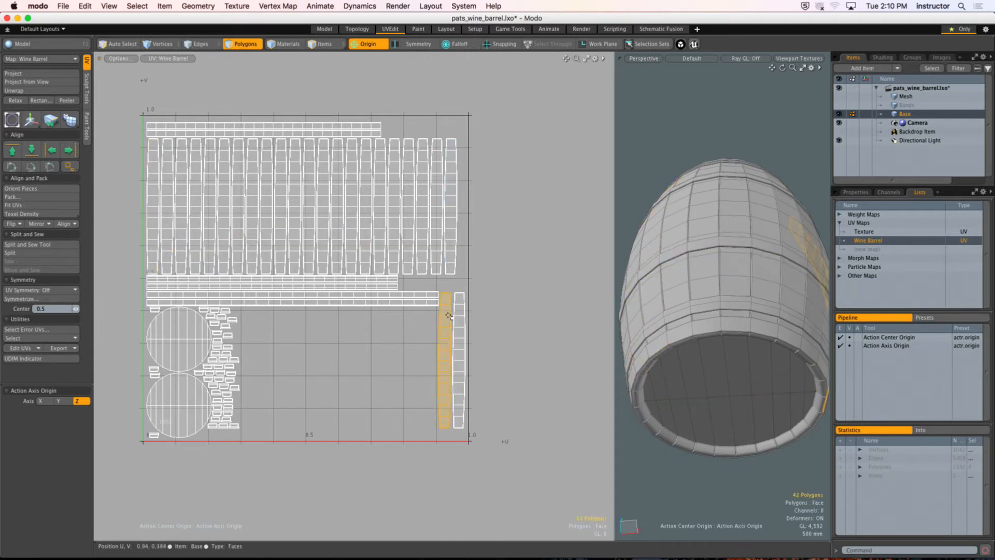
left_click(348, 361)
Step: Select all the horizontal band strips in the UV layout, above and below the row of staves
left_click_drag(275, 349, 358, 334, "alt")
left_click_drag(359, 334, 344, 280, "ctrl+alt")
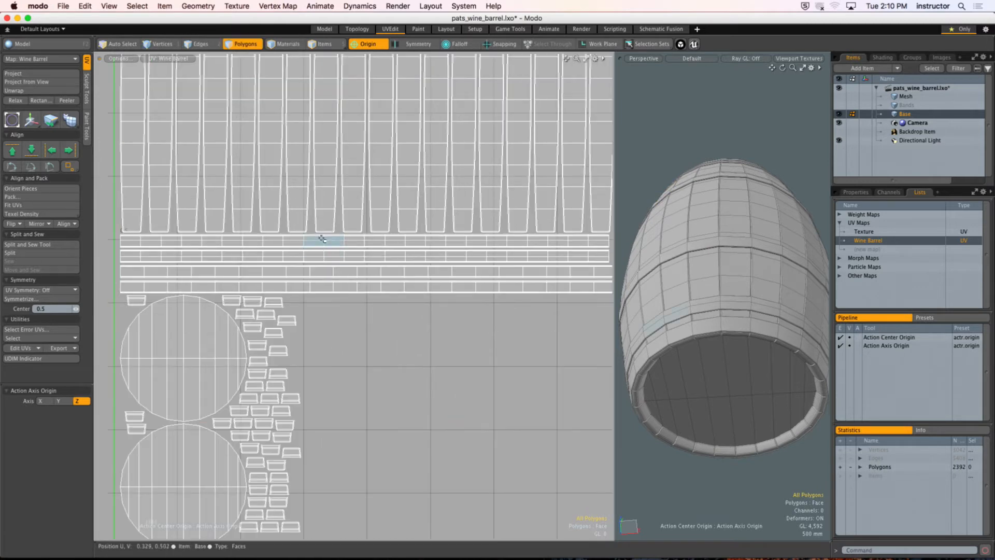
mouse_move(322, 239)
left_mouse_down()
mouse_move(333, 283)
mouse_move(314, 258)
left_mouse_up()
left_click_drag(314, 258, 311, 328, "alt")
double_click(333, 167, "shift")
double_click(333, 158, "shift")
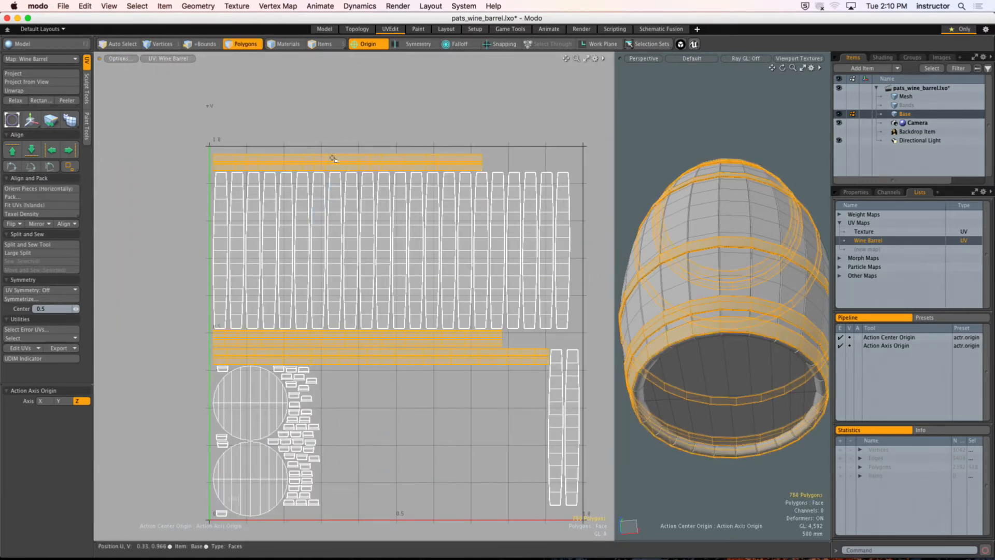
Step: Turn off the Origin action center and rotate the selected band strips upright, parallel to the staves
left_click_drag(370, 199, 337, 222, "alt")
left_click_drag(718, 225, 506, 247, "alt")
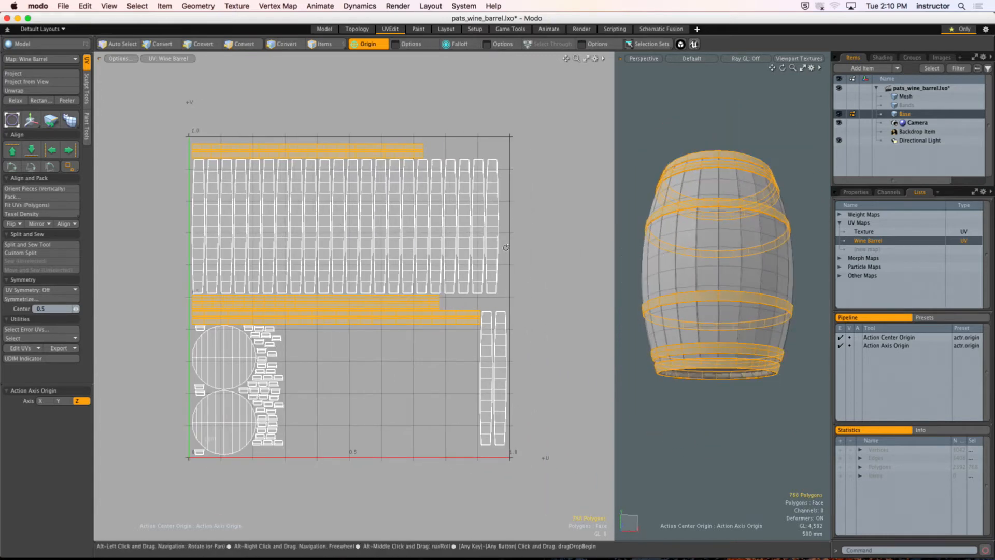
left_click_drag(338, 247, 340, 275, "alt")
key("e")
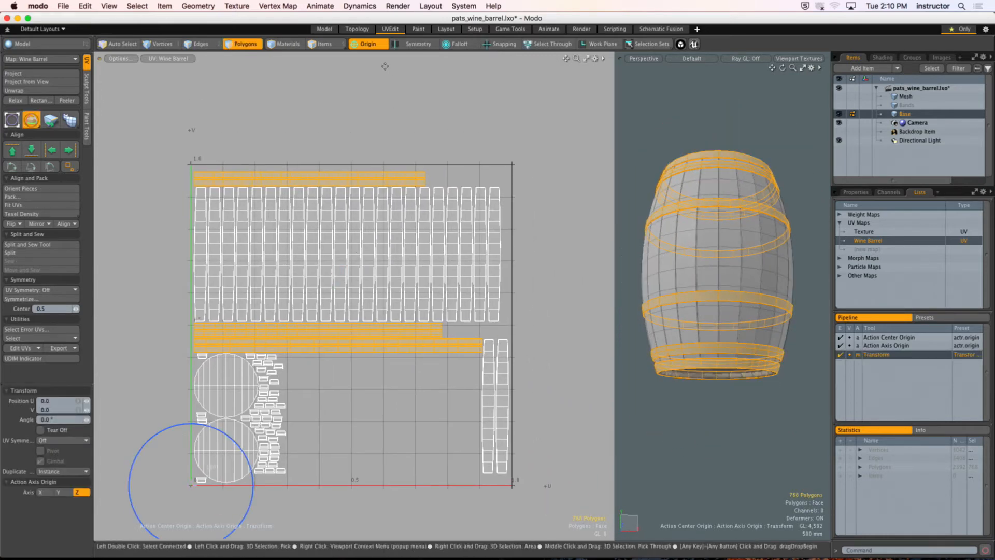
left_click(370, 44)
left_click(370, 55)
left_click_drag(316, 204, 288, 286, "ctrl")
key("space")
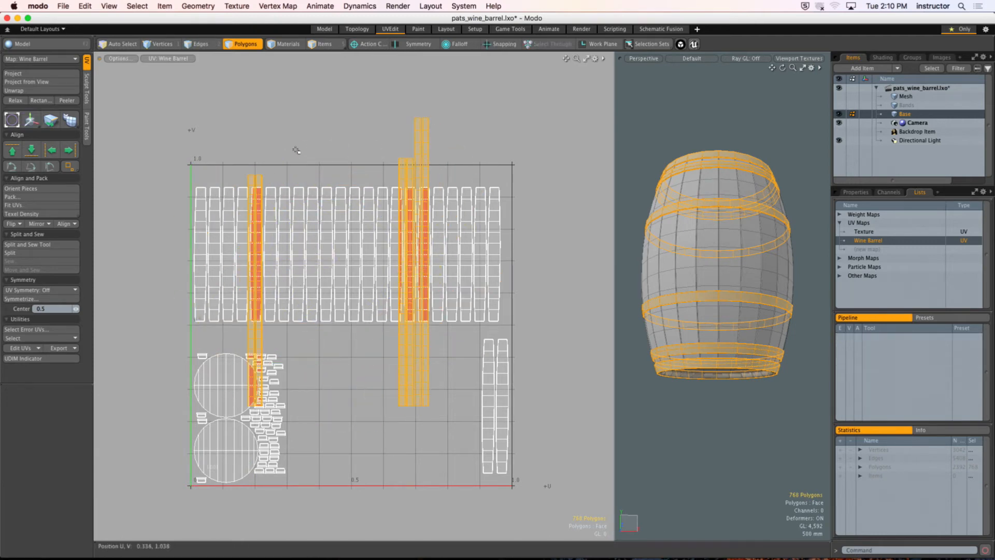
Step: Pack the whole UV layout with the upright bands, using Stretch, 20% gaps and the Normalized region, and save the scene
left_click(80, 116)
left_click(58, 197)
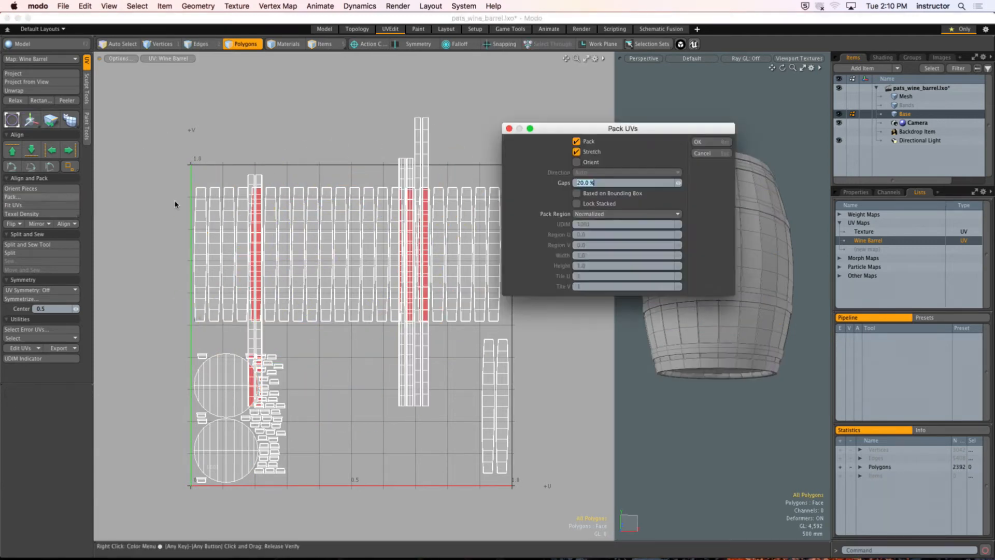
left_click(711, 143)
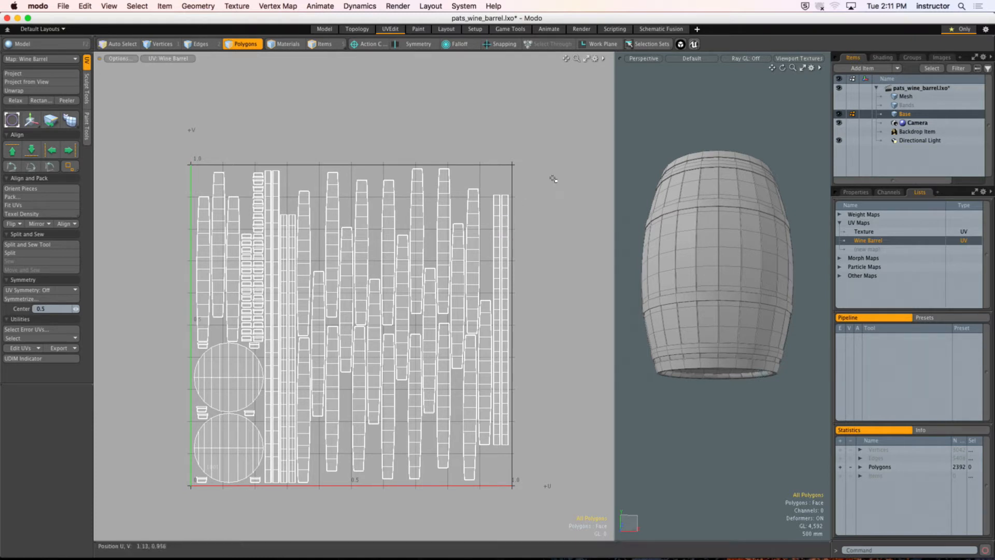
key("super+s")
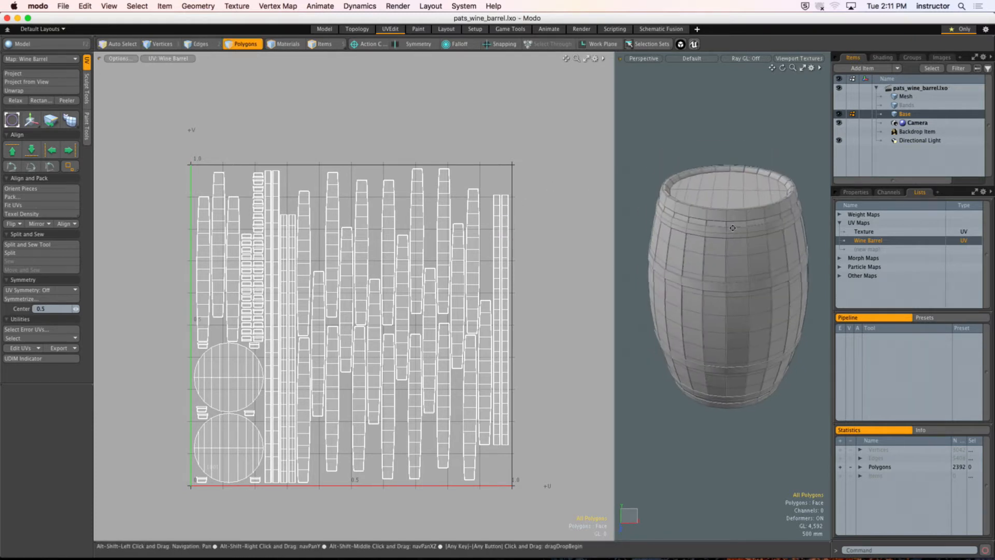
Step: Compare the two UV maps and delete the unneeded Texture map, keeping Wine Barrel
left_click(863, 234)
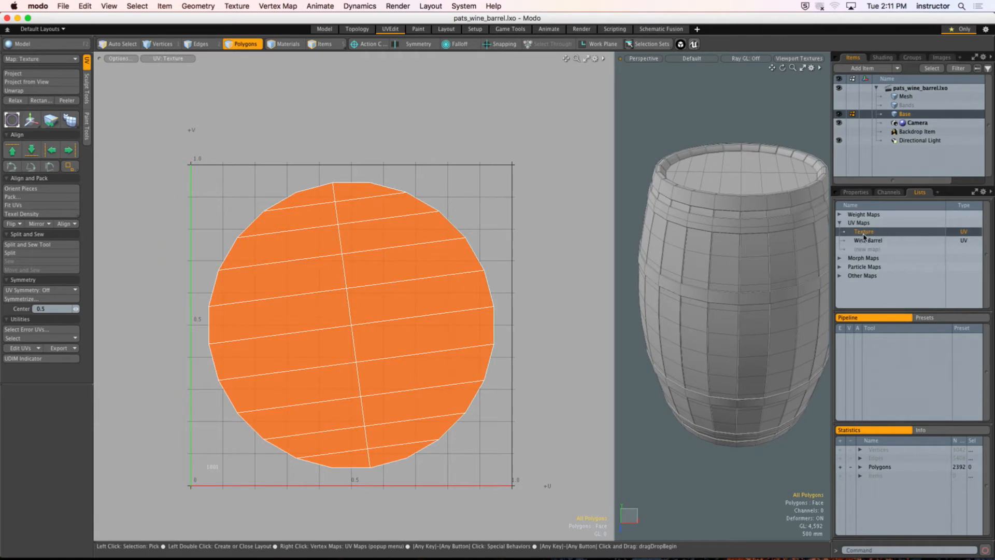
left_click(866, 239)
left_click(871, 232)
right_click(871, 232)
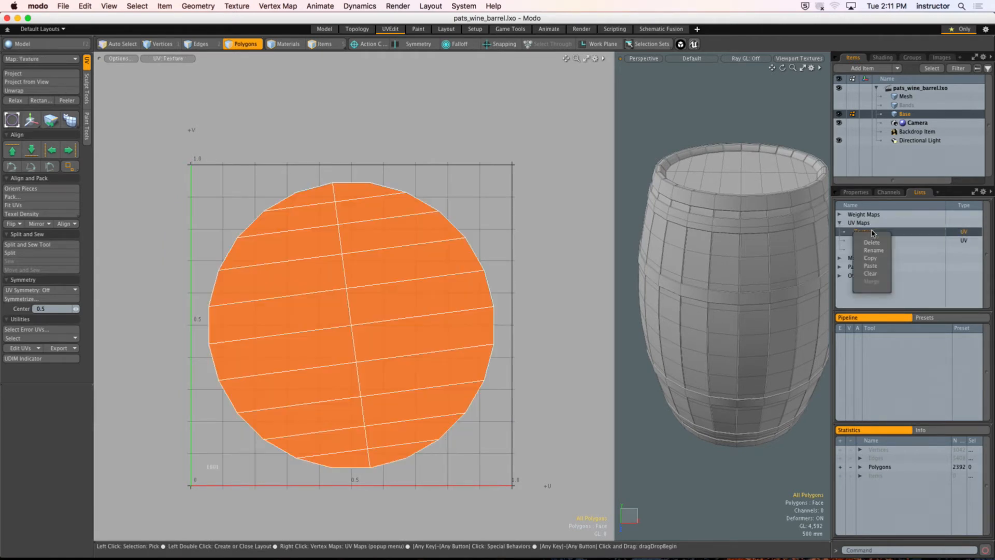
left_click(873, 245)
left_click(685, 211)
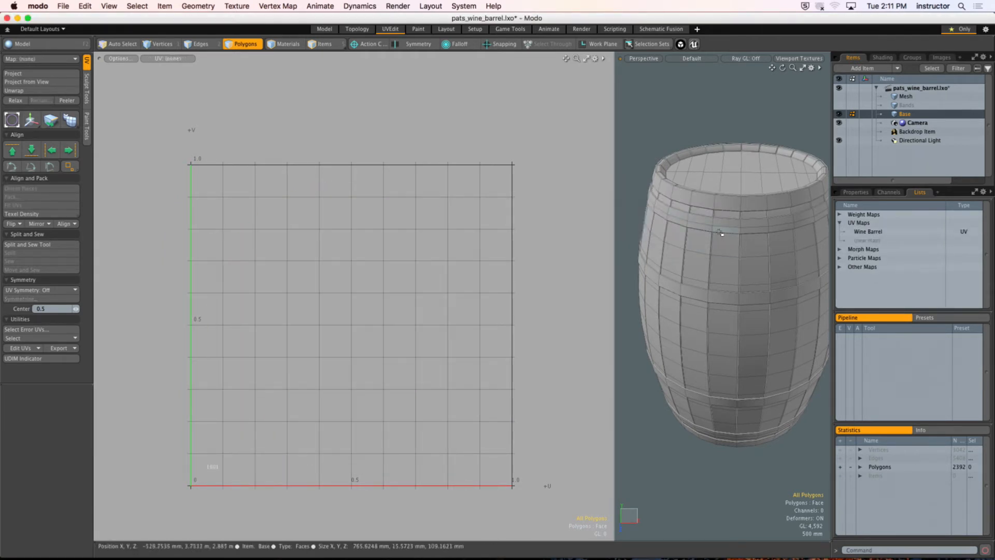
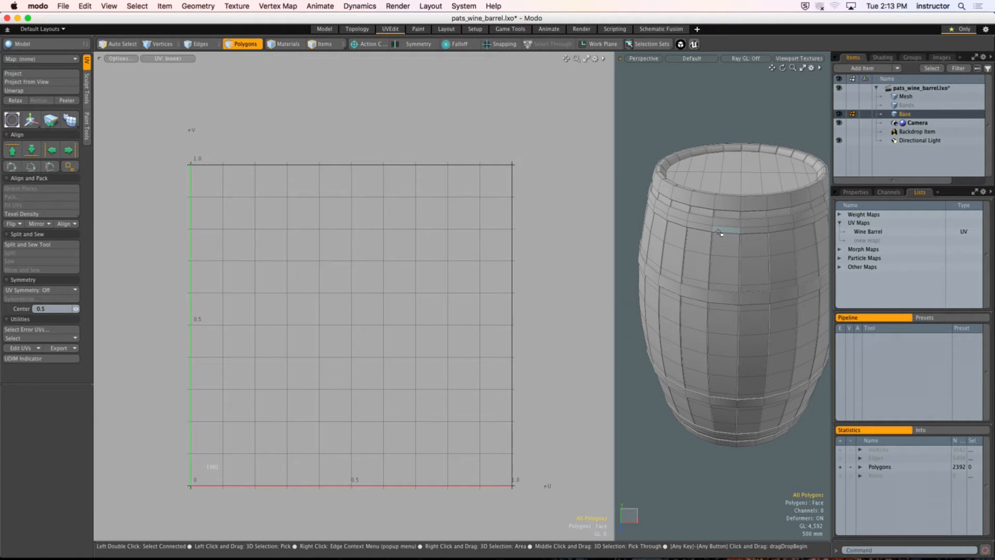
Step: Widen the 3D viewport beside the UV view and inspect the barrel model from several angles
left_click_drag(615, 218, 355, 235)
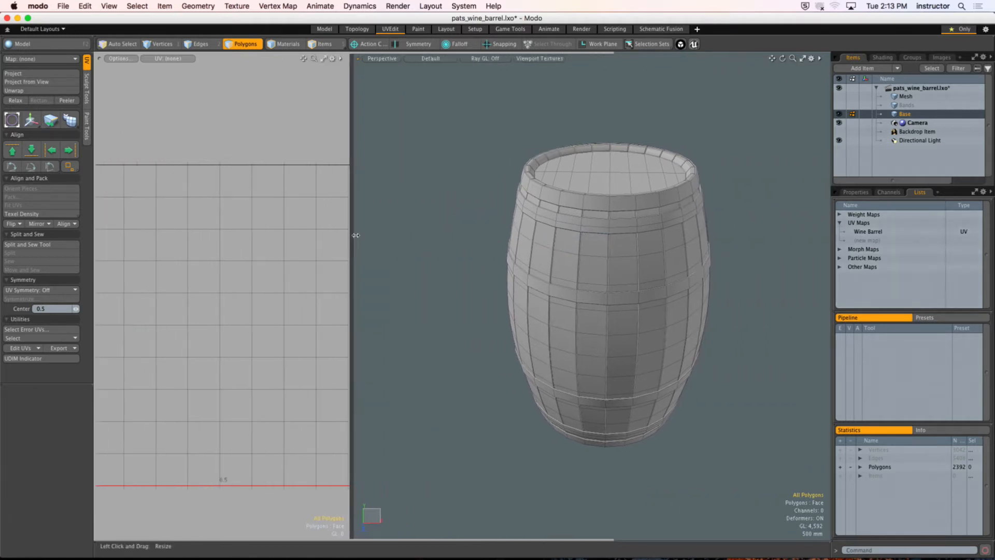
left_click_drag(565, 316, 526, 224, "alt")
left_click_drag(526, 224, 577, 289, "ctrl+alt")
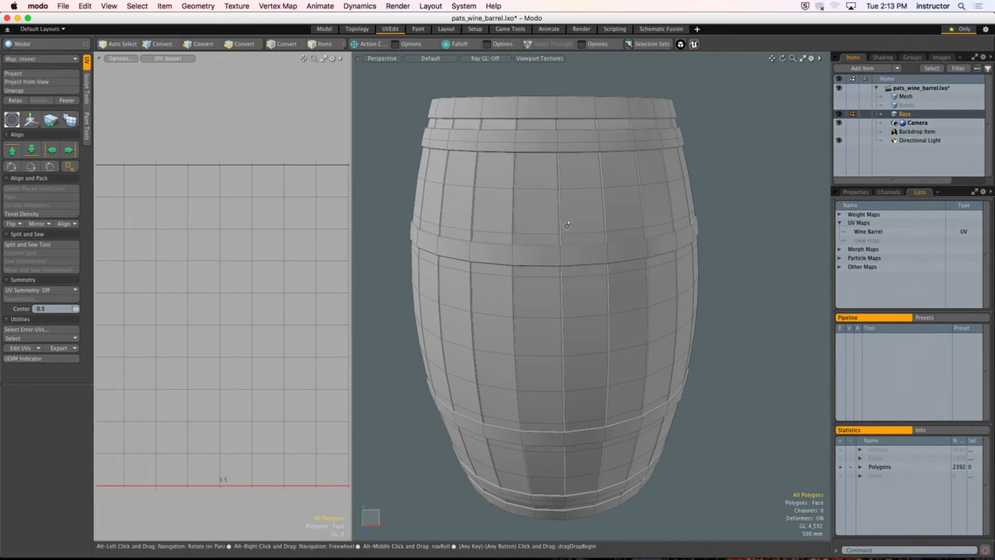
left_click_drag(549, 249, 570, 223, "alt")
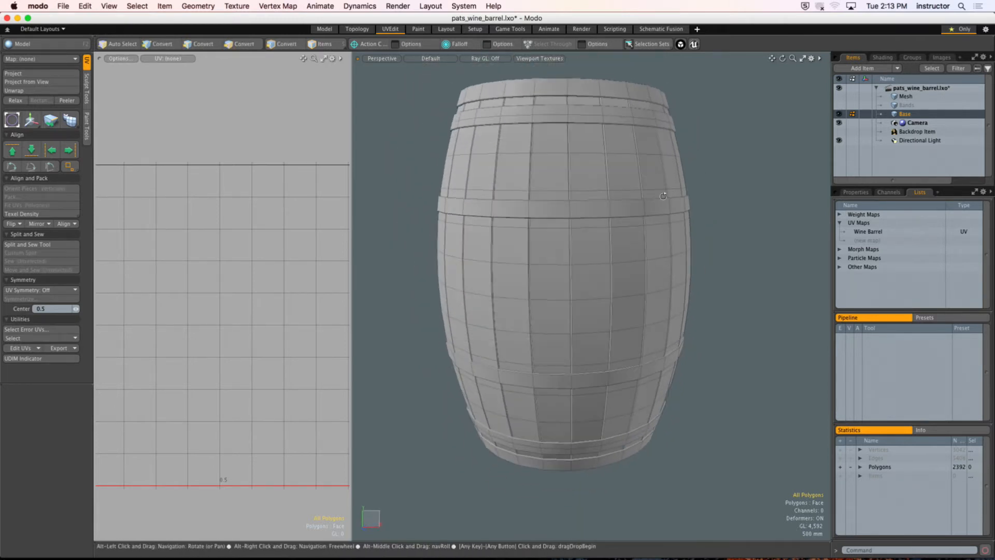
Step: Start the live render preview in the Render layout, frame the whole barrel and set the preview LUT to sRGB
left_click(582, 29)
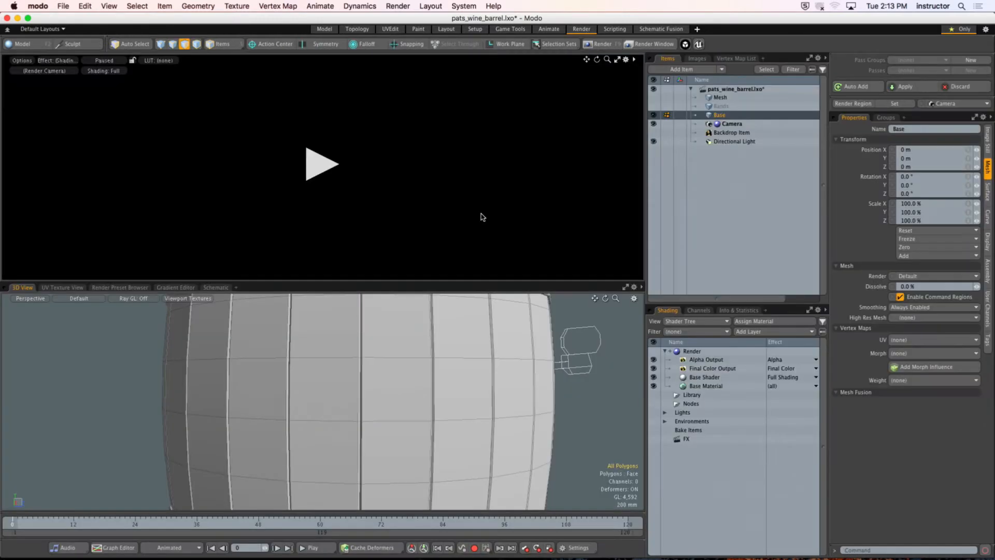
left_click(326, 165)
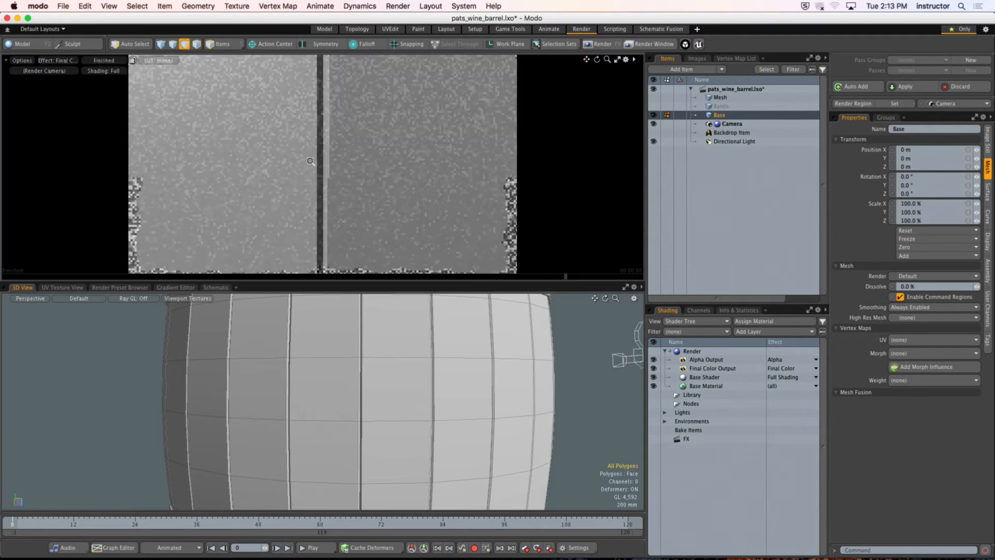
left_click_drag(166, 145, 160, 65, "ctrl+alt")
left_click(161, 61)
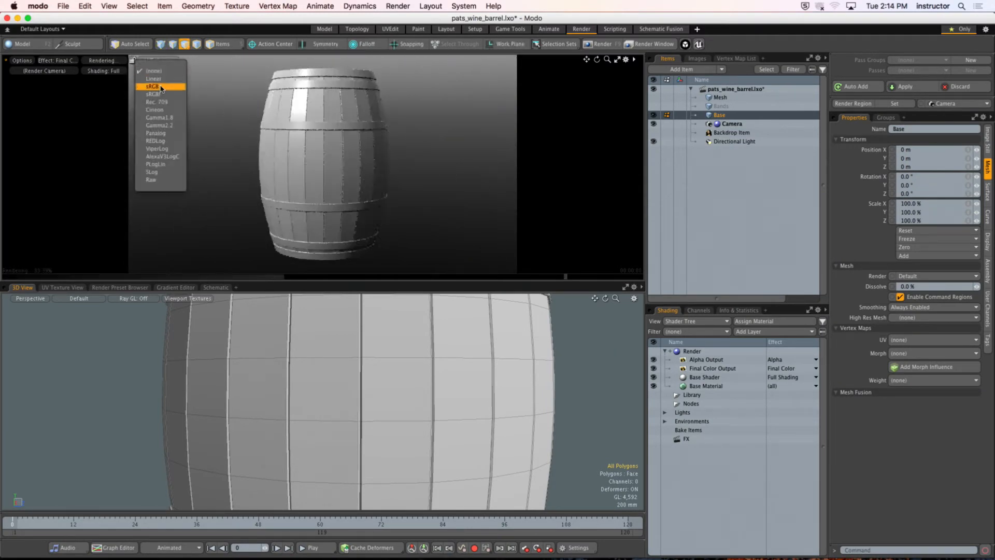
left_click(163, 88)
Step: Examine the rendered barrel's staves, bands and lid in the preview, up close and from different angles
left_click_drag(317, 137, 330, 149, "alt")
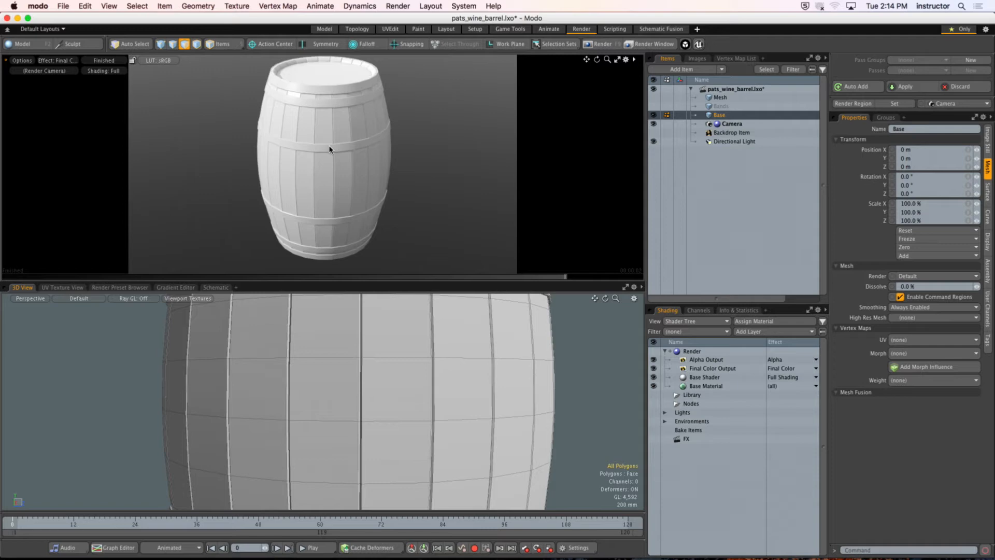
scroll(329, 131, "up", 3)
left_click_drag(332, 110, 324, 171, "alt+shift")
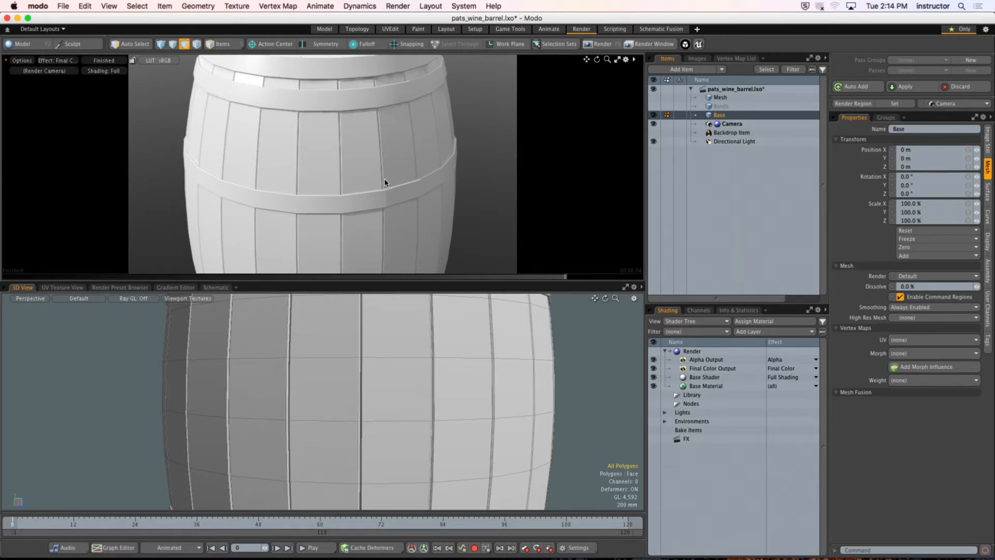
left_click_drag(413, 133, 330, 152, "ctrl+alt")
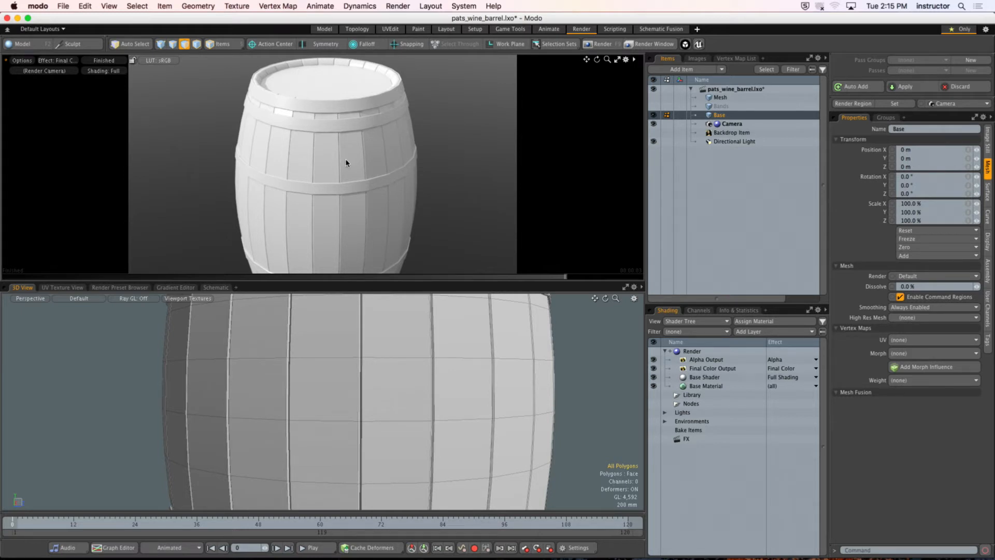
left_click_drag(346, 162, 281, 158, "alt")
left_click_drag(282, 158, 309, 151, "alt")
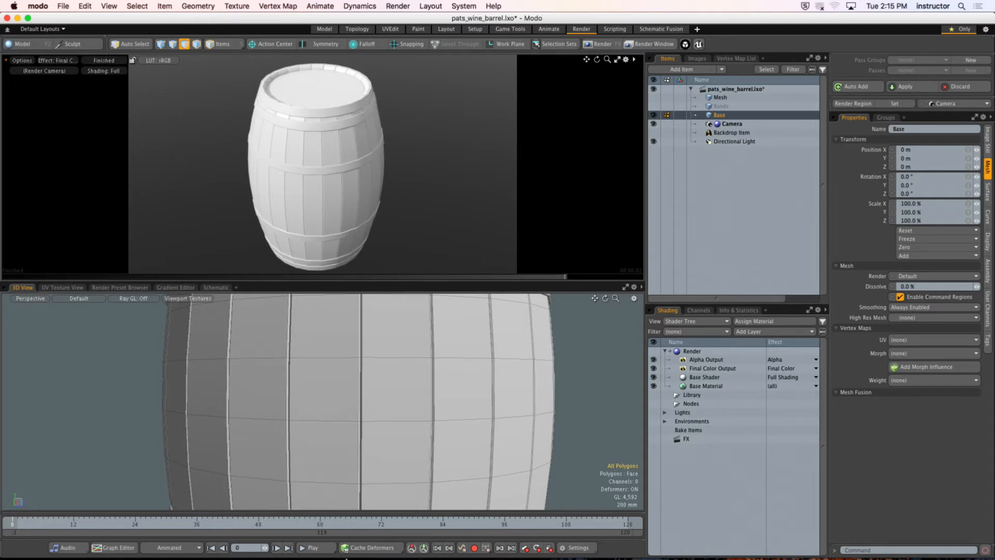
Step: Switch to Chrome and search Google Images for "wooden crates" in a new tab
mouse_move(355, 558)
left_click(108, 543)
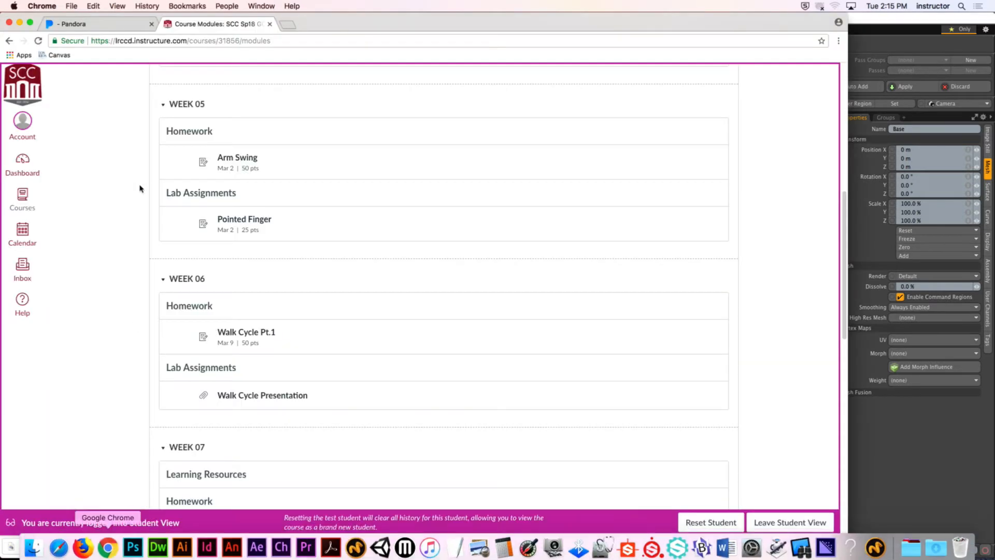
left_click(284, 26)
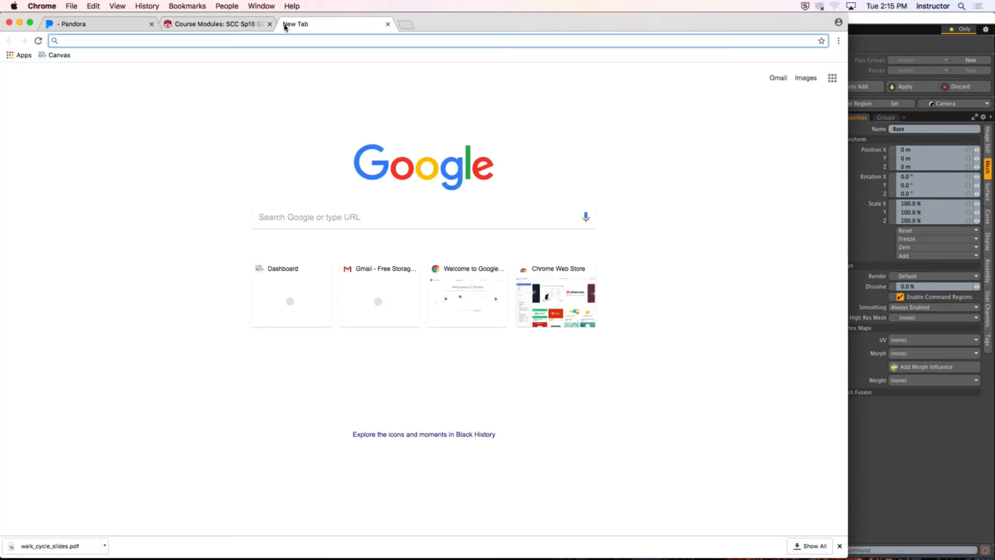
type("wooden ")
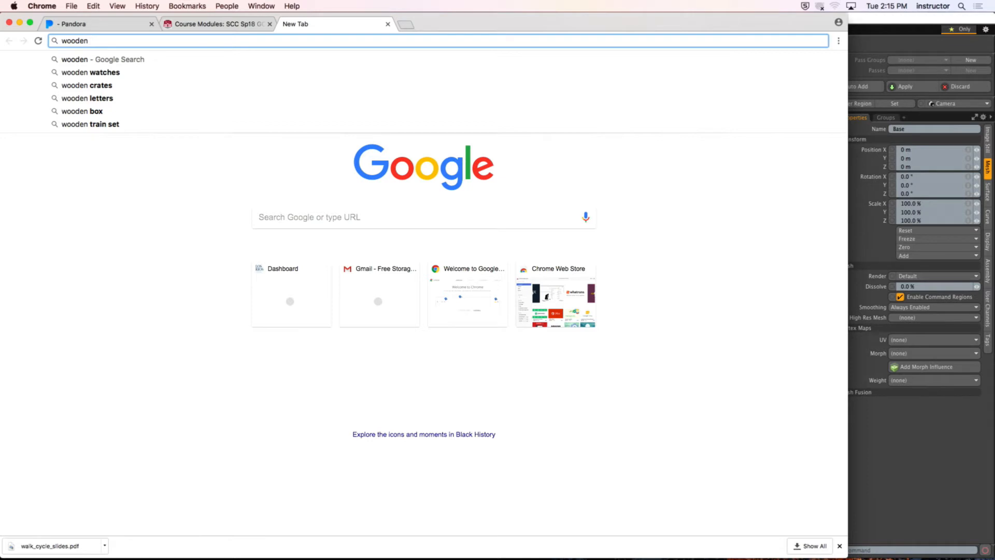
type("crates")
key("Return")
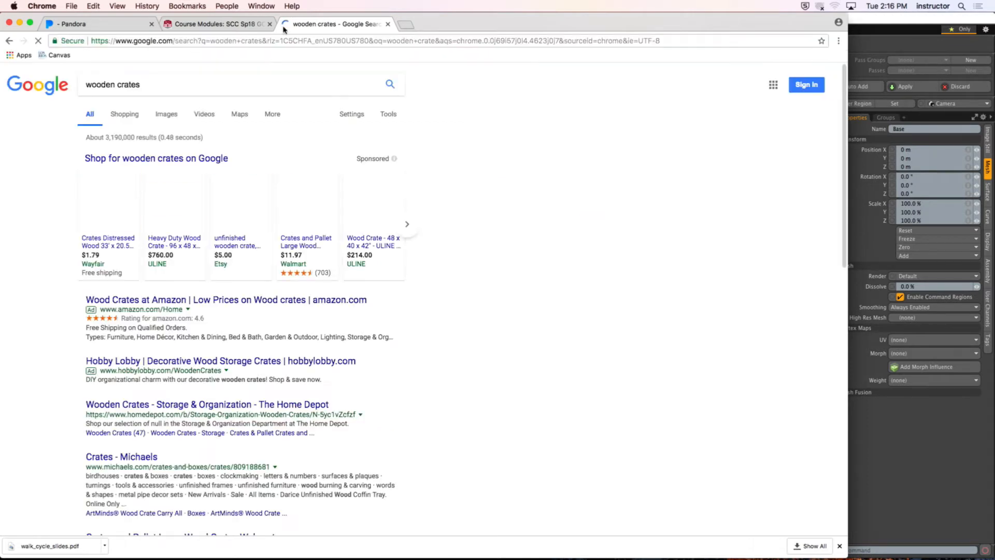
left_click(165, 114)
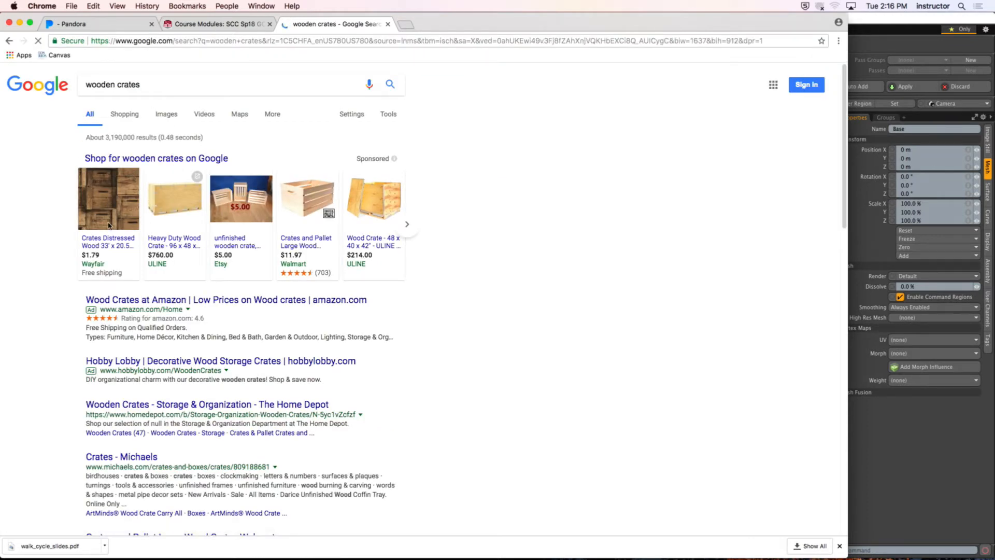
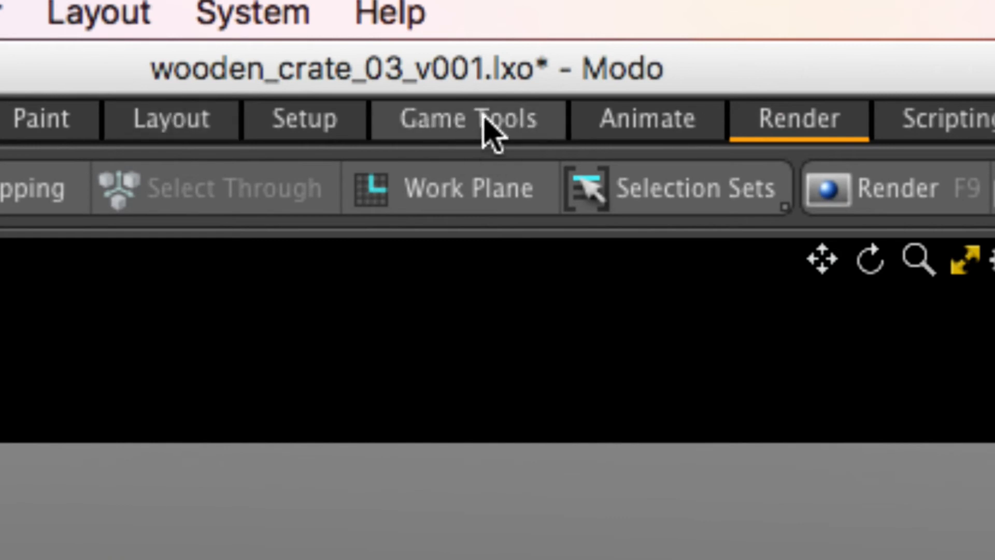
Step: Switch to the Game Tools layout and show only the UV view beneath the 3D viewport
left_click(457, 127)
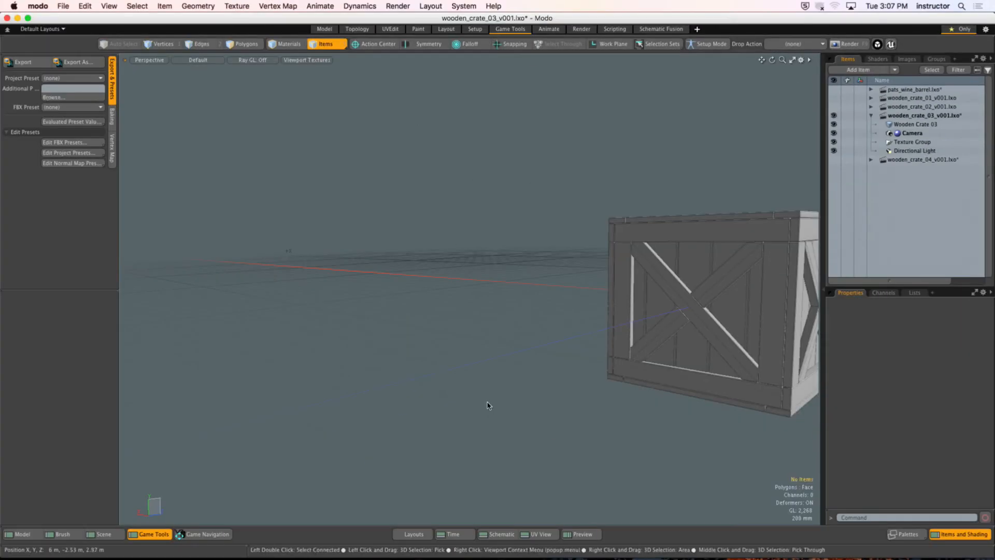
left_click(575, 534)
left_click(511, 536)
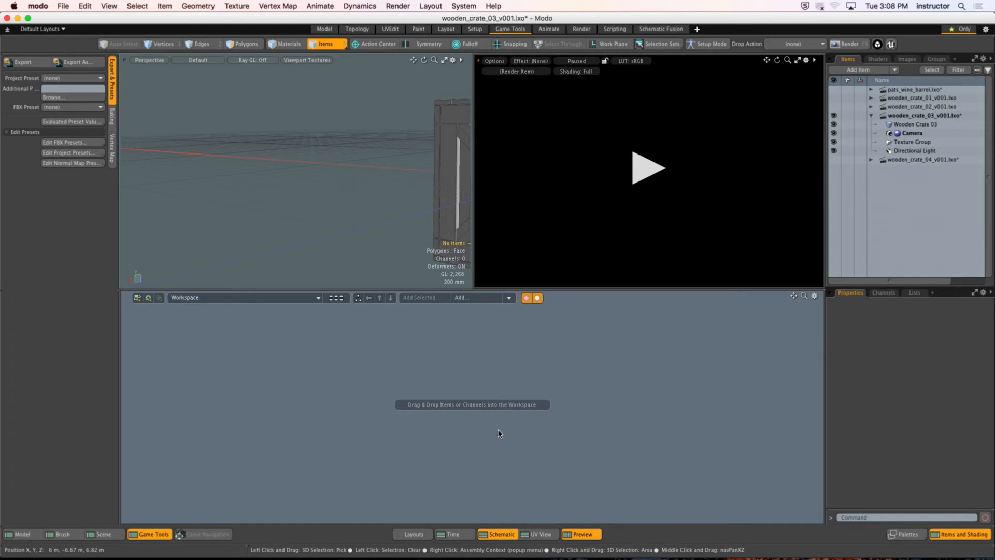
left_click(500, 533)
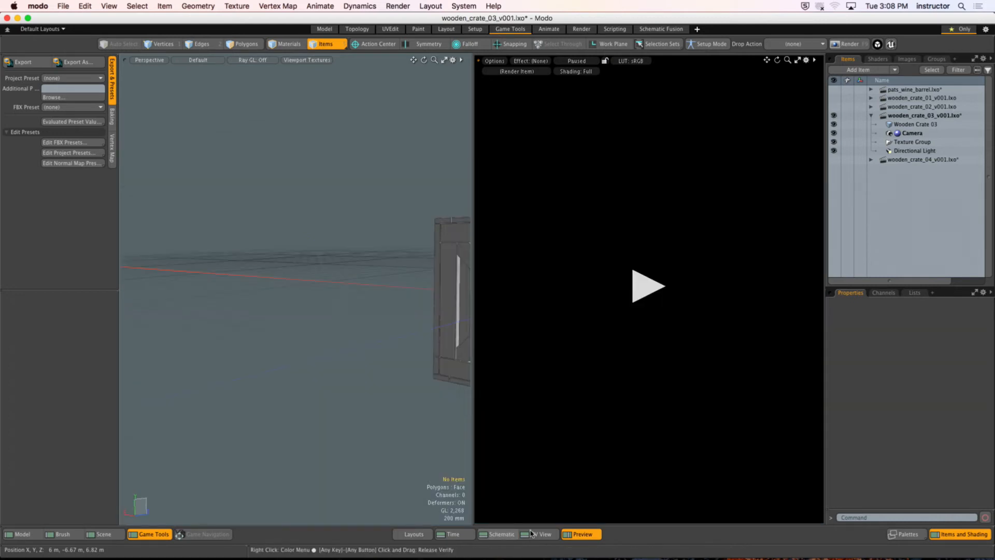
left_click(587, 535)
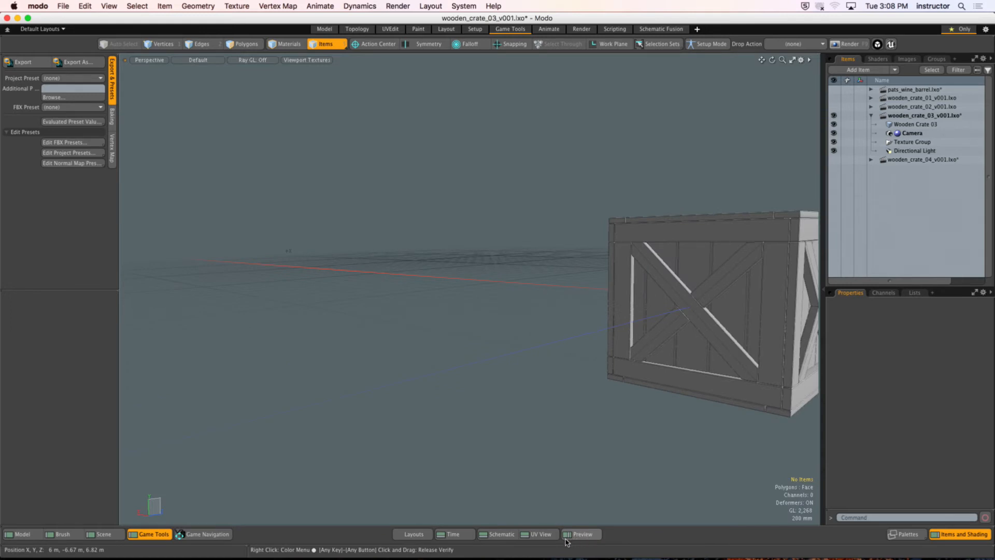
left_click(539, 533)
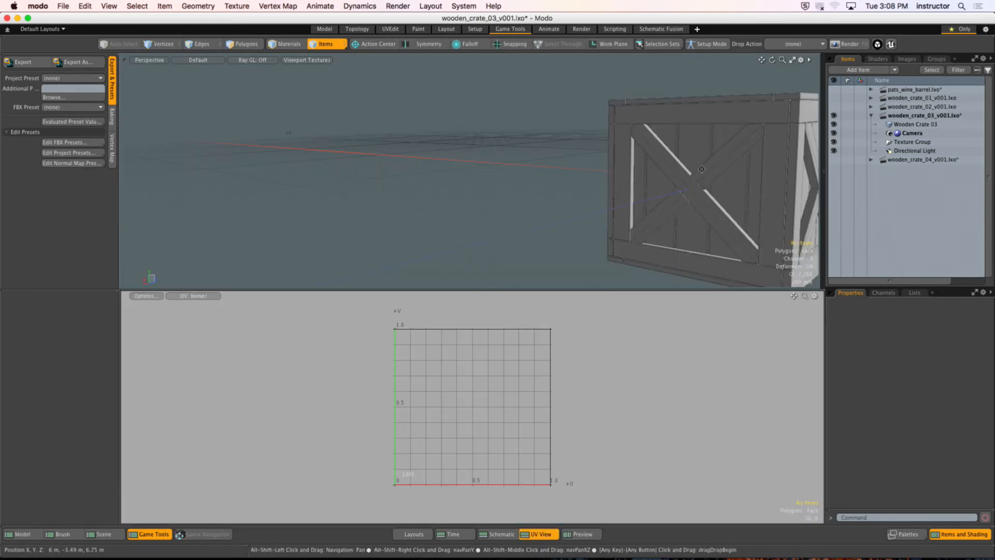
Step: Frame the whole wooden crate in the 3D viewport and inspect its sides and lid from several angles
left_click_drag(701, 168, 485, 161, "alt+shift")
left_click_drag(485, 162, 586, 171, "alt")
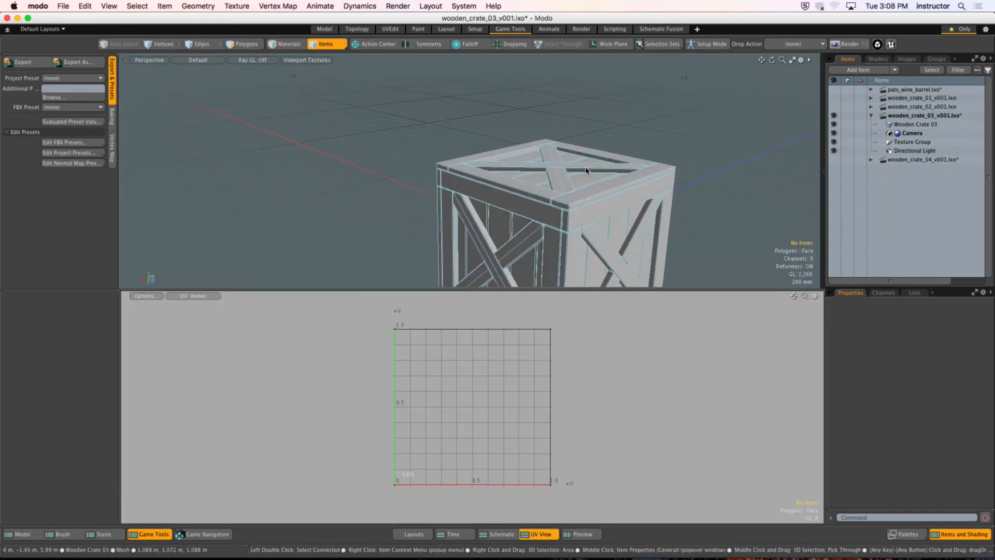
key("a")
left_click_drag(445, 177, 440, 194, "alt")
left_click_drag(441, 194, 474, 176, "alt+shift")
left_click_drag(441, 176, 490, 150, "ctrl+alt")
left_click(461, 176)
left_click(640, 155)
left_click_drag(639, 156, 611, 173, "alt")
Step: Display the Wooden Crate 03 UV map in the UV view and compare its layout with the crate model
left_click(914, 292)
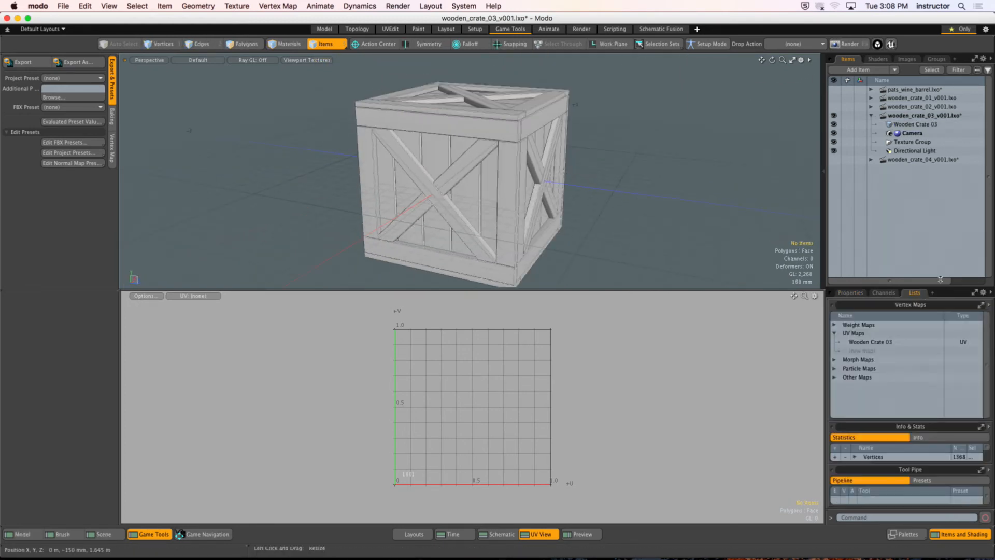
left_click(894, 343)
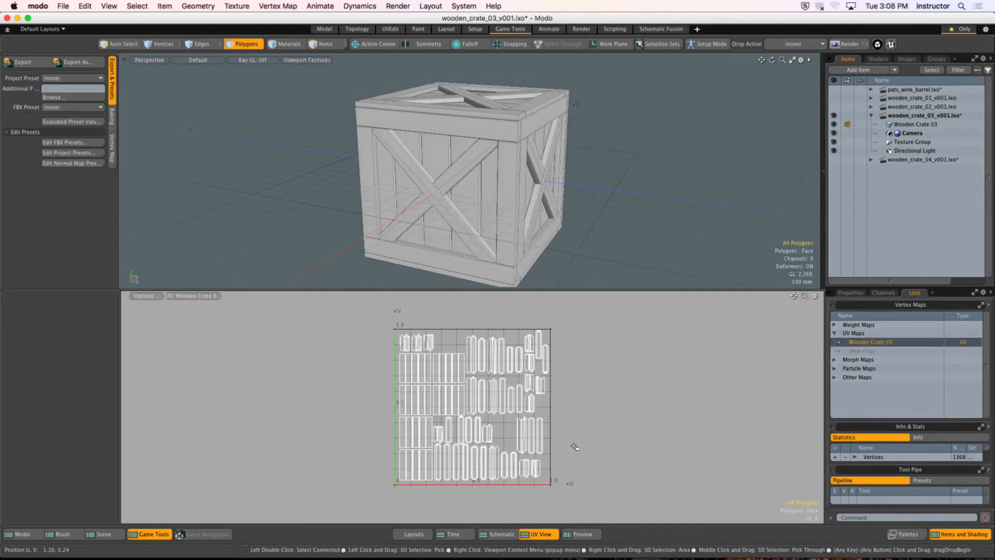
mouse_move(574, 446)
left_mouse_down("ctrl+alt")
mouse_move(588, 440)
mouse_move(575, 444)
left_mouse_up("ctrl+alt")
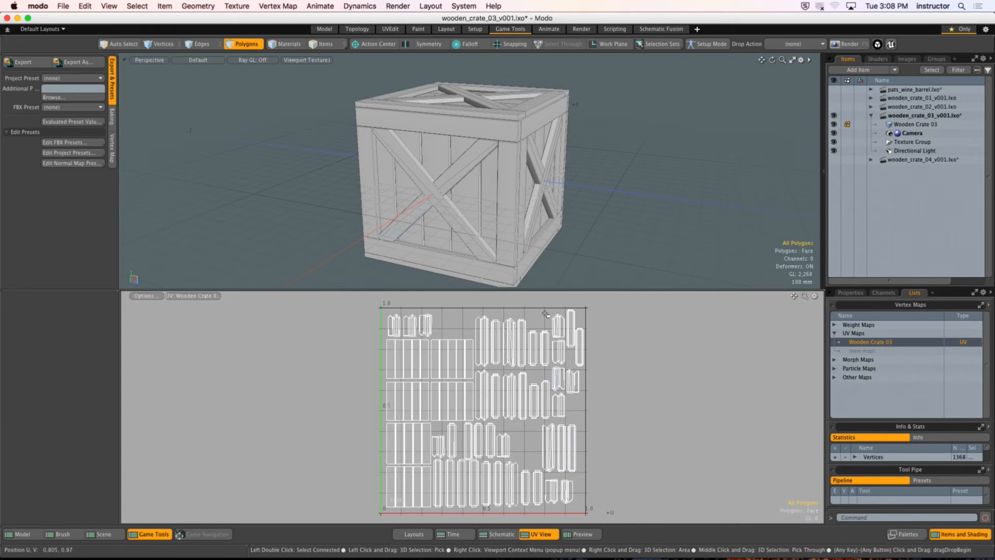
left_click_drag(500, 156, 490, 182, "alt")
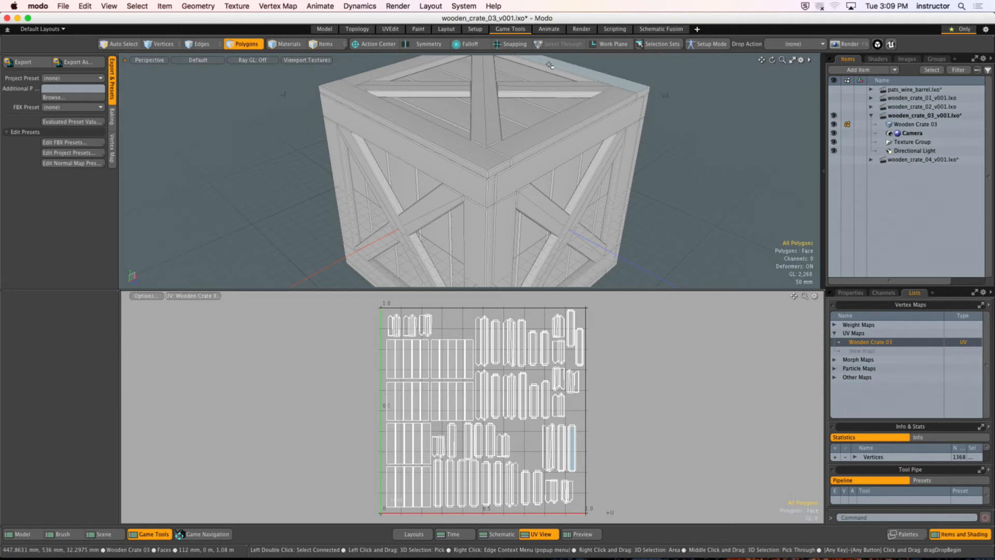
Step: Examine the crate in the Render layout's preview, checking plank gaps, corner seams and cross braces up close and as a whole
left_click(582, 29)
left_click(324, 279)
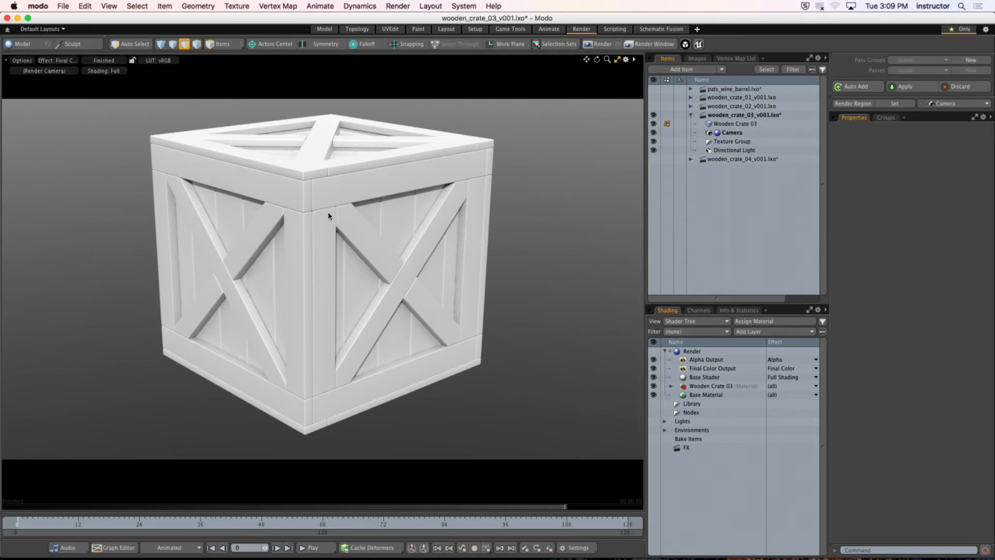
left_click_drag(304, 213, 399, 236, "ctrl+alt")
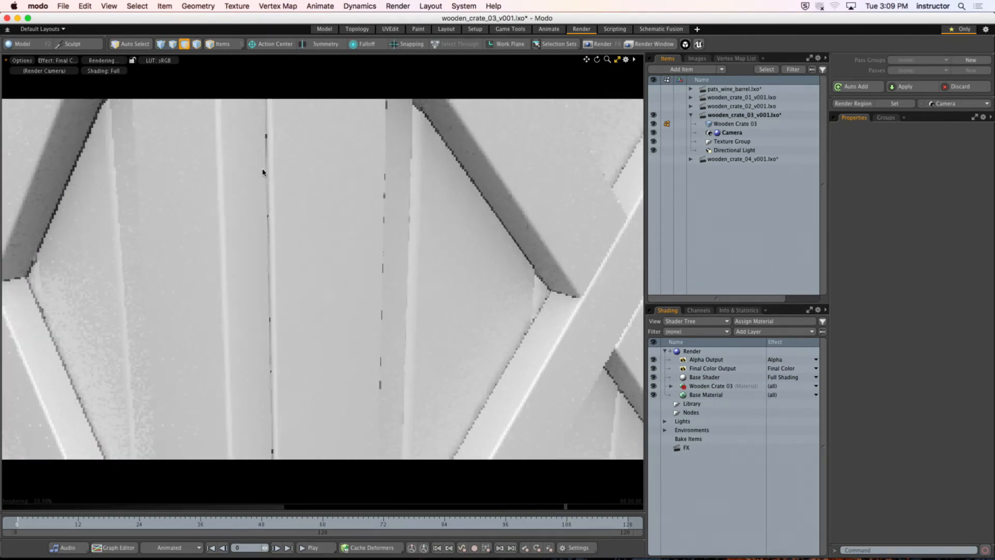
left_click_drag(138, 239, 366, 175, "alt")
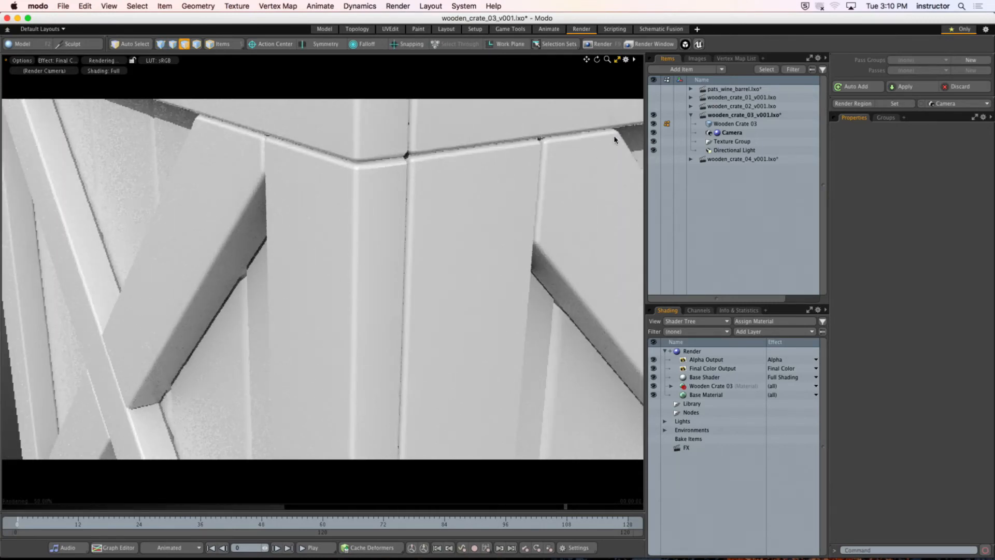
left_click_drag(340, 191, 449, 149, "alt")
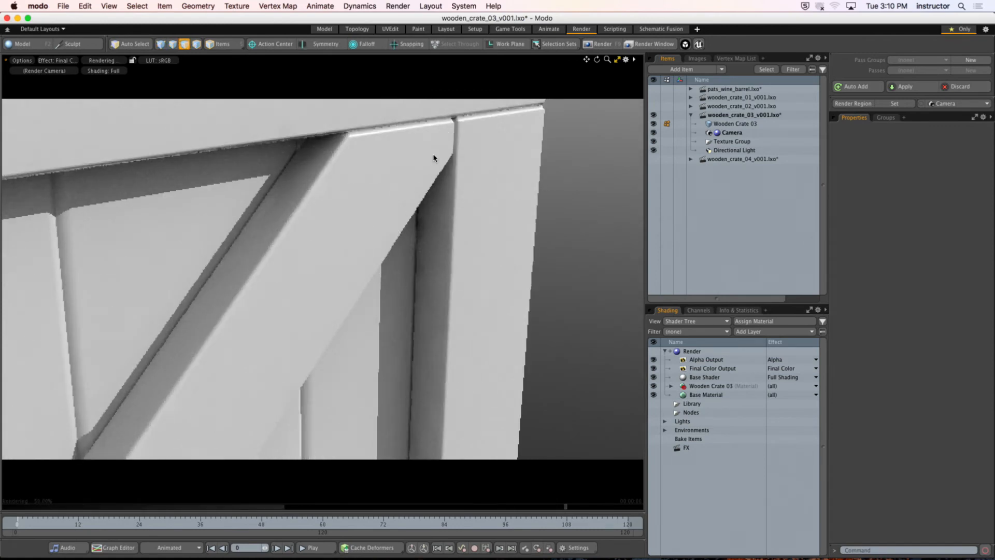
left_click_drag(480, 193, 160, 254, "ctrl+alt")
left_click_drag(151, 264, 228, 184, "alt+shift")
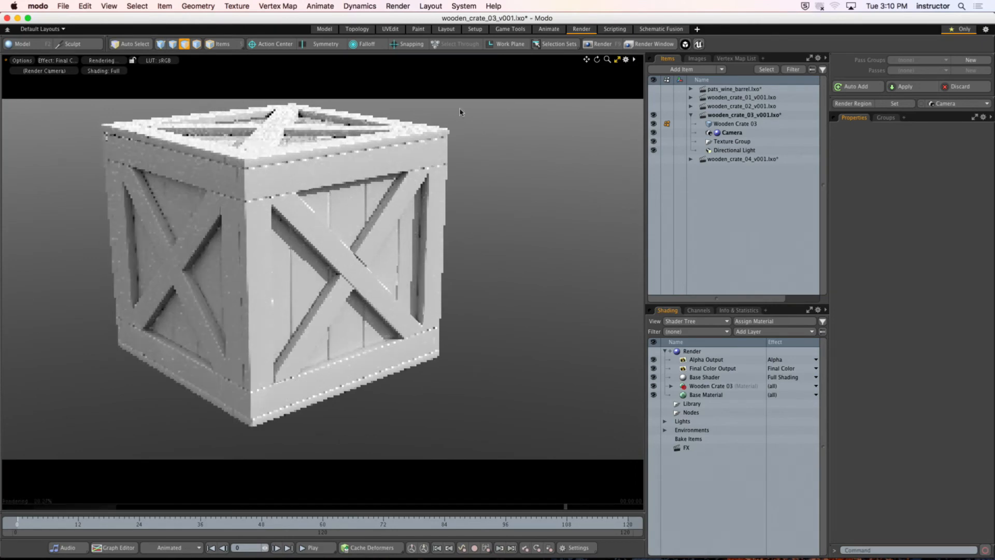
Step: Return to the Game Tools layout and view the whole crate above its UV map
left_click(510, 29)
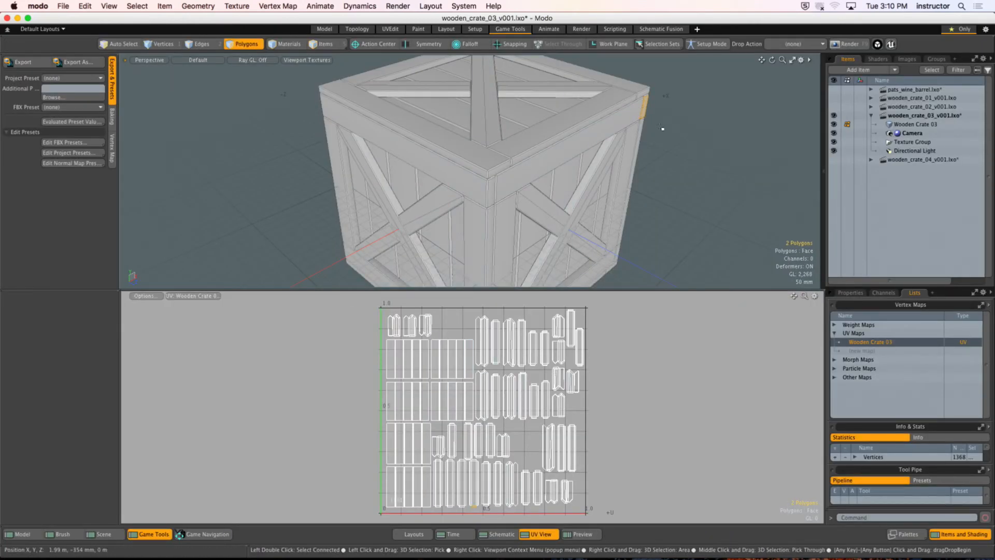
left_click_drag(642, 111, 533, 160, "alt")
scroll(518, 149, "down", 3)
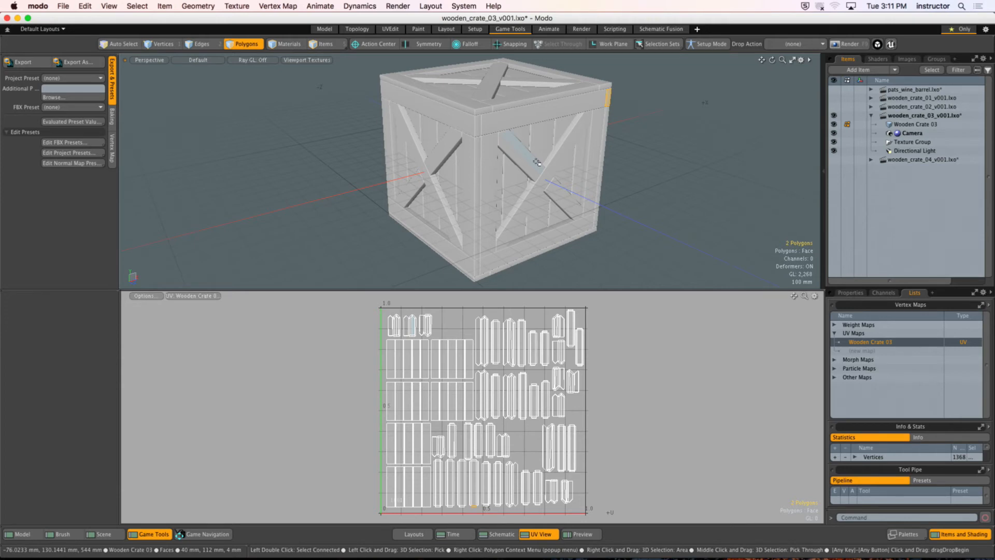
Step: Switch to Chrome, reload the GCOM 400 course modules page in Canvas and look through the weekly modules
mouse_move(356, 557)
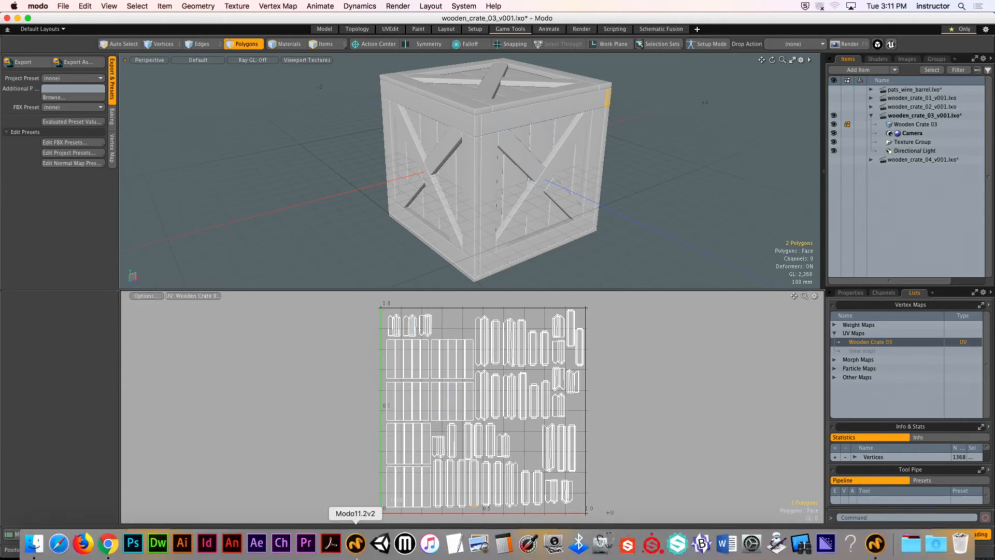
left_click(116, 542)
left_click(218, 24)
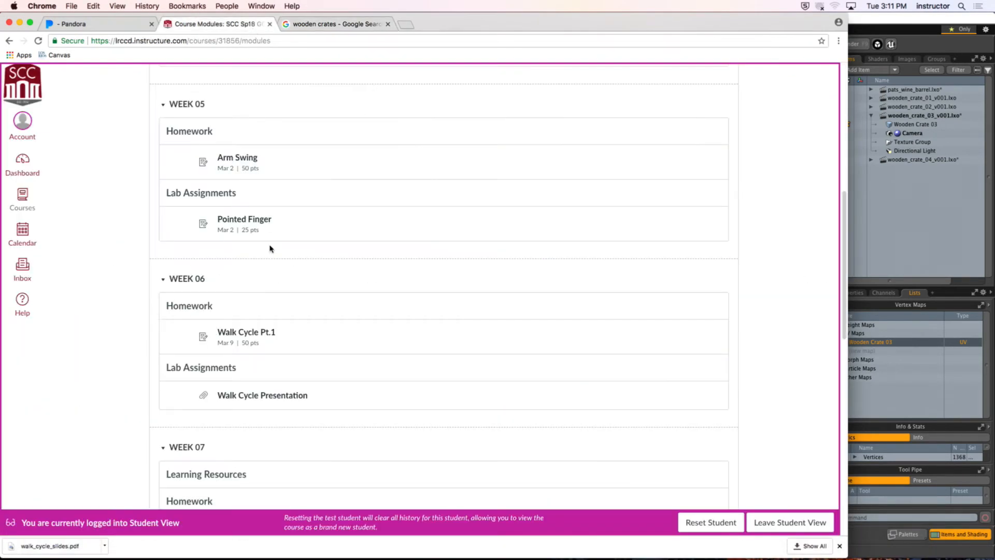
scroll(106, 291, "up", 10)
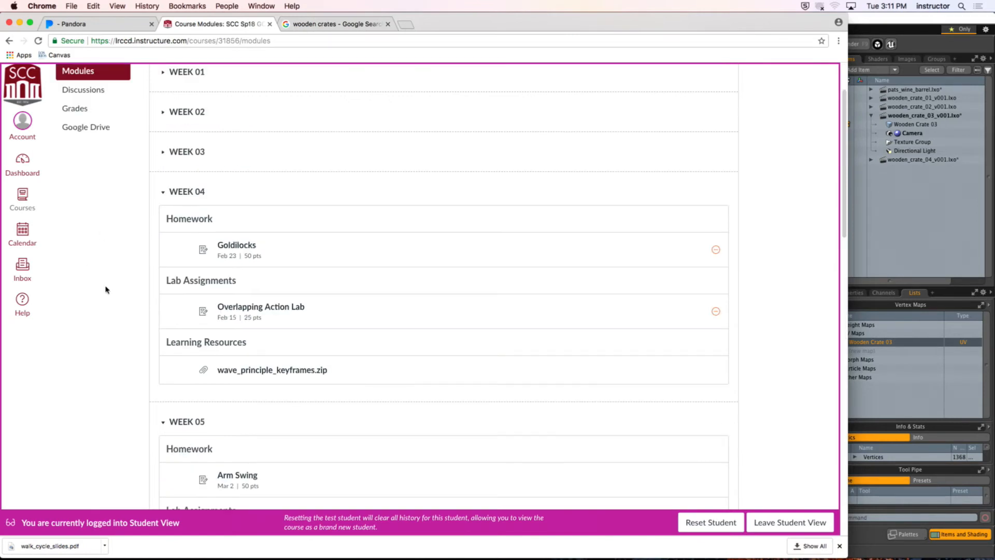
left_click(37, 40)
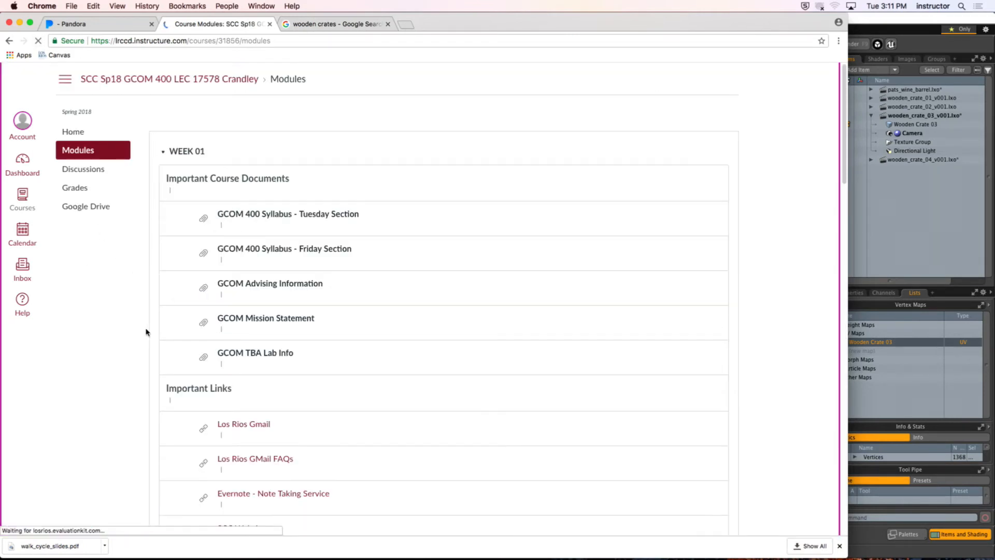
scroll(138, 325, "down", 10)
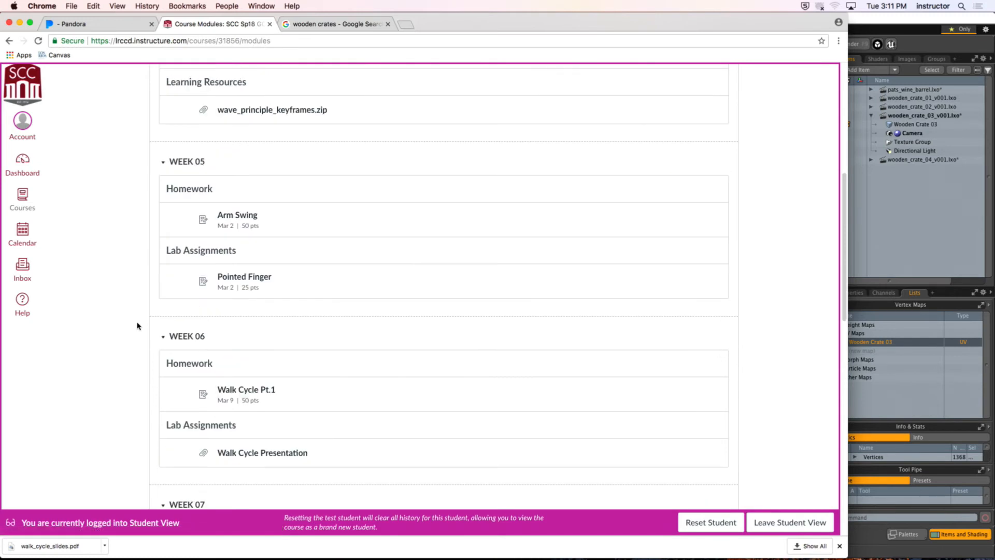
scroll(138, 325, "down", 6)
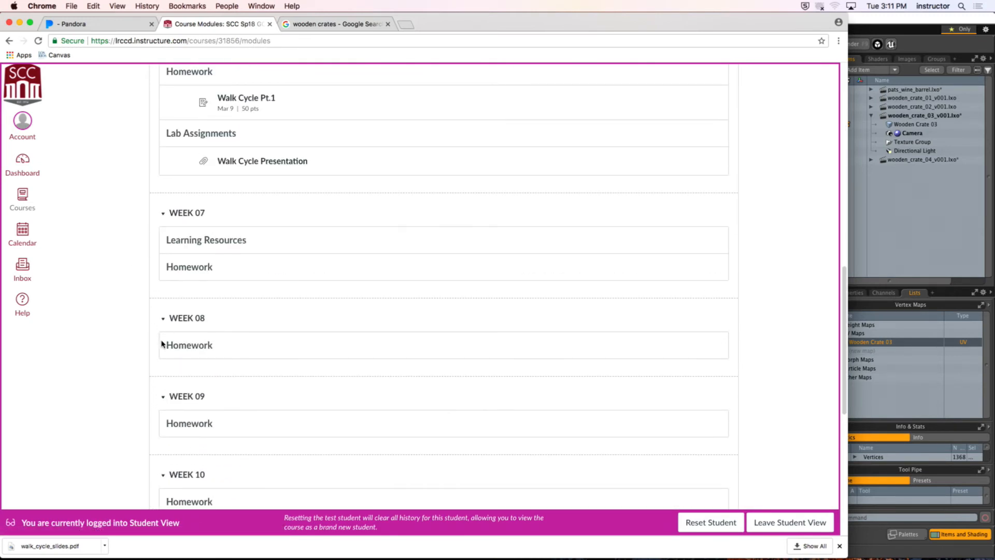
Step: Collapse the Week 08 and Week 09 modules
left_click(163, 317)
left_click(159, 359)
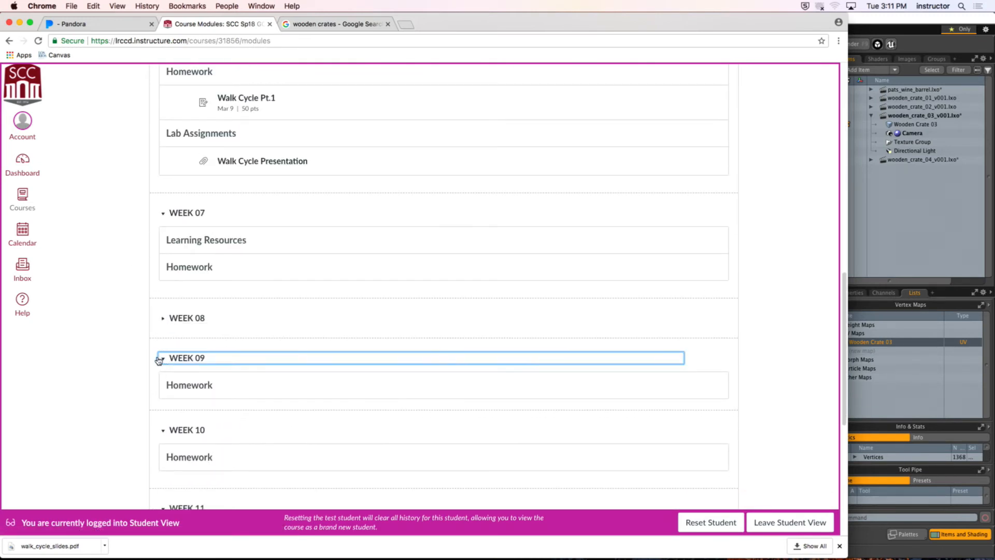
scroll(134, 254, "up", 14)
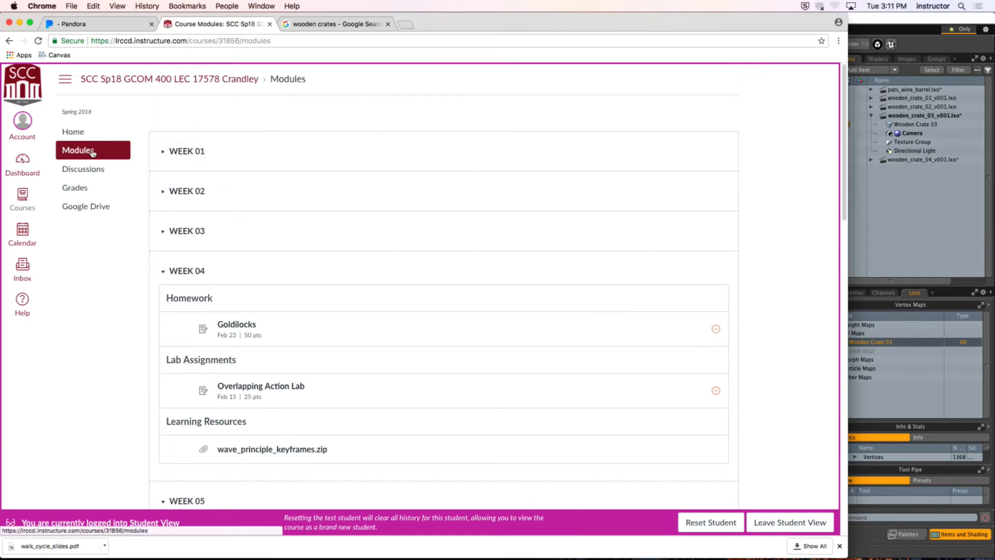
Step: Leave Student View and open the GCOM 424 - Game Art course
left_click(22, 197)
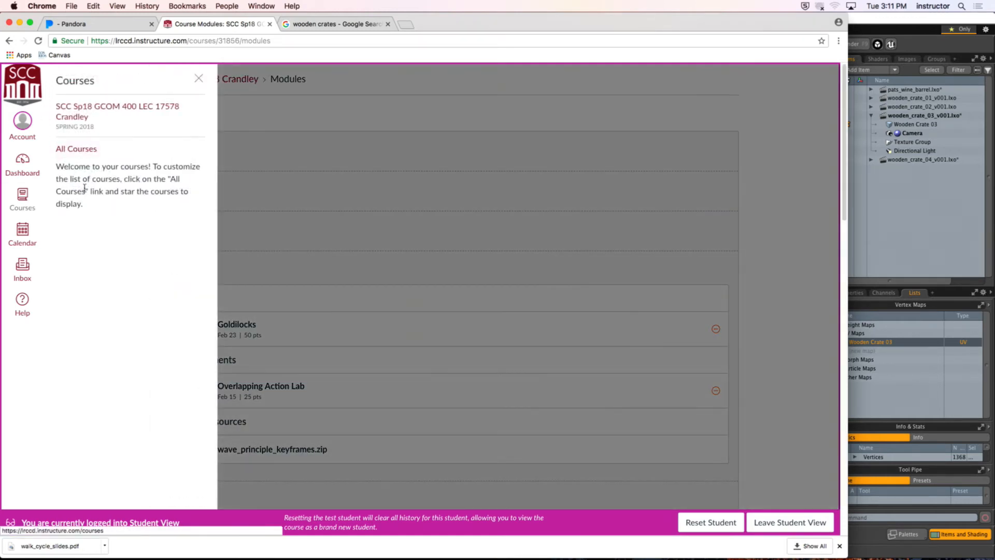
left_click(199, 78)
left_click(764, 522)
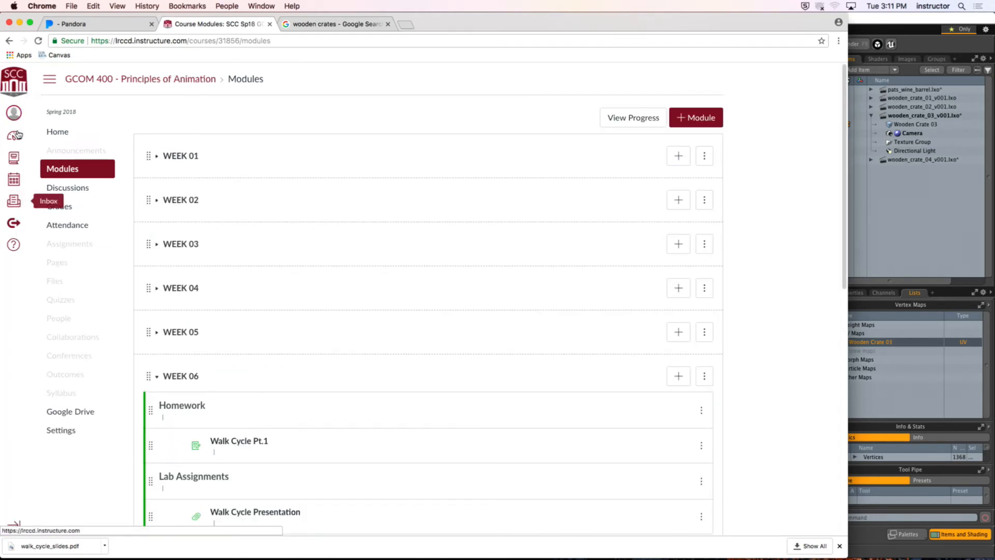
left_click(17, 135)
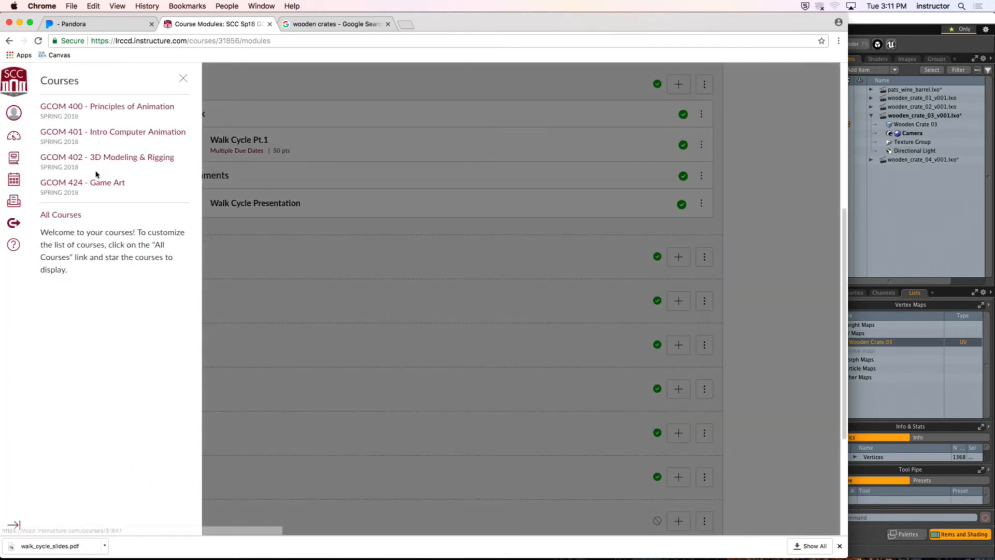
left_click(97, 183)
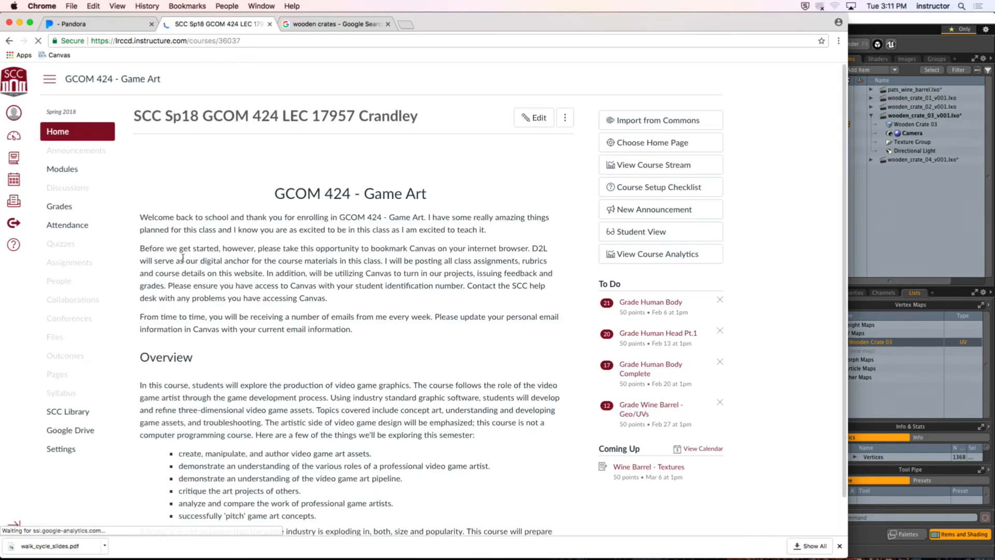
Step: Enter Student View for the Game Art course and open the Substance Painter: Modo Preset Setup page from its modules
left_click(65, 449)
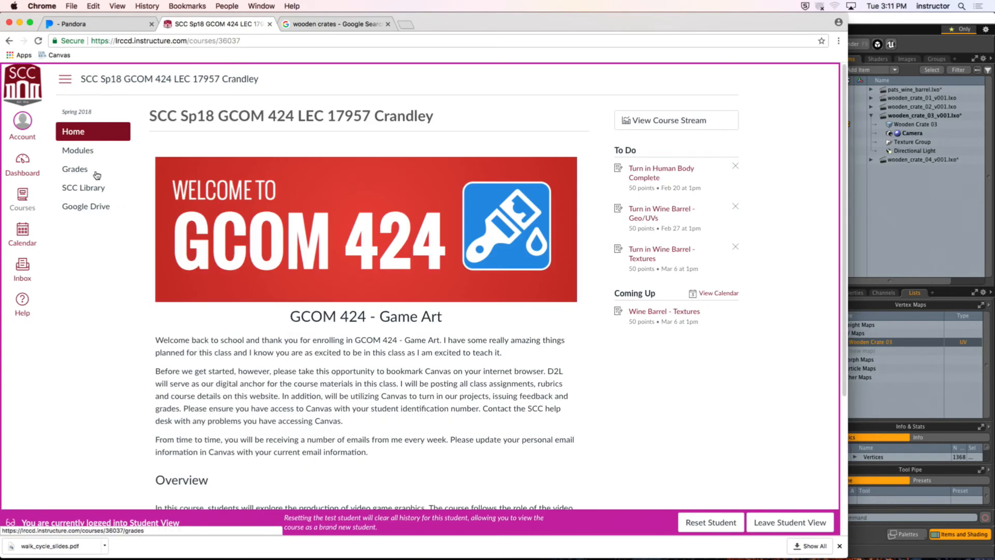
left_click(84, 153)
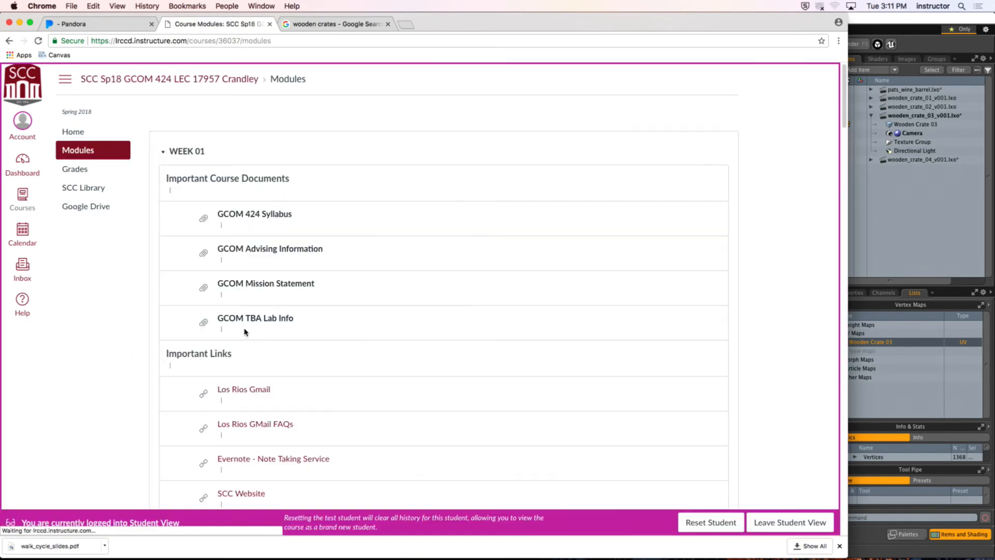
scroll(172, 332, "down", 15)
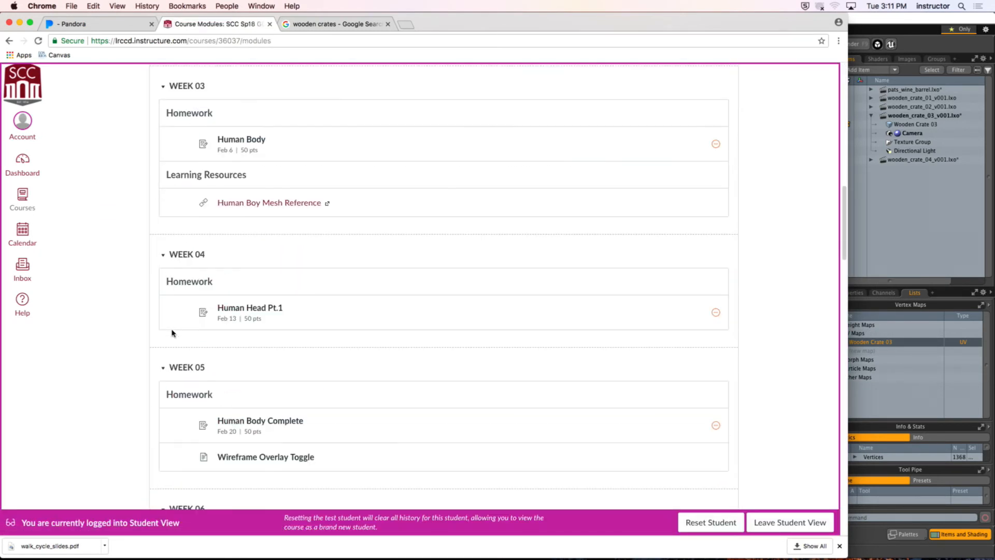
scroll(173, 333, "down", 15)
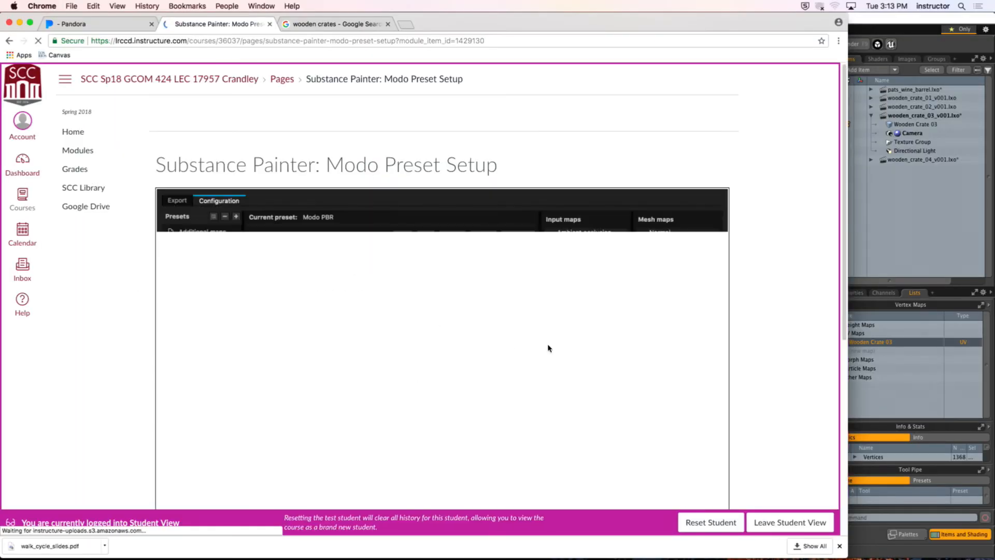
Step: Look over the Modo PBR export preset configuration on the course page and hide Chrome to return to Modo
scroll(807, 290, "down", 3)
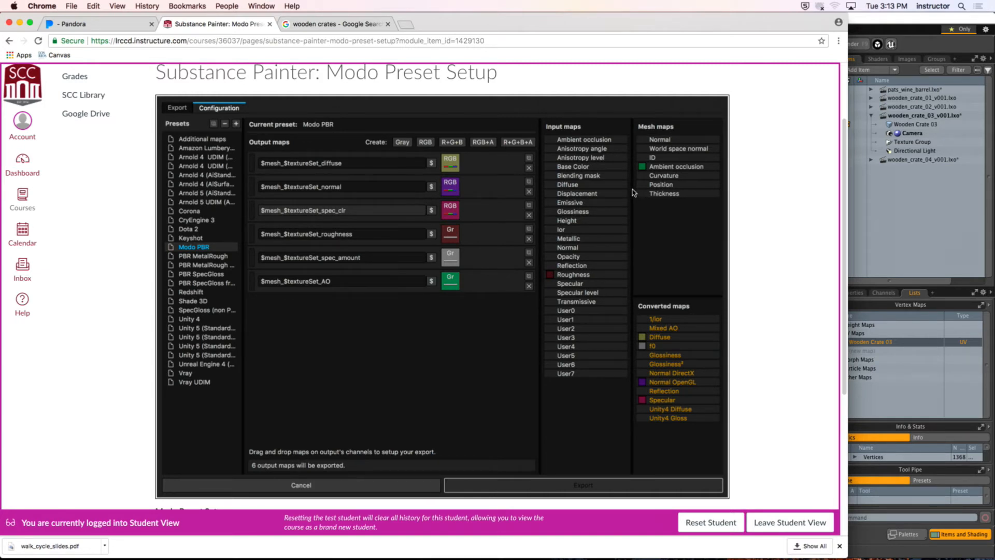
scroll(262, 179, "up", 4)
left_click(42, 6)
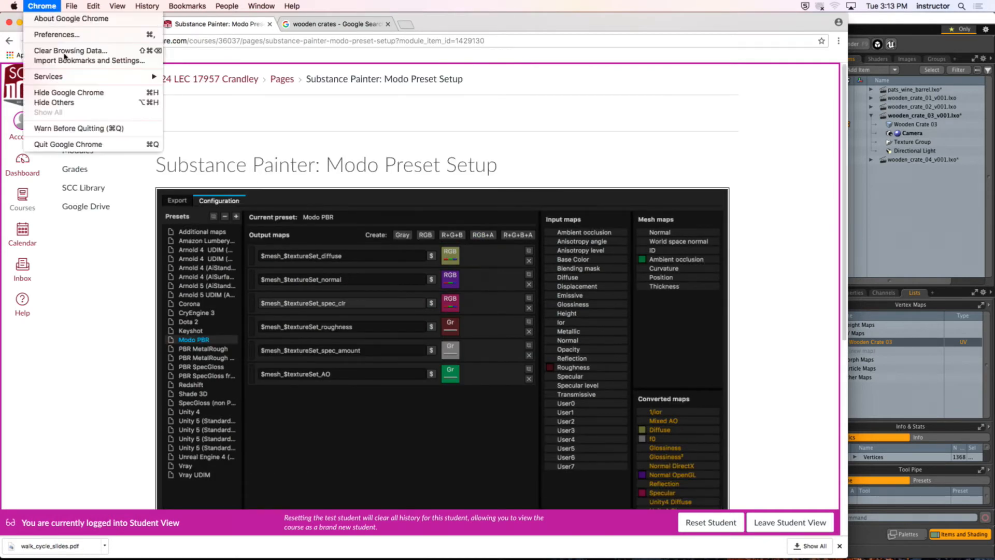
left_click(84, 92)
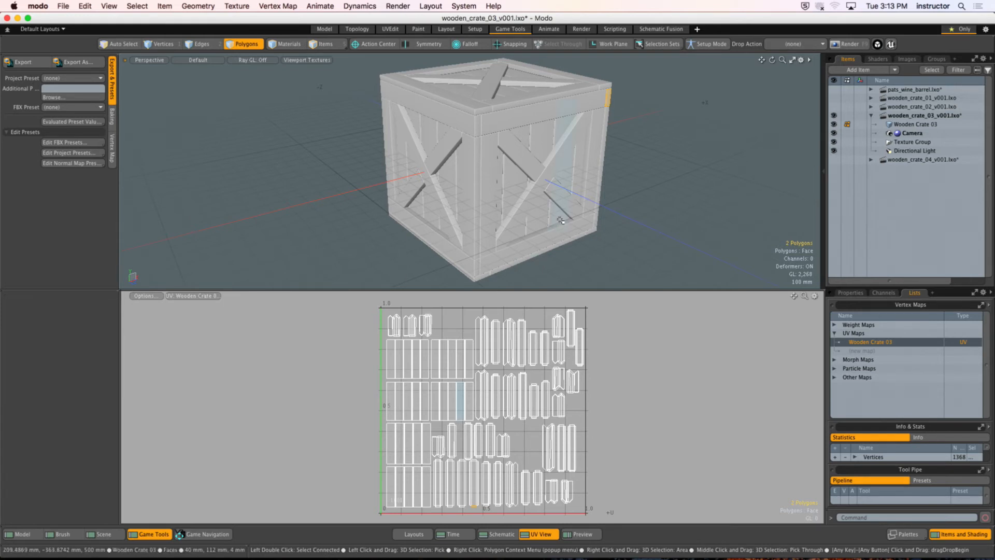
Step: Turn off the grid in the 3D viewport's visibility settings and enlarge the 3D view above the UV editor
key("o")
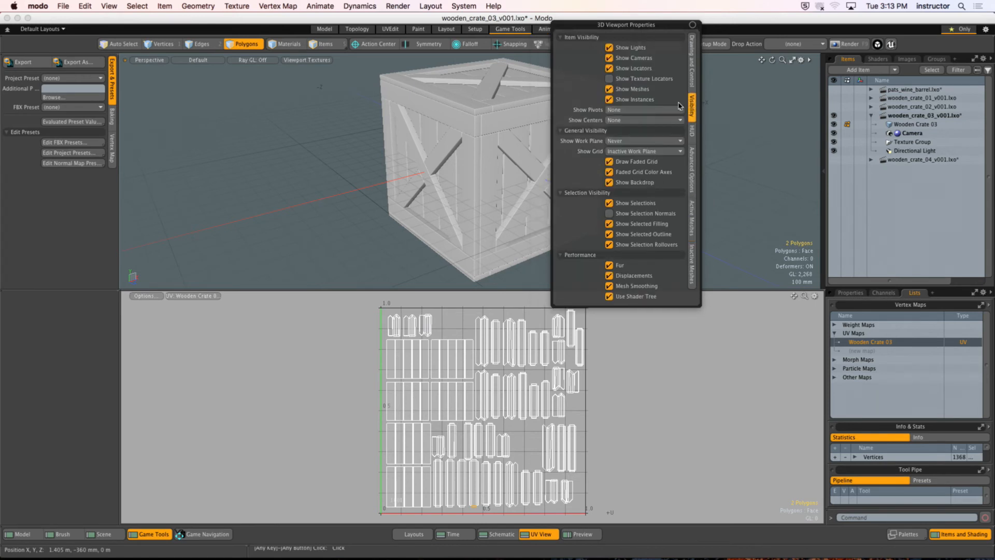
left_click(692, 105)
left_click(631, 142)
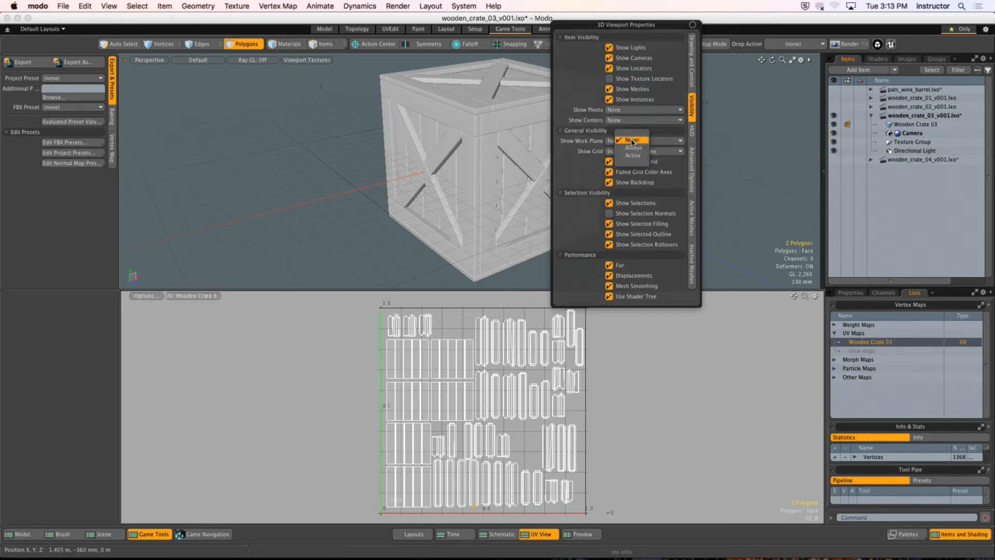
left_click(658, 154)
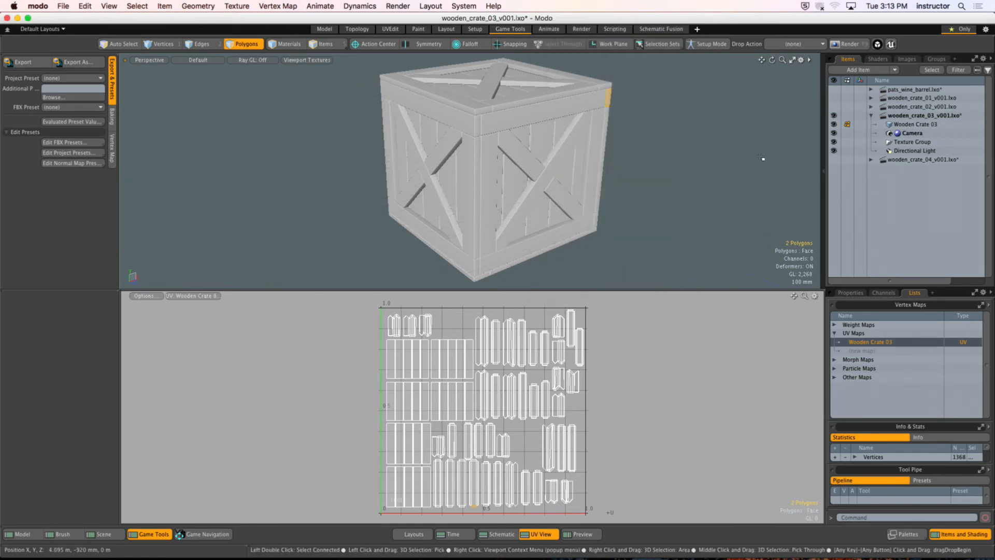
left_click_drag(541, 289, 540, 332)
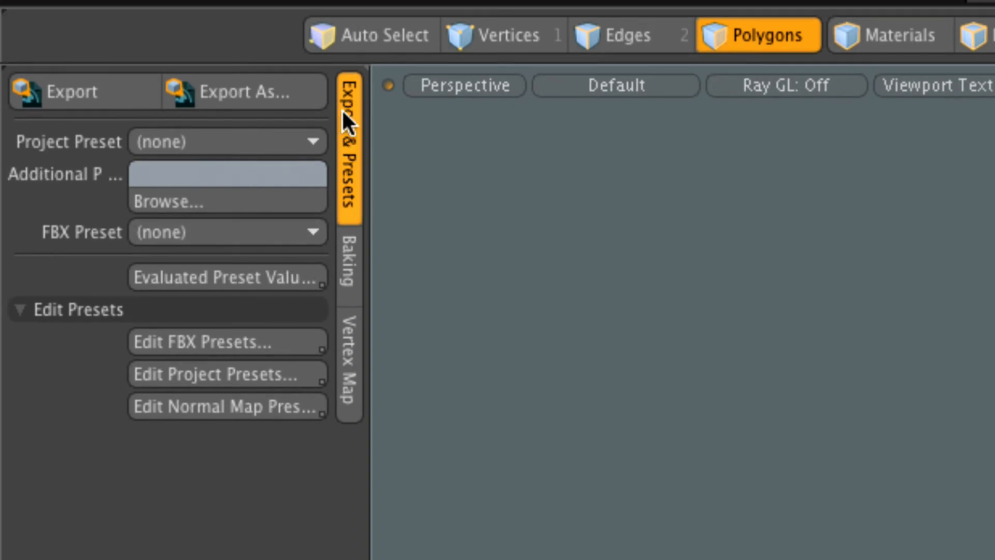
Step: Show the Vertex Map game tools and bring the crate's top corner bevels into close view
left_click(348, 361)
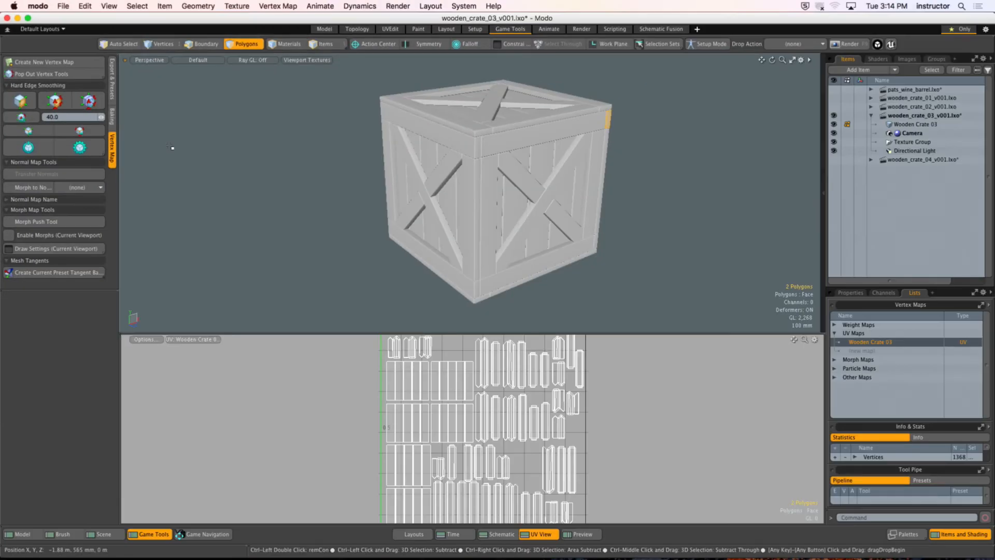
mouse_move(474, 150)
left_mouse_down("alt")
mouse_move(482, 158)
mouse_move(451, 158)
mouse_move(493, 168)
mouse_move(415, 153)
mouse_move(502, 146)
mouse_move(469, 155)
left_mouse_up("alt")
scroll(494, 167, "up", 5, "alt")
scroll(502, 147, "up", 6)
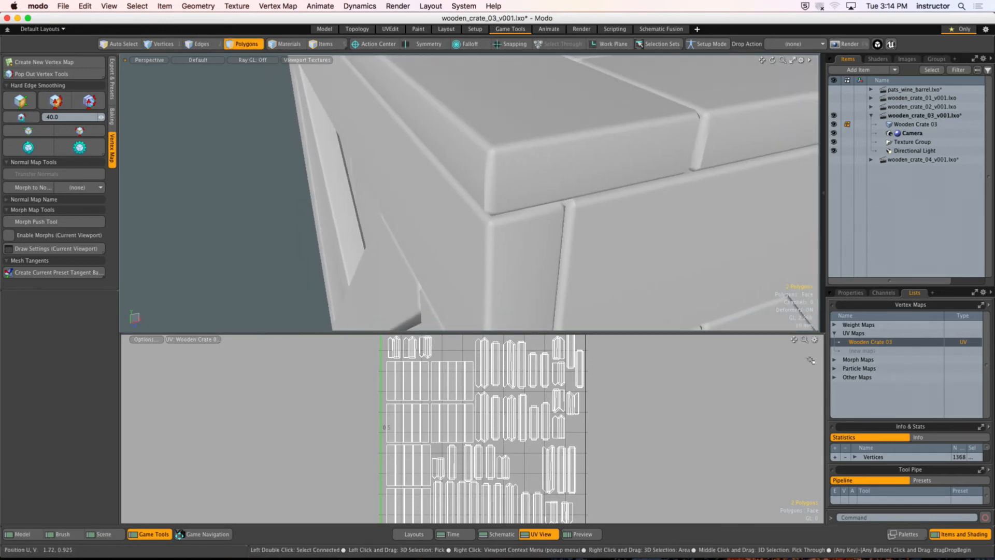
Step: Delete the HardEdges, Vertex Normal and Wooden Crate 03 tangent basis maps from the crate's other vertex maps
left_click(834, 377)
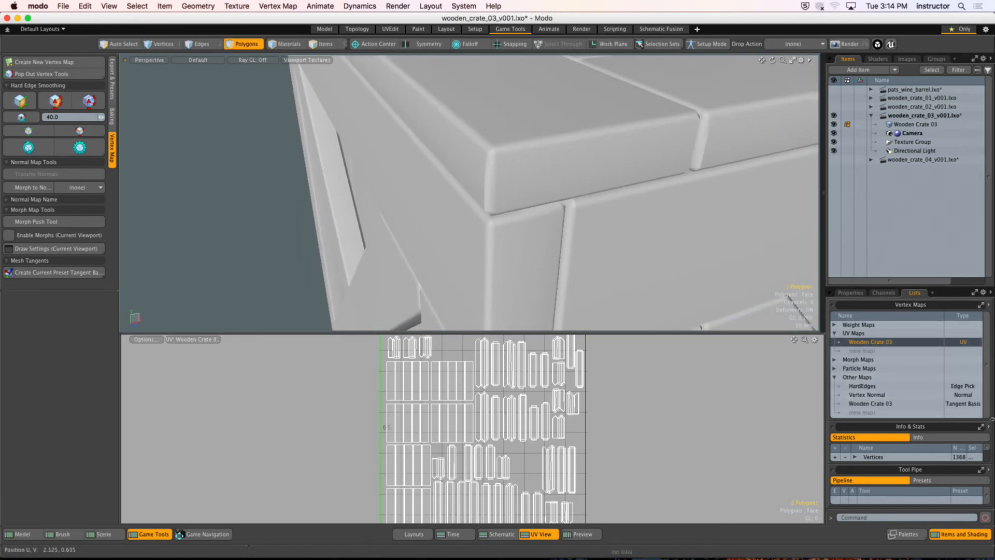
right_click(879, 388)
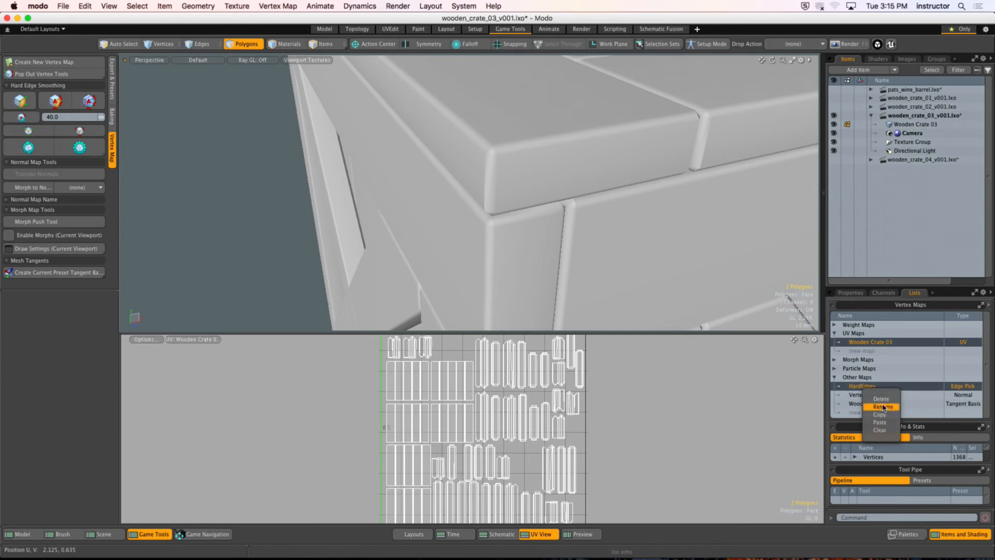
left_click(883, 409)
left_click(698, 208)
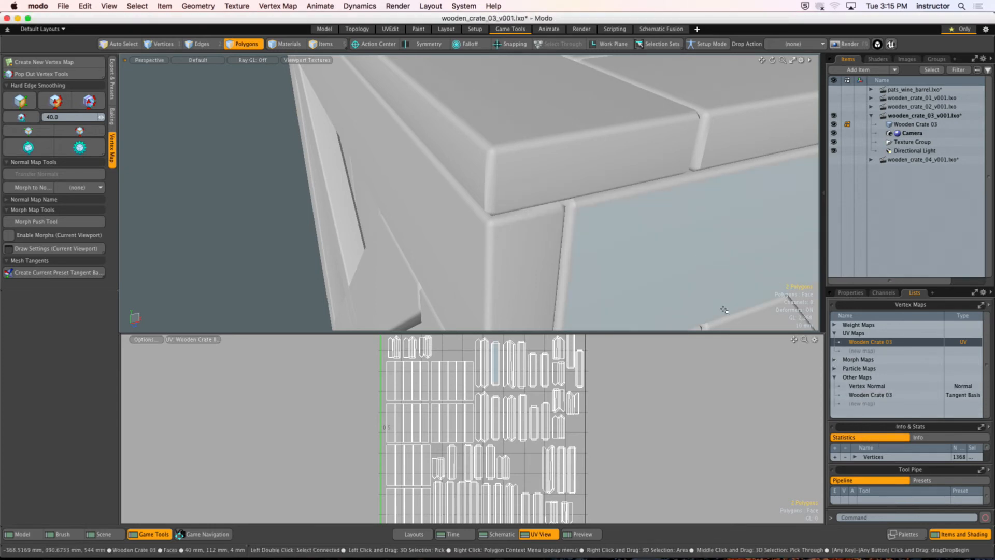
left_click(868, 386)
right_click(868, 387)
left_click(873, 407)
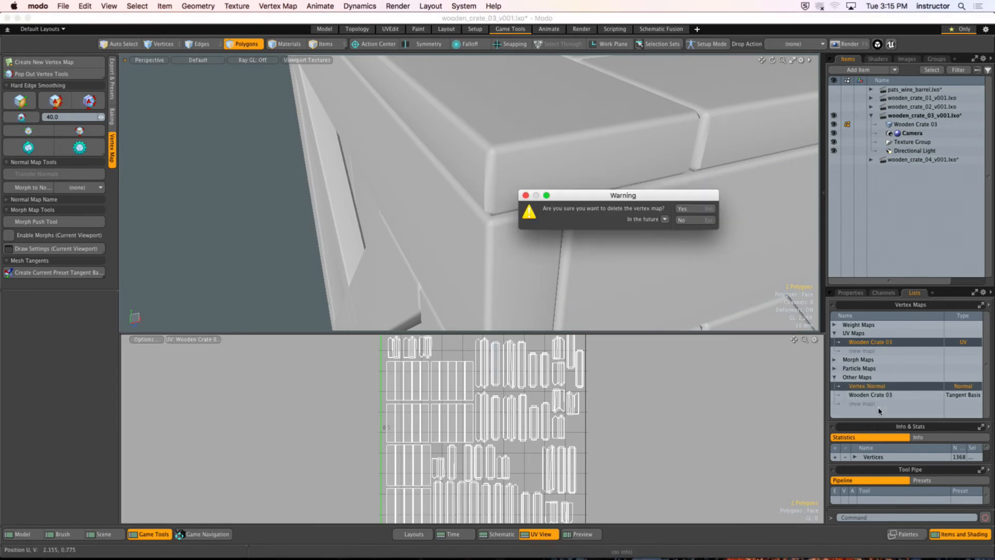
left_click(698, 215)
left_click(876, 387)
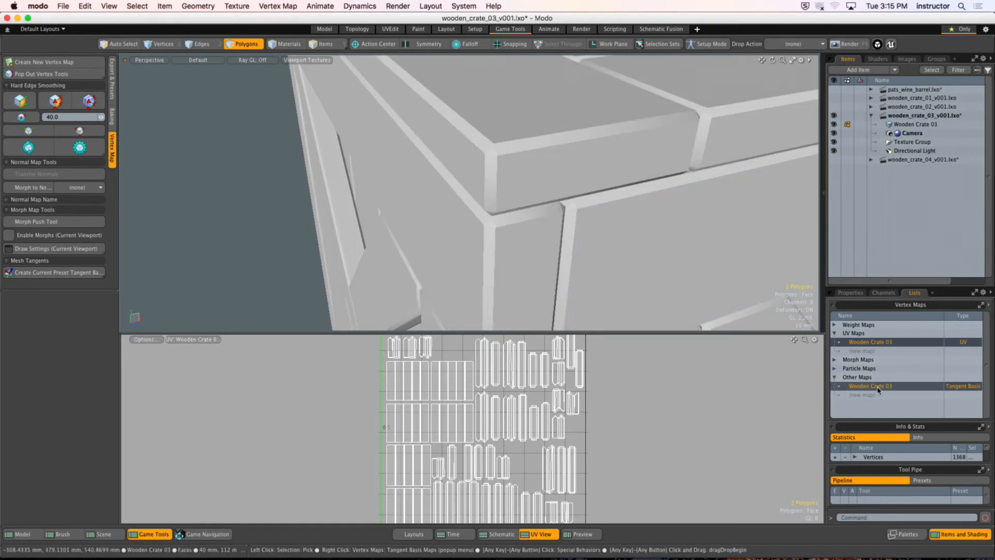
right_click(880, 388)
left_click(879, 398)
left_click(695, 209)
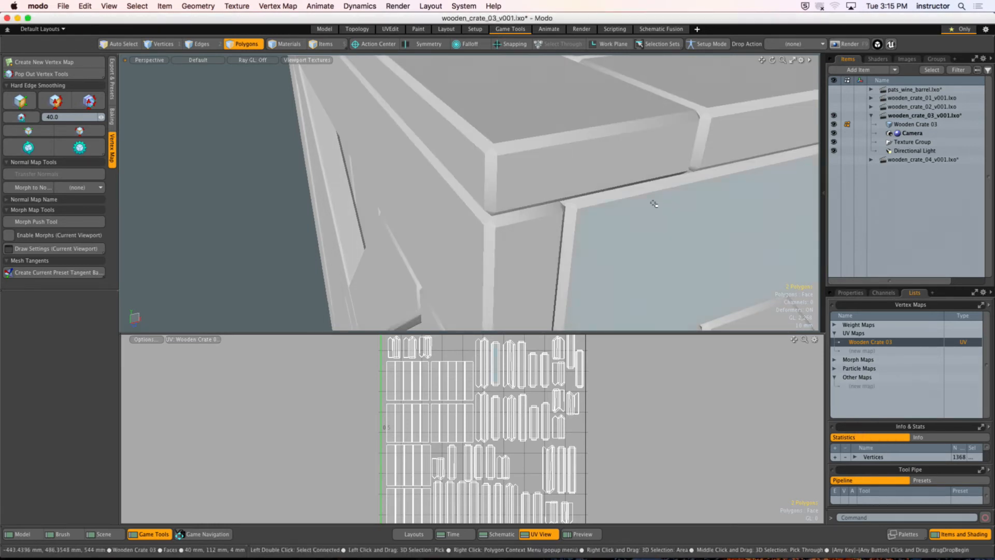
Step: Examine the shading at the crate's top corner by selecting the top board's flat face and its neighbouring bevels
left_click_drag(648, 204, 523, 194, "ctrl+alt")
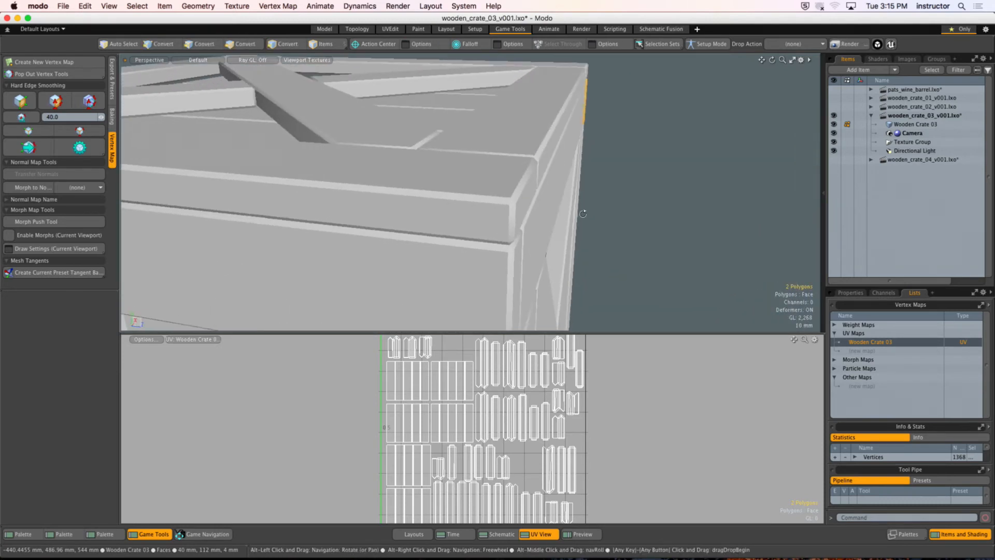
left_click_drag(462, 194, 493, 189, "ctrl+alt")
left_click(592, 119)
left_click(580, 152)
left_click_drag(531, 160, 508, 174, "alt")
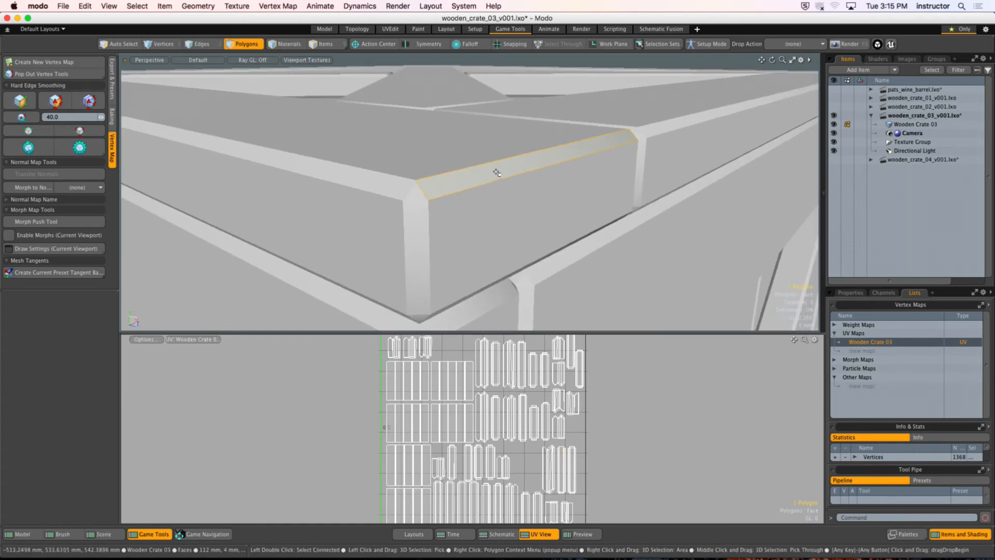
left_click(683, 66)
left_click_drag(592, 134, 473, 142, "alt")
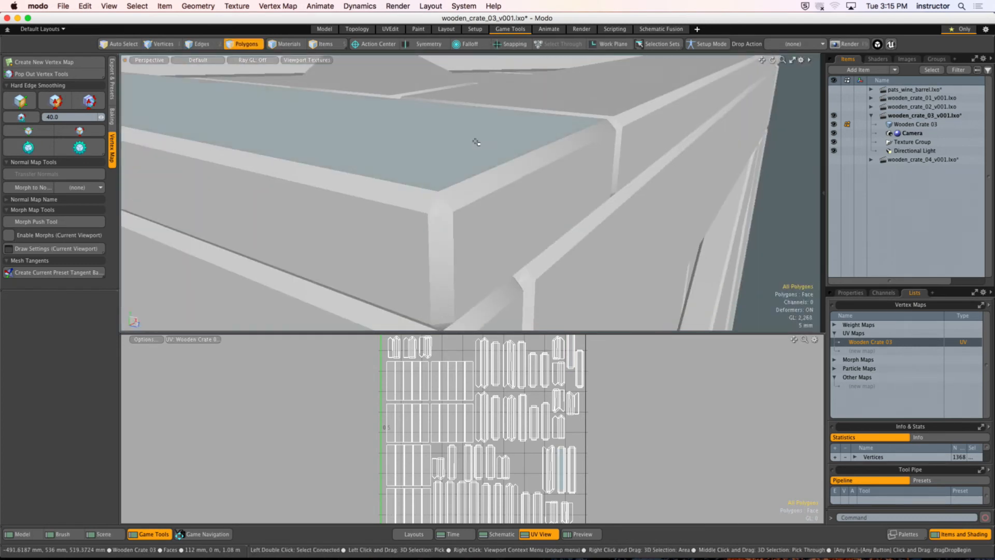
left_click(473, 142)
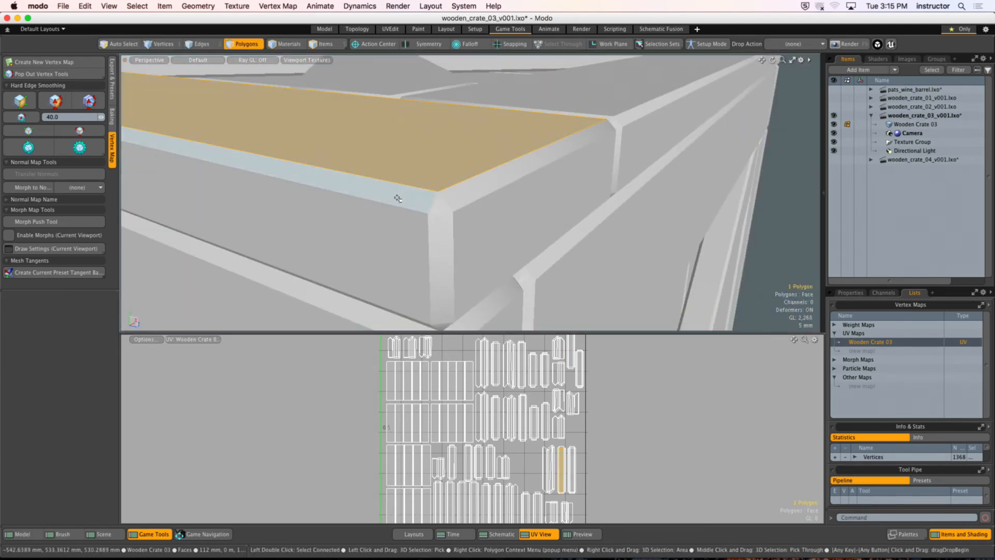
mouse_move(397, 198)
left_mouse_down()
mouse_move(408, 175)
mouse_move(444, 169)
left_mouse_up()
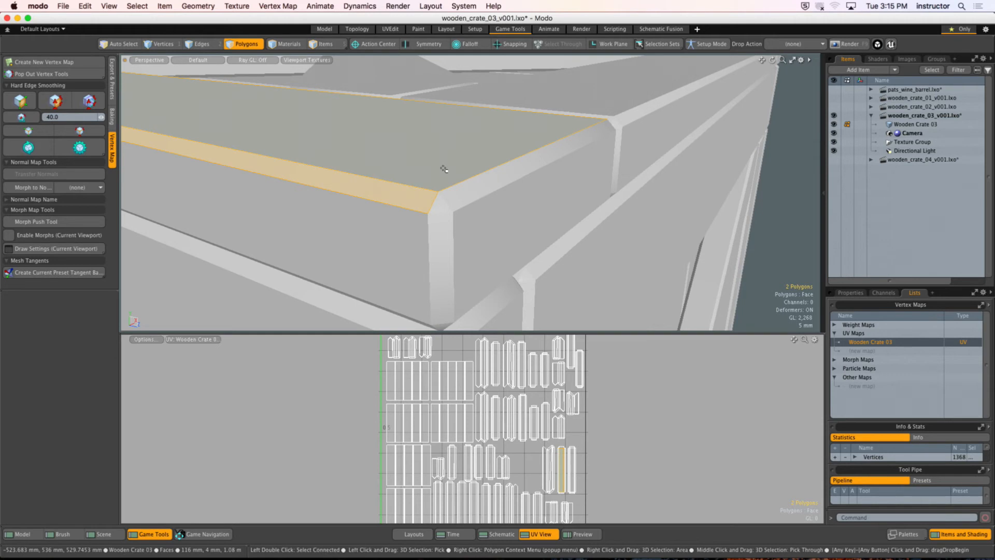
left_click(782, 217)
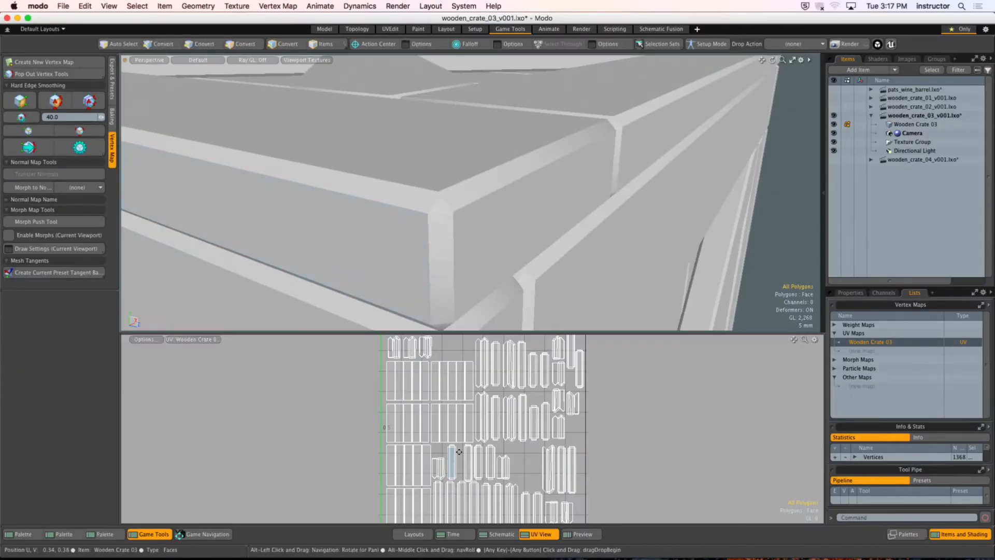
Step: Inspect the plank islands in the UV layout, selecting one whole island and clearing the selection
scroll(440, 399, "up", 10)
mouse_move(459, 452)
left_mouse_down("alt")
mouse_move(435, 409)
mouse_move(456, 437)
left_mouse_up("alt")
scroll(451, 435, "down", 4)
double_click(382, 403)
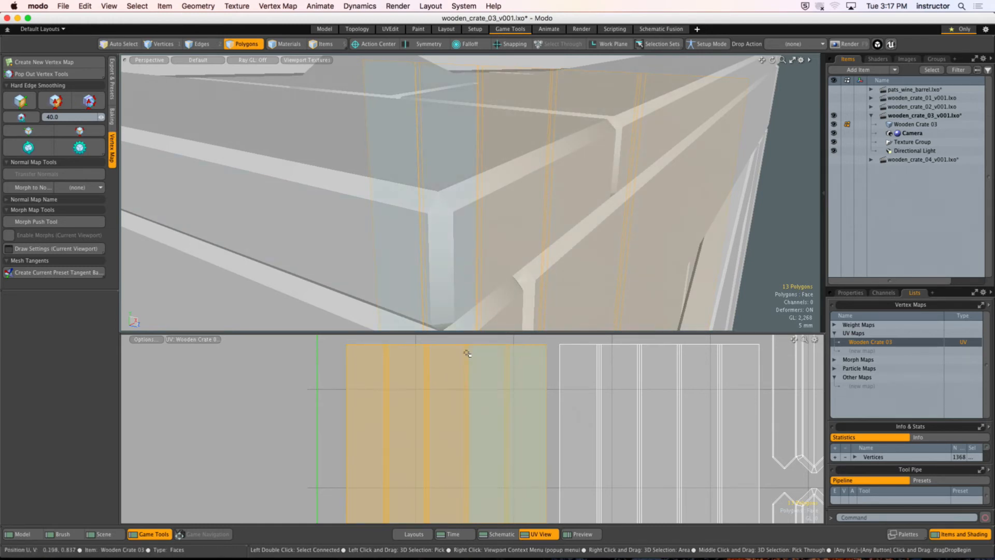
left_click(334, 453)
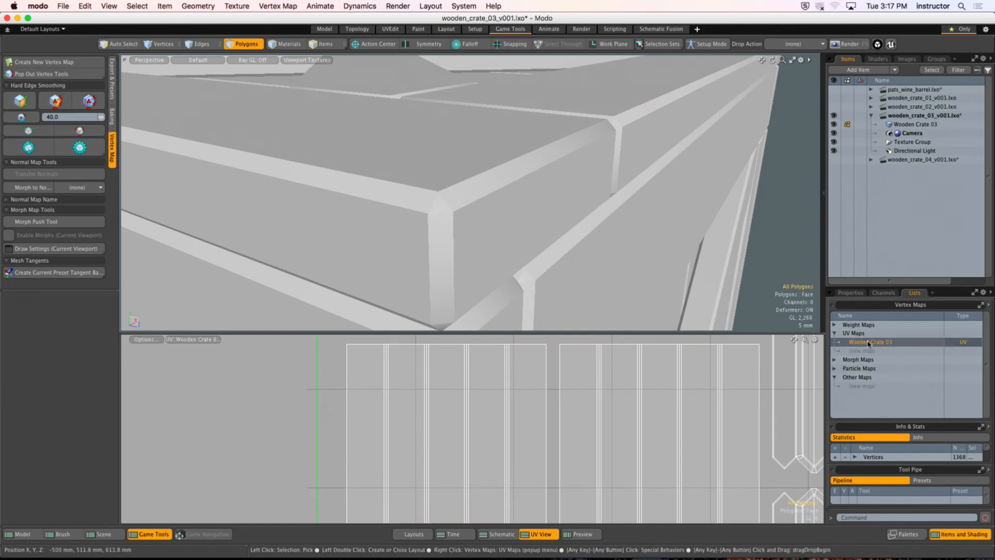
Step: Try generating smoothed vertex normals for the whole crate, check the top corner, and undo the change
scroll(451, 179, "down", 10)
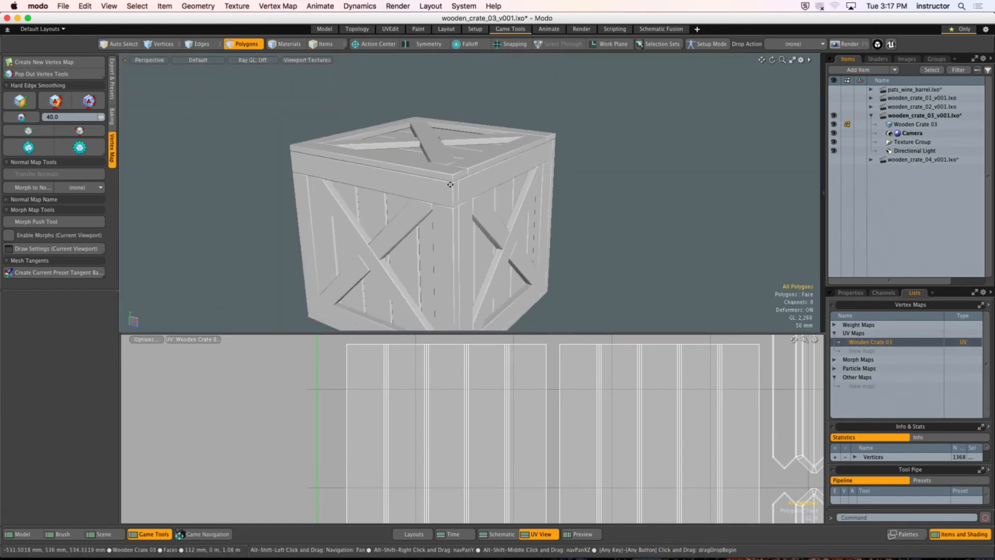
left_click_drag(450, 185, 444, 169, "alt")
left_click(89, 101)
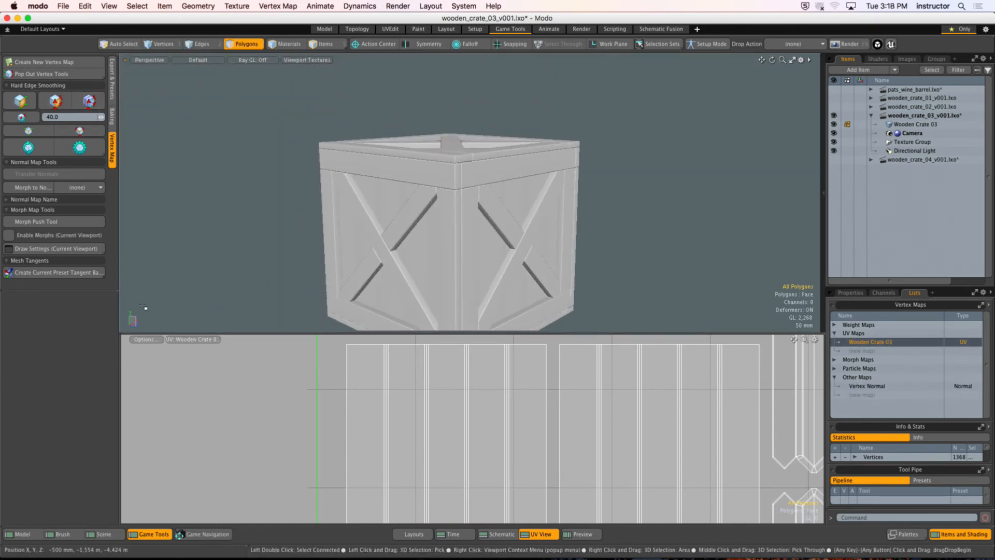
left_click_drag(456, 157, 465, 185, "ctrl+alt")
key("super+z")
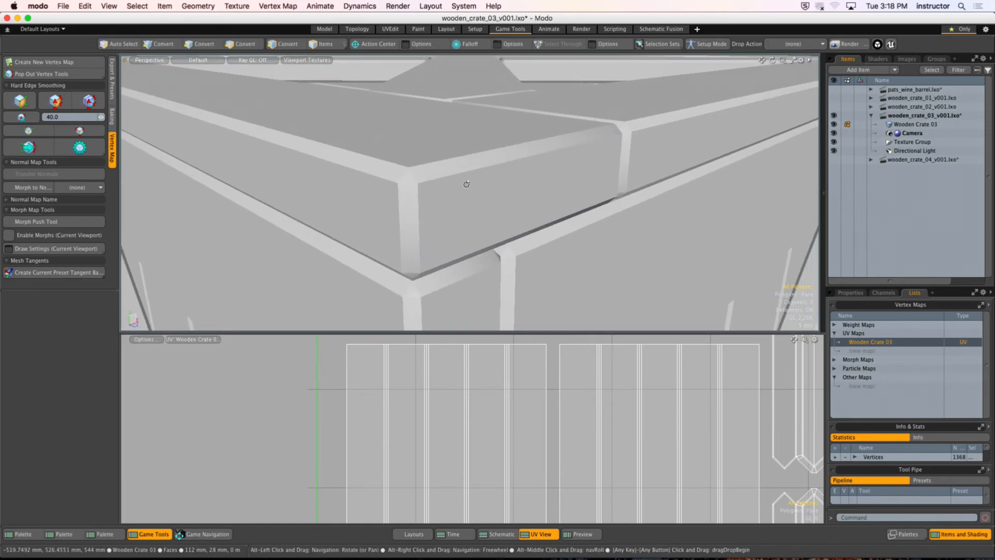
Step: Generate a Vertex Normal map for the whole crate and check the shading of the top corner's faces and bevels
left_click(91, 101)
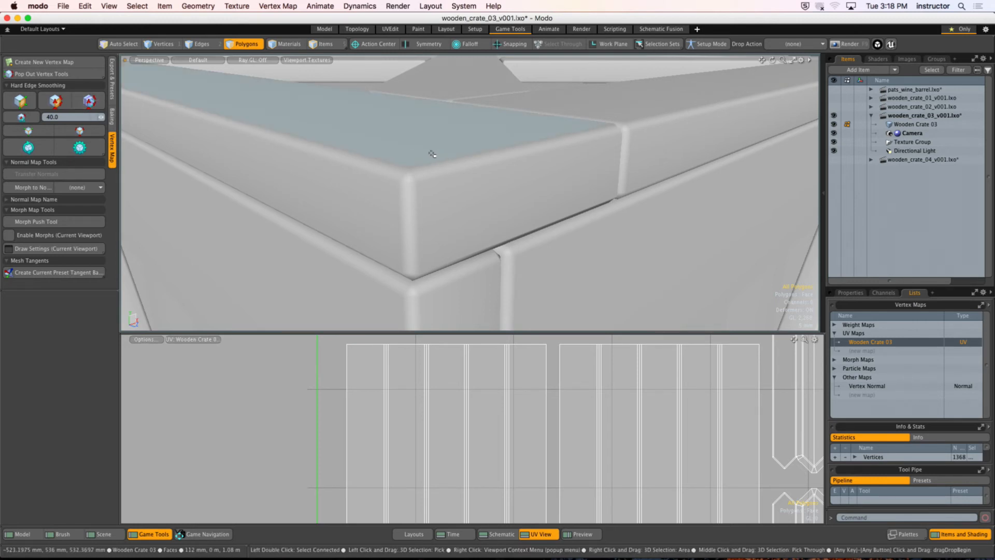
left_click_drag(428, 154, 456, 186)
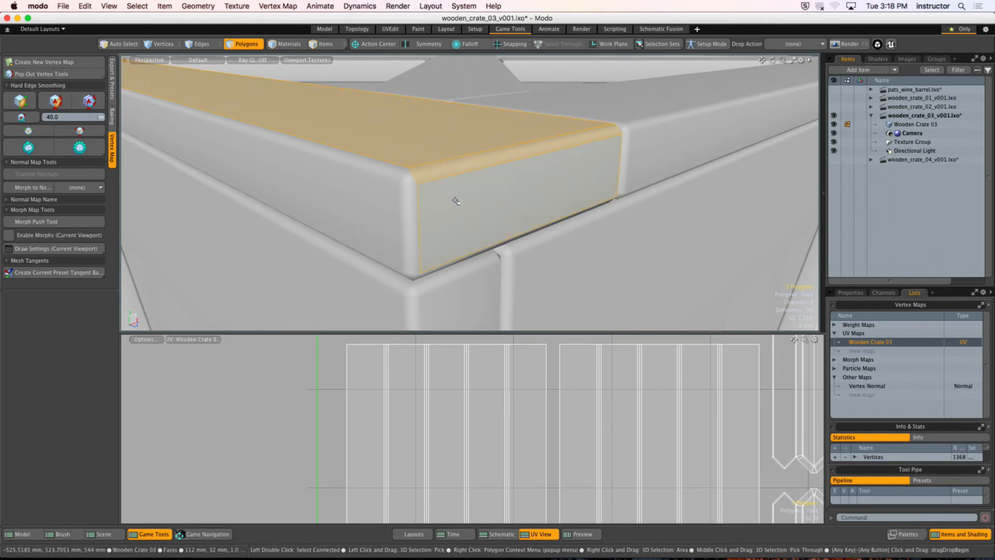
left_click(436, 149)
left_click(449, 166)
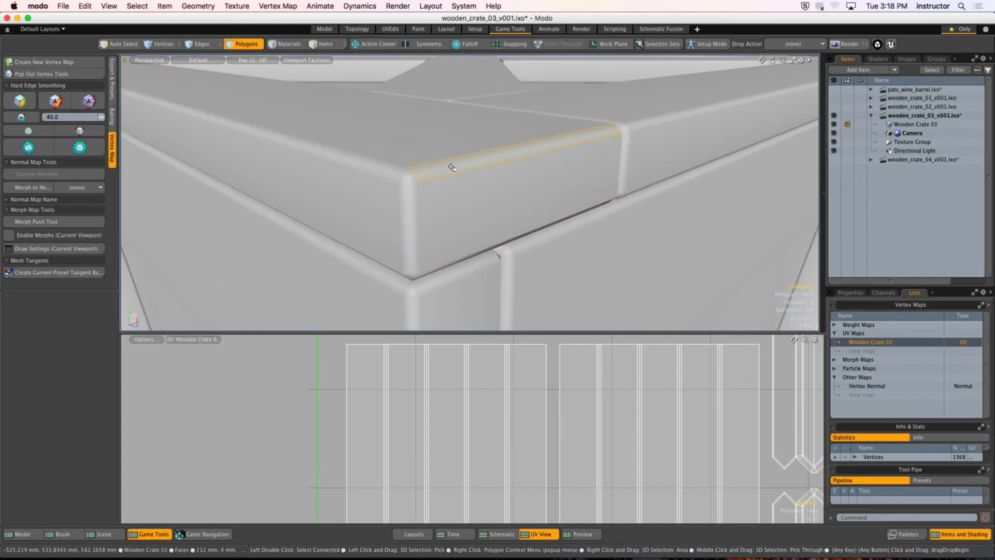
left_click(453, 191)
left_click(413, 204)
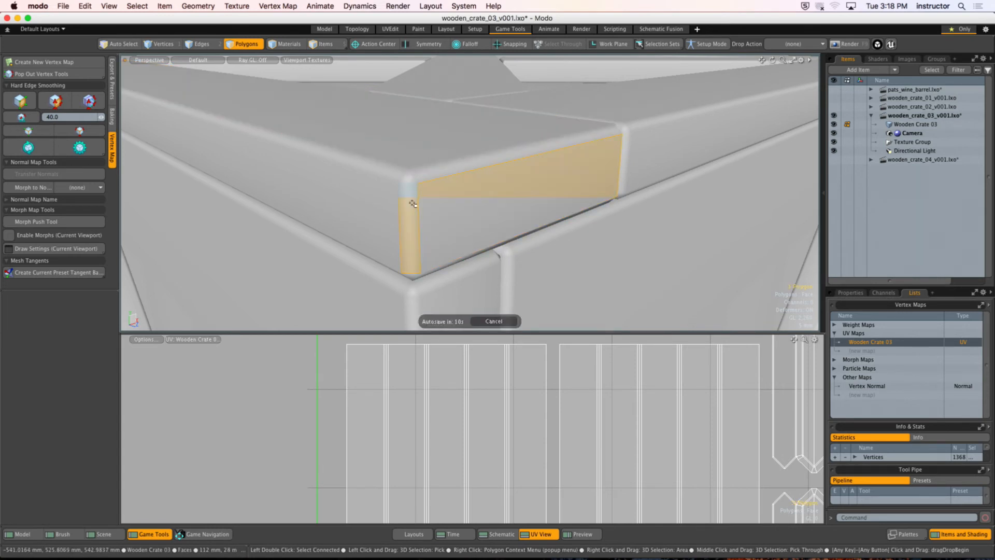
left_click(494, 321)
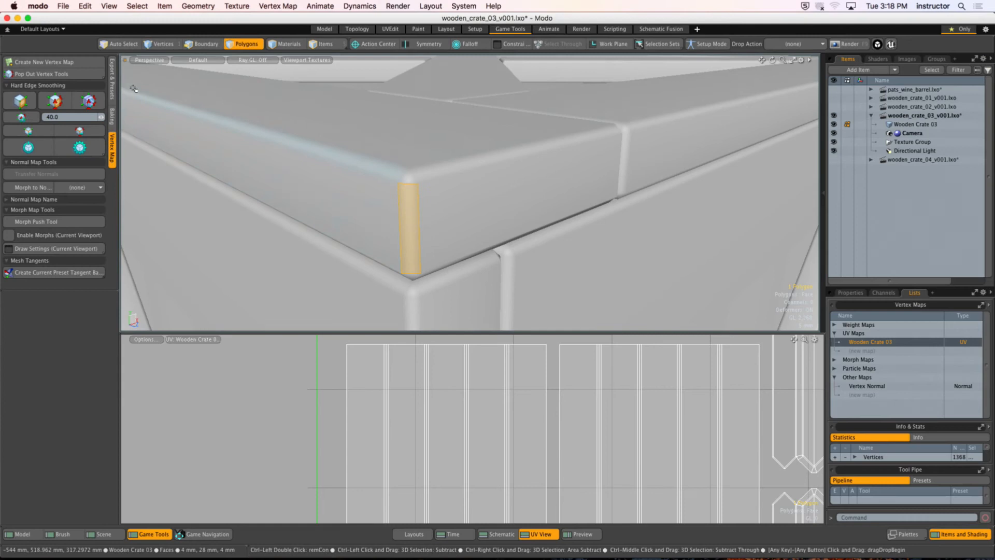
Step: Isolate the connected plank panel on the crate's side by hiding all other geometry
left_click_drag(474, 117, 353, 142, "ctrl+alt")
left_click_drag(297, 119, 275, 121, "alt")
left_click(275, 120)
left_click_drag(331, 171, 373, 150, "alt+shift")
left_click_drag(373, 150, 402, 165, "alt+shift")
double_click(523, 125)
key("shift+h")
left_click(768, 138)
Step: Inspect the smoothing across a groove of the isolated panel by selecting the plank faces and the bevels between them
mouse_move(288, 119)
left_mouse_down()
mouse_move(438, 129)
mouse_move(423, 145)
mouse_move(446, 172)
mouse_move(447, 191)
left_mouse_up()
left_click(408, 109)
mouse_move(459, 151)
left_mouse_down()
mouse_move(443, 135)
mouse_move(425, 176)
mouse_move(517, 149)
left_mouse_up()
left_click(480, 99)
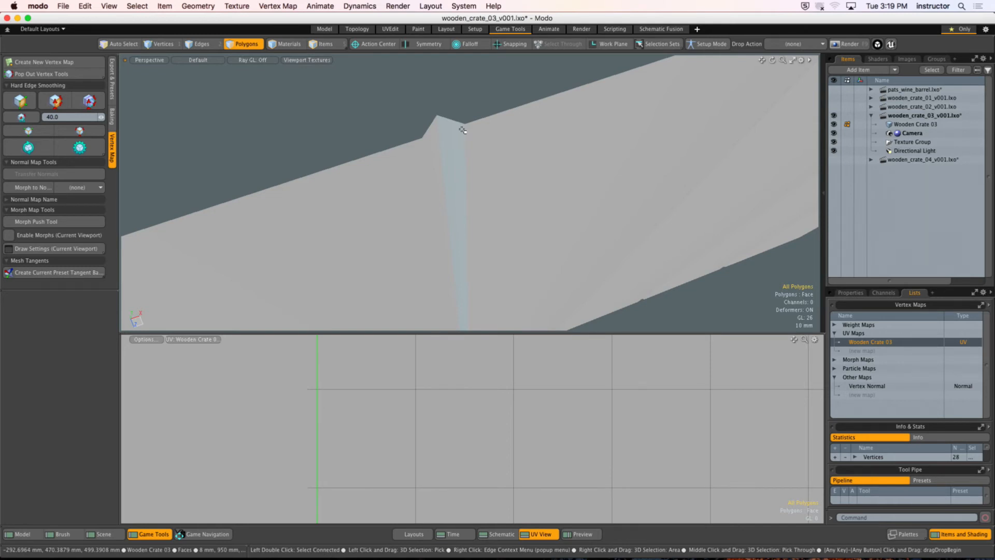
mouse_move(419, 176)
left_mouse_down()
mouse_move(435, 160)
mouse_move(547, 151)
left_mouse_up()
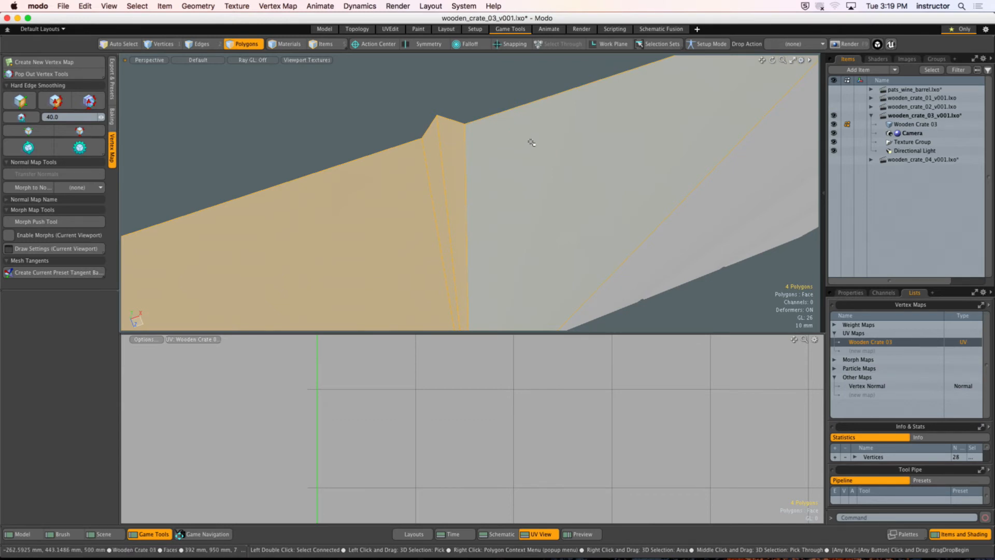
Step: Clear the face selection, unhide the rest of the crate and bring the whole model back into view
key("Escape")
left_click_drag(496, 149, 466, 162, "alt")
left_click_drag(466, 162, 435, 192, "ctrl+alt")
left_click_drag(435, 193, 428, 146, "alt+shift")
key("u")
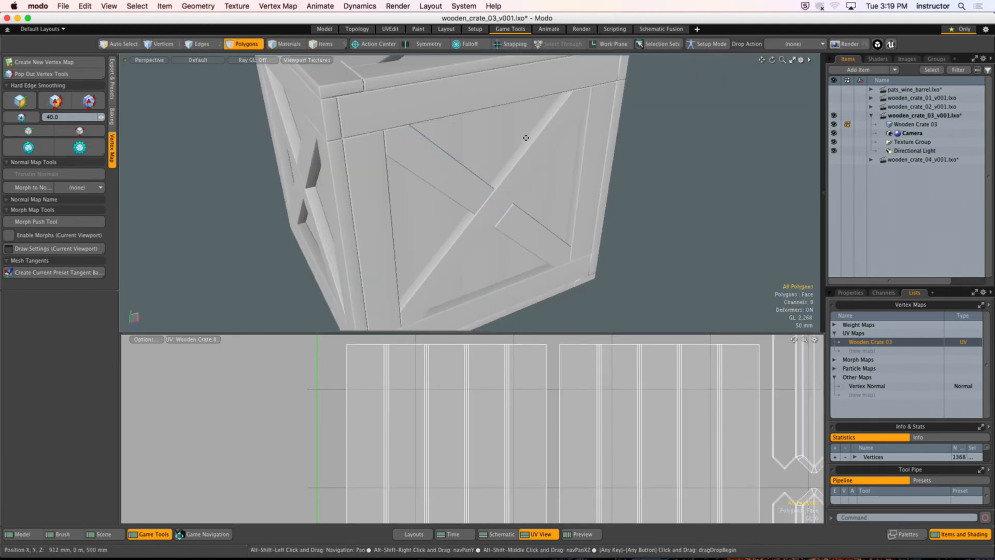
left_click_drag(526, 137, 544, 155, "alt")
left_click_drag(544, 156, 539, 184, "ctrl+alt")
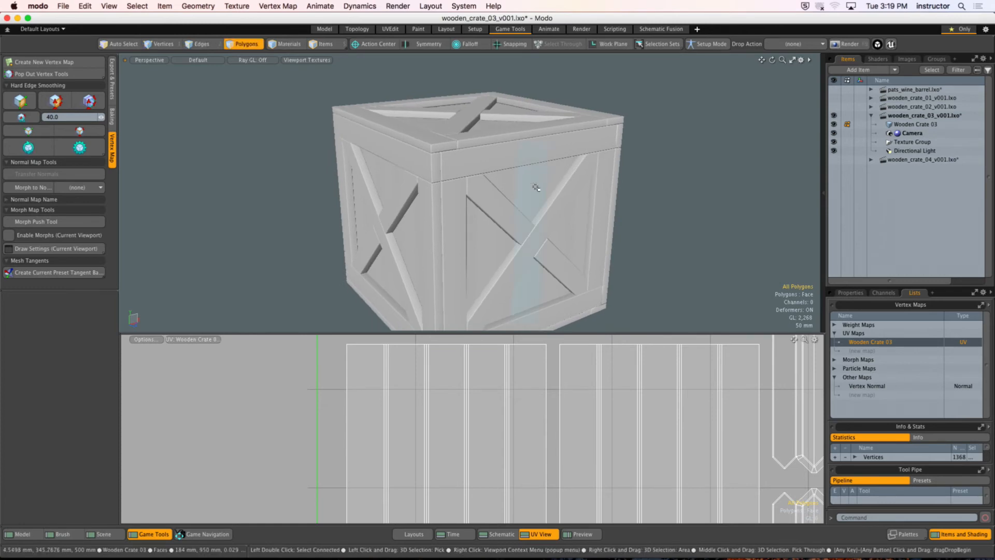
Step: Set the crate's hard edges by the 40.0 angle threshold and inspect the plank faces and bevels on its side
left_click_drag(405, 171, 375, 164, "ctrl+alt")
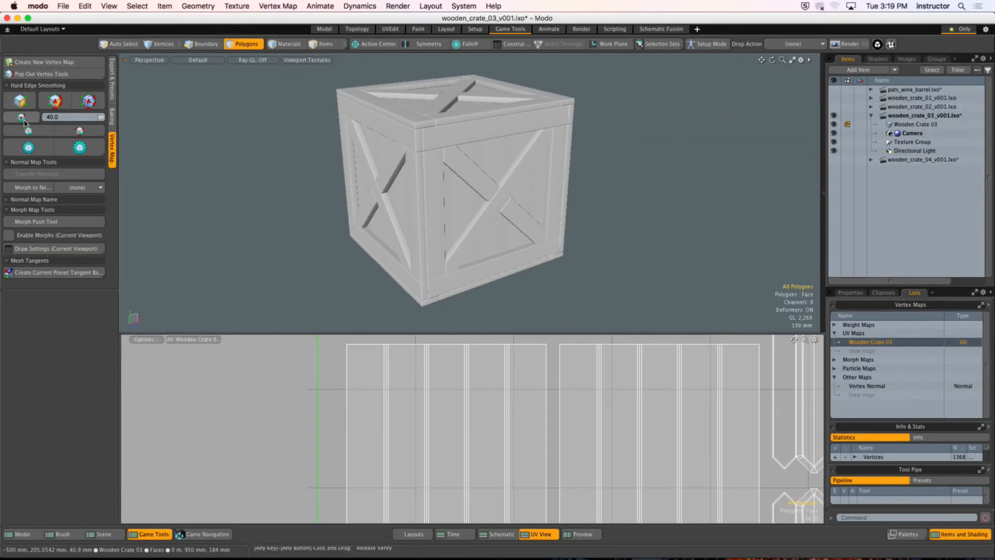
left_click(22, 121)
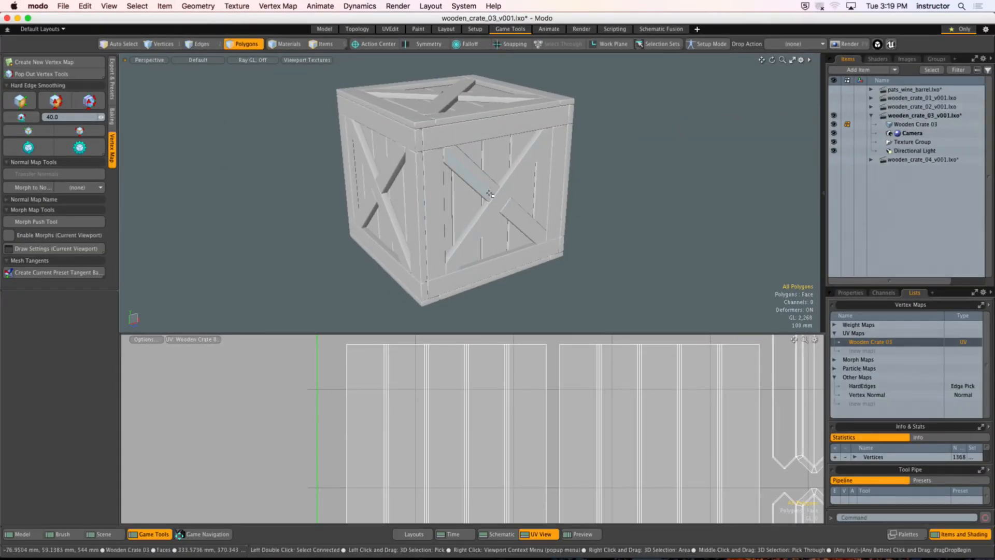
left_click_drag(487, 192, 449, 194, "alt")
left_click_drag(448, 195, 464, 164, "ctrl+alt")
key("3")
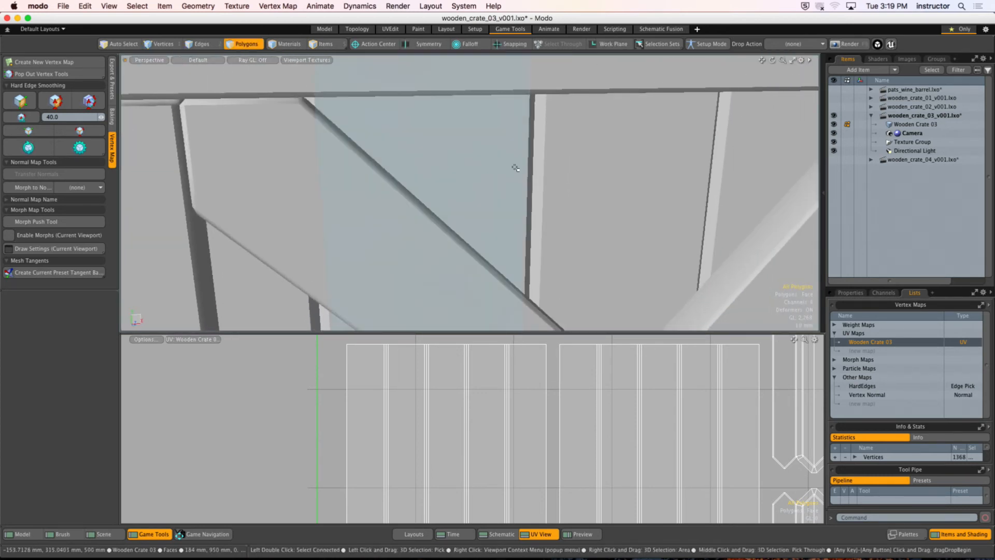
left_click(521, 138)
left_click_drag(520, 138, 573, 144)
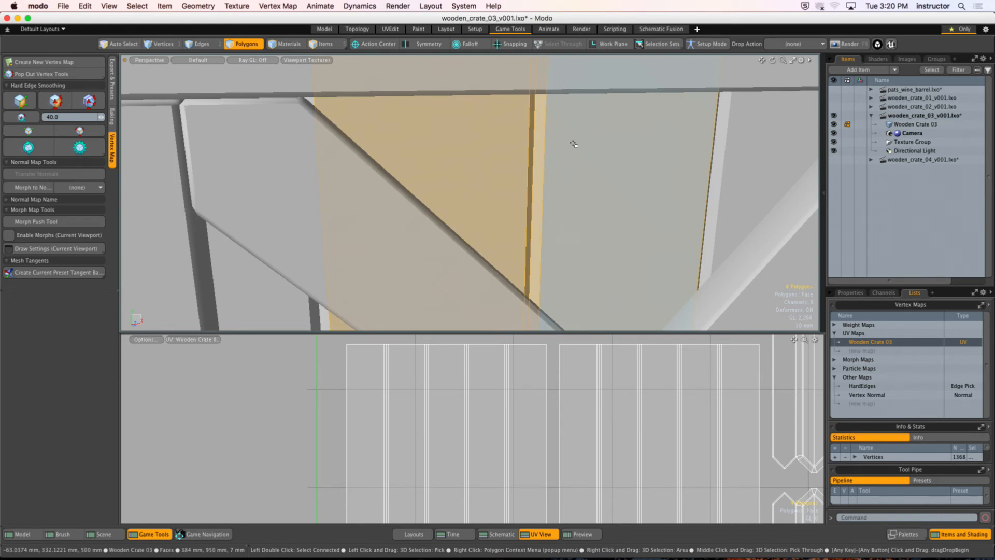
left_click(371, 394)
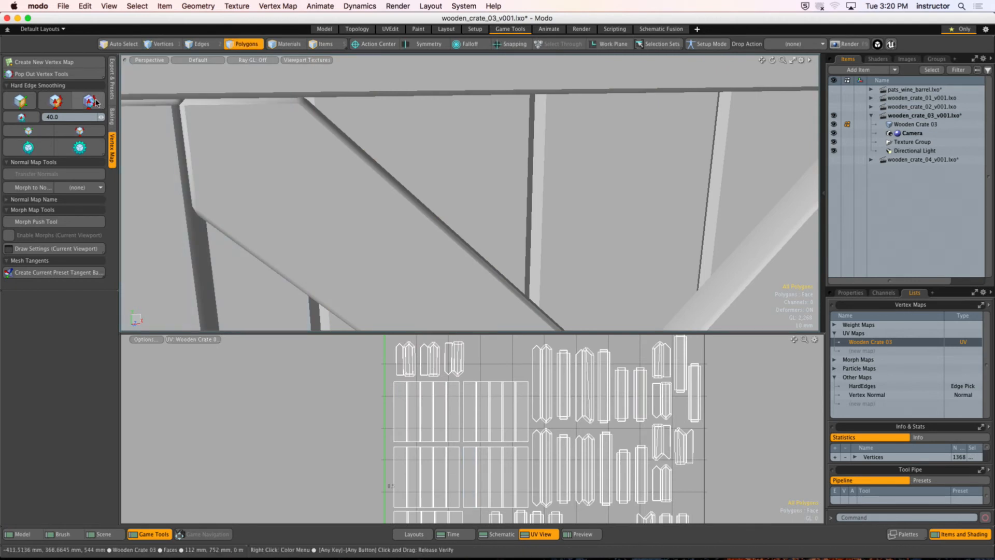
Step: Inspect the shading at the crate's top corner by selecting the top, bevel and end faces of the corner board
left_click_drag(435, 140, 213, 164, "alt")
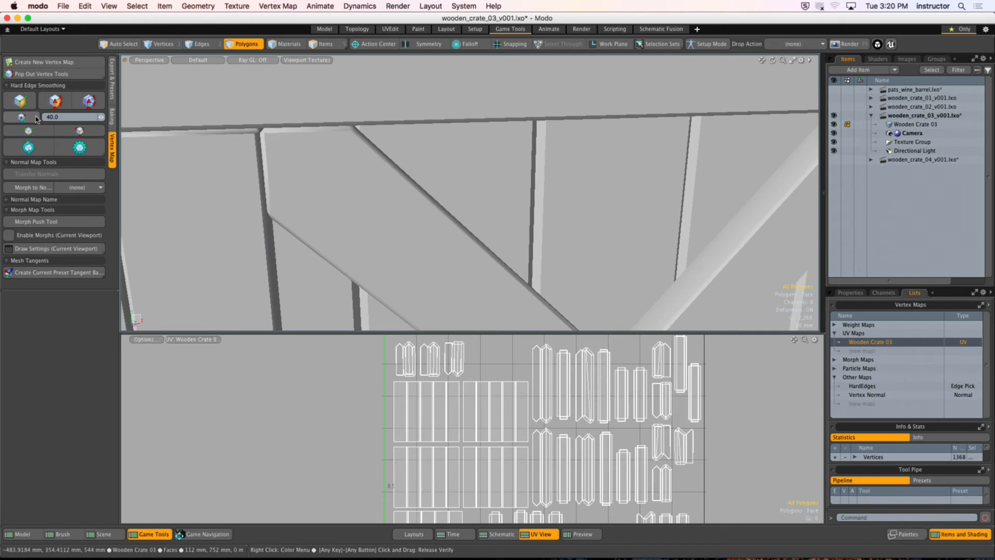
left_click_drag(518, 171, 473, 207, "alt")
left_click_drag(440, 104, 420, 181, "alt+shift")
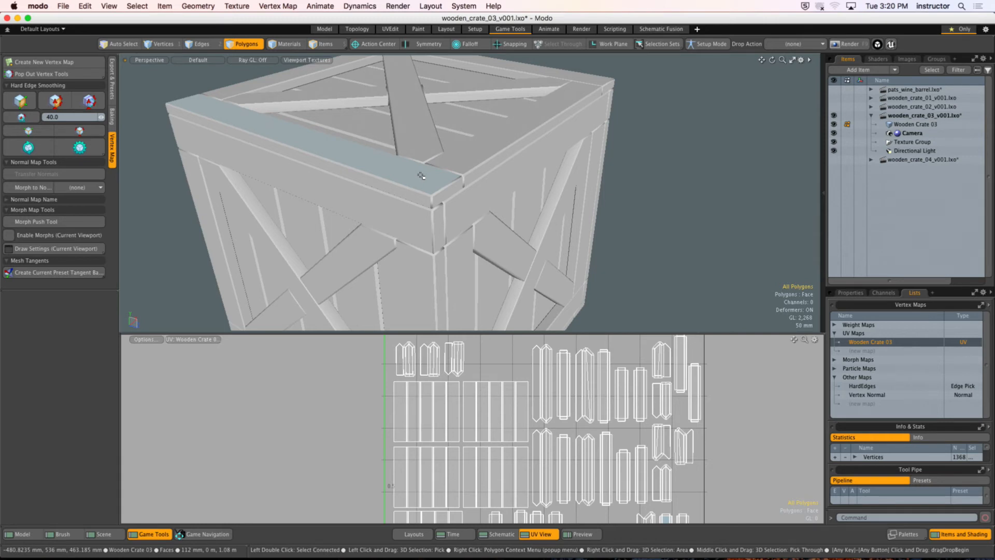
scroll(456, 185, "up", 8)
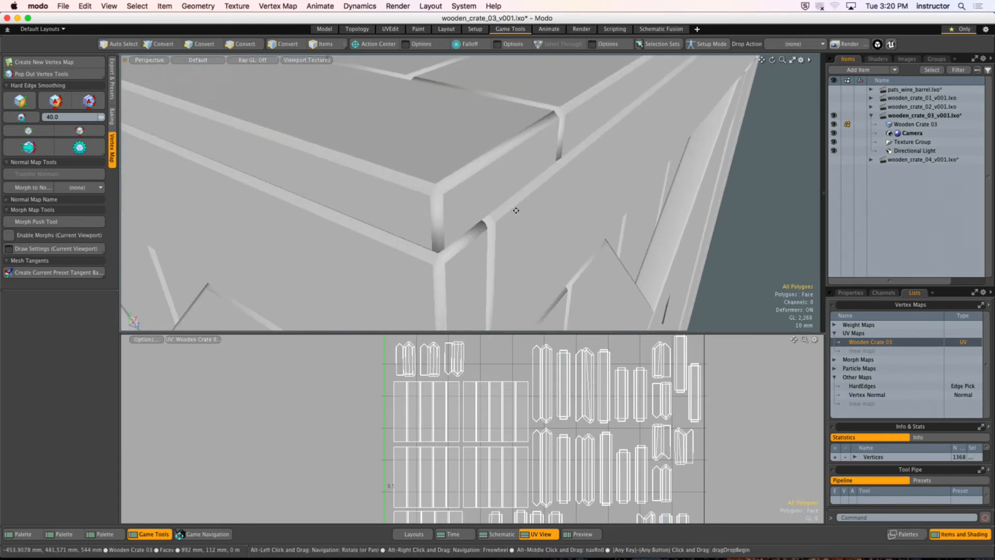
mouse_move(515, 210)
left_mouse_down("alt")
mouse_move(506, 195)
mouse_move(498, 204)
left_mouse_up("alt")
left_click(467, 150)
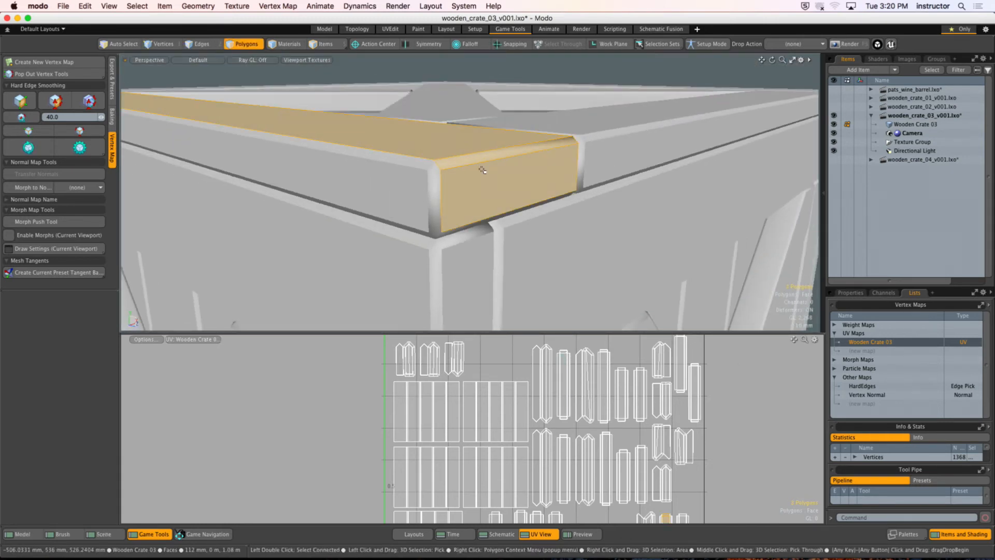
left_click_drag(491, 168, 465, 170, "alt")
left_click_drag(405, 127, 431, 115, "alt")
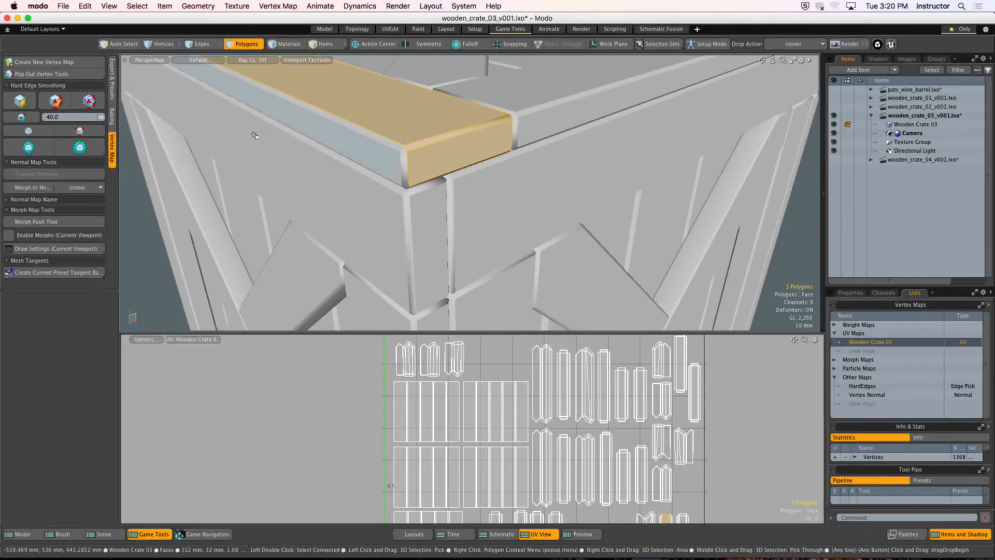
Step: Select all hard edges of the crate and examine them around the top corner
left_click(82, 132)
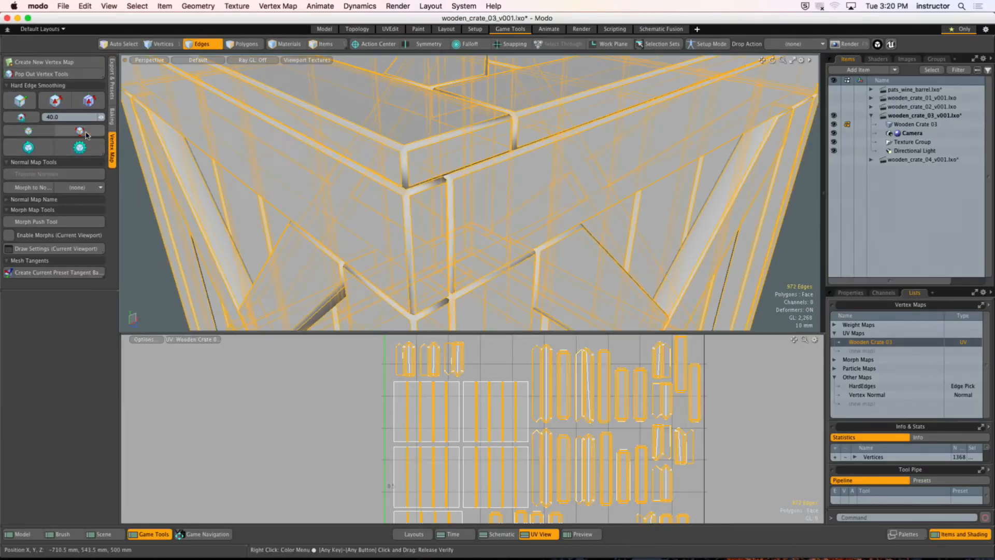
scroll(463, 179, "down", 5)
mouse_move(463, 177)
left_mouse_down("alt+shift")
mouse_move(459, 186)
mouse_move(447, 173)
mouse_move(448, 183)
left_mouse_up("alt+shift")
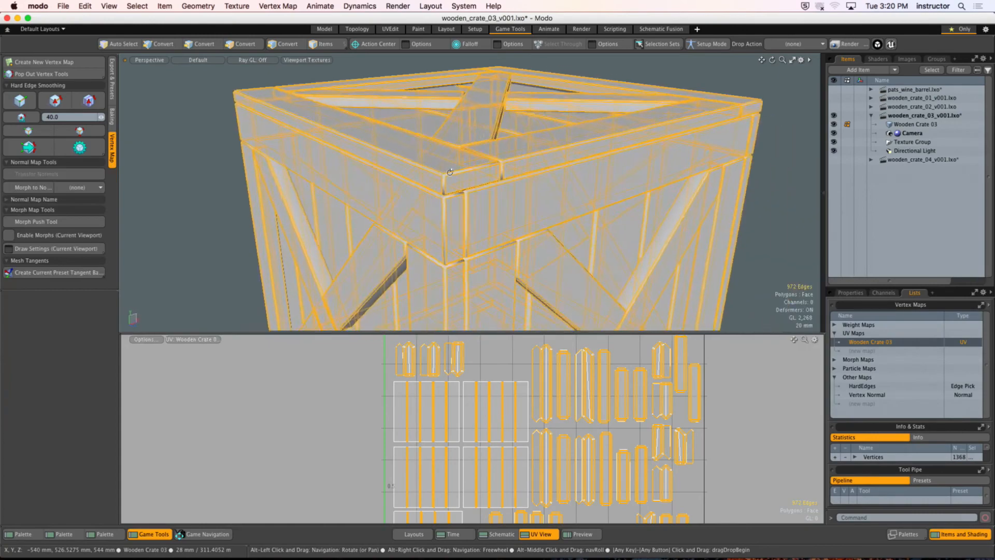
scroll(513, 182, "up", 5)
left_click_drag(512, 182, 488, 184, "alt")
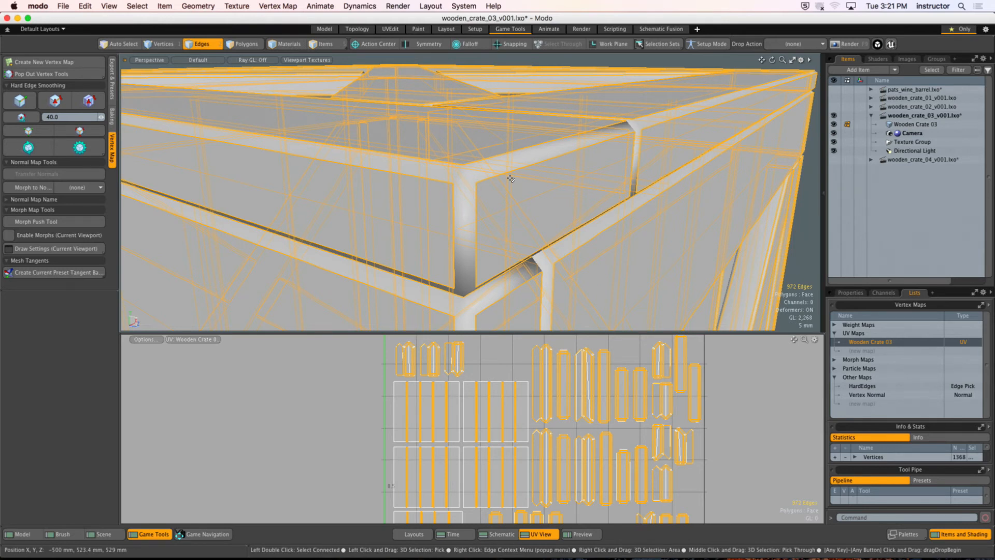
Step: Isolate the connected top board at the crate's corner and inspect its bevel shading with nothing selected
key("3")
double_click(548, 188)
key("shift+h")
key("Escape")
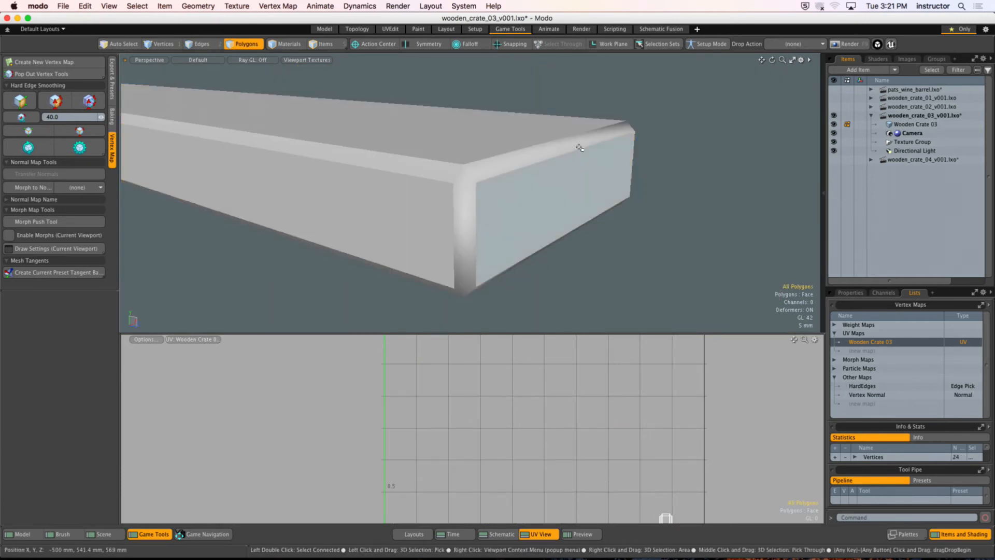
left_click_drag(579, 148, 388, 148, "alt")
Step: Unhide the rest of the crate and select its hard edges again for a look at the top corner
key("u")
left_click(79, 131)
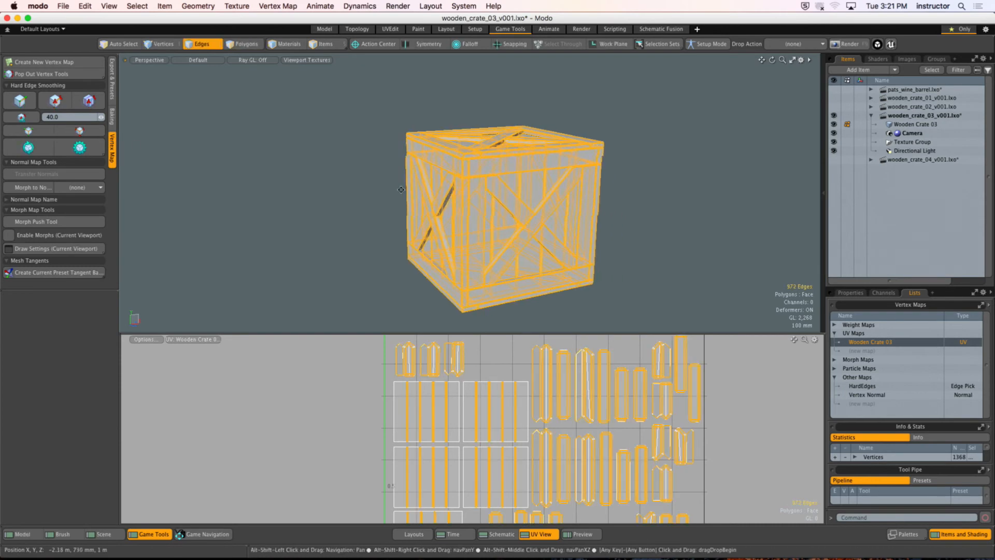
left_click_drag(400, 189, 513, 165, "ctrl+alt")
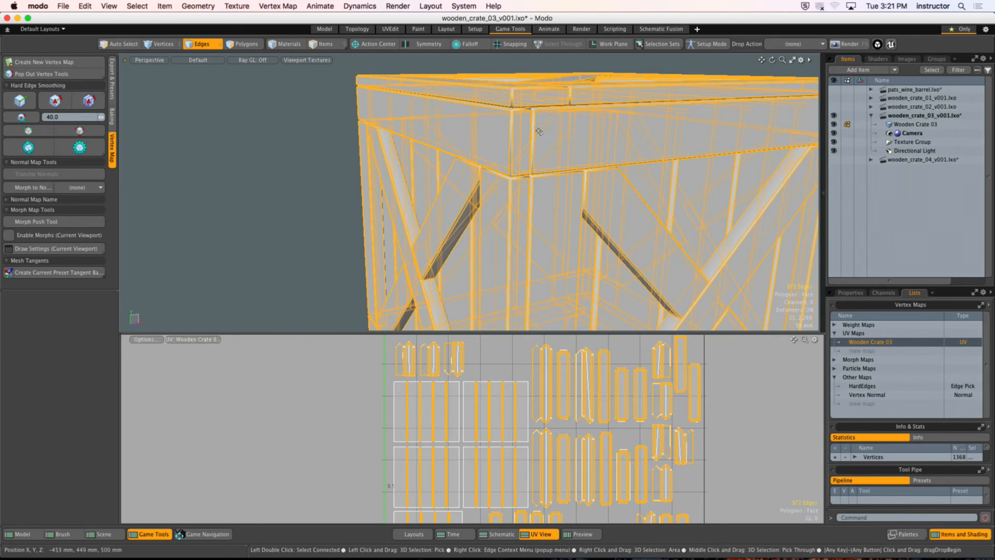
left_click_drag(539, 131, 582, 179, "alt")
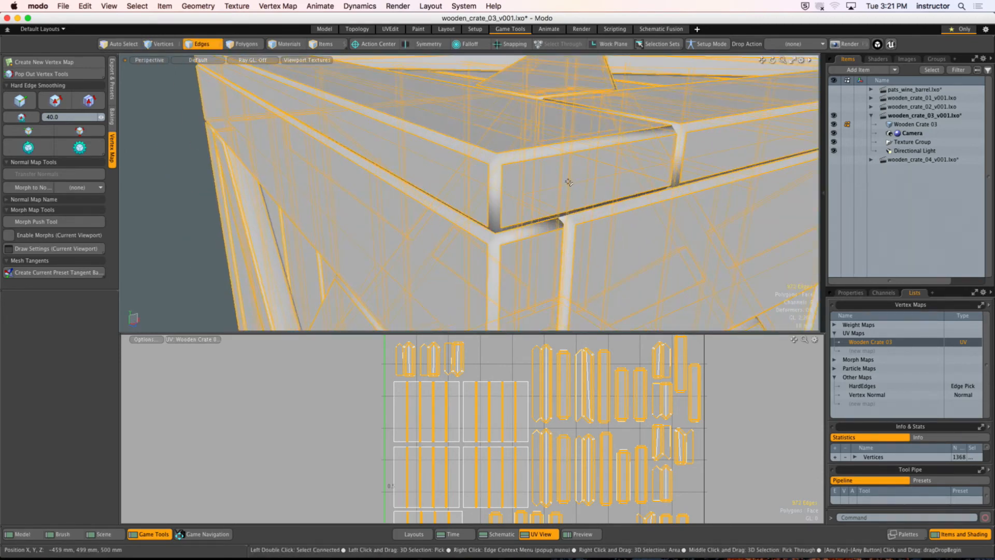
Step: Hide everything except the connected top board at the corner and clear the polygon selection
key("3")
double_click(568, 183)
key("shift+h")
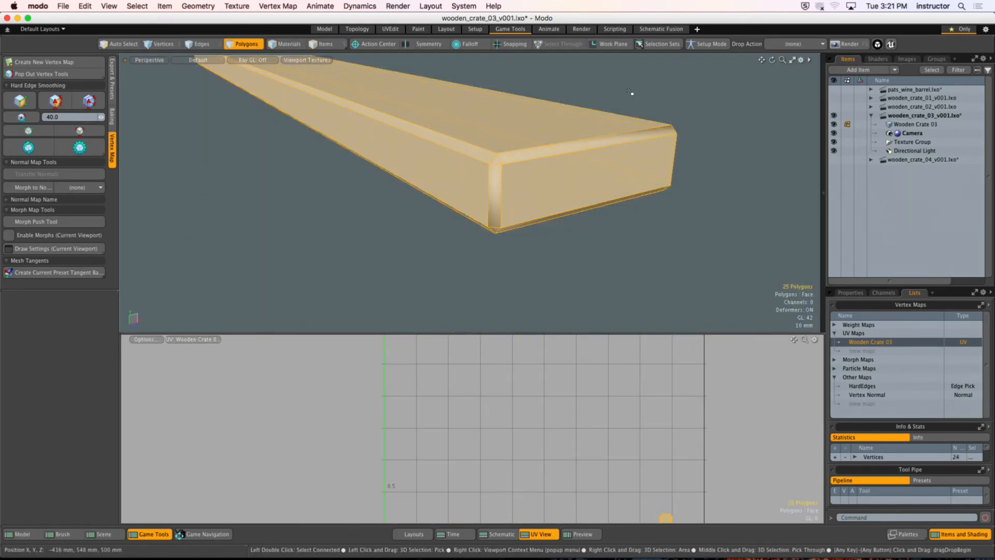
left_click(630, 92)
mouse_move(461, 202)
left_mouse_down("ctrl+alt")
mouse_move(486, 207)
mouse_move(477, 211)
mouse_move(480, 133)
mouse_move(483, 158)
mouse_move(464, 194)
left_mouse_up("ctrl+alt")
Step: Select the isolated board's hard edges and examine the edges bordering its corner bevels
left_click(91, 131)
left_click_drag(370, 180, 412, 208, "alt")
left_click(413, 202)
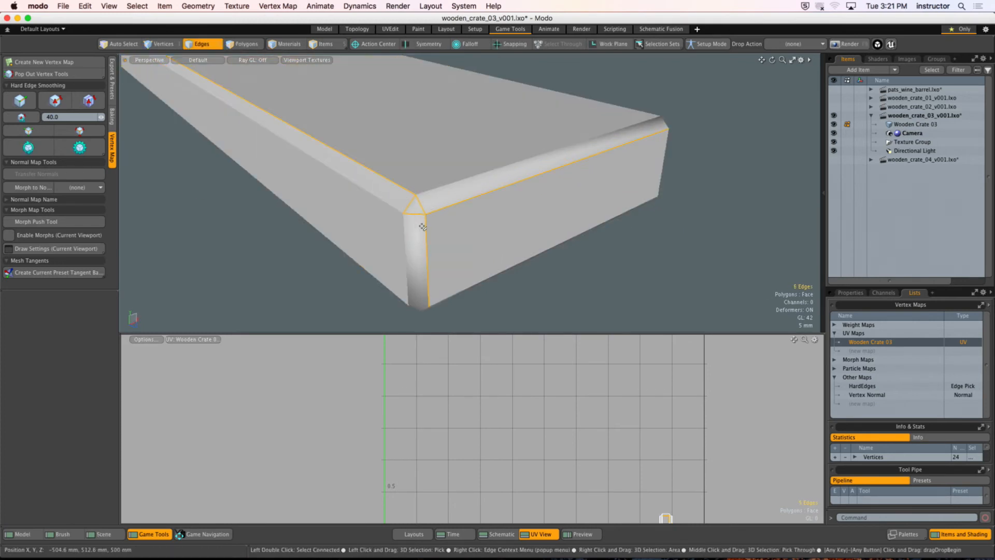
left_click_drag(430, 273, 488, 160, "alt")
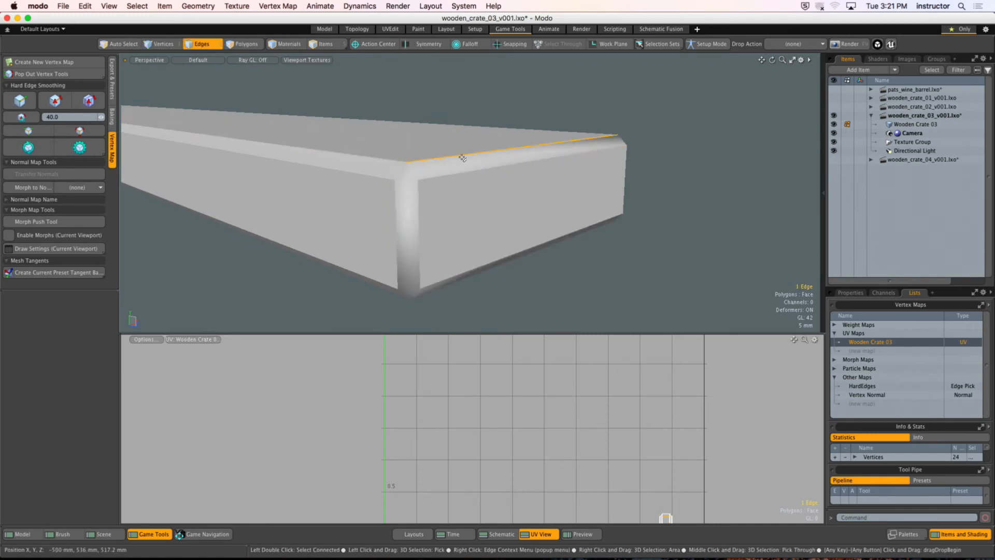
Step: Soften the three edges bordering the isolated board's top face
left_click_drag(501, 167, 488, 199, "alt")
left_click(377, 190, "shift")
left_click_drag(449, 160, 332, 179, "alt")
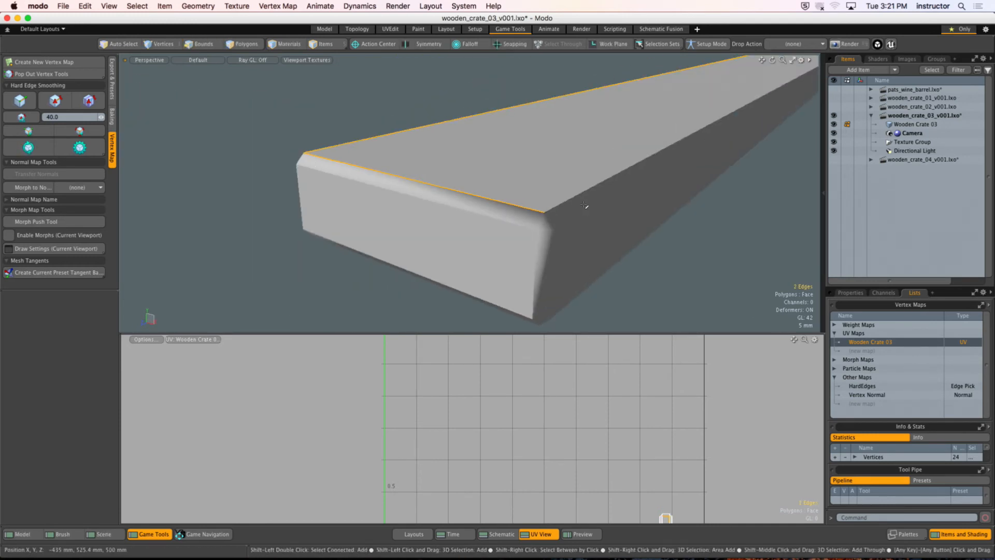
left_click(583, 203, "shift")
left_click_drag(573, 207, 531, 205, "alt+shift")
left_click_drag(424, 208, 508, 233, "alt")
left_click_drag(508, 233, 569, 195, "alt+shift")
left_click_drag(569, 195, 538, 174, "alt")
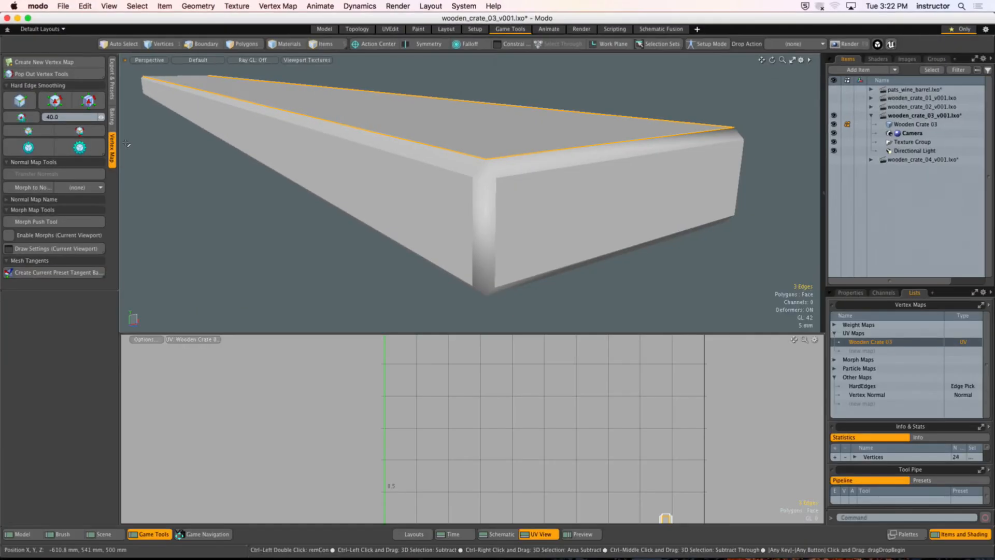
left_click(23, 102)
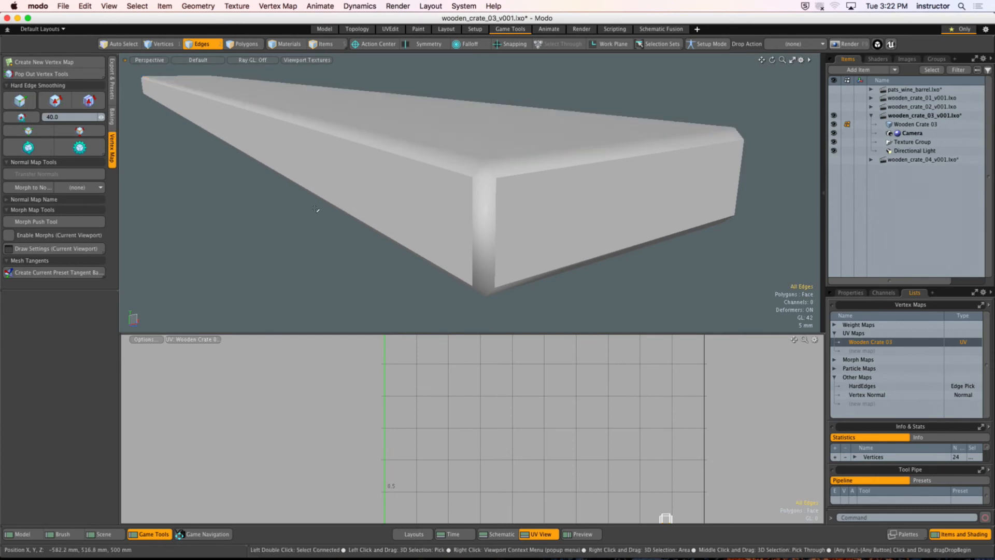
Step: Select all edges of the isolated board, soften them and clear the selection
left_click_drag(474, 155, 414, 205, "alt")
left_click_drag(415, 206, 373, 200, "alt")
middle_click_drag(316, 85, 636, 277)
left_click_drag(487, 210, 432, 200, "alt")
mouse_move(433, 200)
left_mouse_down("ctrl+alt")
mouse_move(454, 197)
mouse_move(486, 148)
mouse_move(499, 174)
left_mouse_up("ctrl+alt")
left_click(28, 101)
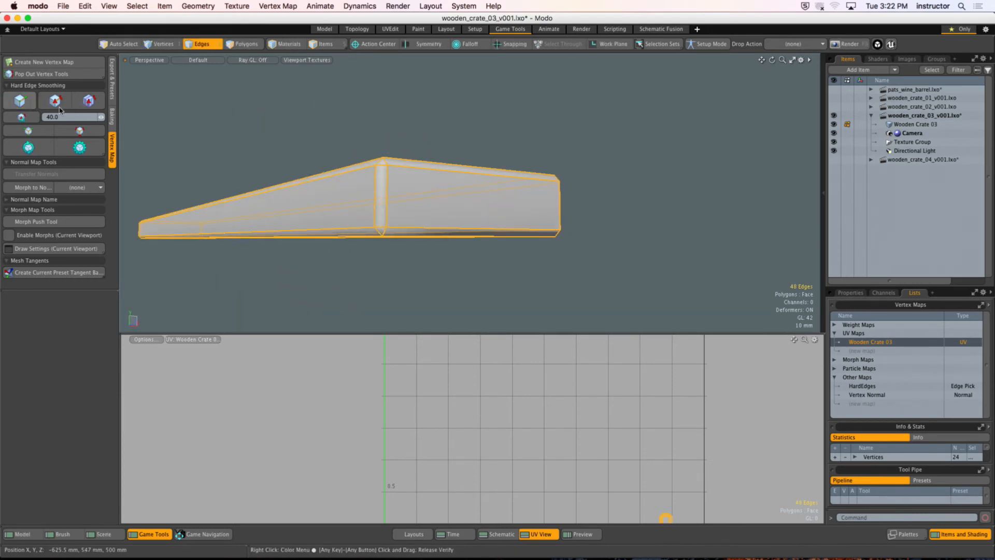
left_click(395, 147)
Step: Harden three edges bordering the board's end face and check the resulting shading
left_click_drag(395, 146, 462, 171, "alt")
left_click(462, 181)
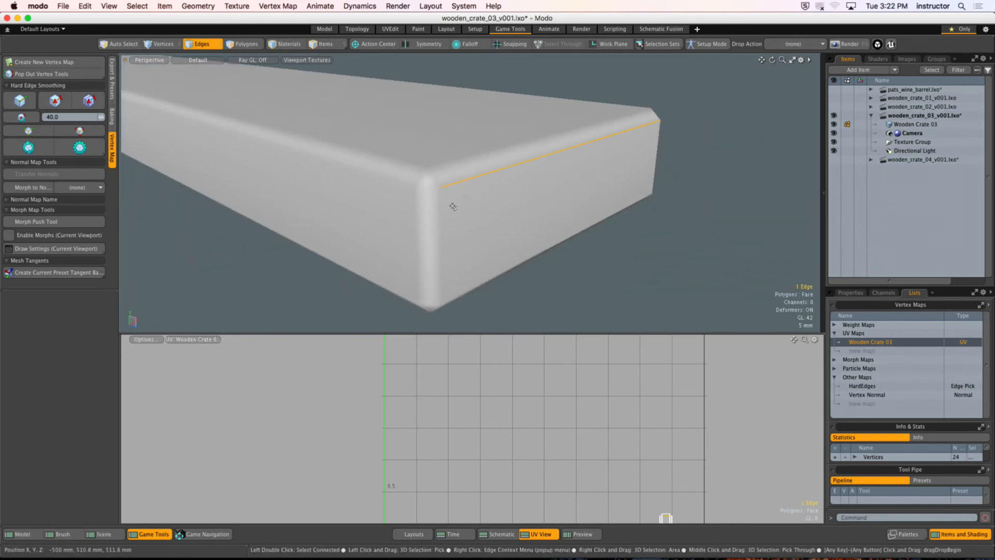
left_click(452, 208, "shift")
mouse_move(451, 210)
left_mouse_down("alt")
mouse_move(435, 184)
mouse_move(449, 166)
mouse_move(452, 215)
left_mouse_up("alt")
left_click(456, 187, "shift")
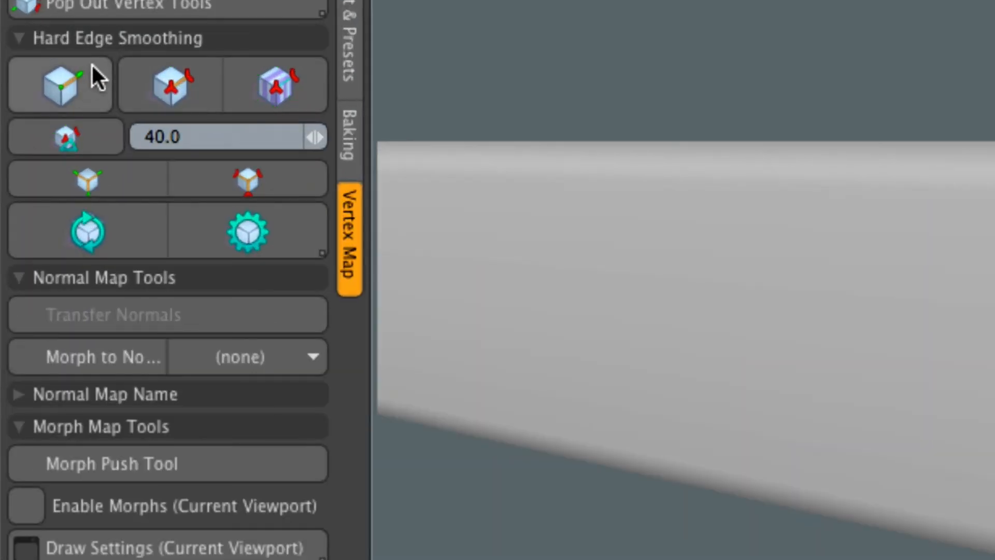
left_click(168, 92)
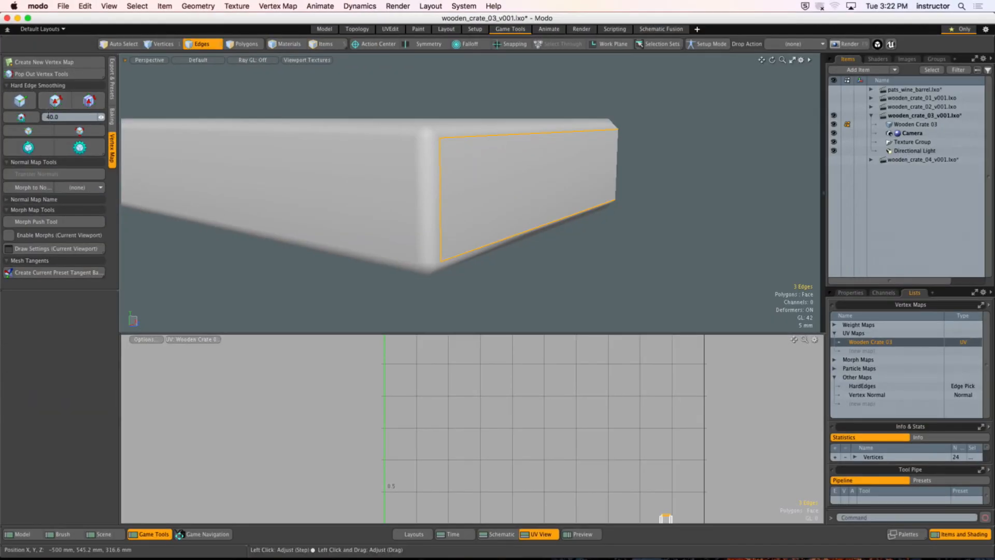
left_click(49, 104)
left_click(457, 101)
mouse_move(457, 103)
left_mouse_down("alt")
mouse_move(453, 141)
mouse_move(434, 150)
mouse_move(441, 165)
left_mouse_up("alt")
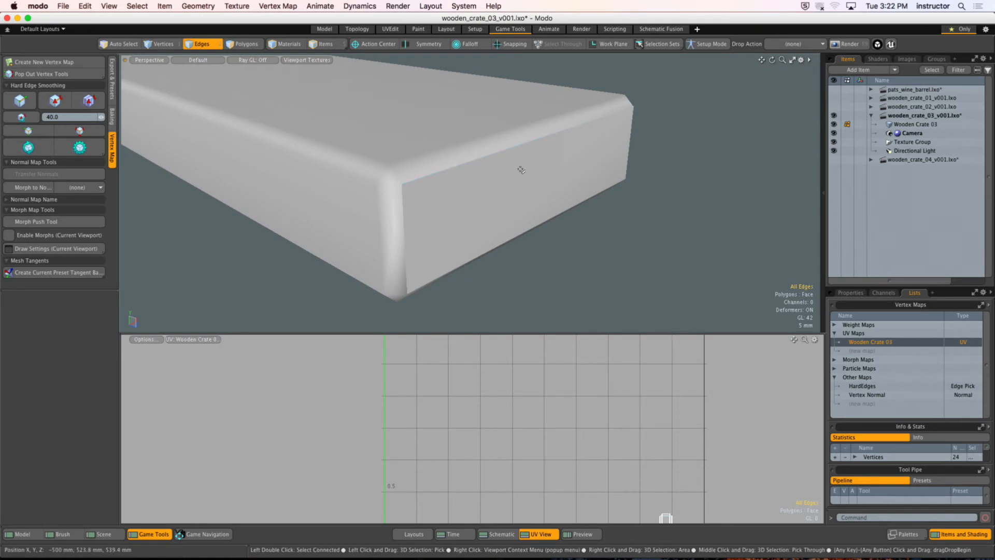
Step: Soften the three hardened edges around the board's end face again
left_click_drag(520, 170, 486, 153, "alt")
left_click(485, 155)
left_click(428, 196, "shift")
left_click_drag(438, 205, 421, 111, "ctrl+alt")
left_click(432, 213, "shift")
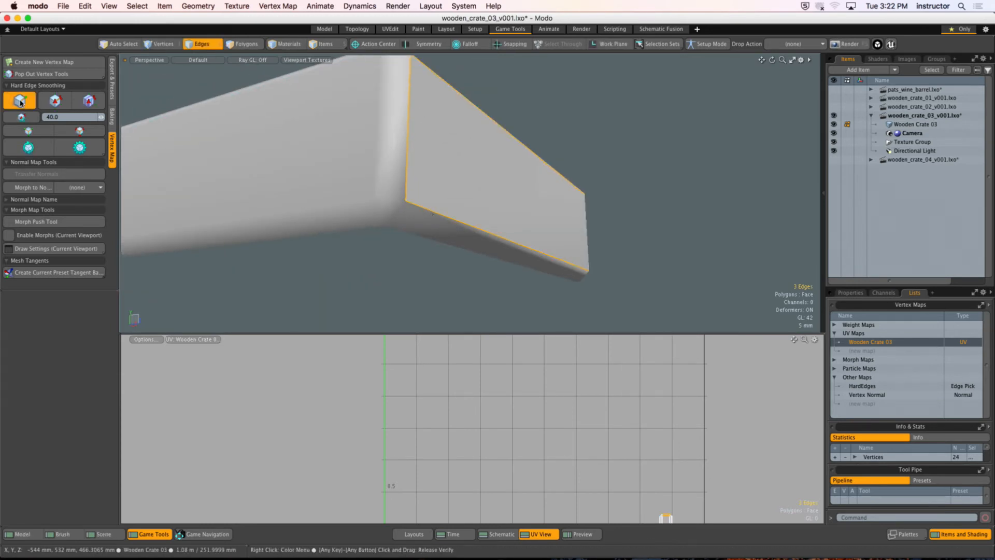
left_click(662, 187)
left_click_drag(662, 186, 482, 181, "alt")
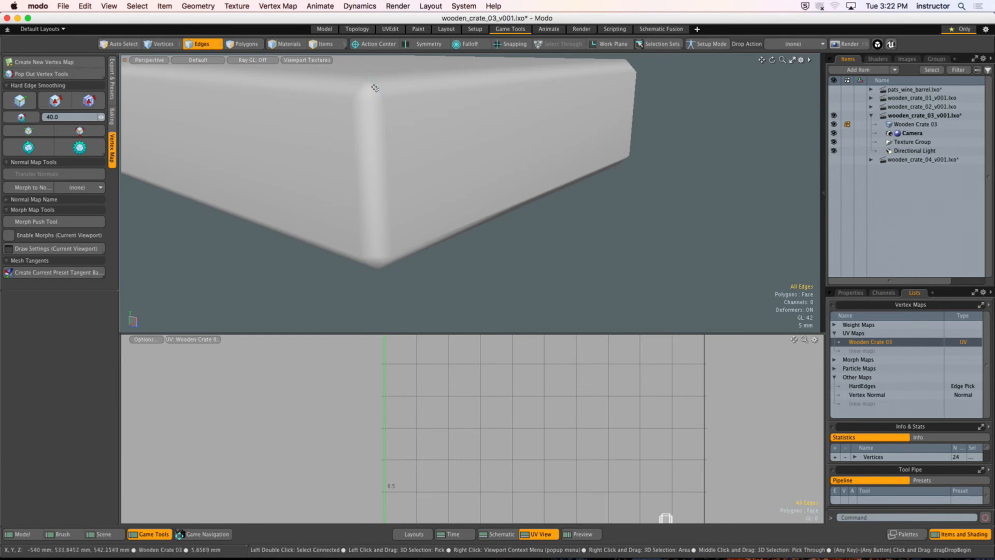
Step: Try hardening the six edges of the board's two triangular corner faces, and undo that change
left_click(375, 88)
left_click(358, 87, "shift")
left_click_drag(361, 221, 395, 197, "alt")
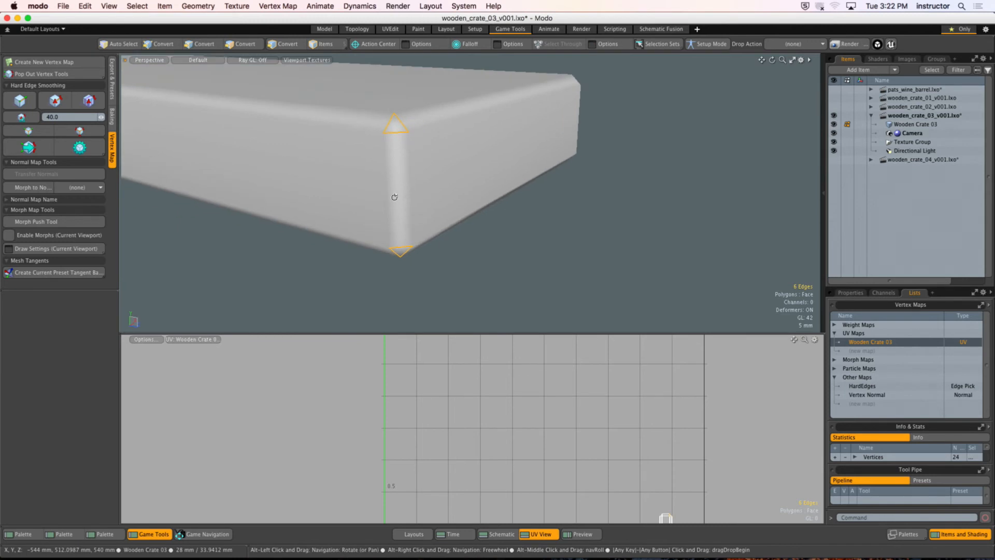
left_click(56, 101)
left_click_drag(295, 256, 389, 237, "alt")
key("super+z")
left_click(515, 215)
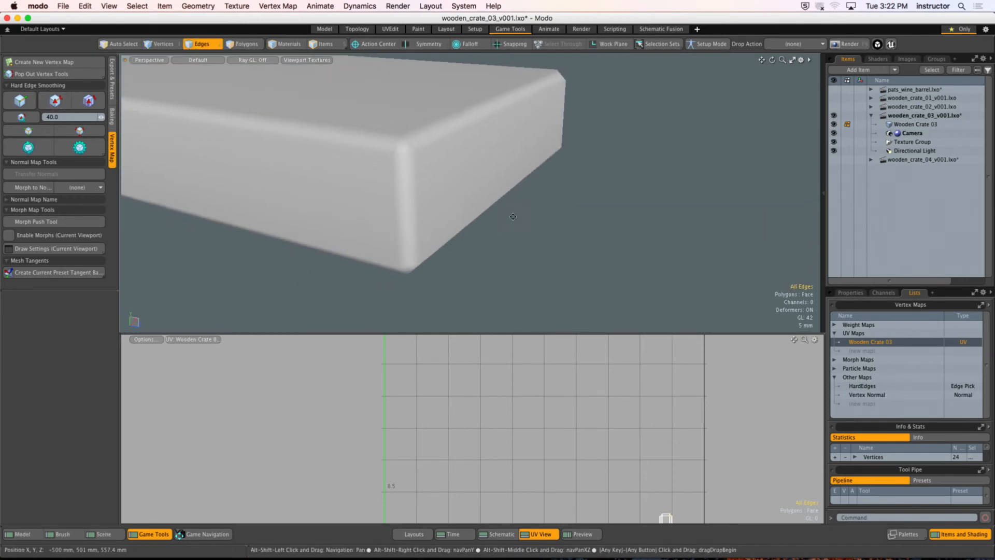
Step: Inspect the softened shading of the isolated board and select the bevel polygon along its upper end edge
left_click_drag(515, 215, 541, 222, "alt")
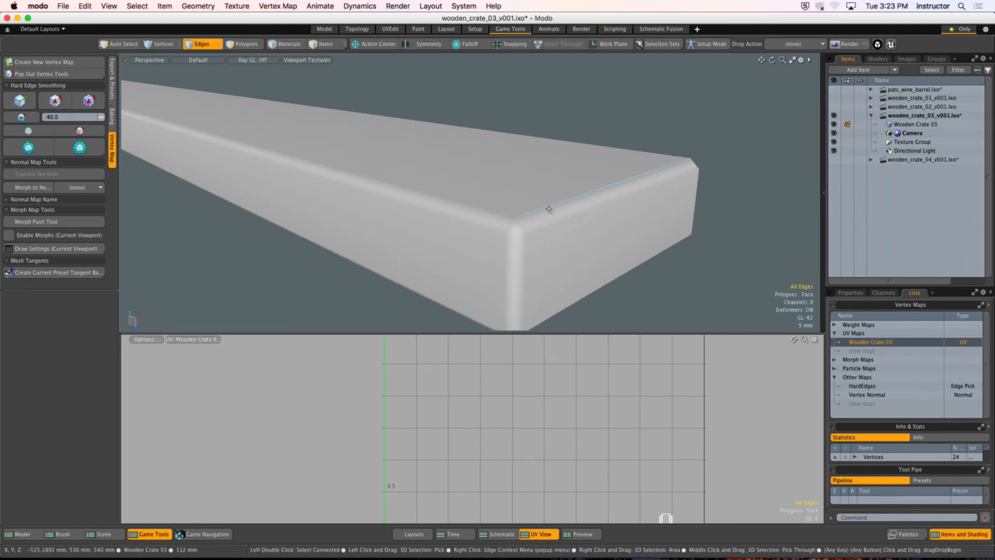
left_click_drag(573, 193, 600, 218, "alt")
key("3")
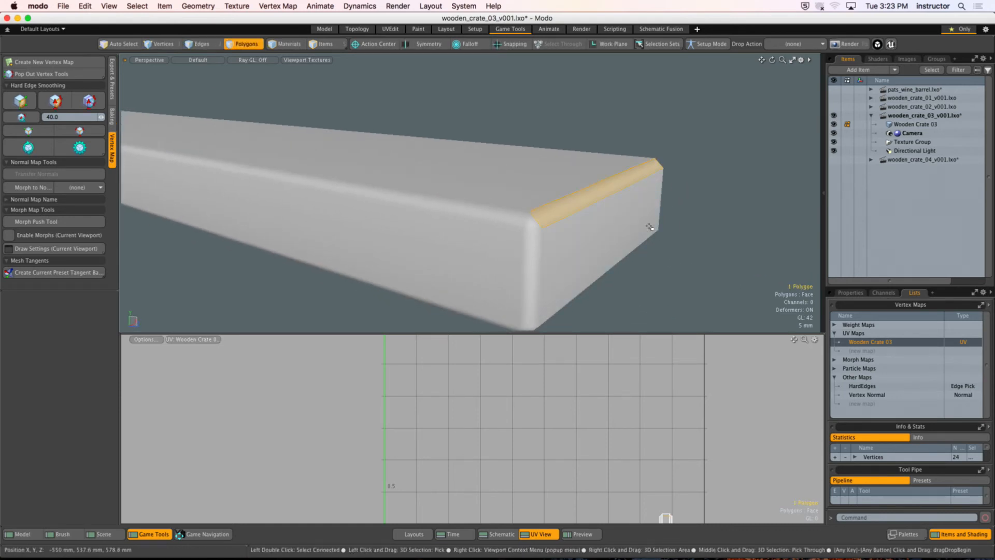
Step: Unhide the rest of the crate and select another connected board along its top frame
left_click_drag(574, 170, 459, 147, "alt")
key("u")
key("1")
key("3")
double_click(415, 196)
left_click_drag(460, 174, 483, 162, "alt")
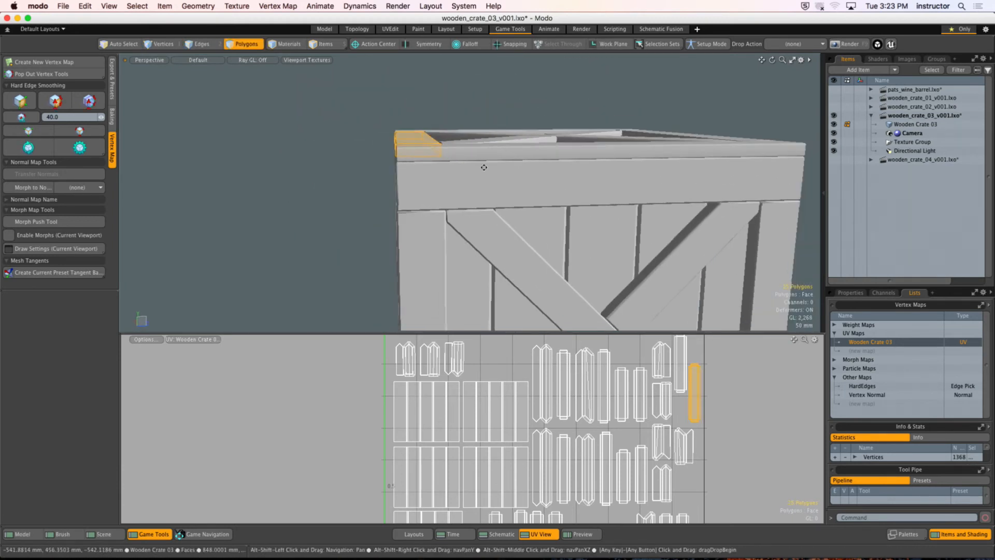
Step: Hide the lights and cameras in the 3D viewport
key("o")
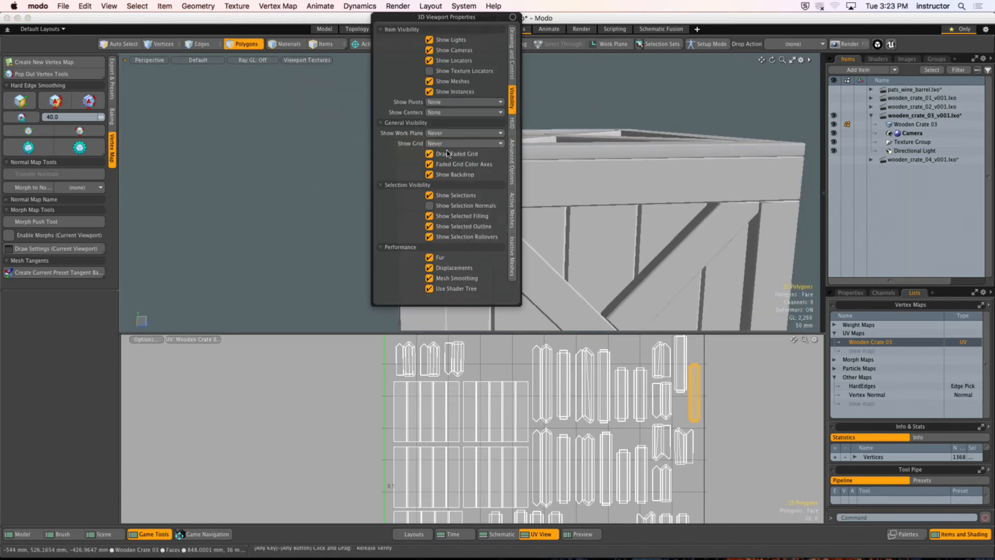
left_click(459, 41)
left_click(461, 51)
Step: Add further connected boards around the crate's top frame to the polygon selection and hide everything else
left_click_drag(304, 180, 383, 187, "alt")
double_click(425, 195, "shift")
double_click(492, 206, "shift")
left_click_drag(493, 207, 469, 194, "alt")
double_click(517, 181, "shift")
double_click(527, 180, "shift")
double_click(471, 195, "shift")
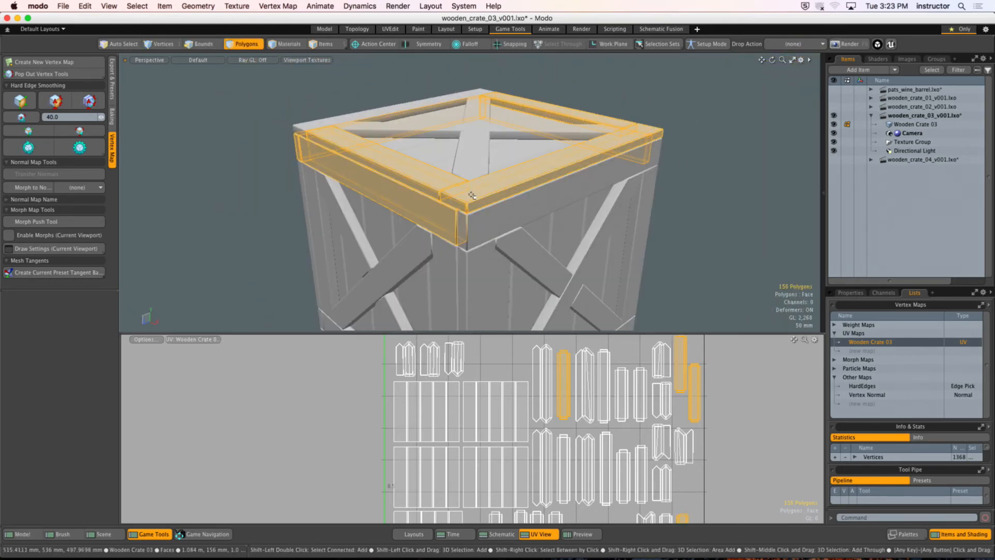
double_click(482, 225, "shift")
left_click_drag(488, 227, 450, 228, "alt+shift")
left_click_drag(449, 228, 472, 177, "alt")
key("shift+h")
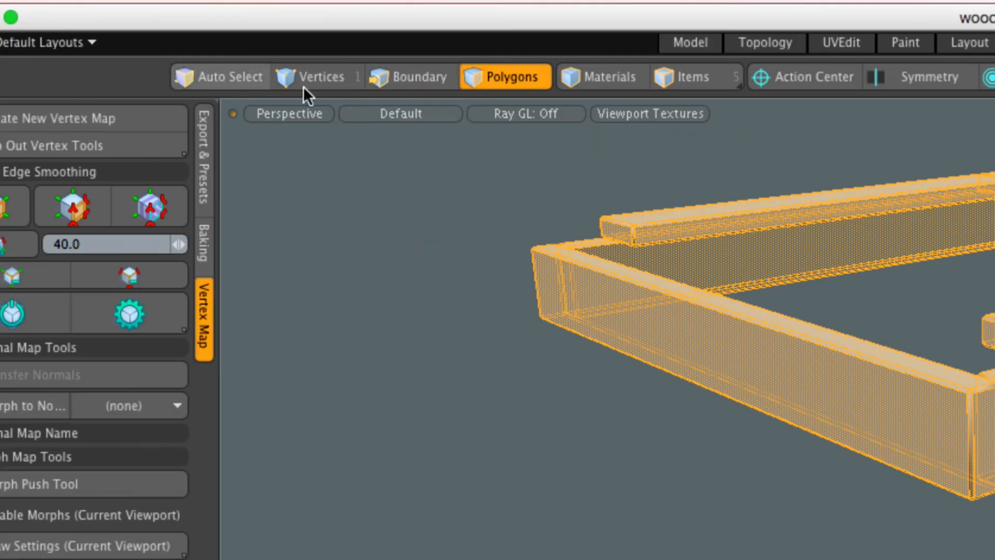
Step: Convert the polygon selection of the isolated frame boards into an edge selection
key("alt")
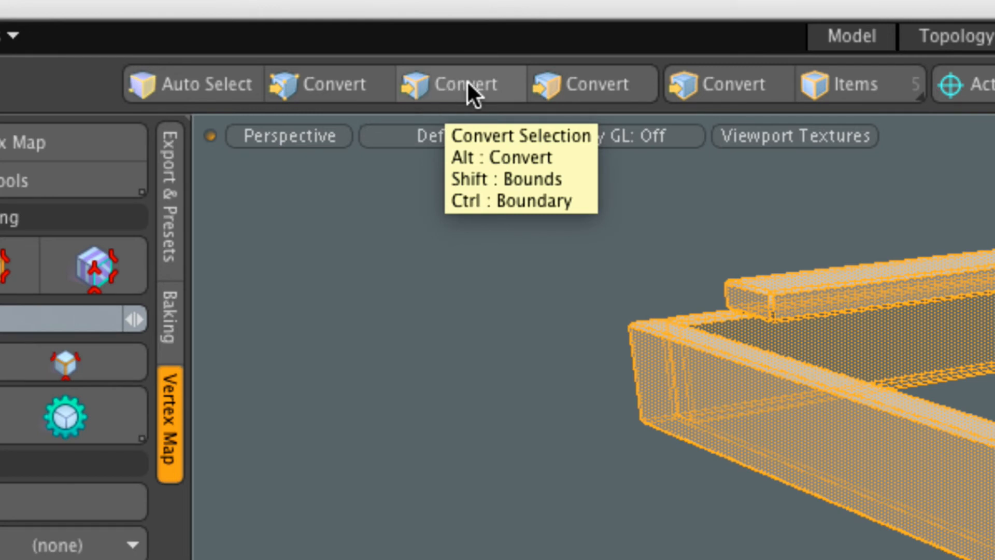
key("alt")
key("alt")
key("alt")
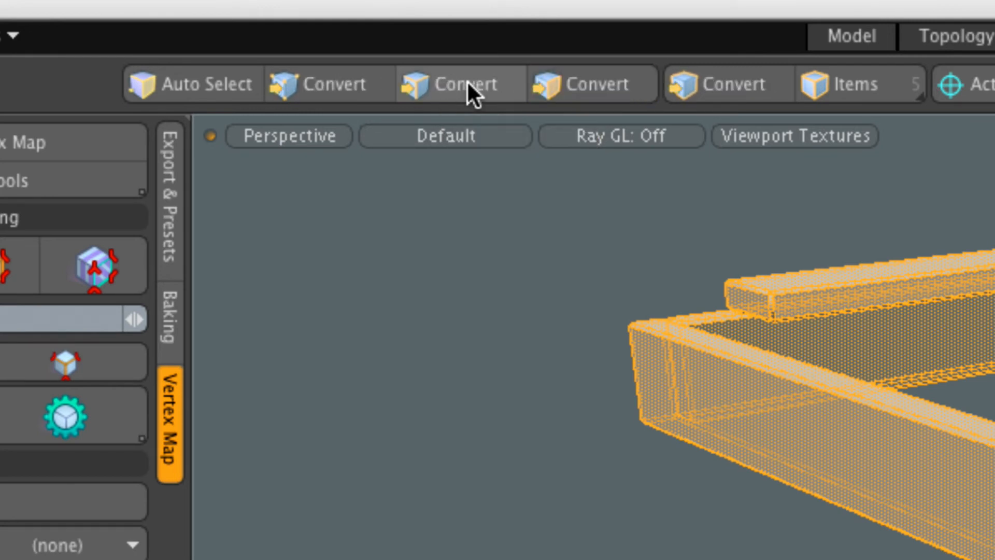
key("alt")
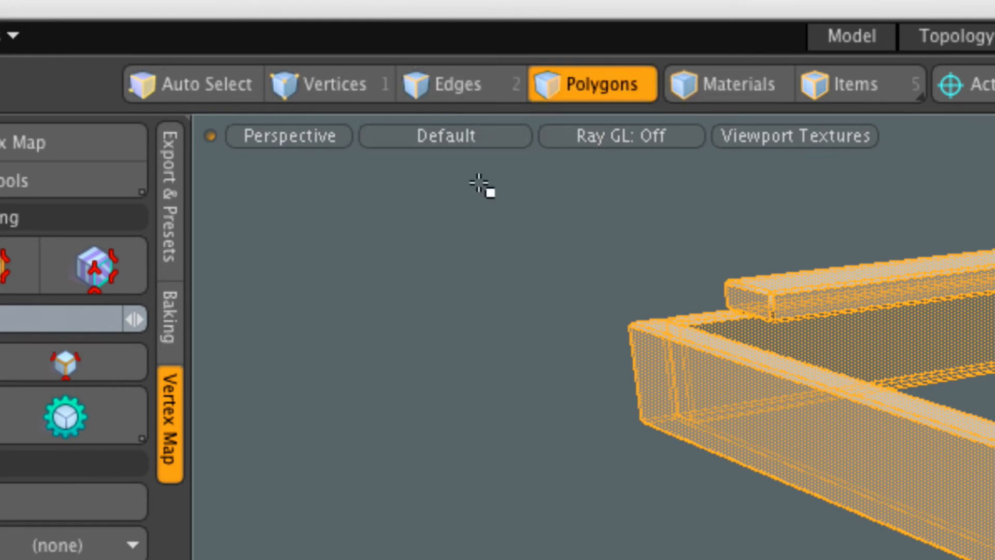
key("alt")
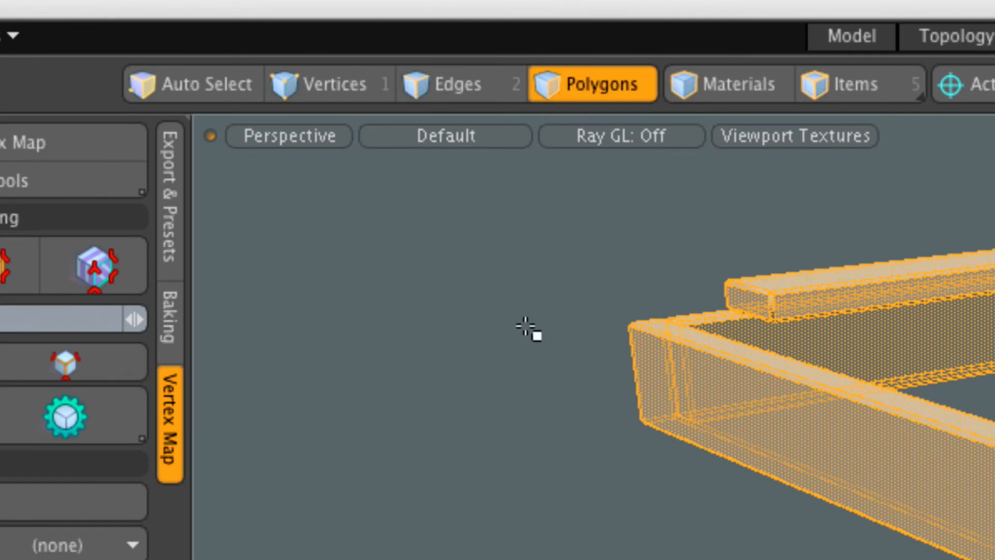
key("alt")
left_click(465, 86, "alt")
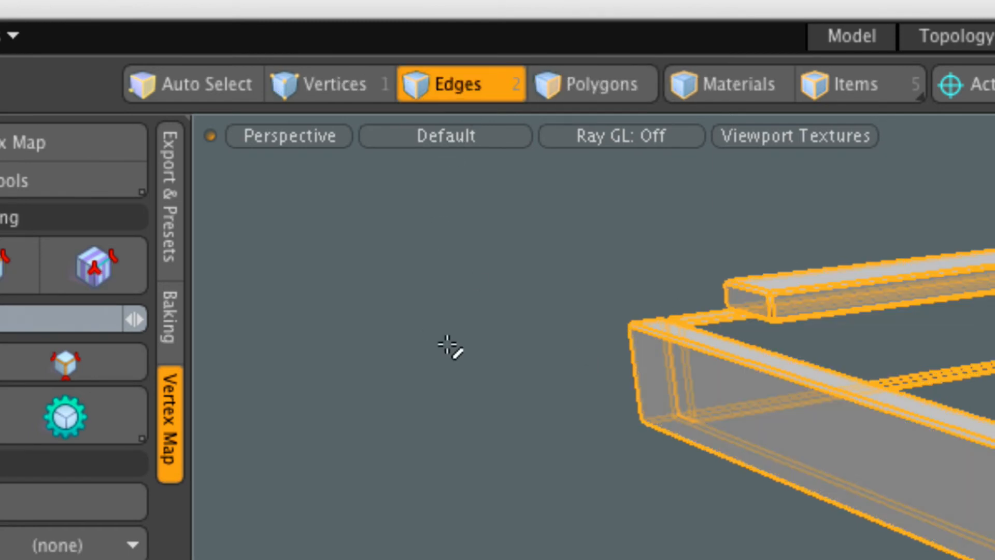
Step: Soften all selected edges of the isolated frame boards and clear the selection
scroll(489, 375, "down", 5, "ctrl")
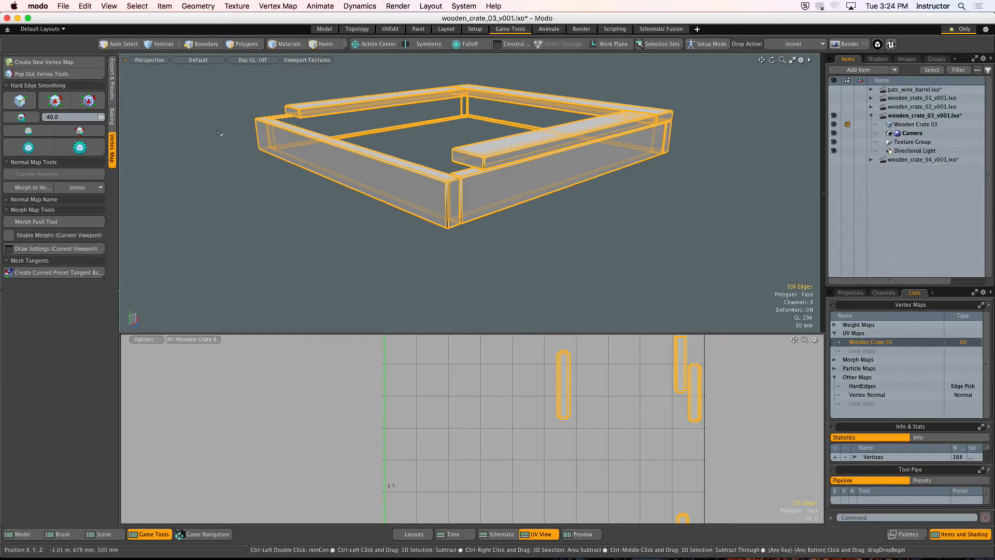
left_click_drag(611, 337, 809, 371, "ctrl+alt")
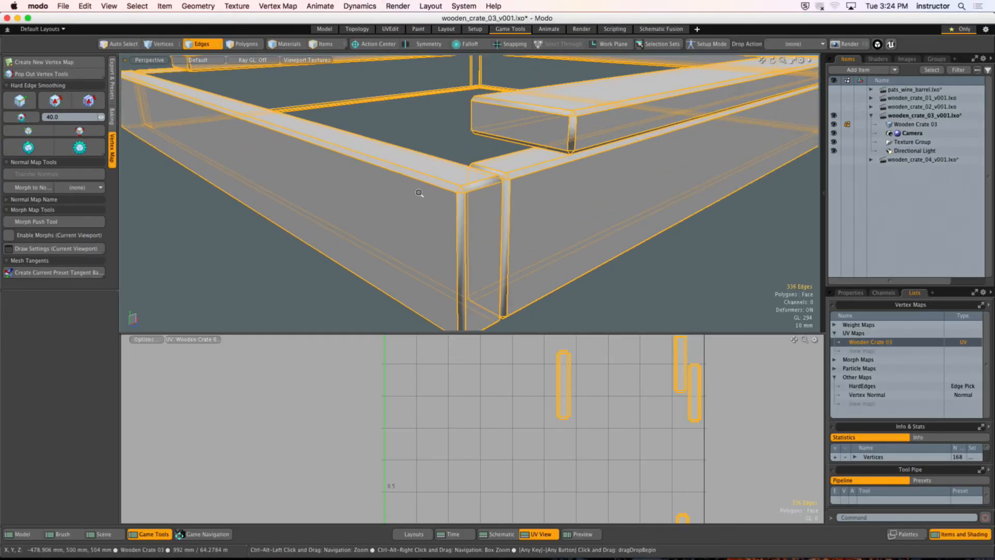
left_click(20, 100)
left_click(345, 138)
Step: Inspect the softened shading of the frame boards and unhide the rest of the crate
left_click_drag(345, 138, 405, 214, "alt")
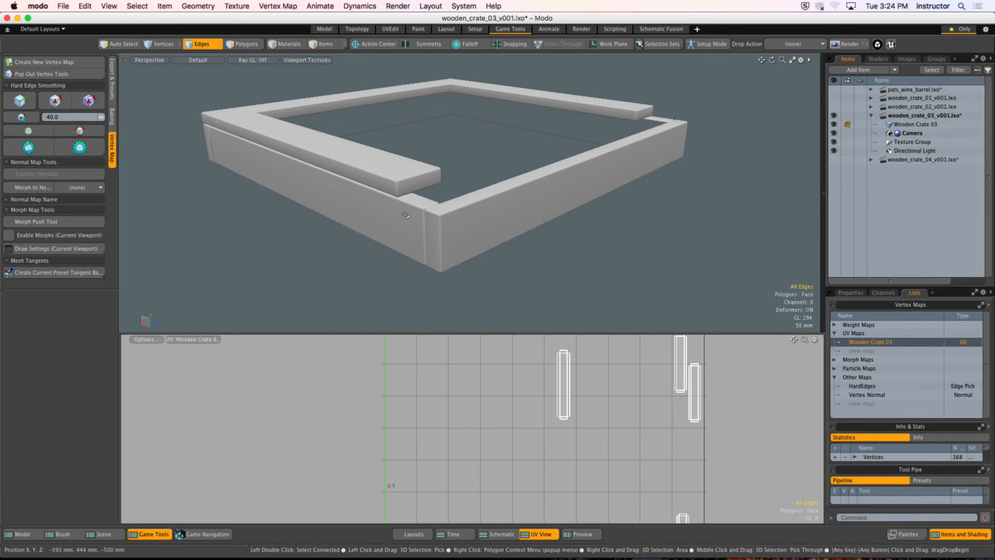
left_click_drag(398, 215, 499, 269, "alt")
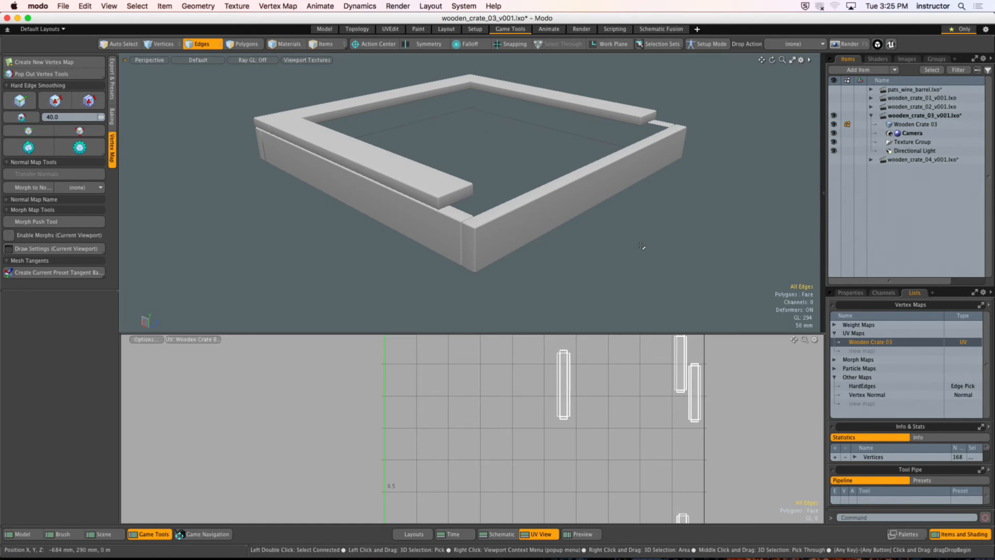
left_click_drag(641, 246, 495, 175, "alt")
key("u")
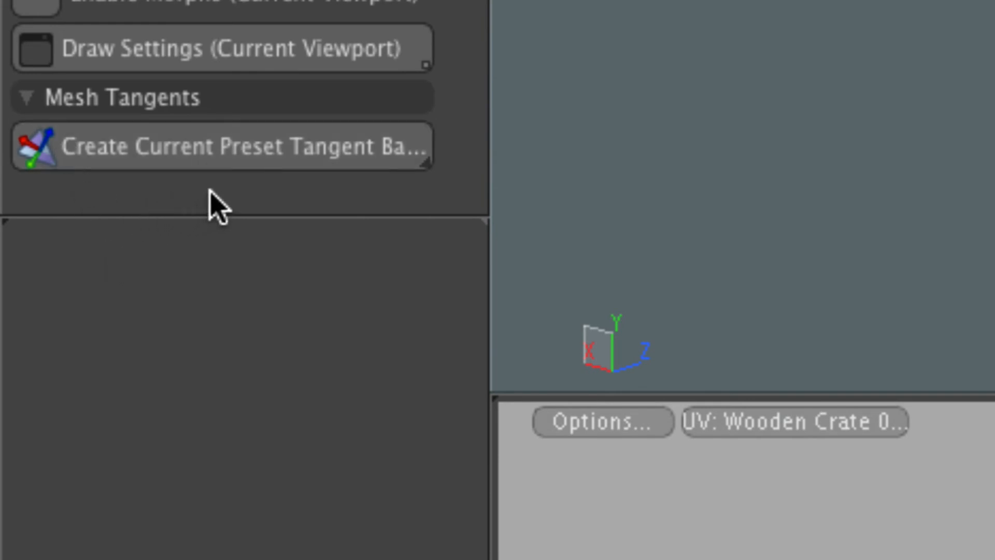
Step: Create a Mikk tangent basis for the crate mesh
left_click(409, 176)
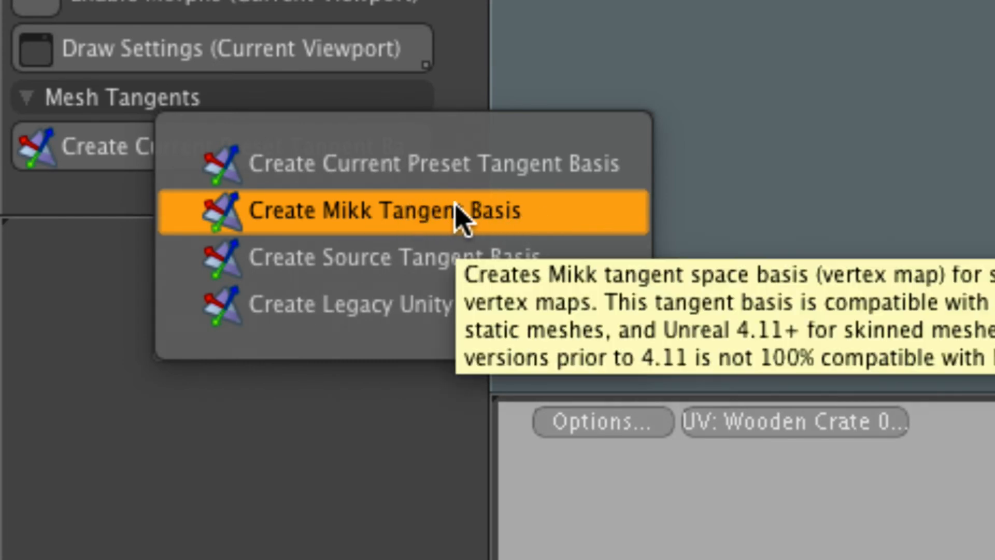
left_click(459, 215)
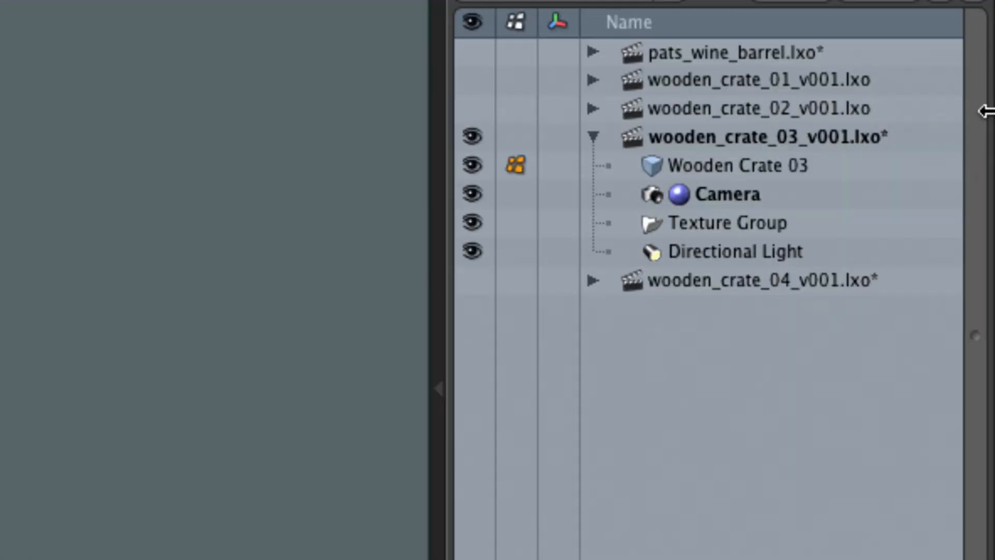
Step: Select the Wooden Crate 03 mesh and examine its Wooden Crate 03 material group and the material inside it in the shader tree
left_click(826, 124)
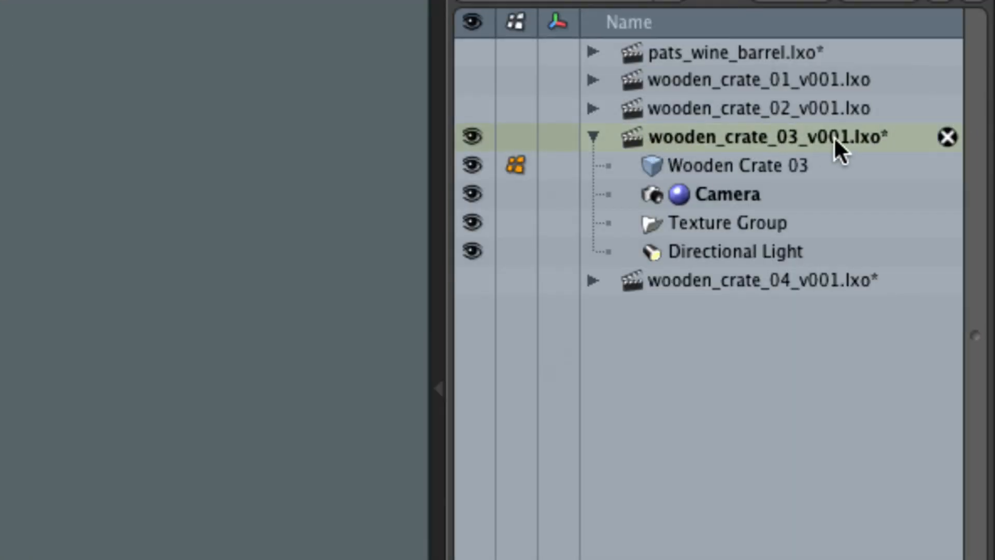
left_click(805, 167)
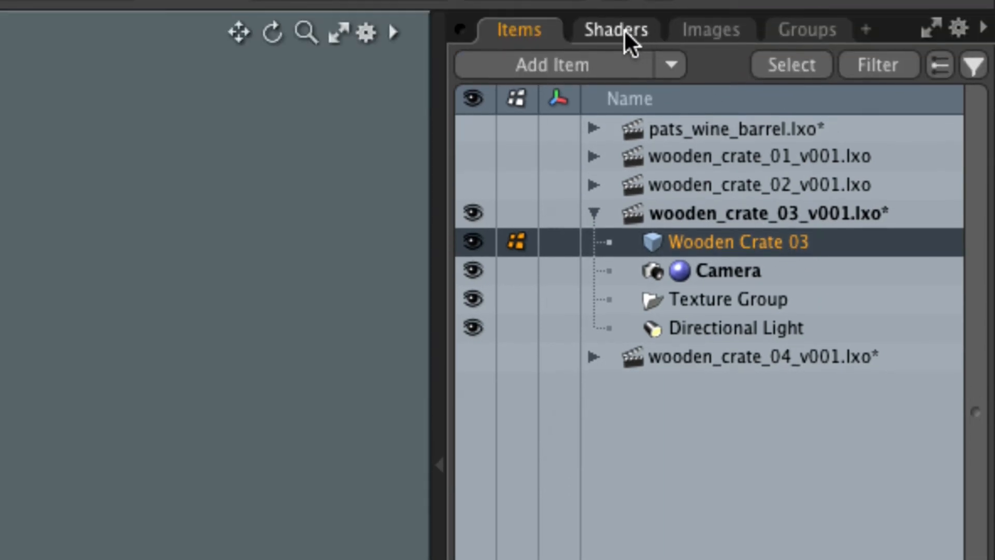
left_click(625, 33)
left_click(676, 282)
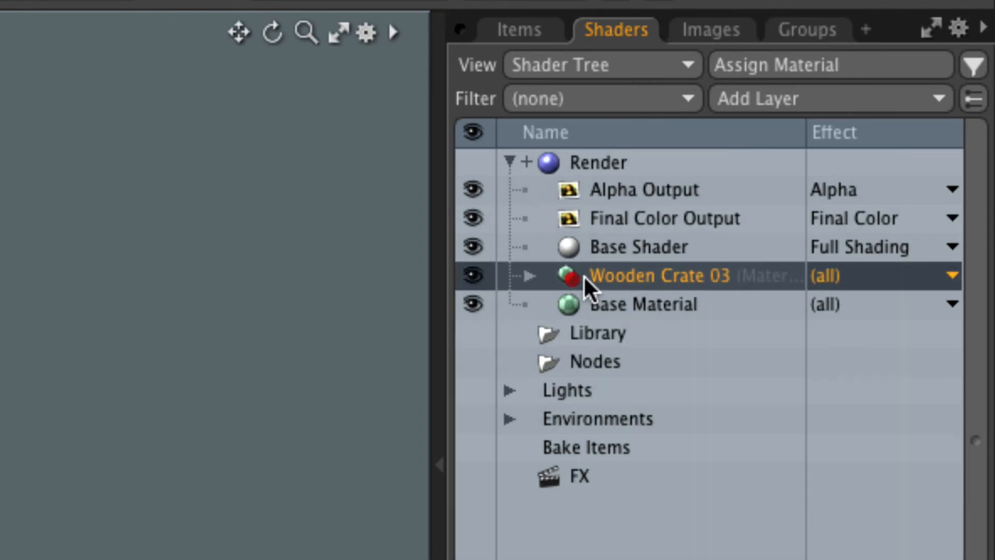
left_click(528, 277)
left_click(651, 307)
left_click(589, 277)
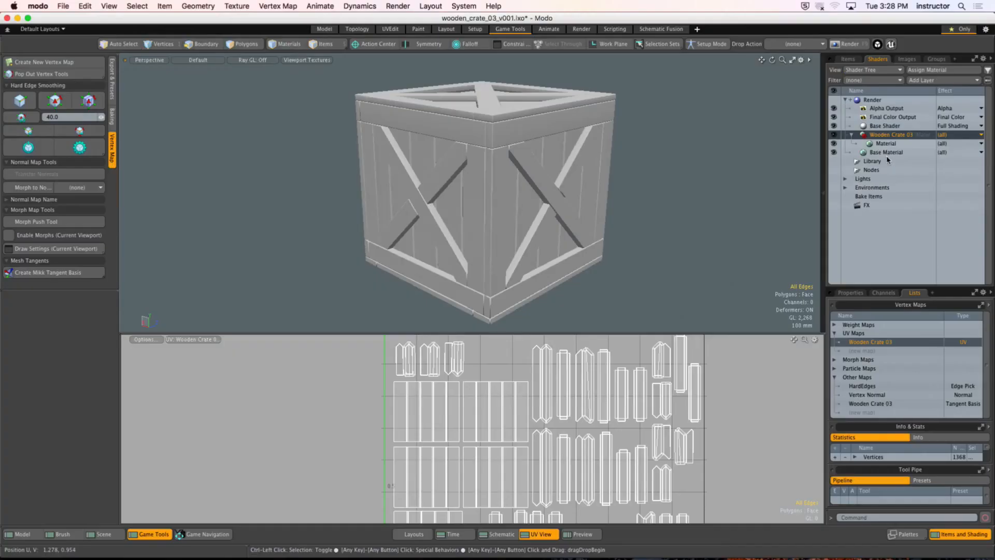
Step: Review the available mesh tangent basis types and choose the Mikk tangent basis again
left_click_drag(719, 130, 733, 140, "alt")
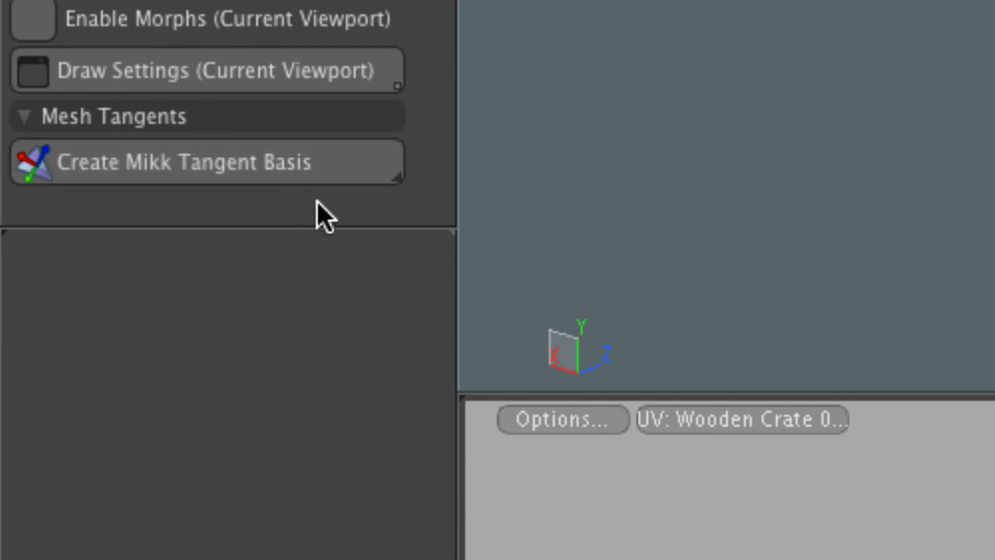
left_click(395, 179)
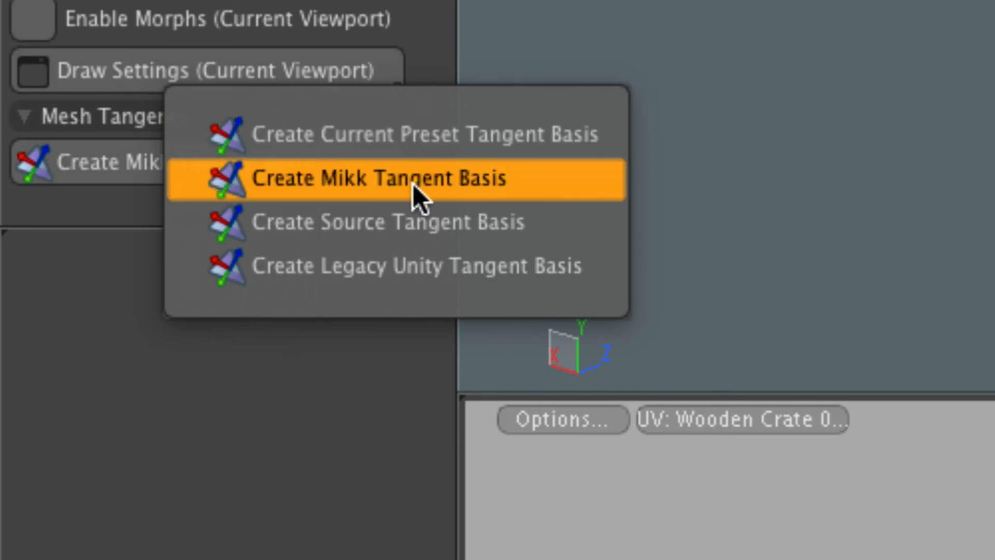
left_click(362, 186)
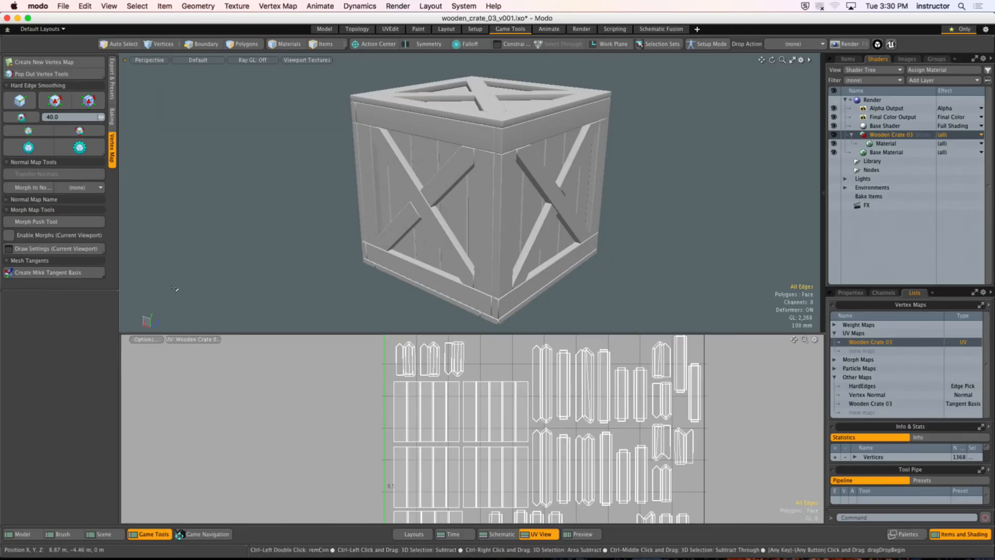
key("2")
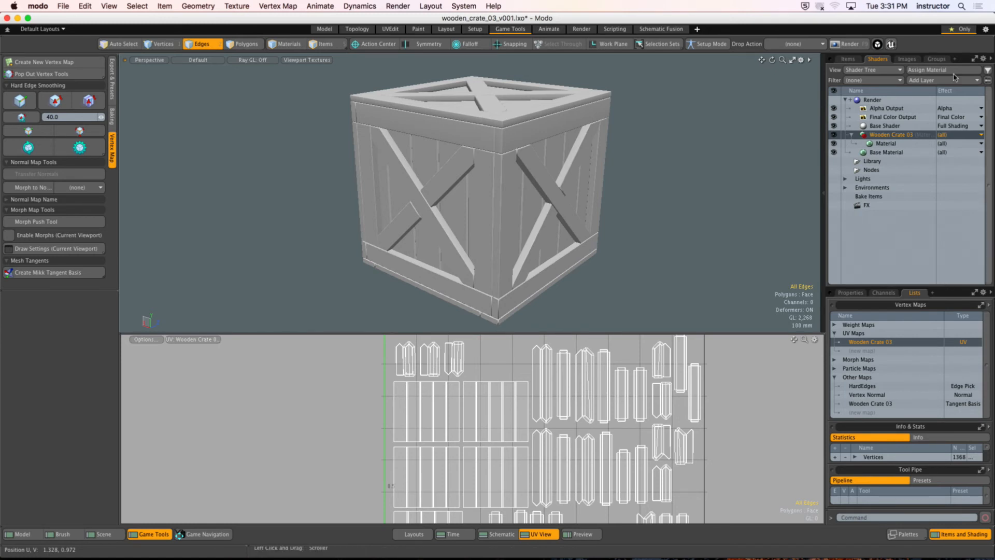
Step: Start exporting only the selected Wooden Crate 03 mesh layer, with Autodesk FBX 2018 as the format
left_click(847, 59)
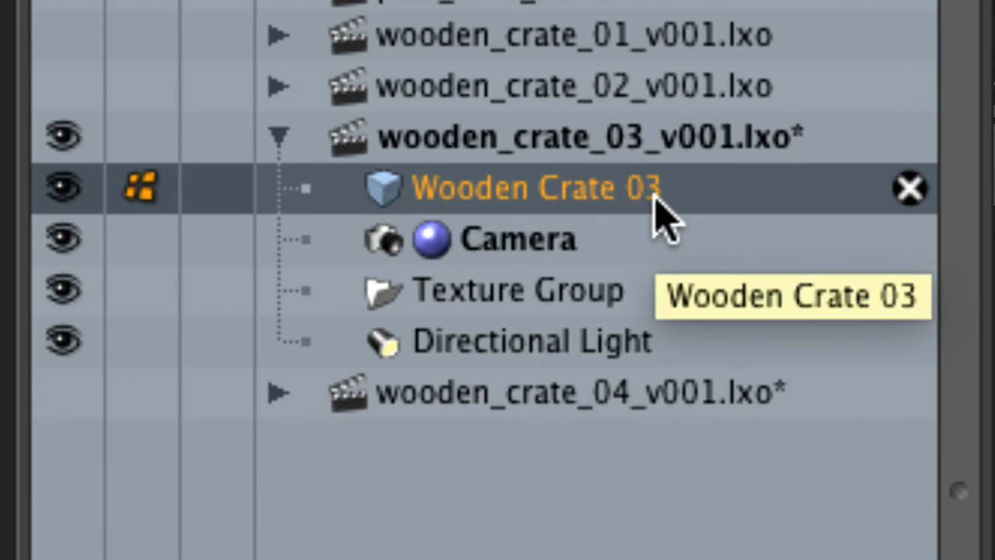
right_click(654, 196)
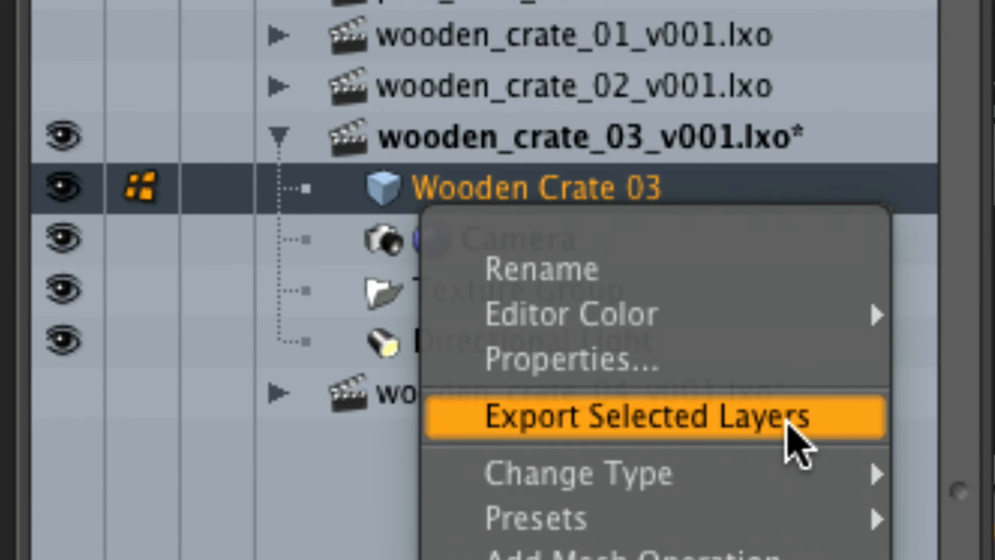
left_click(788, 422)
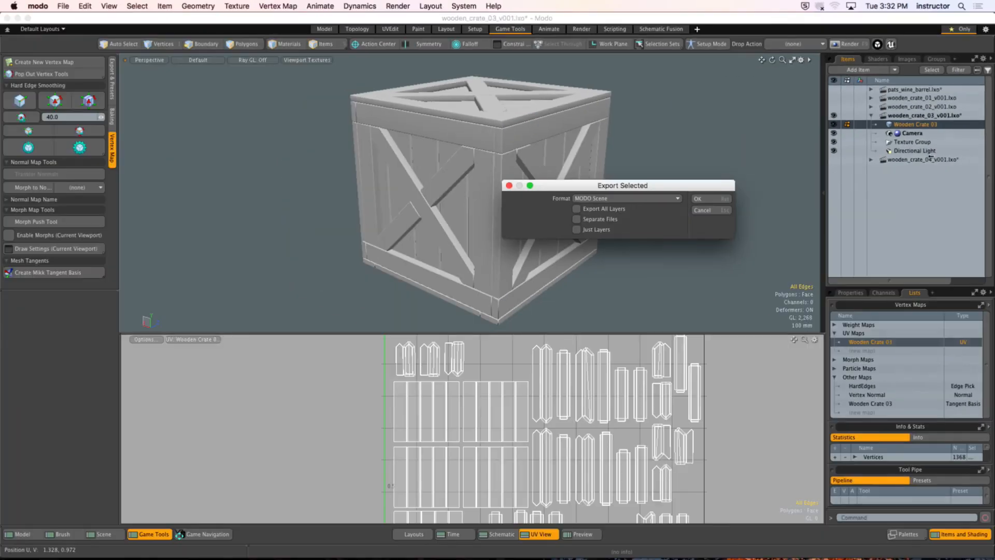
left_click_drag(647, 185, 593, 160)
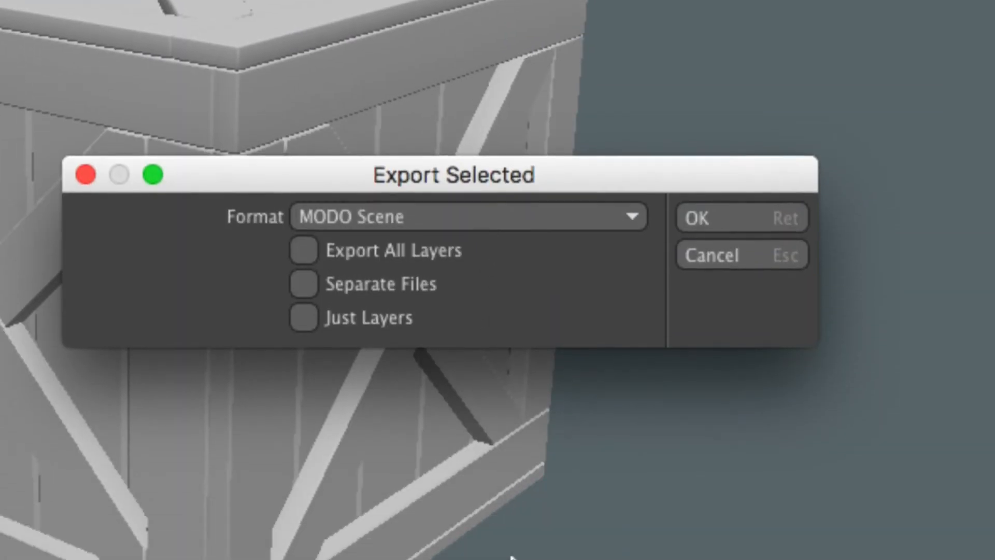
left_click(511, 217)
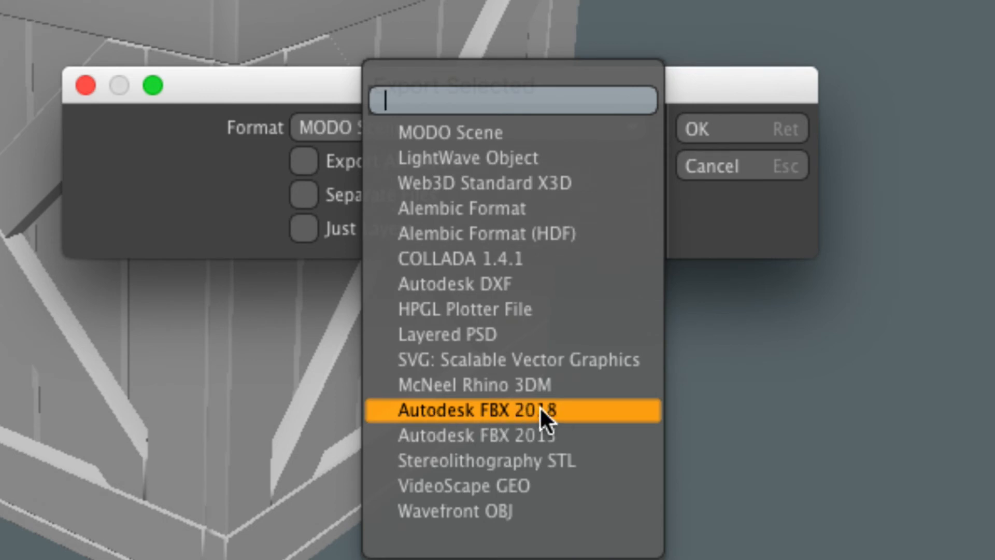
left_click(598, 409)
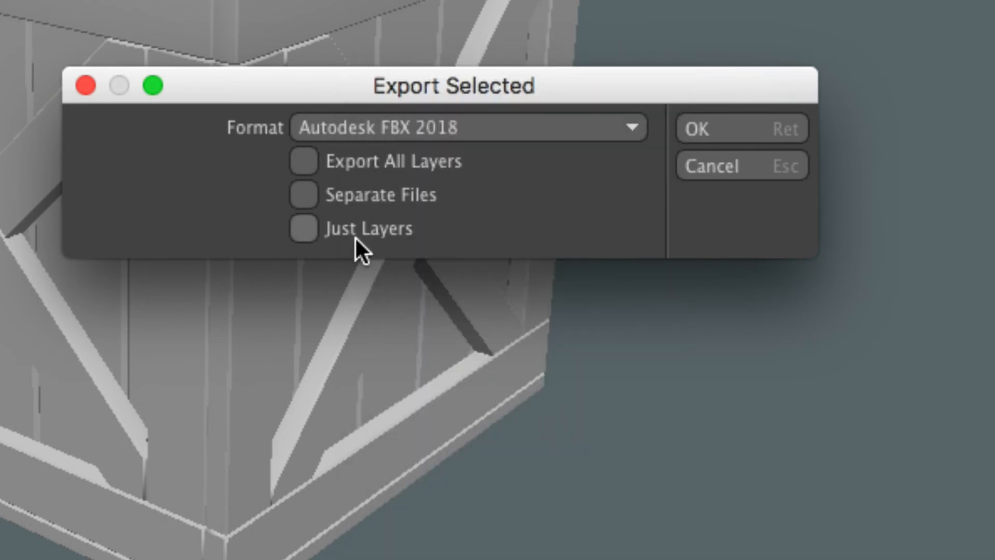
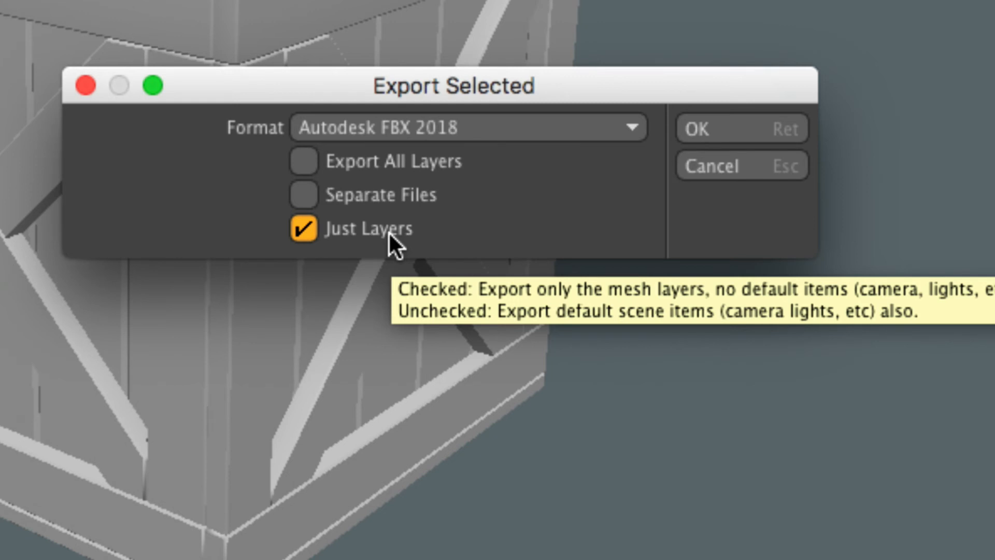
Step: Export the selected crate mesh to the Desktop as wooden_crate_03 and dismiss the export warning
left_click(740, 128)
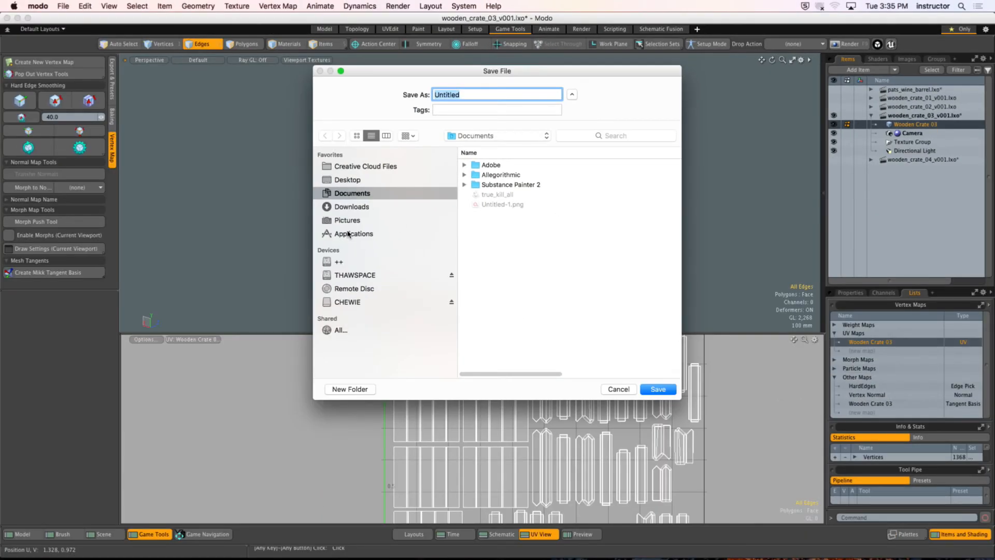
key("super+d")
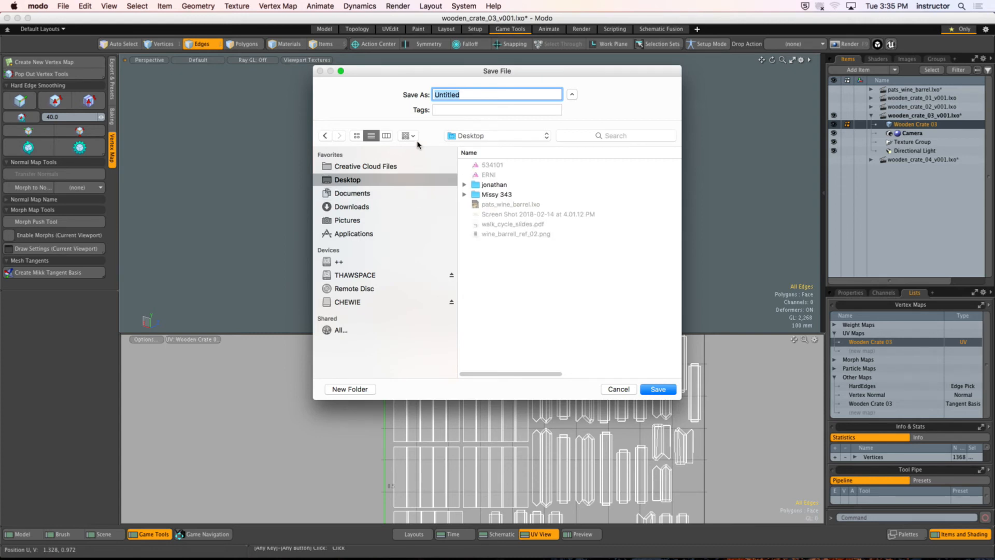
type("pats")
key("BackSpace")
key("BackSpace")
key("BackSpace")
key("BackSpace")
type("wooden_crate_02")
left_click(645, 389)
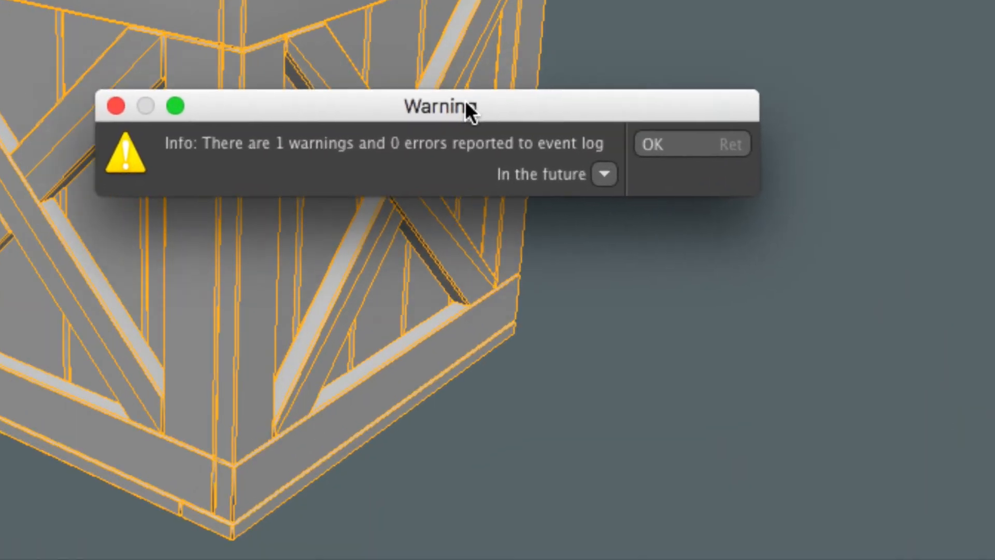
left_click_drag(489, 115, 615, 122)
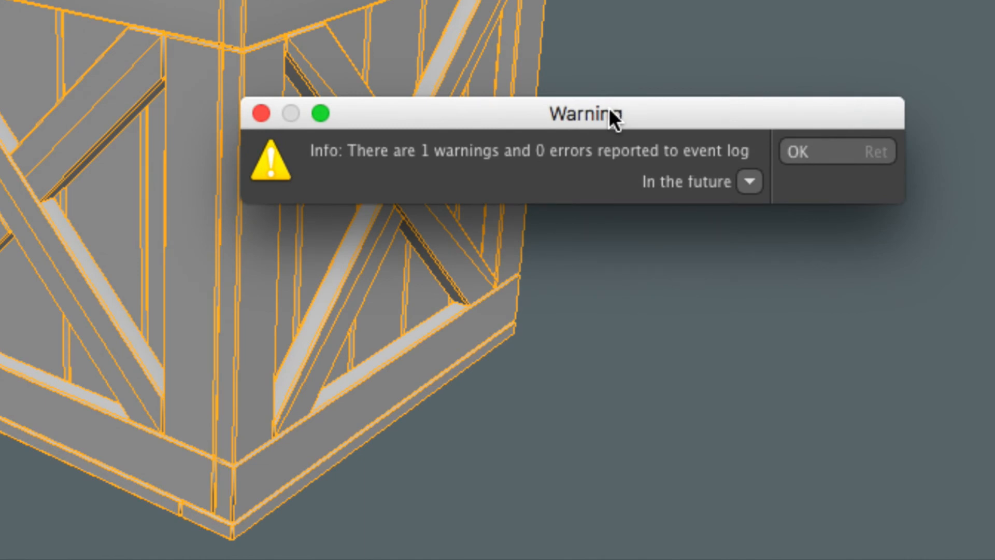
left_click(844, 153)
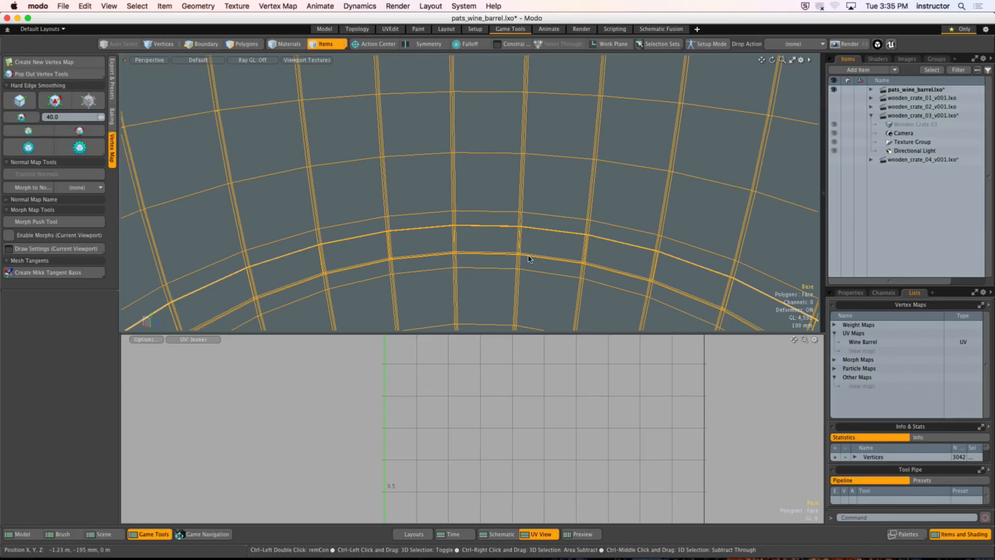
Step: Deselect the wine barrel in the scene and hide Modo to reveal the desktop
scroll(420, 303, "down", 10)
left_click(691, 206)
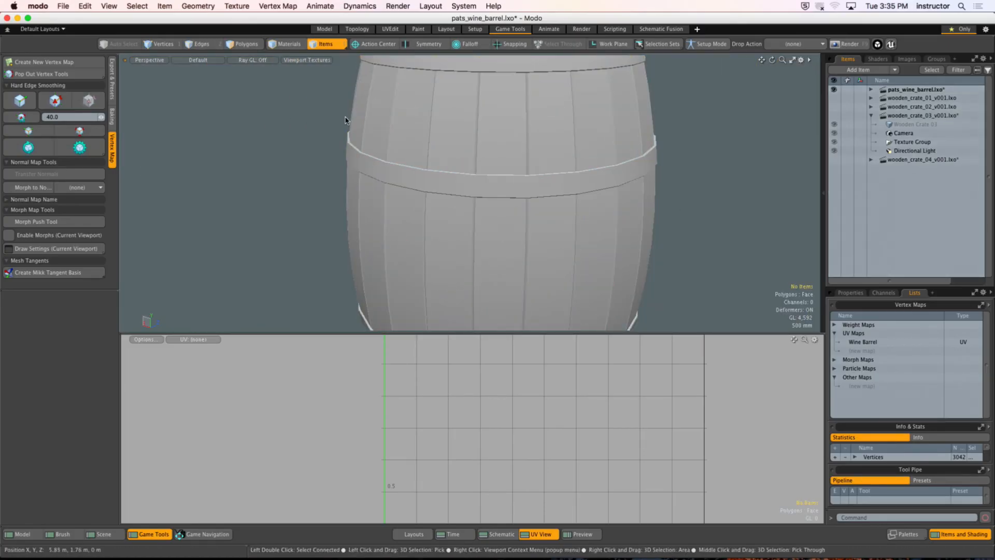
left_click_drag(458, 171, 437, 144, "alt+shift")
scroll(438, 144, "down", 3)
left_click(38, 6)
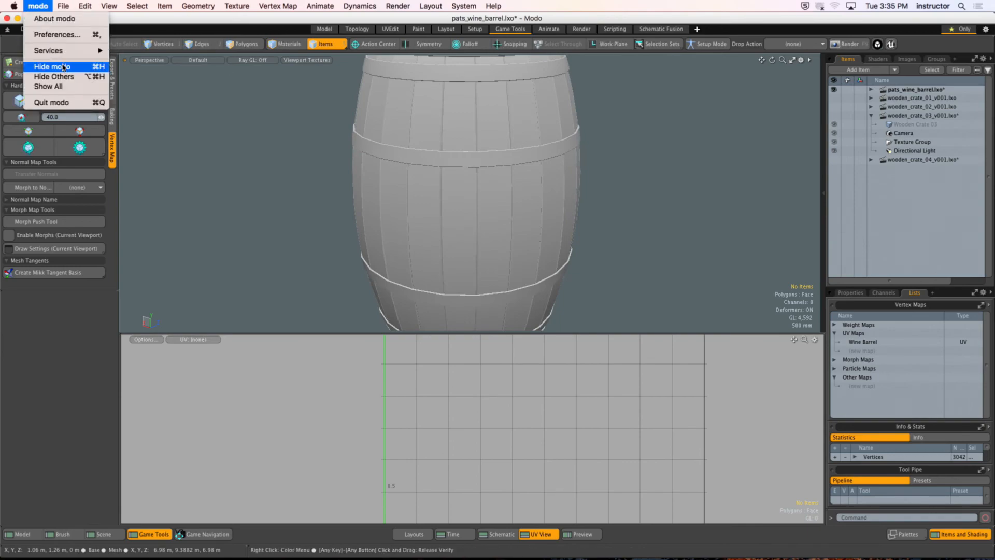
left_click(52, 67)
left_click(891, 240)
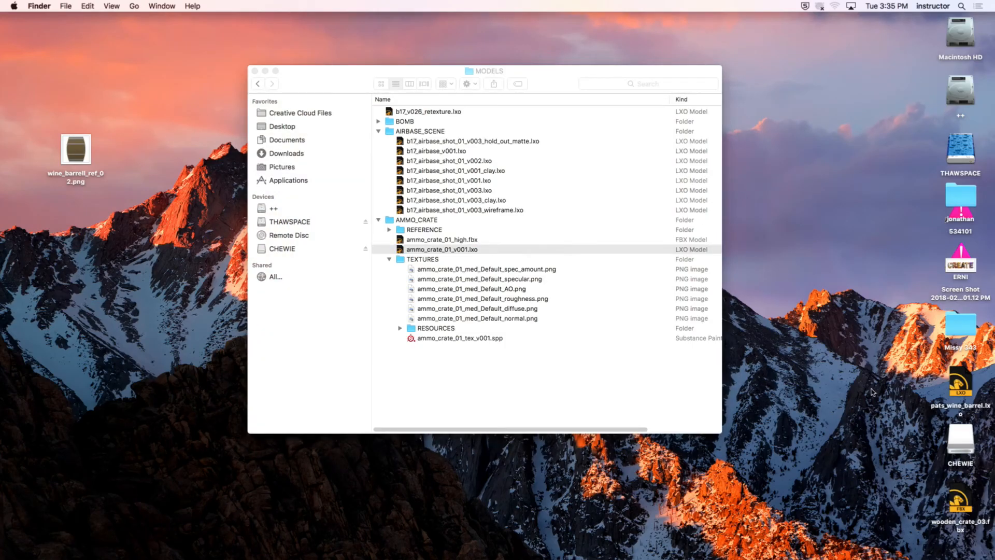
Step: Move wooden_crate_03.fbx to a clear area of the desktop near walk_cycle_slides.pdf and close the MODELS folder window
left_click_drag(961, 499, 770, 84)
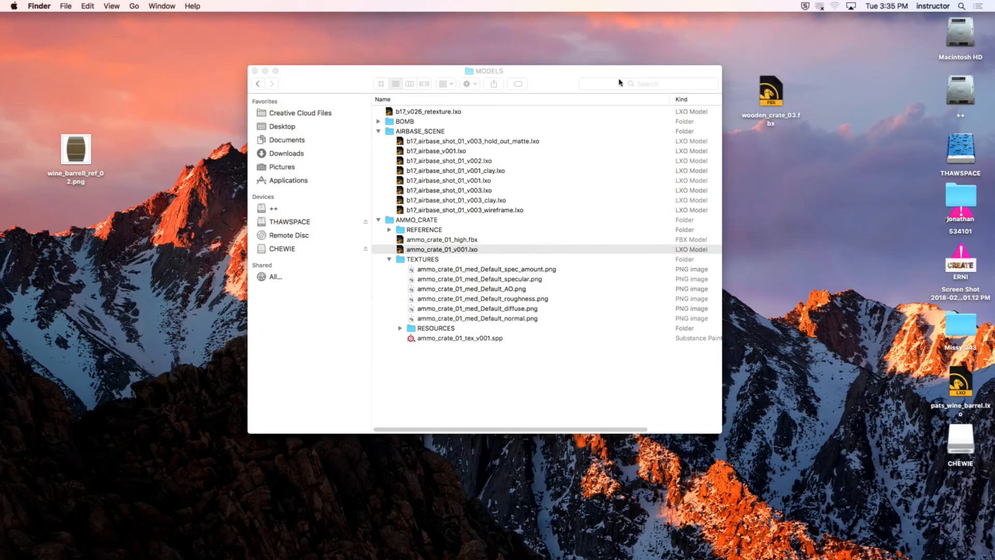
left_click(293, 82)
left_click(252, 71)
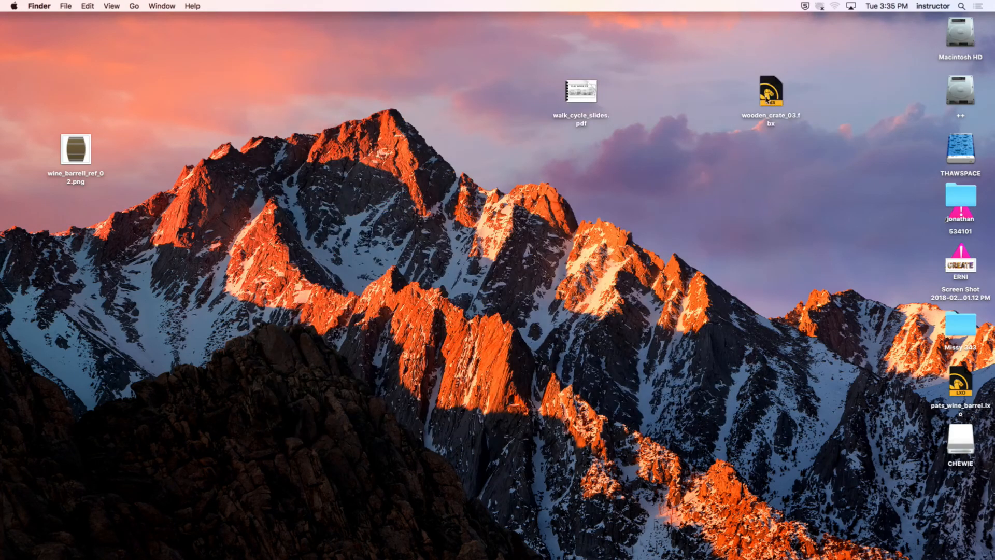
left_click_drag(771, 91, 706, 91)
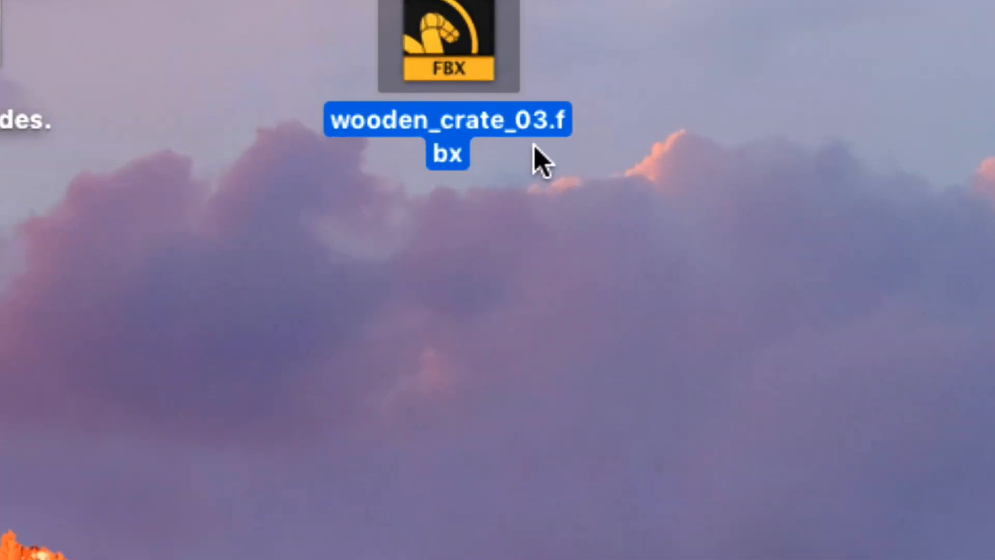
left_click(566, 277)
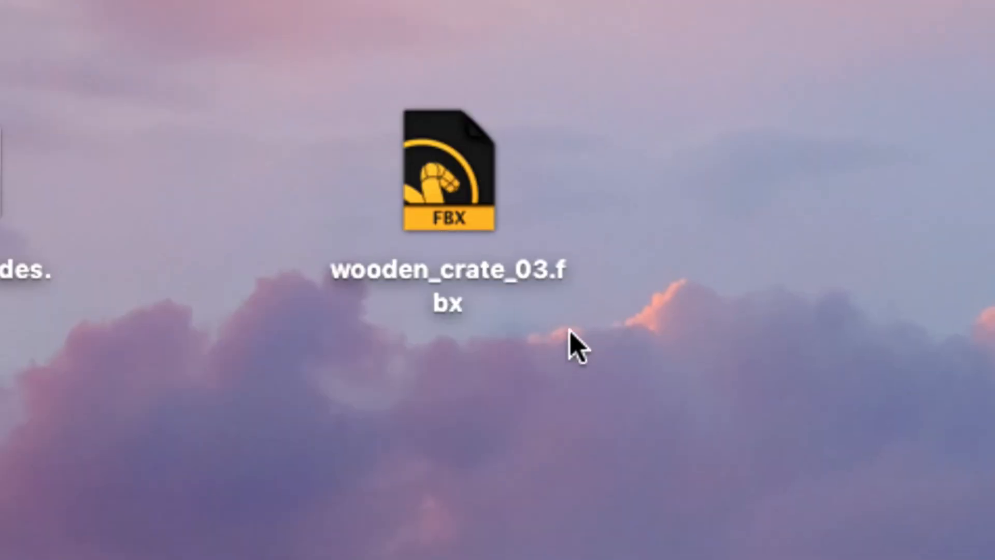
left_click(535, 268)
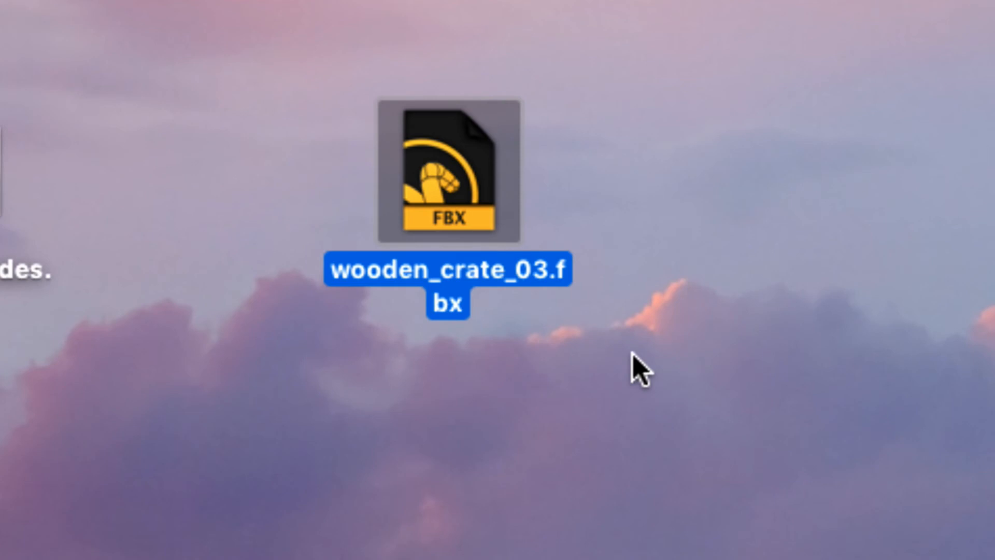
left_click(611, 381)
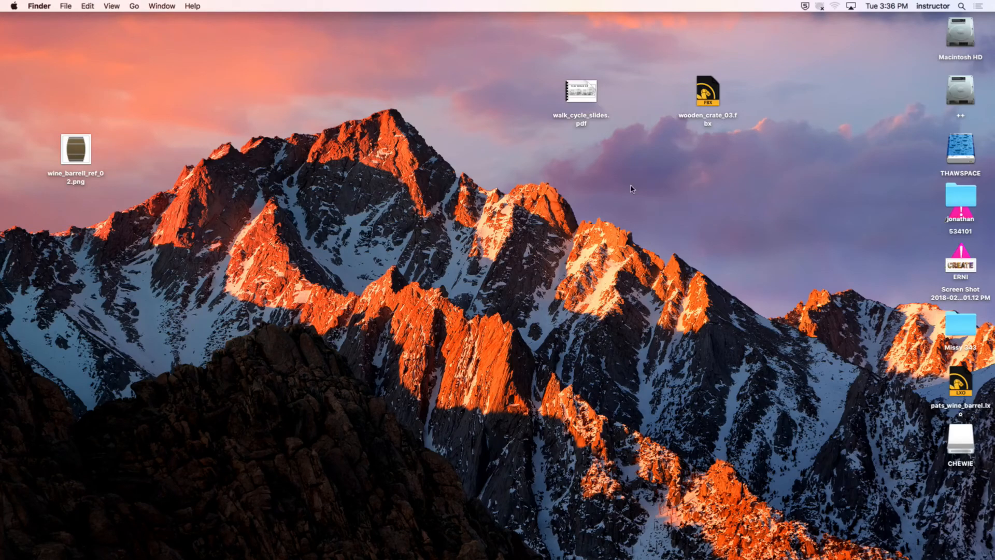
Step: Create a new folder on the desktop named WOODEN_CRATE_03
right_click(613, 178)
left_click(620, 183)
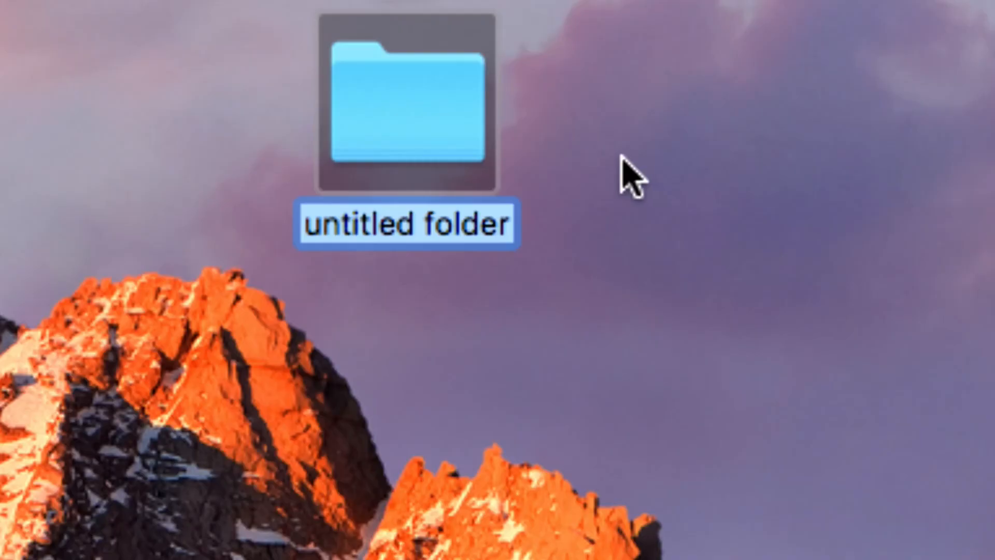
type("woo")
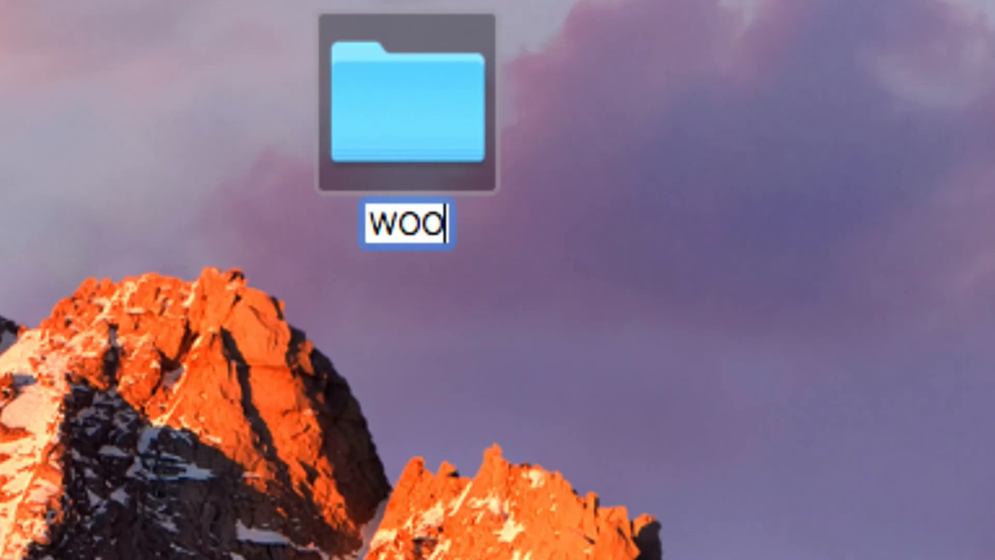
key("BackSpace")
key("BackSpace")
key("BackSpace")
type("WOODEND")
key("BackSpace")
type("_CRA")
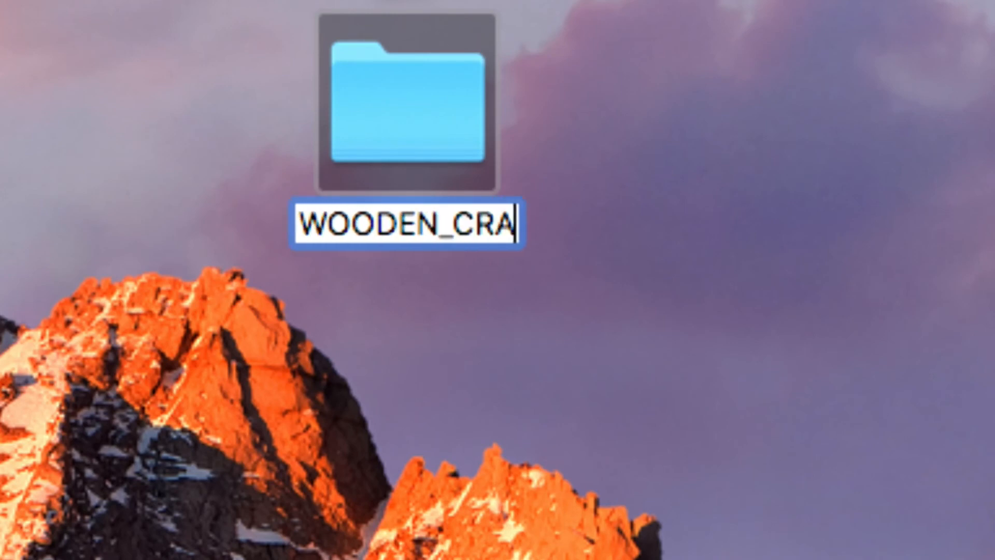
type("TE_0")
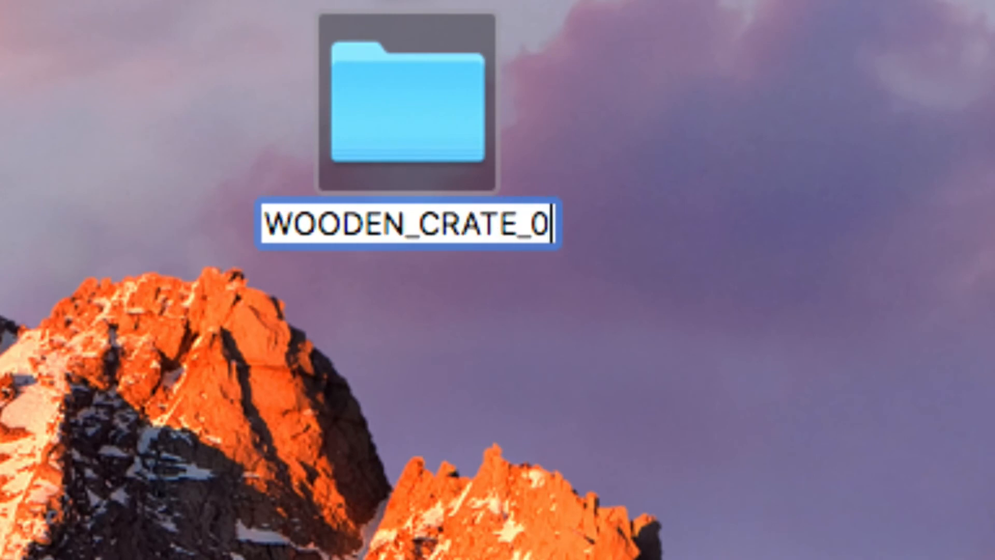
type("3")
key("Return")
left_click(683, 276)
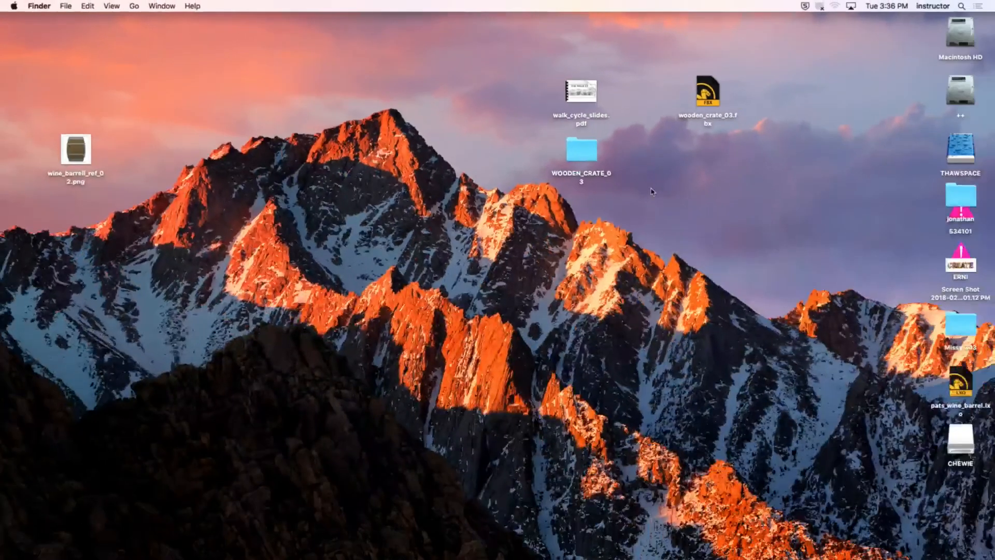
Step: Switch back to Modo and view the Wooden Crate 03, 02, 01 and 04 meshes in turn
mouse_move(381, 557)
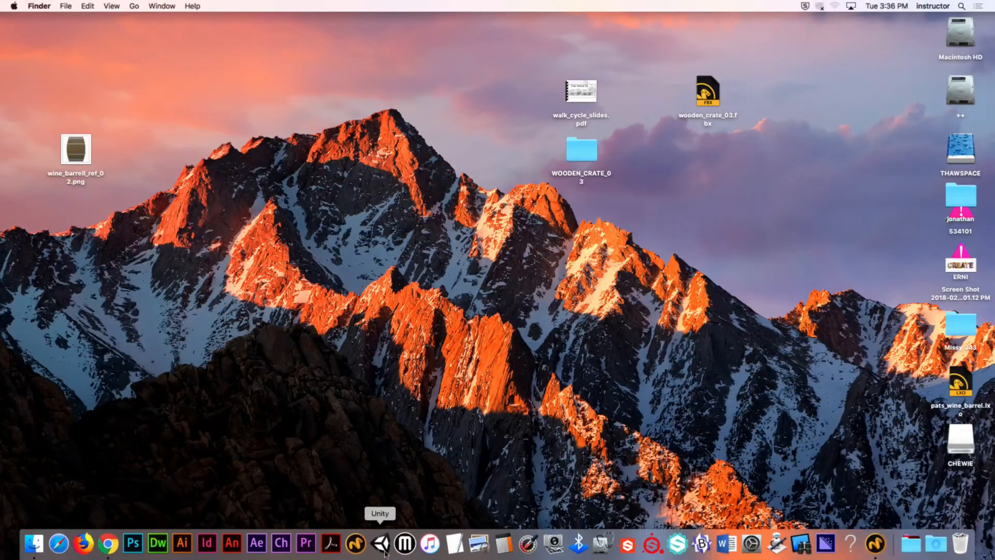
left_click(875, 544)
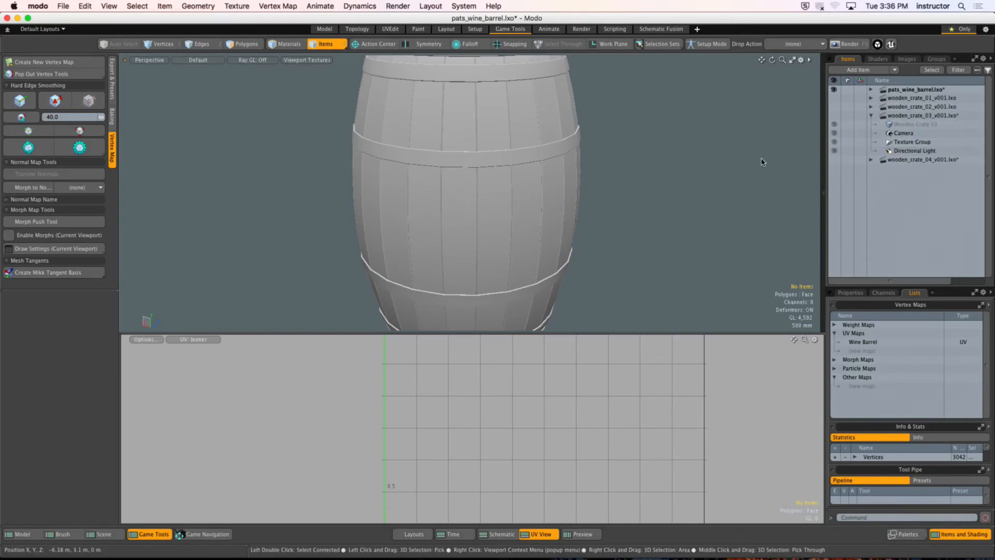
left_click_drag(583, 212, 554, 209, "ctrl+alt")
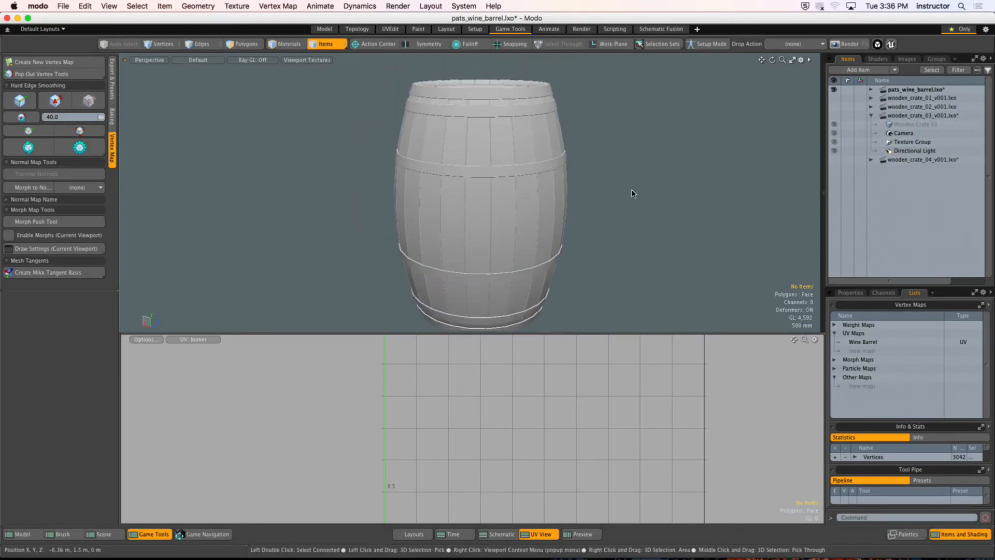
left_click(905, 125)
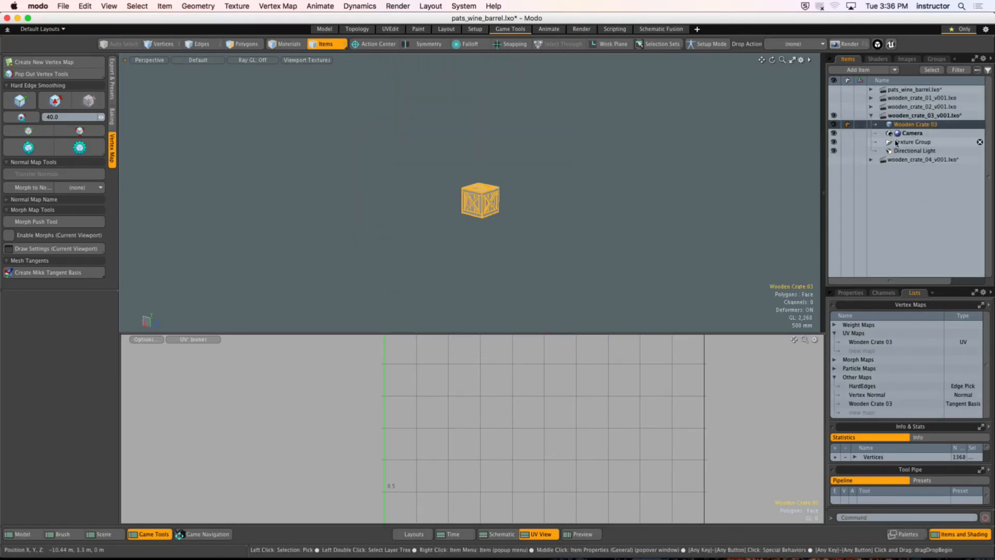
left_click(870, 107)
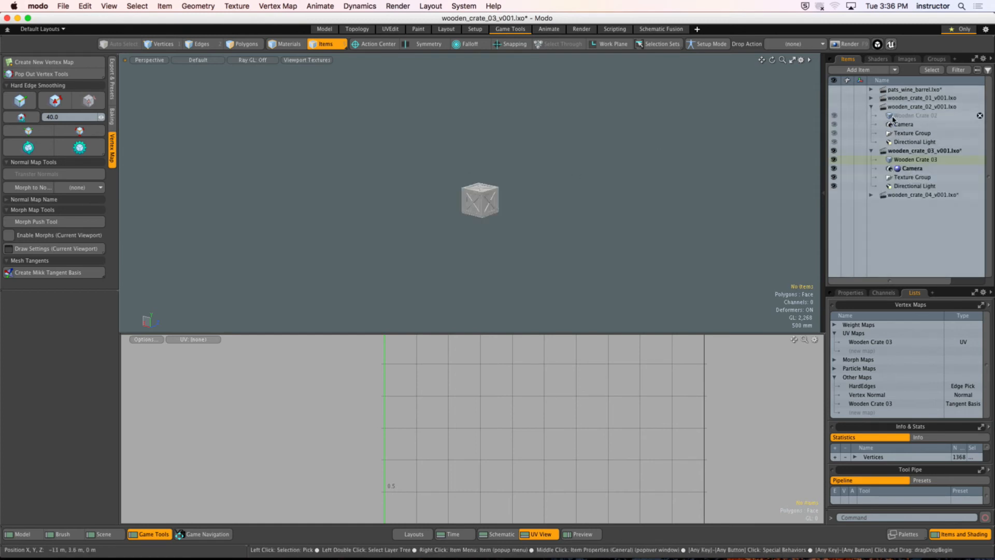
left_click(911, 115)
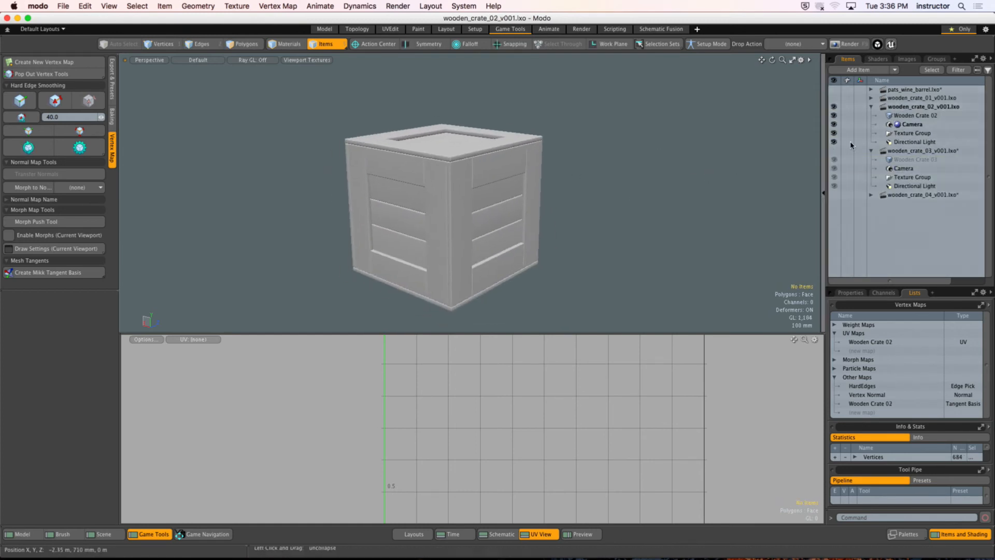
left_click(871, 98)
left_click(899, 107)
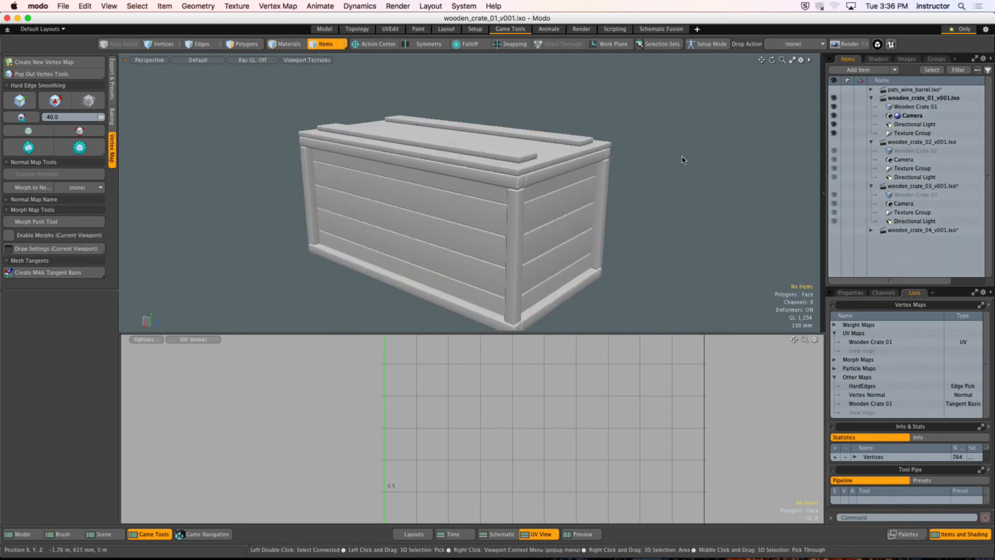
left_click(871, 230)
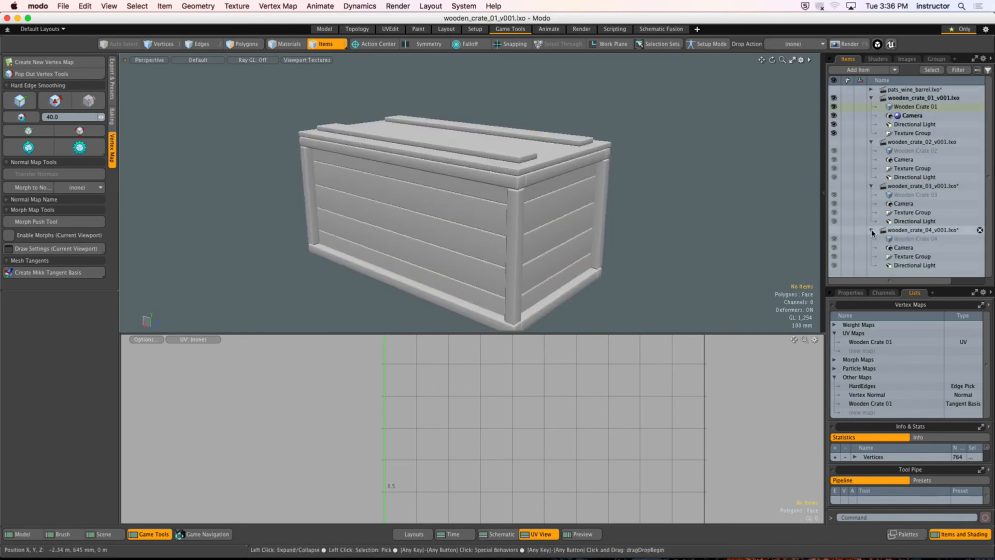
left_click(901, 239)
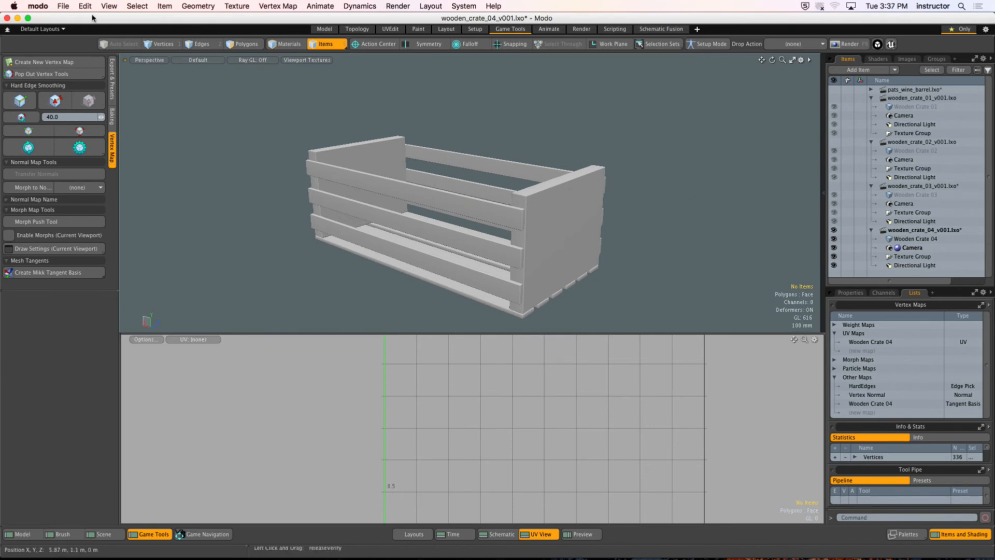
Step: Hide Modo and create a subfolder named TEXTURES inside the WOODEN_CRATE_03 folder on the desktop
left_click(46, 6)
left_click(64, 67)
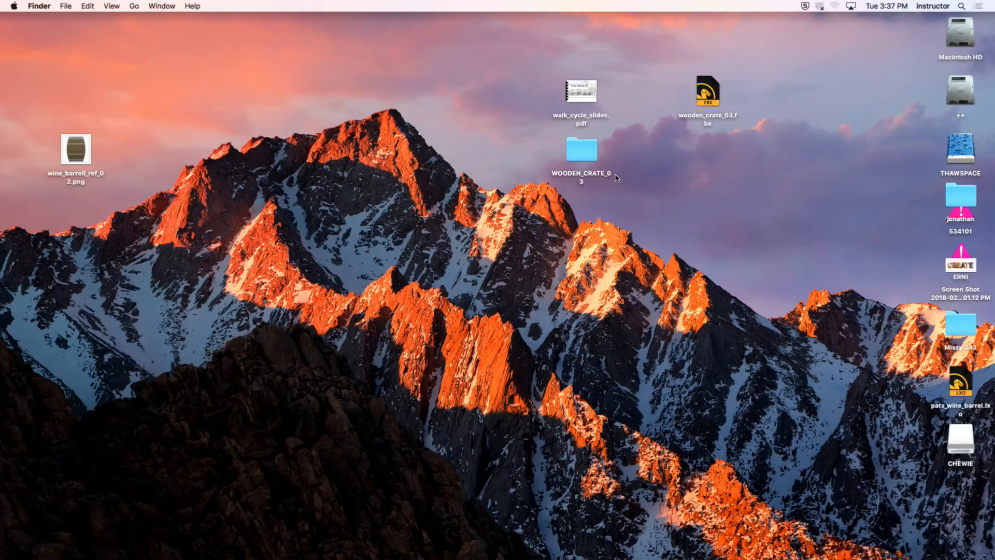
double_click(582, 173)
left_click_drag(396, 99, 304, 78)
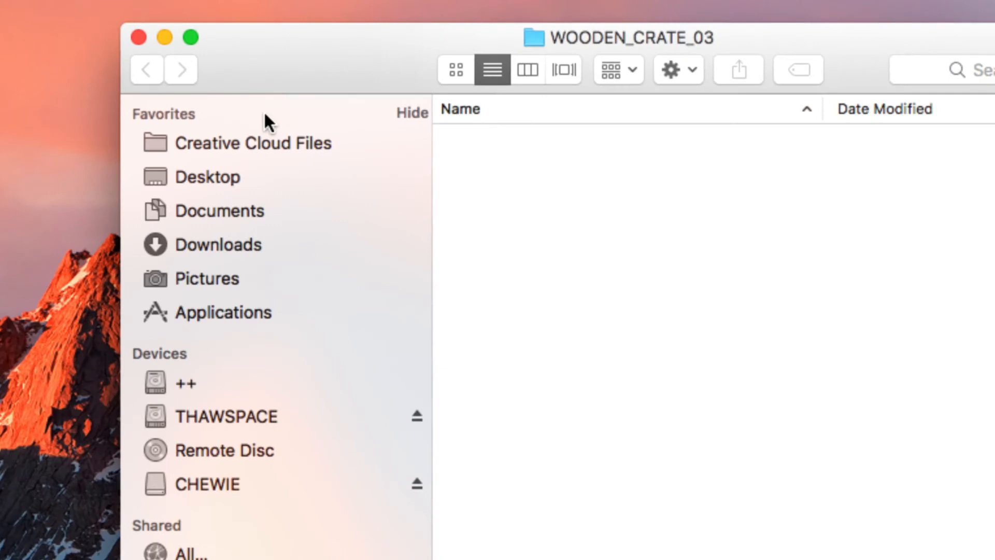
key("super+shift+n")
type("TEXTURES")
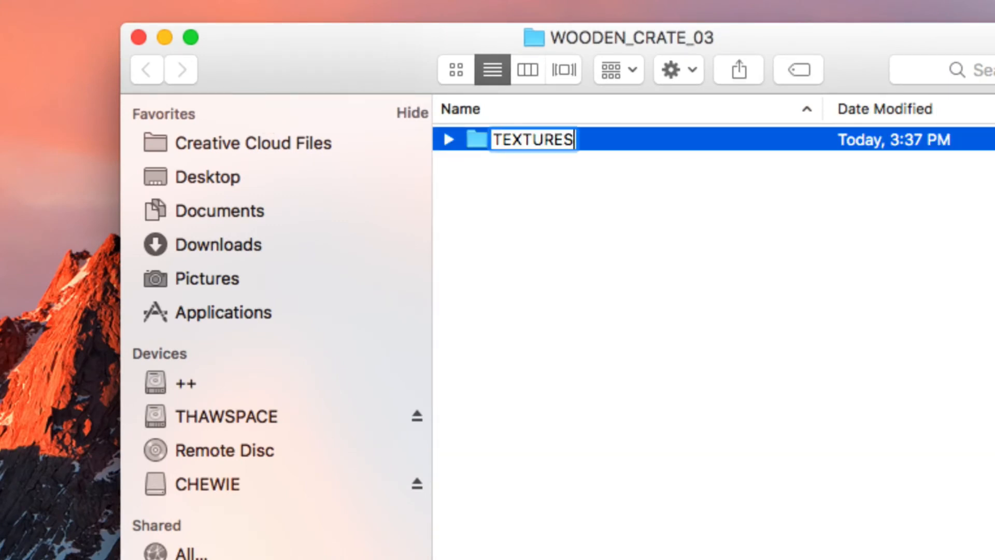
key("Return")
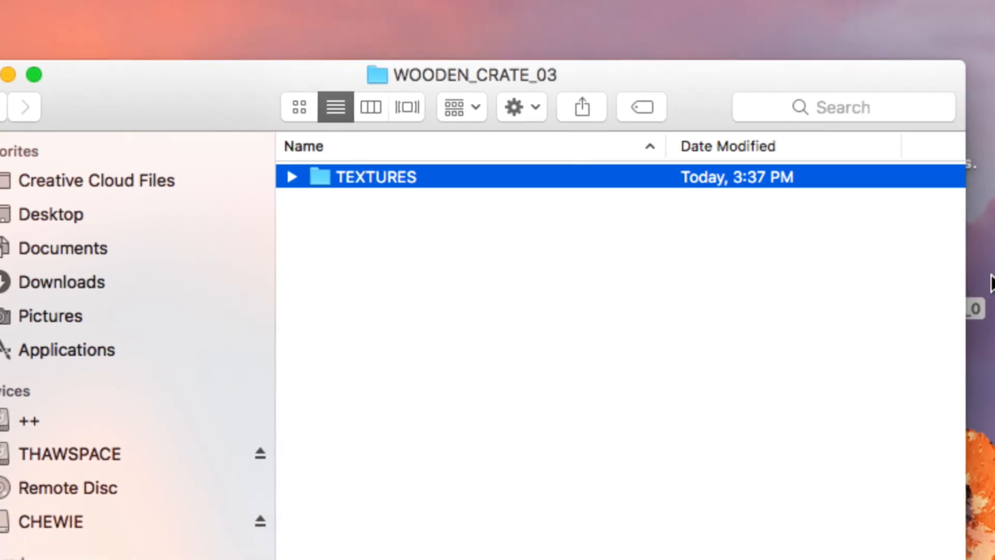
left_click(528, 291)
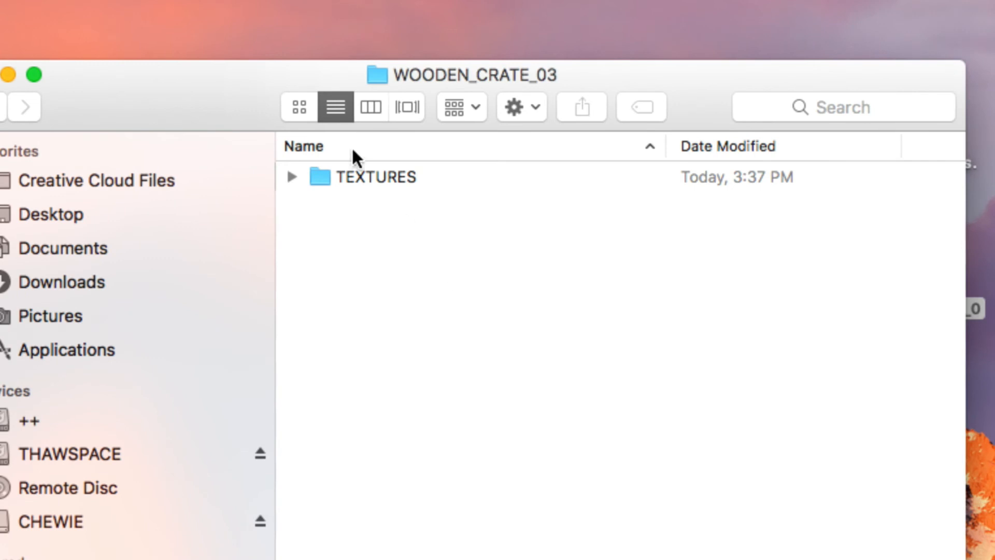
Step: Create a subfolder named SOURCES inside the TEXTURES folder
double_click(320, 175)
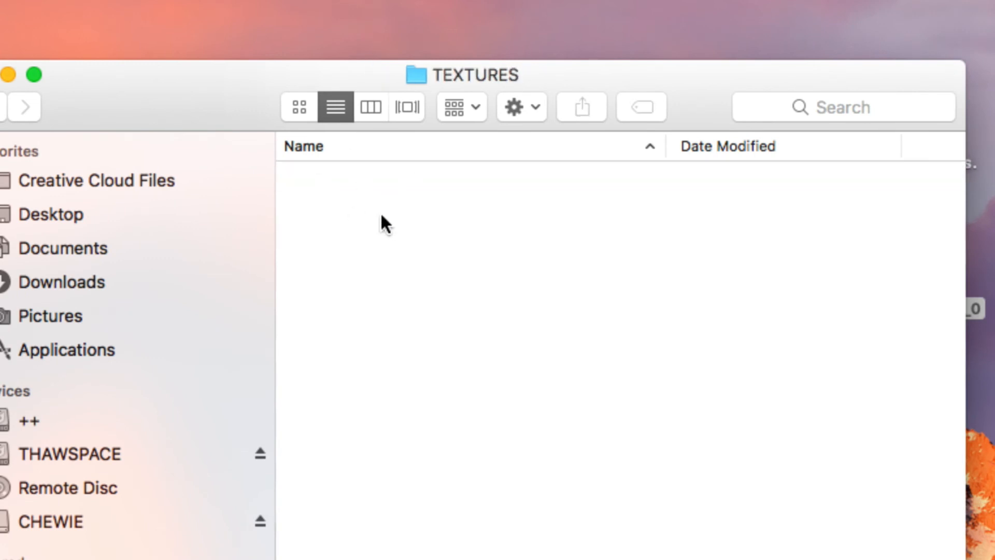
key("super+shift+n")
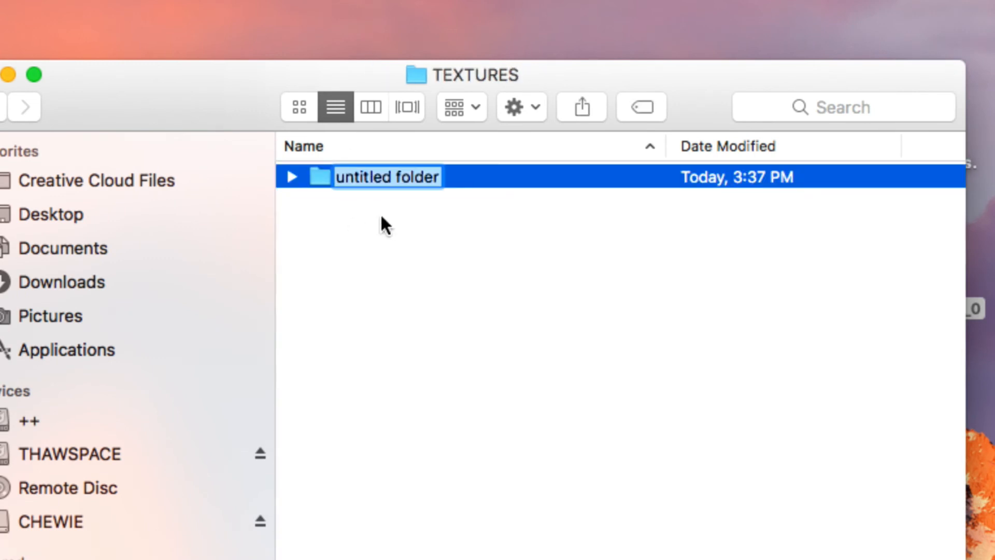
type("SOURC")
key("BackSpace")
key("BackSpace")
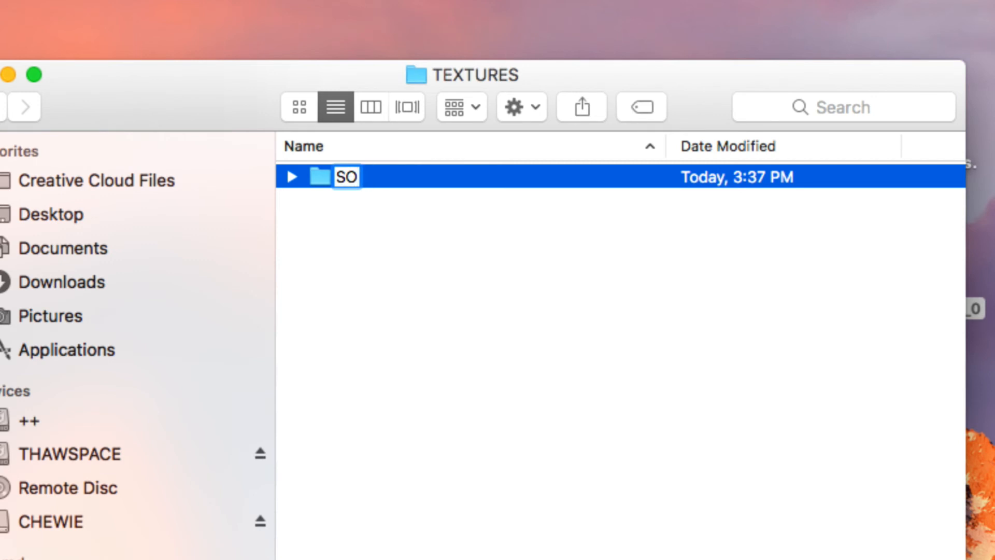
type("URCES")
key("Return")
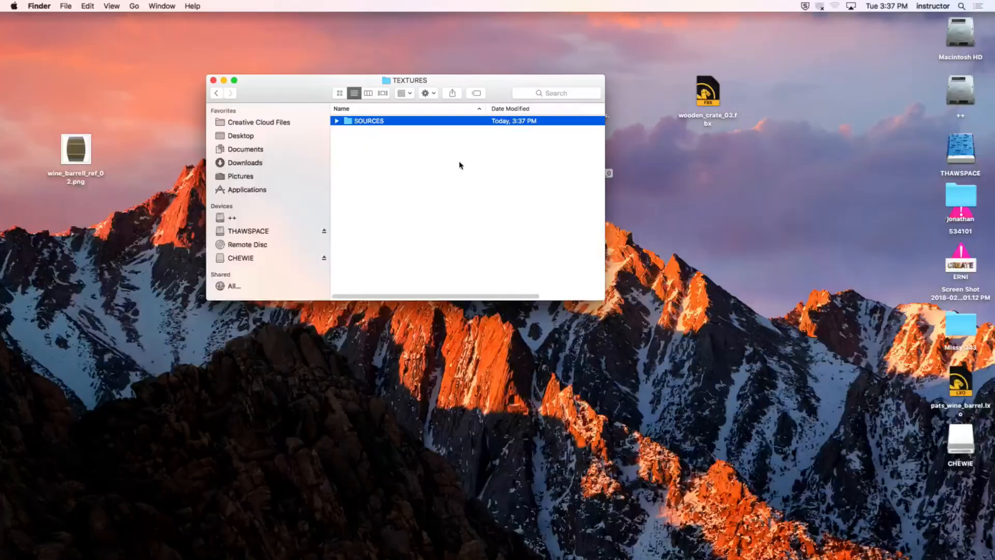
Step: Move wooden_crate_03.fbx from the desktop into the SOURCES folder
left_click_drag(310, 92, 234, 115)
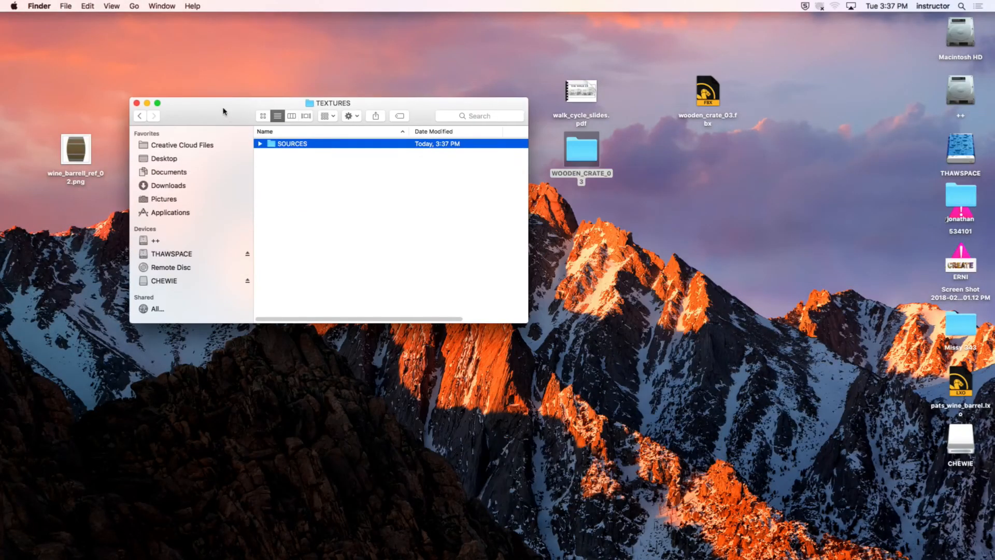
left_click(746, 141)
left_click_drag(708, 94, 301, 143)
left_click_drag(220, 99, 228, 83)
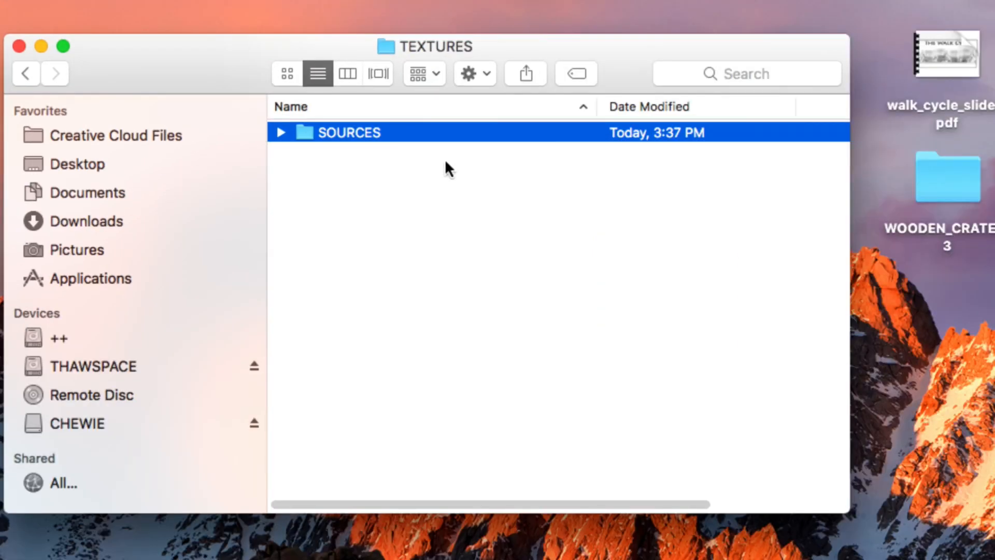
Step: Switch the folder window to column view and widen it to show the path from the desktop to wooden_crate_03.fbx
left_click(348, 73)
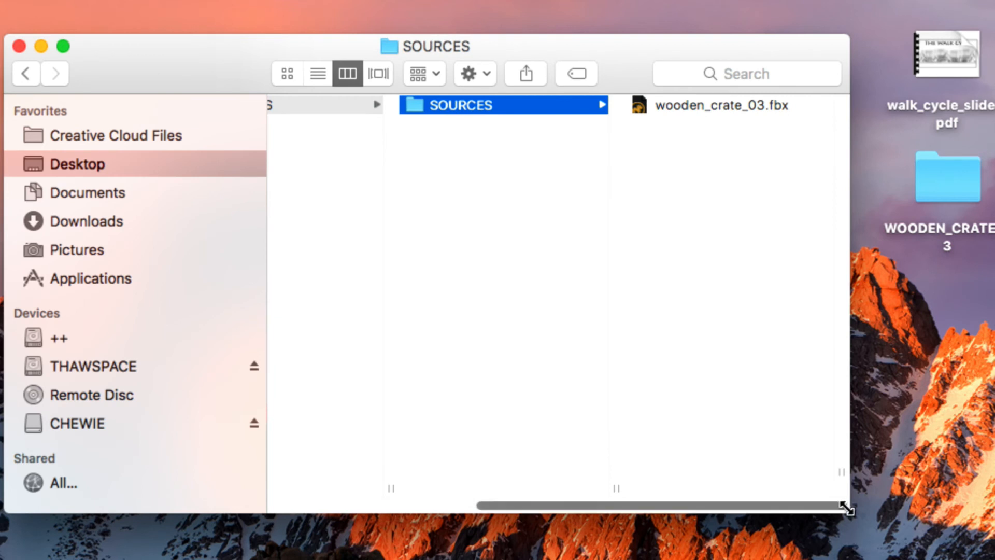
left_click_drag(848, 510, 987, 532)
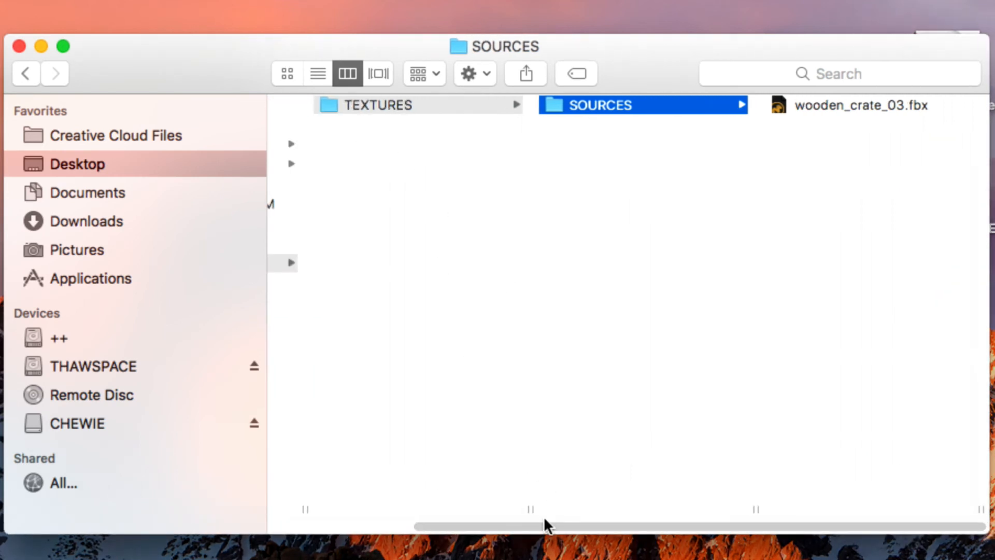
left_click_drag(546, 523, 436, 516)
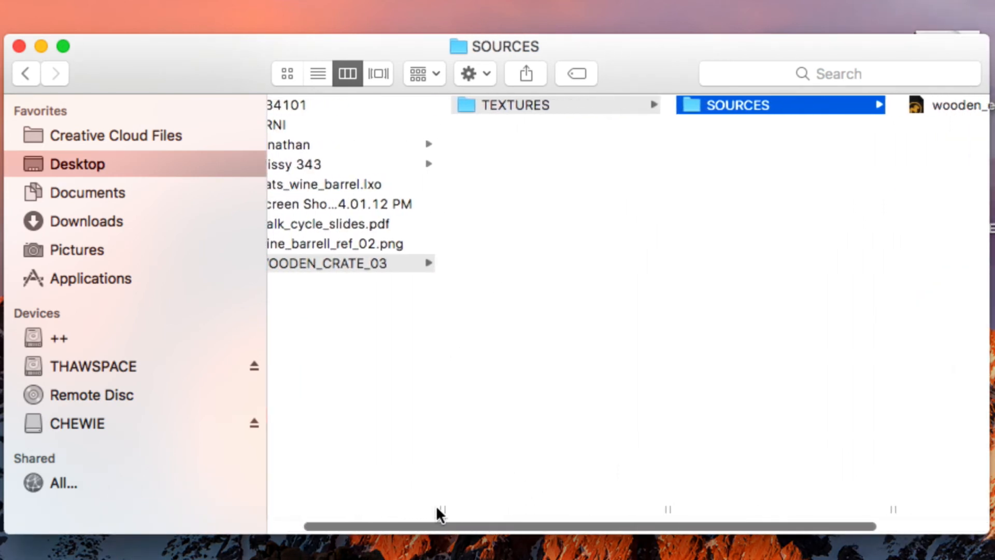
left_click_drag(196, 63, 1, 55)
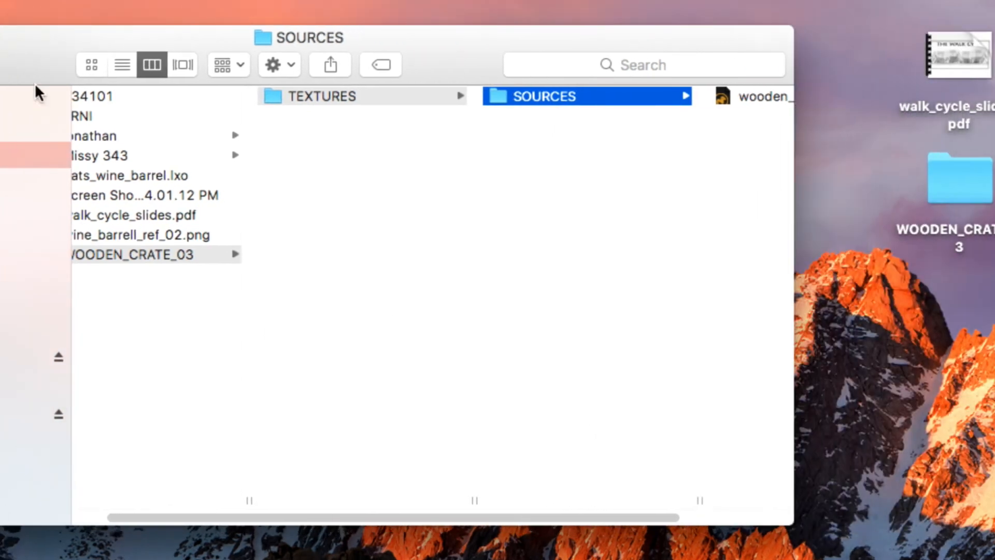
left_click_drag(787, 515, 991, 518)
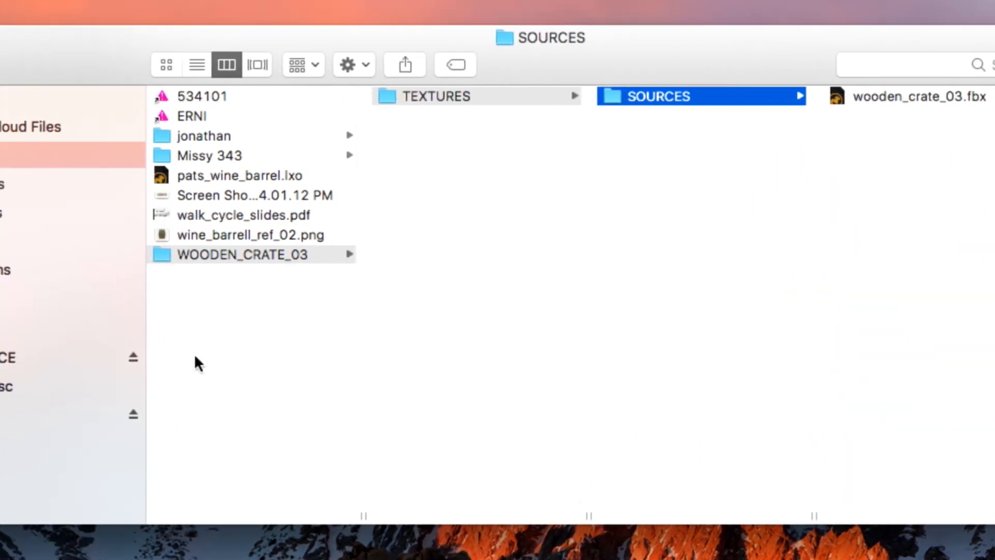
Step: Check the folder hierarchy from WOODEN_CRATE_03 through TEXTURES to SOURCES, and close the folder window
left_click(227, 254)
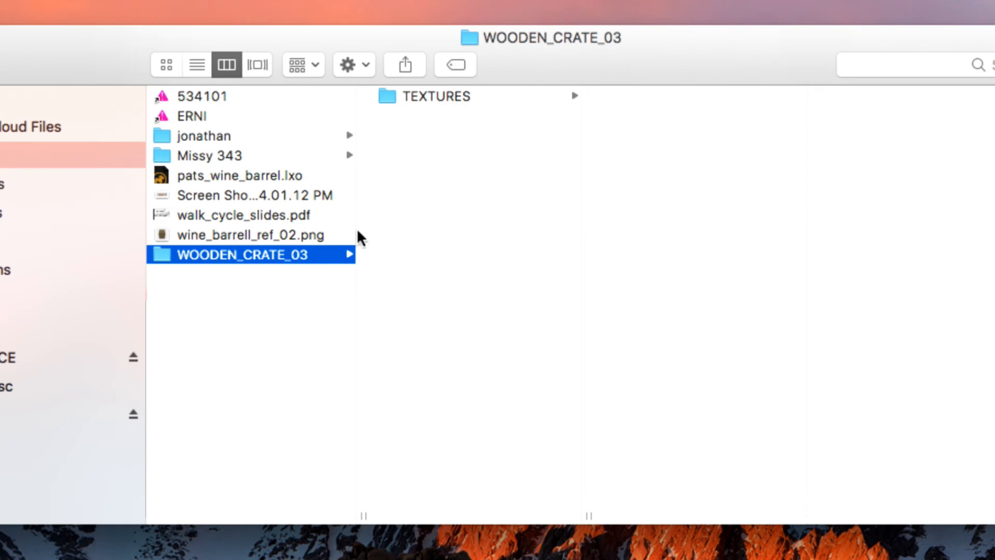
left_click(440, 98)
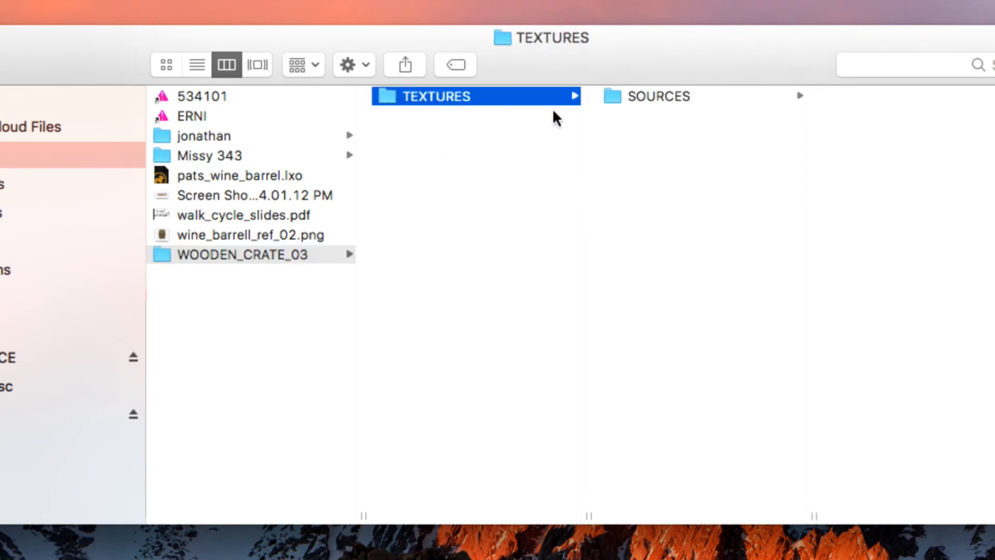
left_click(669, 101)
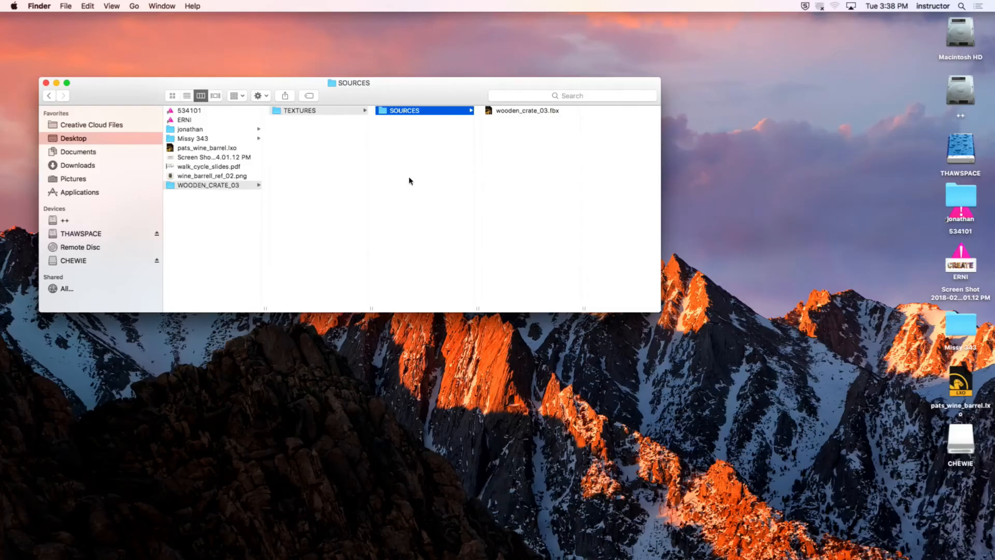
left_click_drag(115, 95, 160, 100)
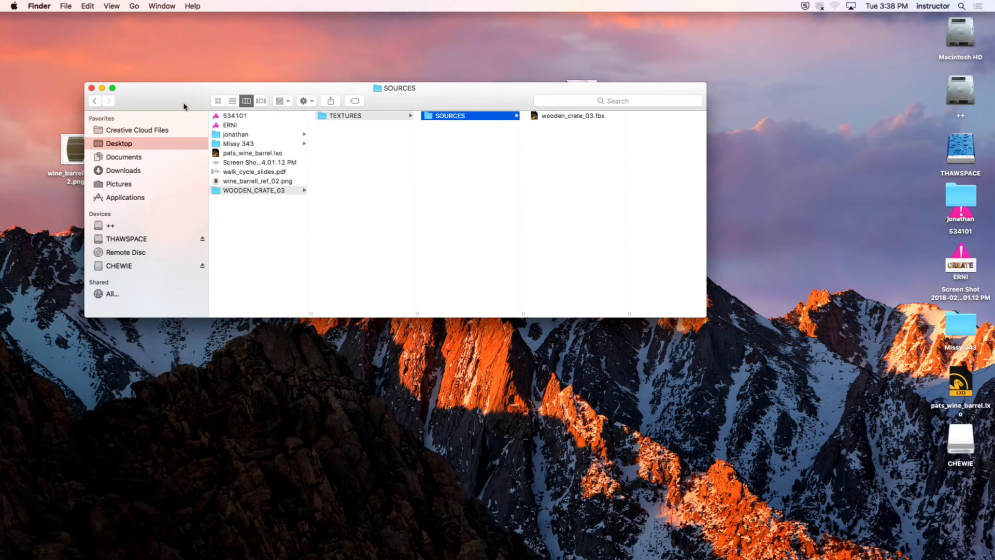
left_click(92, 88)
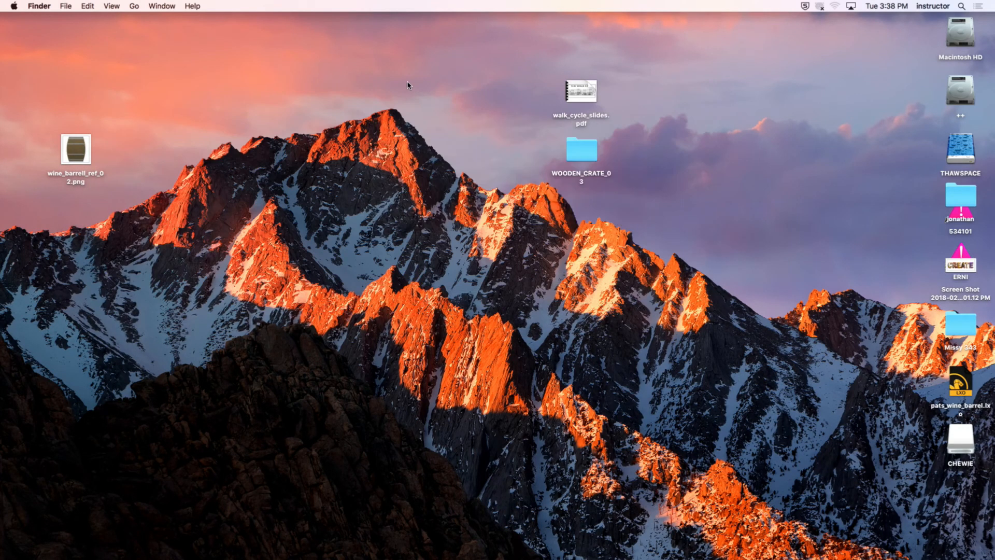
Step: Launch Substance Painter 2 and open its version information
mouse_move(629, 555)
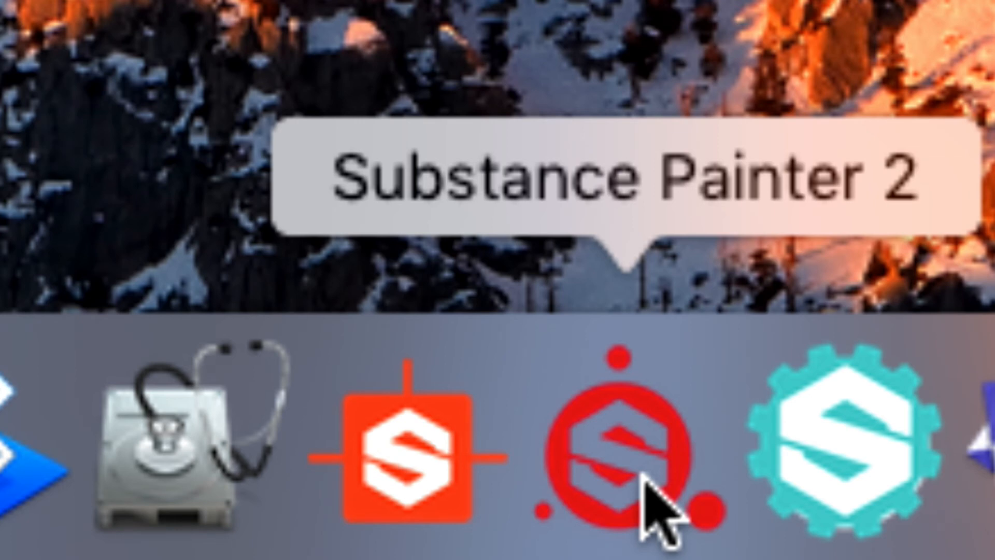
left_click(642, 479)
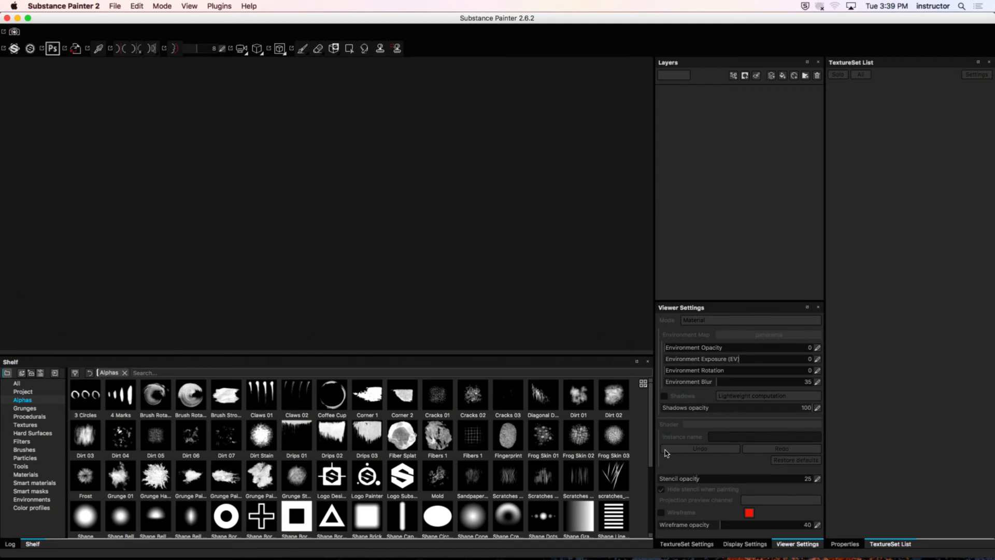
left_click(90, 6)
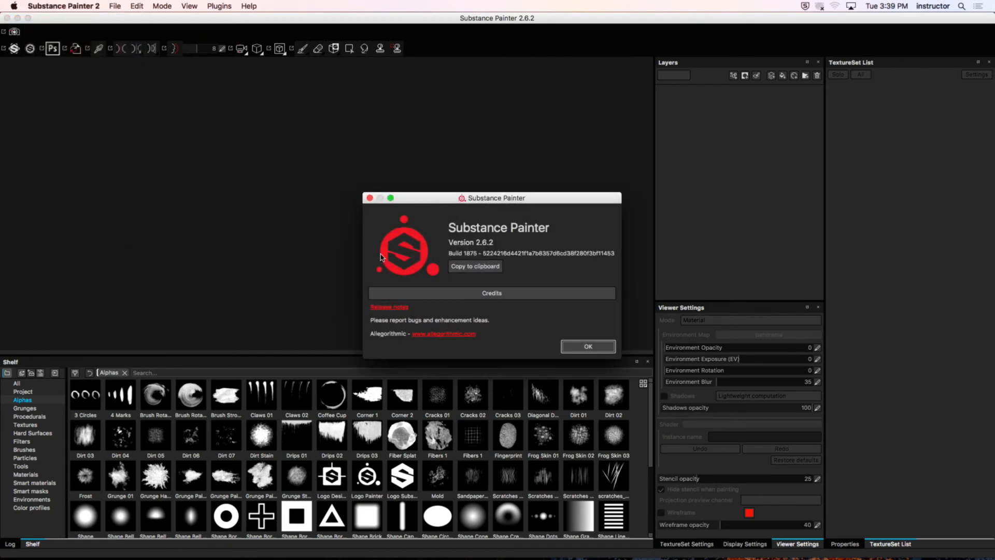
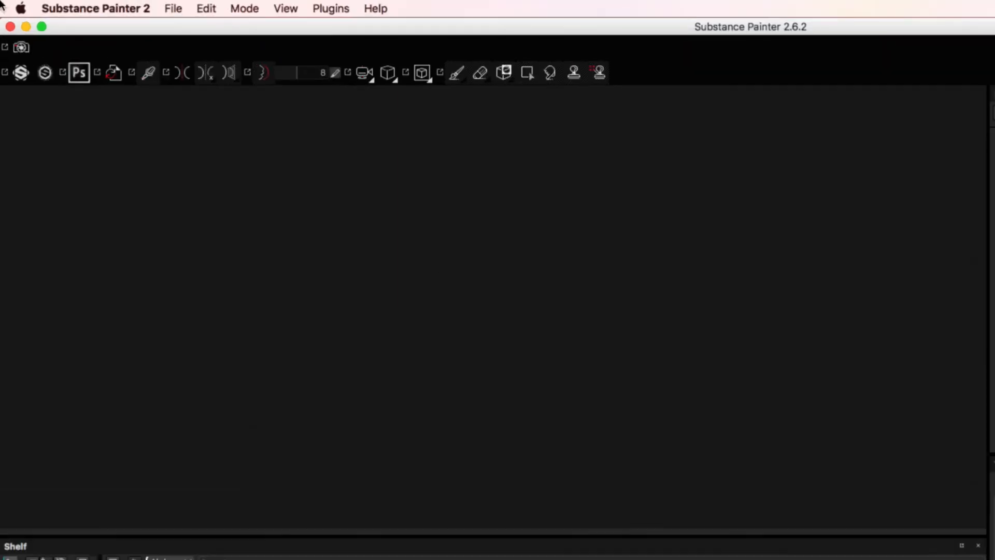
Step: Start a new project using the PBR - Metallic Roughness (allegorithmic) template
left_click(179, 8)
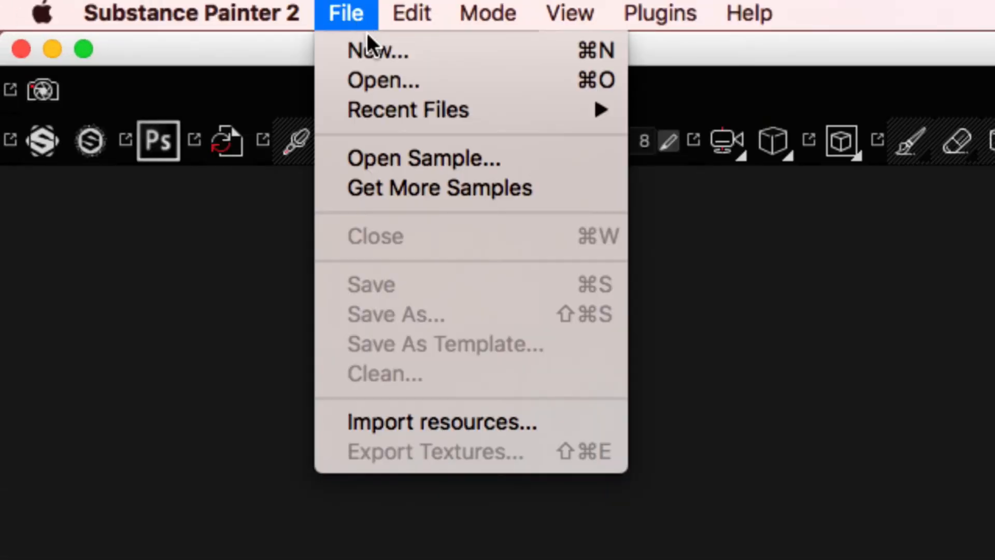
left_click(477, 53)
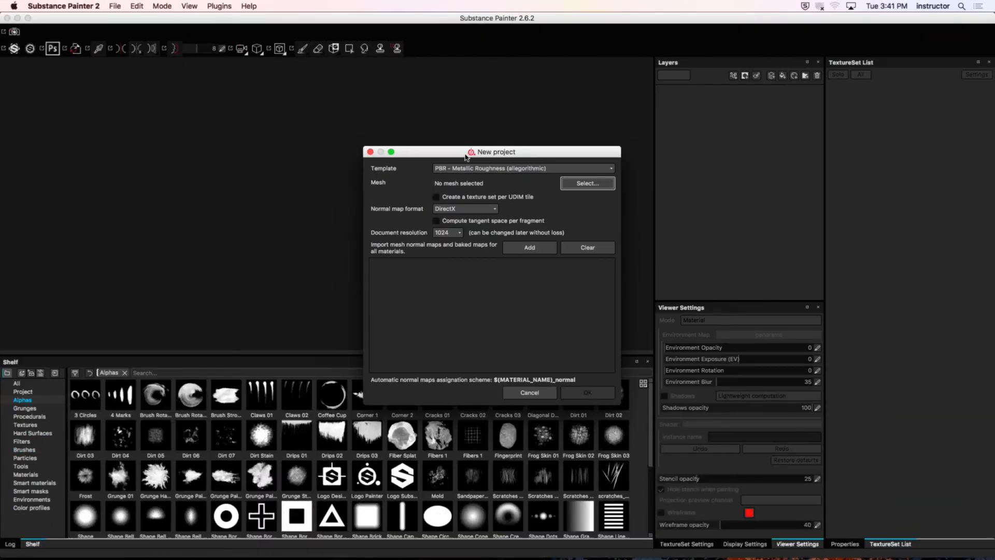
left_click_drag(639, 209, 541, 148)
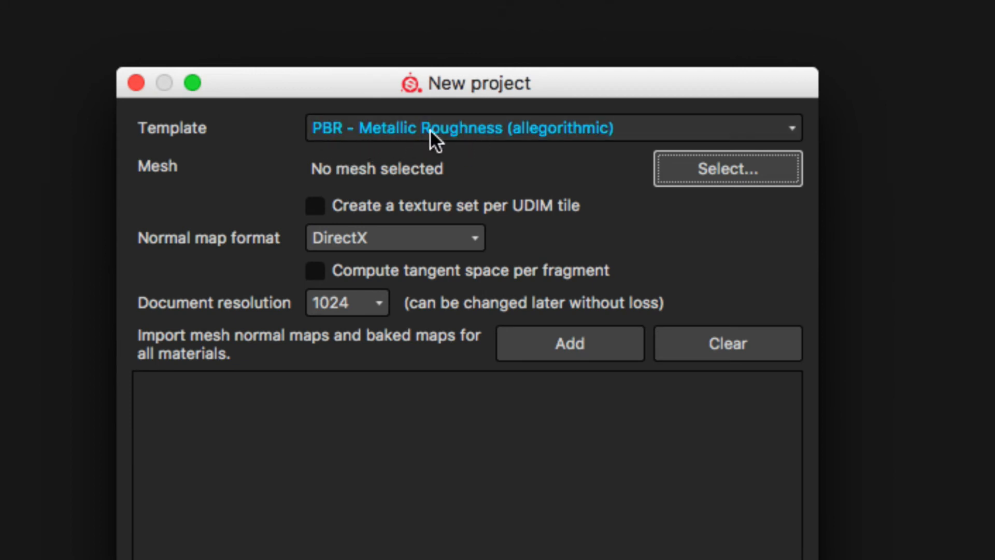
left_click(468, 129)
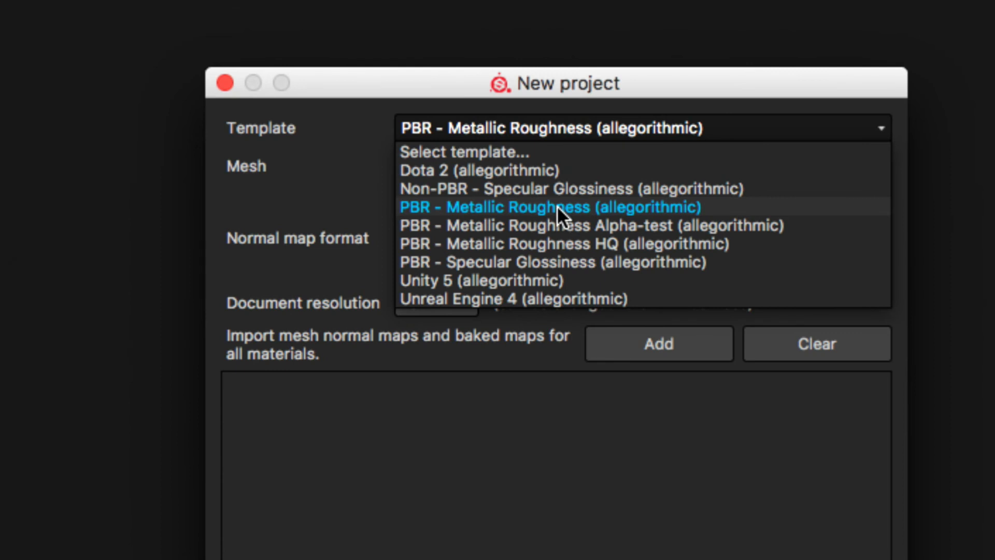
left_click(311, 184)
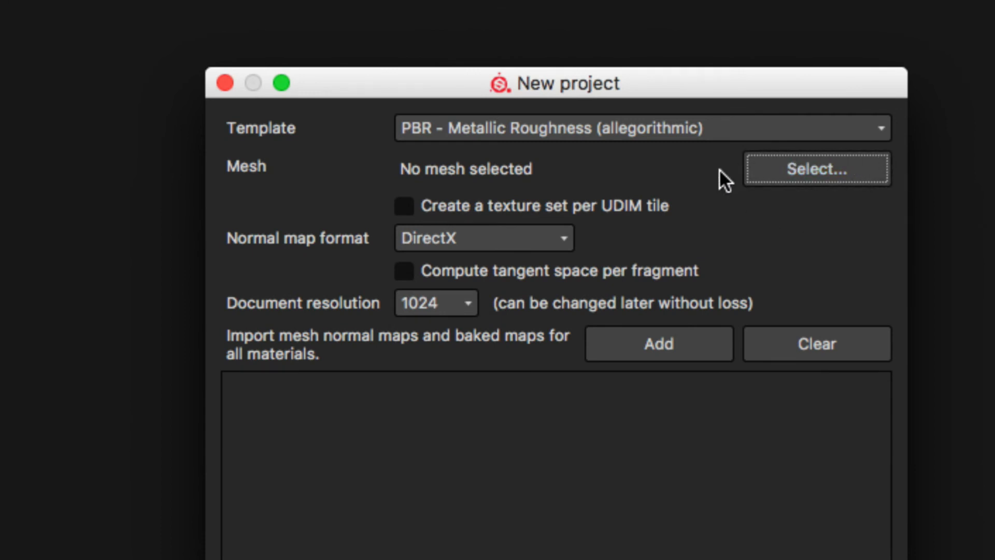
Step: Choose wooden_crate_03.fbx from the SOURCES folder inside WOODEN_CRATE_03/TEXTURES as the project's mesh
left_click(800, 170)
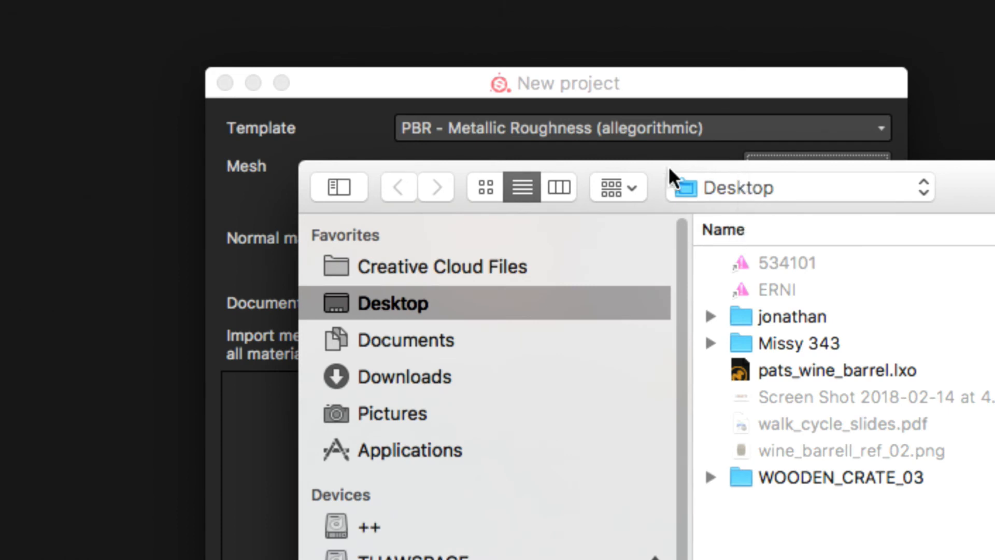
double_click(848, 477)
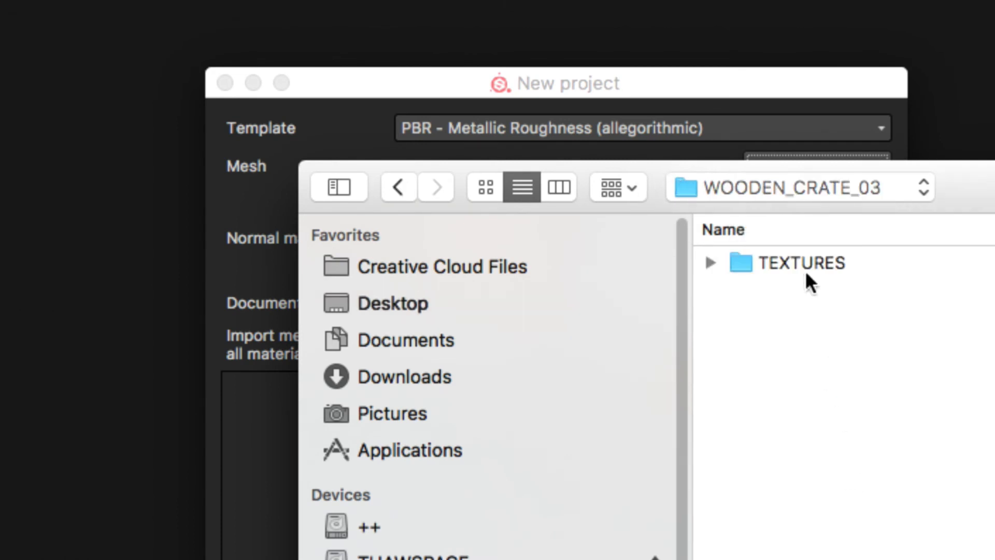
double_click(746, 262)
double_click(774, 264)
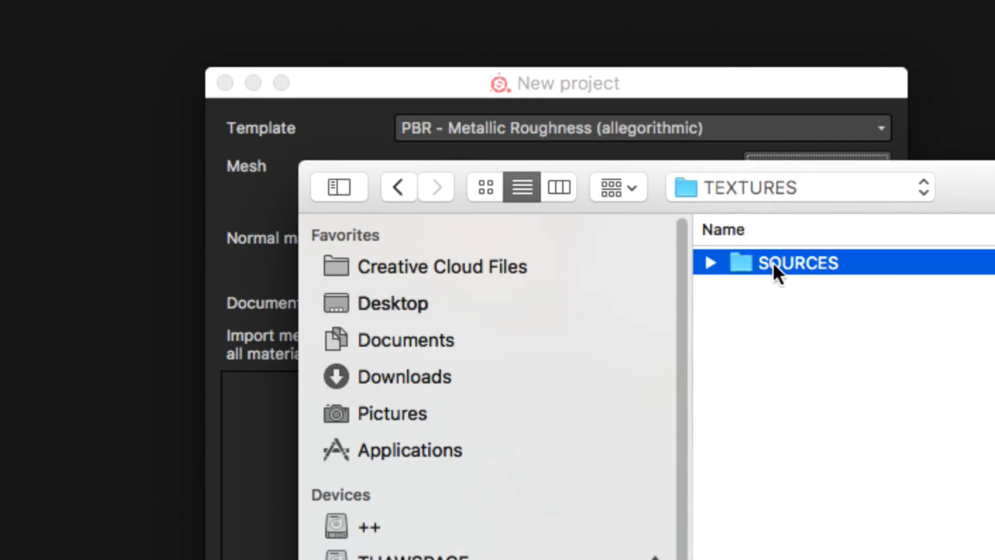
double_click(802, 262)
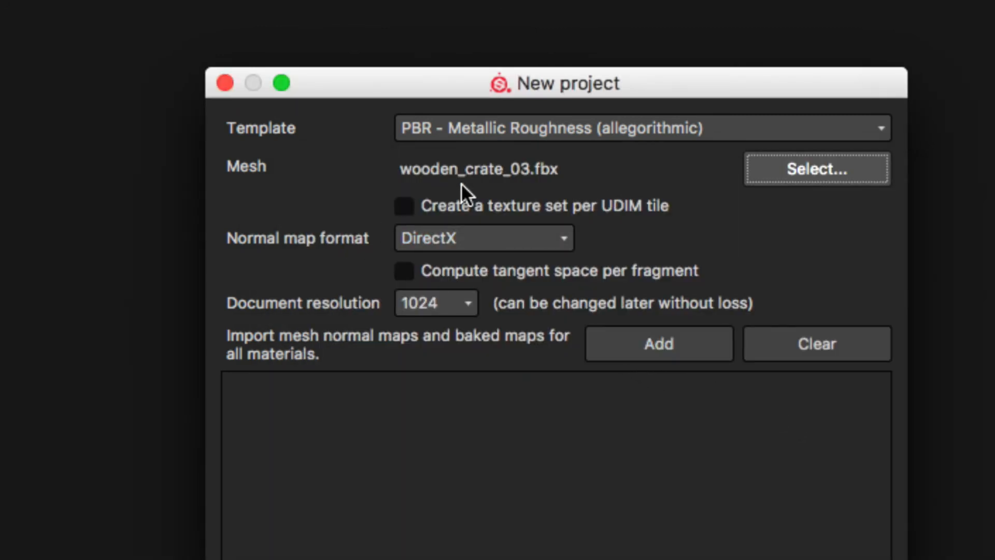
Step: Set the normal map format to OpenGL, keep the document resolution at 1024, and create the project
left_click(568, 267)
left_click(530, 241)
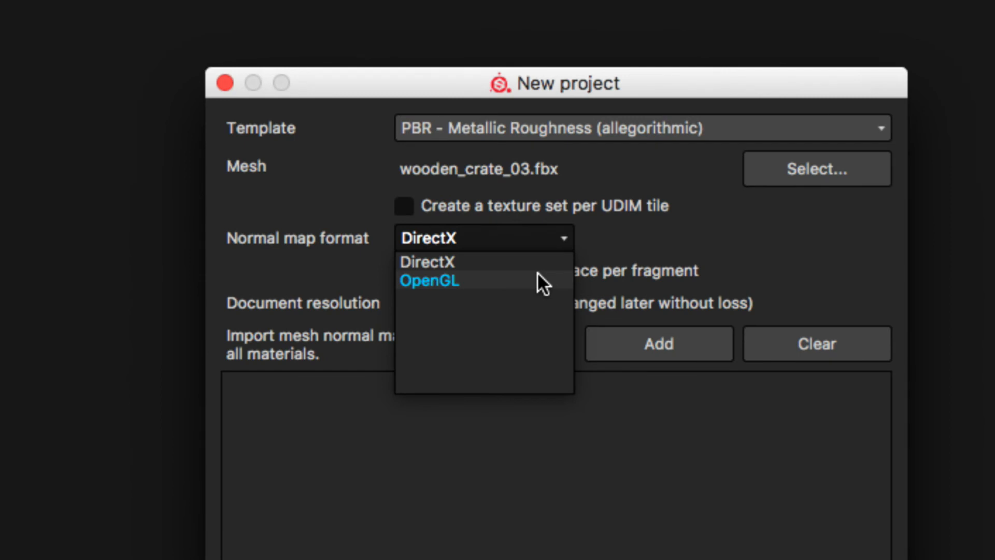
left_click(501, 280)
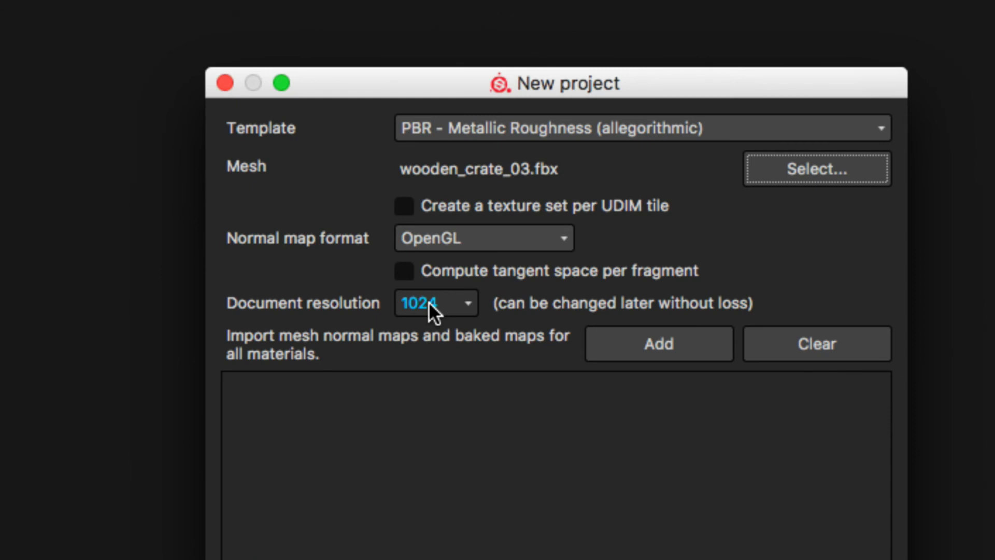
left_click(428, 302)
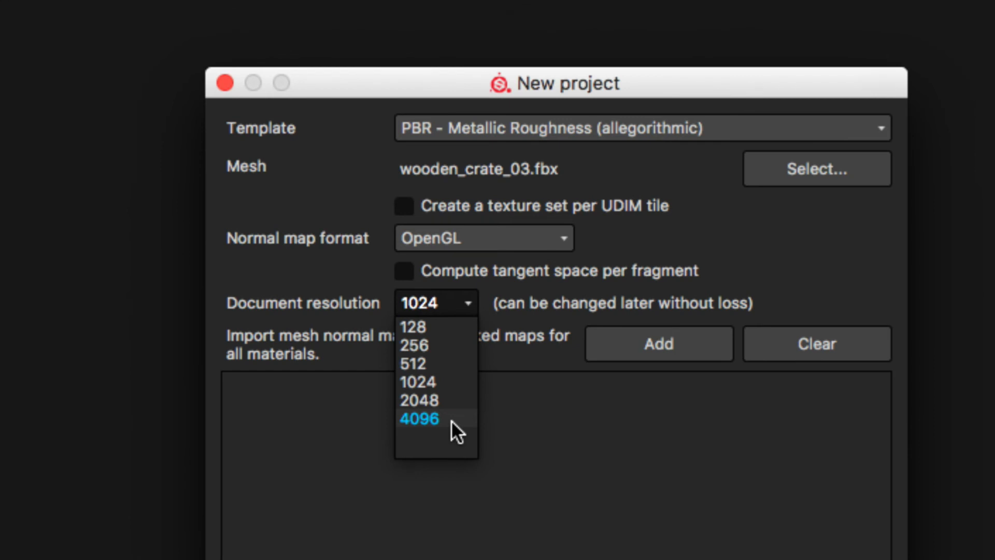
left_click(449, 382)
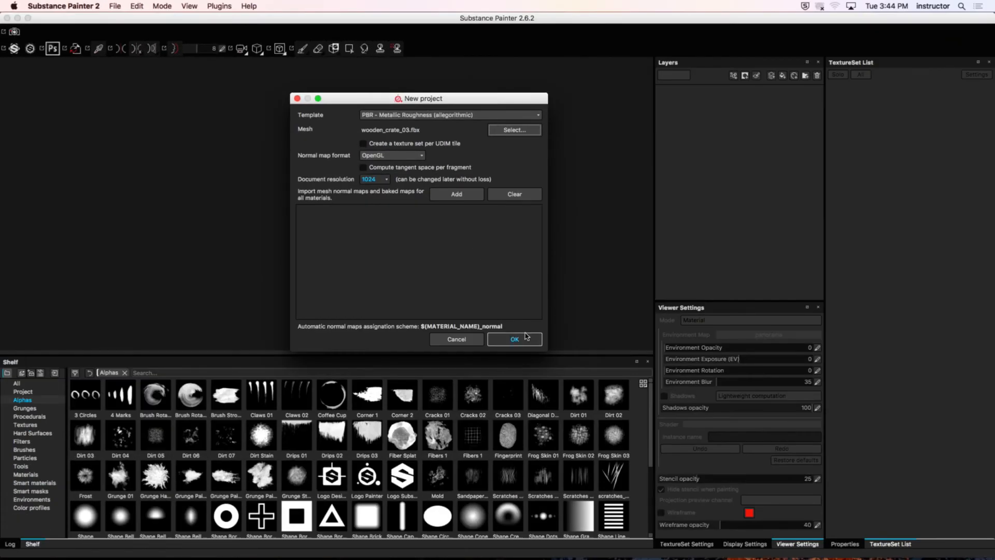
left_click(528, 342)
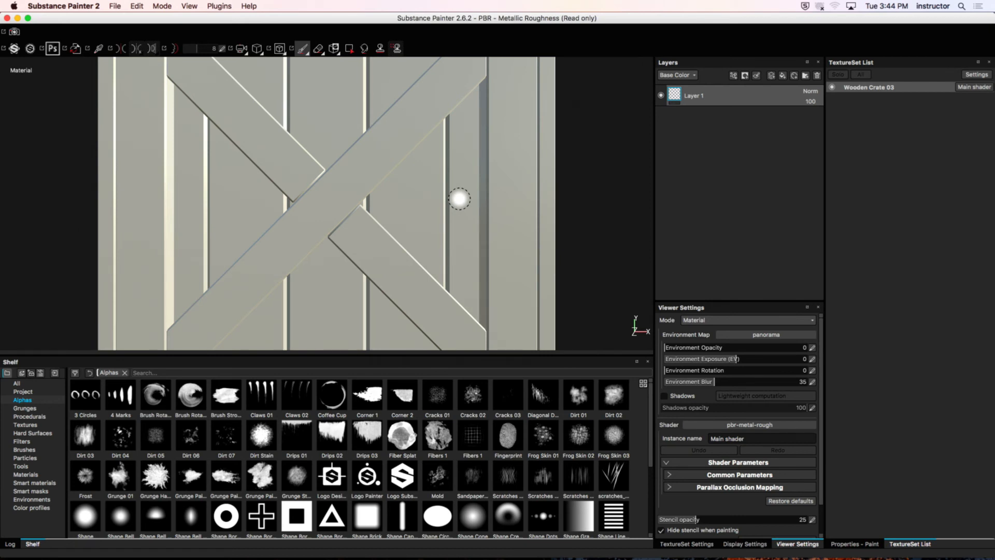
Step: Examine the whole crate and its UV layout by switching among the split 3D/2D, 3D-only and 2D-only views
left_click_drag(510, 158, 374, 188, "alt")
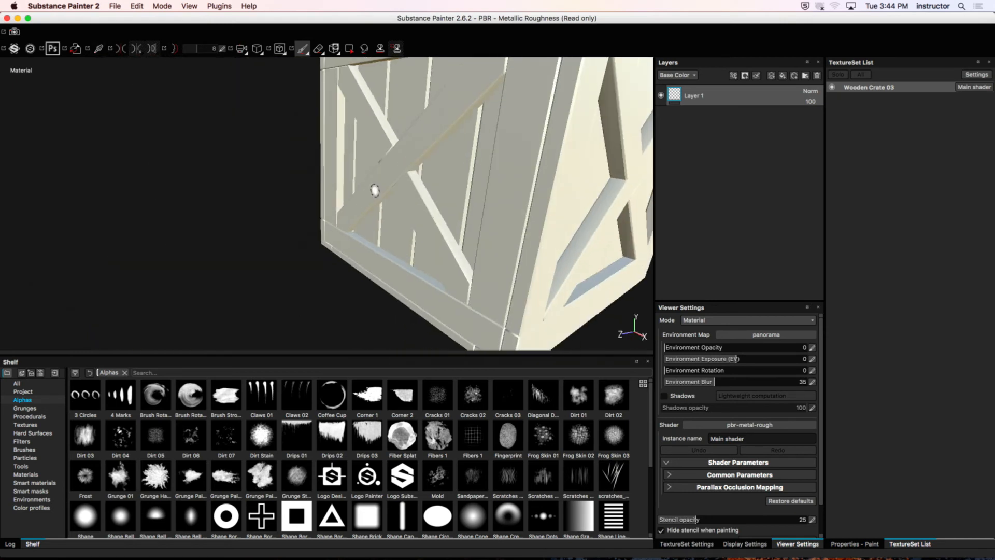
right_click_drag(503, 187, 440, 187, "alt")
left_click_drag(491, 164, 412, 154, "alt")
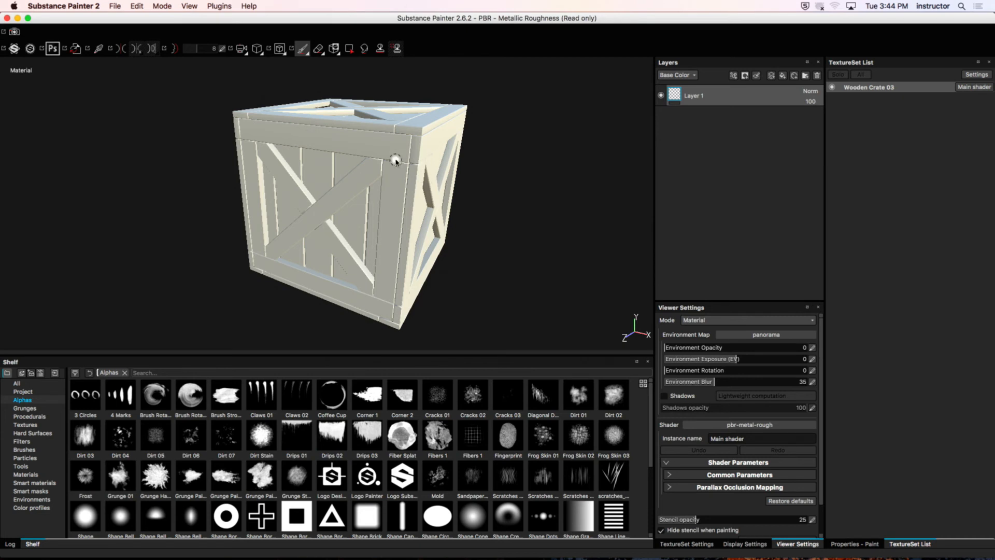
key("F3")
key("F1")
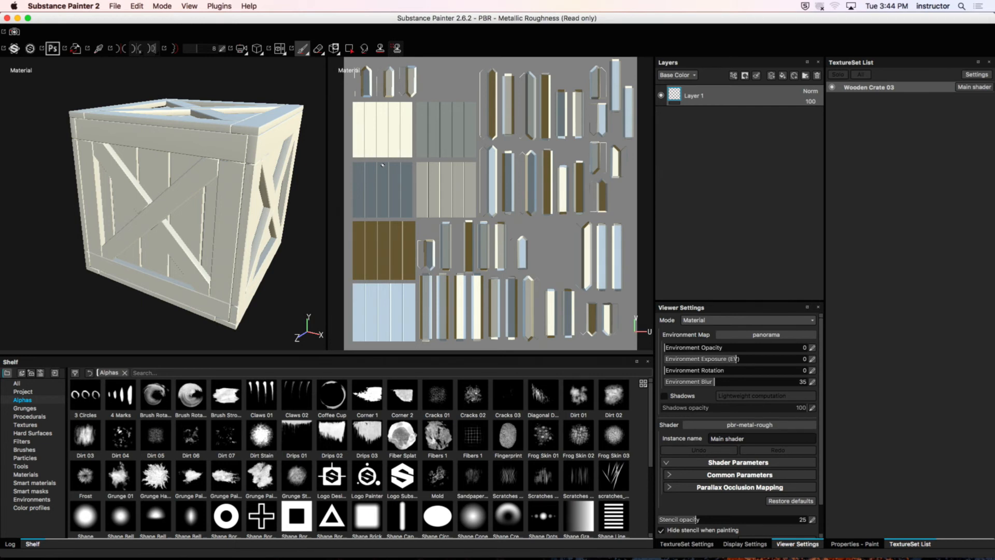
key("F2")
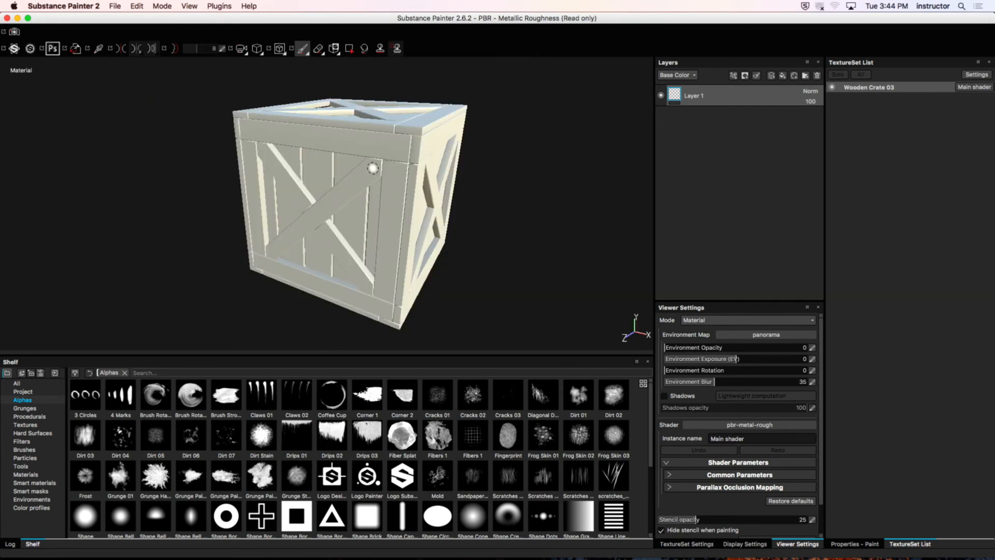
key("F3")
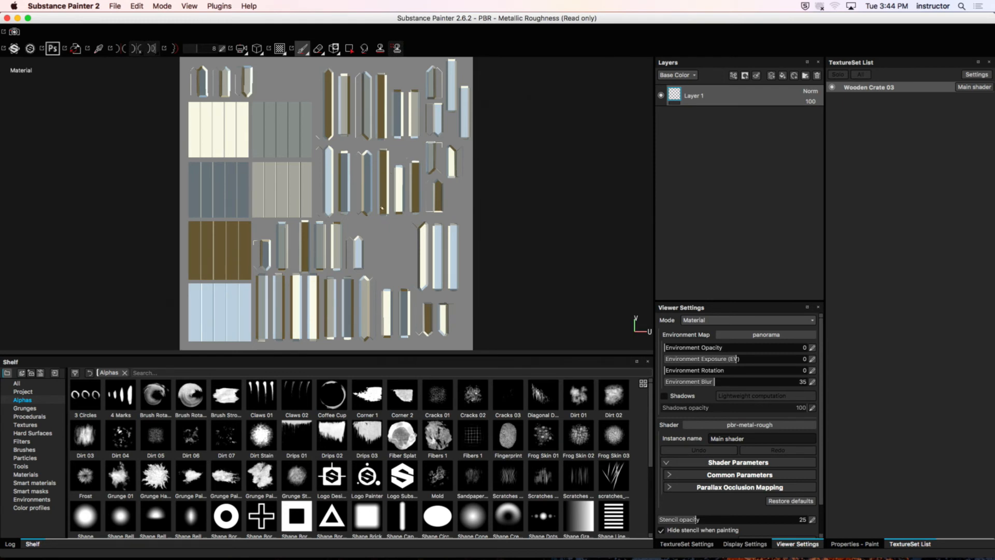
key("F1")
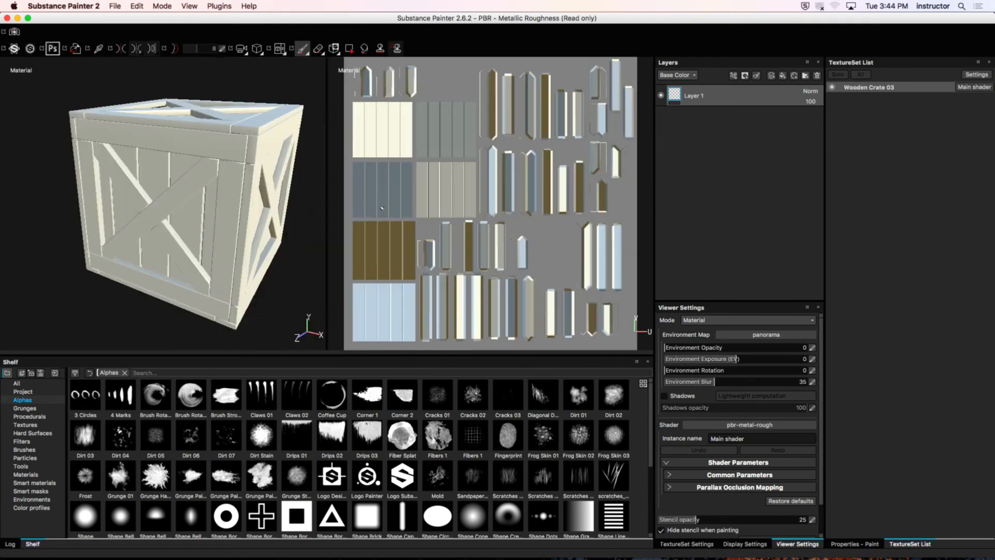
key("F2")
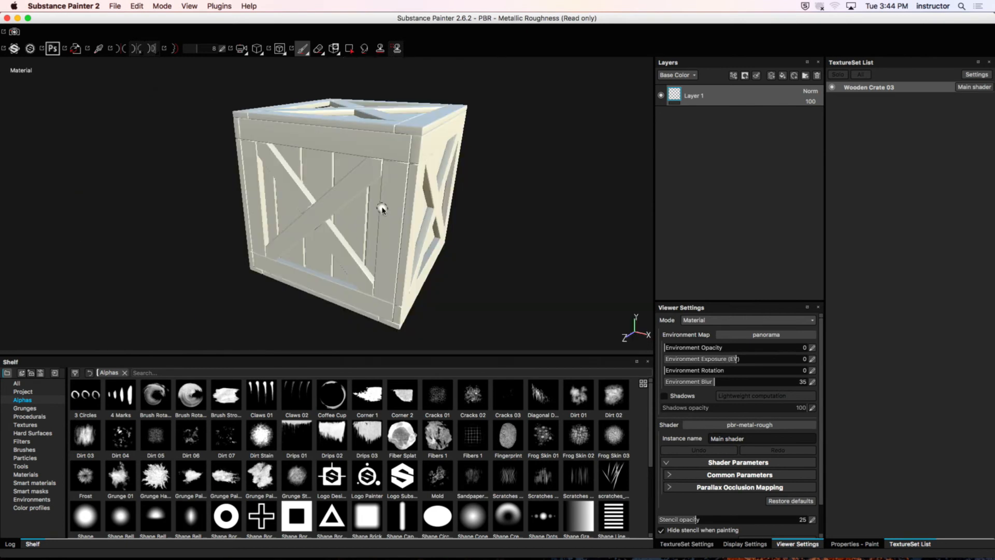
key("F3")
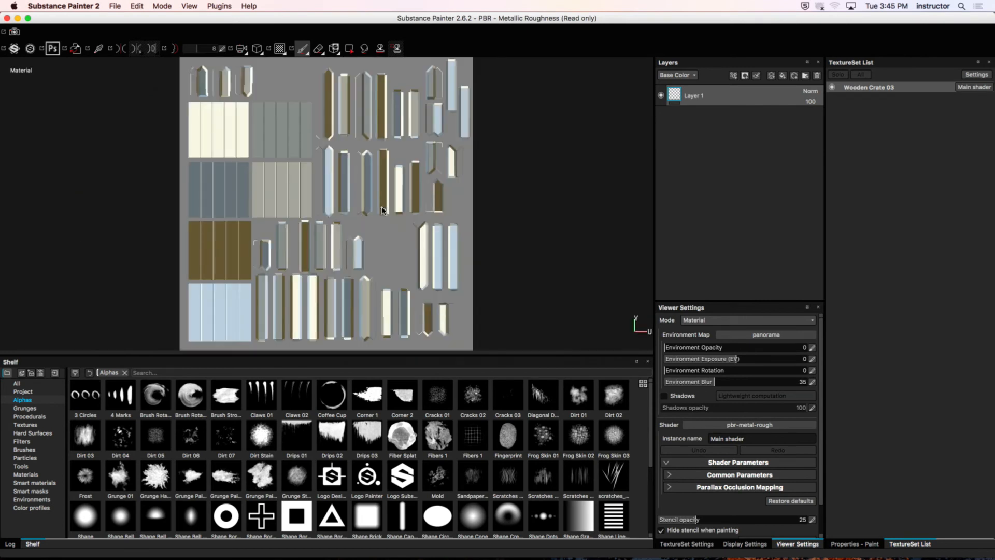
key("F1")
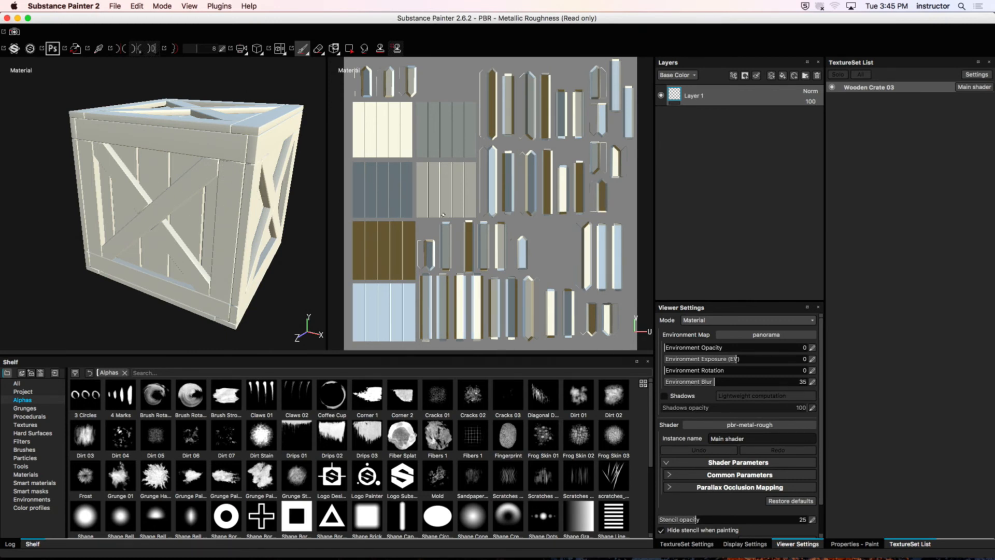
key("F2")
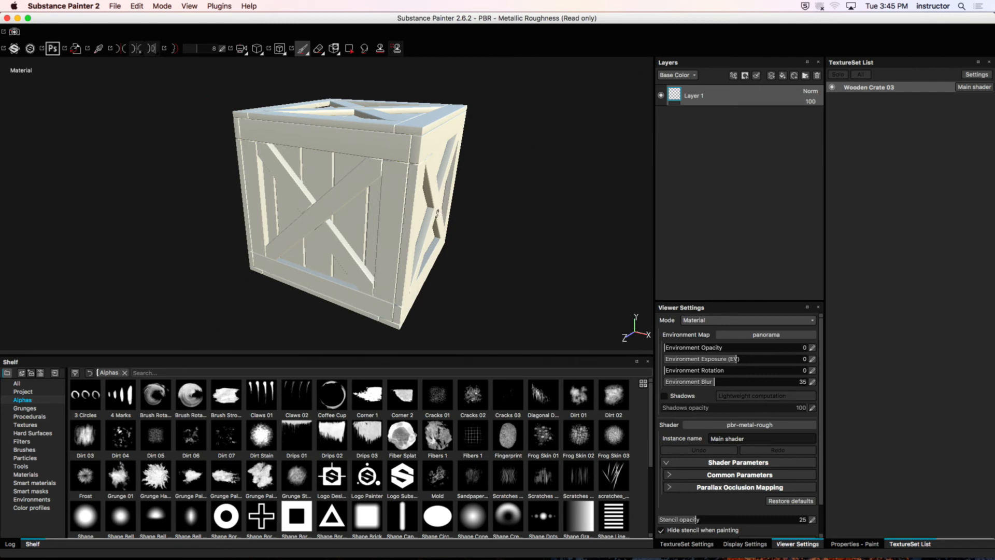
key("F3")
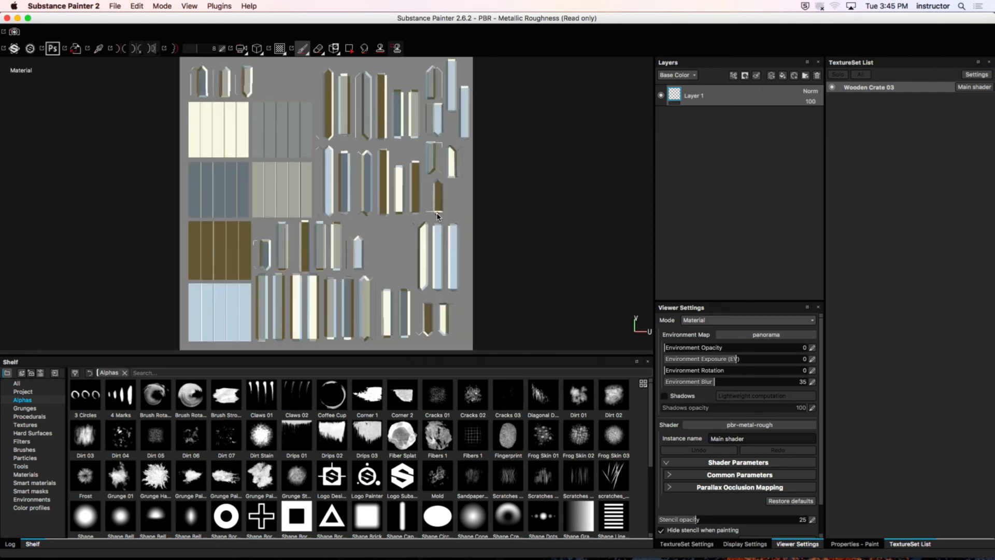
key("F2")
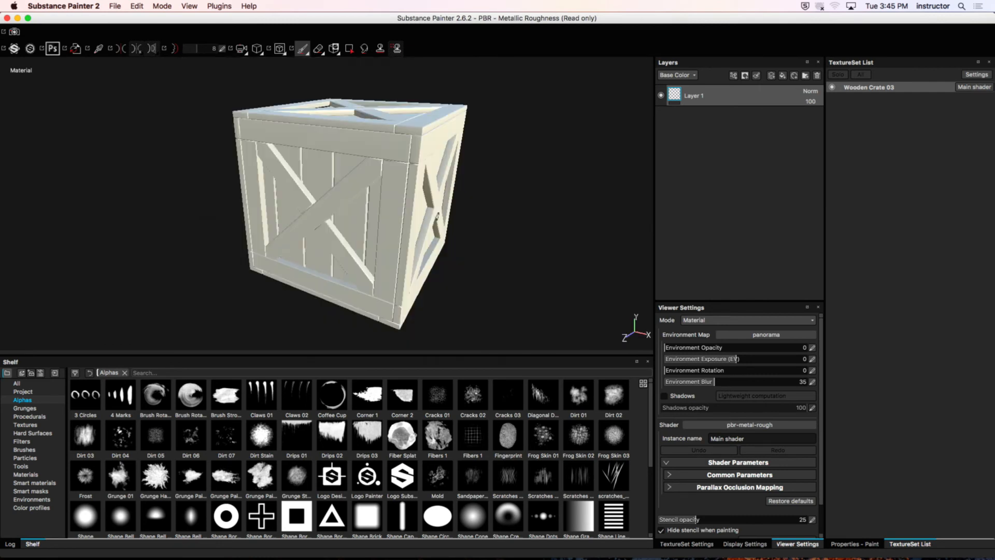
Step: Orbit around the crate in the 3D view to examine its sides and top
mouse_move(436, 216)
left_mouse_down("alt")
mouse_move(402, 184)
mouse_move(354, 180)
mouse_move(507, 228)
mouse_move(373, 191)
mouse_move(466, 187)
mouse_move(437, 183)
mouse_move(337, 185)
mouse_move(296, 207)
mouse_move(404, 129)
mouse_move(484, 184)
mouse_move(433, 273)
mouse_move(427, 228)
left_mouse_up("alt")
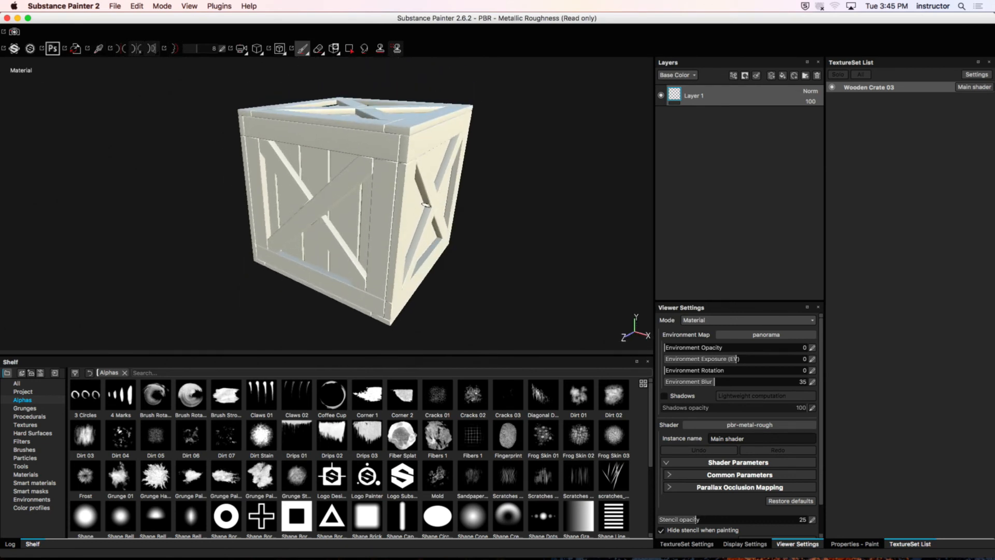
mouse_move(425, 204)
left_mouse_down("alt")
mouse_move(340, 193)
mouse_move(453, 231)
mouse_move(473, 147)
mouse_move(298, 244)
mouse_move(418, 253)
mouse_move(478, 179)
mouse_move(399, 259)
mouse_move(490, 166)
mouse_move(417, 190)
mouse_move(329, 173)
mouse_move(437, 215)
mouse_move(381, 178)
mouse_move(433, 206)
left_mouse_up("alt")
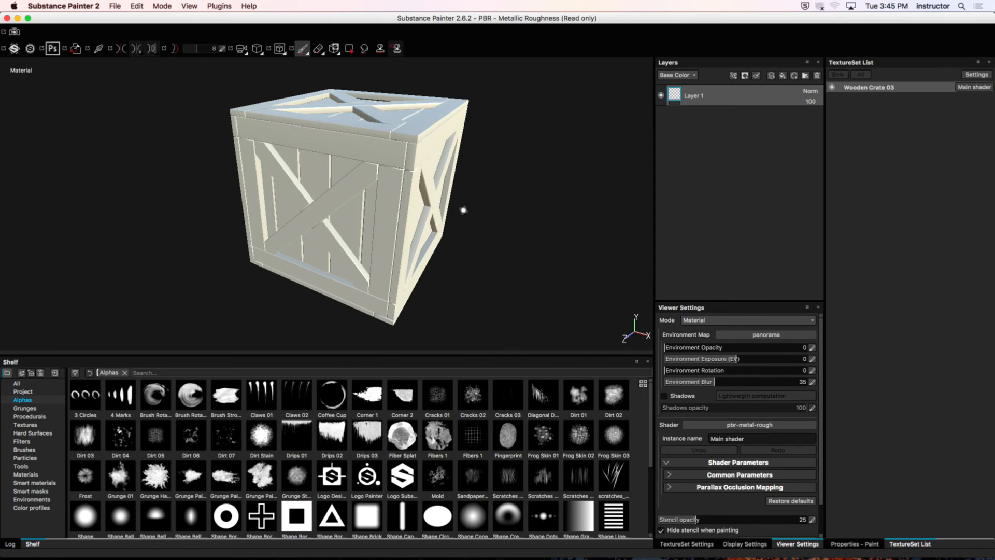
mouse_move(485, 199)
left_mouse_down("alt")
mouse_move(346, 195)
mouse_move(526, 200)
mouse_move(551, 213)
mouse_move(409, 231)
mouse_move(485, 198)
mouse_move(500, 264)
mouse_move(534, 195)
mouse_move(451, 202)
mouse_move(528, 220)
mouse_move(487, 224)
mouse_move(460, 262)
mouse_move(383, 193)
mouse_move(544, 207)
mouse_move(400, 318)
mouse_move(402, 295)
mouse_move(461, 290)
mouse_move(449, 267)
left_mouse_up("alt")
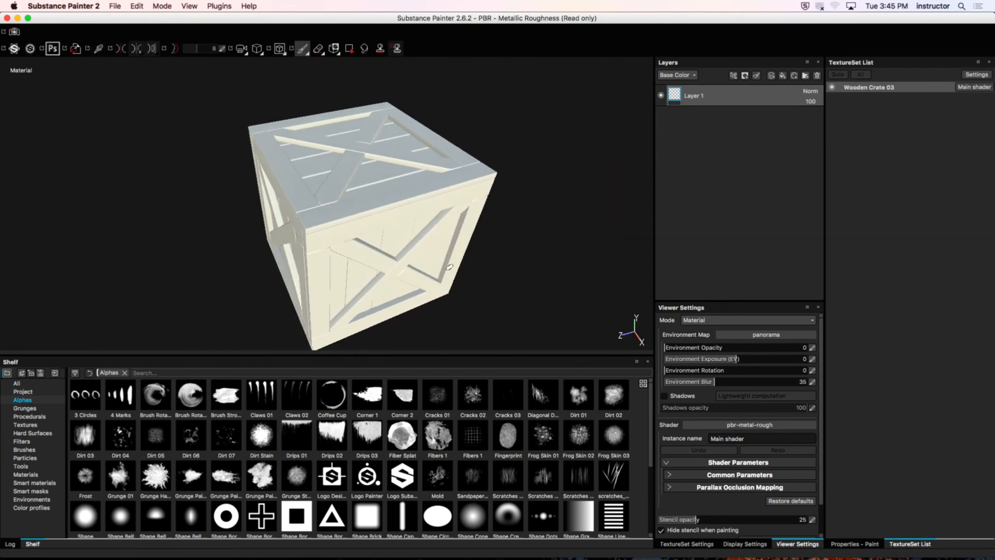
right_click_drag(392, 249, 253, 295, "alt")
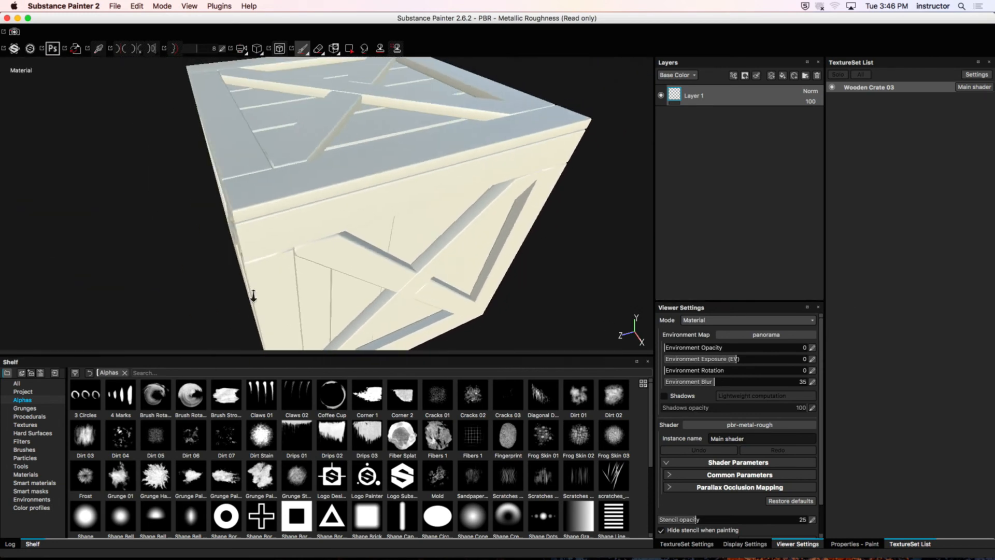
left_click_drag(253, 296, 360, 204, "alt")
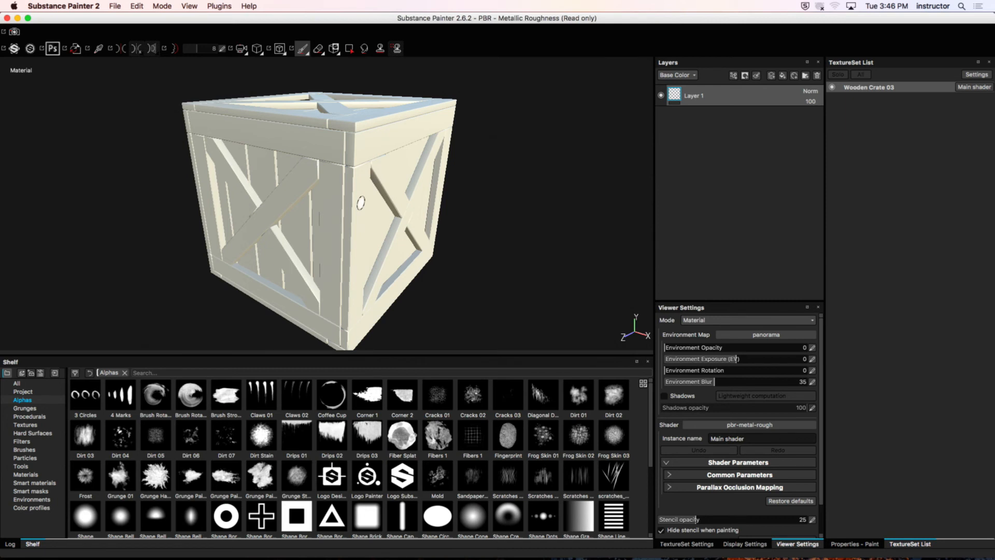
Step: Hide Substance Painter 2, switch to Remote Desktop and check the T103 computer list
left_click(71, 6)
left_click(91, 69)
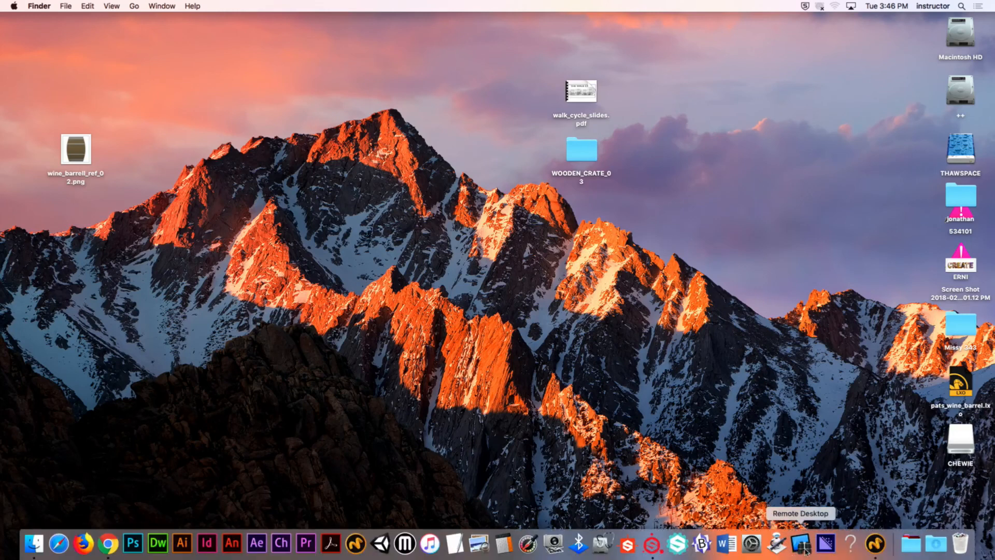
left_click(805, 550)
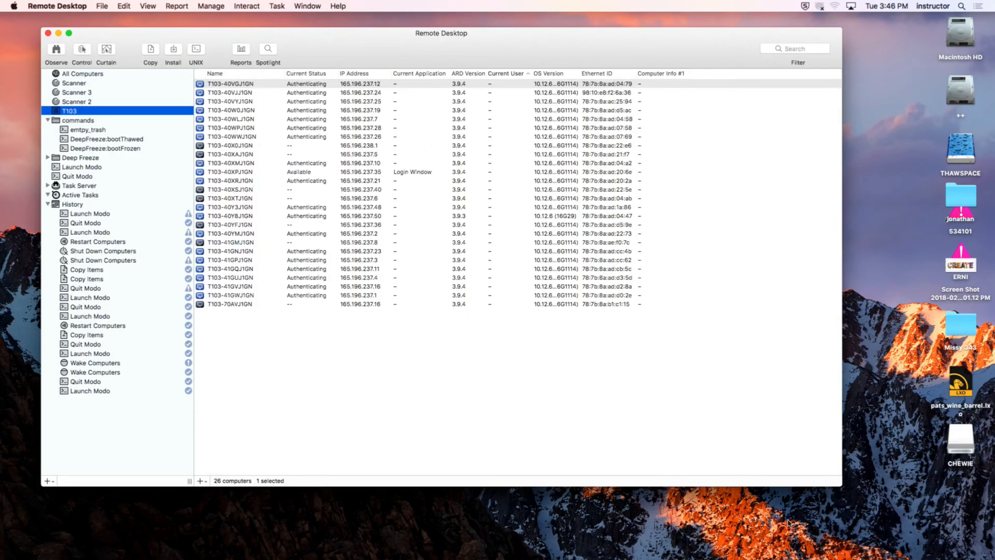
left_click(368, 392)
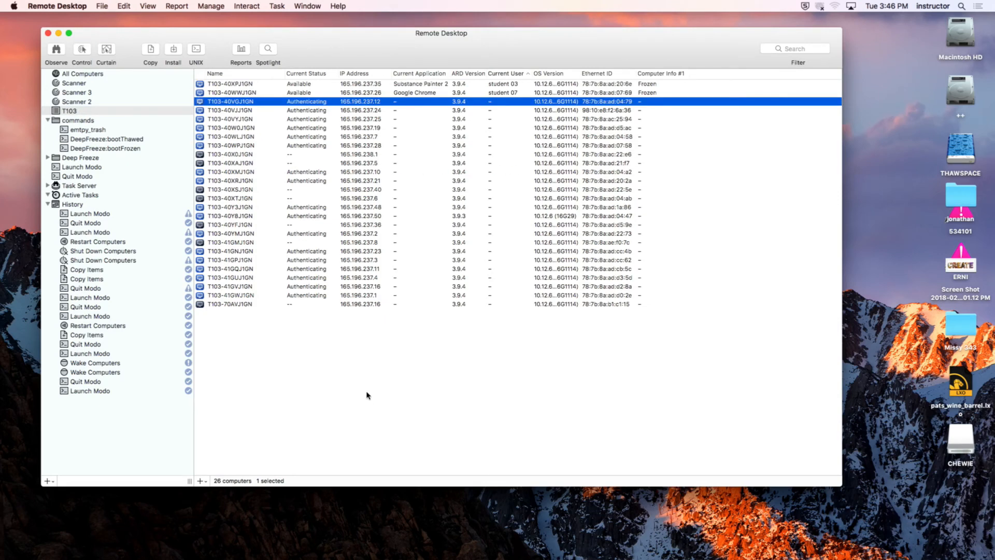
left_click(105, 112)
left_click(106, 113)
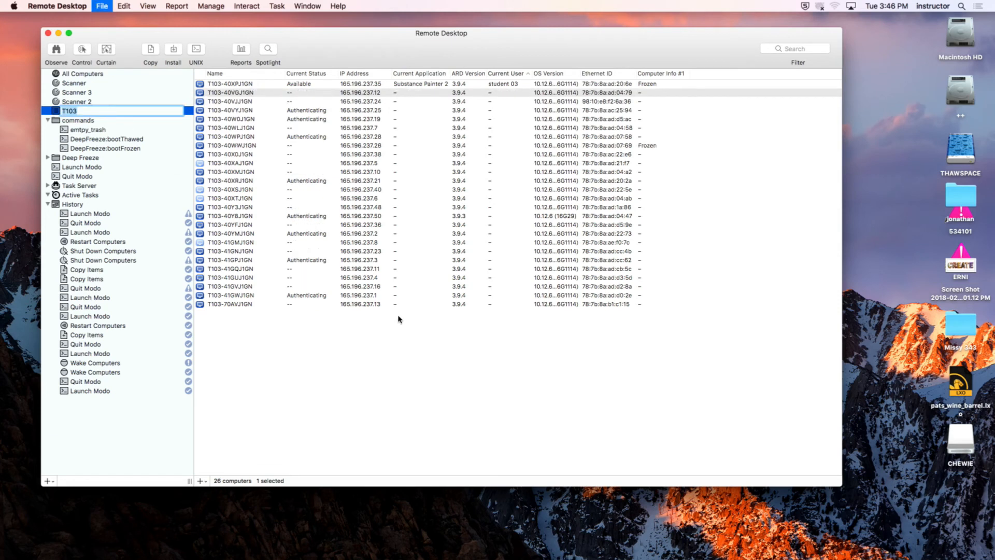
left_click(311, 326)
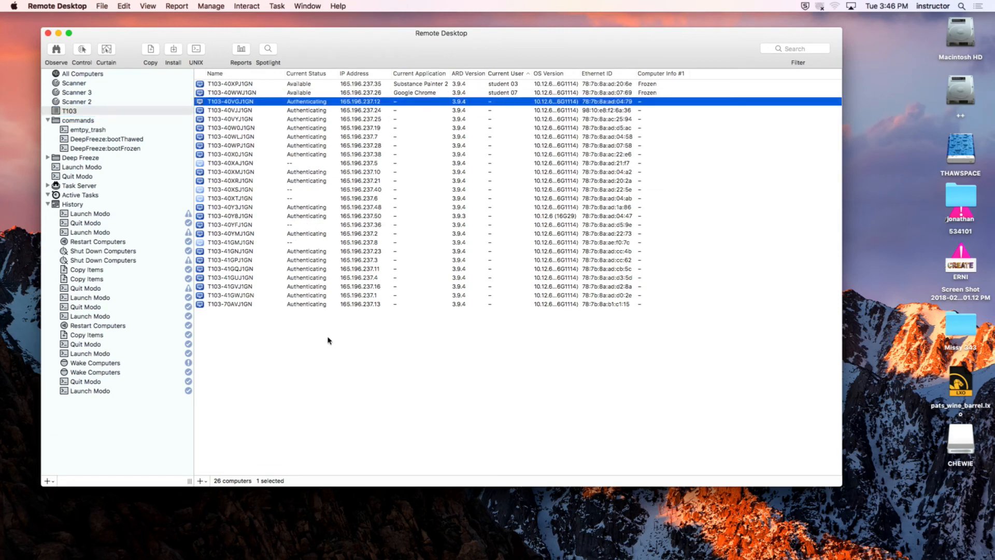
Step: Test the brightness function keys by dimming the display and brightening it again
key("super+r")
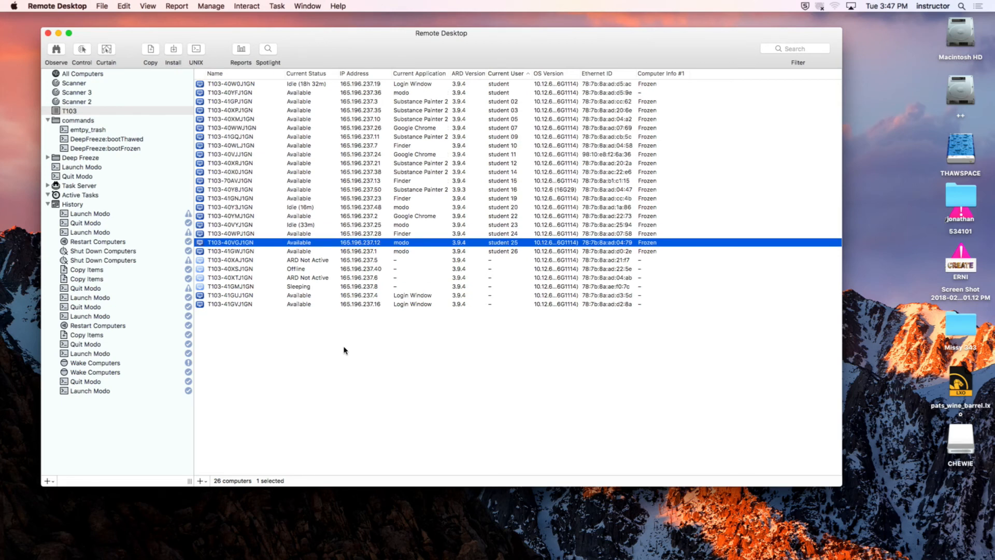
key("F2")
key("F1")
key("F1")
key("F1")
key("F1")
key("F1")
key("F1")
key("F1")
key("F1")
key("F1")
key("F1")
key("F1")
key("F1")
key("F1")
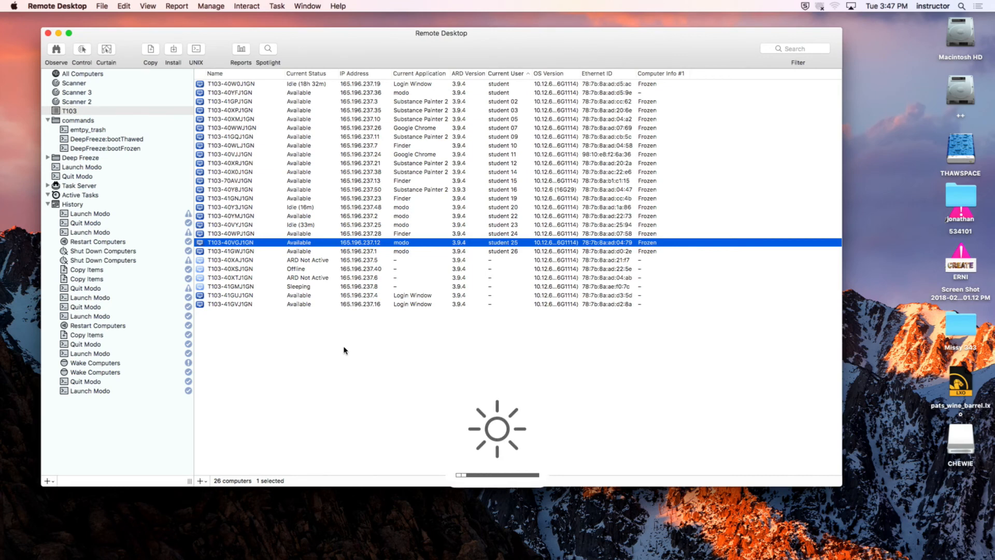
key("F2")
key("F2")
key("F2")
key("F2")
key("F2")
key("F2")
key("F2")
key("F2")
key("F2")
key("F2")
key("F2")
key("F2")
key("F2")
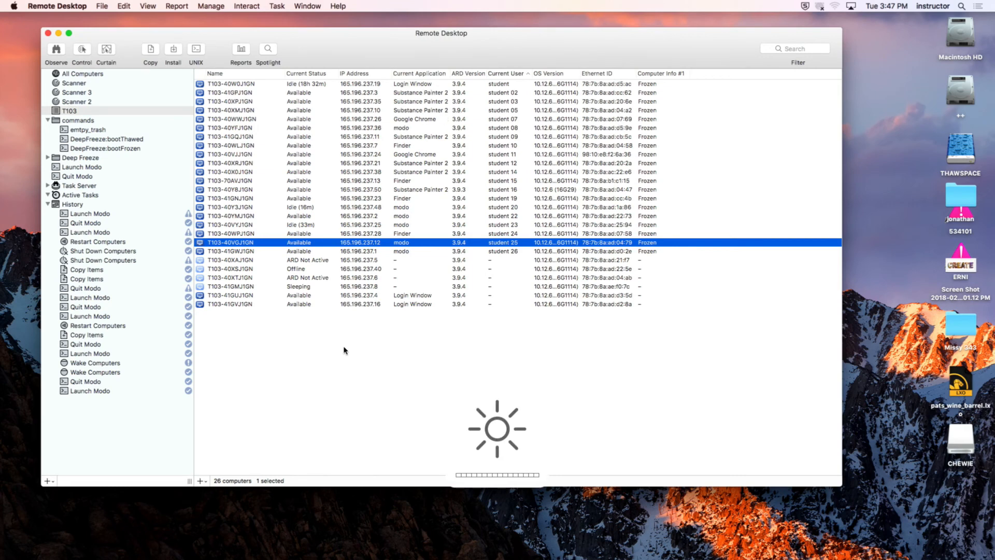
Step: Open the Keyboard system preferences, check the option to use F1, F2, etc. as standard function keys, and close them
left_click(13, 6)
key("Right")
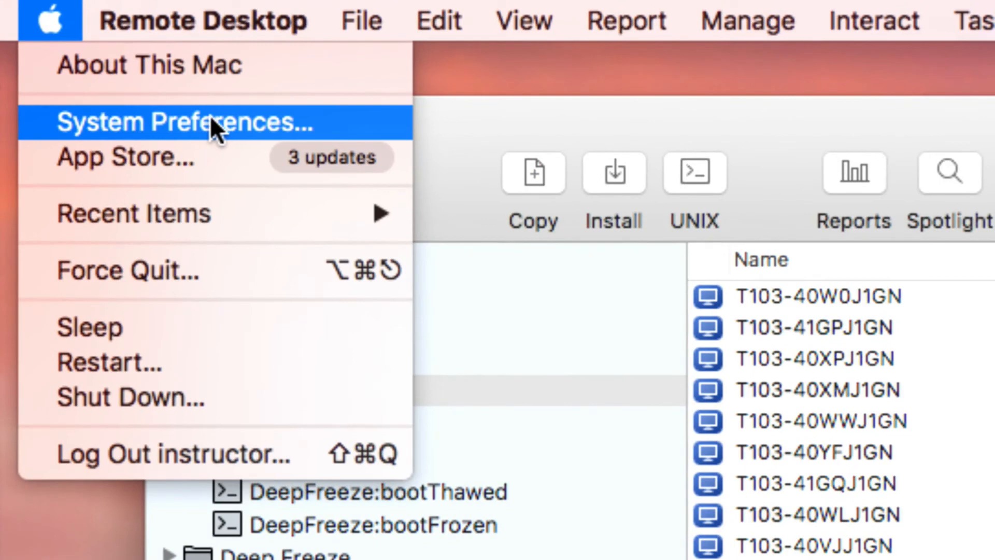
left_click(210, 125)
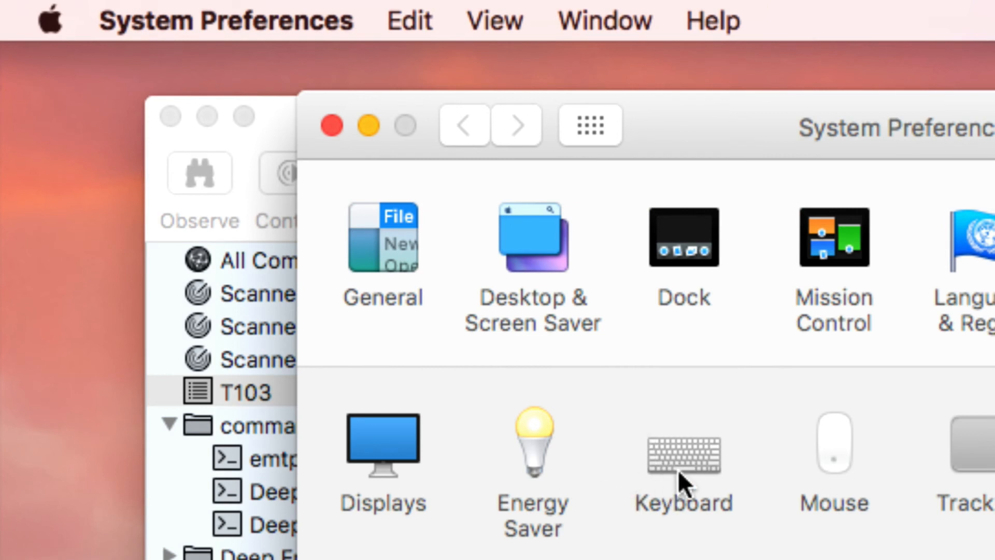
left_click(685, 449)
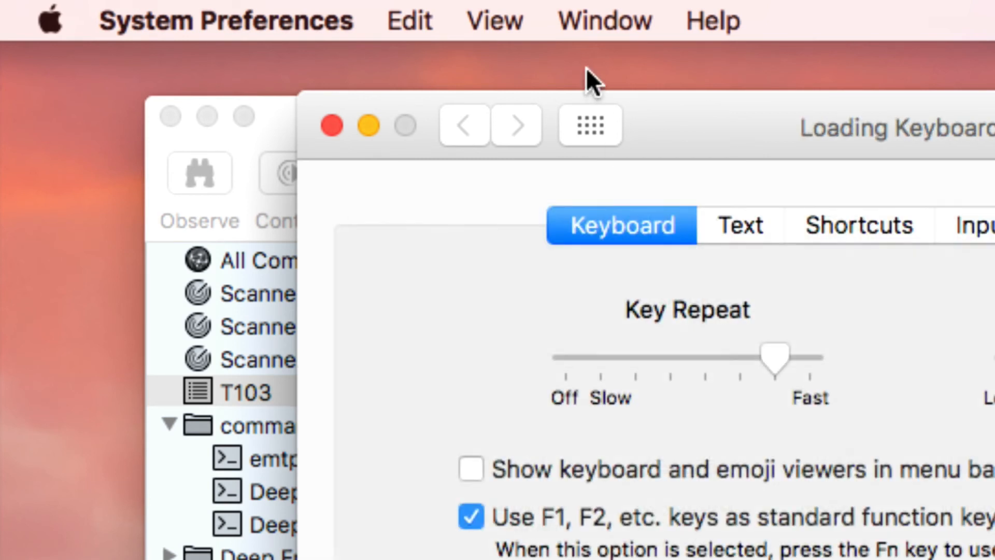
left_click_drag(711, 116, 560, 30)
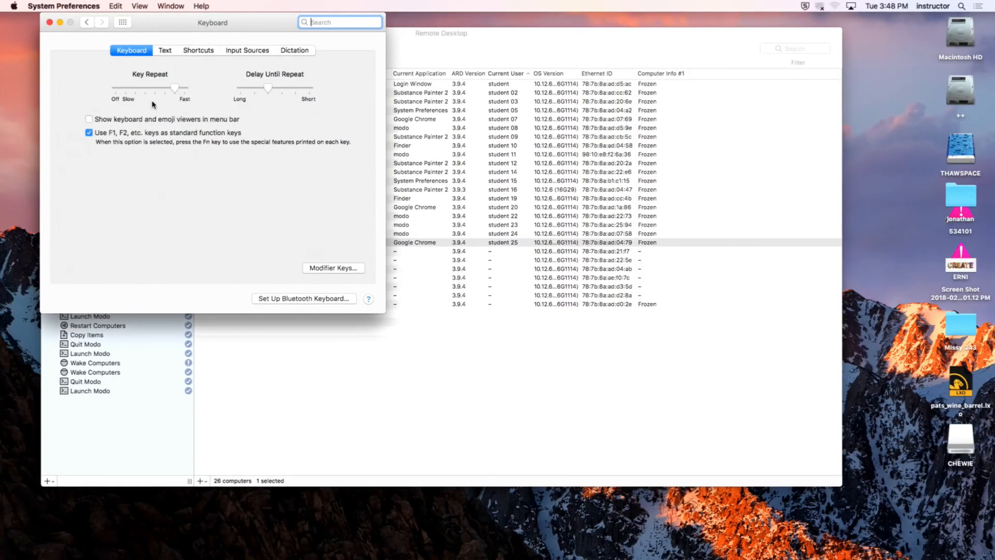
left_click(50, 22)
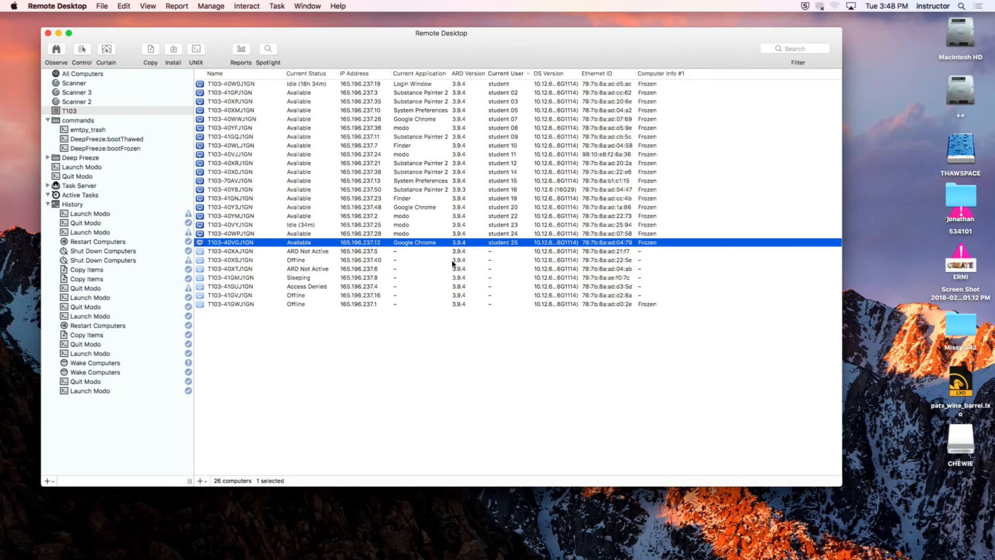
Step: Select the T103 computers of student 02 through student 25, start a Copy Items task for them, and clear the desktop folder from view obstructions
left_click(506, 92, "shift")
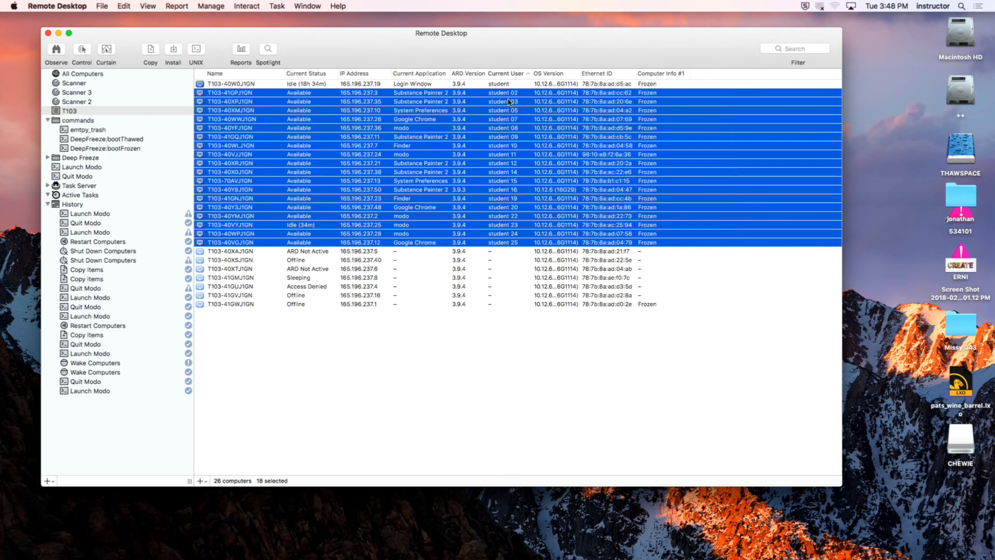
mouse_move(668, 557)
left_click(151, 51)
left_click_drag(239, 15, 780, 243)
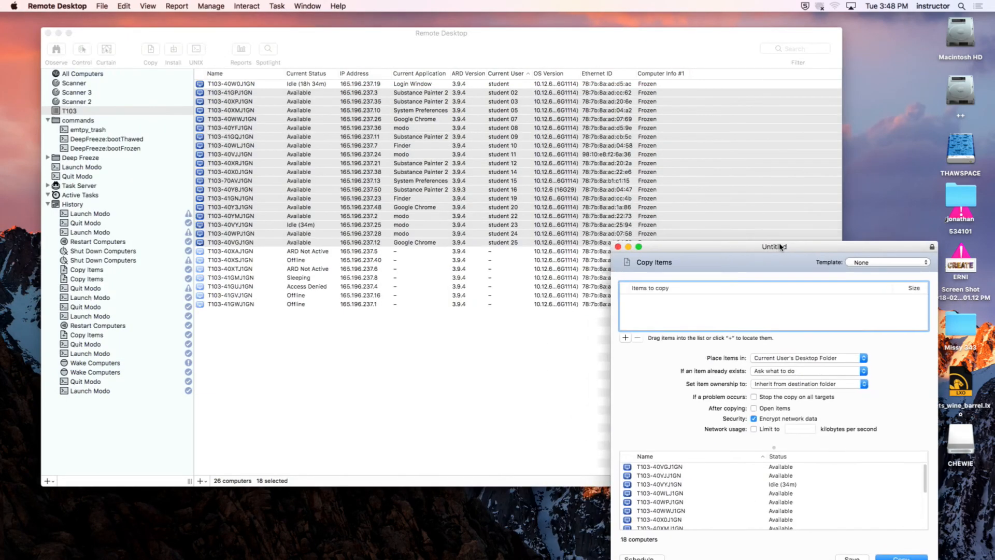
left_click(176, 48)
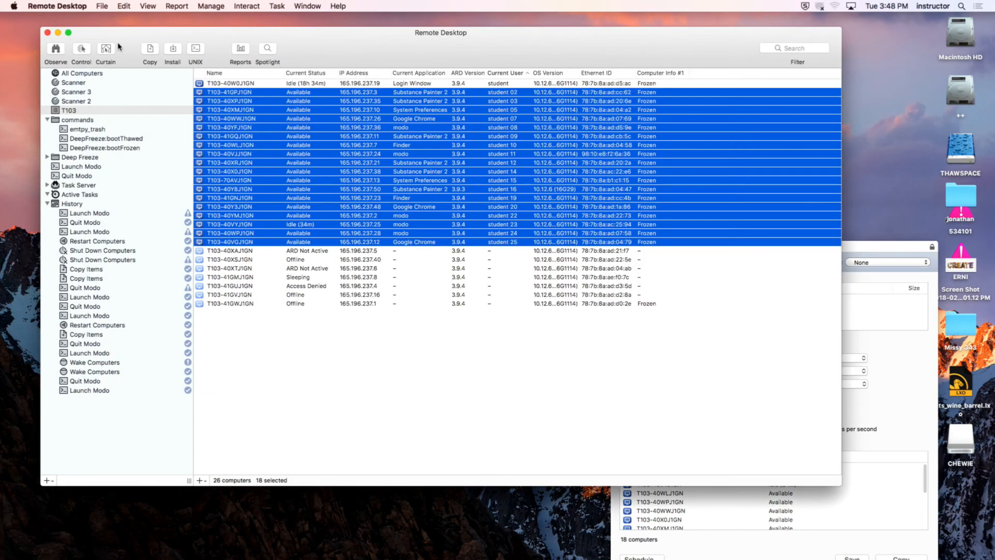
left_click_drag(120, 34, 1, 23)
left_click_drag(605, 30, 339, 31)
Step: Add wooden_crate_03.fbx from the SOURCES folder inside WOODEN_CRATE_03 > TEXTURES to the items to copy
left_click(580, 149)
double_click(580, 150)
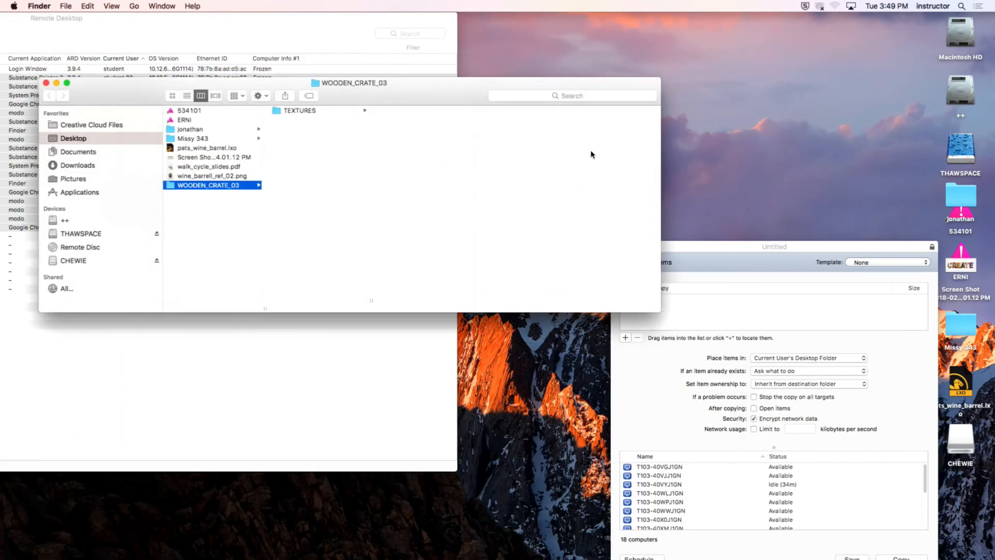
left_click(306, 110)
left_click(407, 111)
left_click_drag(525, 113, 682, 306)
left_click_drag(736, 251, 695, 135)
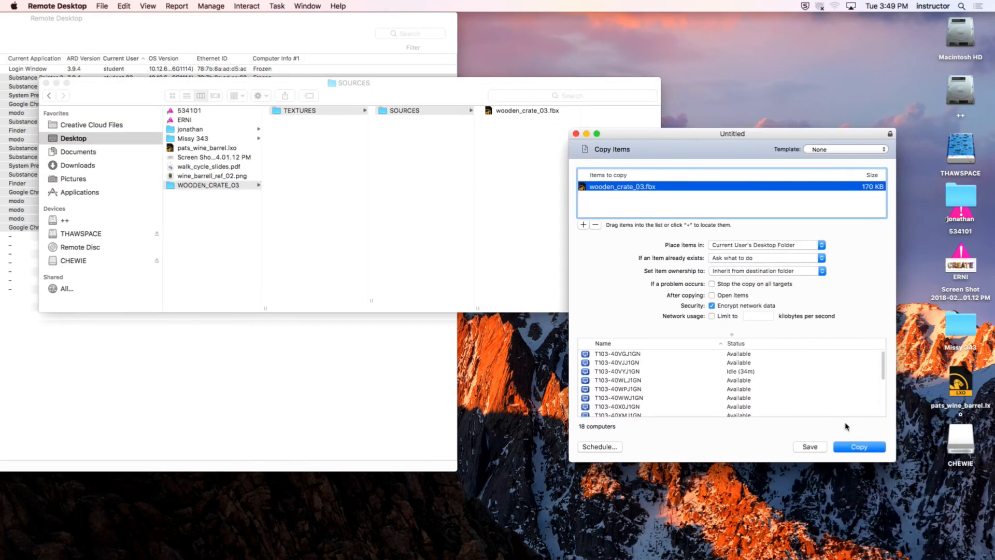
Step: Copy the crate file to each current user's Desktop folder, replacing any duplicate item already on the target computers
left_click(859, 446)
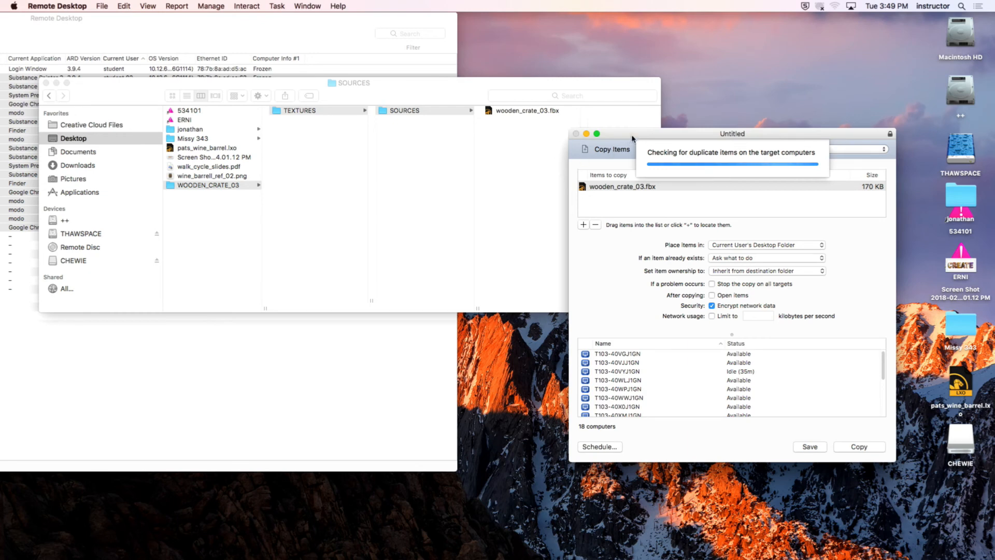
left_click_drag(737, 143, 729, 76)
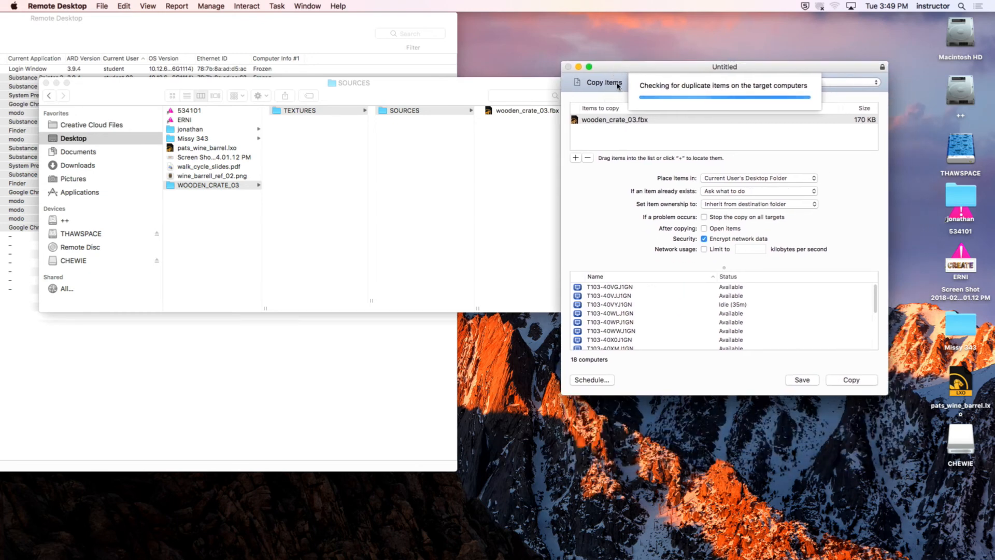
left_click_drag(614, 70, 616, 57)
mouse_move(553, 557)
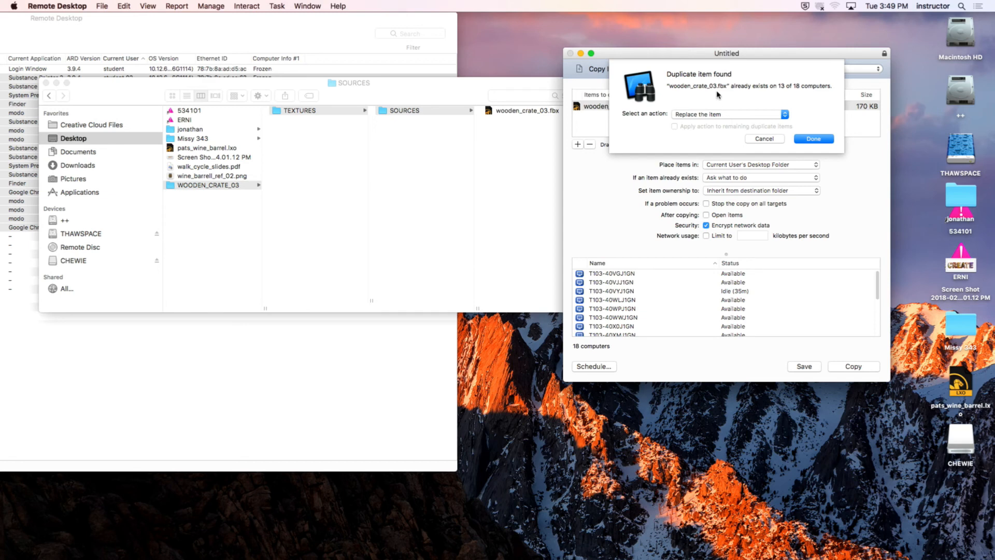
left_click(814, 139)
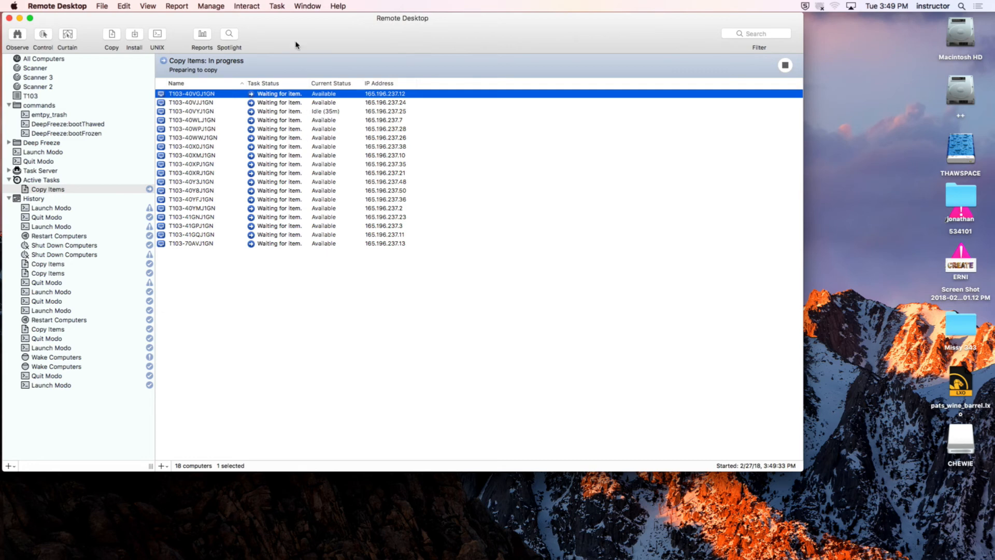
Step: Hide Remote Desktop, close the SOURCES folder window and switch back to Substance Painter 2
left_click_drag(289, 31, 289, 20)
left_click_drag(102, 21, 112, 21)
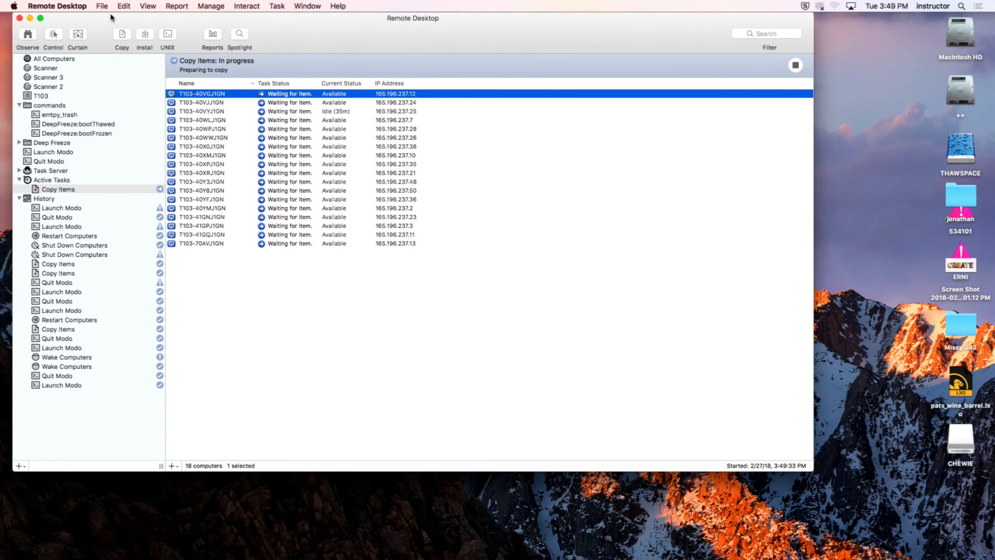
left_click(57, 5)
left_click(85, 83)
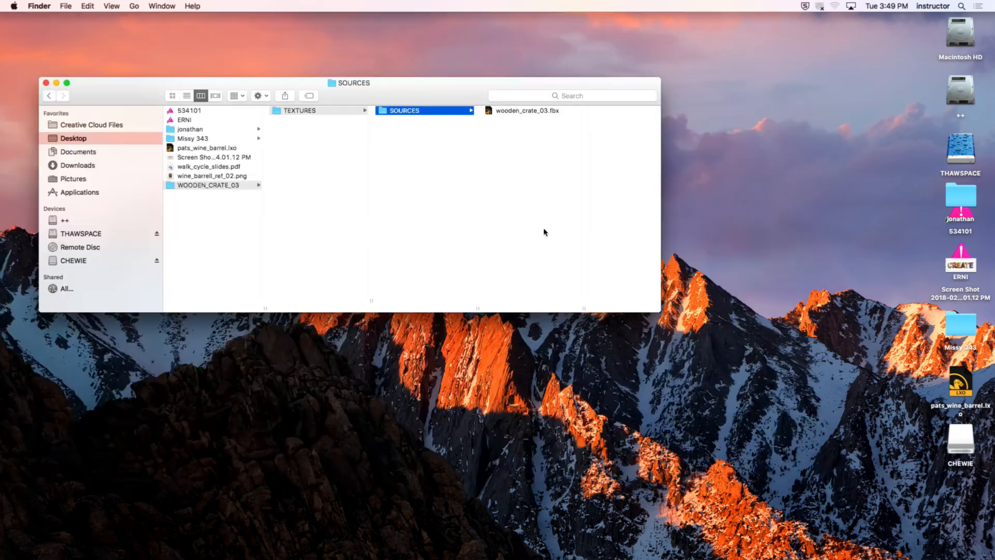
left_click_drag(138, 89, 133, 78)
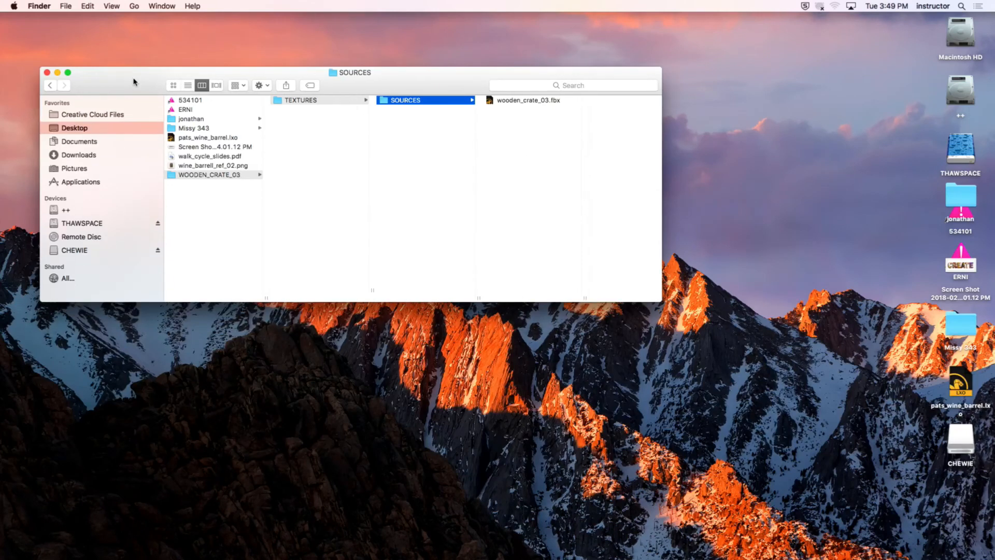
left_click(47, 72)
mouse_move(502, 558)
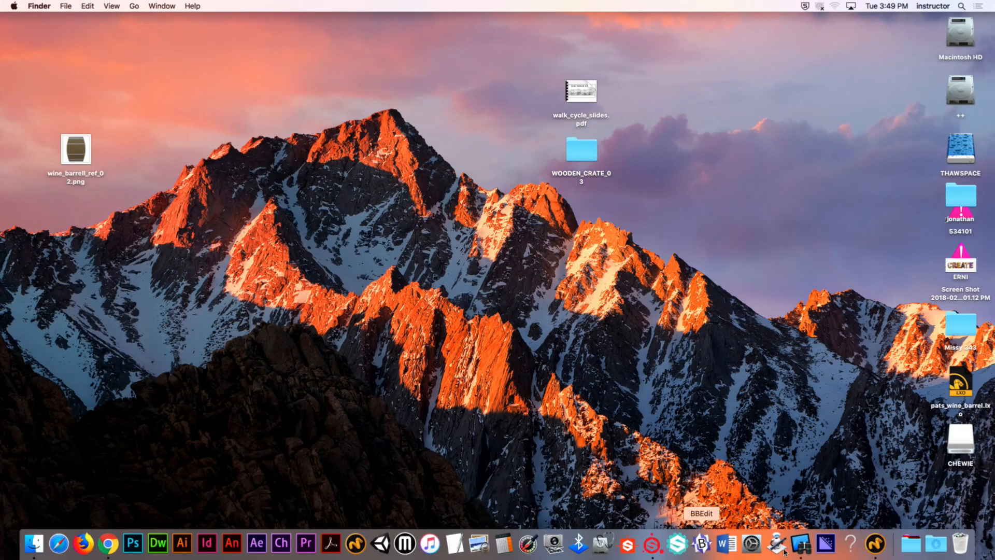
left_click(652, 543)
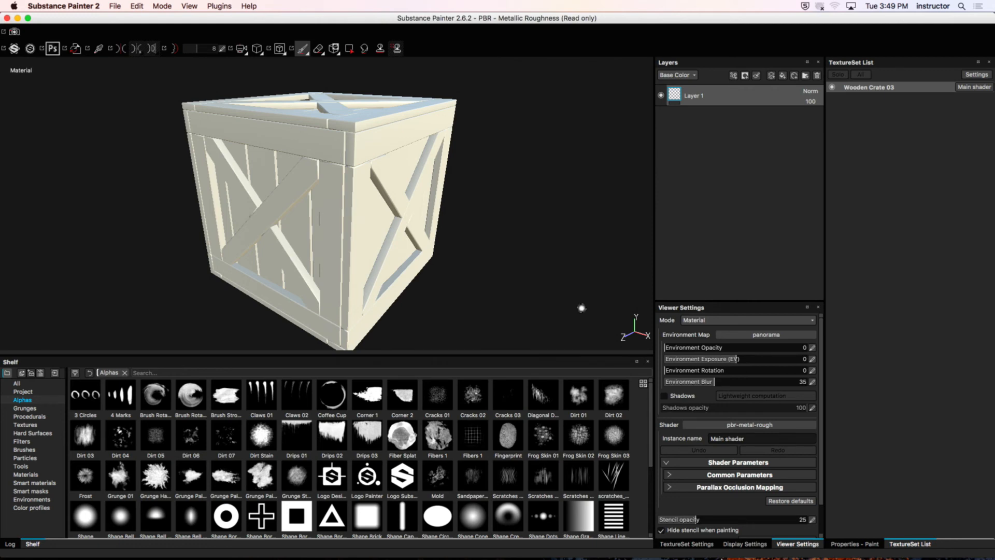
Step: Switch to Remote Desktop and check the Copy Items results, widening the Task Status column and sorting the computers by it
mouse_move(728, 556)
left_click(801, 543)
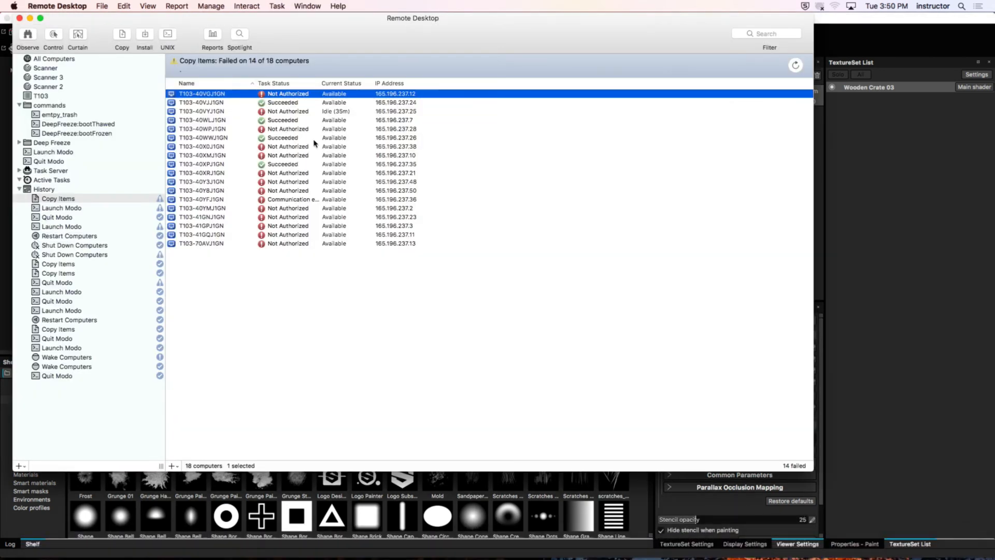
left_click_drag(320, 84, 426, 95)
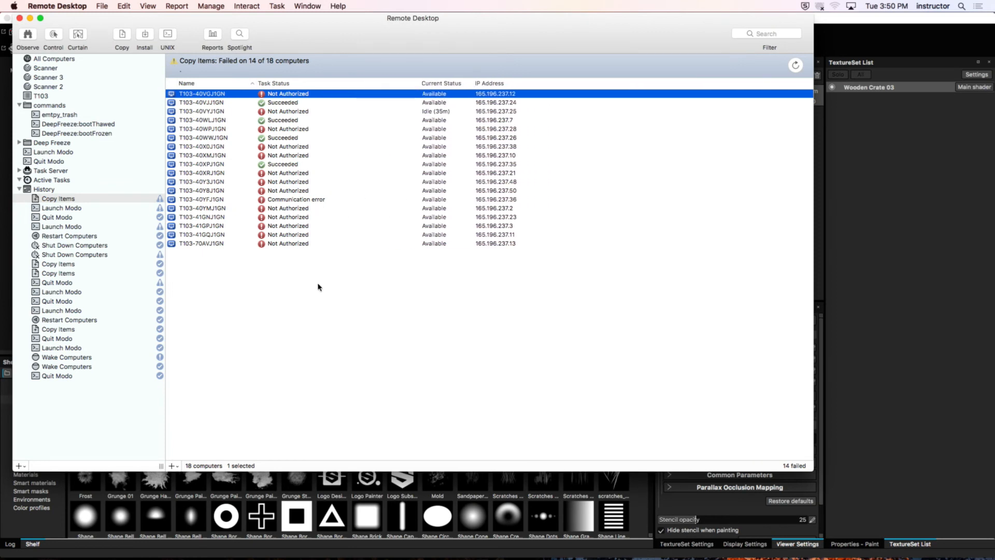
left_click(279, 84)
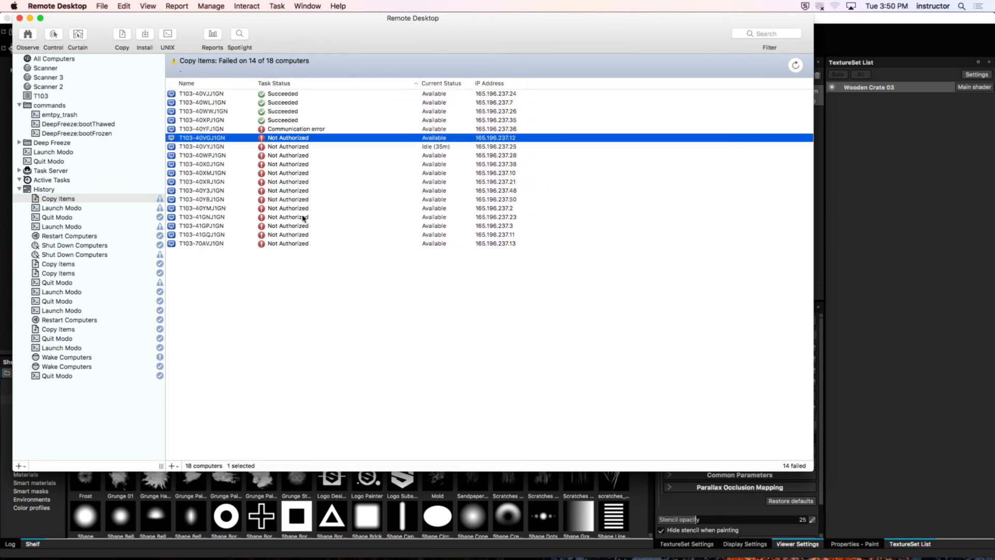
left_click(322, 120)
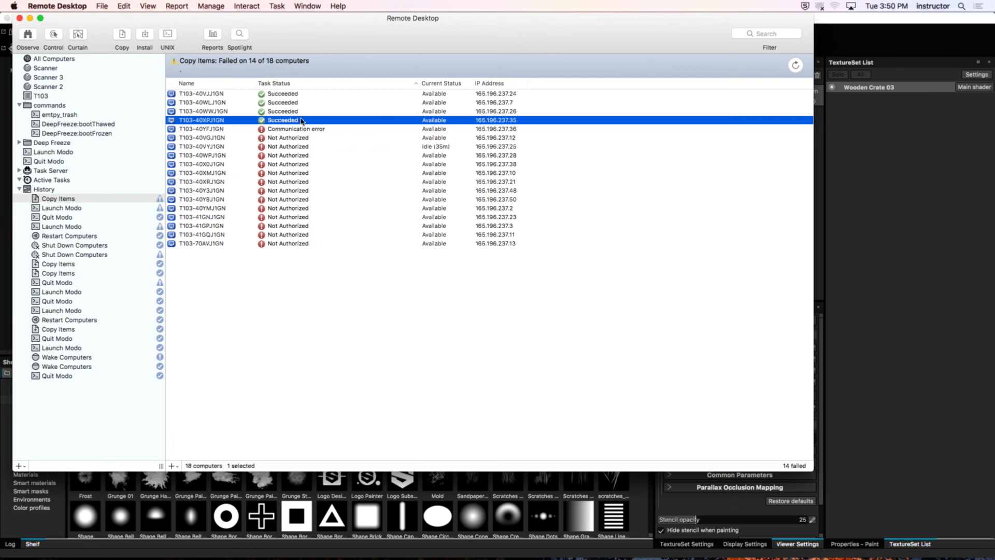
right_click(303, 94)
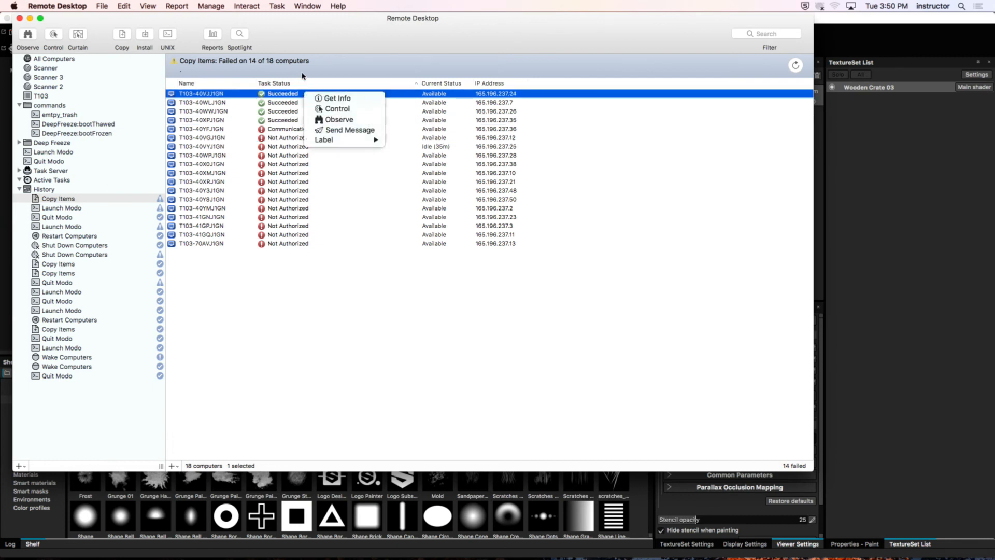
left_click(303, 73)
left_click(304, 120, "shift")
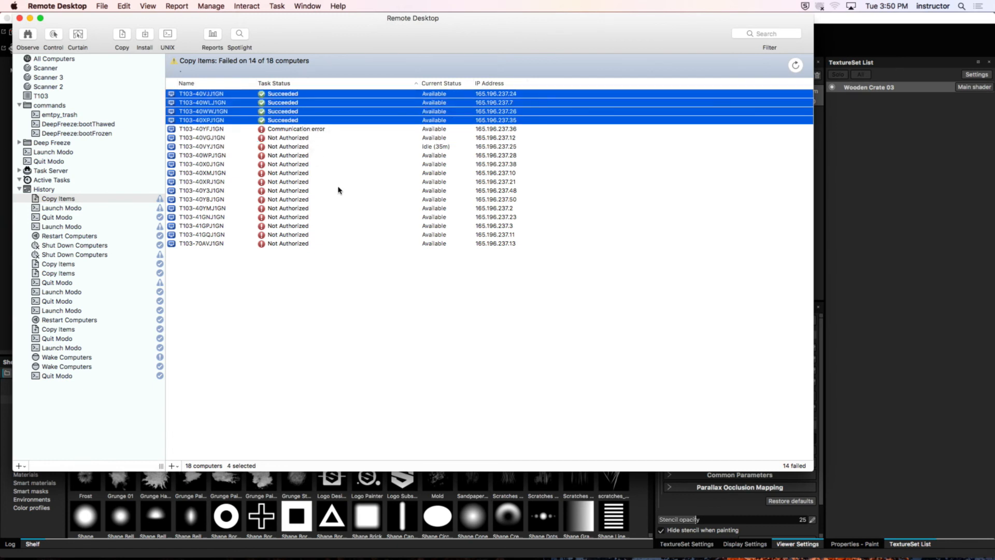
left_click(378, 312)
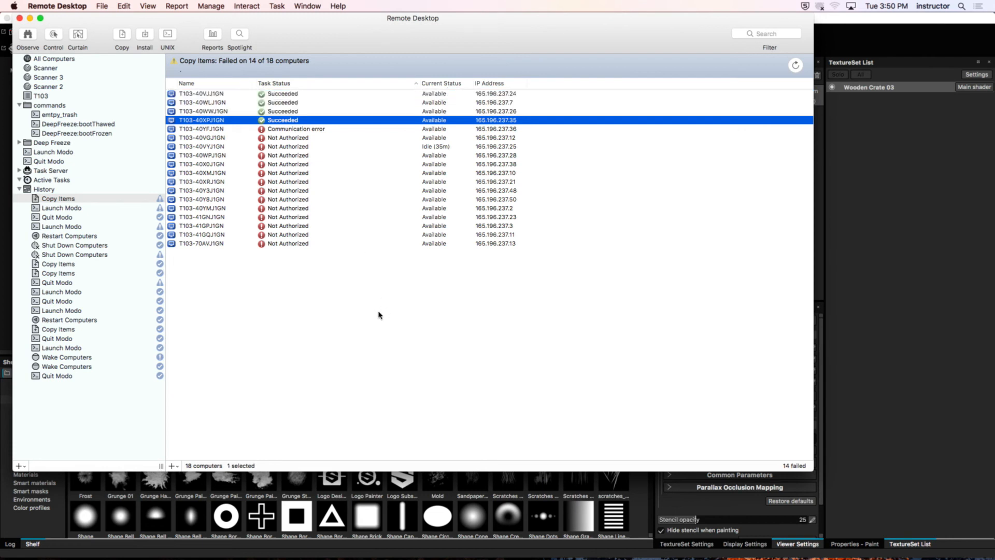
Step: Select the T103 computers of student 02 through student 26, open a new Copy Items task for them, and hide Substance Painter 2
left_click(42, 96)
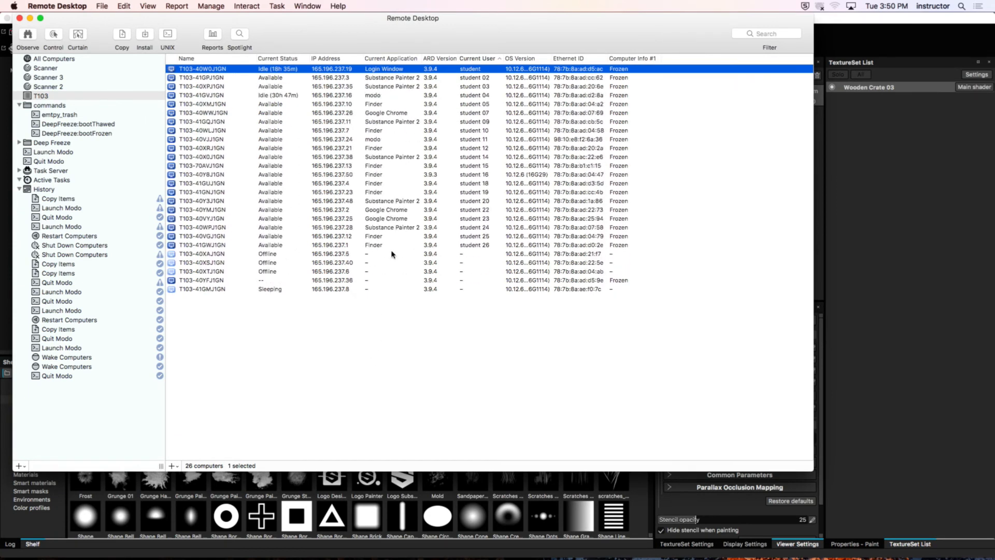
left_click(404, 78)
left_click(398, 245)
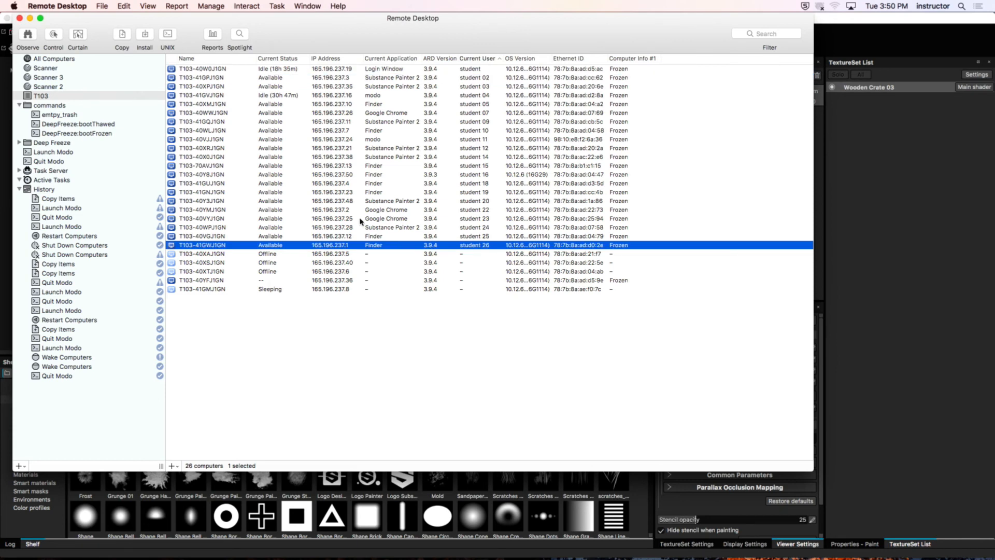
left_click(395, 79, "shift")
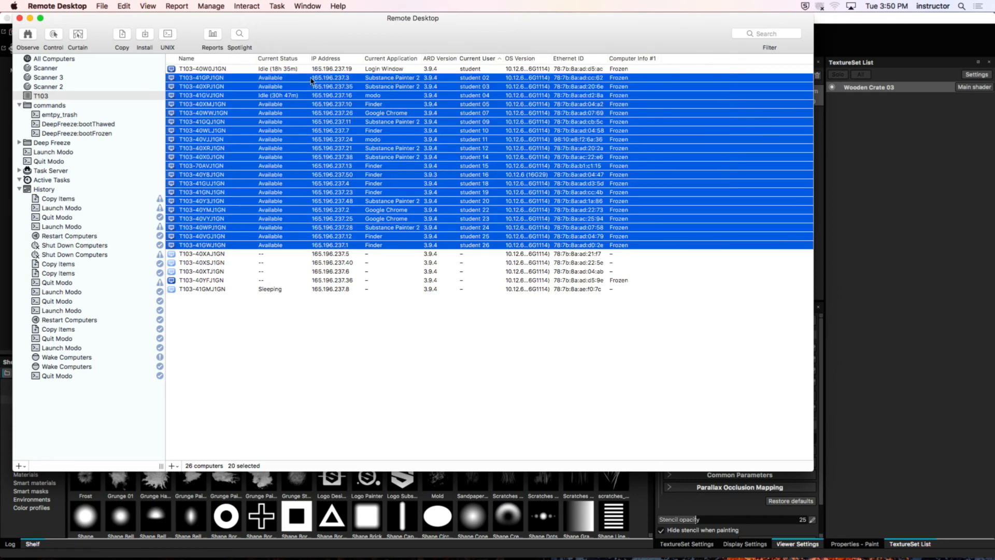
left_click(122, 35)
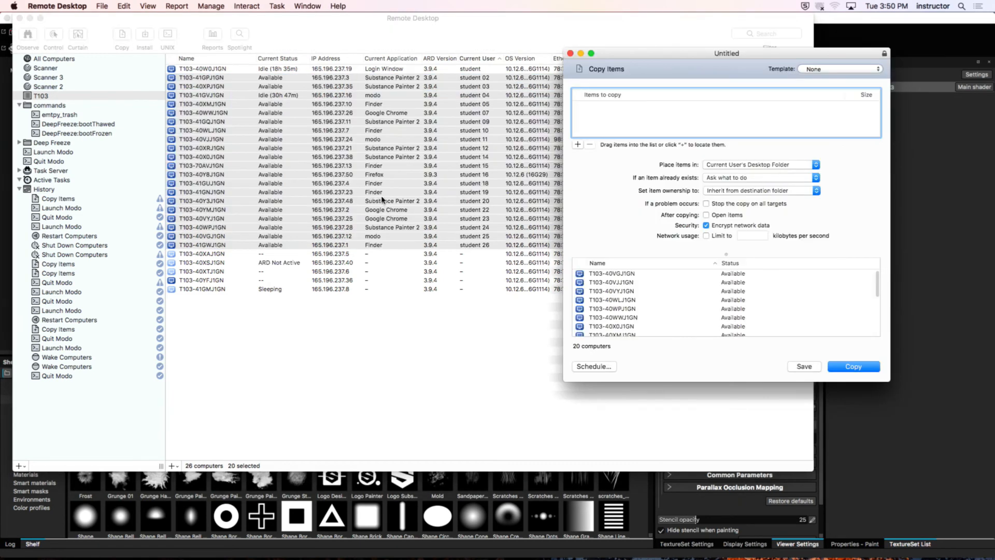
mouse_move(508, 36)
left_mouse_down()
mouse_move(498, 180)
mouse_move(454, 261)
left_mouse_up()
left_click(469, 20)
key("super+h")
left_click_drag(631, 51, 692, 60)
Step: Add wooden_crate_03.fbx from WOODEN_CRATE_03 > TEXTURES > SOURCES to the second copy task
double_click(580, 147)
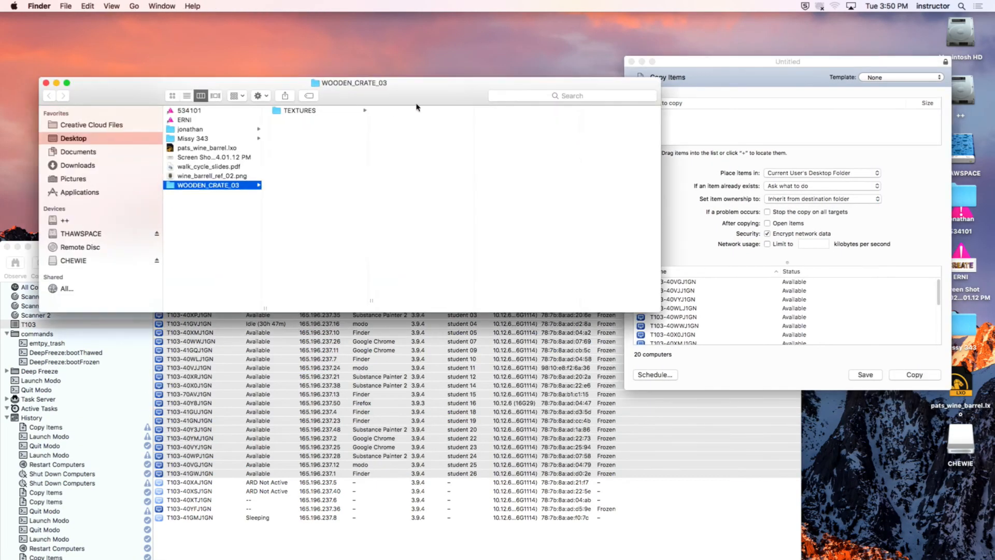
left_click(314, 110)
left_click(385, 111)
left_click_drag(505, 112, 679, 129)
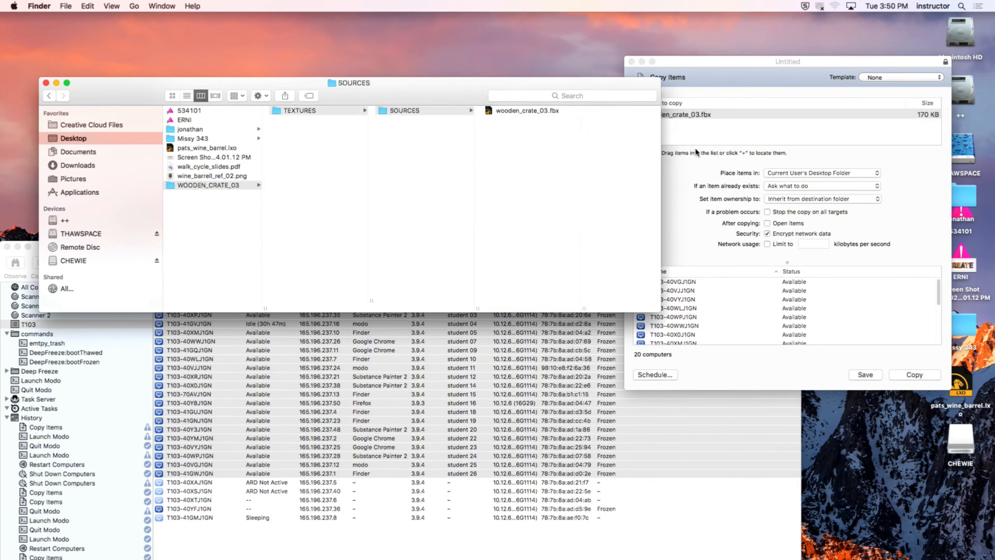
Step: Change how the second copy task handles existing items, start copying wooden_crate_03.fbx to the student computers, and move the progress window into full view
left_click(930, 216)
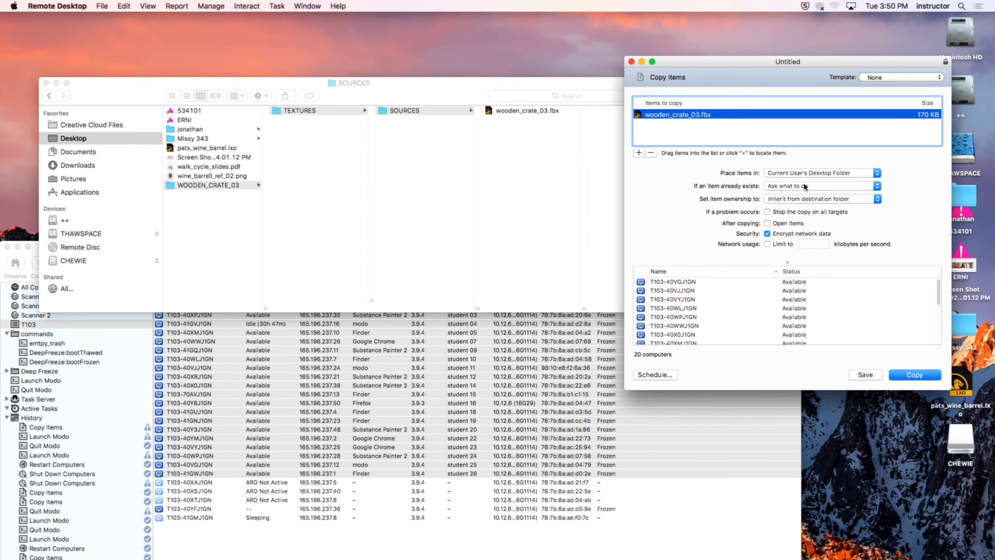
left_click(804, 187)
left_click(820, 194)
left_click(929, 374)
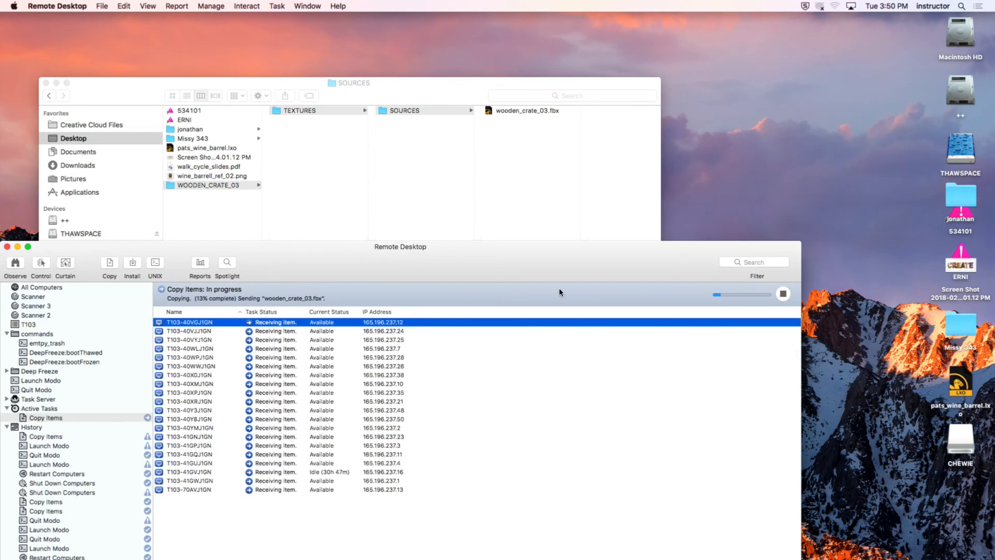
left_click_drag(569, 220, 564, 29)
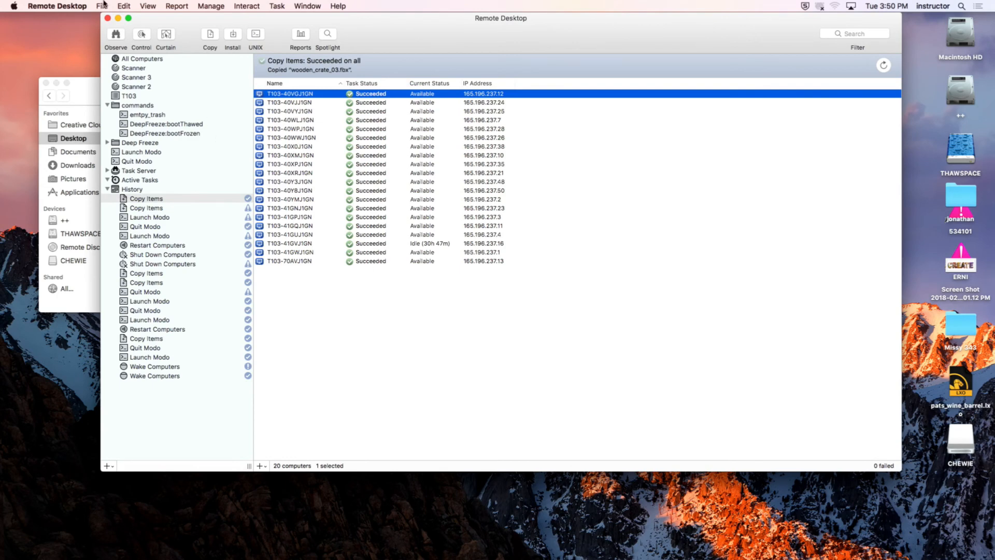
Step: Hide Remote Desktop, close the SOURCES folder window and return to Substance Painter 2
left_click(83, 5)
left_click(107, 82)
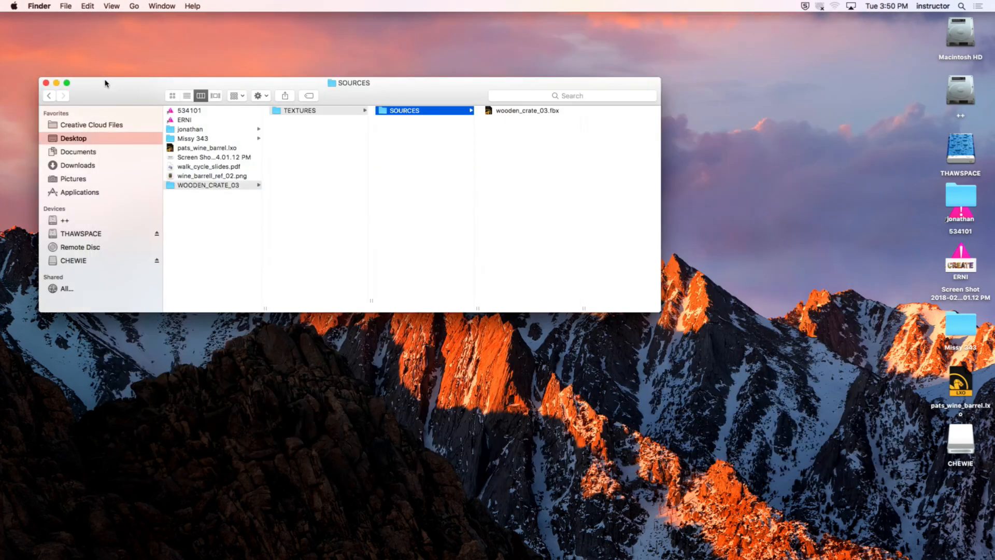
left_click_drag(133, 85, 160, 50)
left_click(74, 48)
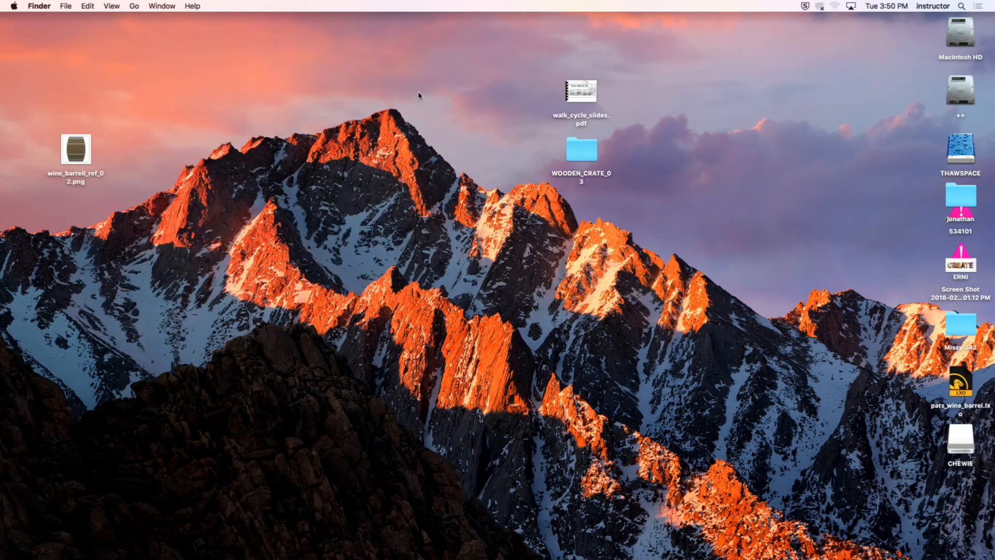
mouse_move(396, 557)
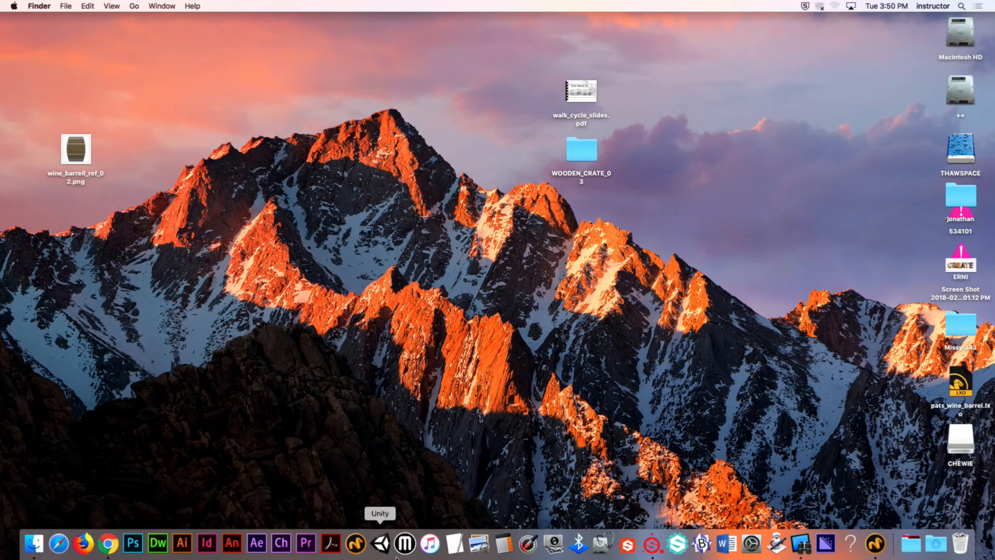
left_click(653, 544)
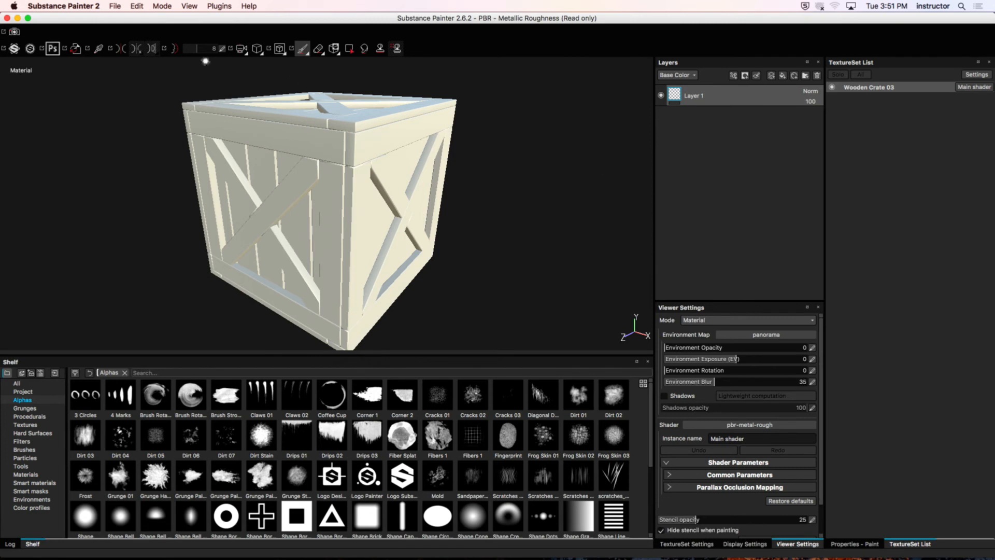
Step: Review the project configuration's mesh file and normal map format options, leaving the settings without applying changes
left_click(137, 6)
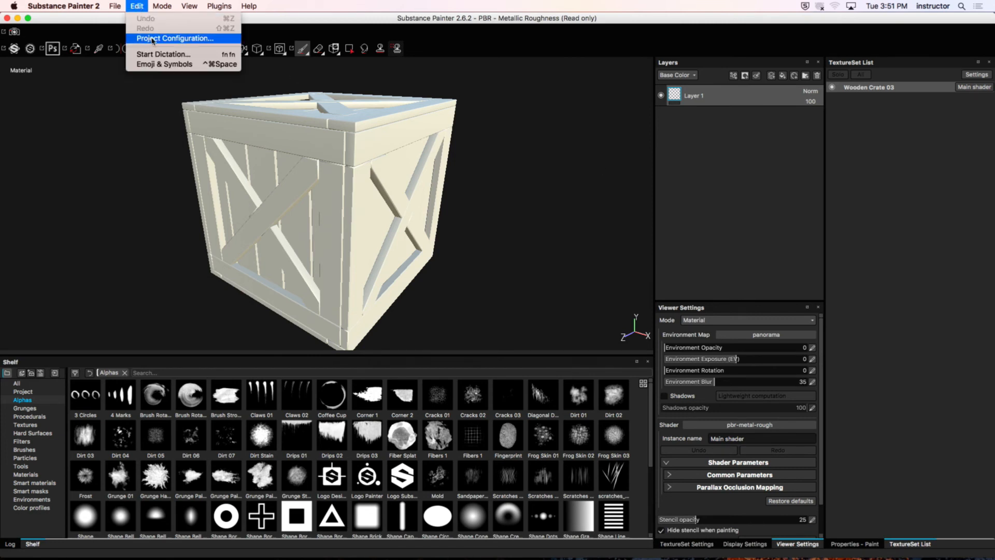
left_click(149, 38)
left_click_drag(458, 232, 462, 173)
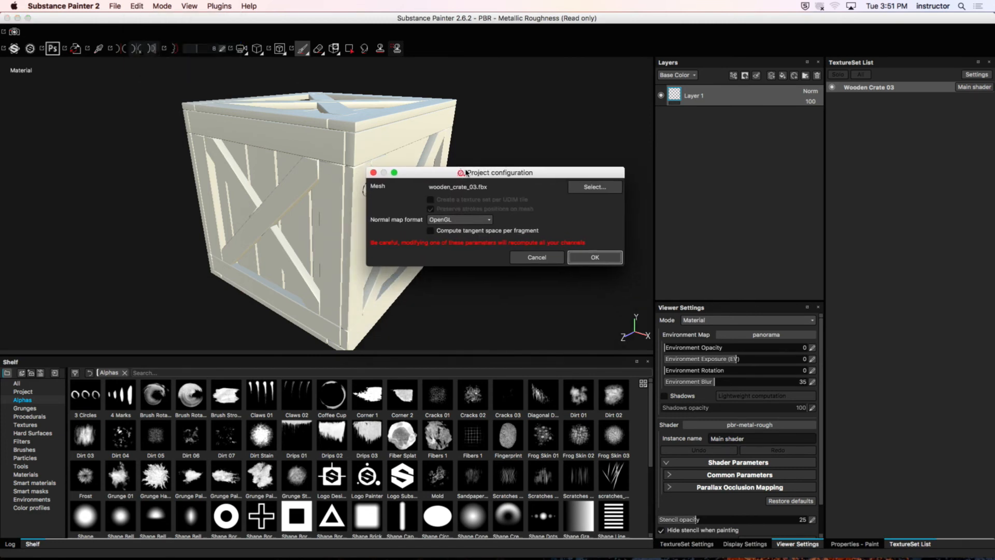
left_click(536, 257)
left_click(137, 6)
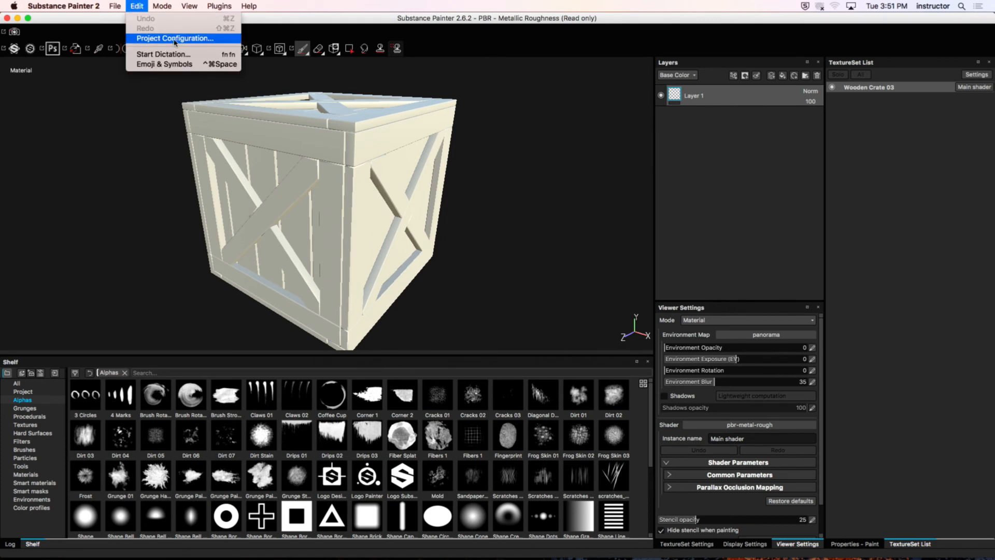
left_click(198, 39)
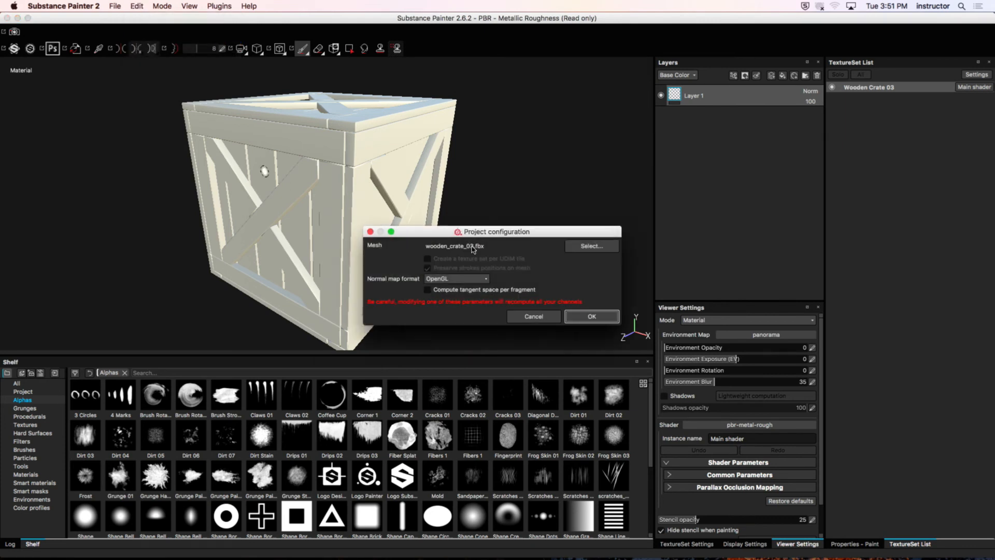
left_click(474, 281)
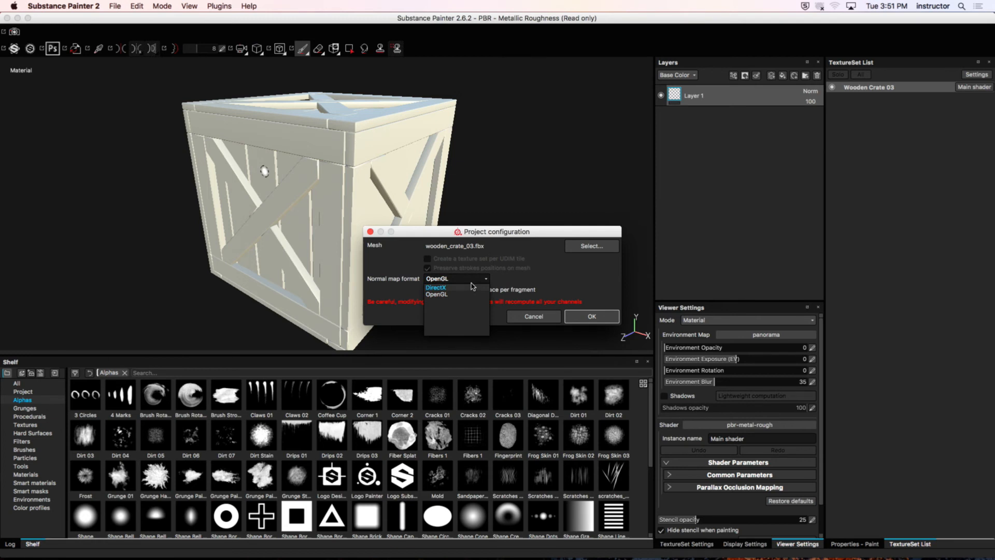
left_click(533, 316)
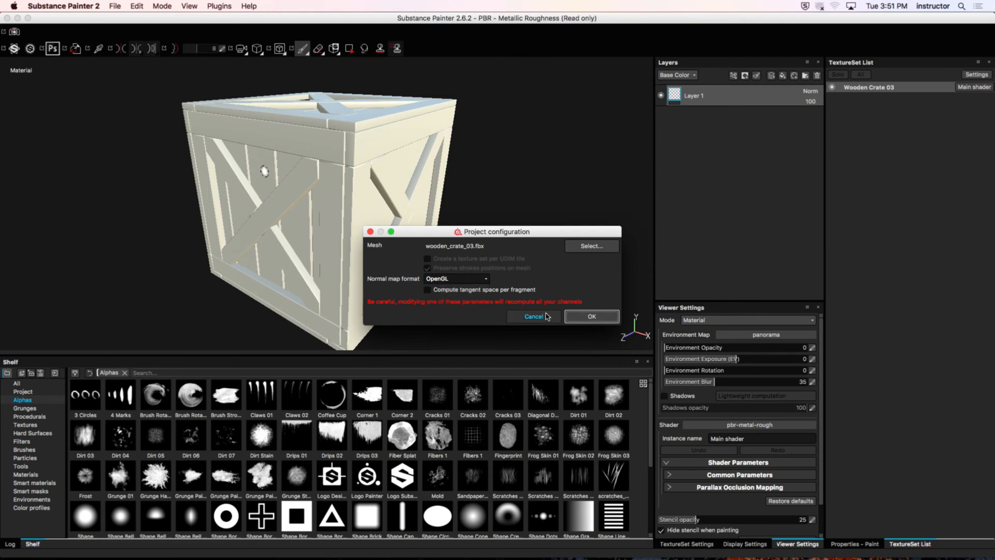
left_click(533, 317)
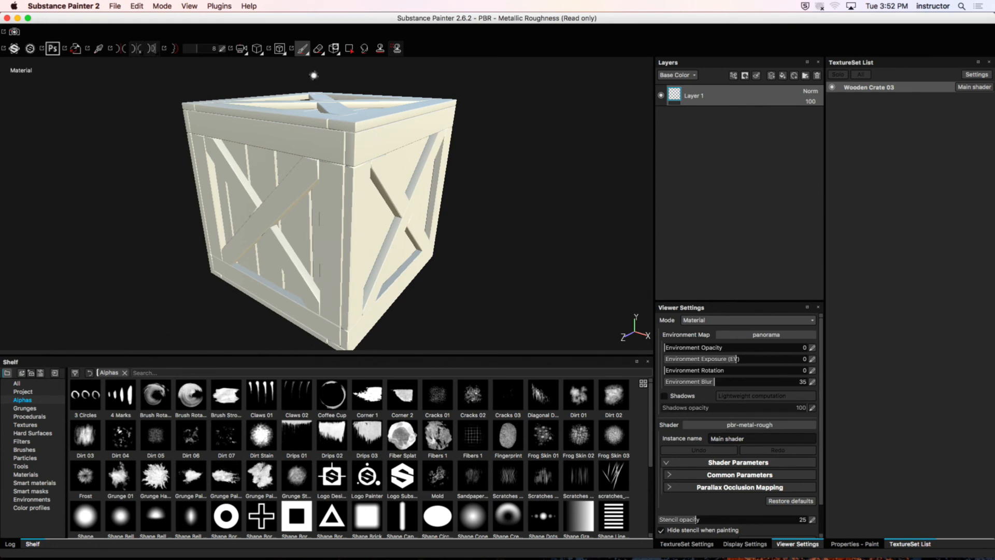
Step: Switch to Remote Desktop and check the T103 computers' current applications, sorting the list by current user in ascending order
mouse_move(722, 557)
left_click(800, 543)
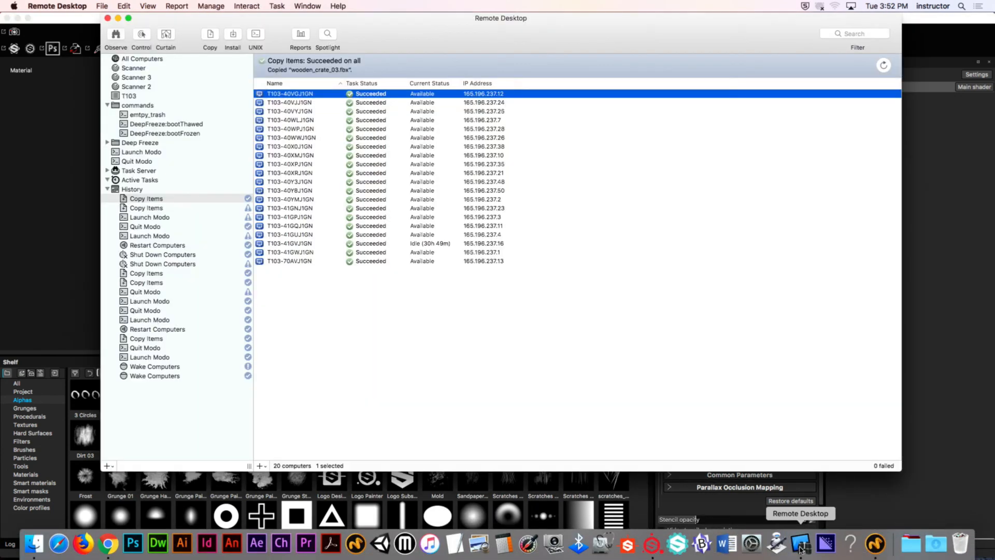
left_click(165, 96)
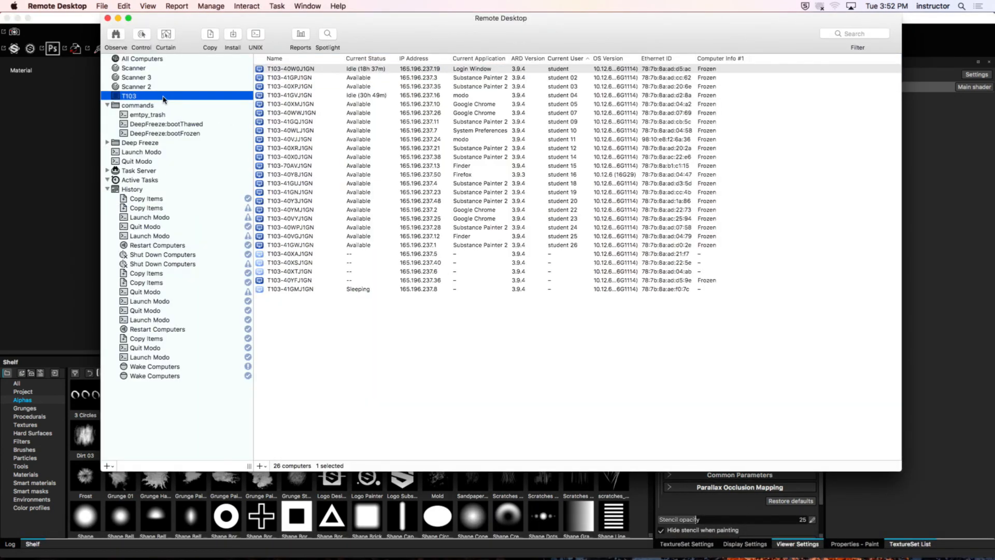
left_click(565, 59)
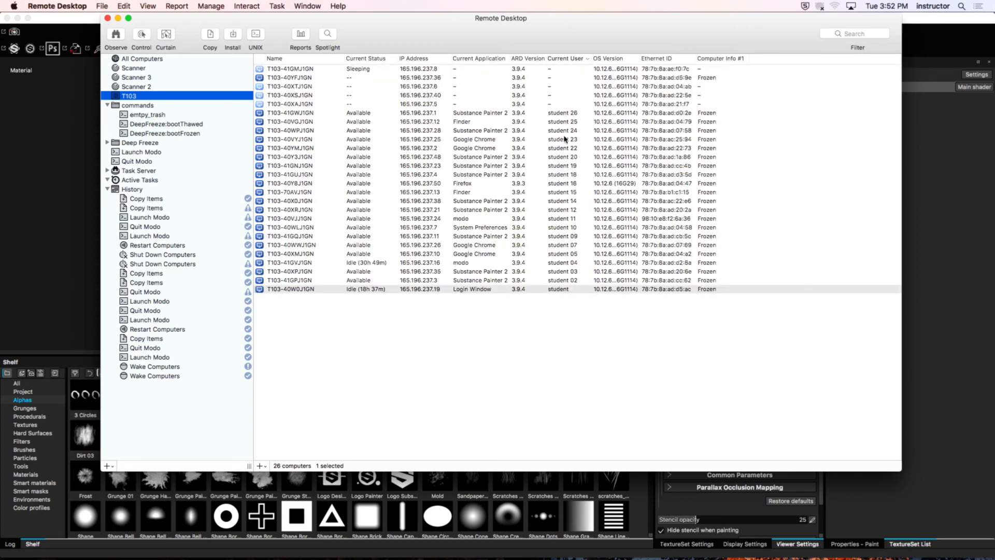
left_click(560, 60)
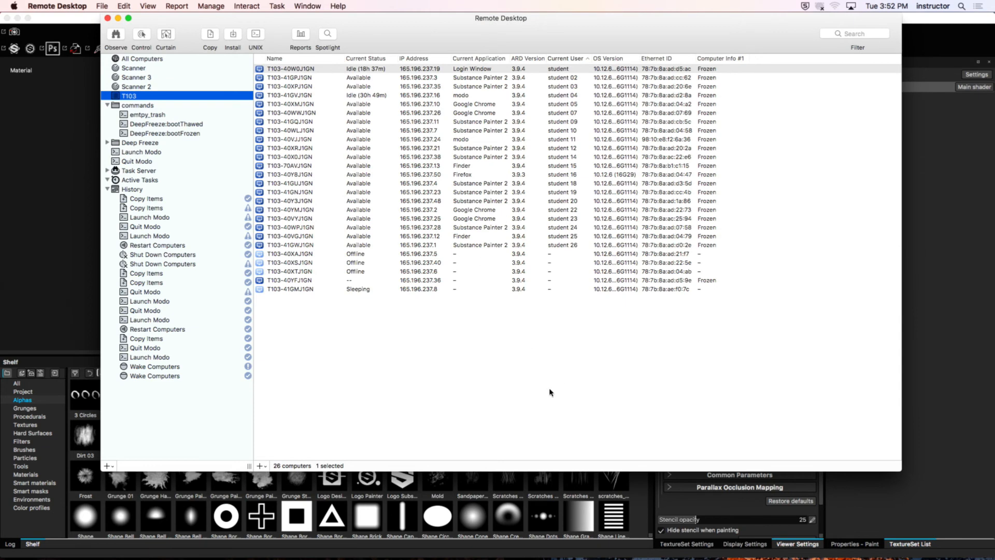
key("Tab")
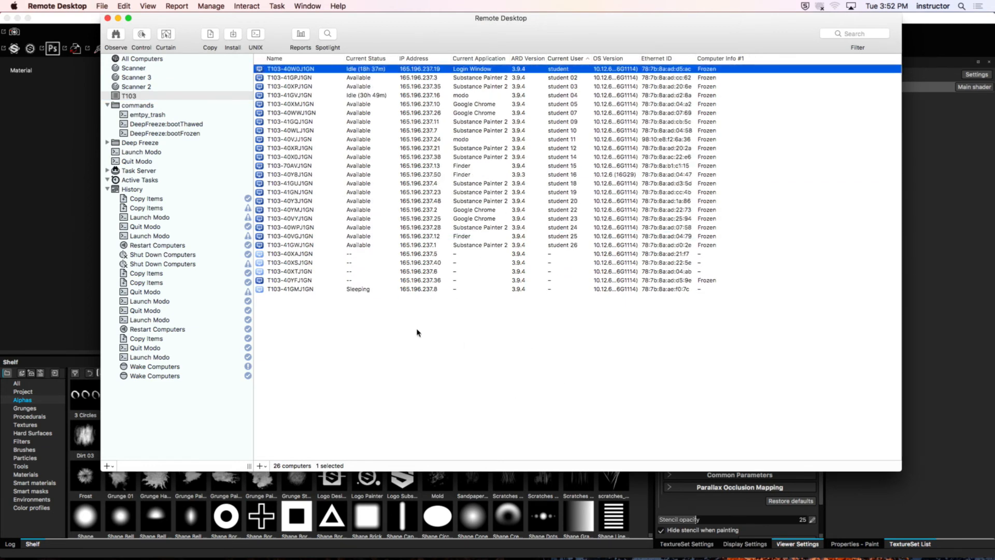
Step: Switch to Chrome, reset the test student on the Canvas course page and leave Student View
mouse_move(430, 558)
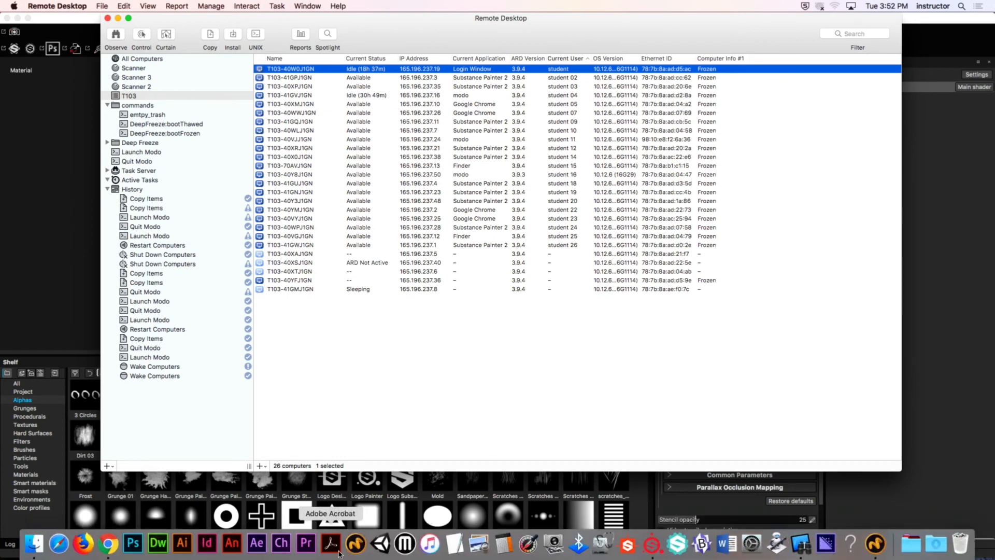
left_click(108, 549)
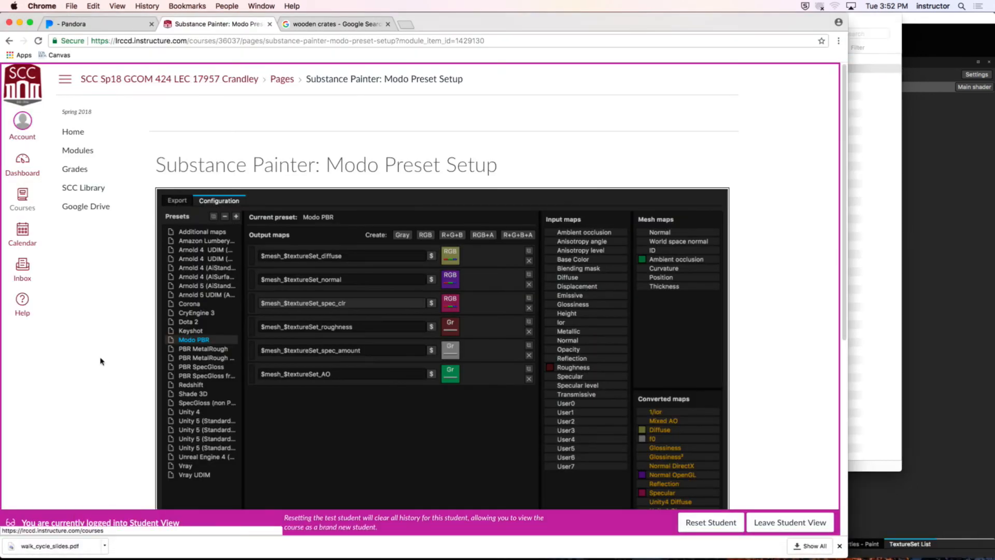
left_click(720, 523)
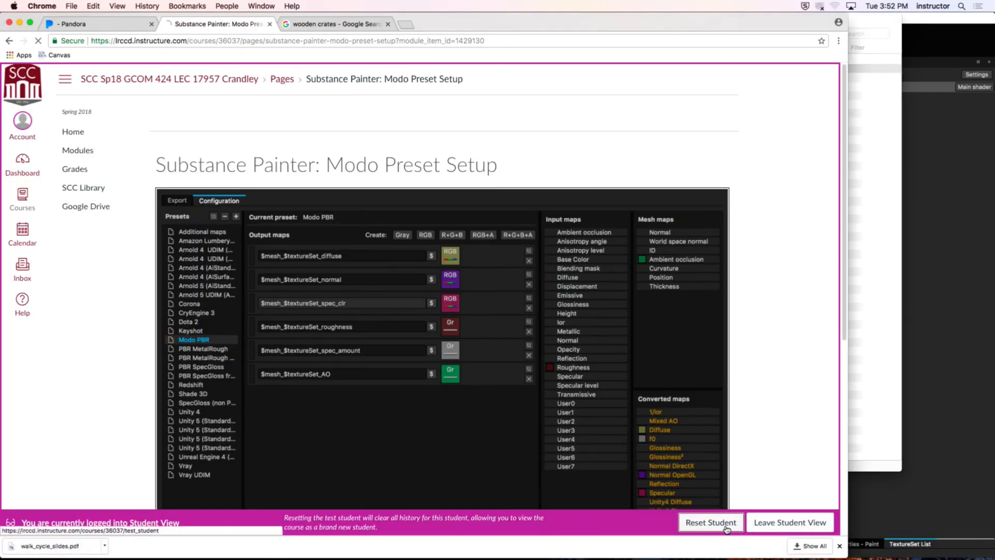
left_click(771, 525)
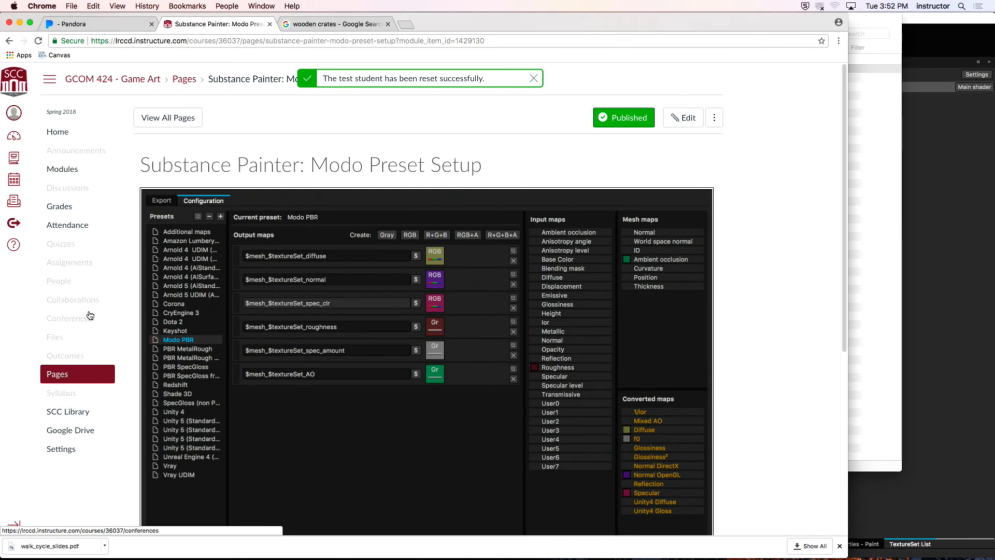
Step: Upload wooden_crate_03.fbx from WOODEN_CRATE_03 > TEXTURES > SOURCES to the WEEK_06 folder of the course files
left_click(71, 337)
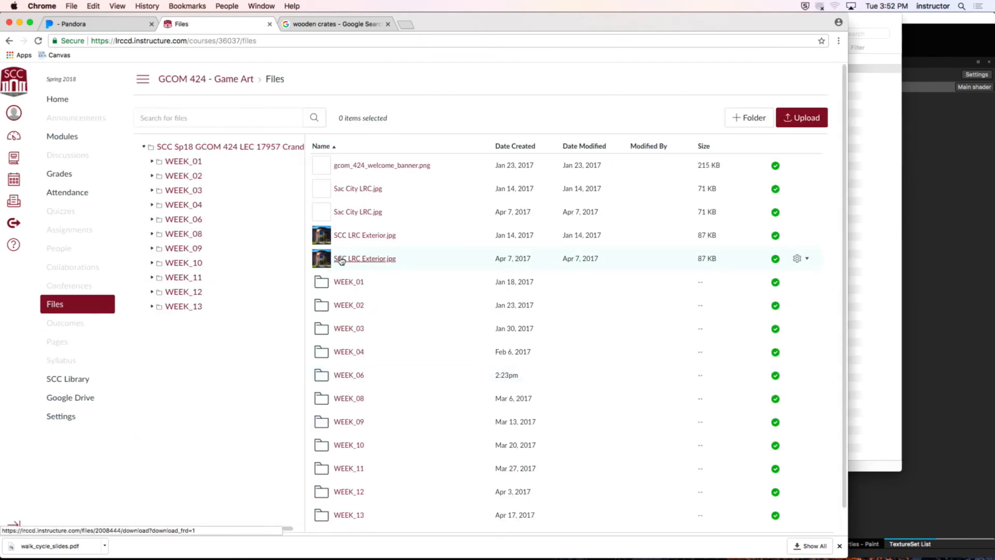
left_click(351, 375)
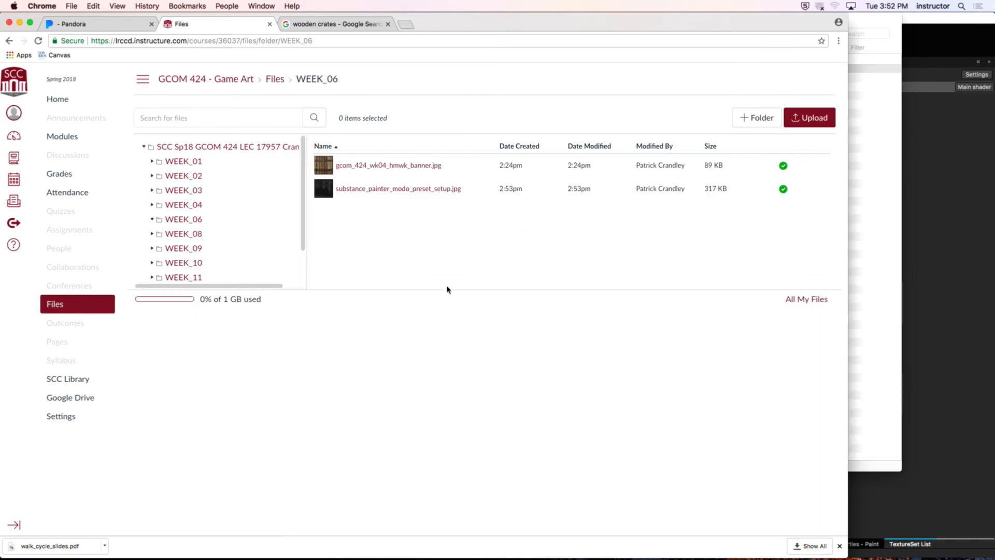
left_click(794, 119)
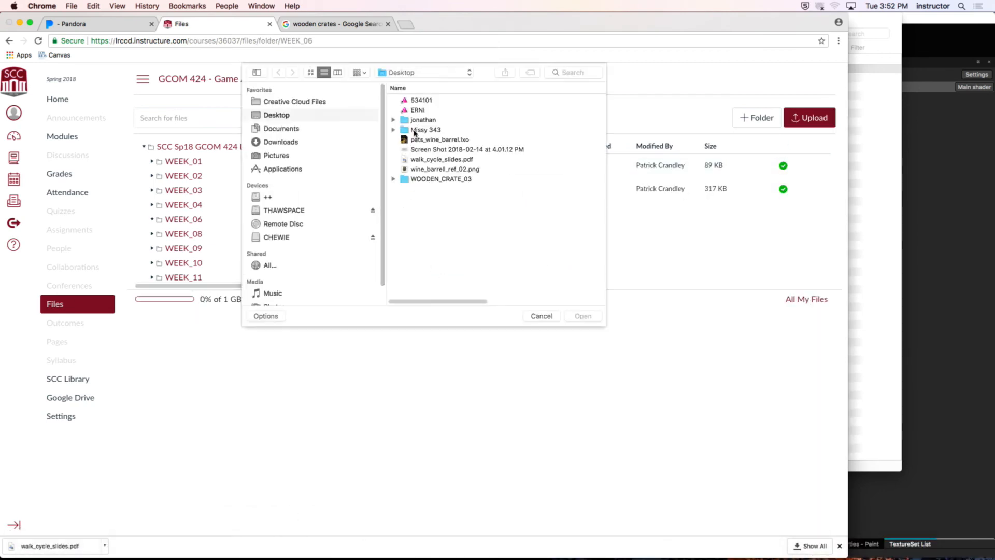
left_click(434, 178)
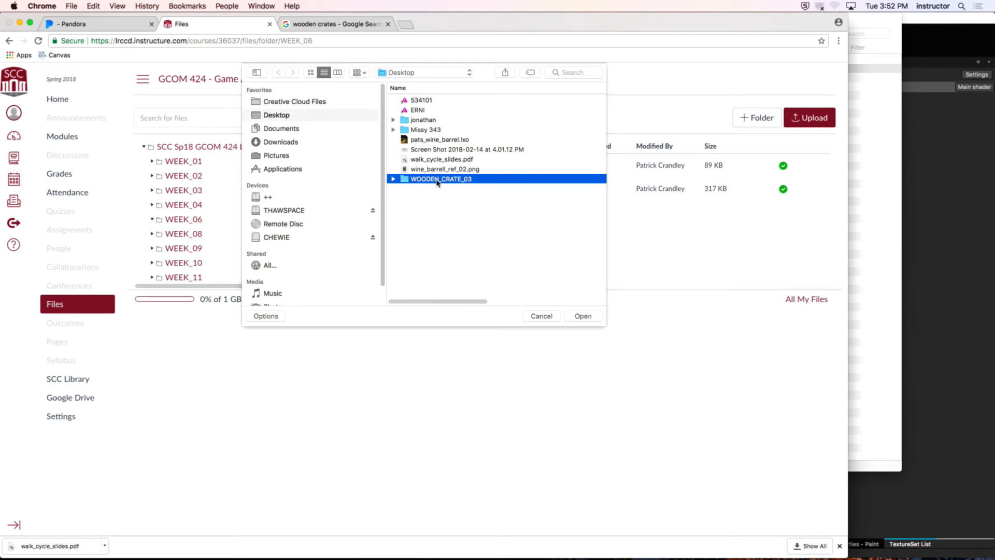
double_click(437, 180)
double_click(436, 100)
double_click(437, 101)
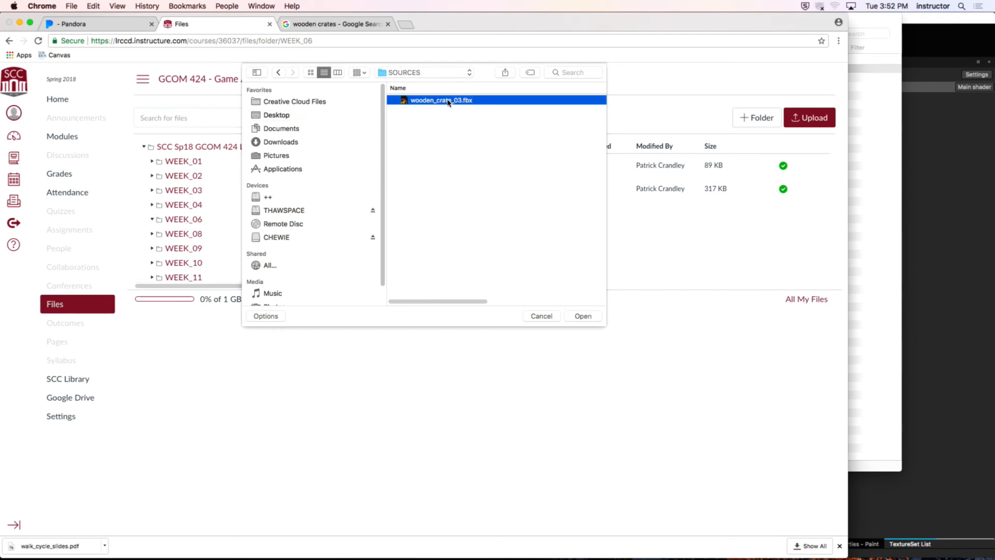
double_click(439, 101)
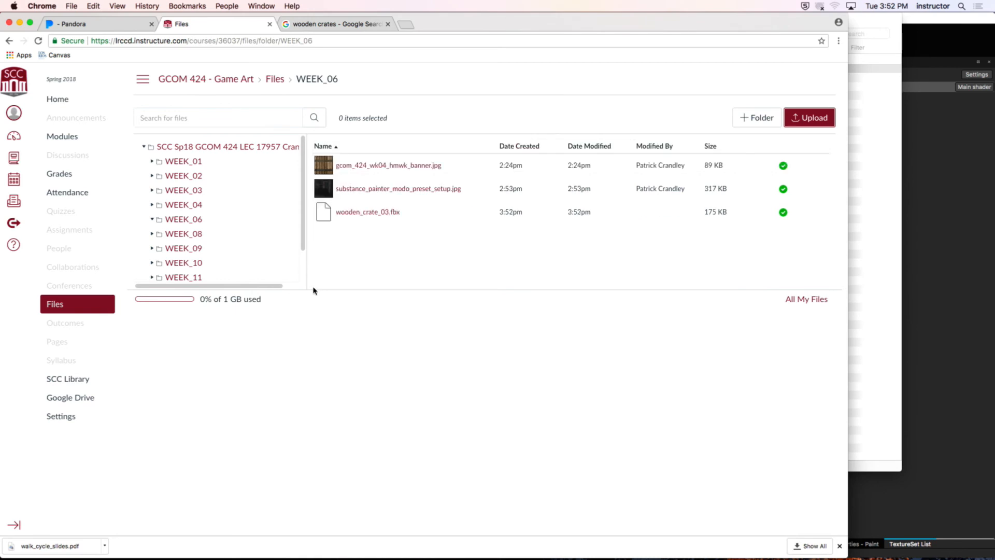
Step: Add the course file wooden_crate_03.fbx from WEEK_06 to the WEEK 07 module without indentation
left_click(65, 136)
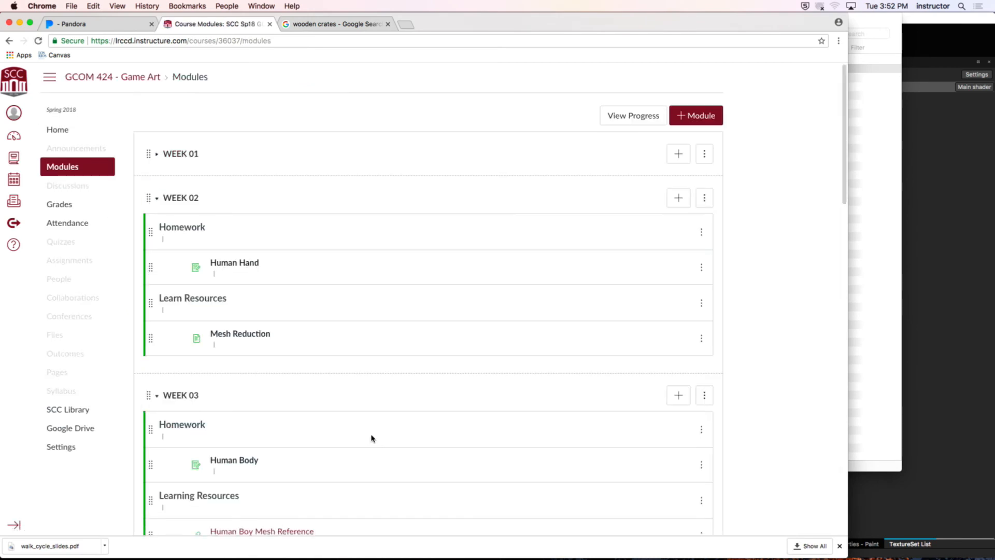
scroll(371, 438, "down", 2)
scroll(371, 438, "down", 10)
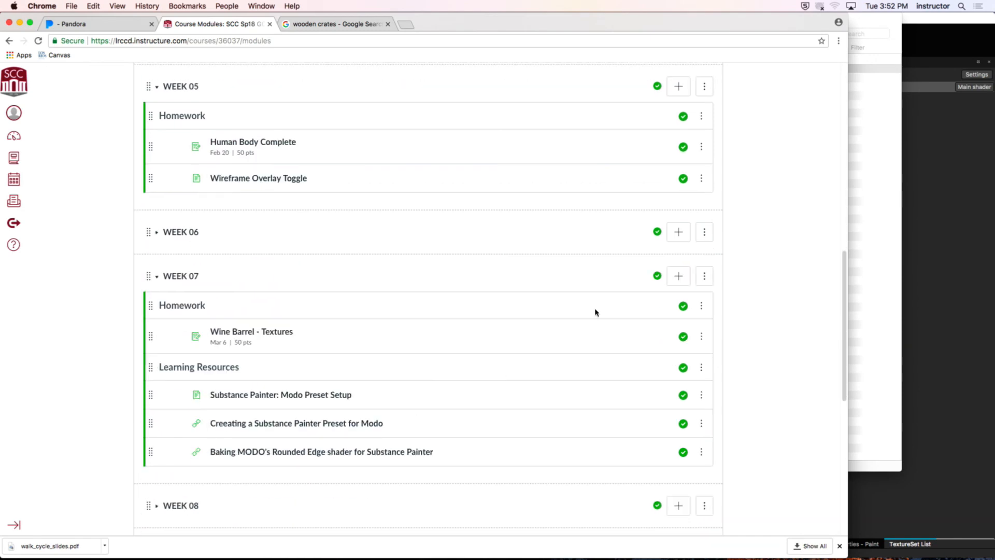
left_click(684, 277)
left_click(314, 217)
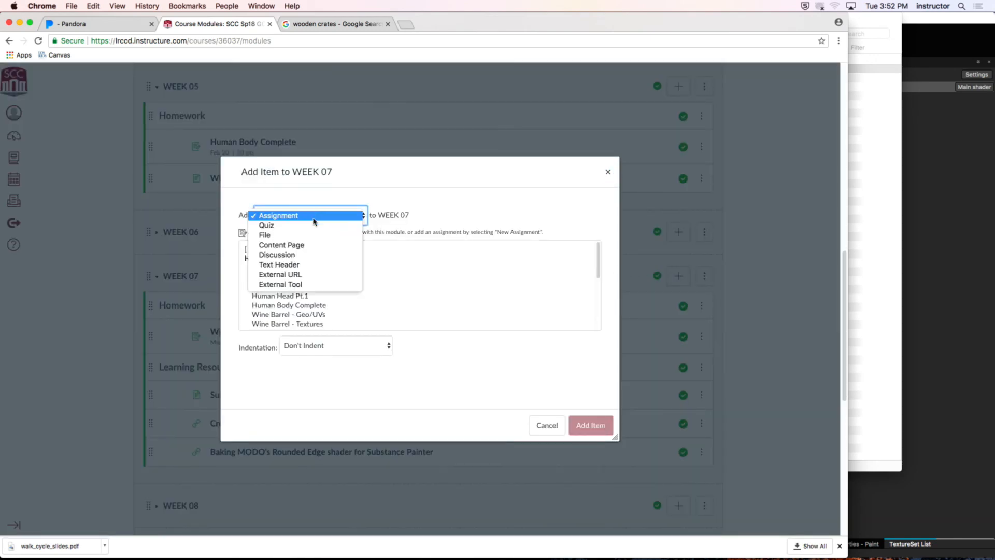
left_click(314, 235)
scroll(313, 278, "down", 5)
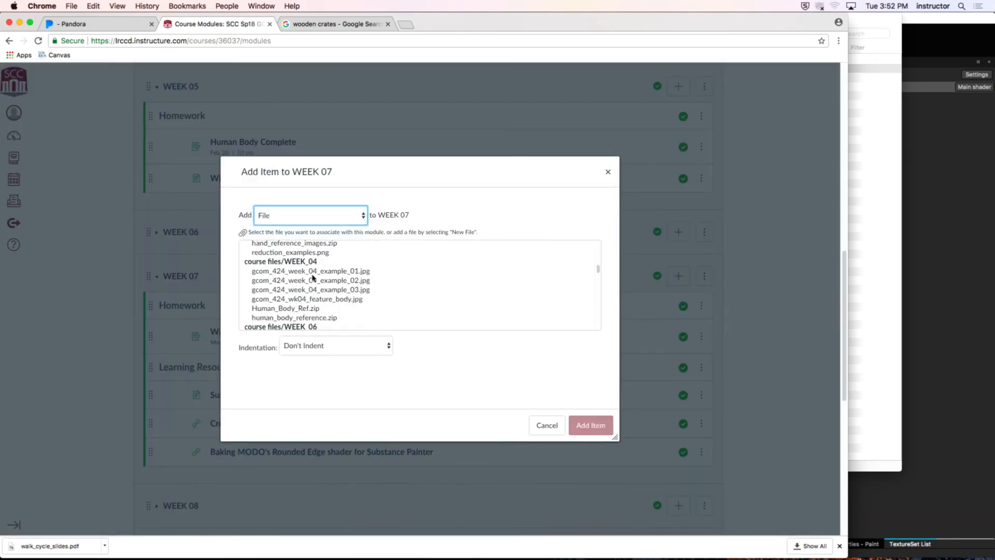
scroll(313, 278, "up", 5)
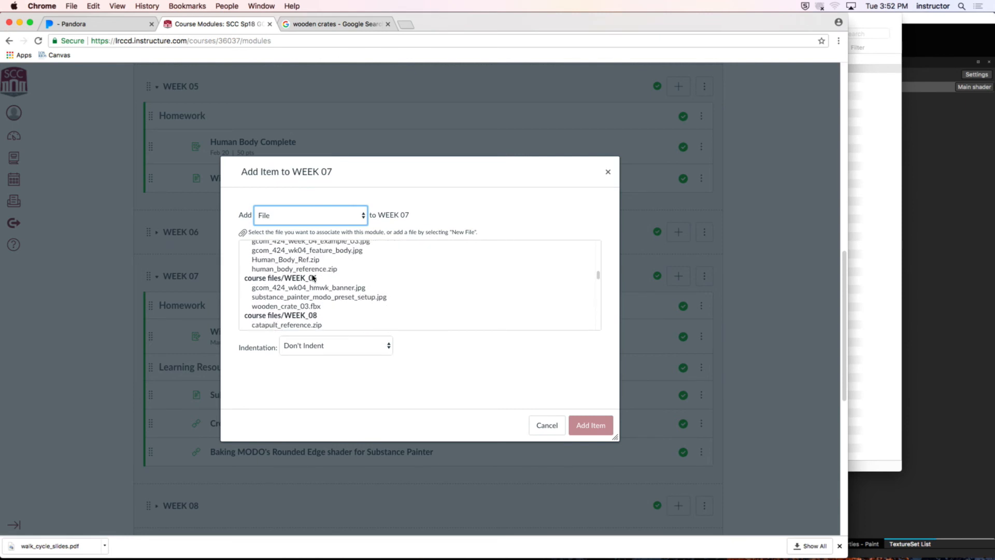
left_click(358, 306)
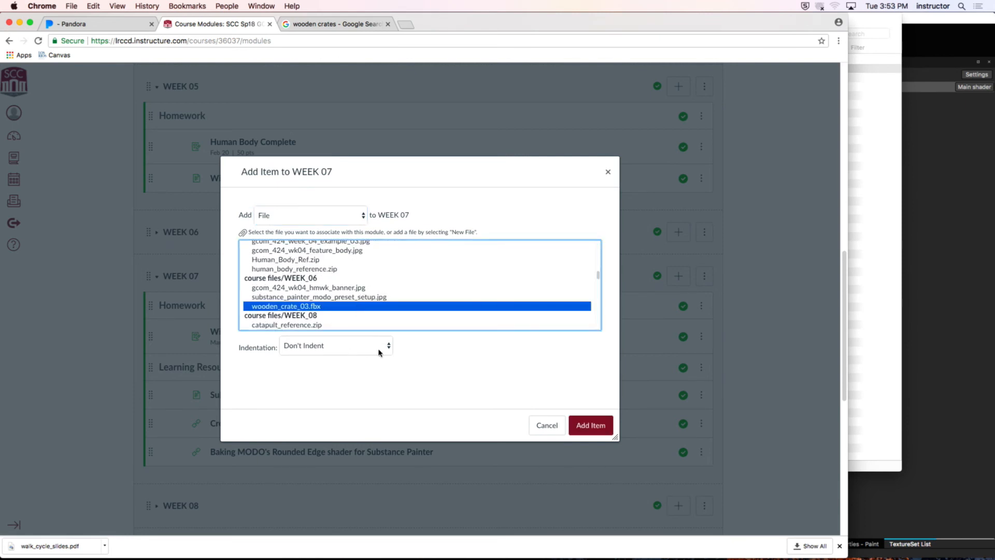
left_click(379, 349)
key("Escape")
left_click(590, 426)
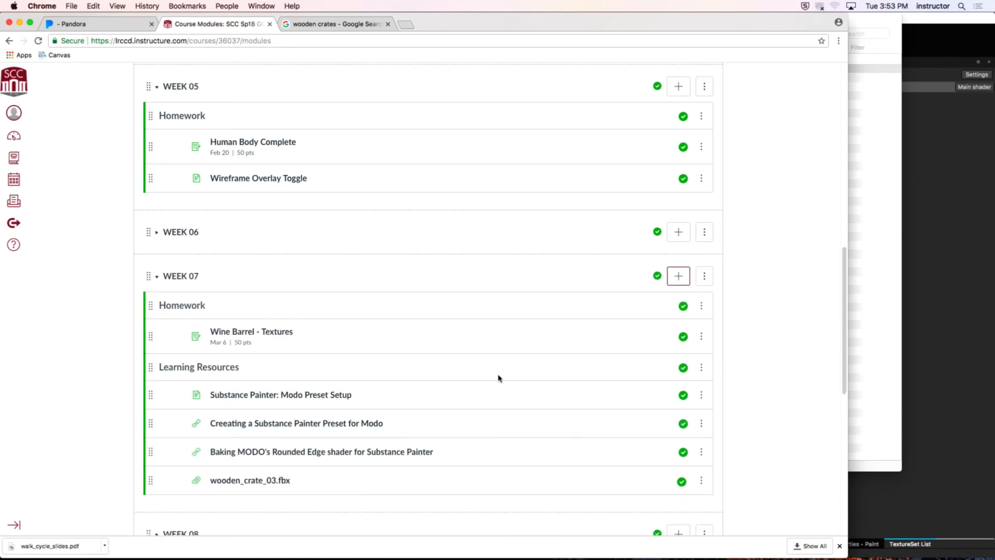
scroll(487, 373, "down", 3)
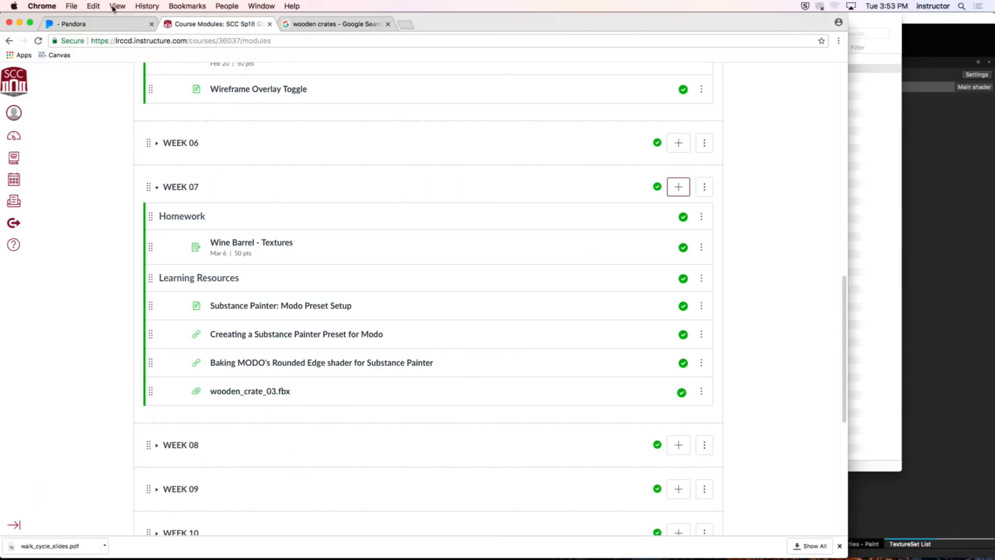
Step: Hide Chrome and Remote Desktop to return to the crate project in Substance Painter 2
left_click(42, 6)
left_click(78, 94)
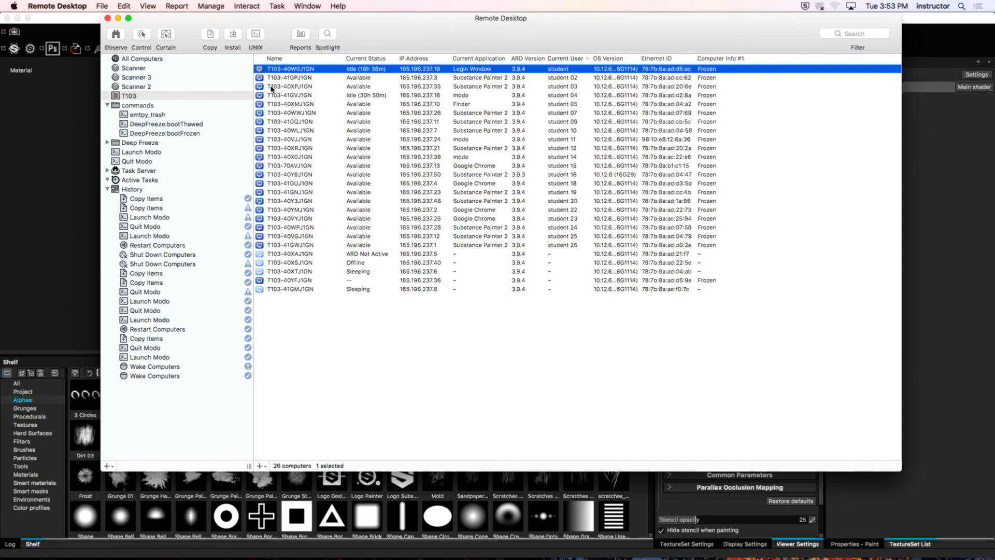
left_click_drag(165, 17, 167, 18)
left_click(57, 6)
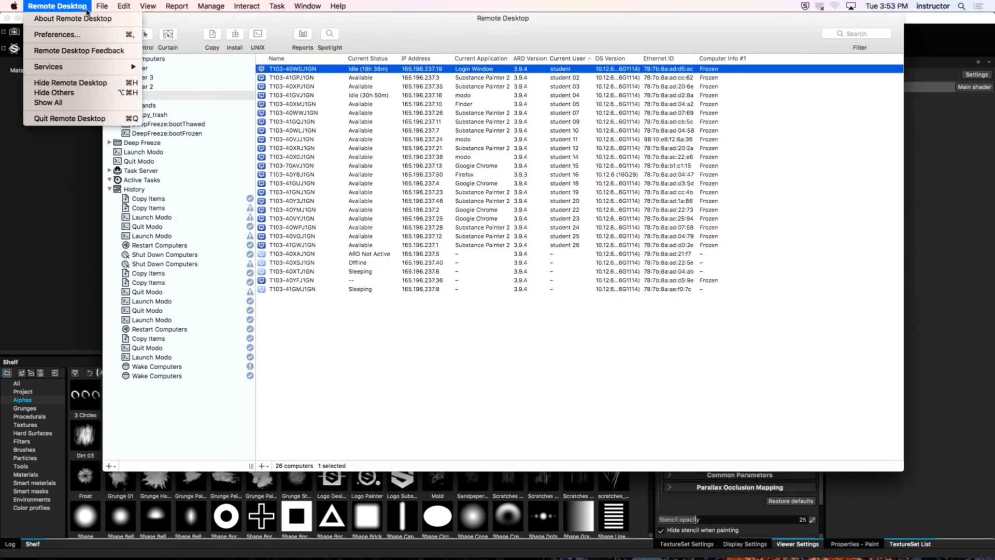
left_click(70, 83)
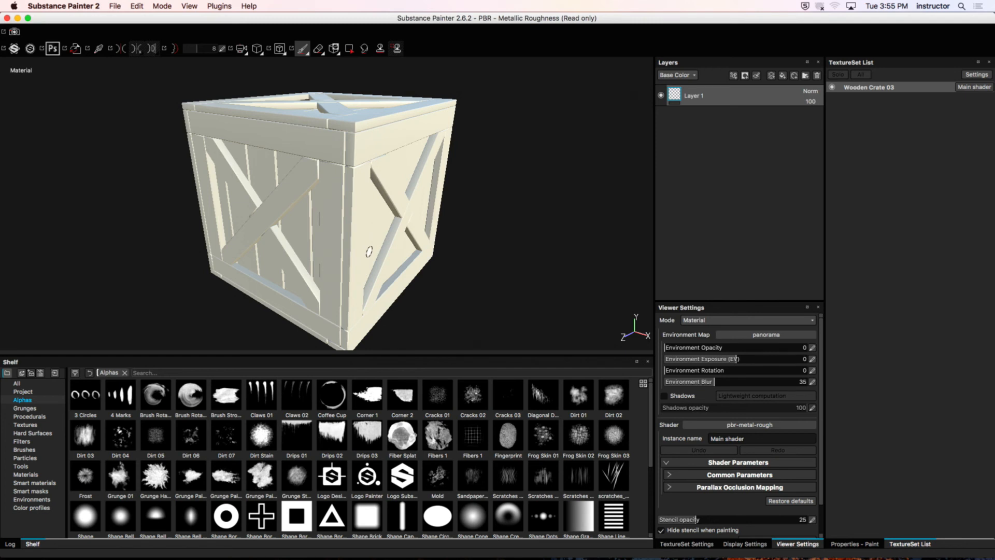
Step: Bring up the paint properties and add a fill layer above Layer 1
left_click(874, 544)
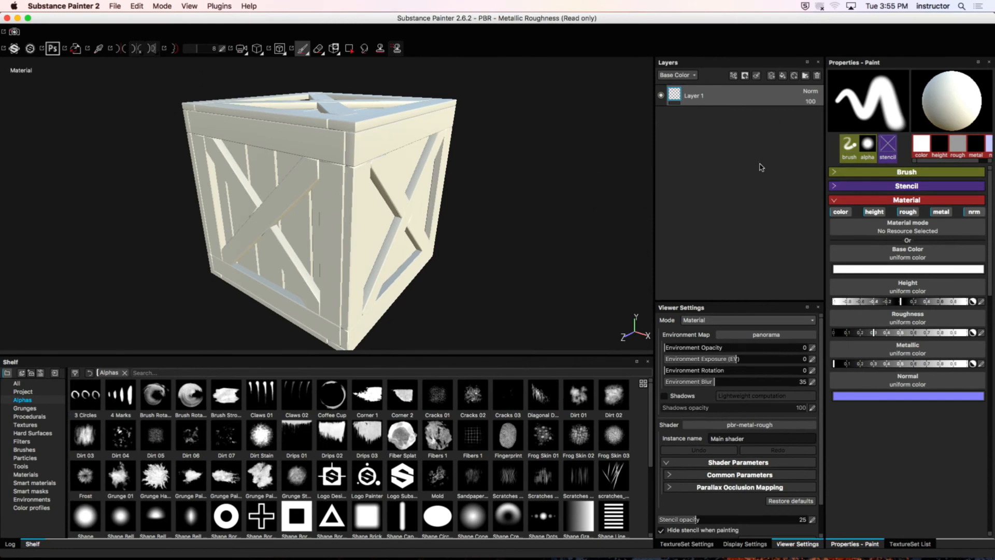
left_click_drag(431, 197, 436, 197, "alt+shift")
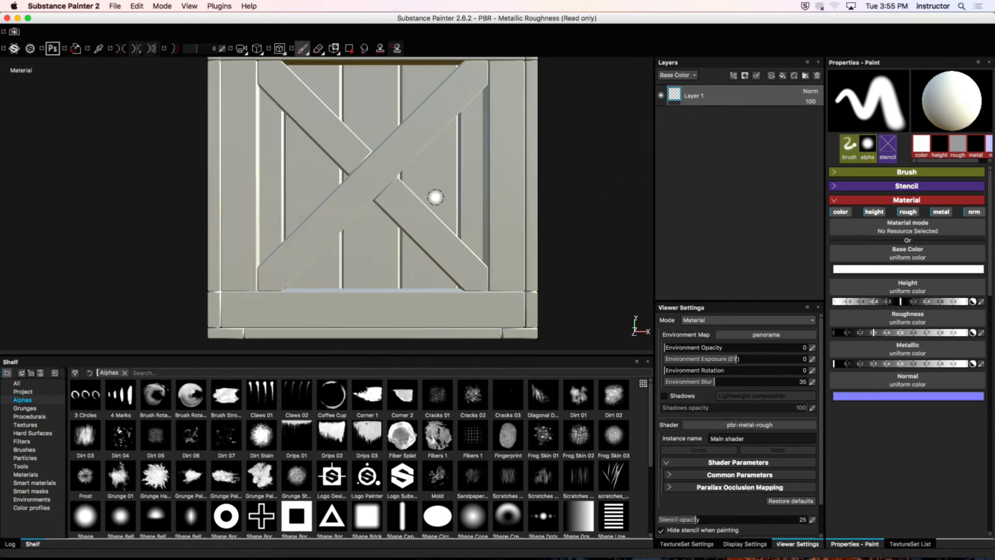
left_click_drag(522, 188, 397, 165, "alt")
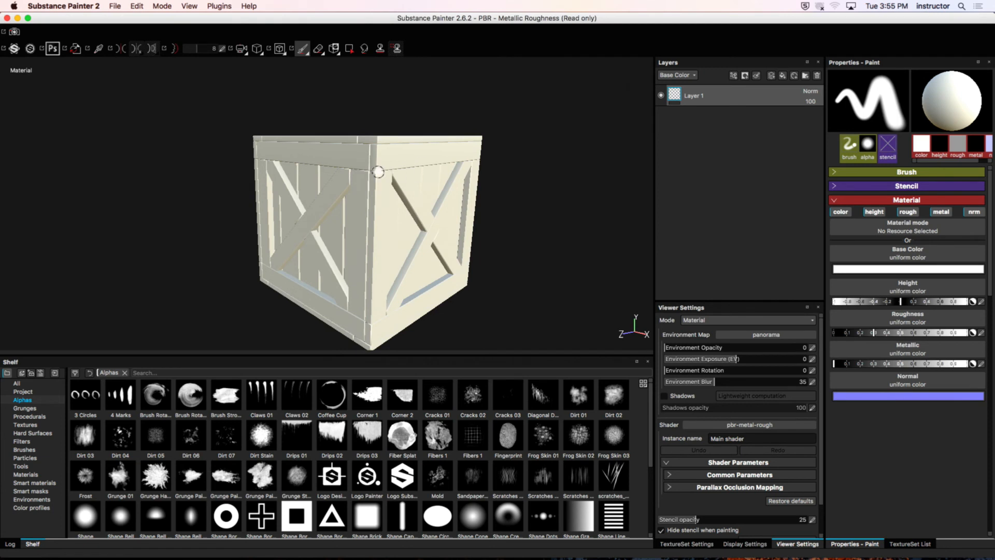
left_click_drag(377, 170, 381, 142, "alt")
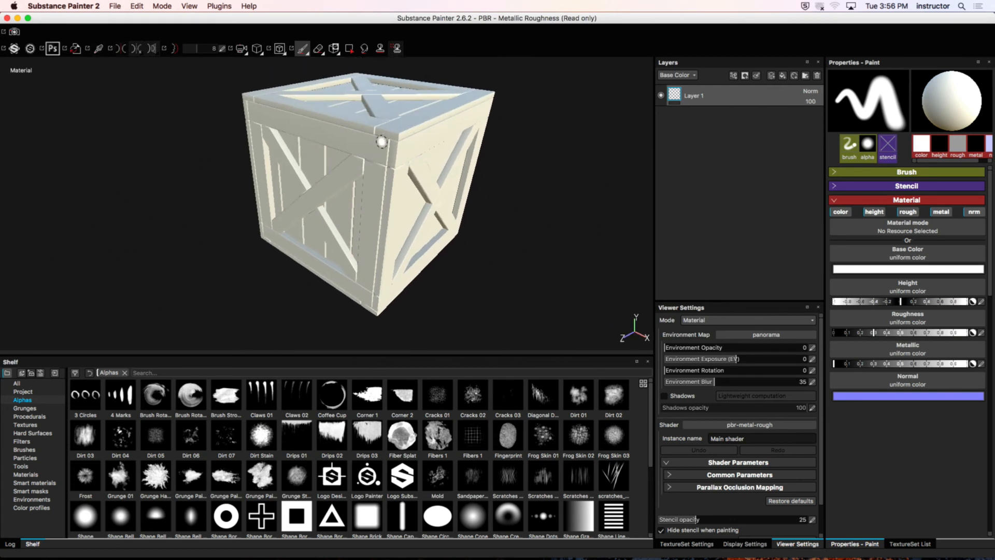
middle_click_drag(381, 141, 368, 158, "alt")
right_click_drag(366, 158, 414, 176, "alt")
left_click_drag(415, 176, 281, 171, "alt")
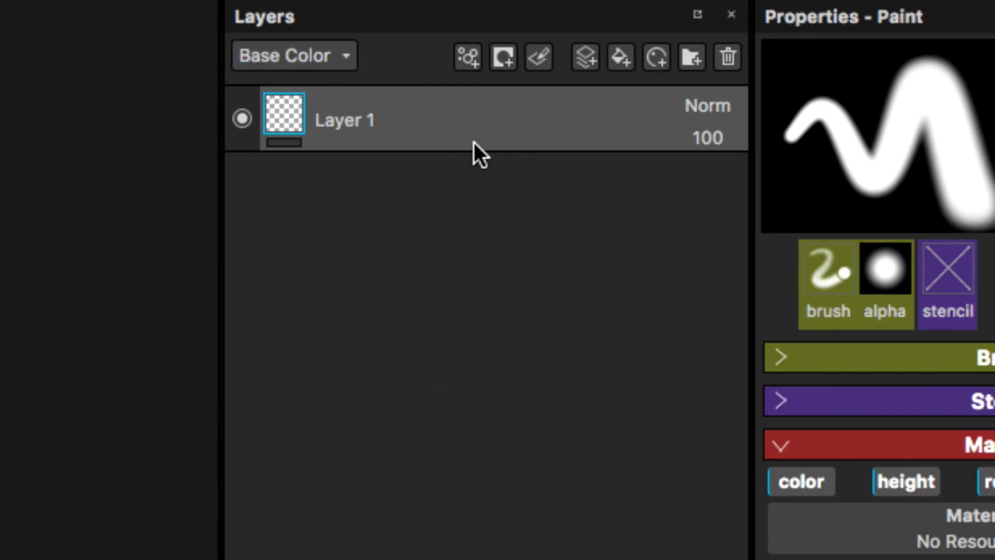
left_click(626, 61)
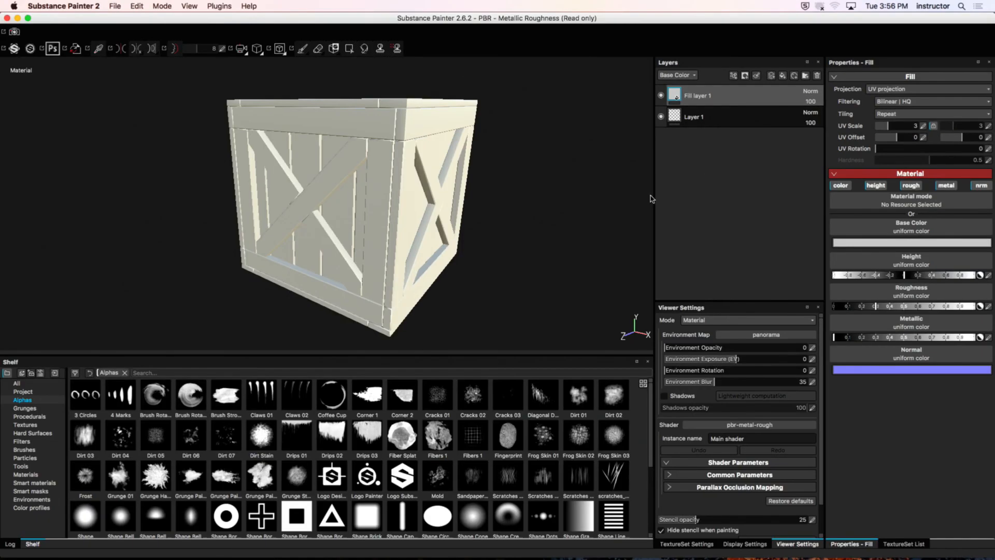
Step: Set the fill layer's base color to a saturated blue with H 0.620, S 0.985 and V 0.549
left_click_drag(140, 348, 120, 396, "alt")
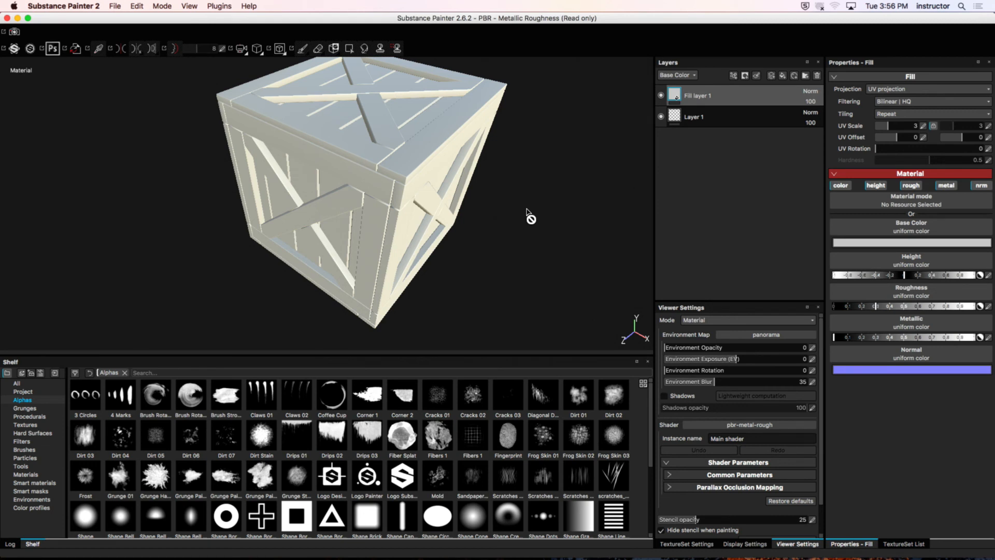
left_click_drag(531, 155, 492, 158, "alt")
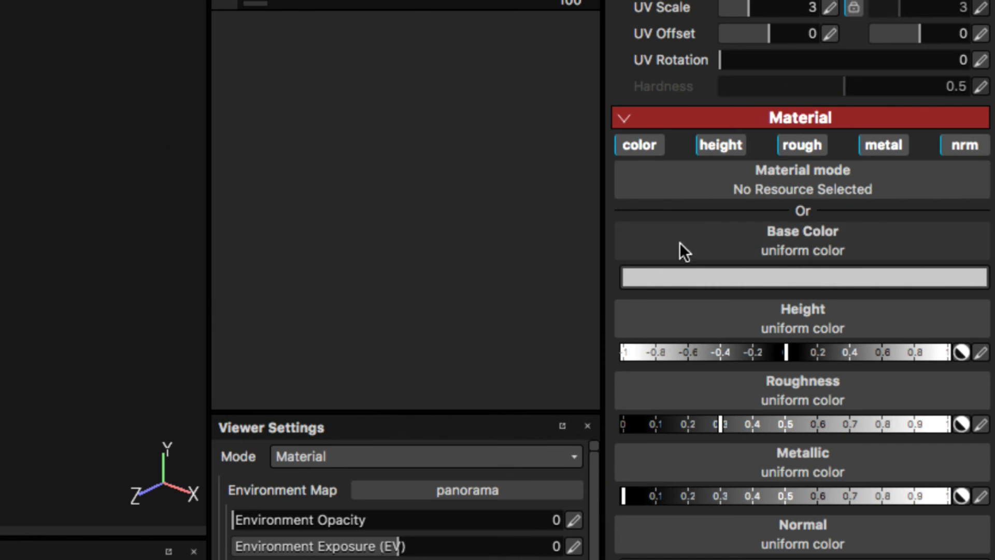
left_click(803, 276)
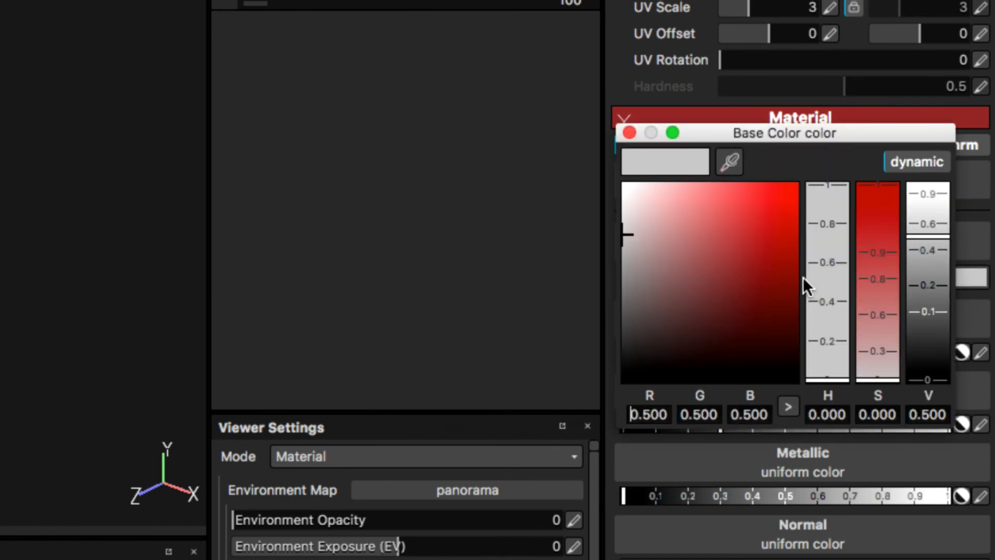
left_click_drag(674, 272, 775, 229)
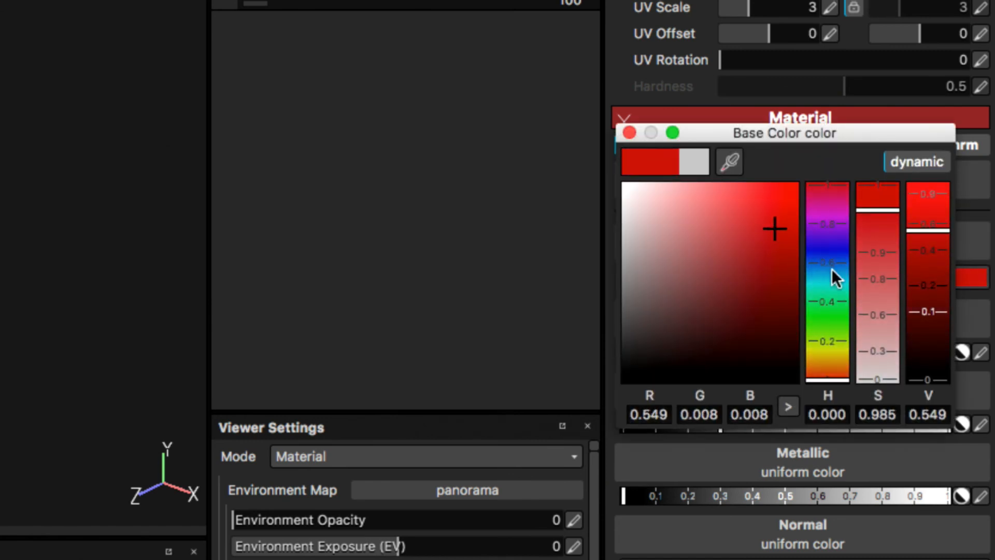
left_click_drag(832, 270, 832, 258)
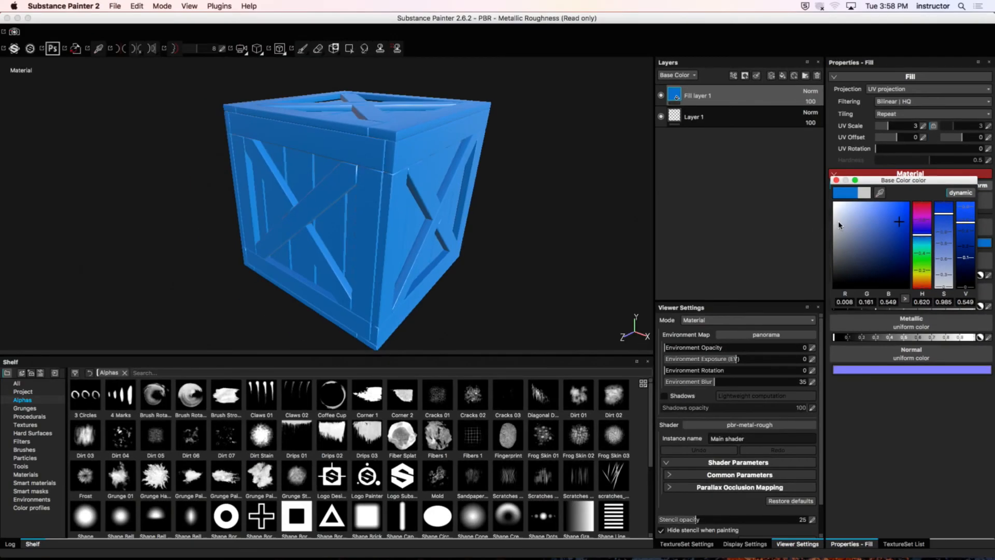
left_click(836, 180)
Step: Lower the fill layer's roughness to 0 and inspect the reflections on the crate
left_click_drag(451, 210, 424, 175, "alt")
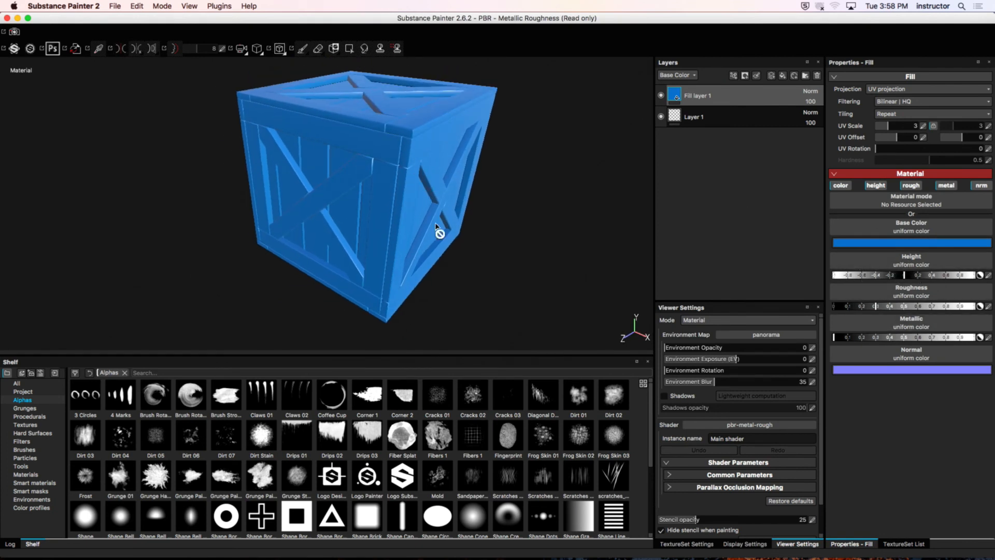
left_click_drag(413, 150, 456, 166, "alt")
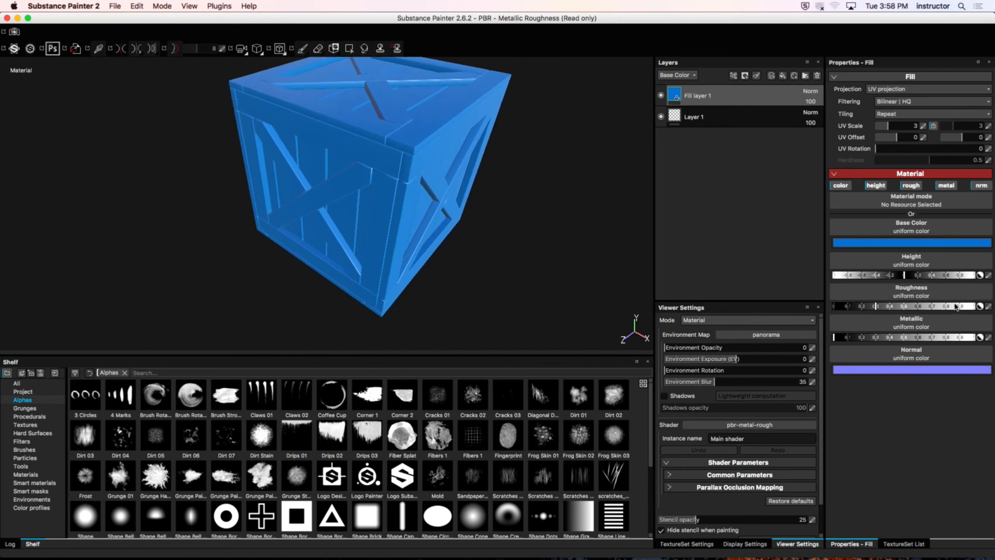
left_click_drag(956, 306, 813, 306)
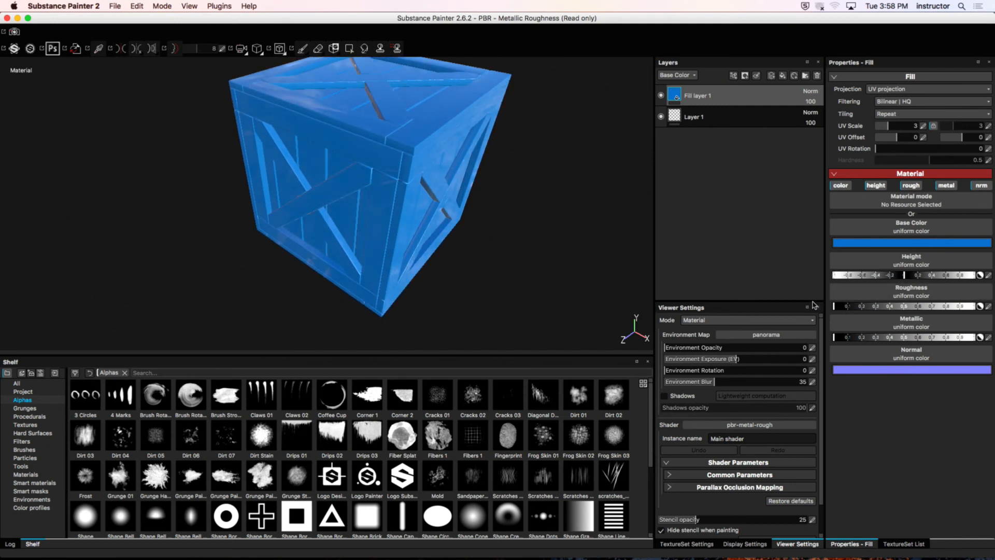
left_click_drag(518, 221, 489, 193, "alt")
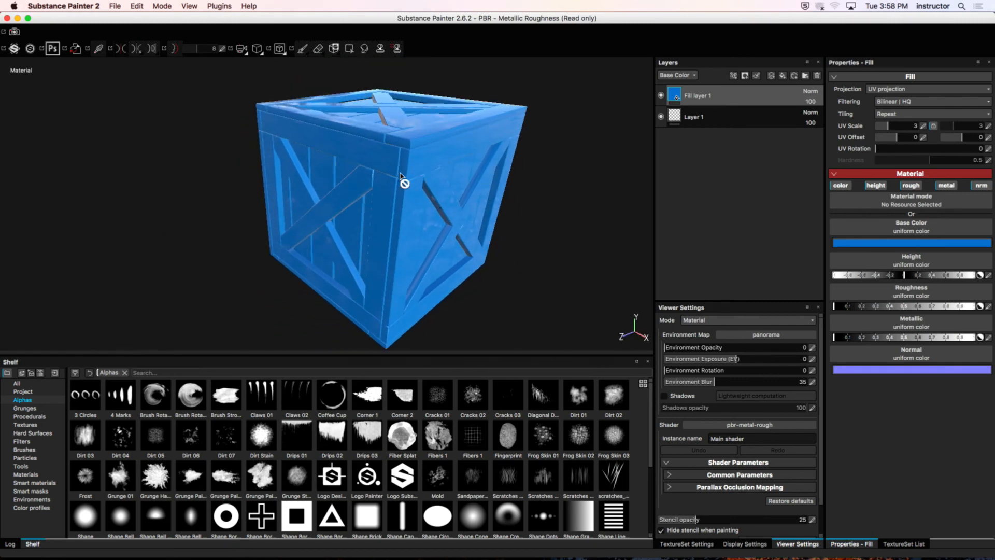
right_click_drag(400, 177, 617, 157, "alt")
left_click_drag(506, 153, 453, 169, "alt")
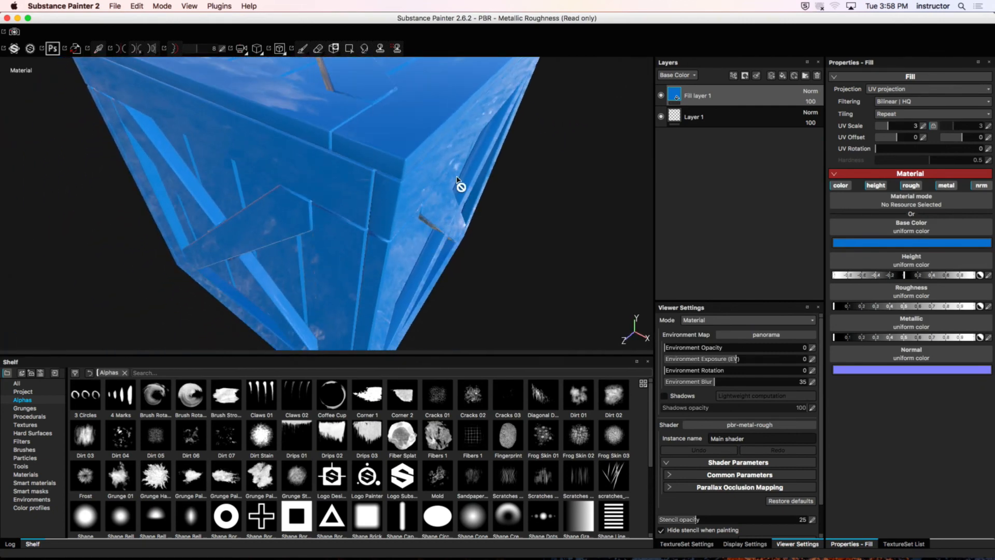
left_click(844, 306)
mouse_move(846, 306)
left_mouse_down()
mouse_move(878, 306)
mouse_move(835, 306)
mouse_move(845, 306)
left_mouse_up()
left_click_drag(846, 305, 821, 315)
left_click_drag(459, 147, 425, 210, "alt")
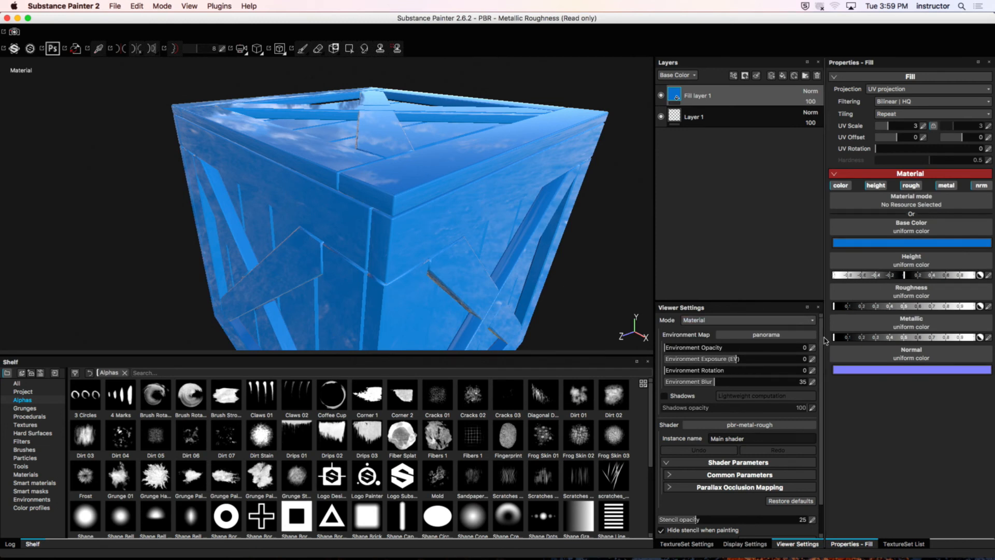
Step: Try a slightly raised metallic value on the fill layer and check the crate's reflections from several sides
left_click_drag(858, 337, 834, 337)
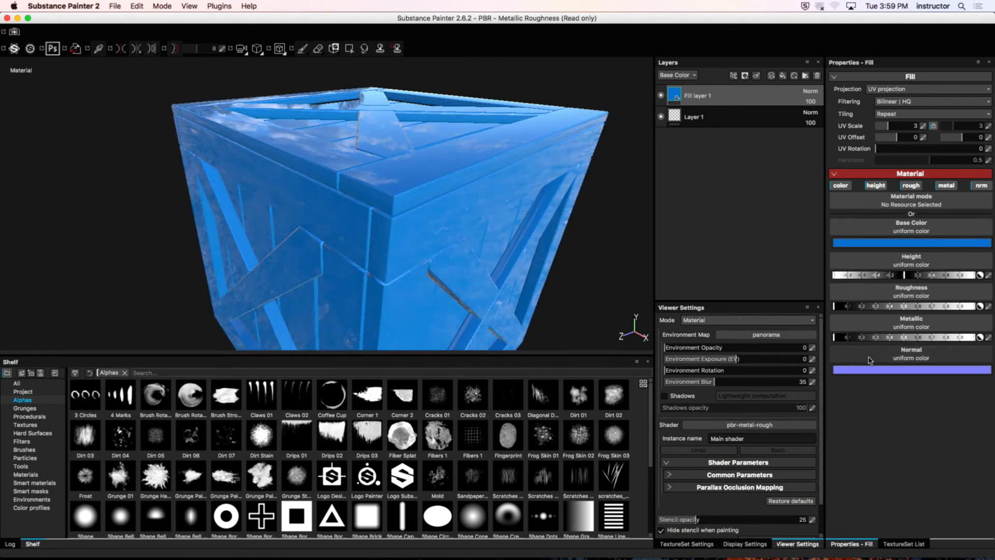
left_click_drag(387, 235, 413, 211, "alt")
left_click_drag(367, 182, 477, 222, "alt")
key("f")
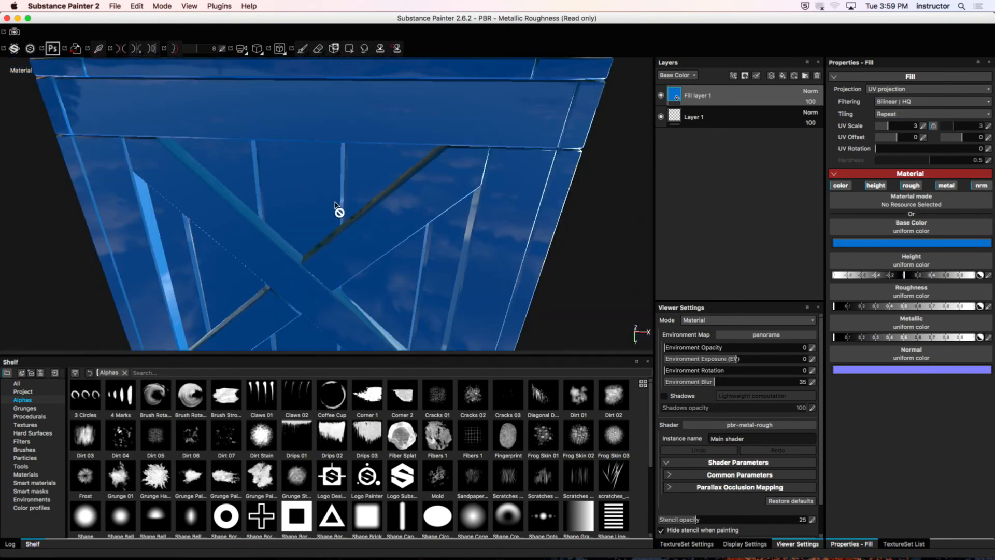
left_click_drag(327, 203, 428, 208, "alt")
right_click_drag(429, 208, 229, 215, "alt")
left_click_drag(229, 216, 389, 178, "alt")
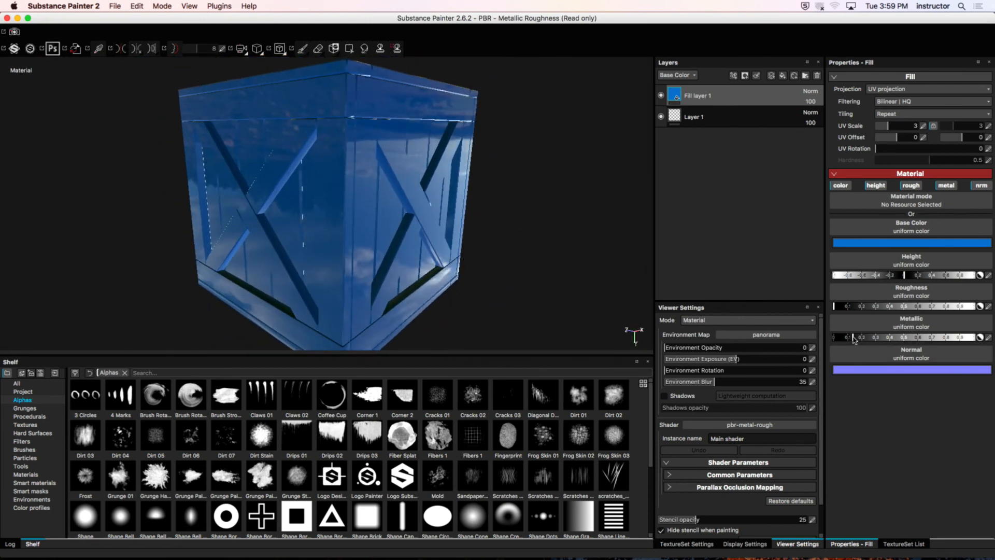
Step: Set the fill layer's roughness to about 0.2
middle_click_drag(348, 85, 362, 82, "alt")
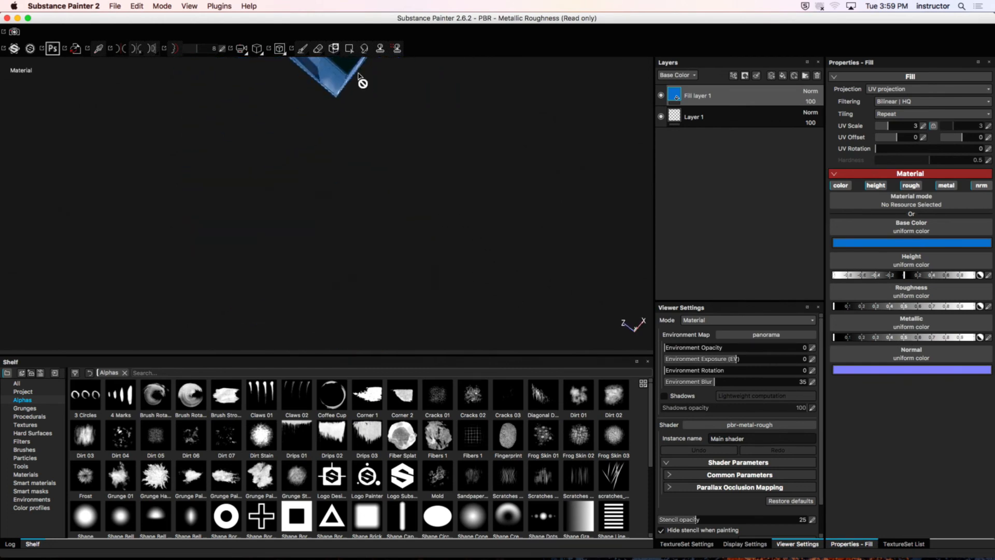
left_click_drag(362, 82, 386, 146, "alt")
middle_click_drag(387, 147, 427, 187, "alt")
right_click_drag(427, 187, 192, 164, "alt")
left_click_drag(344, 140, 346, 142, "alt")
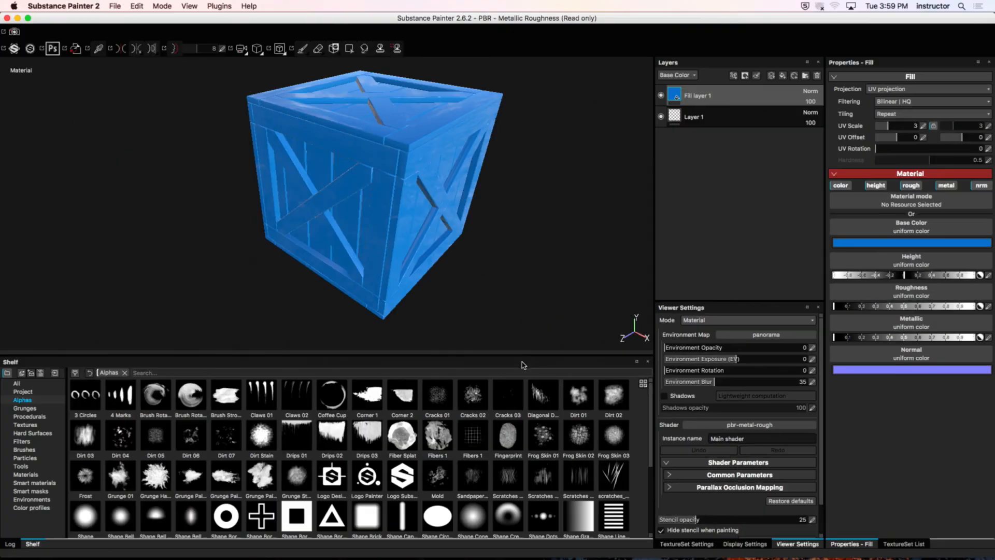
left_click_drag(289, 160, 318, 171, "alt")
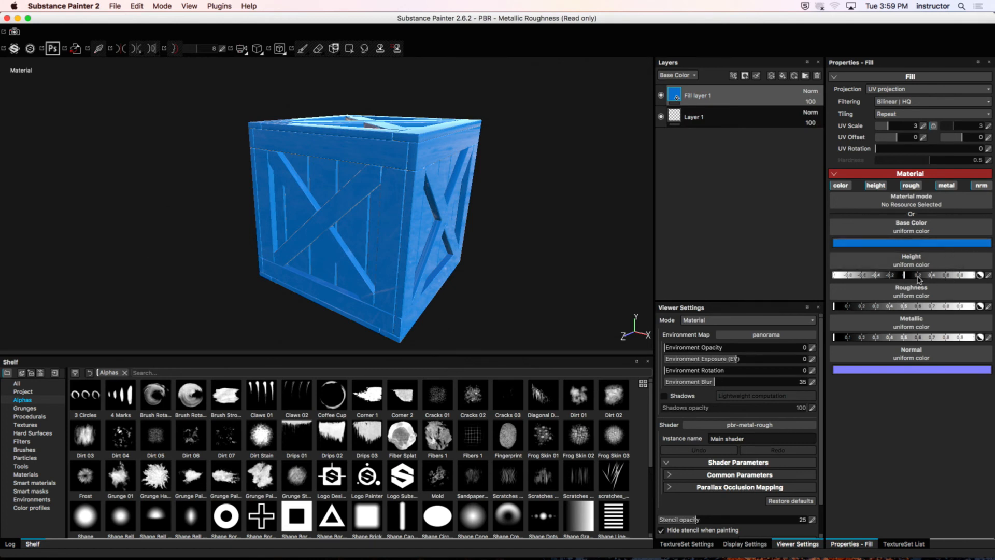
mouse_move(852, 307)
left_mouse_down()
mouse_move(876, 307)
mouse_move(864, 307)
left_mouse_up()
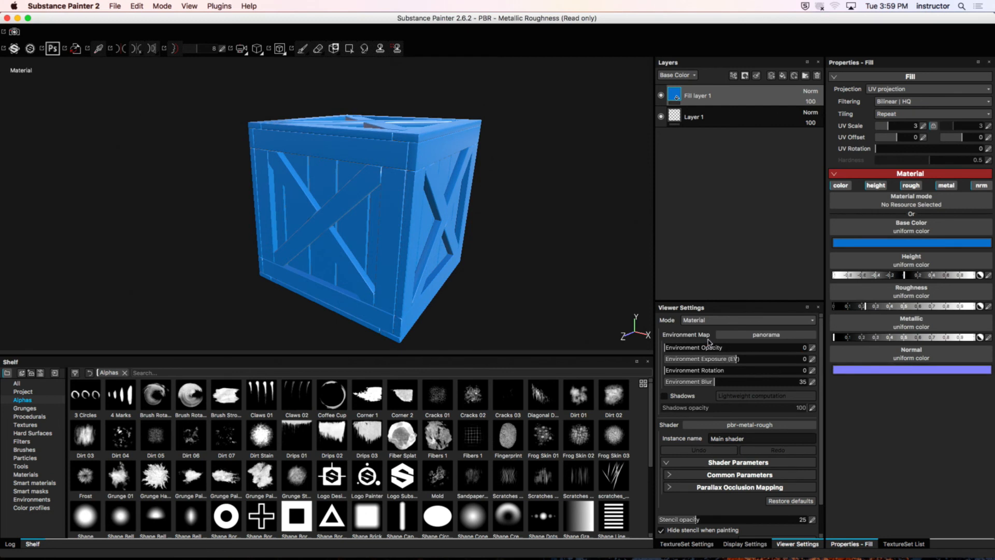
Step: Try the fill layer's roughness at 0 and settle on about 0.1
left_click_drag(320, 260, 437, 239, "alt")
left_click_drag(864, 306, 832, 311)
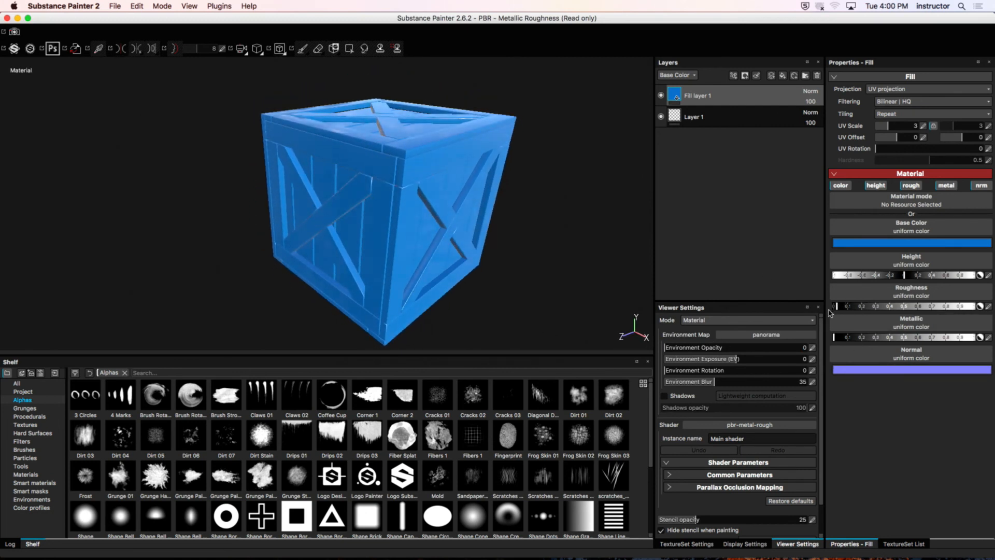
left_click_drag(537, 241, 630, 247, "alt")
left_click_drag(838, 307, 850, 309)
Step: Examine the blue material's reflections on the crate from several sides and up close
left_click_drag(495, 205, 451, 225, "alt")
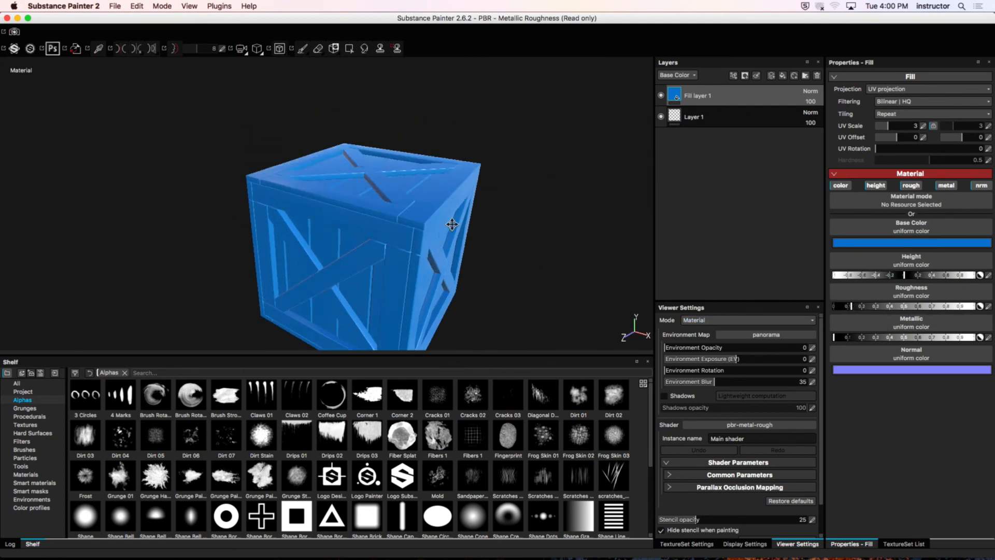
right_click_drag(451, 224, 635, 247, "alt")
right_click_drag(451, 259, 529, 279, "alt")
left_click_drag(530, 278, 473, 233, "alt")
right_click_drag(473, 234, 298, 249, "alt")
left_click_drag(298, 249, 349, 170, "alt")
middle_click_drag(349, 171, 353, 136, "alt")
right_click_drag(340, 184, 325, 209, "alt")
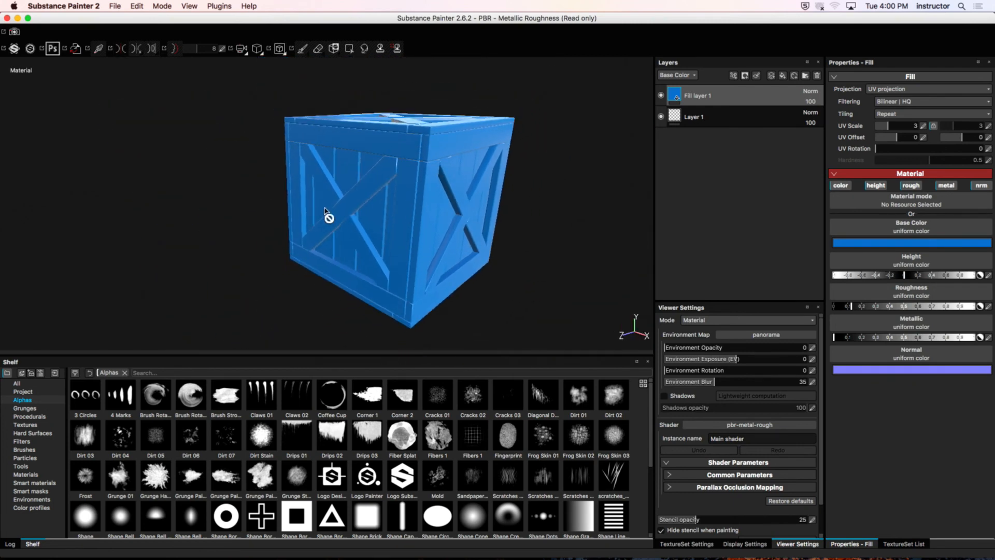
left_click_drag(325, 210, 352, 212, "alt")
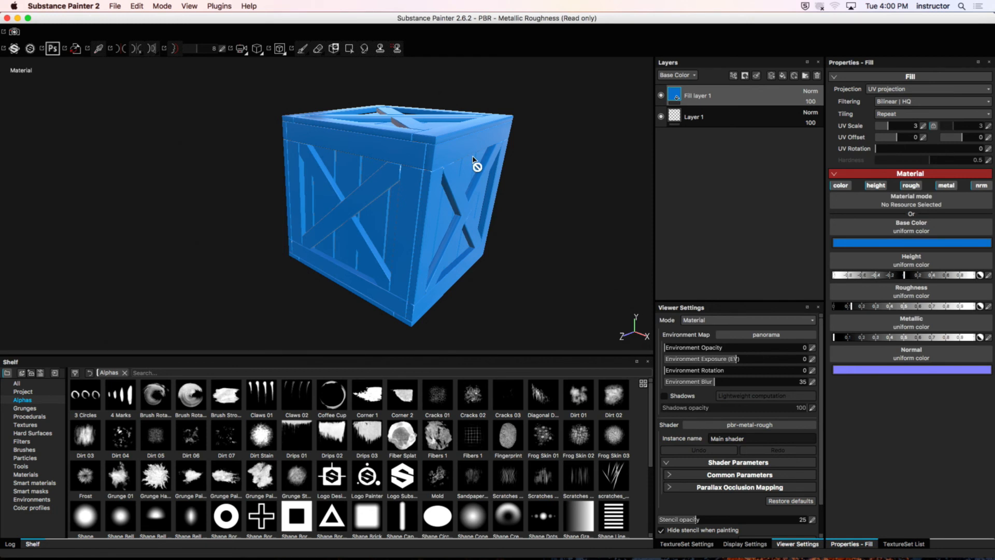
middle_click_drag(536, 143, 509, 148, "alt")
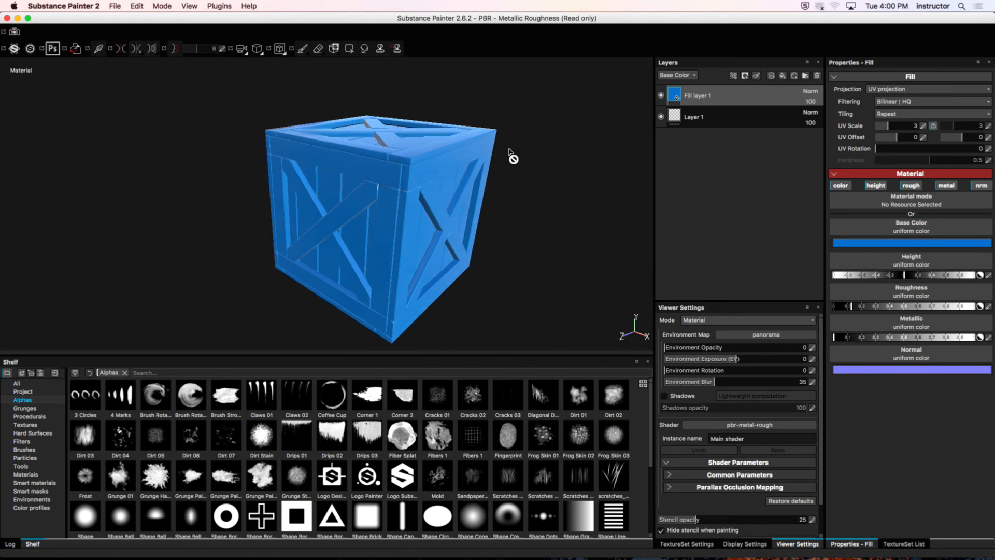
left_click_drag(509, 151, 468, 166, "alt")
middle_click_drag(411, 246, 374, 148, "alt")
right_click_drag(373, 148, 448, 121, "alt")
left_click_drag(449, 120, 316, 124, "alt")
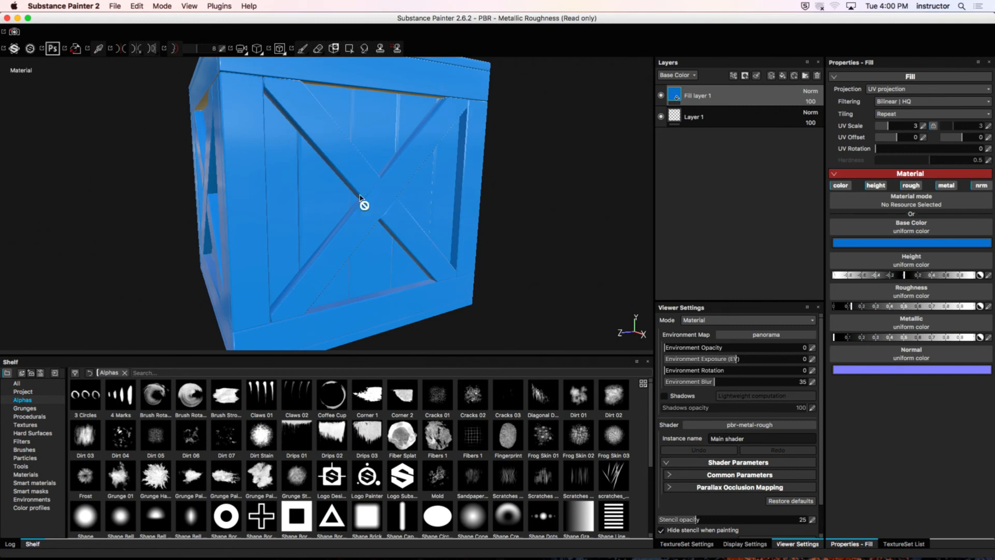
left_click_drag(335, 181, 348, 188, "alt")
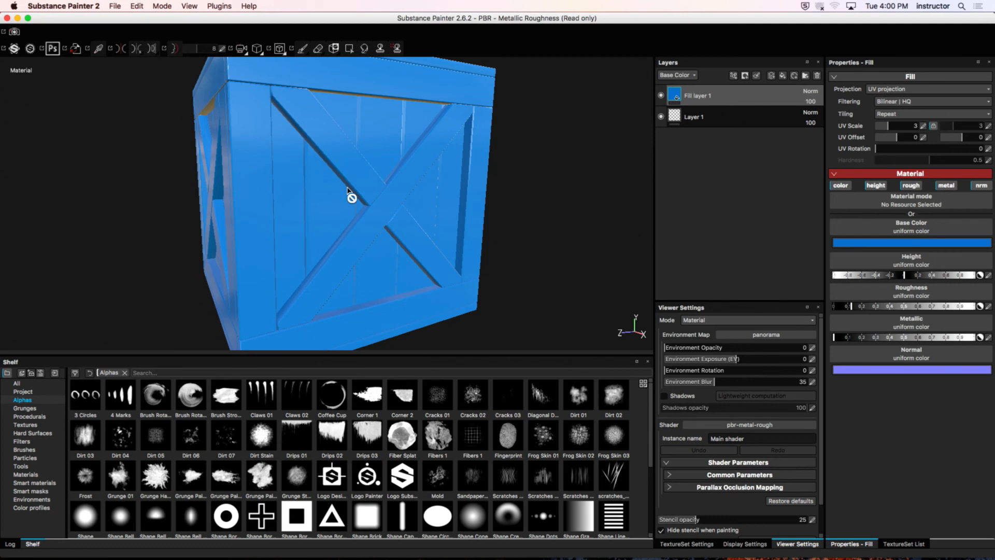
left_click_drag(395, 156, 437, 150, "alt")
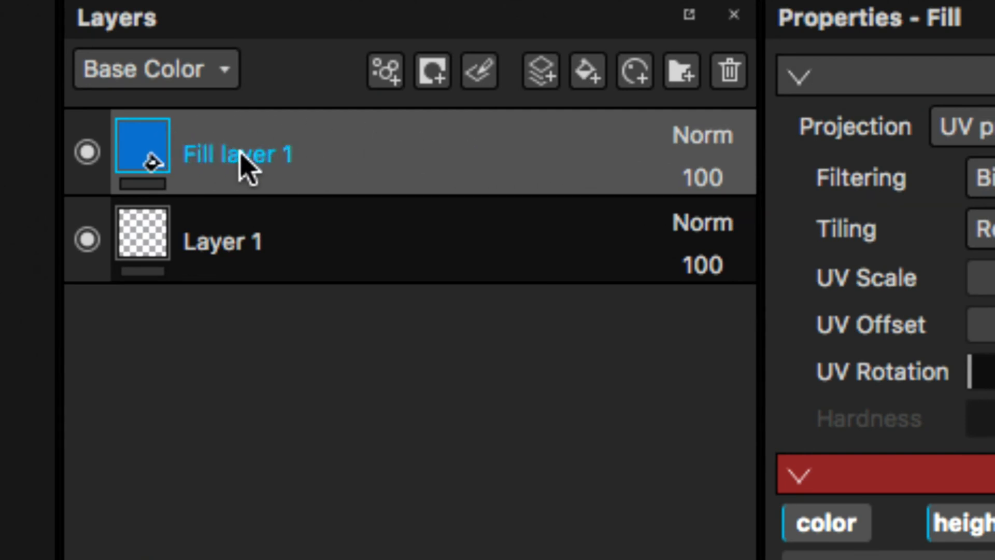
Step: Add a black mask to the blue fill layer
right_click(267, 155)
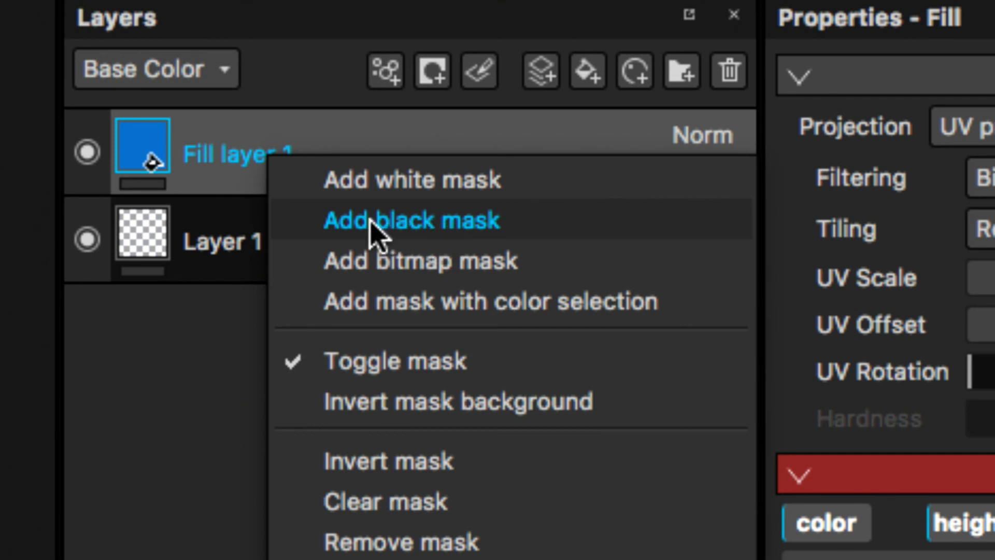
left_click(432, 228)
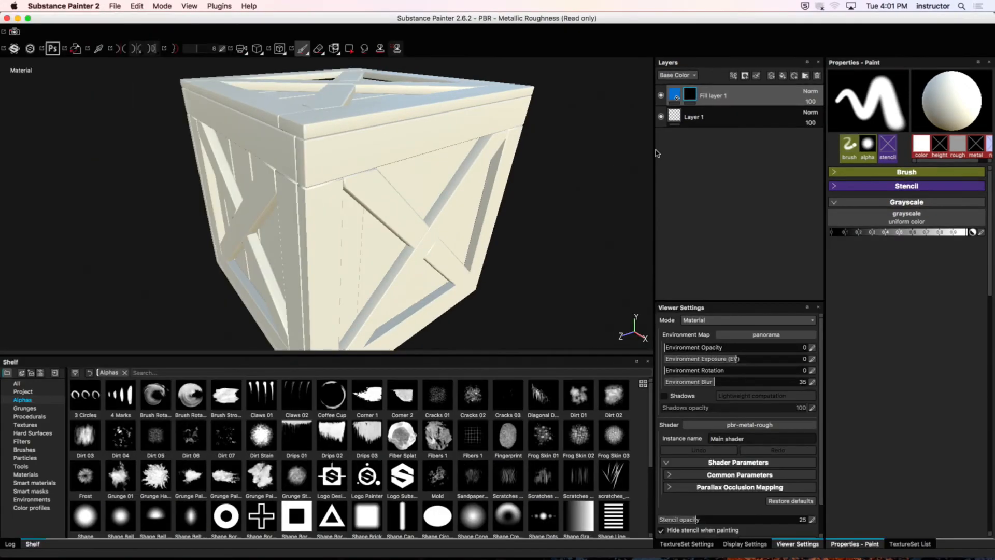
left_click_drag(437, 188, 427, 206, "alt")
right_click_drag(426, 206, 360, 203, "alt")
left_click_drag(404, 196, 405, 177, "alt")
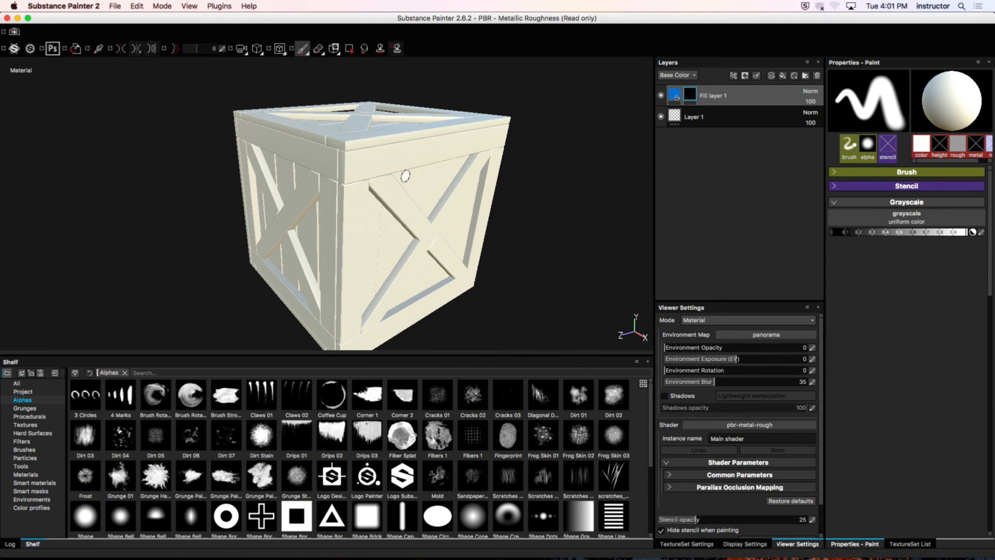
left_click_drag(524, 118, 515, 131, "alt")
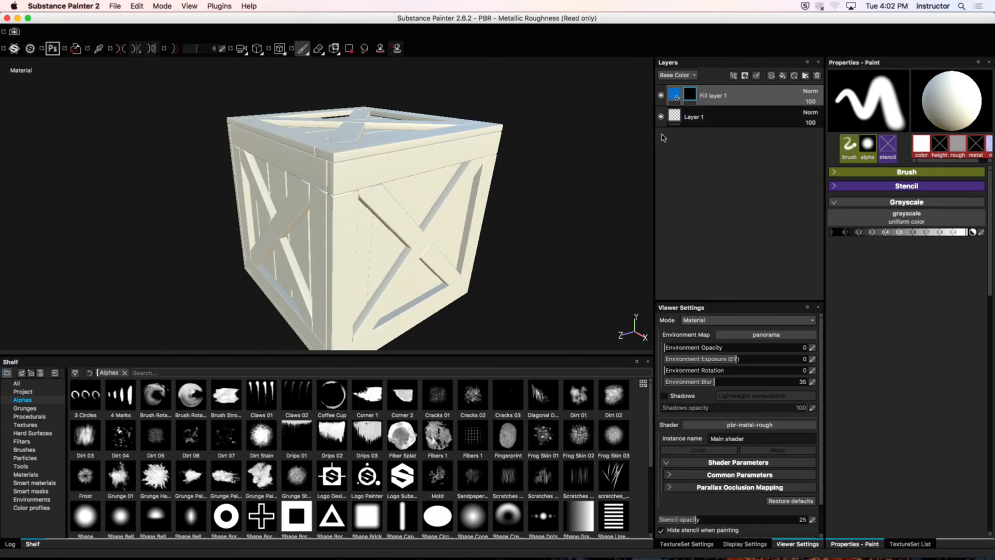
left_click_drag(470, 187, 461, 155, "alt")
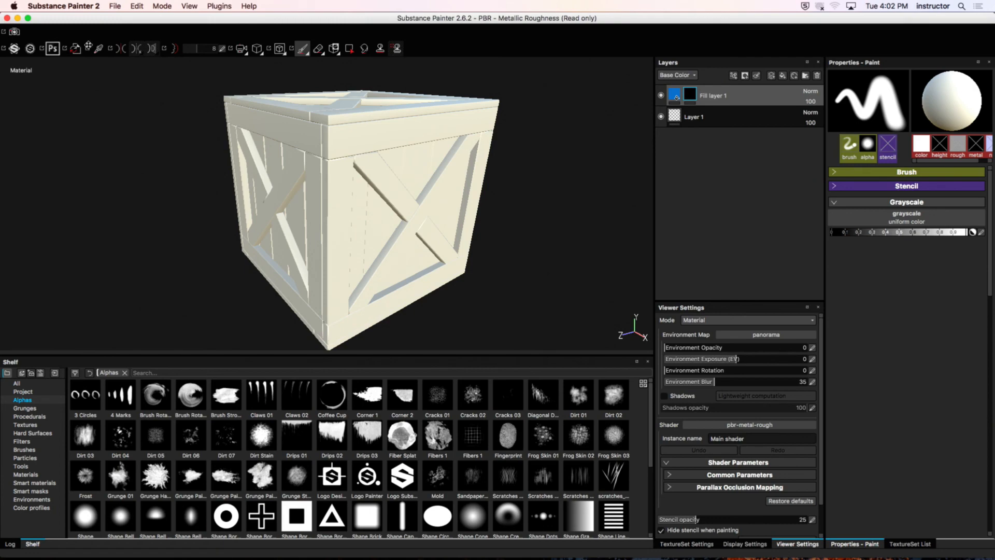
Step: Activate Polygon Fill for the mask, try the different fill modes and choose the UV fill mode
key("4")
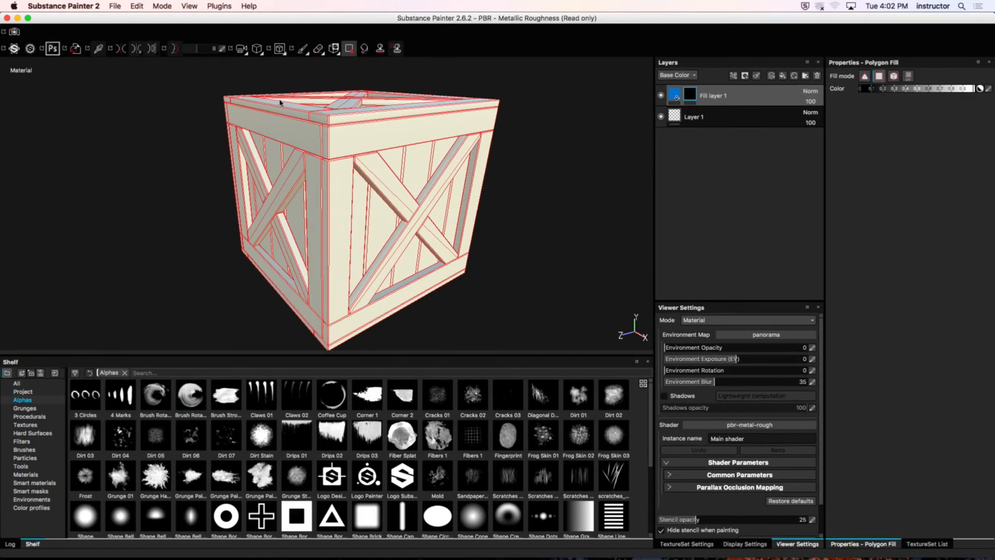
left_click_drag(280, 102, 361, 134, "alt")
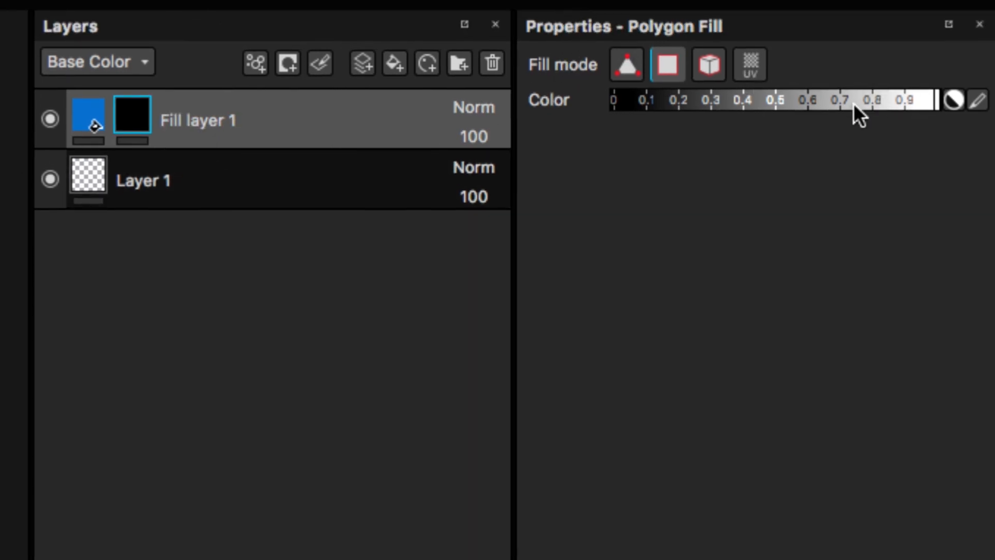
left_click(707, 74)
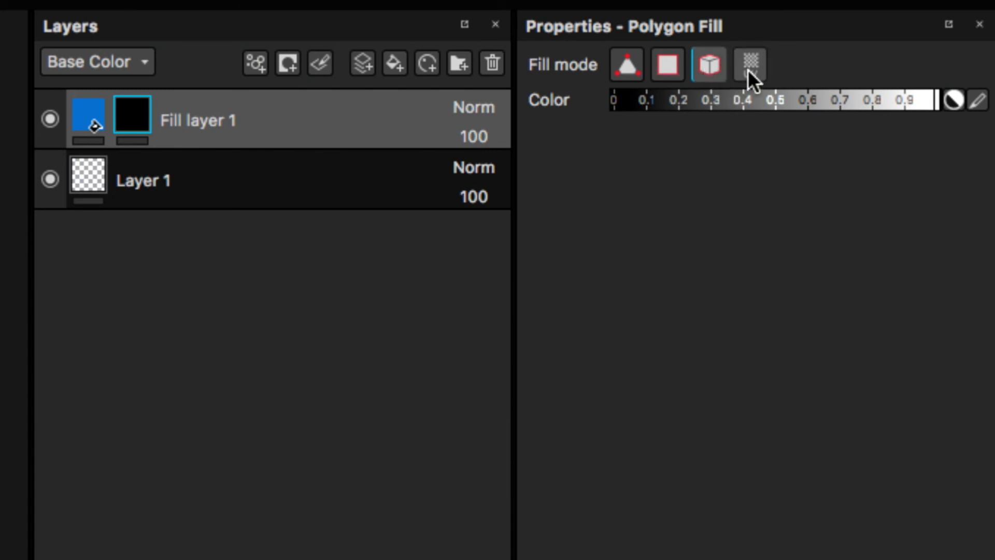
left_click(749, 69)
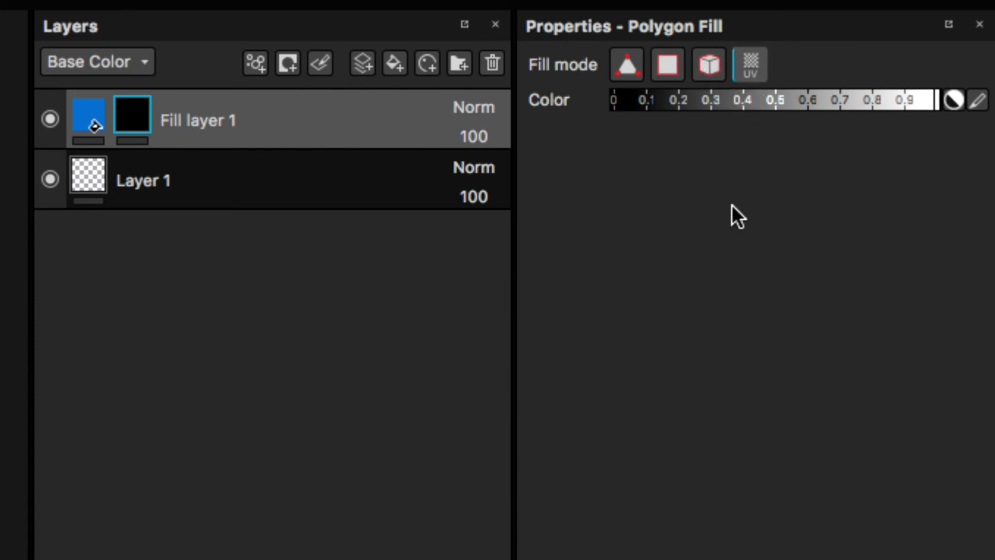
left_click(625, 74)
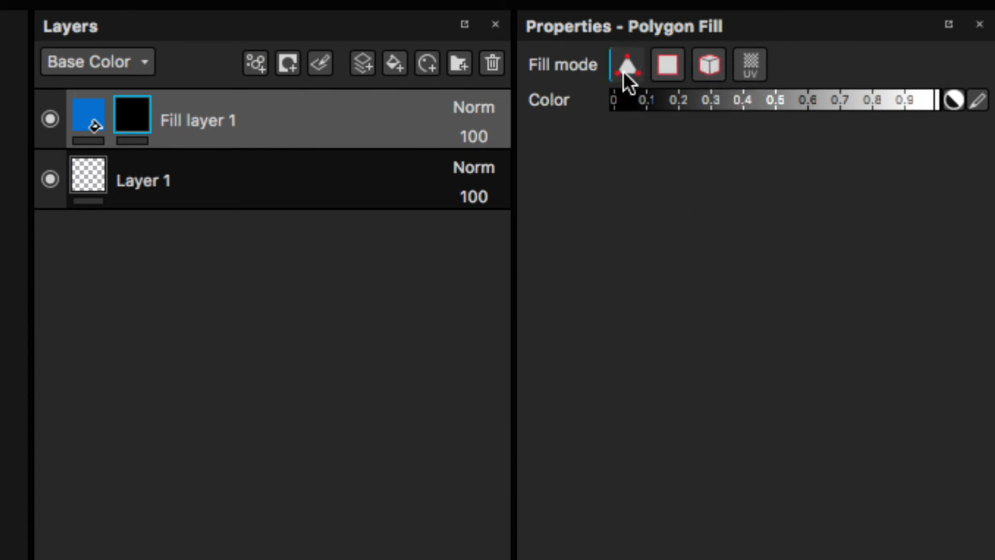
left_click(676, 73)
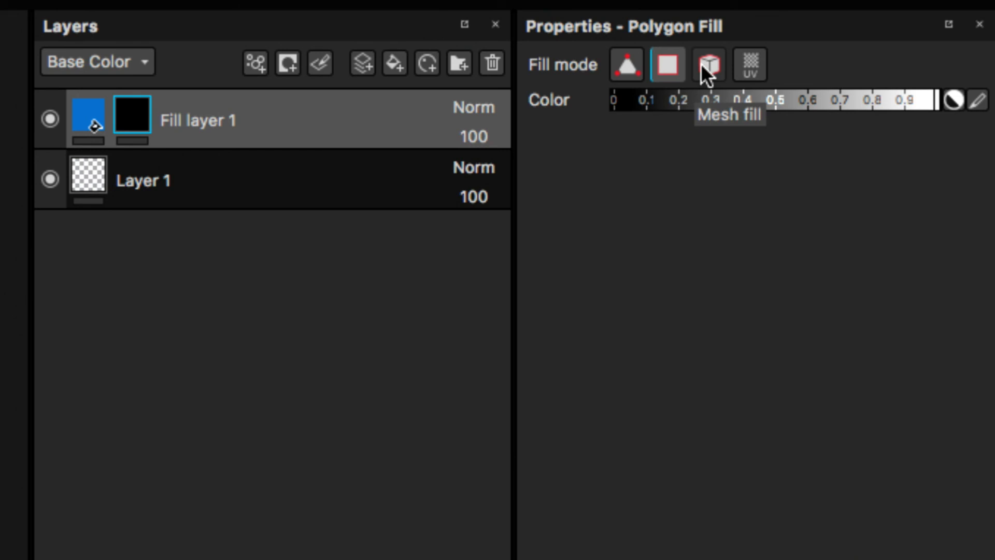
left_click(753, 67)
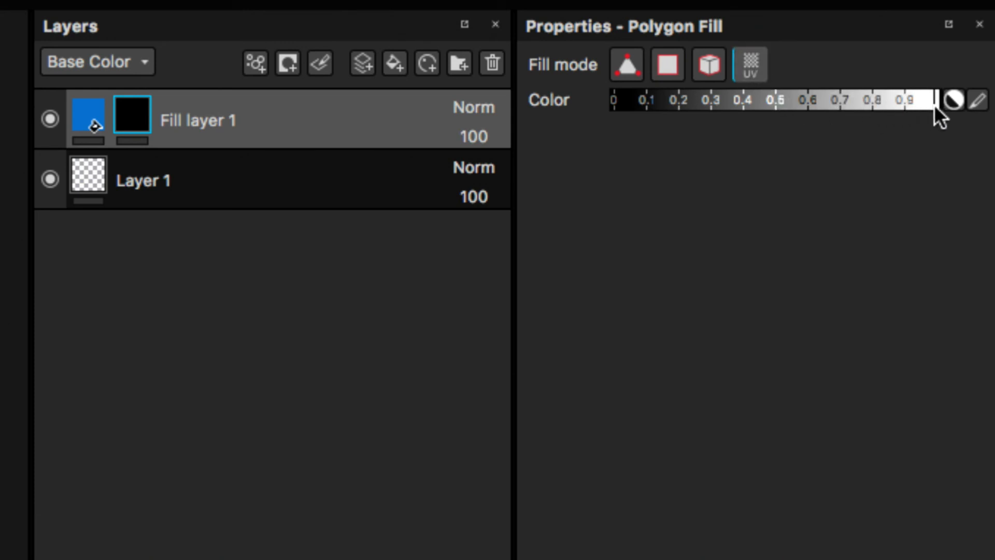
Step: Try darker grey values for the polygon fill color and return it to white
left_click_drag(935, 105, 870, 103)
left_click_drag(935, 106, 735, 102)
left_click_drag(874, 104, 979, 127)
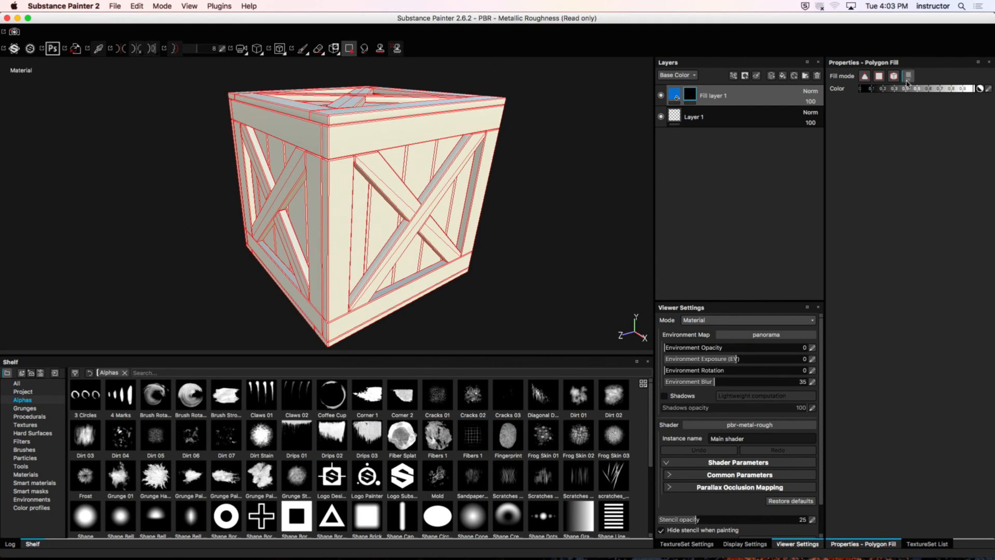
Step: Reveal the blue fill on the crossed braces of two adjacent crate sides by polygon-filling them white in the mask
mouse_move(493, 189)
left_mouse_down("alt")
mouse_move(482, 178)
mouse_move(484, 188)
left_mouse_up("alt")
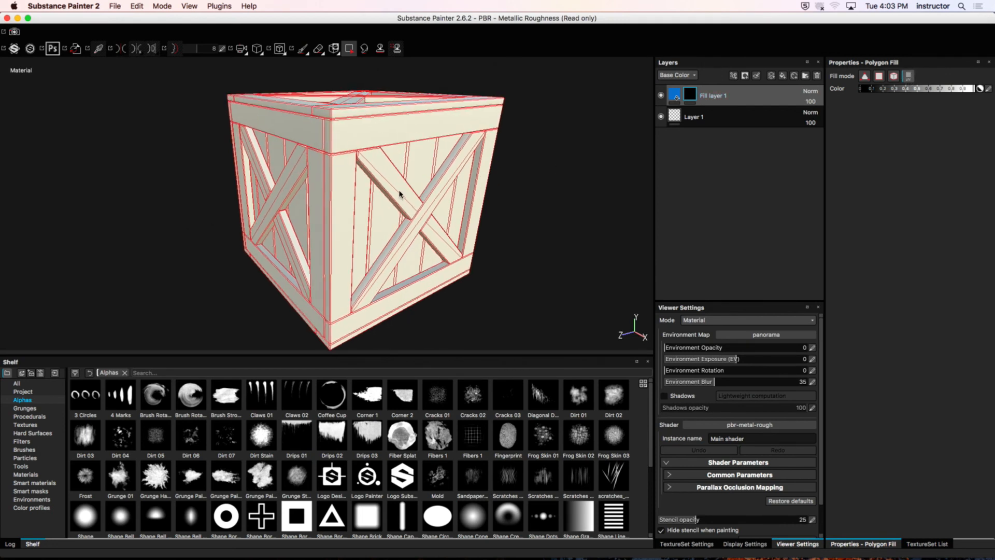
left_click(399, 195)
left_click(437, 207)
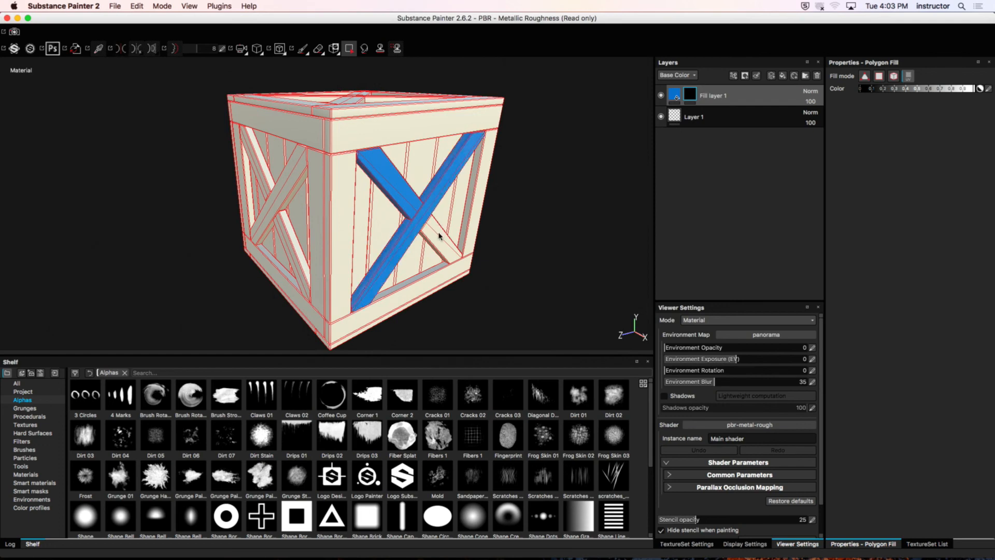
left_click_drag(425, 228, 257, 171, "alt")
left_click(258, 171)
left_click(211, 179)
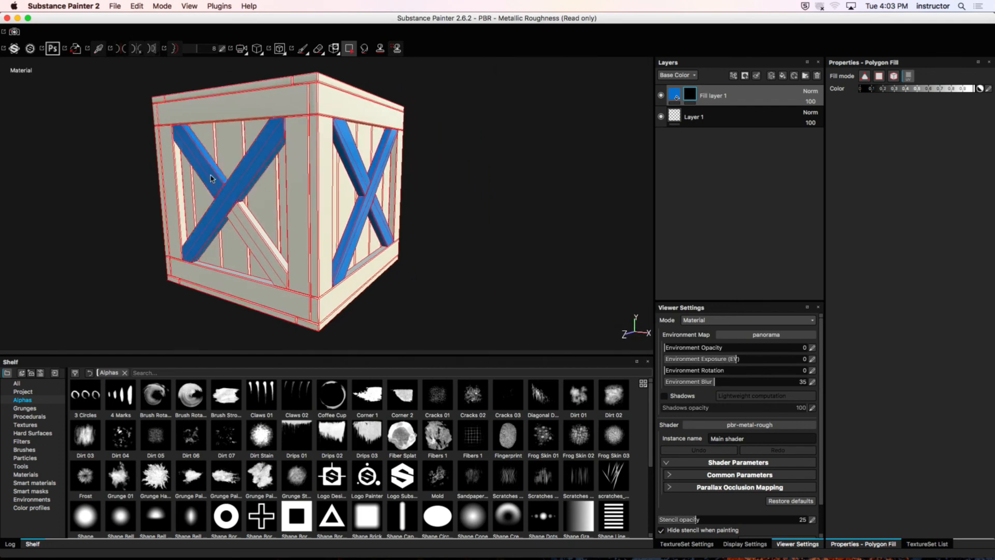
Step: Polygon-fill the crossed braces on the two remaining crate sides in the mask
left_click_drag(243, 215, 310, 168, "alt")
left_click(303, 220)
left_click(310, 168)
left_click(267, 222)
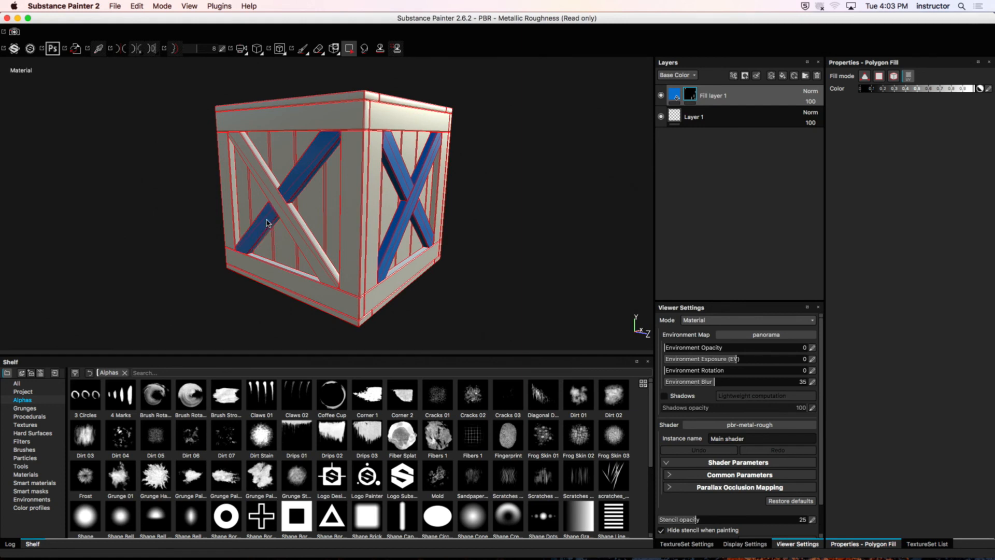
left_click(267, 184)
left_click_drag(267, 184, 296, 207, "alt")
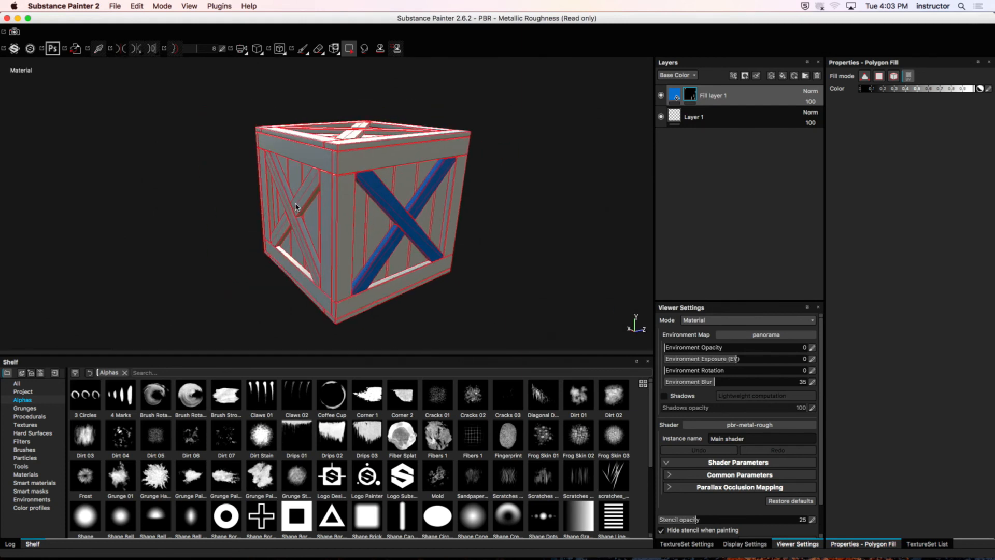
left_click(296, 205)
left_click(292, 214)
left_click(279, 233)
left_click_drag(324, 231, 363, 238, "alt")
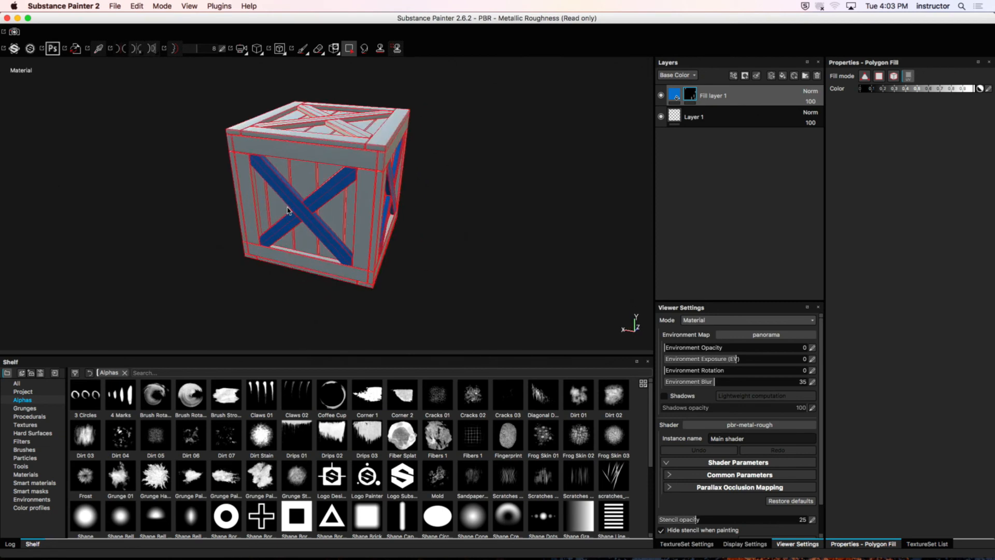
Step: Polygon-fill the crossed braces on the crate's top and bottom and switch back to the Paint tool
left_click_drag(288, 210, 355, 263, "alt")
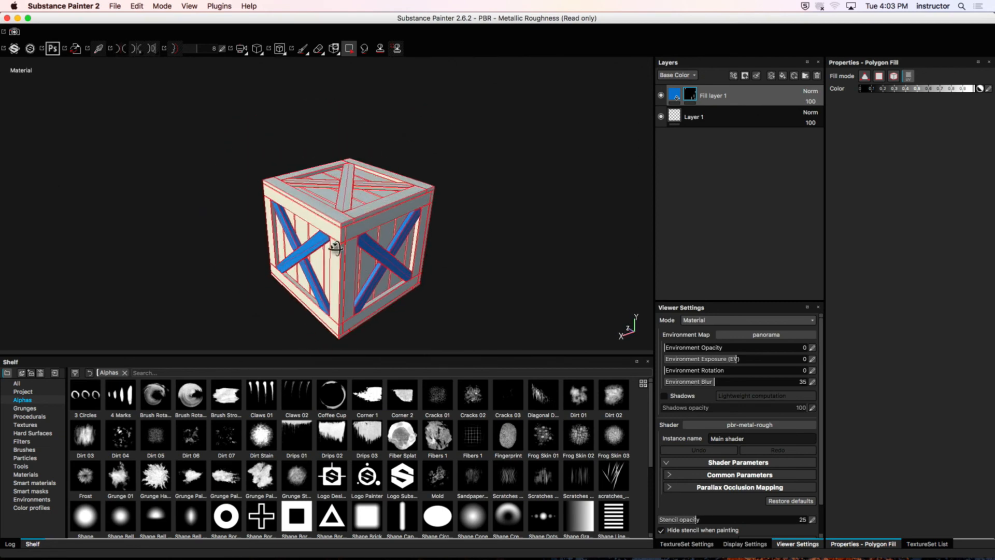
left_click(345, 197)
left_click_drag(376, 188, 341, 231, "alt")
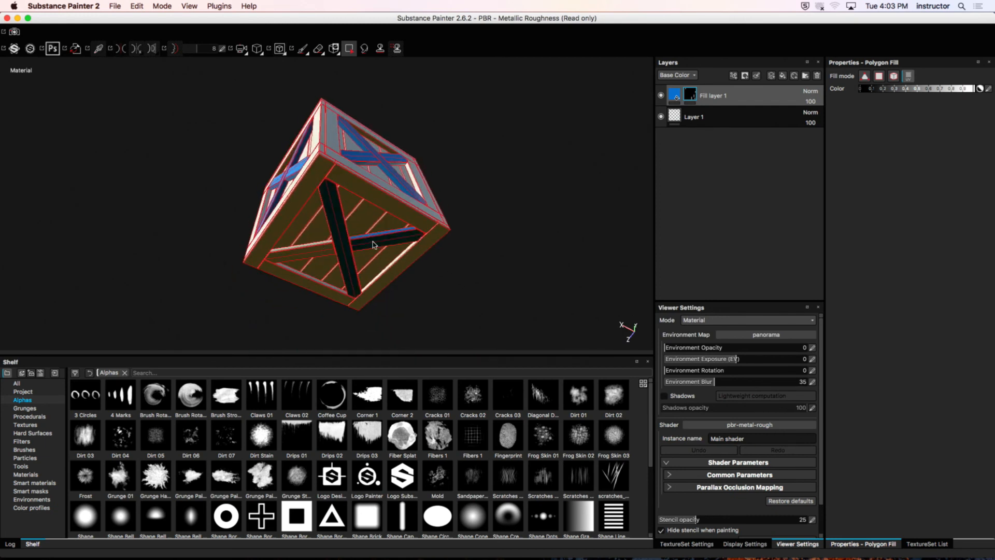
key("1")
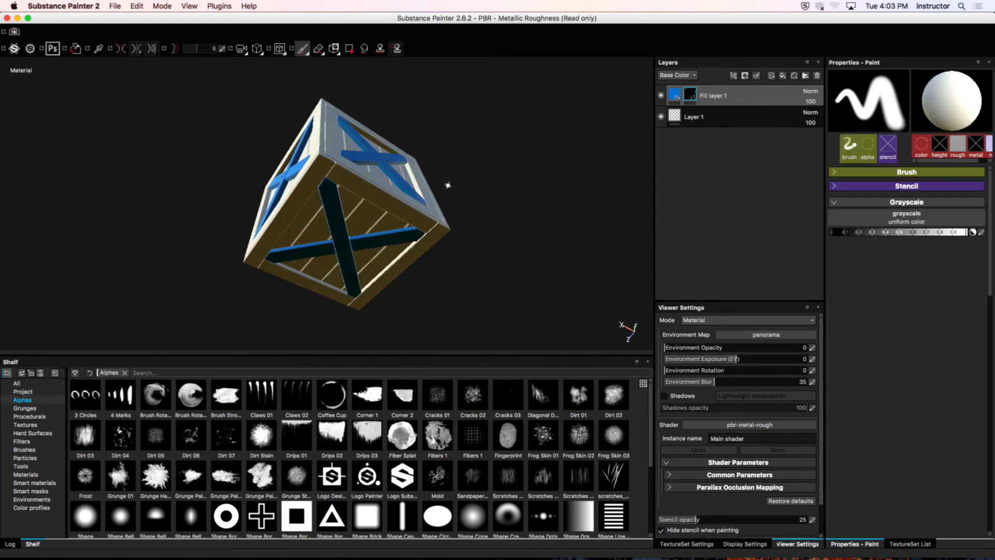
Step: Inspect the masked blue braces around the crate and the fill layer's mask thumbnail
left_click_drag(418, 122, 411, 225, "alt")
left_click_drag(355, 192, 340, 171, "alt")
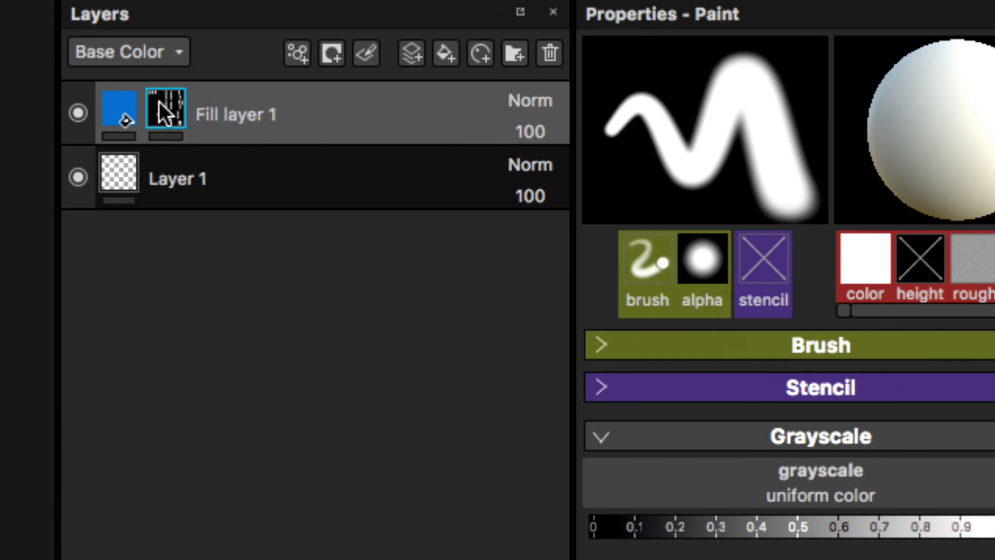
mouse_move(159, 101)
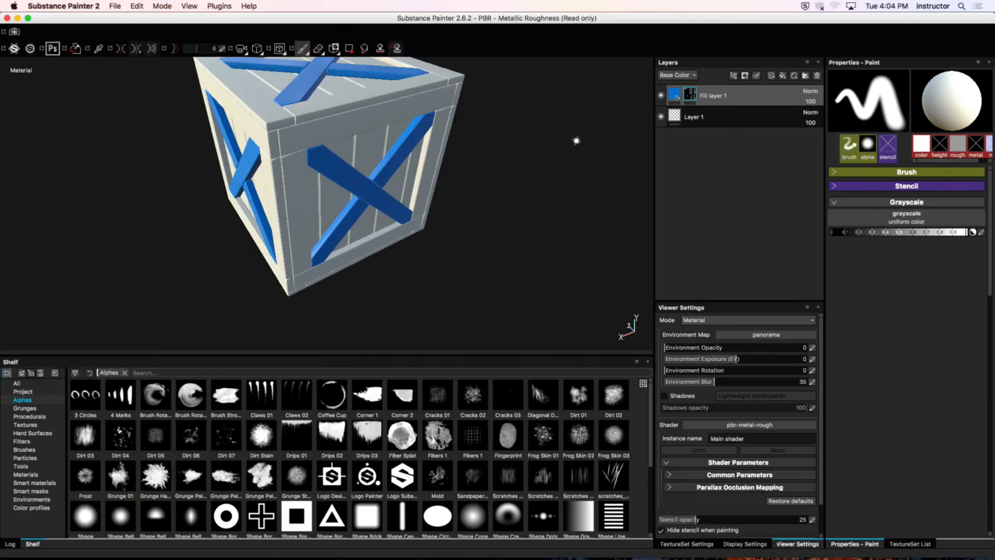
mouse_move(481, 170)
left_mouse_down("alt")
mouse_move(413, 224)
mouse_move(238, 187)
left_mouse_up("alt")
mouse_move(374, 153)
left_mouse_down("alt")
mouse_move(387, 173)
mouse_move(384, 160)
mouse_move(300, 122)
mouse_move(291, 131)
mouse_move(508, 122)
mouse_move(394, 114)
mouse_move(450, 133)
mouse_move(388, 157)
left_mouse_up("alt")
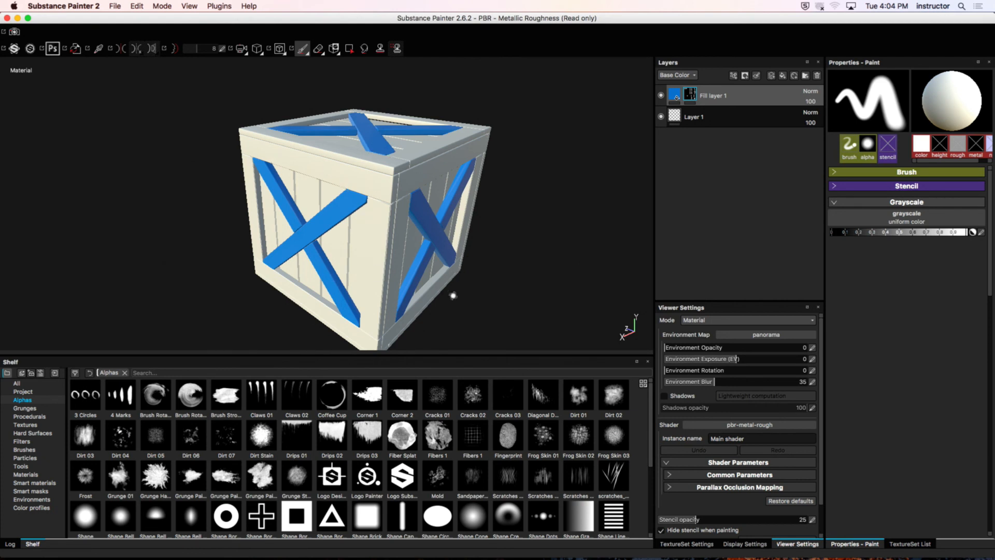
Step: Enlarge the shelf, show the Materials category and display its thumbnails at a larger size
left_click_drag(449, 359, 448, 247)
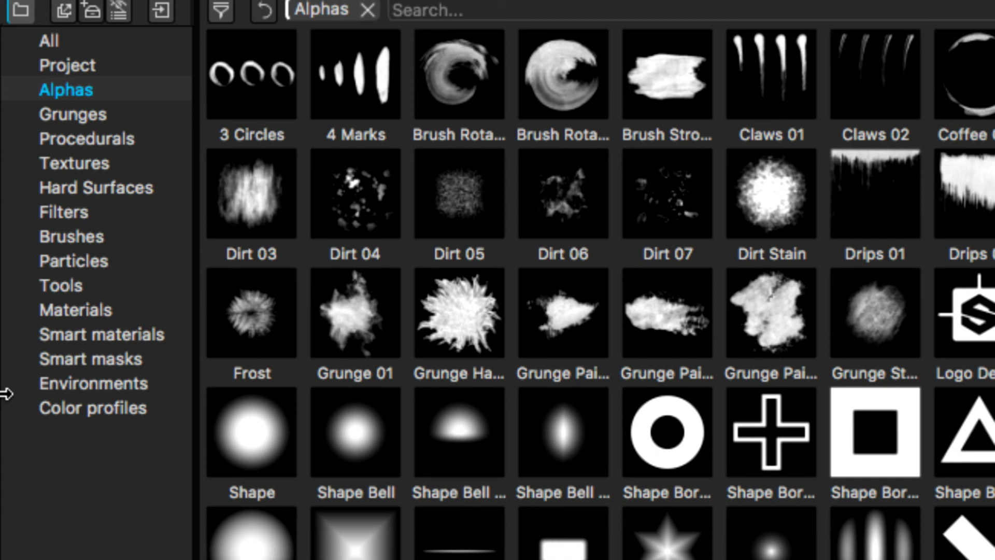
left_click(82, 311)
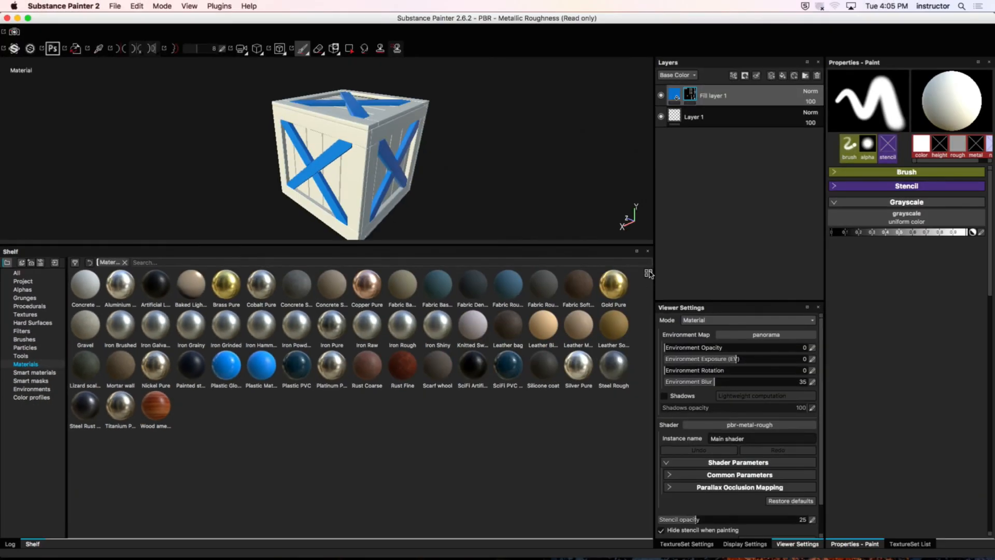
left_click(836, 253)
left_click(664, 306)
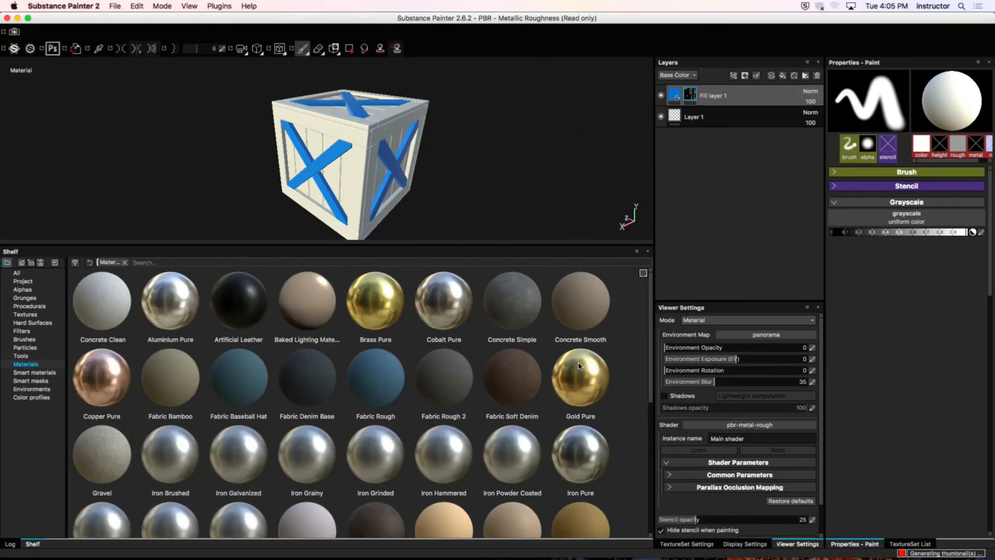
Step: Find the Wood american cherry material in the shelf and add it as a layer between Fill layer 1 and Layer 1
left_click_drag(651, 326, 646, 470)
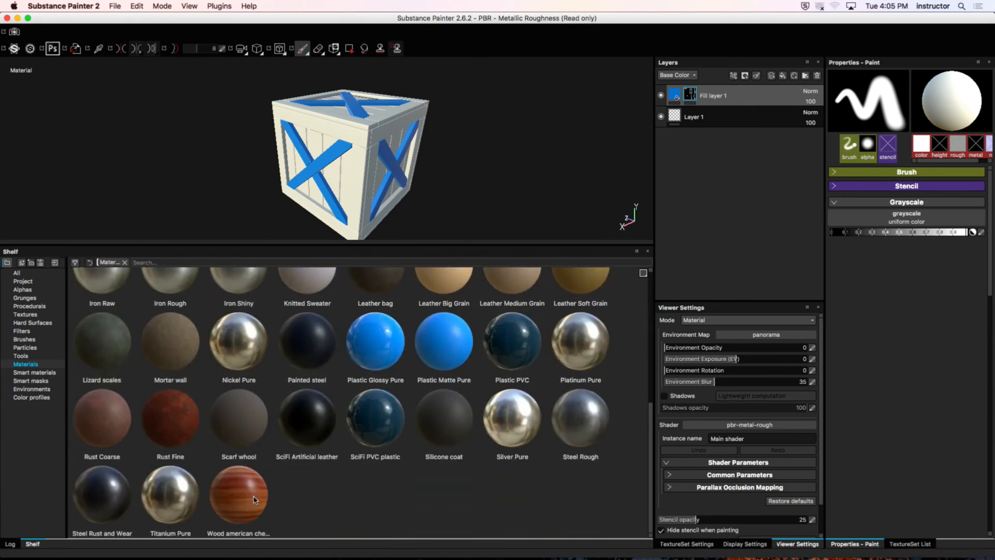
mouse_move(254, 499)
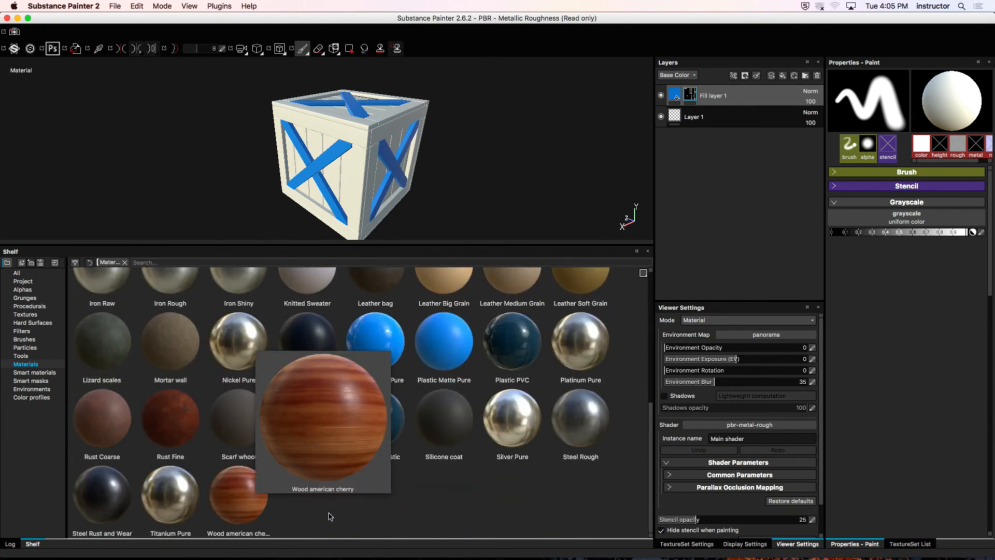
left_click(244, 495)
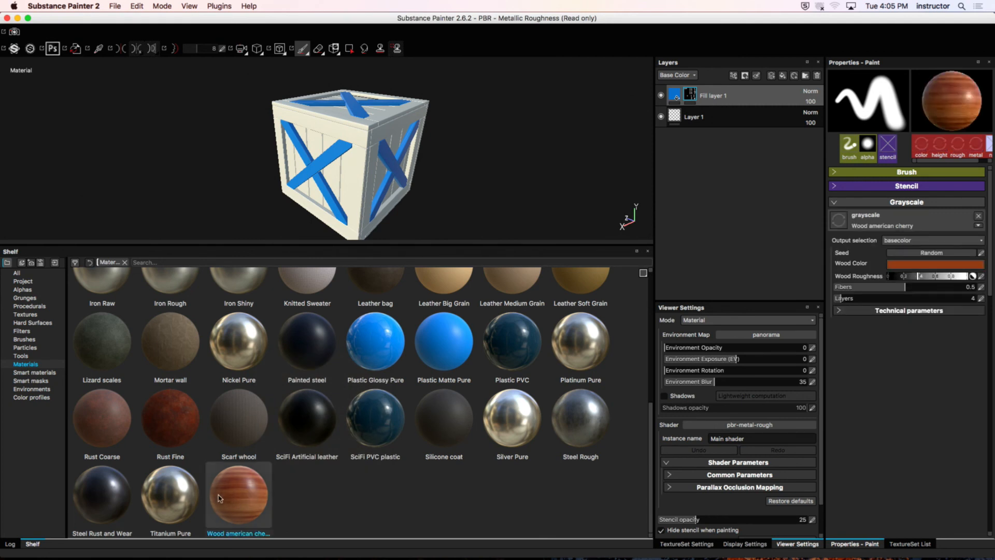
mouse_move(219, 497)
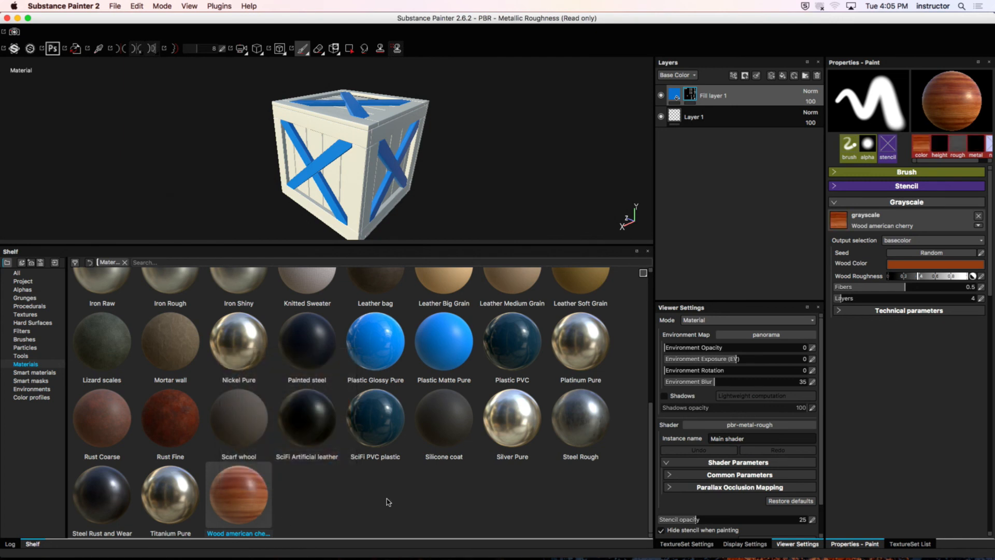
left_click_drag(242, 496, 751, 111)
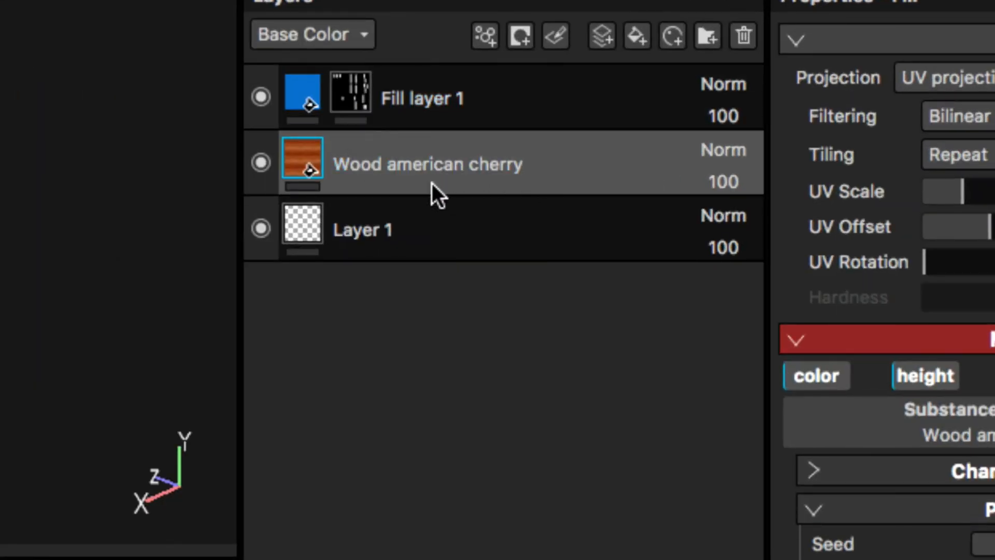
Step: Move the Wood american cherry layer above Fill layer 1, and return Fill layer 1 to the top of the stack
left_click_drag(311, 177, 403, 64)
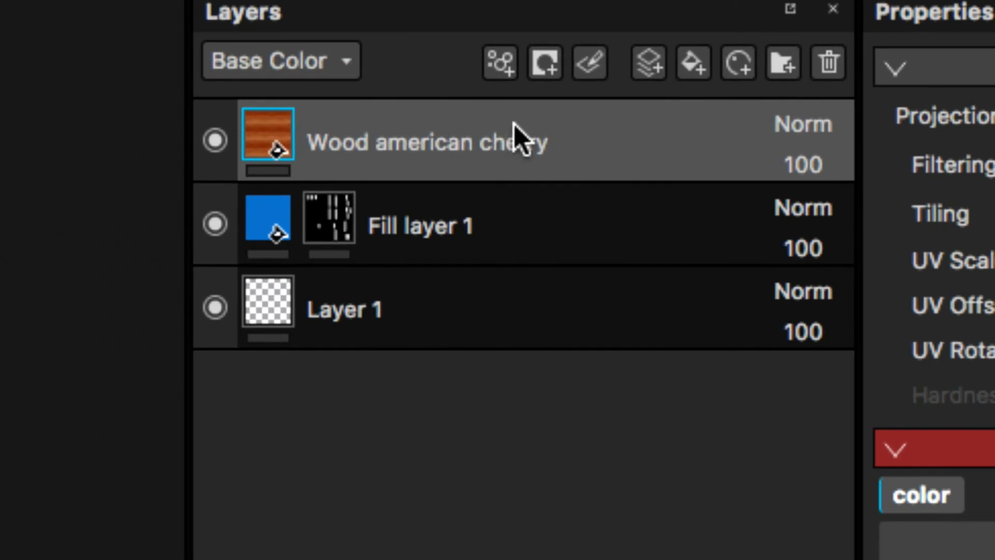
left_click(279, 220)
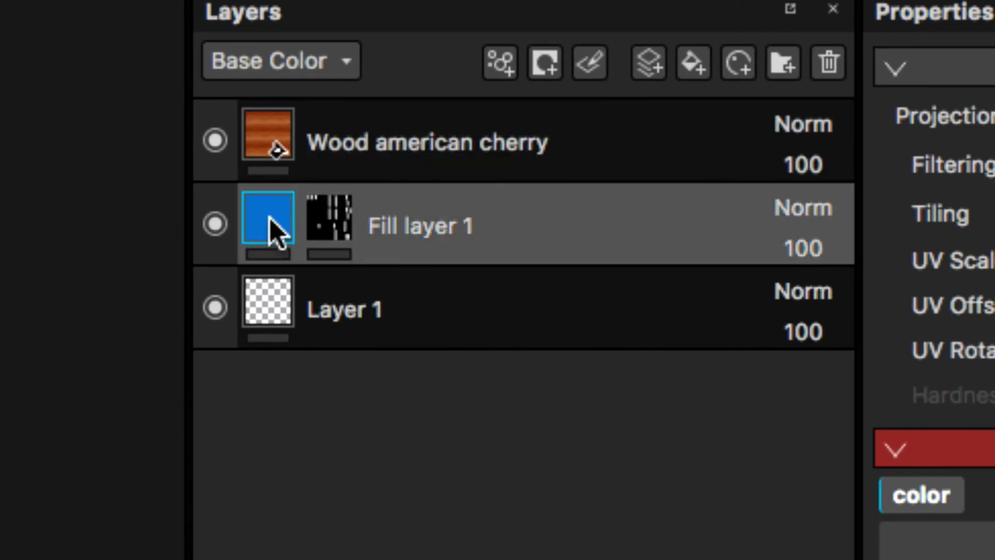
left_click_drag(280, 217, 418, 104)
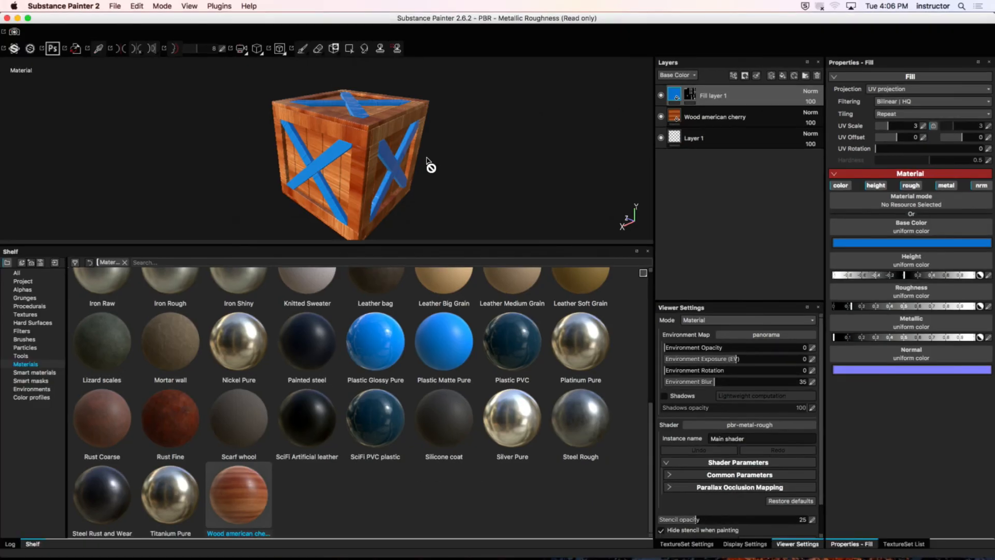
Step: Inspect the cherry wood surface and the blue crossed braces up close on the crate
left_click_drag(350, 148, 479, 145, "alt")
mouse_move(365, 135)
left_mouse_down("alt")
mouse_move(382, 115)
mouse_move(384, 129)
mouse_move(342, 93)
mouse_move(359, 135)
mouse_move(451, 154)
mouse_move(405, 100)
mouse_move(359, 129)
mouse_move(506, 146)
mouse_move(373, 117)
left_mouse_up("alt")
middle_click_drag(373, 117, 405, 133, "alt")
left_click_drag(404, 132, 403, 201, "alt")
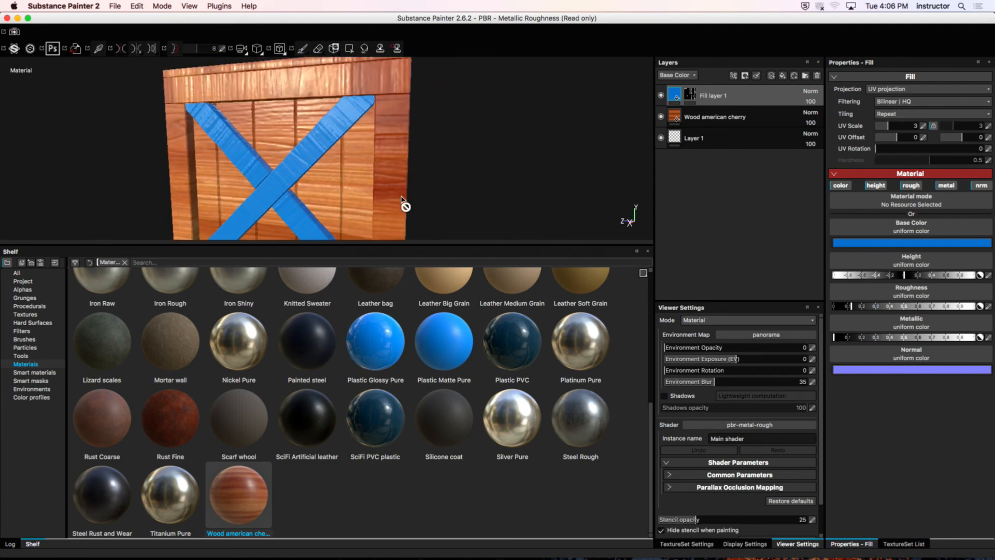
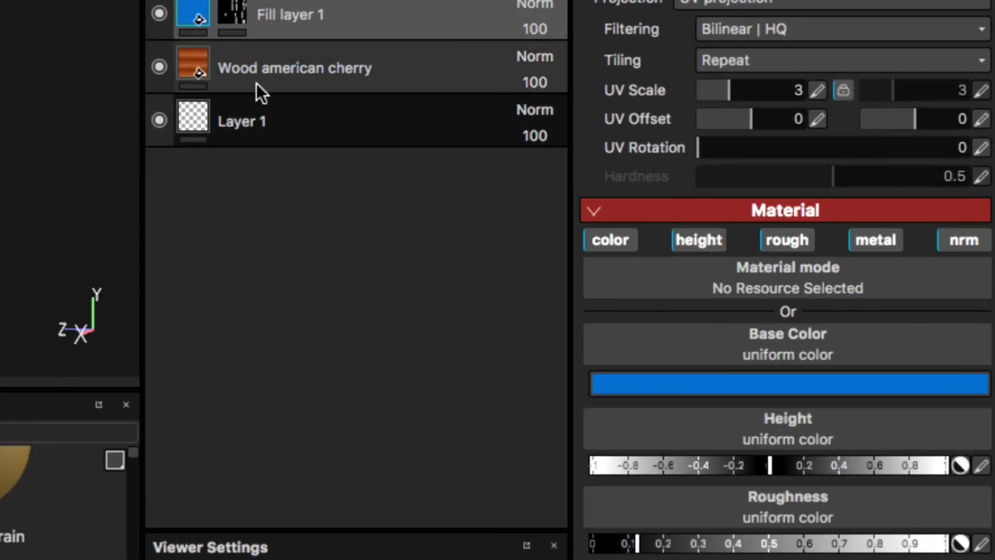
Step: Set the UV rotation of the Wood american cherry fill layer to 90
left_click(187, 75)
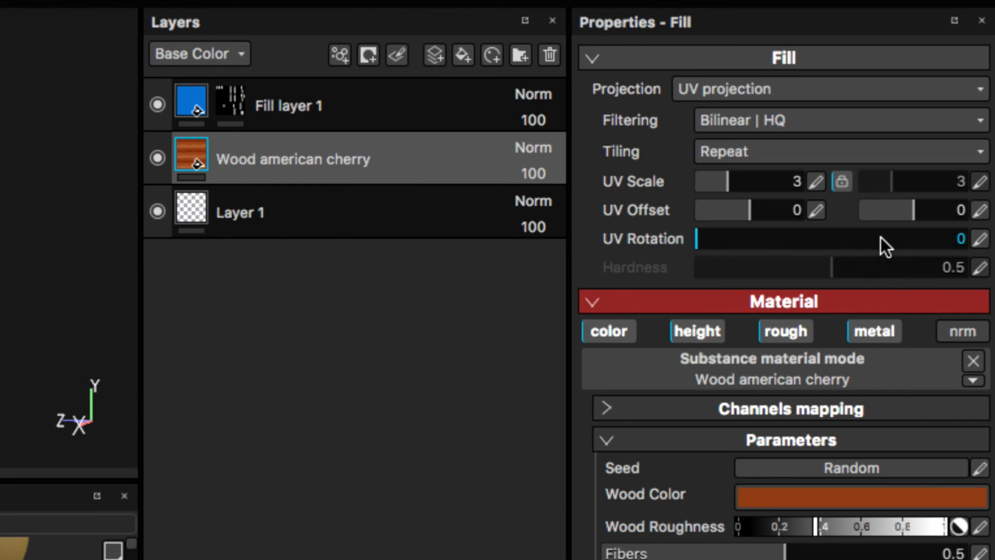
left_click_drag(903, 242, 598, 242)
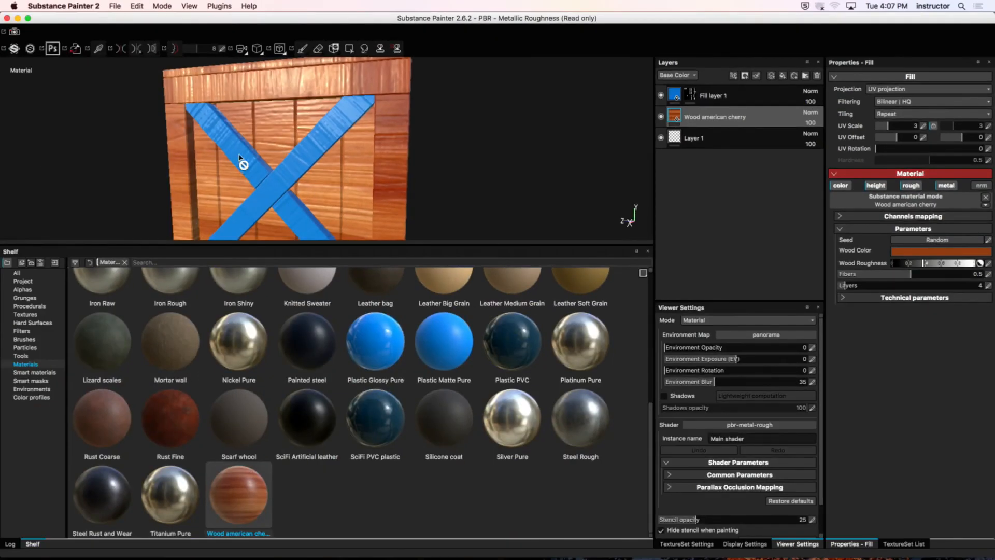
left_click_drag(126, 176, 119, 151, "alt")
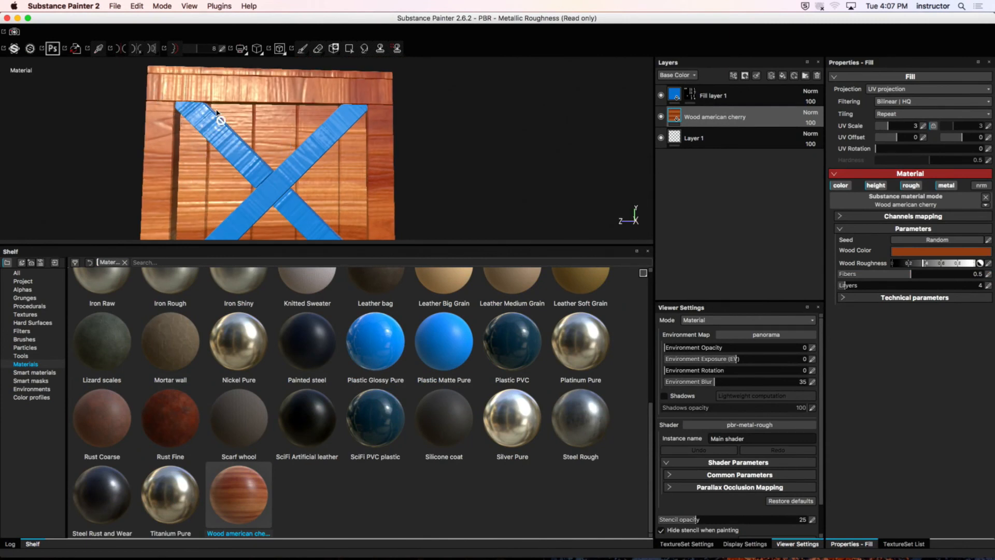
left_click_drag(305, 90, 352, 147, "alt")
left_click_drag(344, 157, 373, 200, "alt")
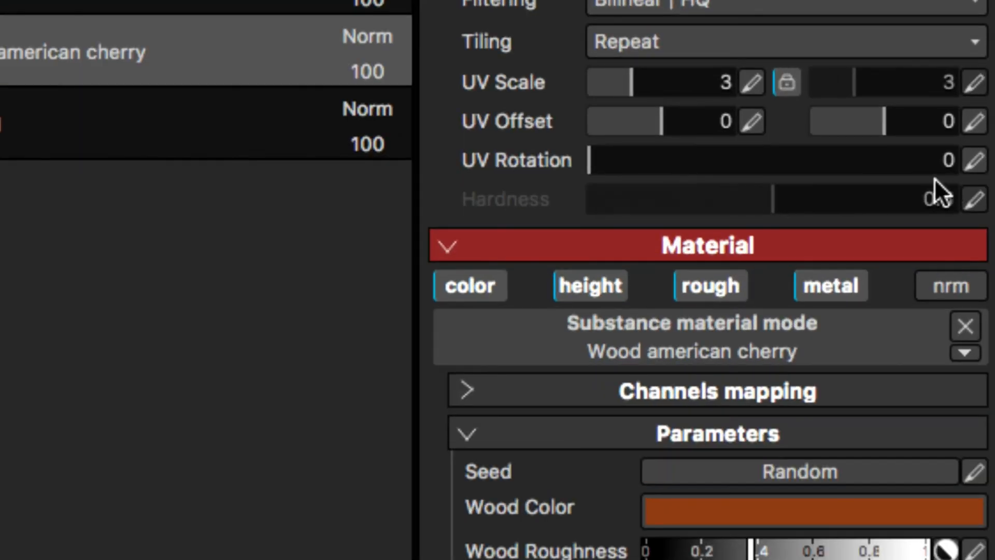
left_click(947, 159)
left_click(971, 162)
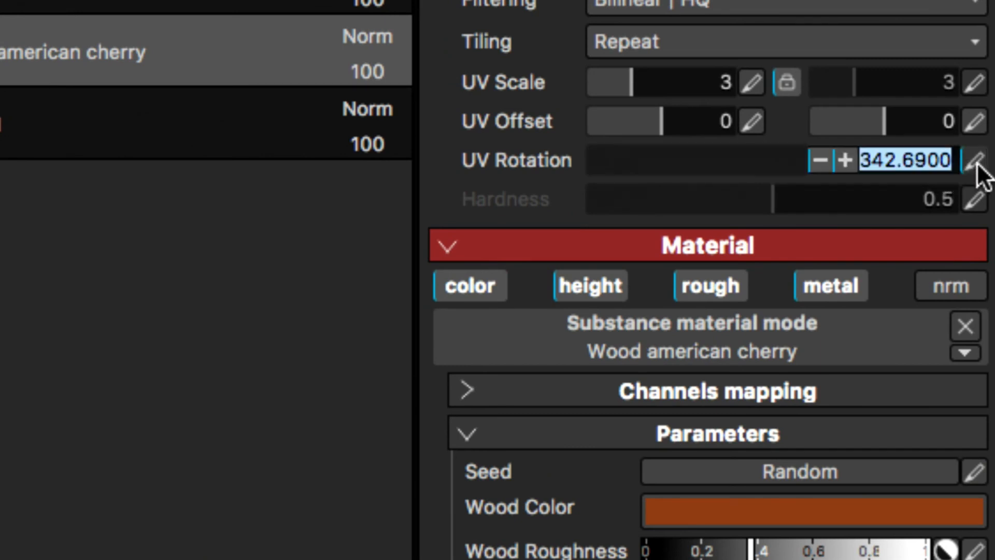
type("90")
key("Return")
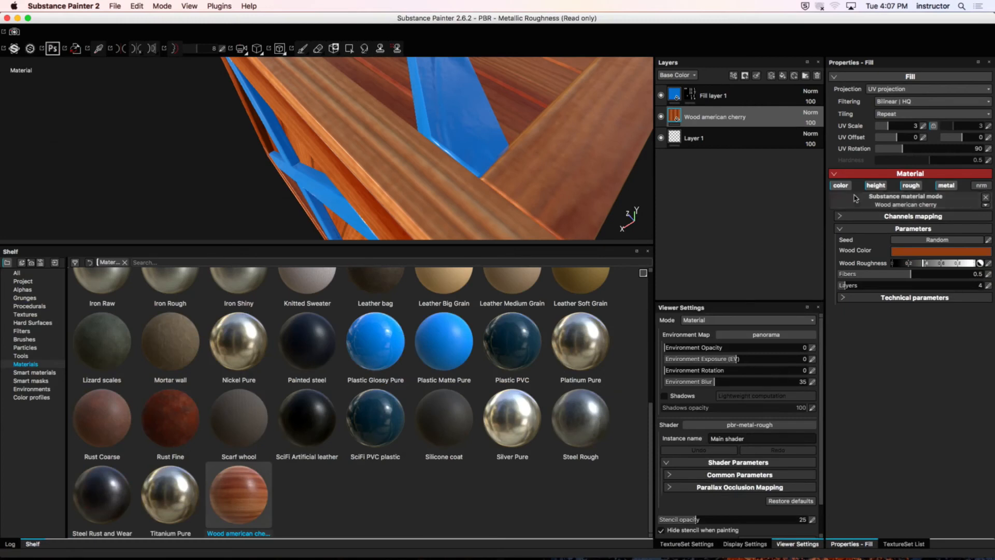
Step: Examine the wood grain direction on the crate's top and side planks in an enlarged 3D view
mouse_move(529, 160)
left_mouse_down("alt")
mouse_move(470, 179)
mouse_move(441, 172)
left_mouse_up("alt")
right_click_drag(437, 164, 121, 50, "alt")
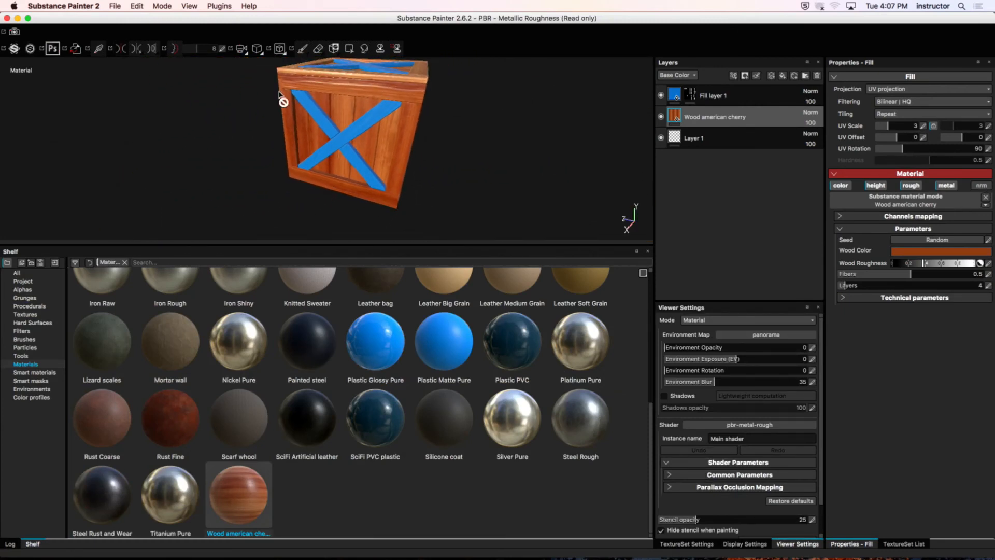
left_click_drag(282, 99, 332, 150, "alt")
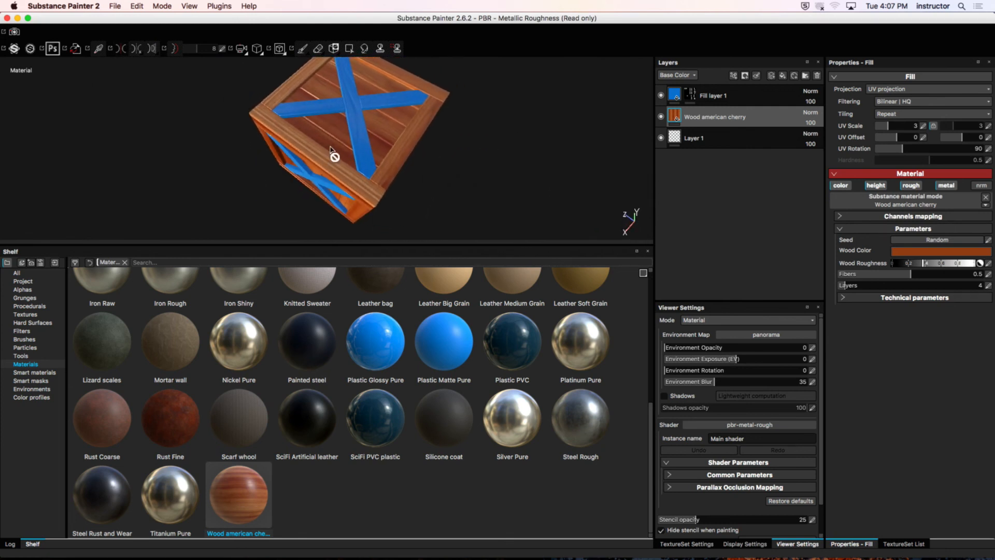
key("Tab")
left_click_drag(424, 242, 534, 242, "alt")
key("Tab")
key("Tab")
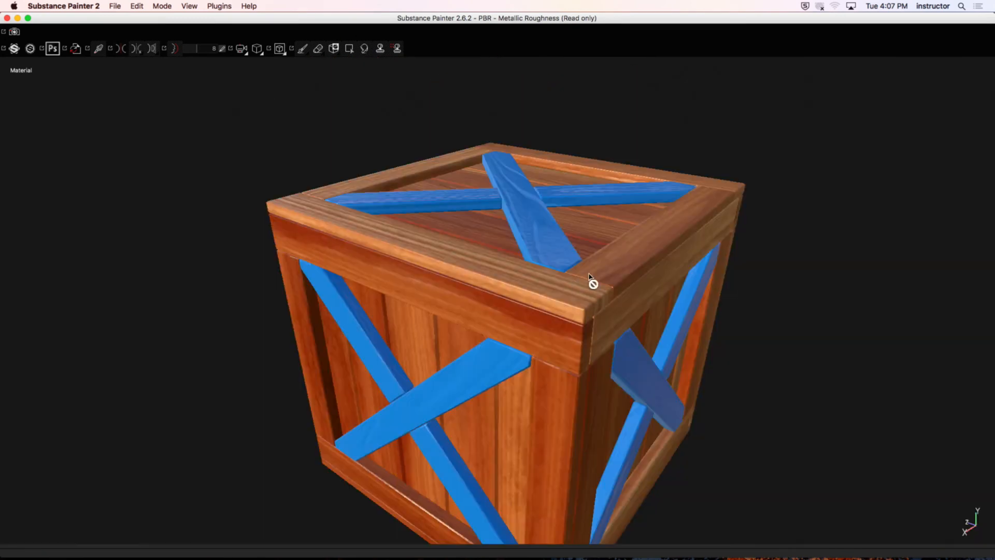
left_click_drag(592, 282, 628, 282, "alt")
left_click_drag(776, 246, 724, 364, "alt")
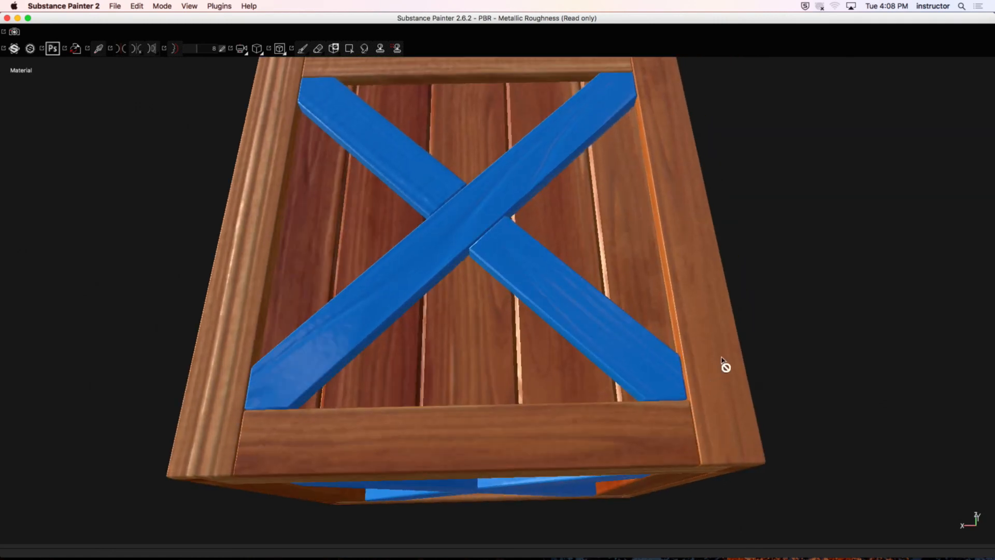
left_click_drag(673, 91, 648, 174, "alt")
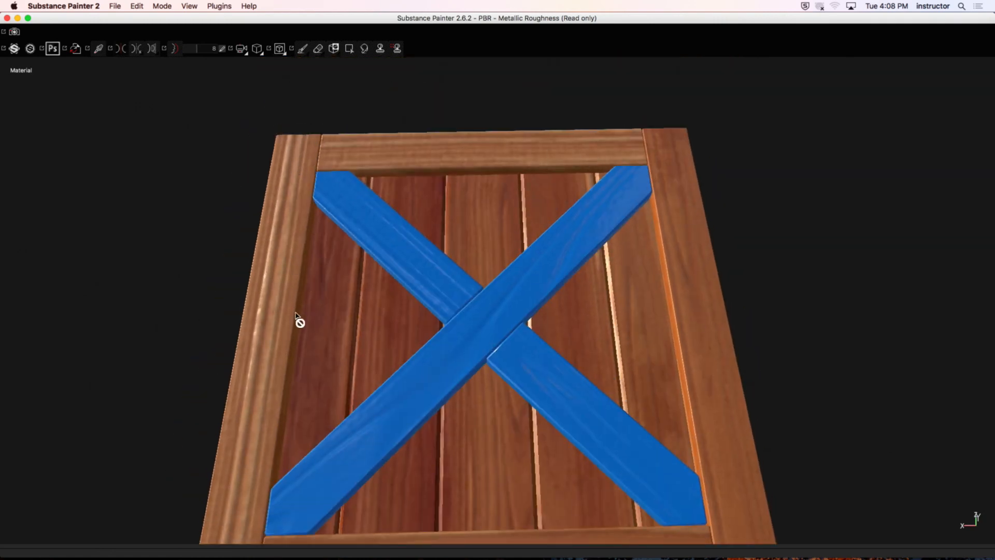
left_click_drag(298, 318, 567, 318, "alt")
key("Tab")
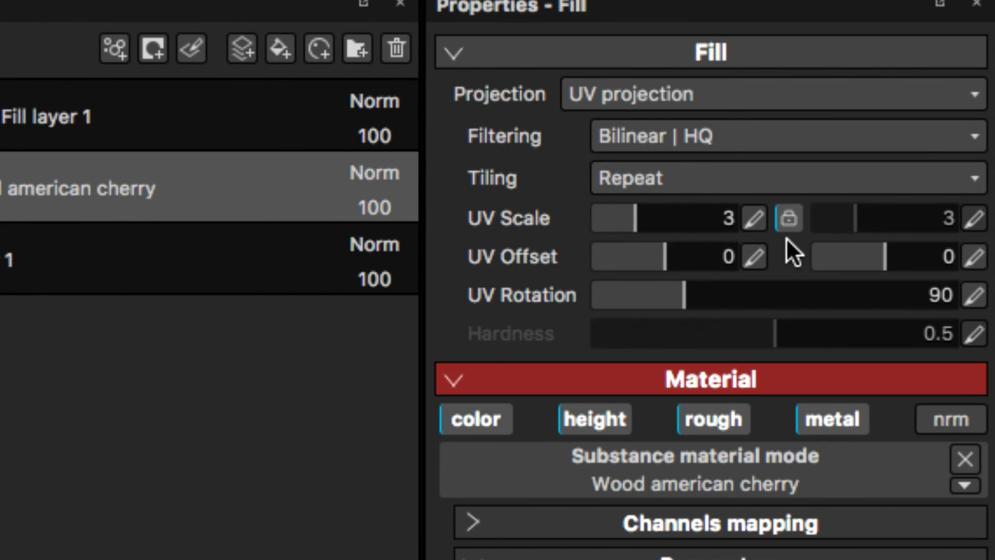
Step: Set the wood layer's linked UV scale to 5 and check the grain on the crate
left_click(752, 218)
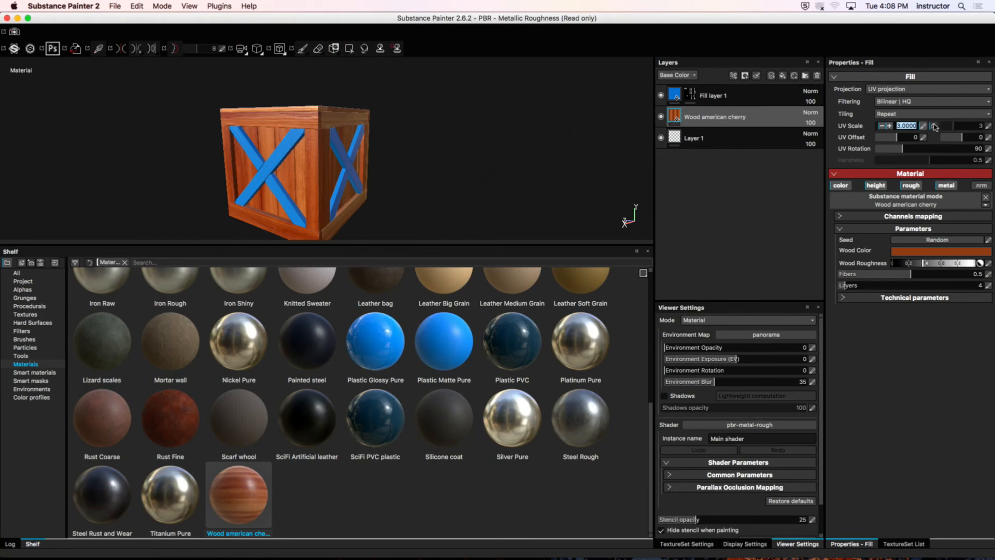
left_click(883, 227)
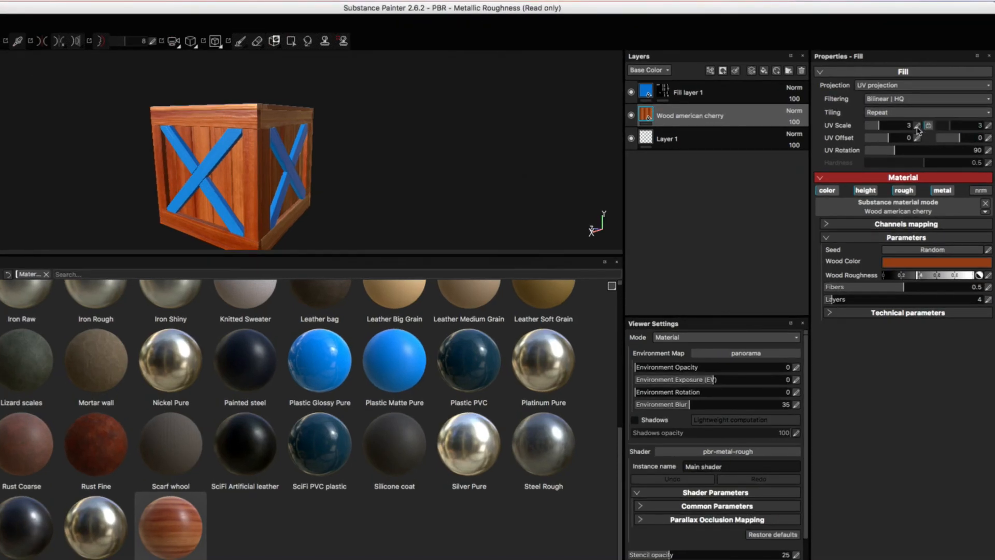
key("Return")
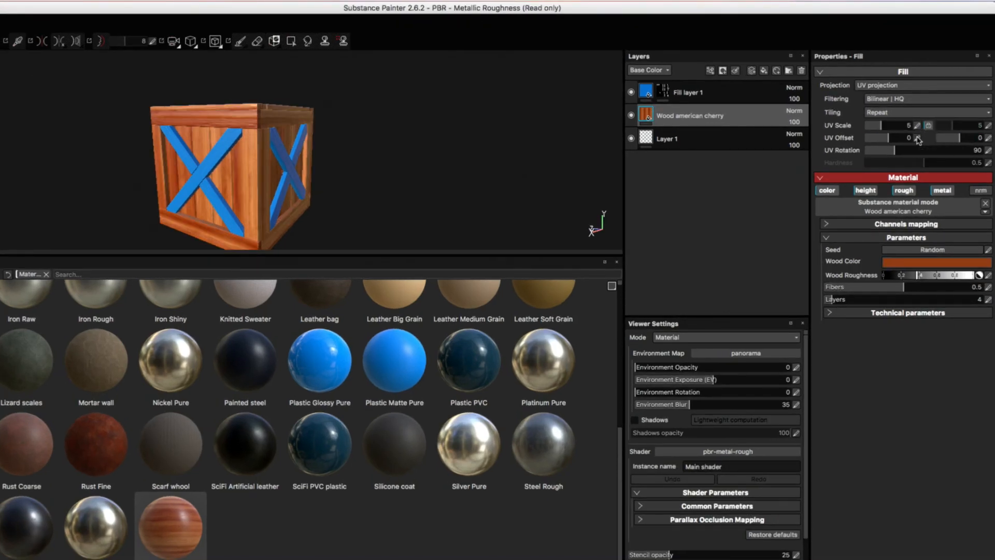
mouse_move(267, 122)
left_mouse_down("alt")
mouse_move(305, 148)
mouse_move(278, 135)
left_mouse_up("alt")
right_click_drag(278, 135, 569, 114, "alt")
left_click_drag(569, 114, 311, 176, "alt")
Step: Try a UV scale of about 11.77 on the wood layer, then undo the UV scale changes
left_click_drag(887, 127, 883, 126)
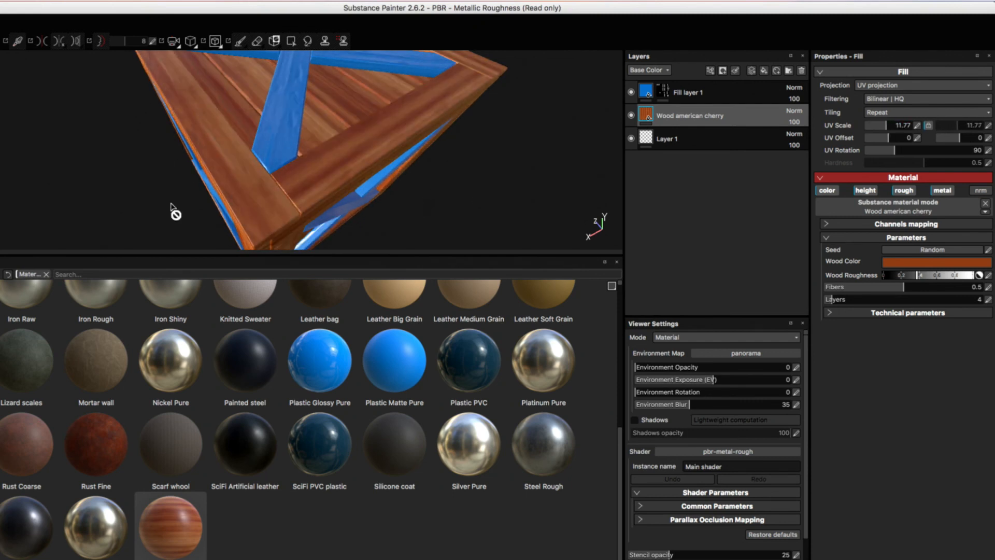
key("super+z")
mouse_move(324, 133)
left_mouse_down("alt")
mouse_move(327, 156)
mouse_move(345, 157)
mouse_move(327, 163)
left_mouse_up("alt")
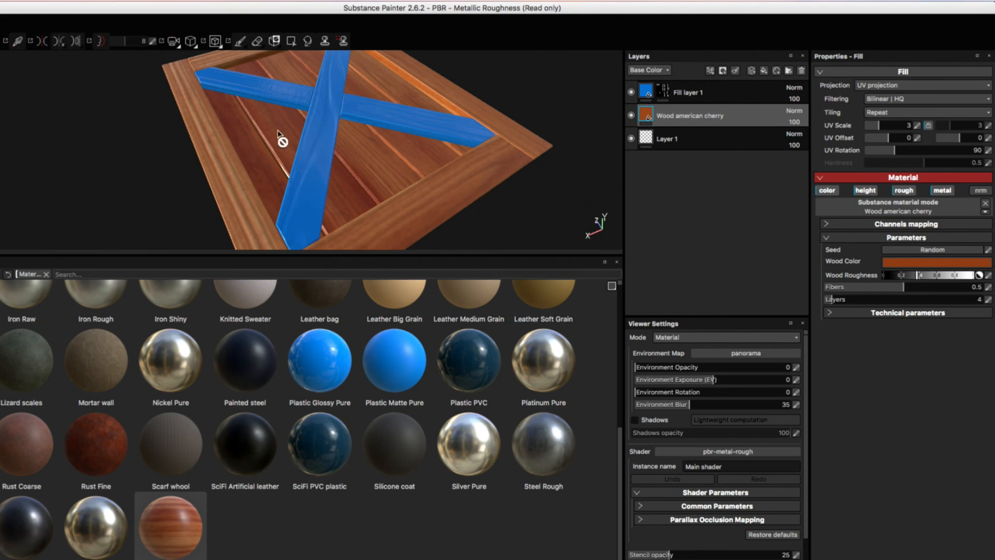
left_click_drag(430, 191, 402, 178, "alt")
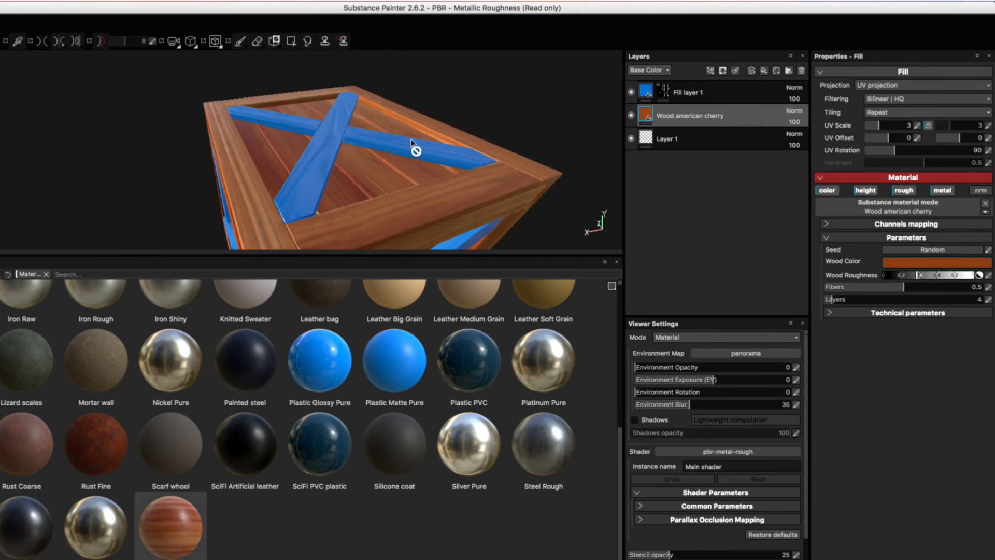
left_click_drag(412, 141, 358, 188, "alt")
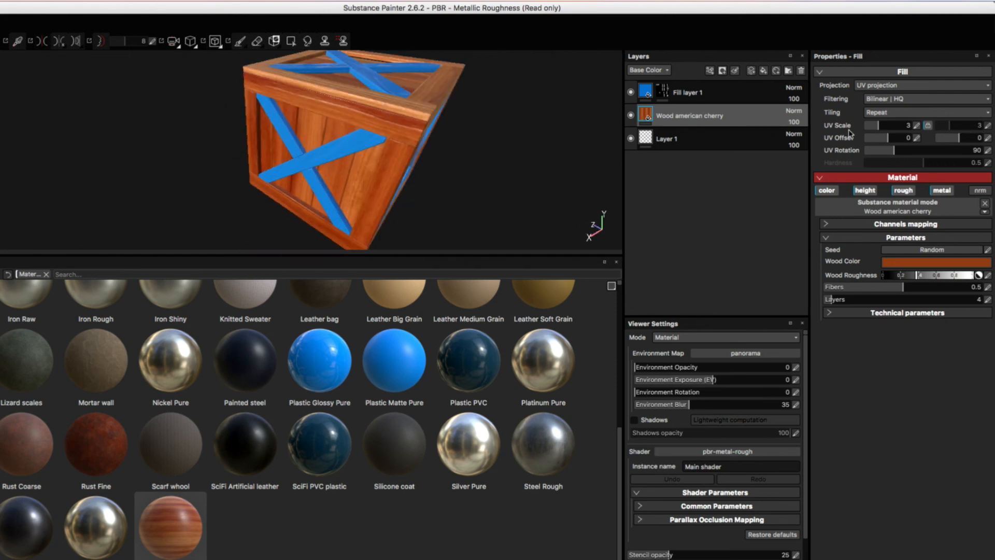
Step: Raise the wood layer's UV scale to about 19.78 and inspect the grain density on the crate
left_click_drag(878, 128, 890, 130)
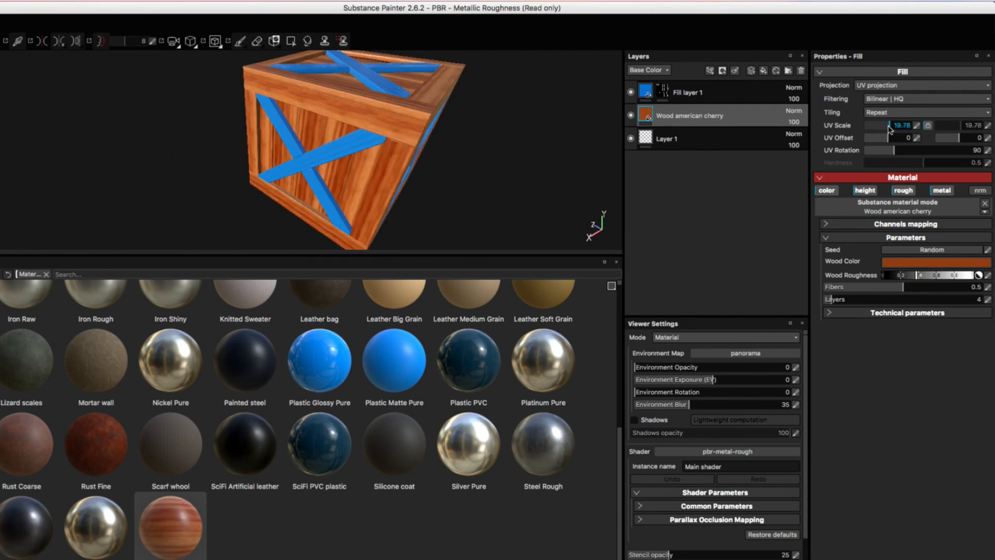
left_click_drag(561, 178, 504, 155, "alt")
right_click_drag(504, 155, 436, 189, "alt")
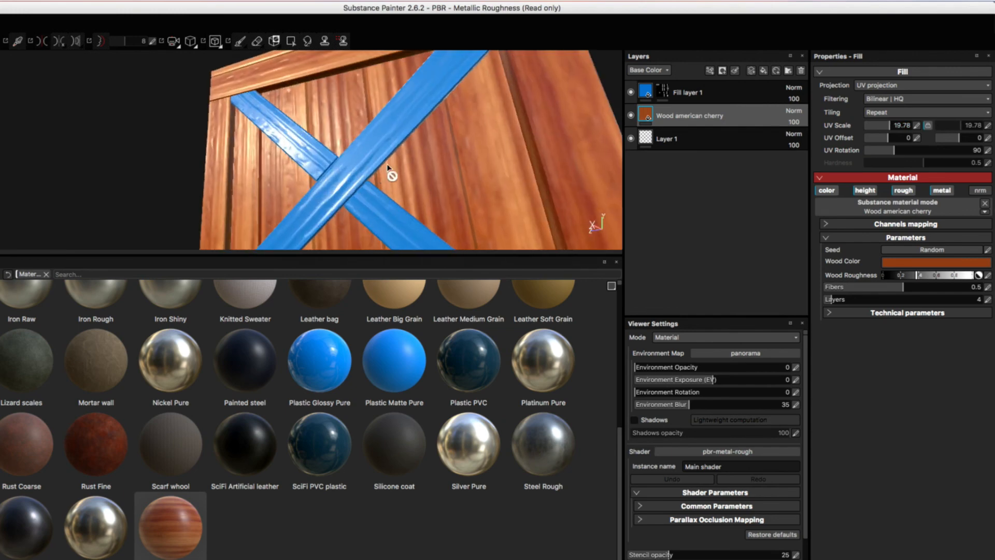
left_click_drag(392, 175, 381, 143, "alt")
right_click_drag(381, 143, 384, 117, "alt")
left_click_drag(384, 116, 311, 138, "alt")
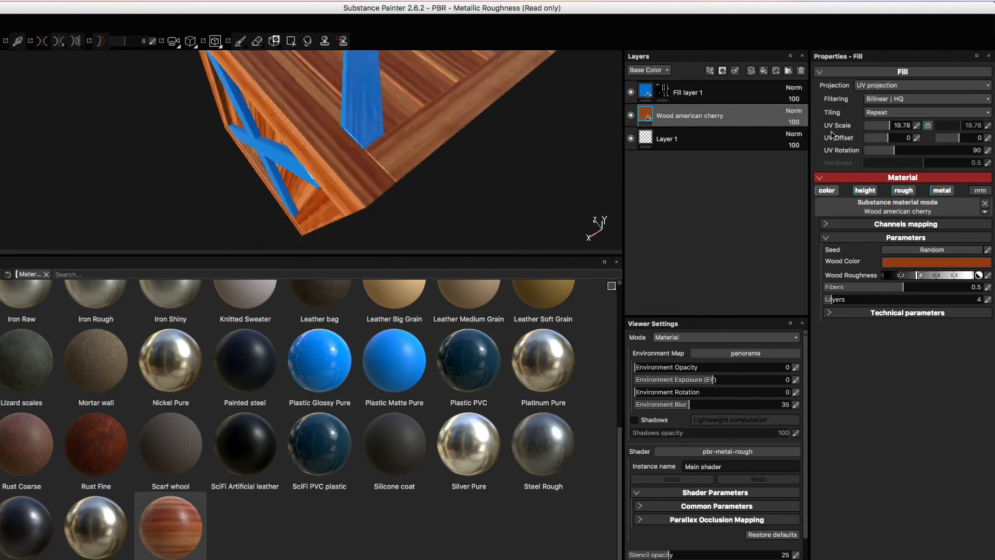
Step: Lower the wood layer's UV scale to about 1.36 and inspect the enlarged grain on the crate
left_click_drag(886, 126, 874, 129)
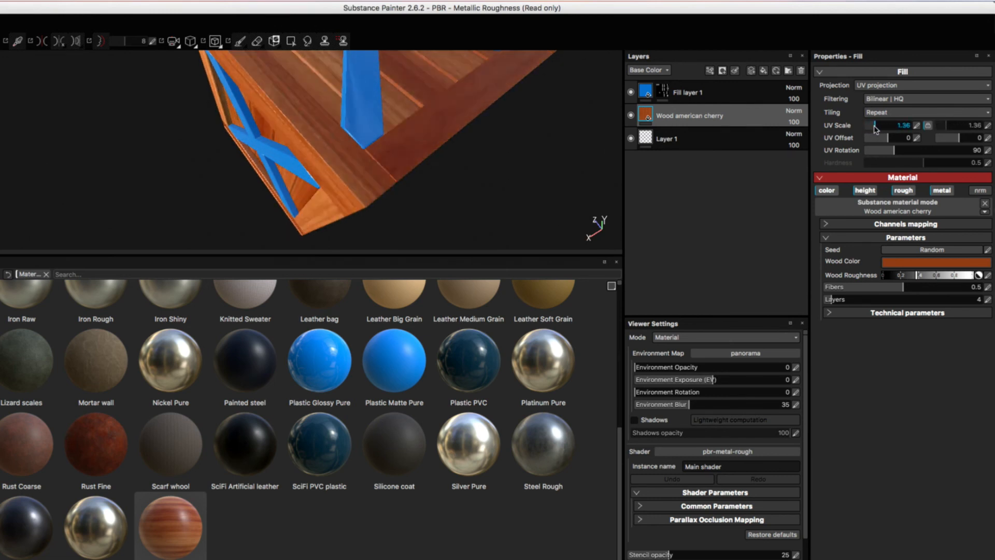
left_click_drag(576, 134, 329, 140, "alt")
middle_click_drag(330, 141, 335, 63, "alt")
left_click_drag(335, 63, 401, 175, "alt")
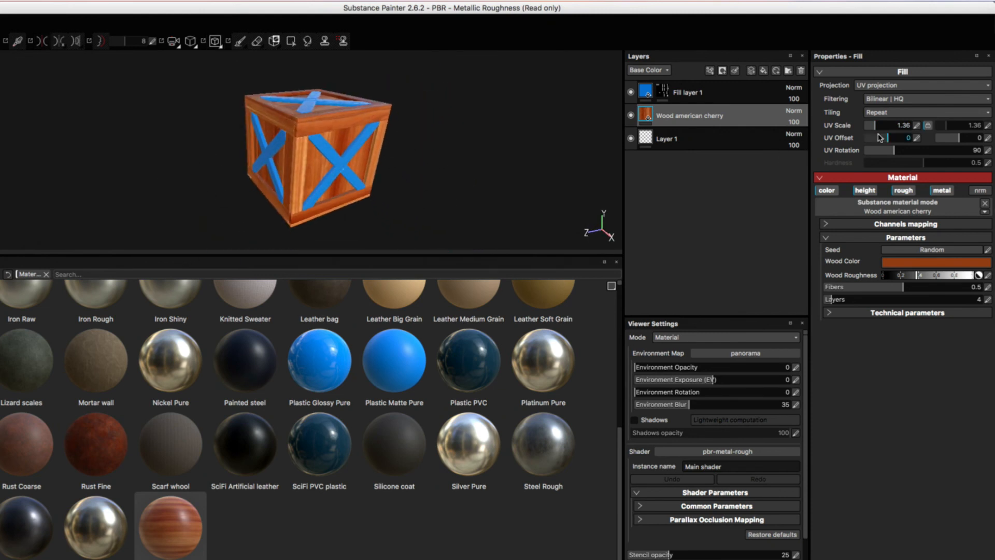
Step: Set the wood layer's linked UV scale to 4
type("4")
key("Return")
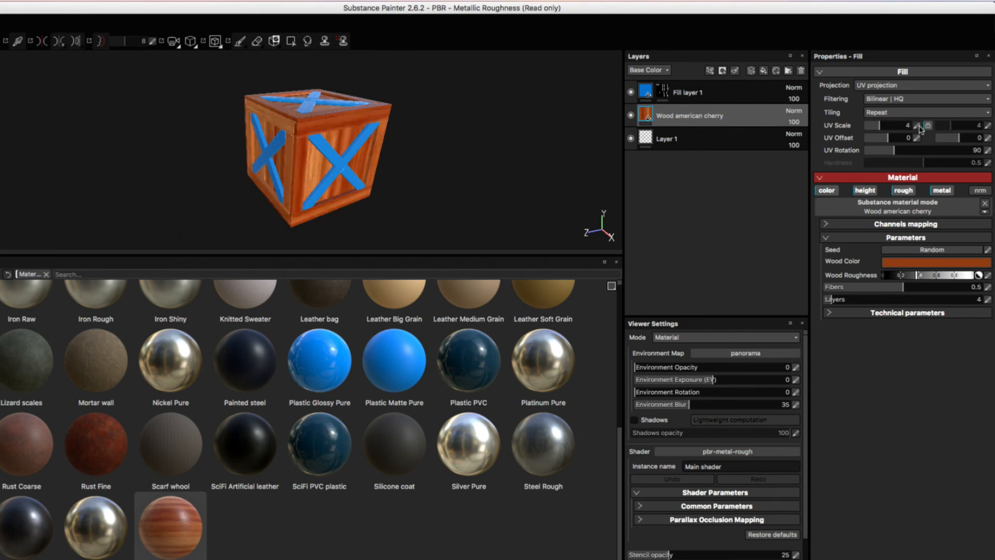
left_click_drag(298, 137, 341, 177, "alt")
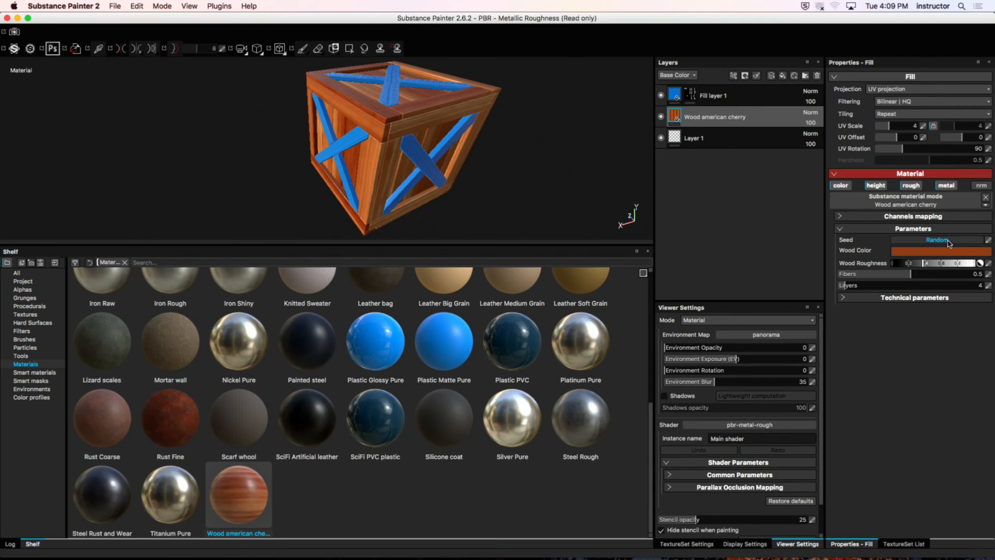
Step: Randomize the seed of the Wood american cherry material several times to vary its grain pattern
left_click(948, 240)
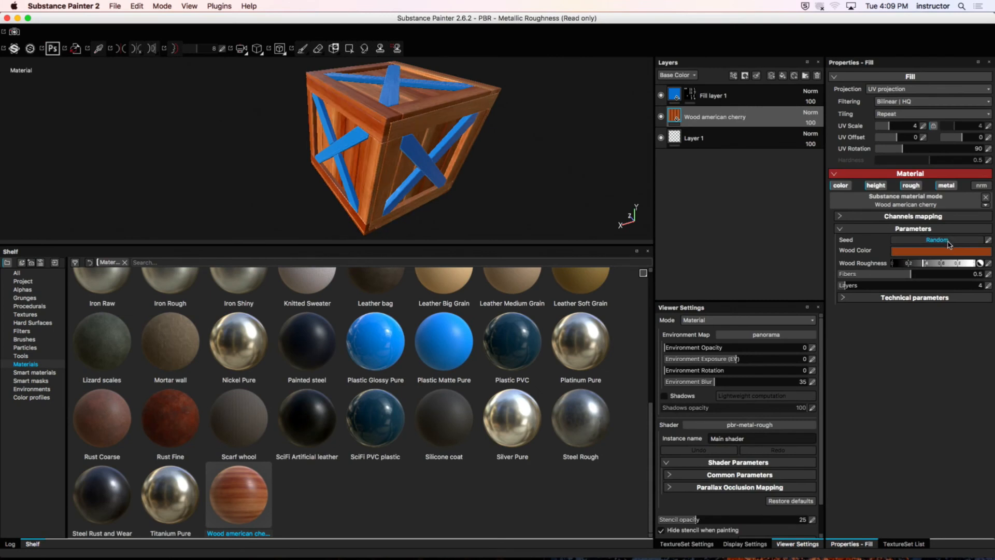
left_click(949, 241)
left_click(949, 241)
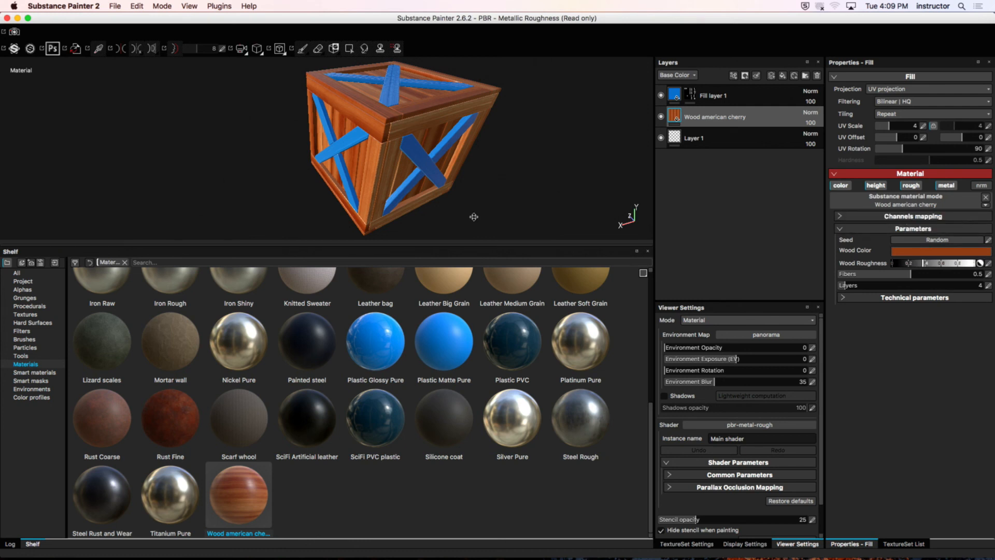
left_click_drag(313, 149, 467, 157, "alt")
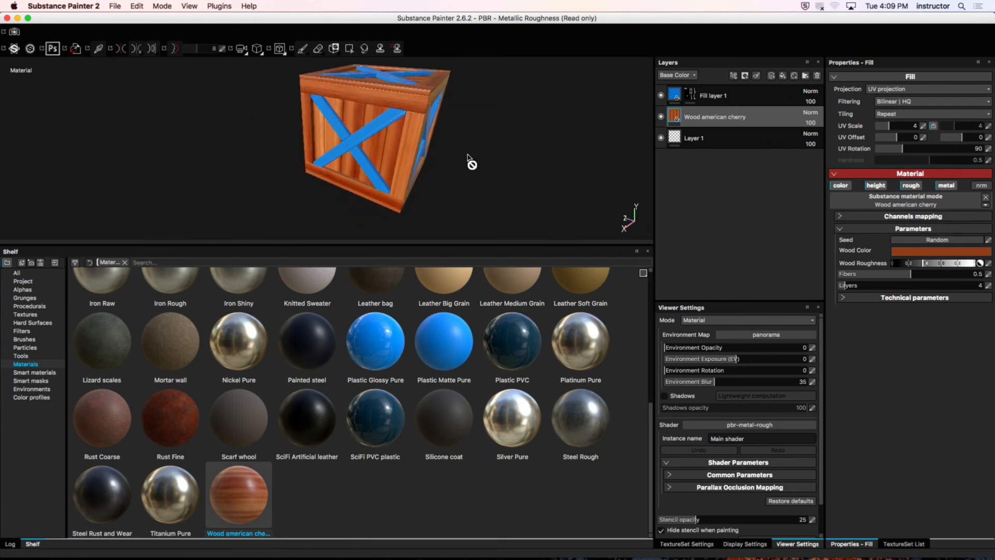
Step: Try a green wood color and a different wood roughness on the cherry material, and undo both changes
left_click(935, 252)
left_click(917, 269)
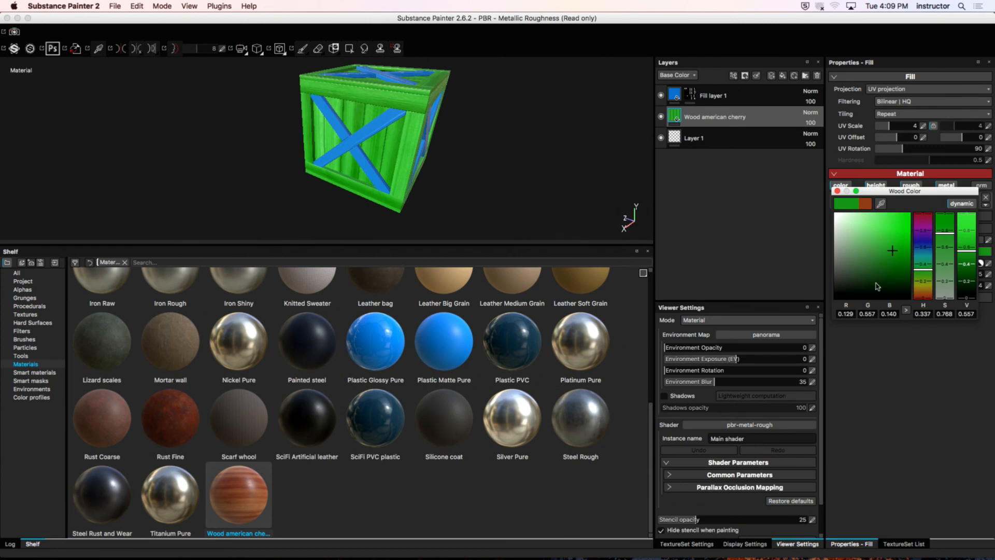
left_click(912, 363)
left_click(836, 191)
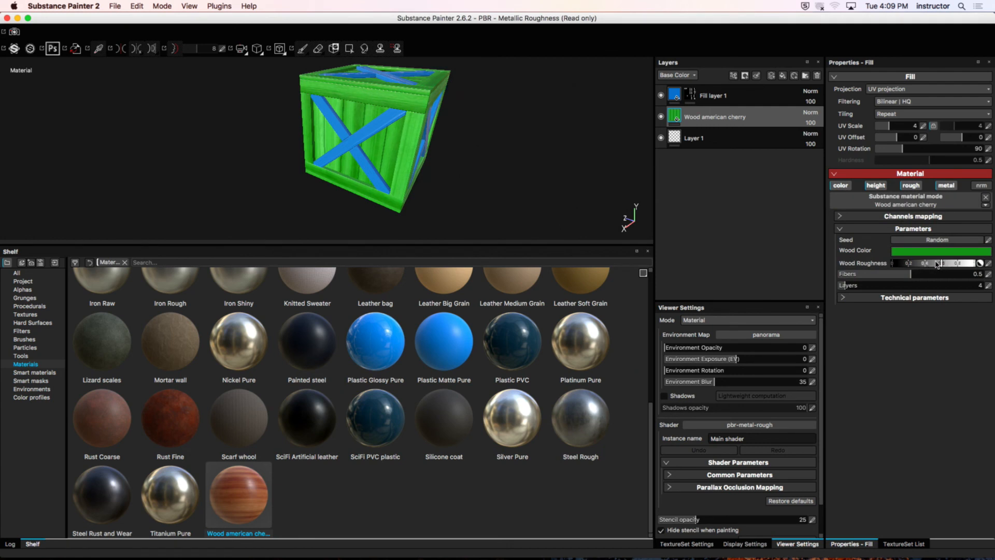
left_click_drag(937, 263, 908, 263)
key("super+z")
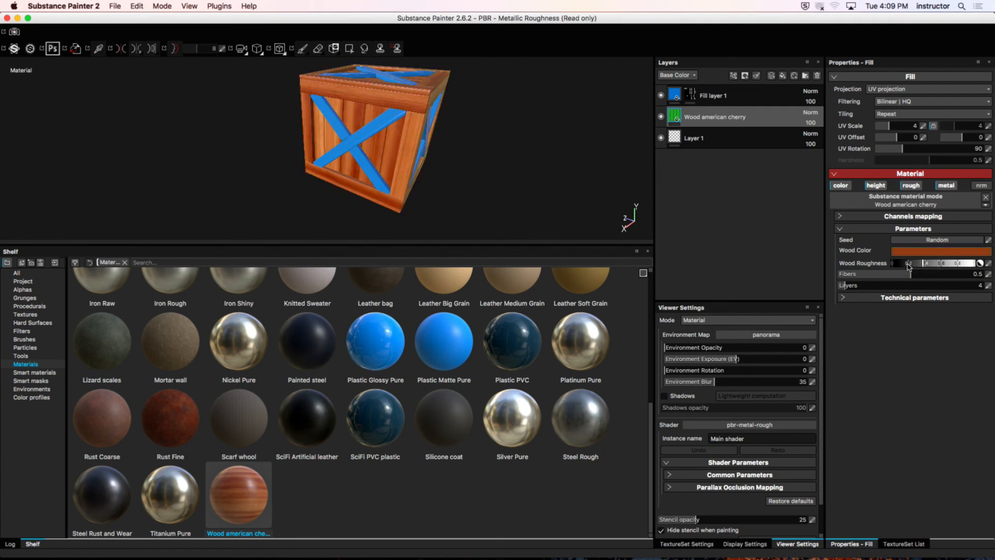
Step: Set the Fibers parameter of the Wood american cherry material to 1
left_click_drag(471, 139, 390, 136, "alt")
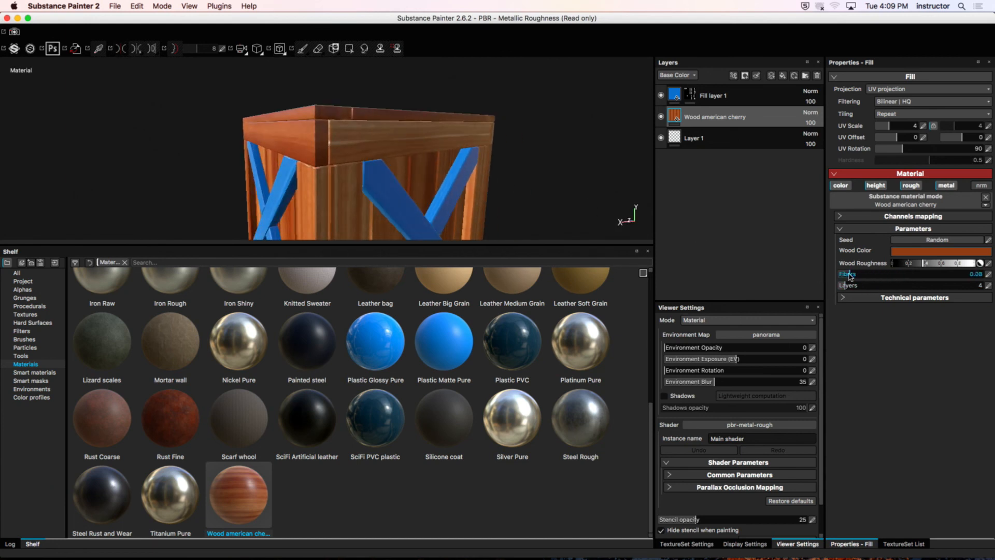
mouse_move(848, 275)
left_mouse_down()
mouse_move(946, 283)
mouse_move(849, 289)
left_mouse_up()
left_click_drag(428, 103, 433, 145, "alt")
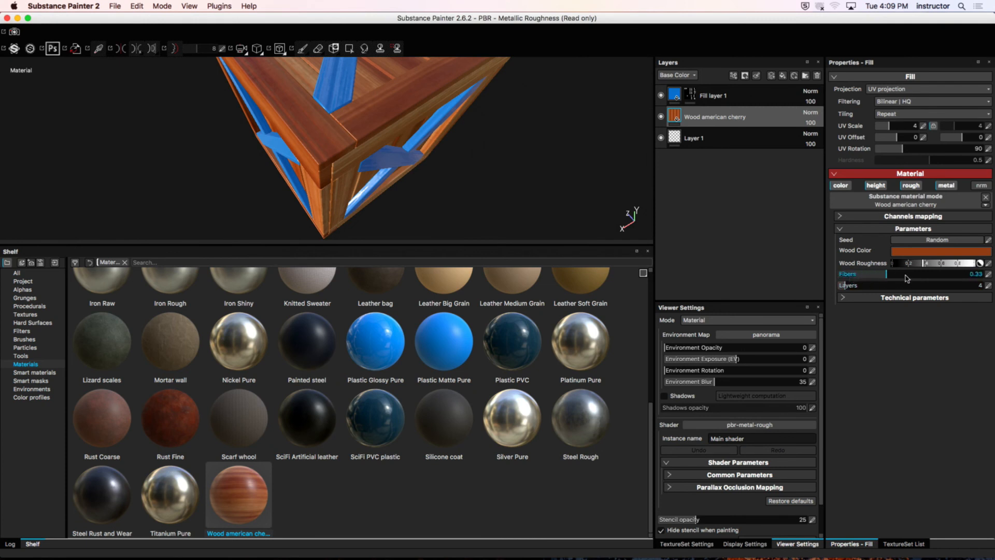
type("1")
key("Tab")
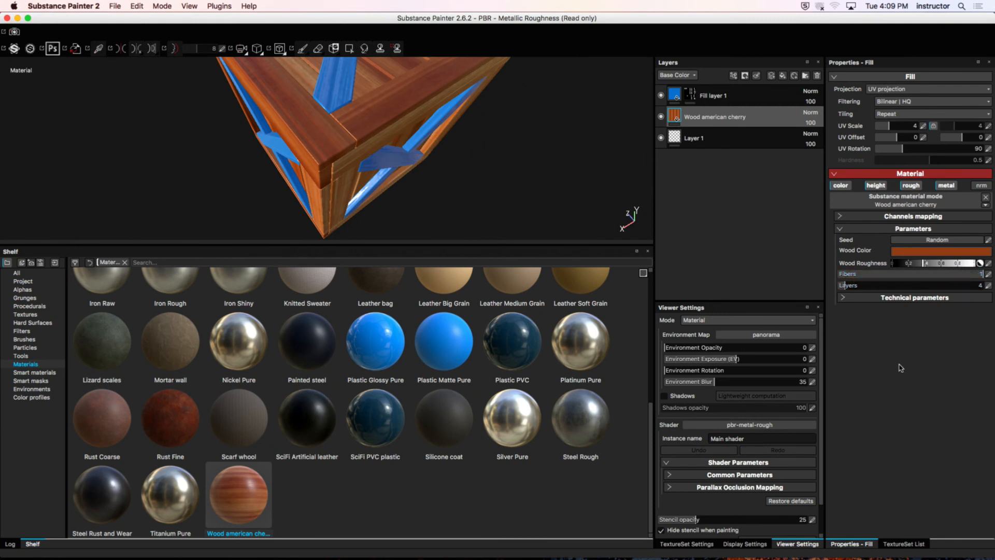
Step: Undo the last Fibers change and set the Layers parameter of the Wood american cherry material to 1
key("super+z")
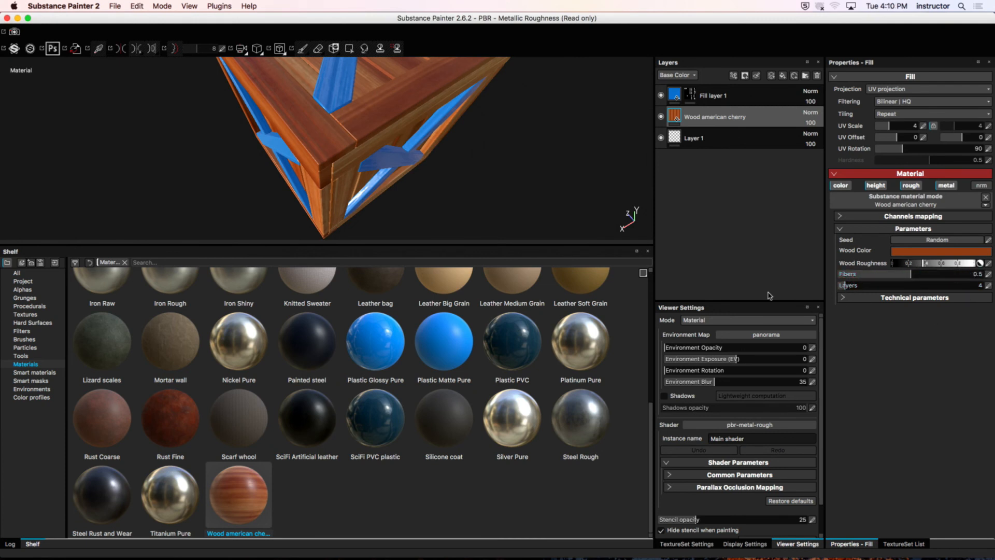
left_click_drag(487, 151, 481, 113, "alt")
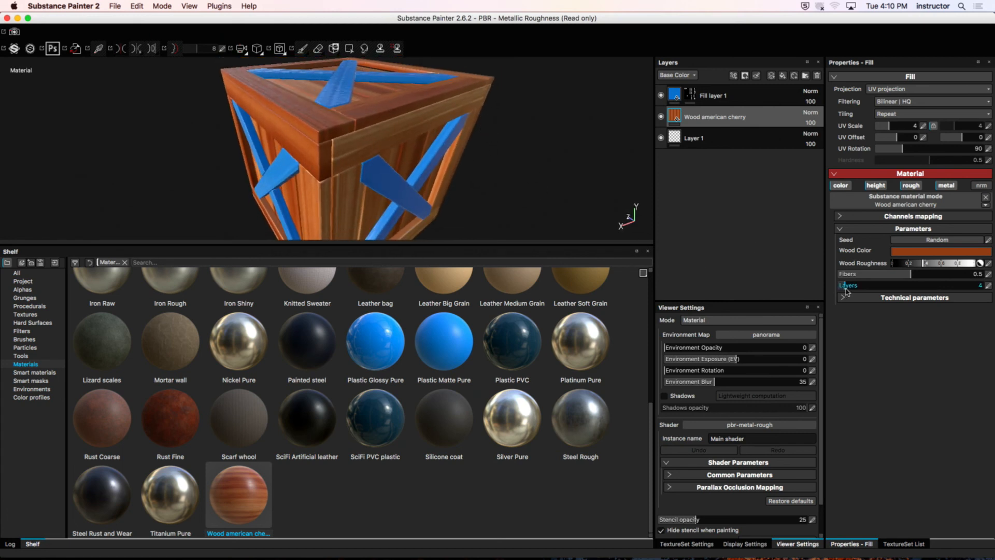
mouse_move(853, 289)
left_mouse_down()
mouse_move(918, 288)
mouse_move(837, 294)
left_mouse_up()
left_click_drag(422, 137, 372, 151, "alt")
right_click_drag(373, 152, 383, 176, "alt")
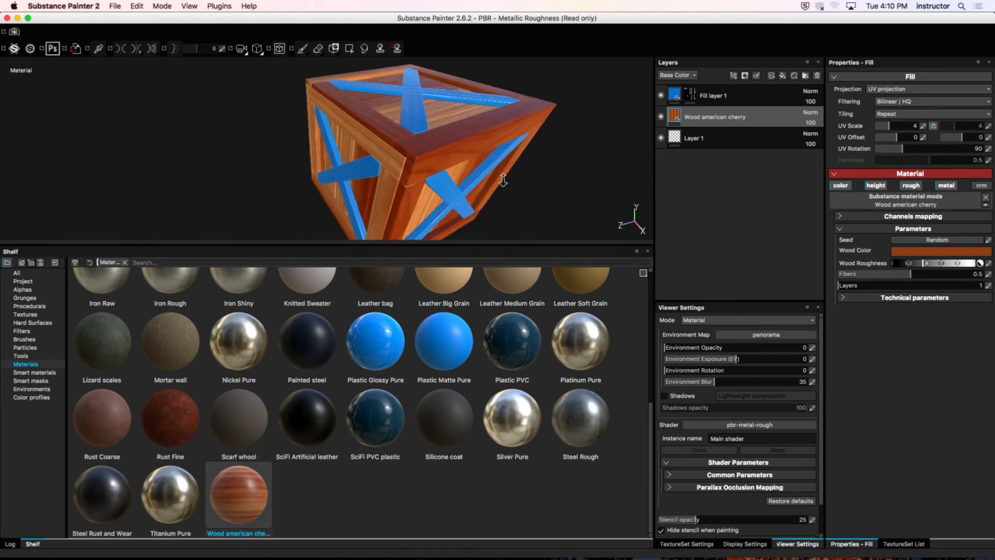
left_click_drag(382, 176, 487, 171, "alt")
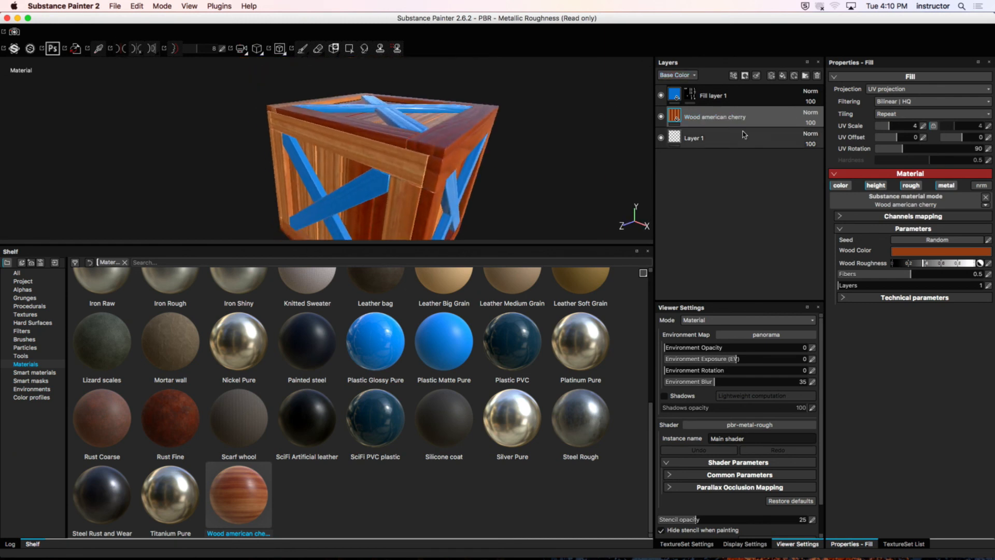
Step: Add a black mask to the Wood american cherry layer and activate the Polygon Fill tool
right_click(735, 115)
left_click(767, 130)
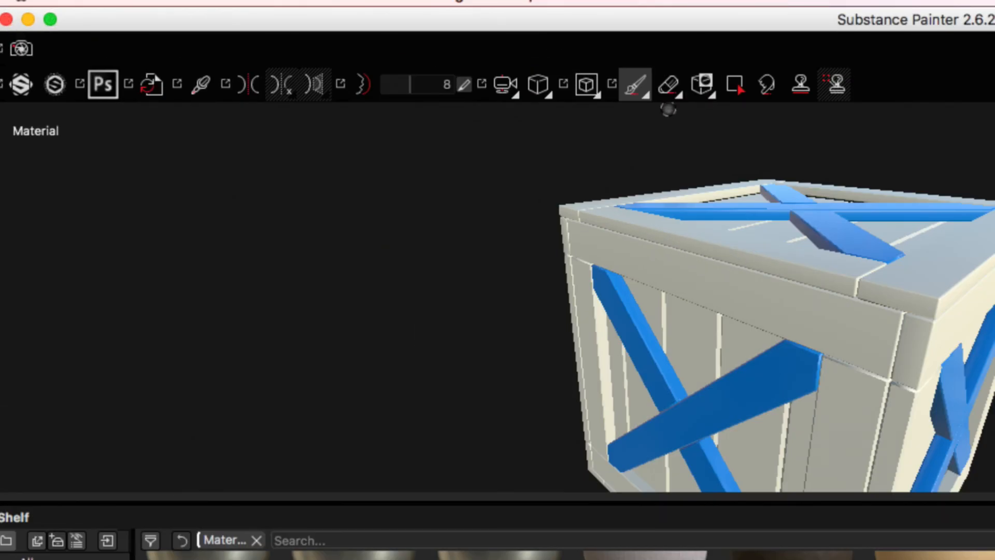
left_click(736, 87)
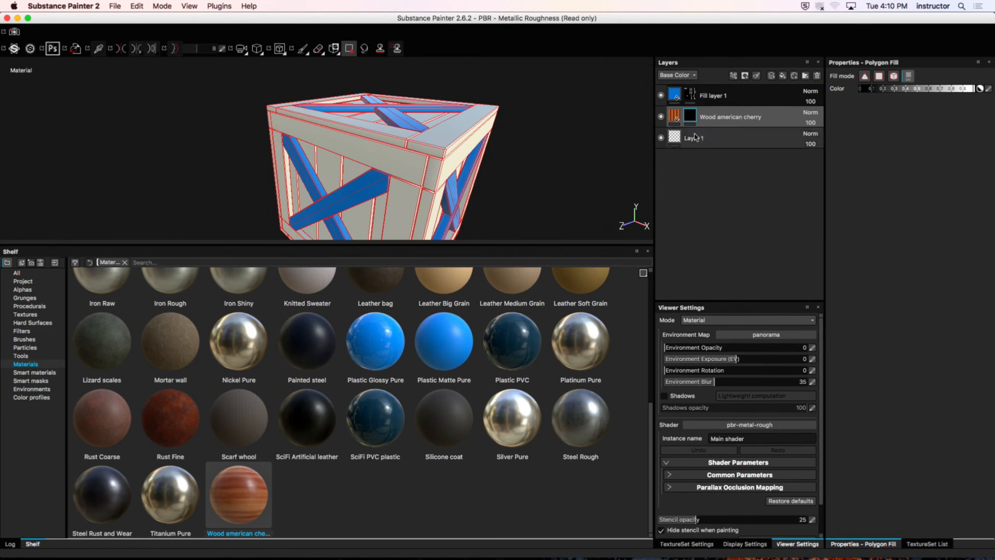
Step: Polygon-fill the frame boards around the crate's top in the Wood american cherry mask and inspect the crate in Paint mode
left_click_drag(408, 120, 617, 126, "alt")
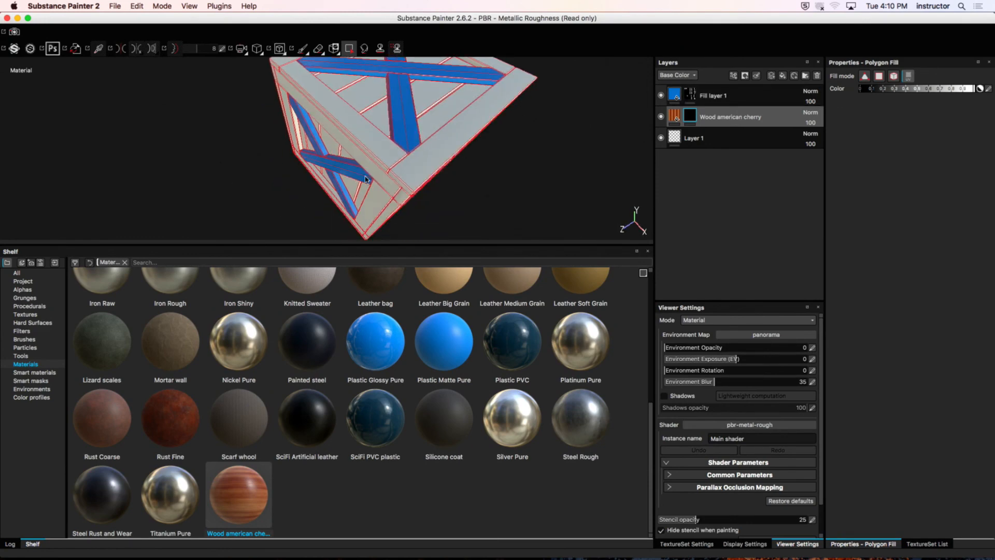
left_click_drag(418, 176, 324, 172, "alt")
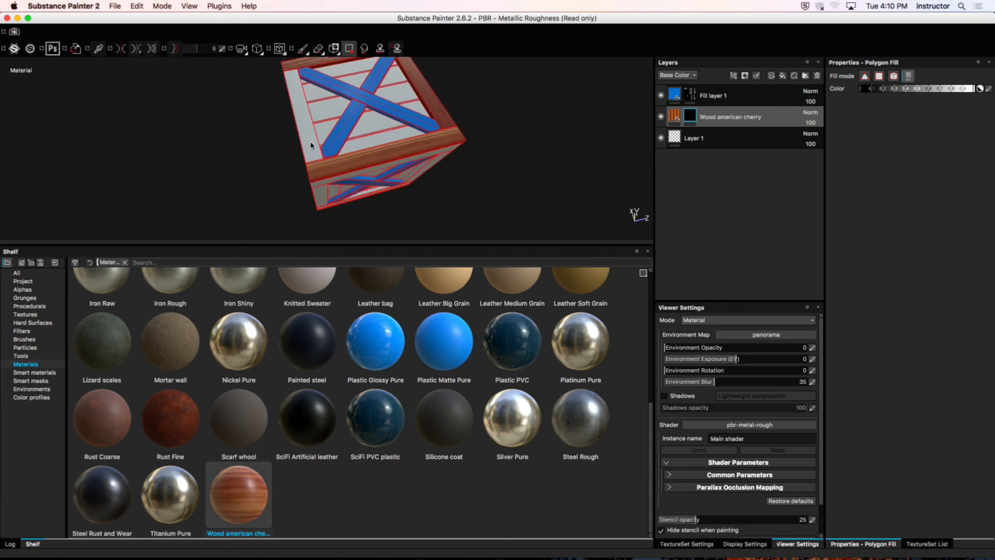
mouse_move(299, 197)
left_mouse_down("alt")
mouse_move(304, 178)
mouse_move(371, 152)
left_mouse_up("alt")
key("1")
mouse_move(404, 195)
left_mouse_down("alt")
mouse_move(431, 162)
mouse_move(580, 155)
mouse_move(470, 138)
mouse_move(506, 154)
left_mouse_up("alt")
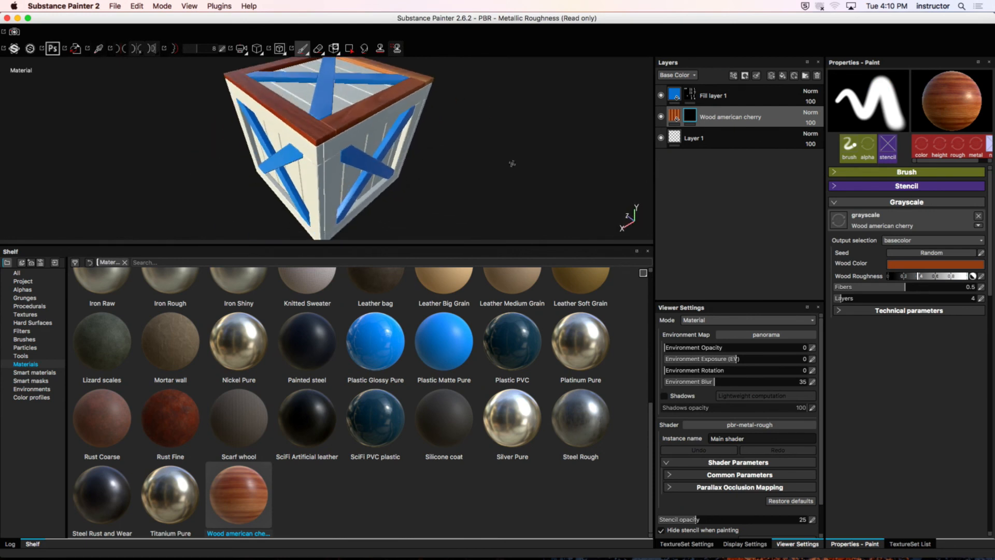
middle_click_drag(279, 129, 331, 161, "alt")
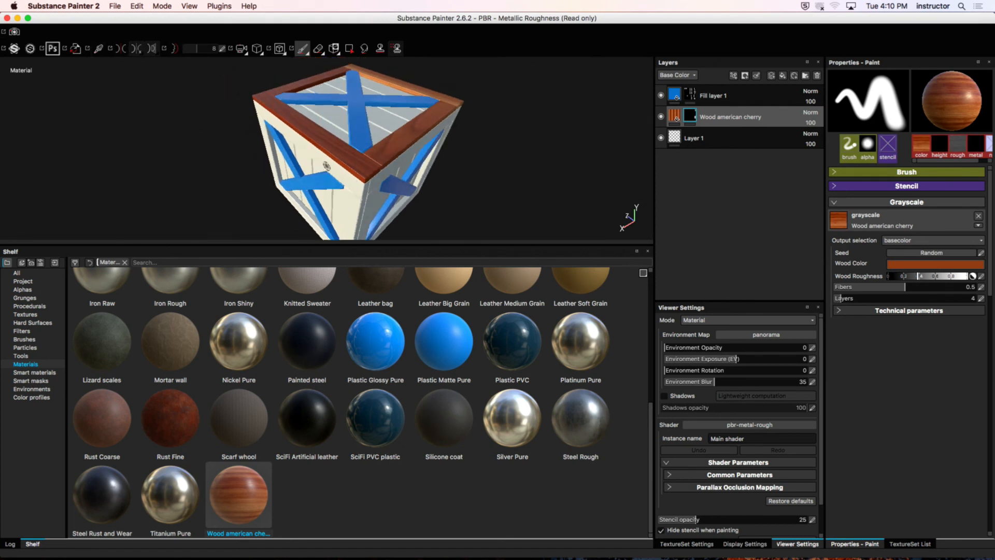
left_click_drag(330, 161, 275, 140, "alt")
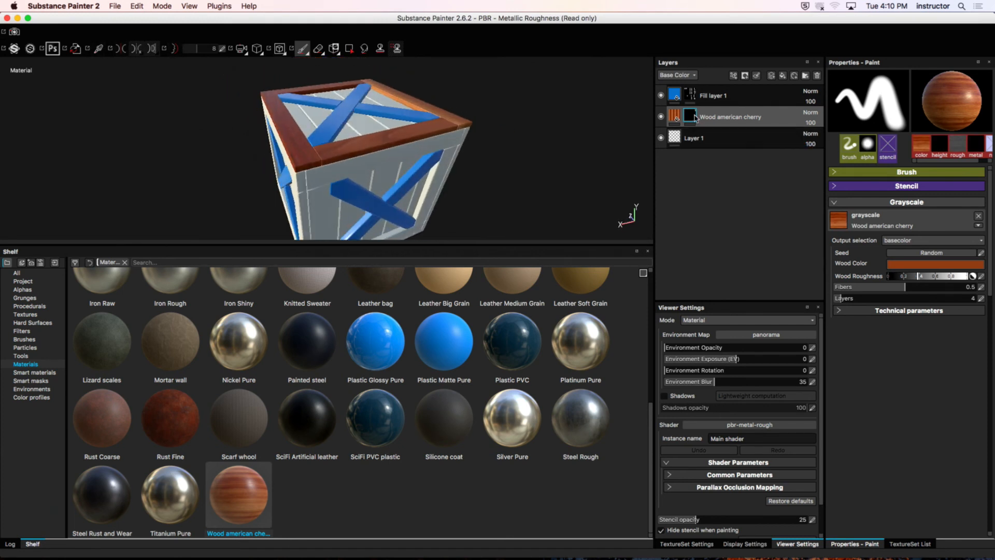
left_click_drag(472, 129, 568, 143, "alt")
Step: Resume Polygon Fill and reveal the cherry wood on the rails and corner posts of the crate's side faces
key("4")
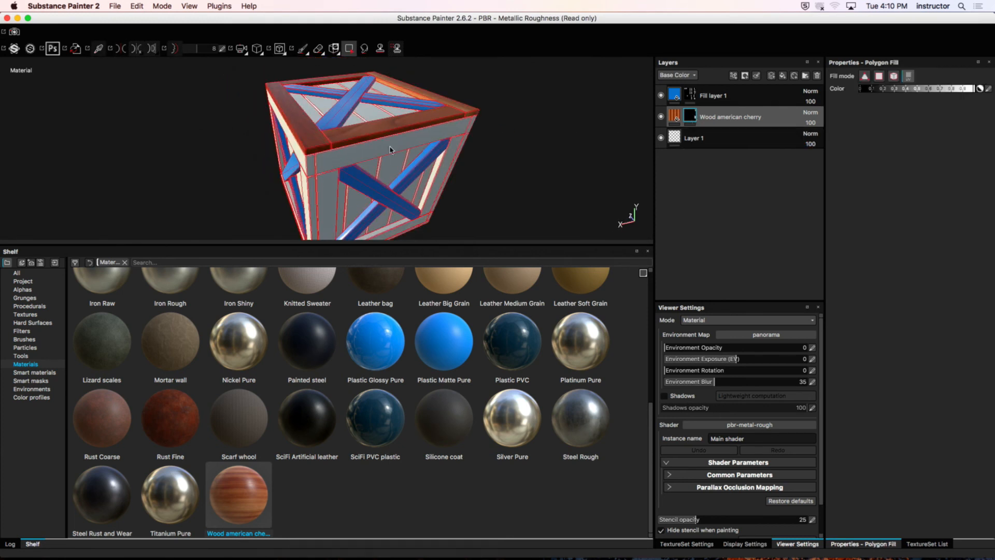
left_click_drag(330, 183, 346, 131, "alt")
middle_click_drag(439, 172, 435, 143, "alt")
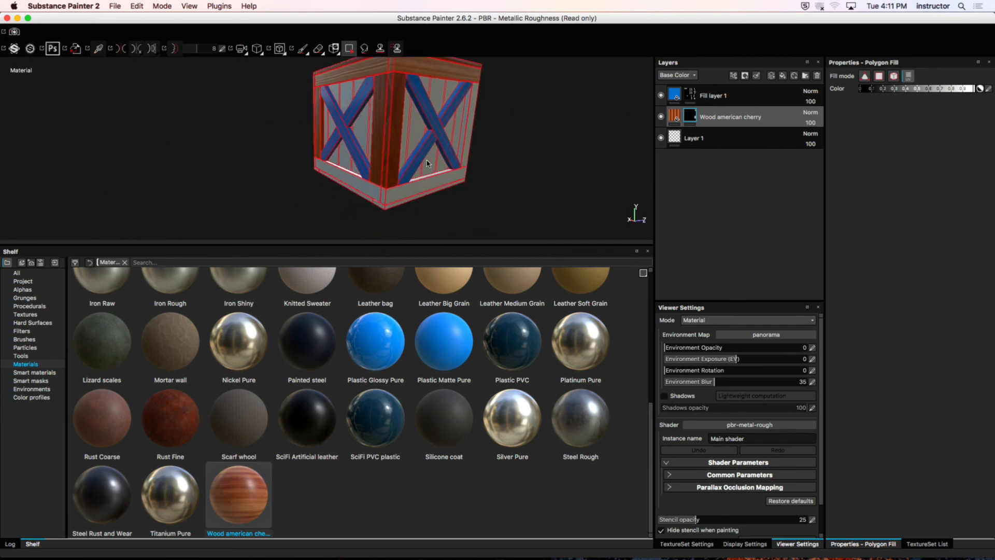
left_click_drag(427, 163, 400, 187, "alt")
left_click(382, 187)
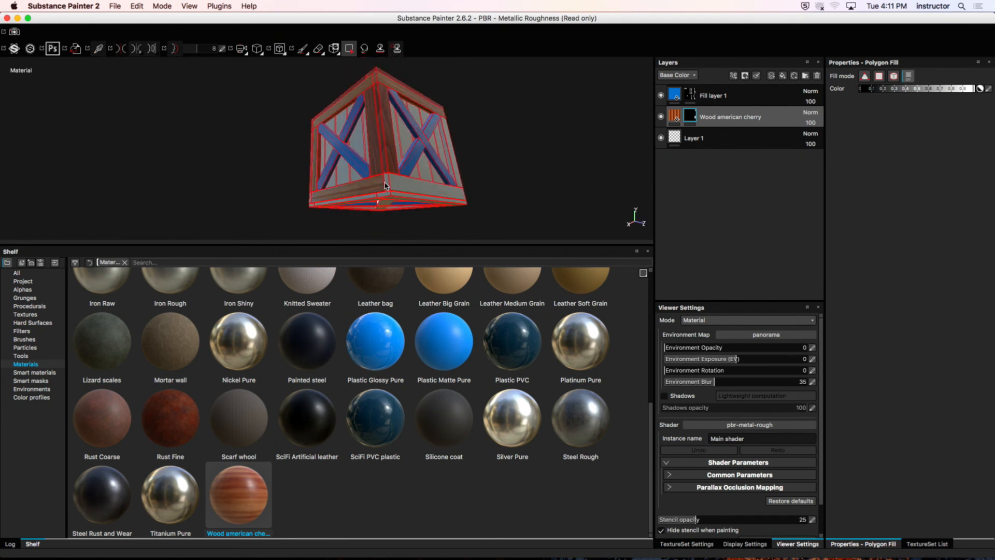
left_click_drag(378, 166, 431, 173, "alt")
middle_click_drag(431, 172, 487, 156, "alt")
left_click_drag(487, 155, 390, 202, "alt")
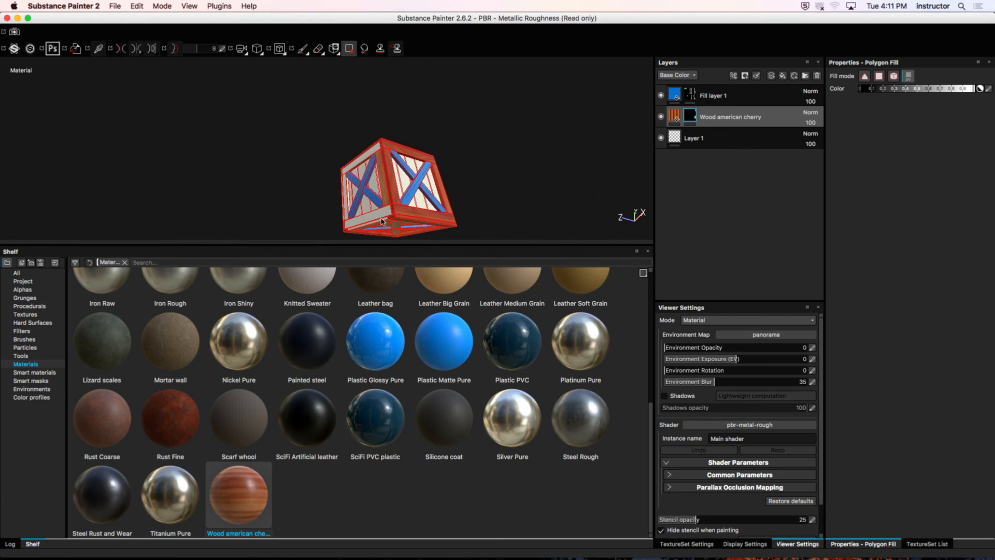
Step: Fill the remaining side and bottom frame boards in the cherry wood mask, and return to the Paint tool
middle_click_drag(377, 220, 409, 164, "alt")
right_click_drag(409, 164, 580, 156, "alt")
left_click_drag(579, 156, 341, 165, "alt")
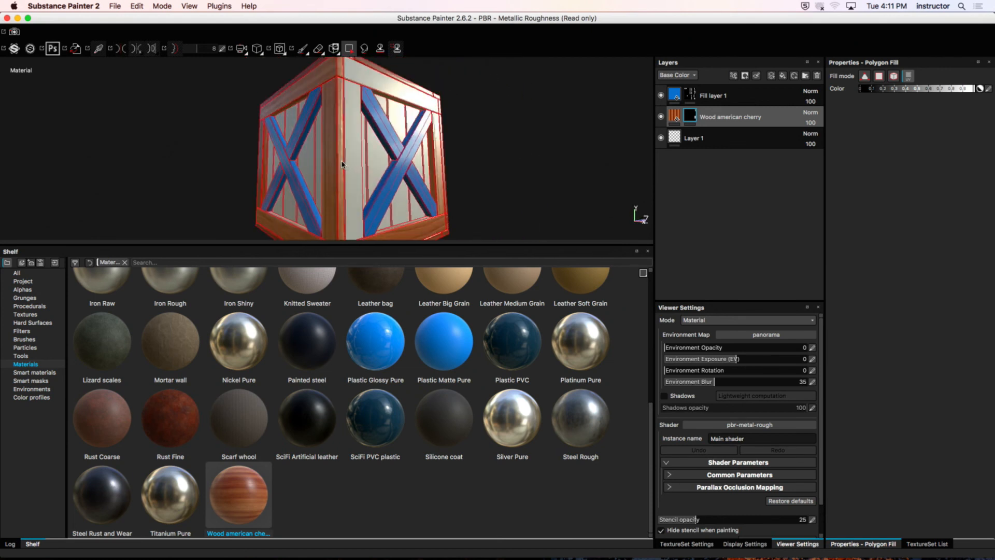
left_click_drag(361, 131, 444, 151, "alt")
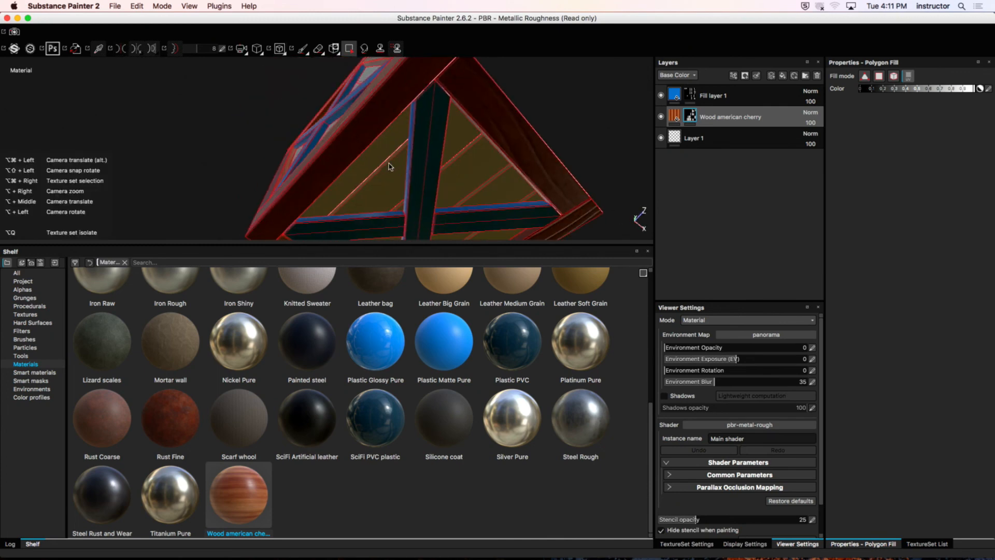
left_click_drag(349, 162, 364, 204, "alt")
left_click_drag(438, 193, 411, 162, "alt")
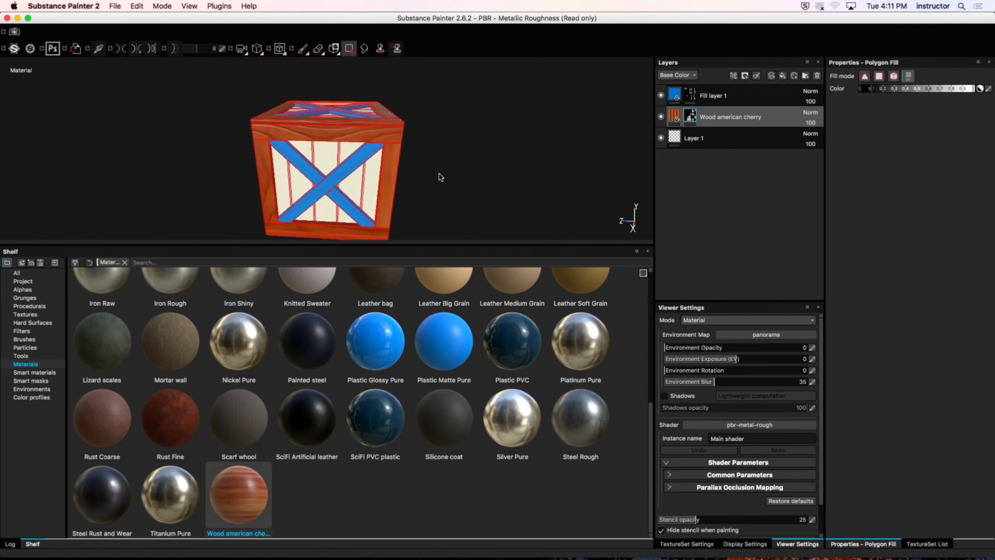
key("1")
mouse_move(451, 188)
left_mouse_down("alt")
mouse_move(328, 185)
mouse_move(358, 218)
mouse_move(383, 200)
left_mouse_up("alt")
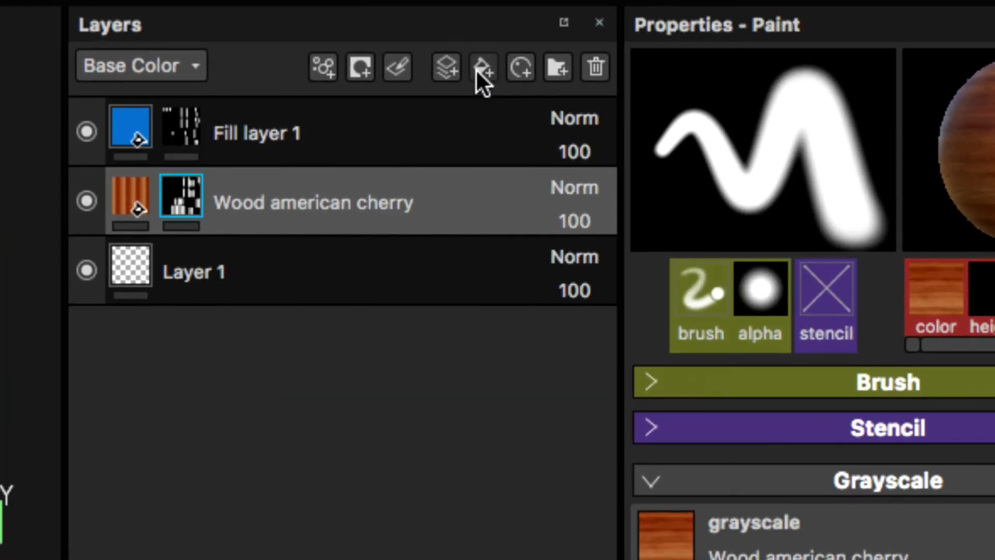
Step: Create a layer folder at the top of the layer stack and name it Metals
left_click(556, 70)
left_click_drag(166, 191, 245, 99)
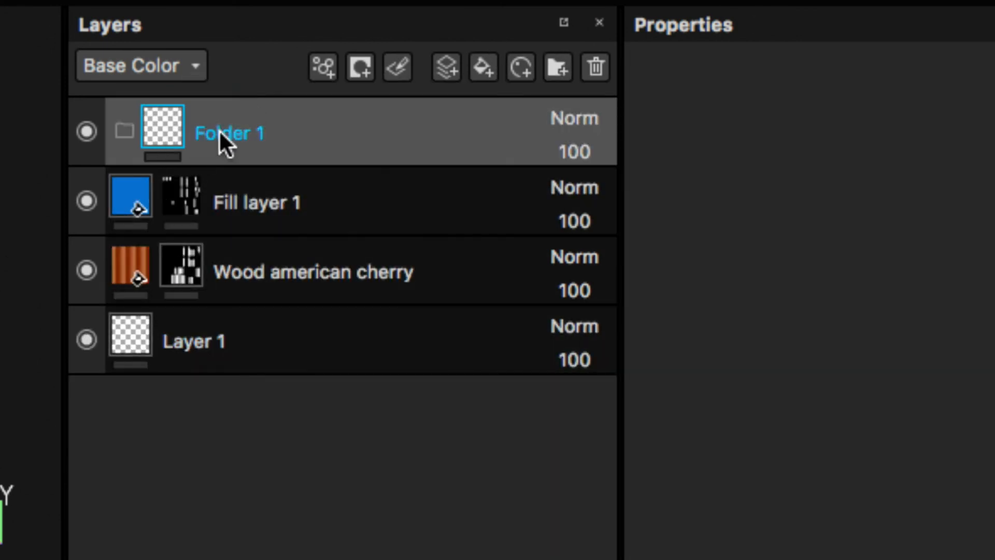
double_click(223, 133)
type("Metals")
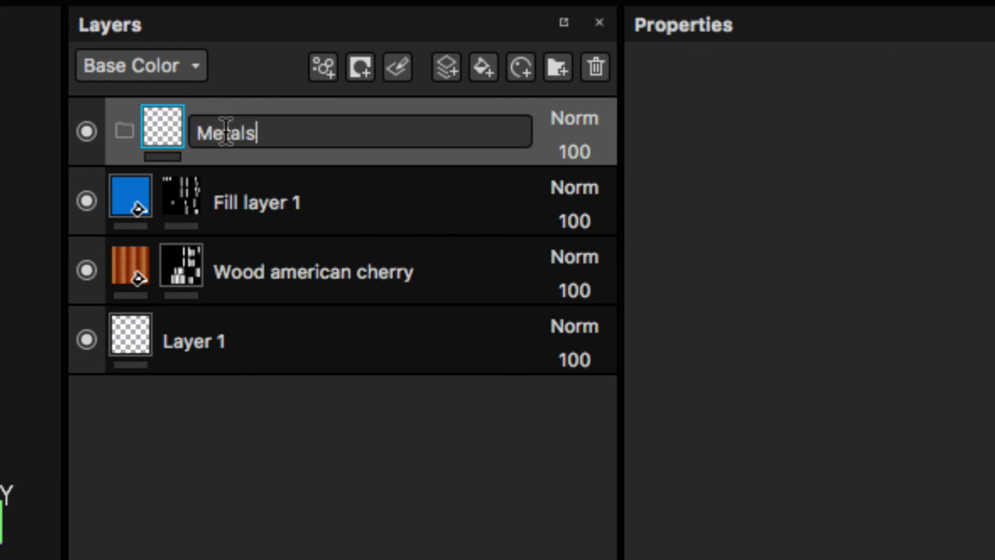
key("Tab")
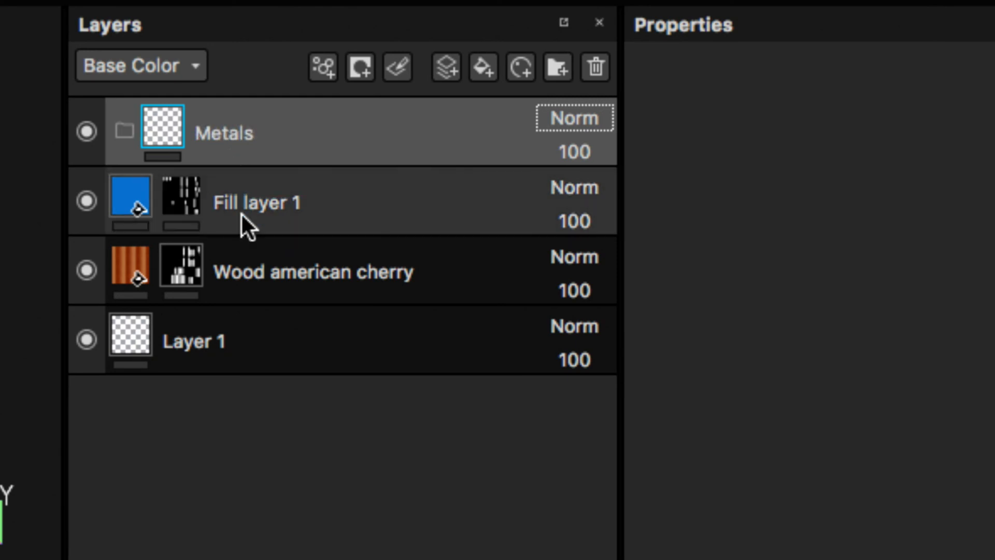
left_click(89, 136)
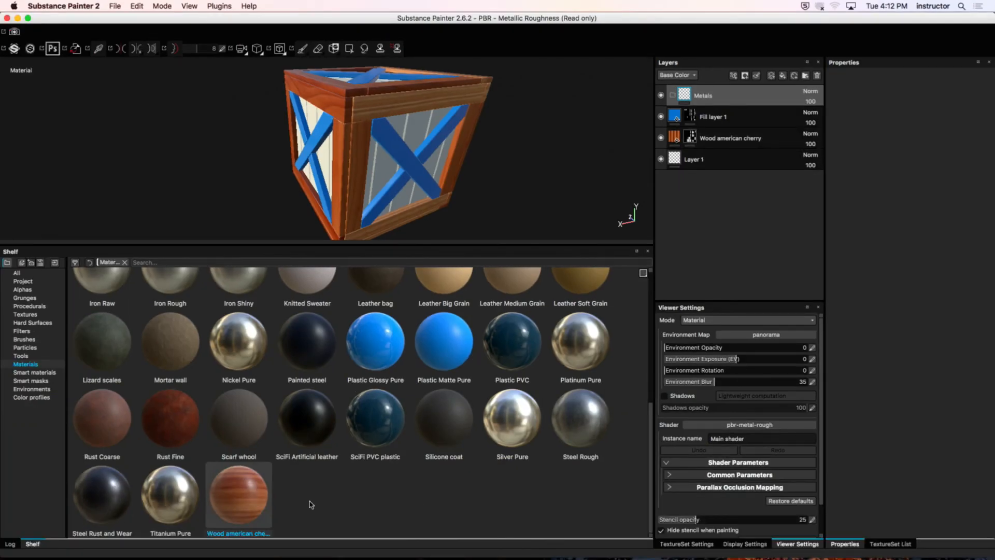
Step: Add the Rust Fine and Steel Rust and Wear materials as fill layers inside the Metals folder, with Steel Rust and Wear on top
left_click_drag(177, 446, 752, 101)
left_click_drag(509, 181, 446, 305, "alt")
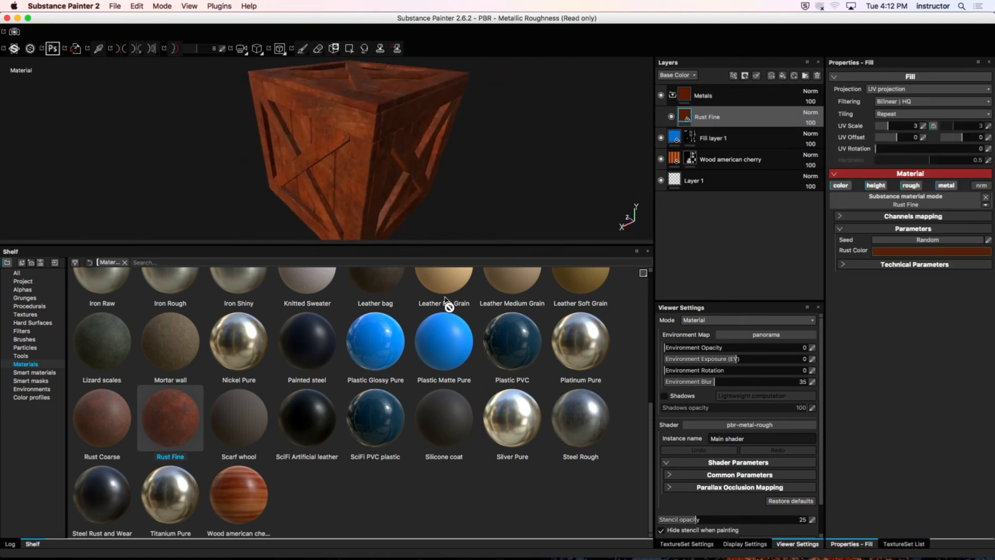
left_click_drag(104, 491, 743, 113)
left_click_drag(479, 165, 580, 153, "alt")
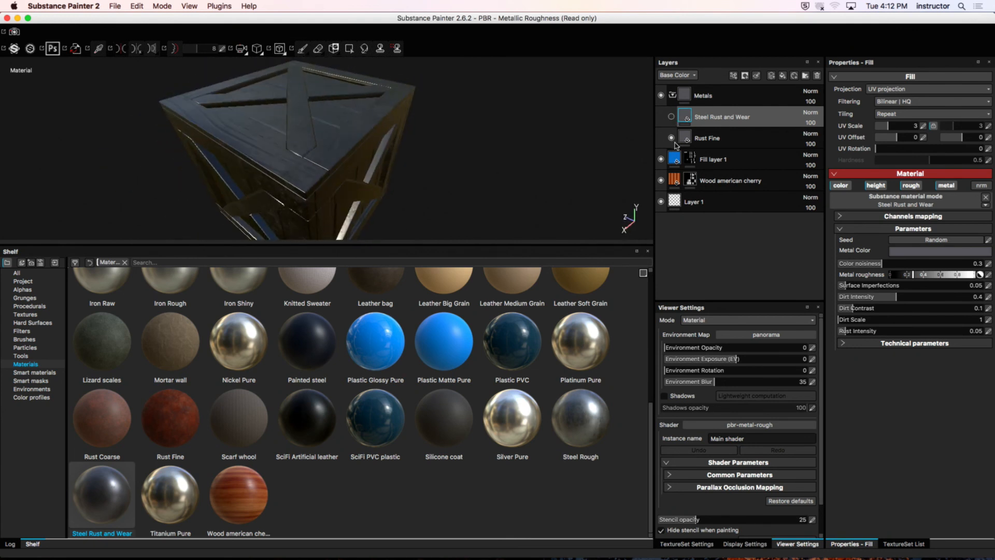
Step: Enlarge the 3D viewport by shrinking the Shelf below it
left_click_drag(633, 148, 589, 163, "alt")
left_click_drag(439, 182, 451, 182, "alt")
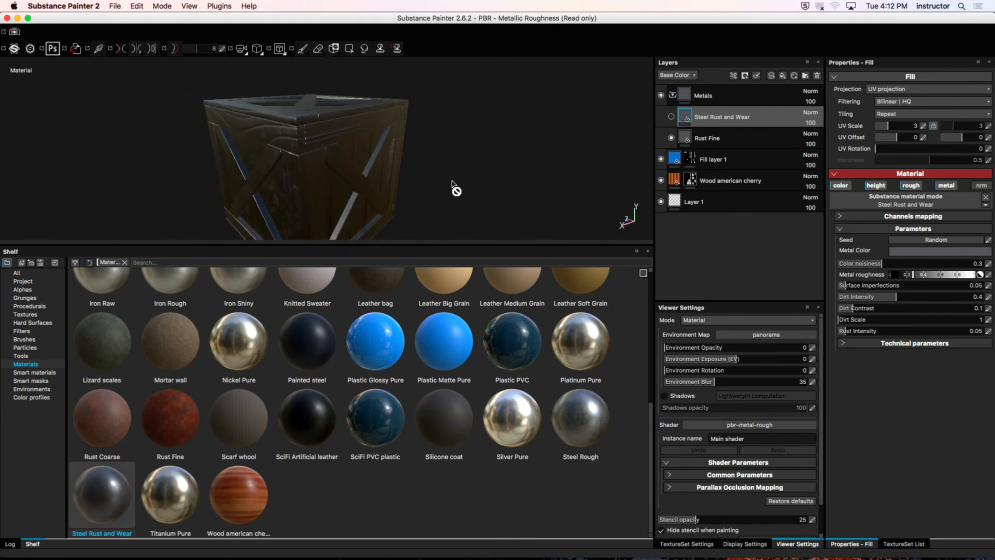
left_click_drag(451, 245, 451, 294)
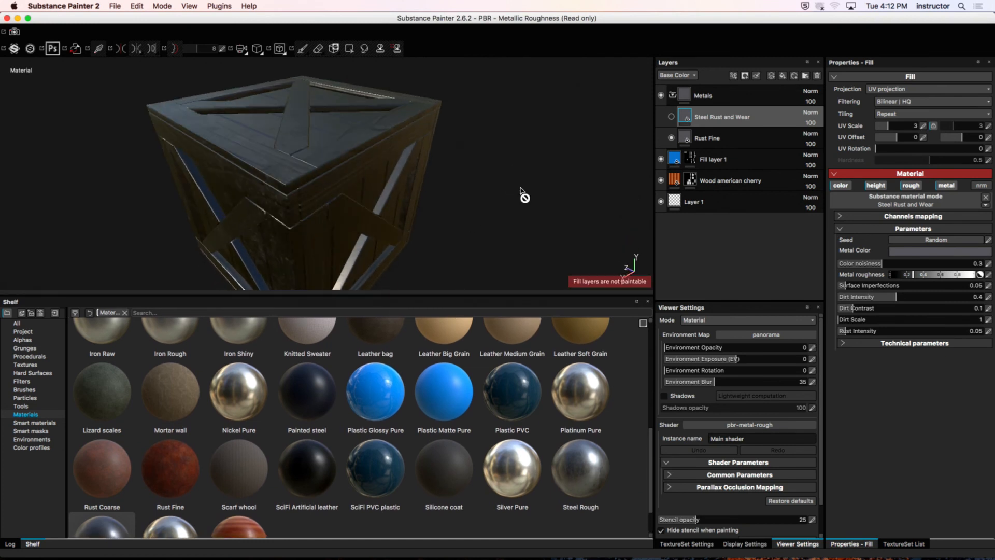
Step: Add a black mask to the Metals folder and activate the Polygon Fill tool
left_click(703, 102)
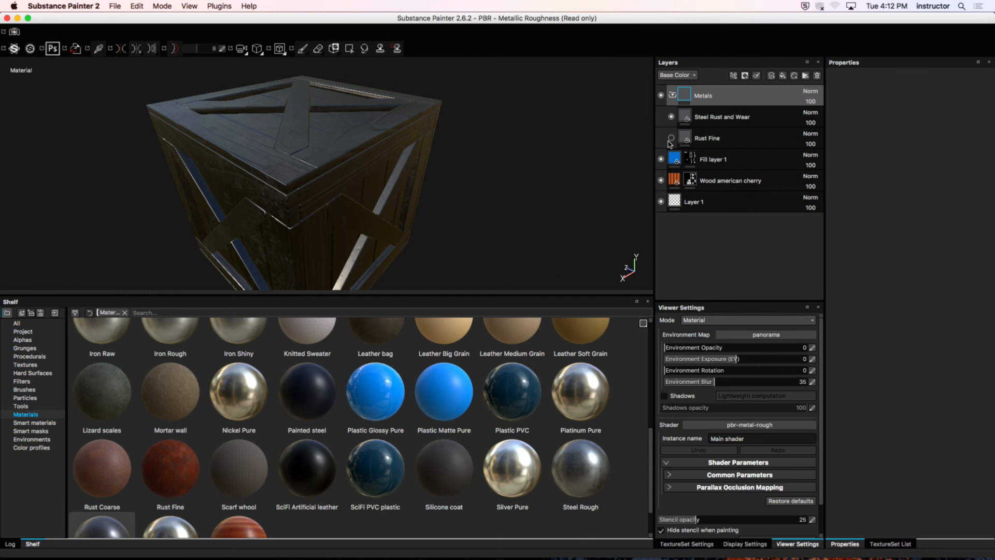
right_click(700, 95)
left_click(732, 109)
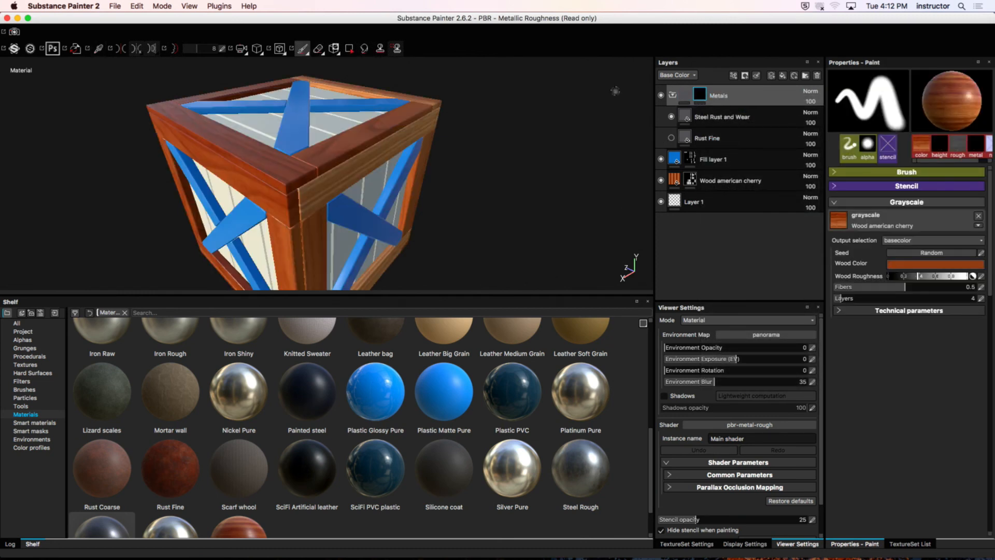
left_click(352, 51)
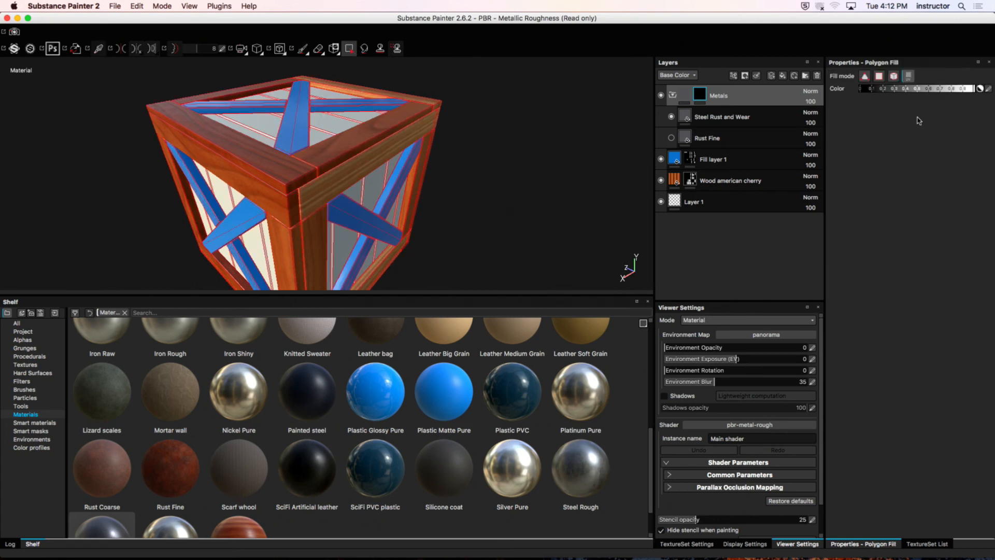
Step: Polygon-fill the inner planks of the crate's top, two adjoining side faces and bottom in the Metals folder mask
left_click_drag(310, 127, 338, 221, "alt")
left_click(327, 129)
left_click(335, 271)
middle_click_drag(360, 224, 389, 144, "alt")
left_click(288, 199)
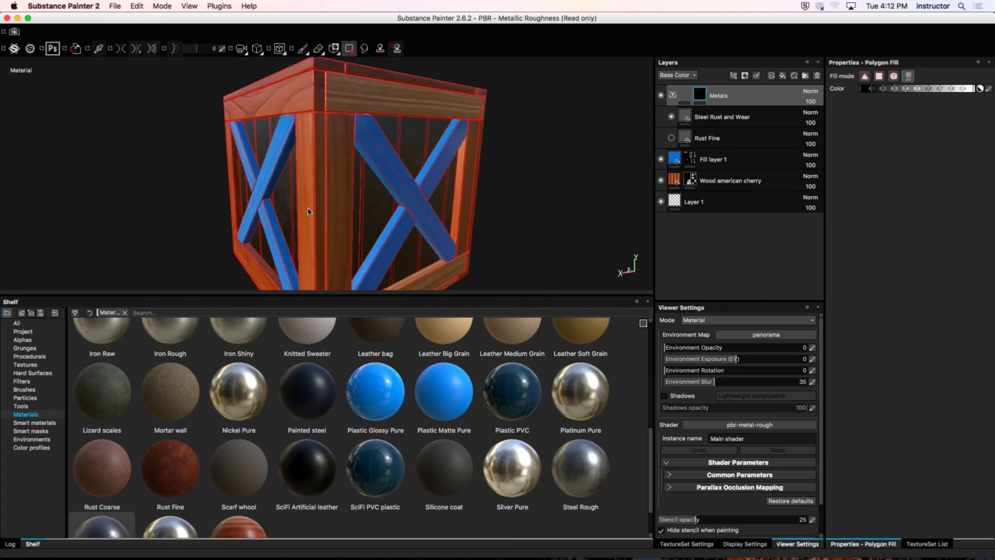
middle_click_drag(328, 225, 348, 170, "alt")
left_click(399, 242)
left_click_drag(349, 170, 389, 238, "alt")
left_click(459, 215)
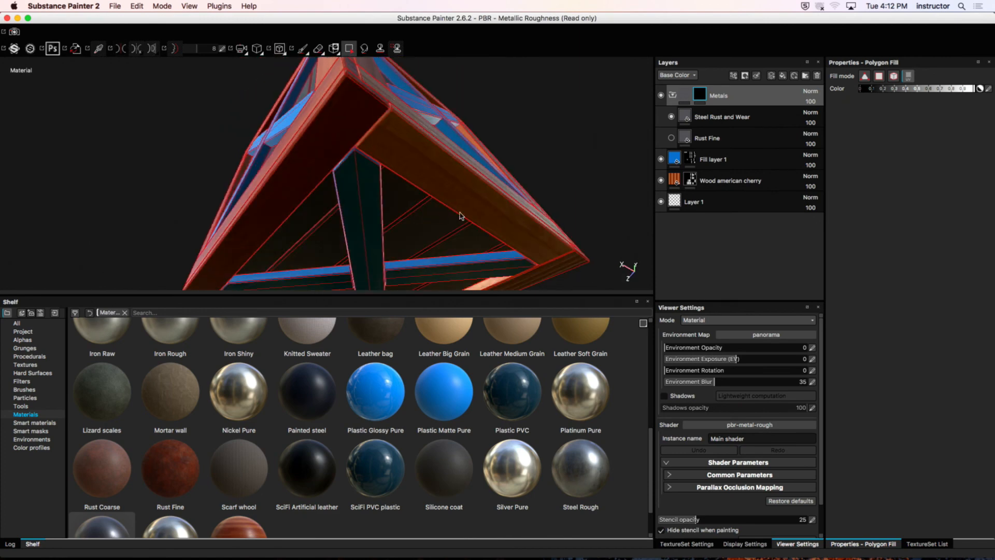
Step: Fill the inner planks on the remaining side faces in the Metals mask, and switch back to the Paint tool
left_click_drag(531, 195, 353, 178, "alt")
left_click(253, 184)
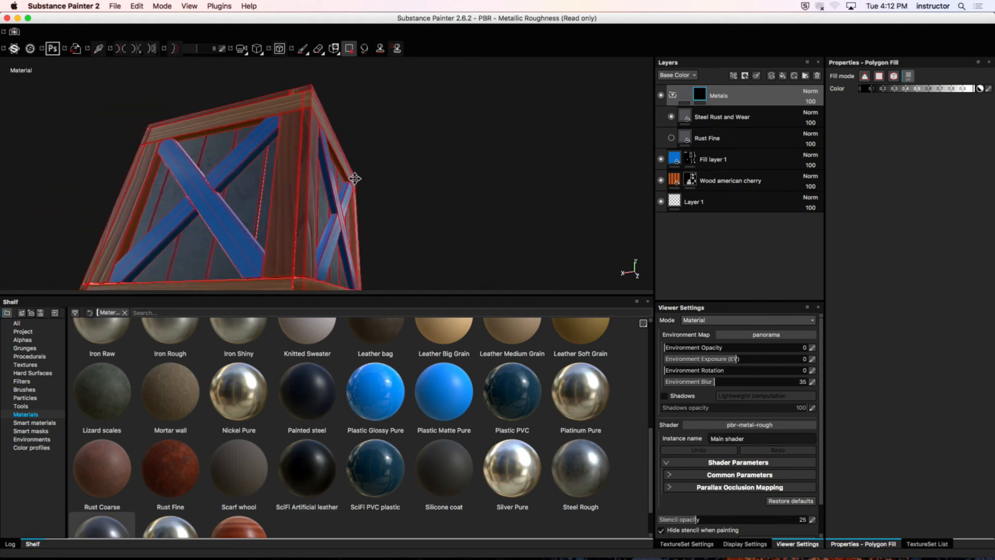
left_click(142, 203)
left_click_drag(142, 203, 69, 177, "alt")
left_click(122, 206)
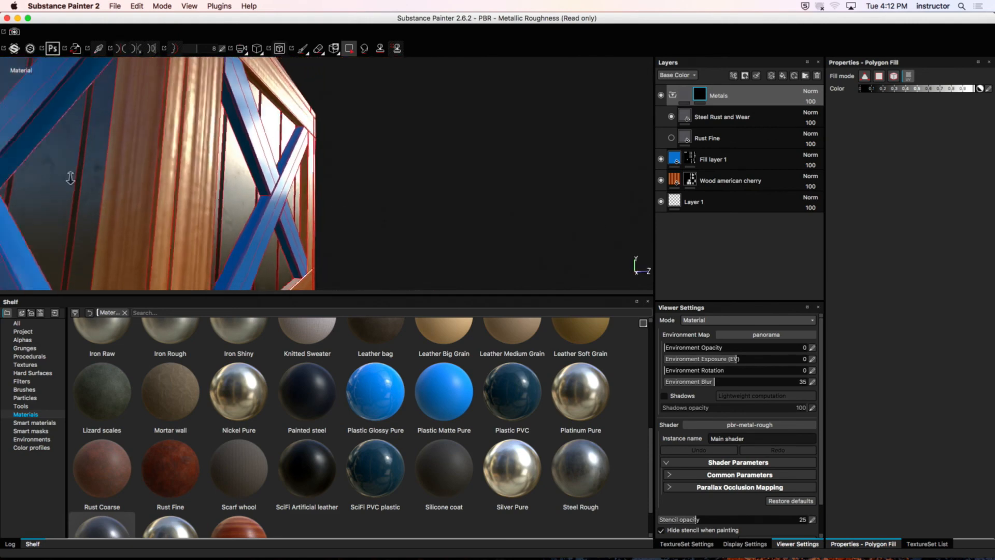
right_click_drag(69, 178, 124, 160, "alt")
key("1")
mouse_move(289, 173)
left_mouse_down("alt")
mouse_move(366, 169)
mouse_move(277, 149)
mouse_move(373, 154)
mouse_move(332, 162)
mouse_move(394, 168)
left_mouse_up("alt")
right_click_drag(573, 173, 484, 139, "alt")
Step: Hide the Steel Rust and Wear layer and delete the Rust Fine layer from the Metals folder
left_click(671, 117)
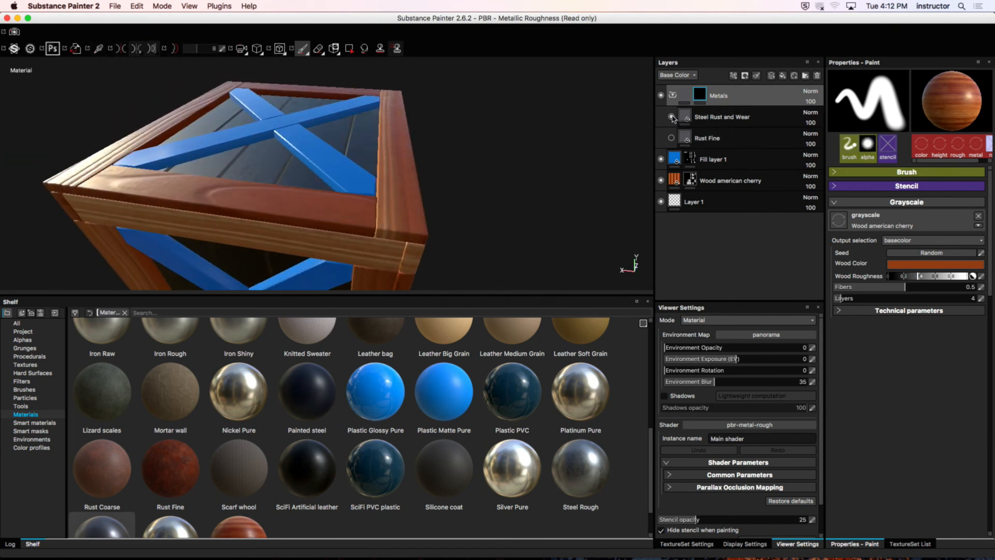
left_click(671, 137)
left_click_drag(451, 152, 457, 158, "alt")
left_click(704, 147)
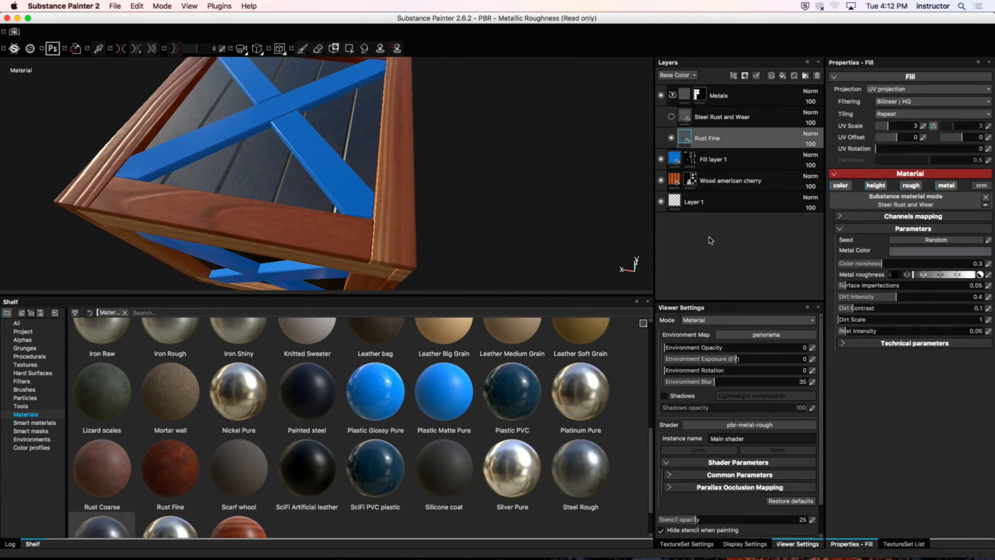
key("Delete")
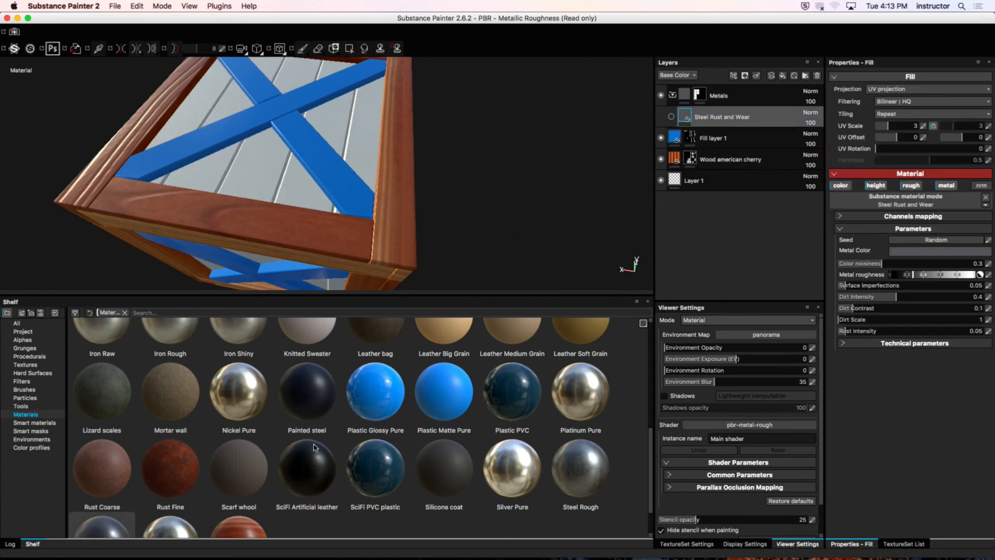
Step: Add the Rust Fine material beneath Steel Rust and Wear in the Metals folder, and toggle the steel layer's visibility to compare both
left_click_drag(170, 469, 679, 131)
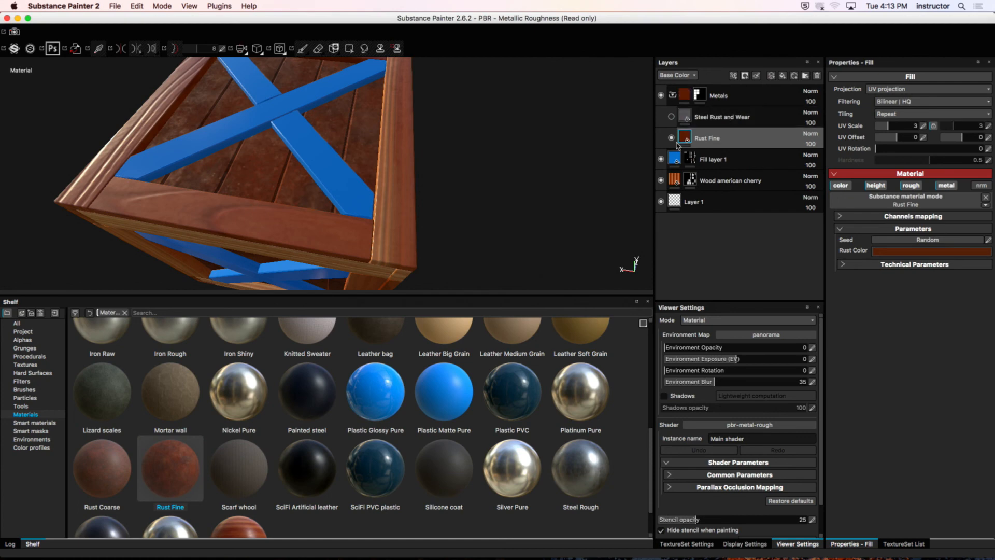
left_click_drag(519, 186, 672, 115, "alt")
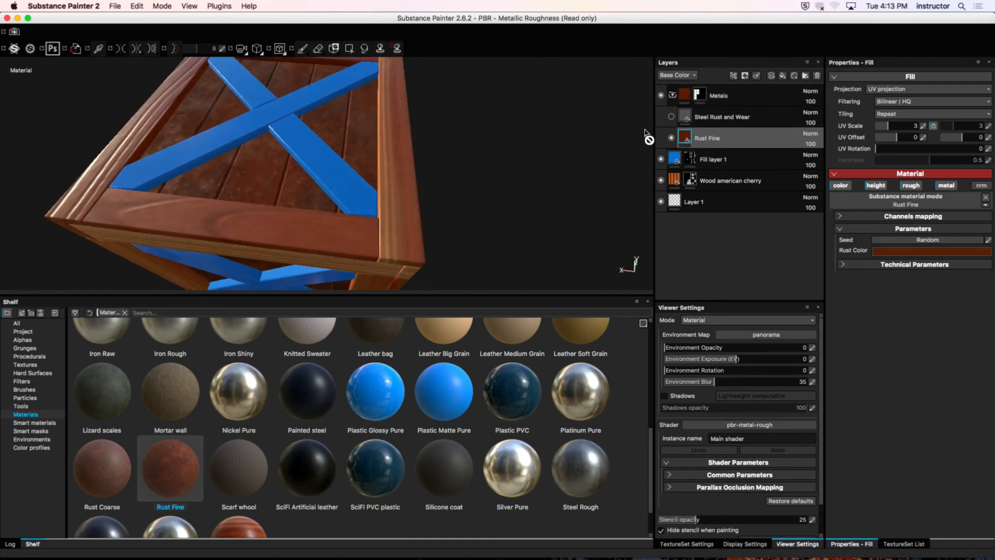
left_click(670, 117)
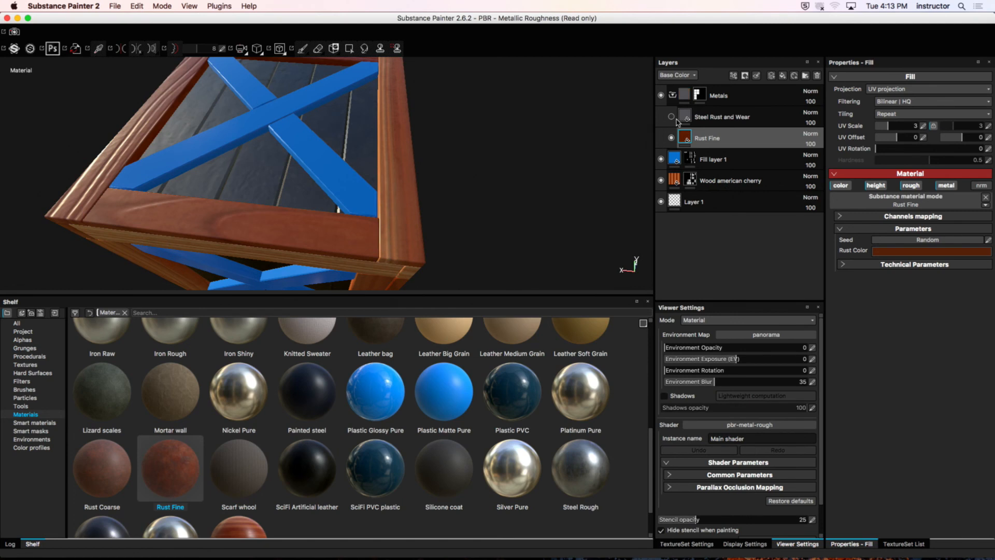
left_click(671, 117)
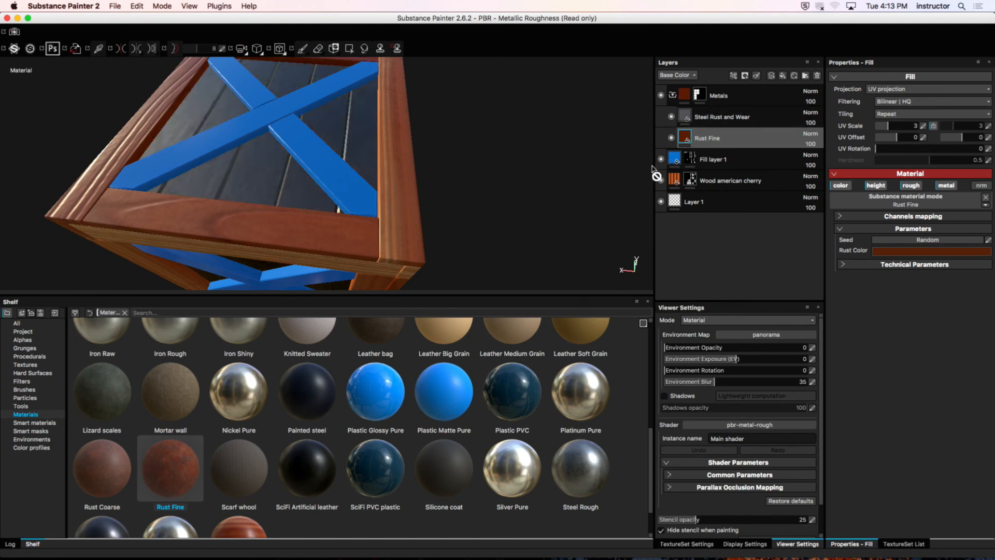
left_click(670, 117)
Step: Turn the Steel Rust and Wear layer back on and remove the Rust Fine layer beneath it
left_click_drag(539, 160, 570, 125, "alt")
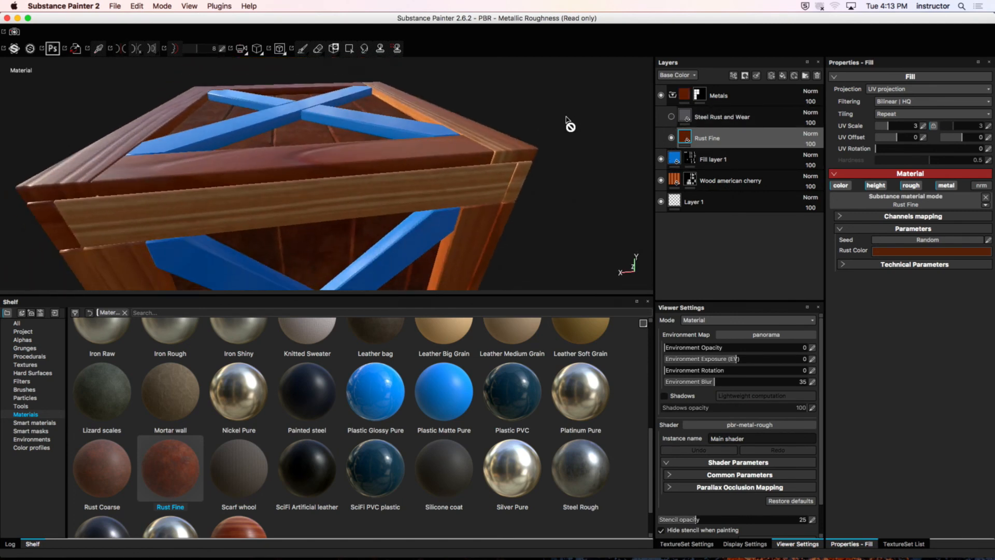
right_click_drag(560, 126, 343, 123, "alt")
middle_click_drag(343, 123, 339, 107, "alt")
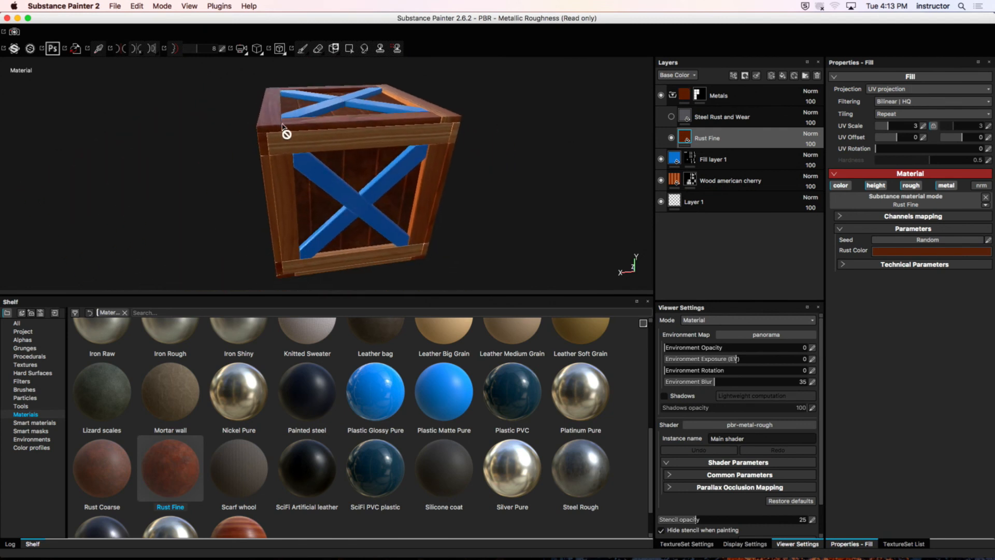
middle_click_drag(239, 125, 291, 144, "alt")
left_click_drag(291, 140, 461, 142, "alt")
left_click(670, 118)
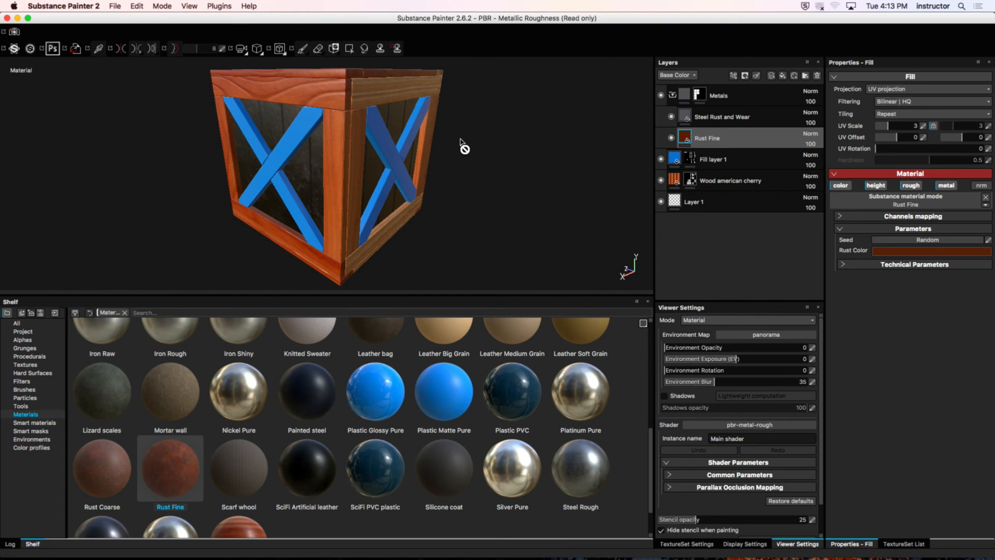
left_click_drag(464, 147, 542, 171, "alt")
left_click_drag(471, 127, 452, 145, "alt")
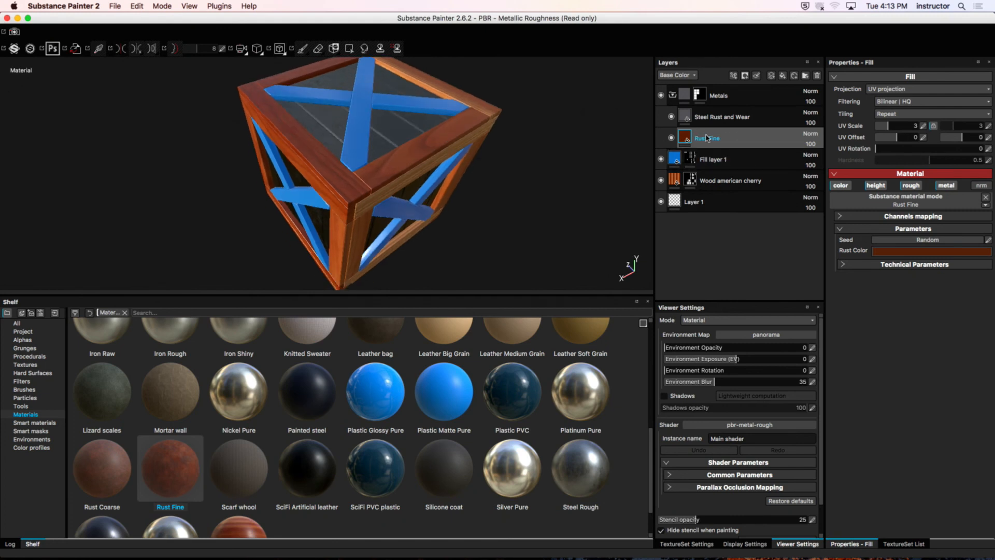
key("Delete")
left_click_drag(500, 179, 358, 179, "alt")
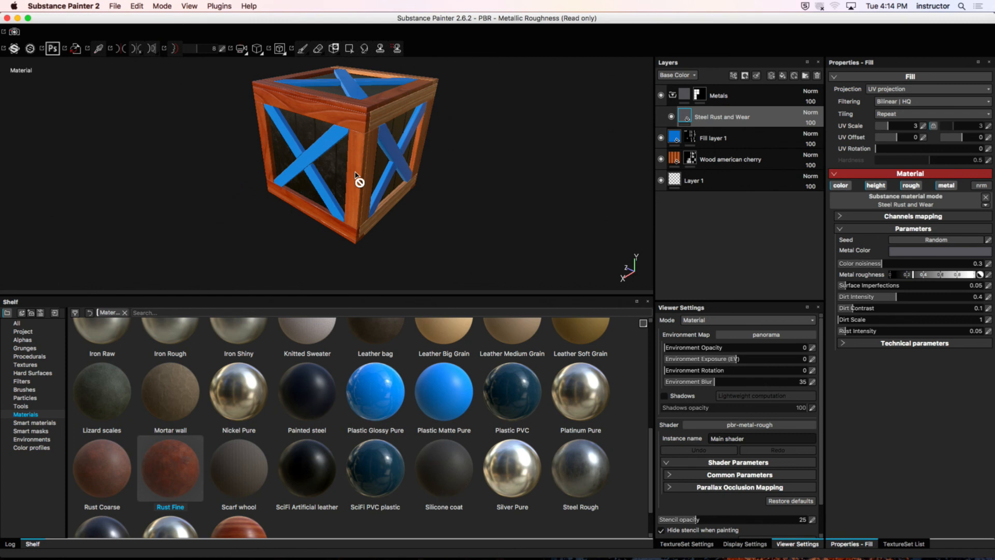
Step: Switch to Chrome and open the WEEK 07 module's video link on creating a Substance Painter preset for Modo
mouse_move(405, 556)
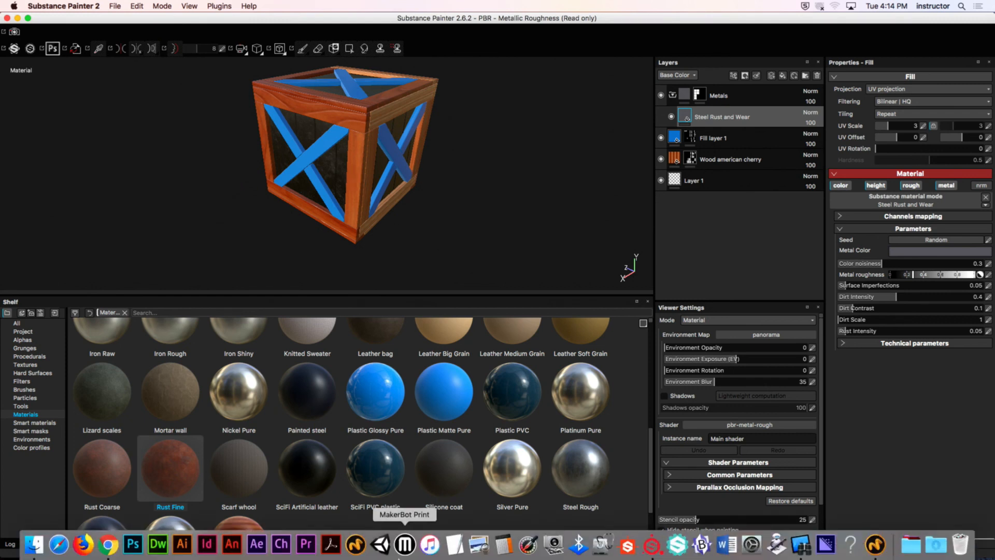
left_click(26, 549)
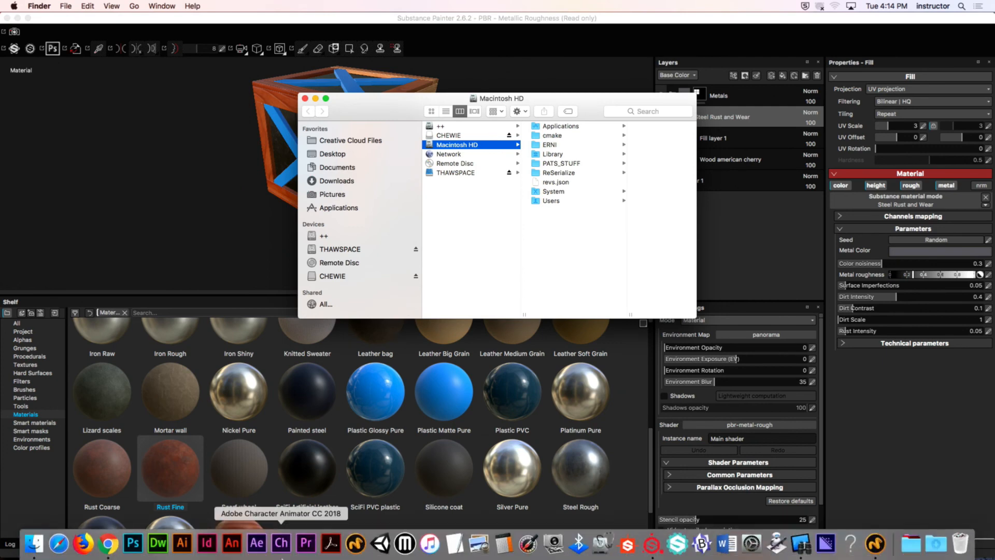
left_click(108, 544)
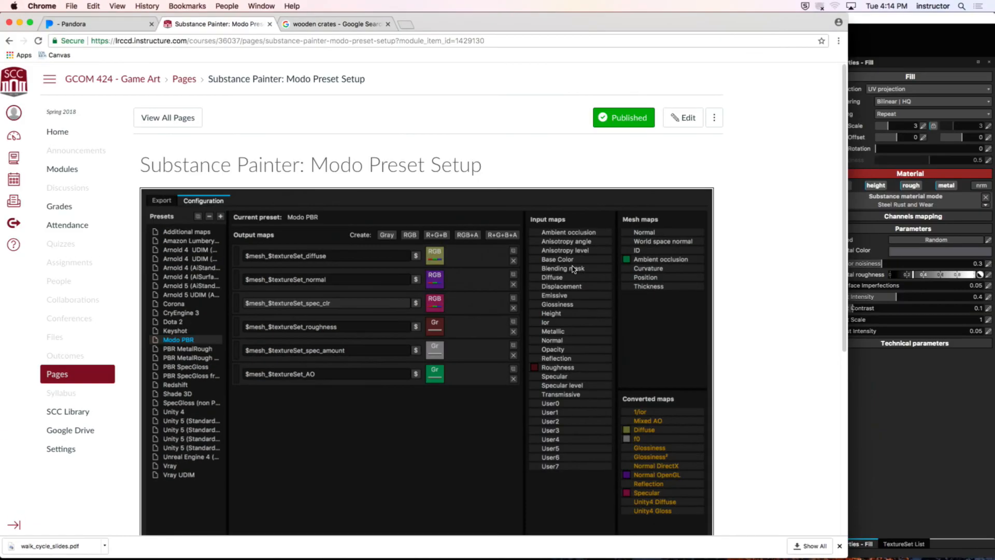
left_click(9, 41)
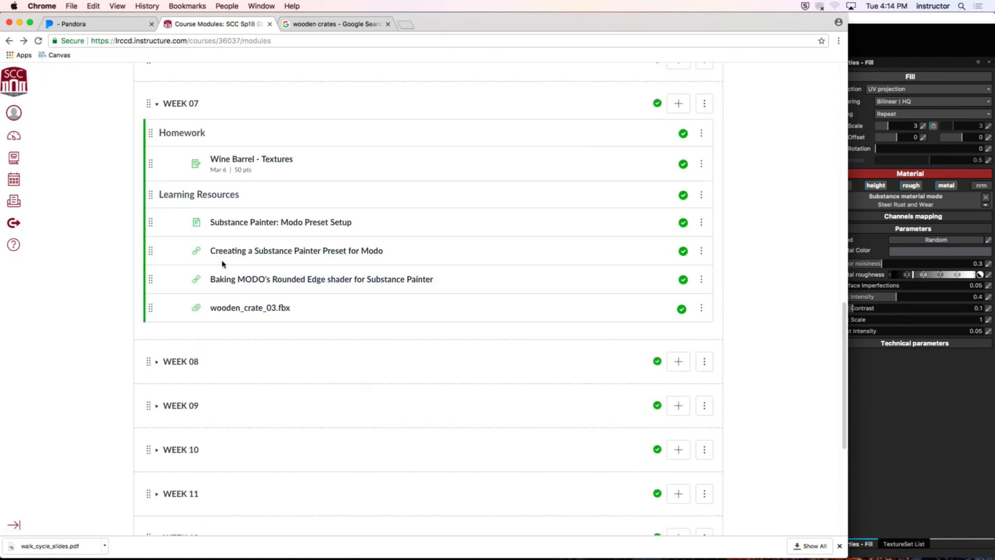
left_click(223, 252)
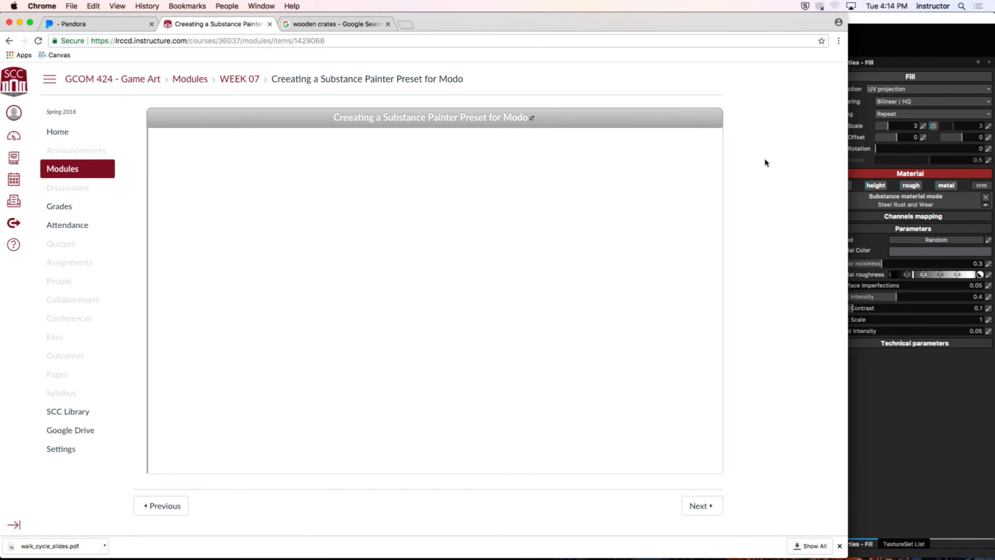
left_click(531, 117)
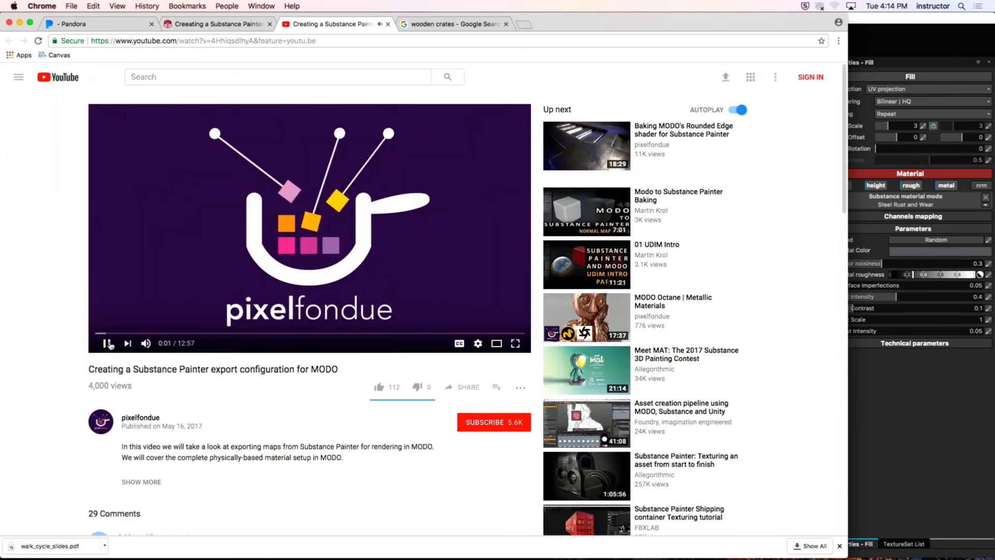
Step: Reopen the preset video from the course page, pause it, and hide Chrome to return to Substance Painter
left_click(110, 343)
left_click(208, 24)
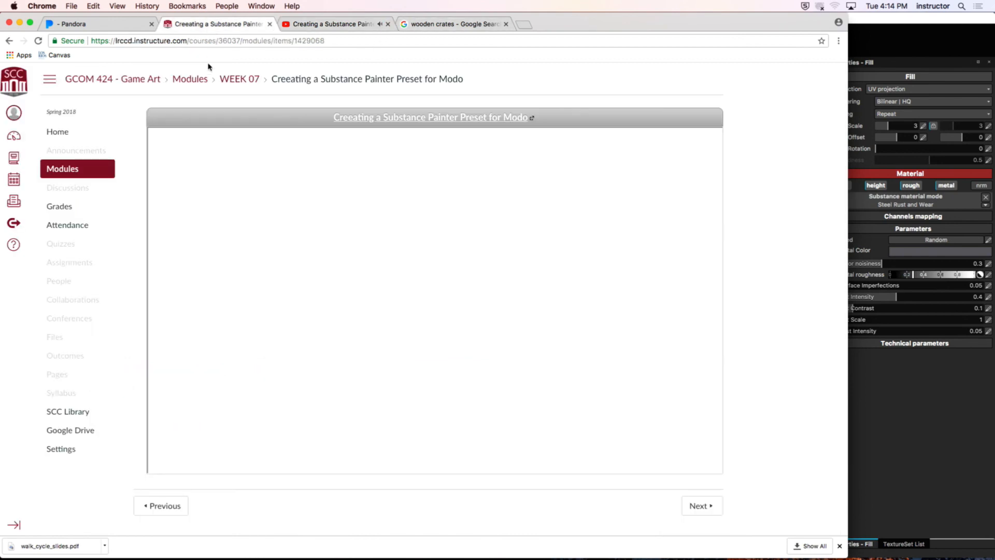
left_click(531, 122)
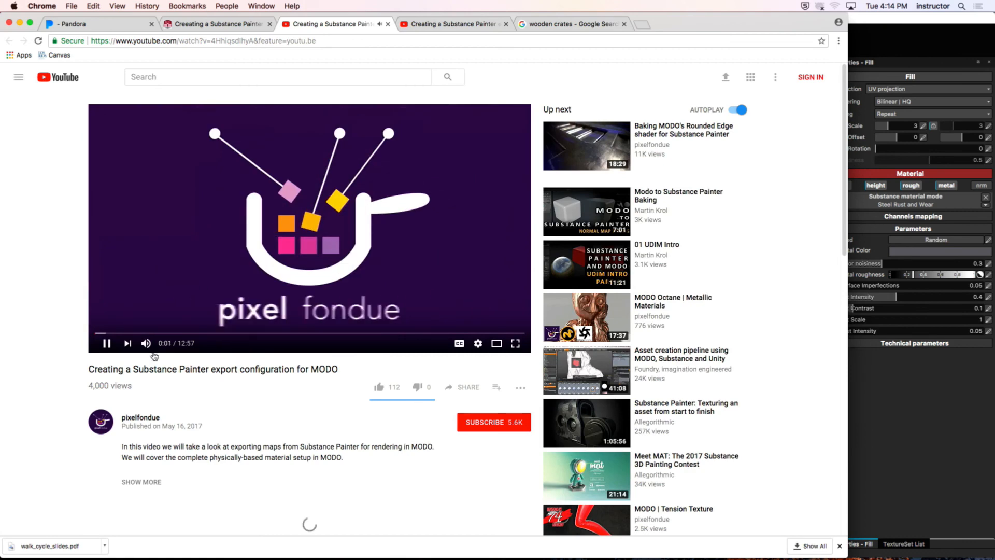
left_click(107, 344)
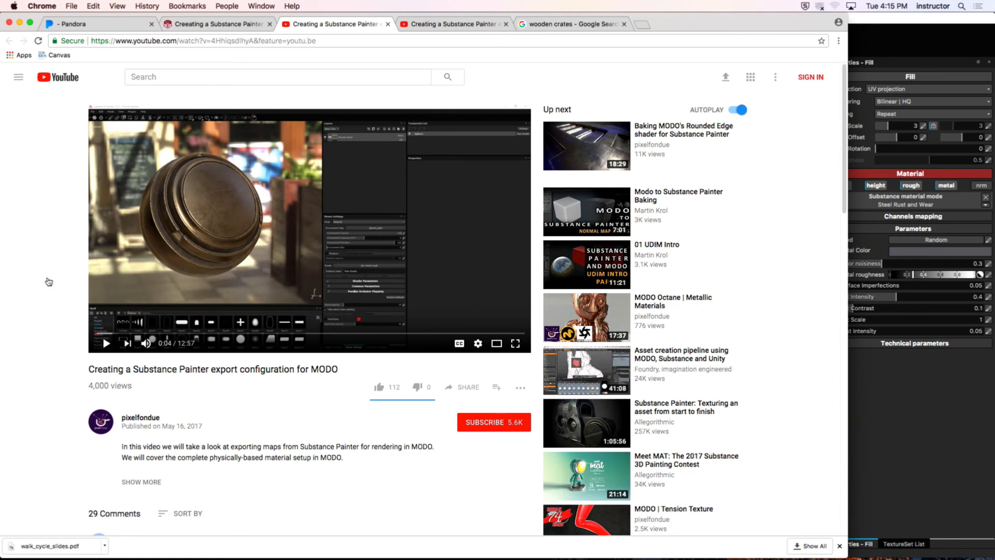
left_click(42, 6)
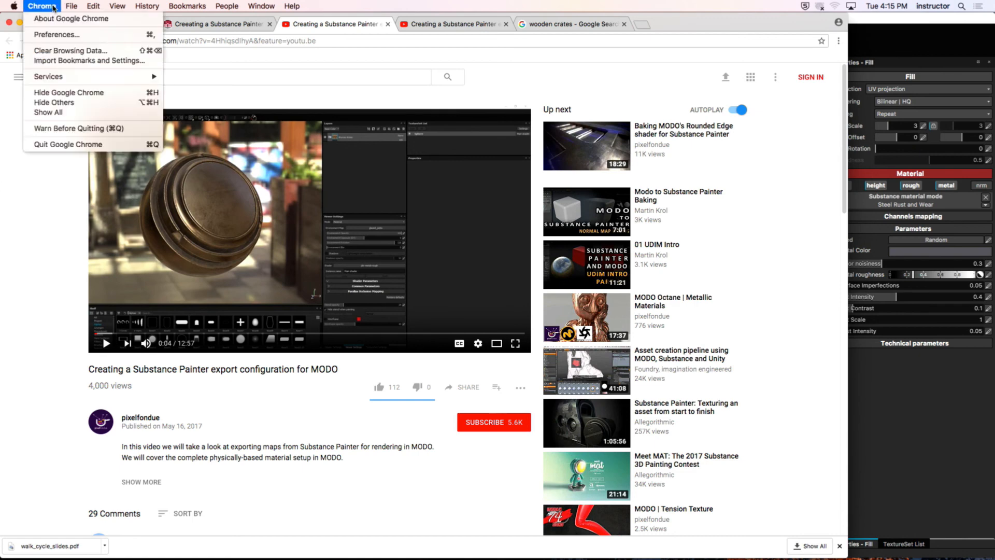
left_click(68, 92)
left_click(189, 143)
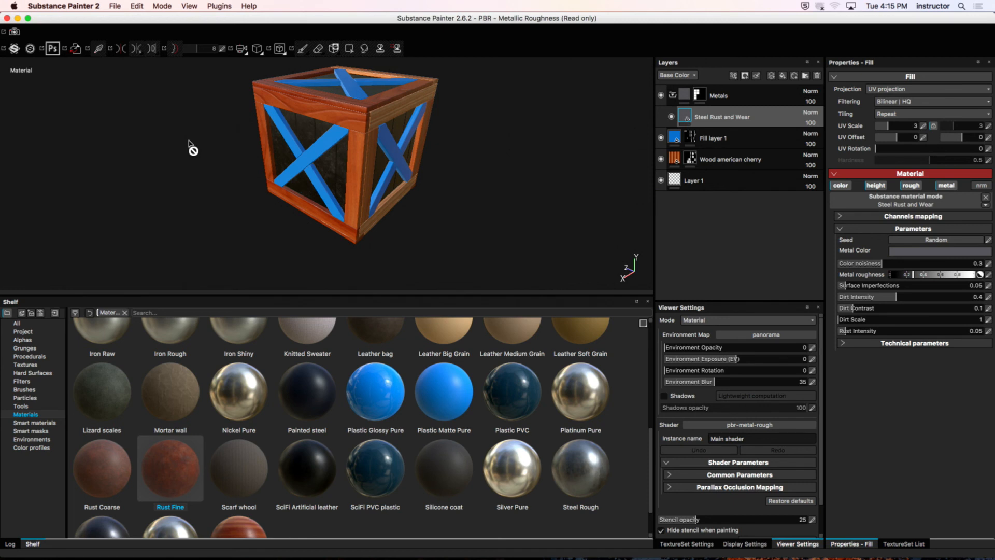
Step: Start saving the project and choose the TEXTURES folder inside WOODEN_CRATE_03 on the Desktop as the location
left_click_drag(336, 156, 344, 175, "alt")
middle_click_drag(288, 148, 286, 136, "alt")
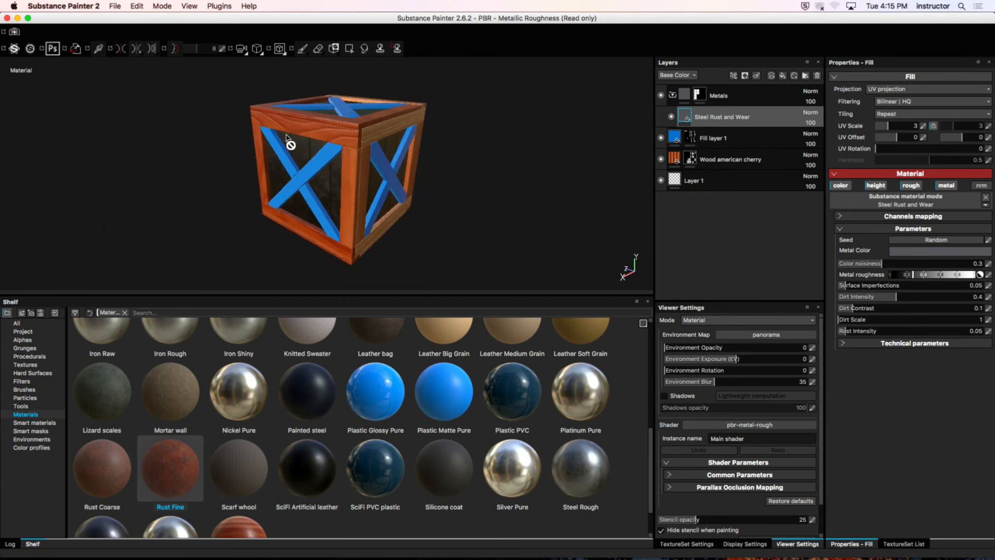
left_click(112, 6)
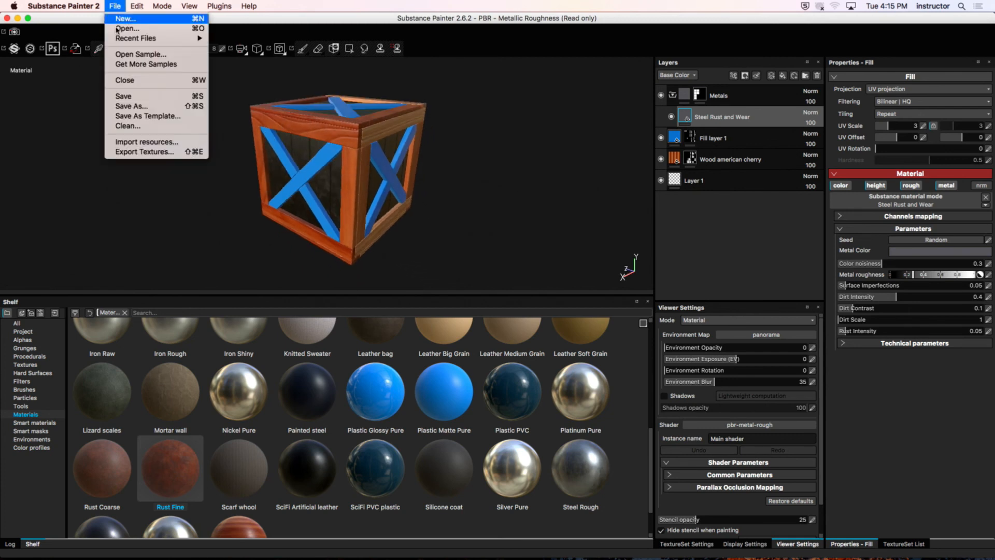
left_click(123, 96)
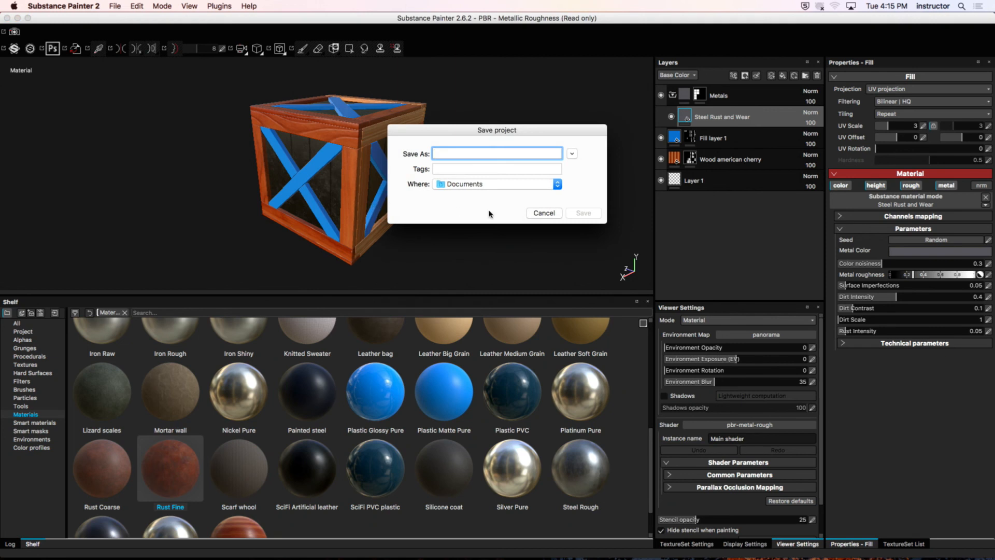
left_click(571, 154)
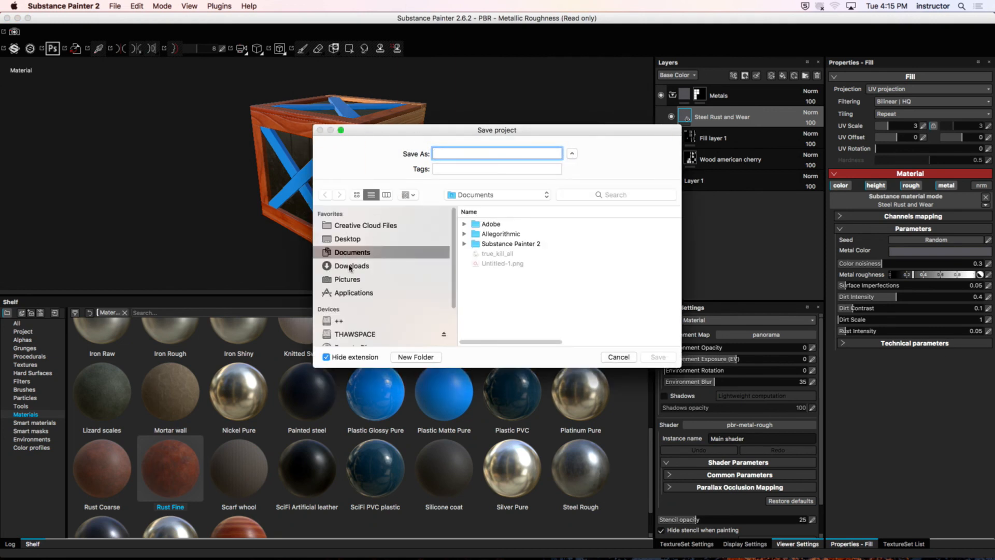
left_click(353, 239)
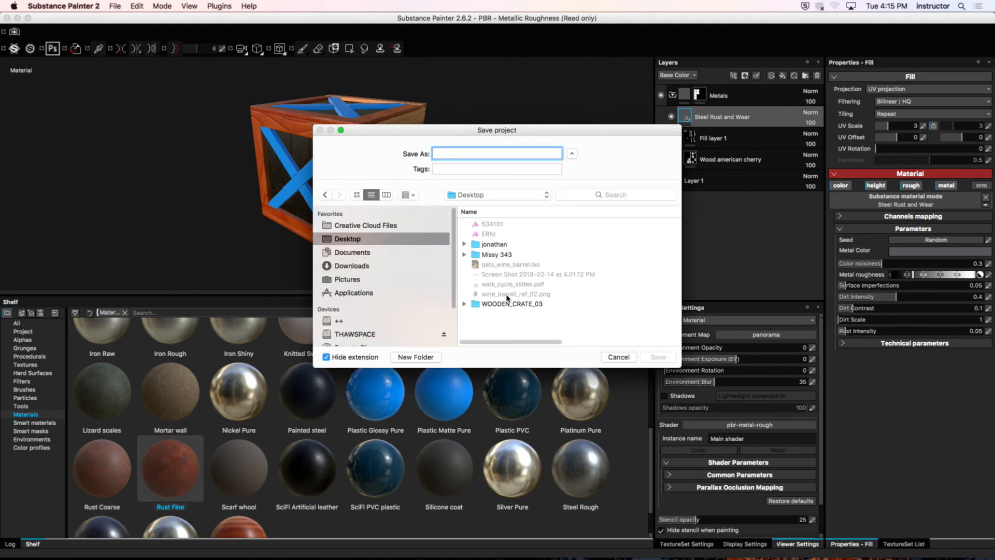
double_click(507, 300)
left_click(512, 226)
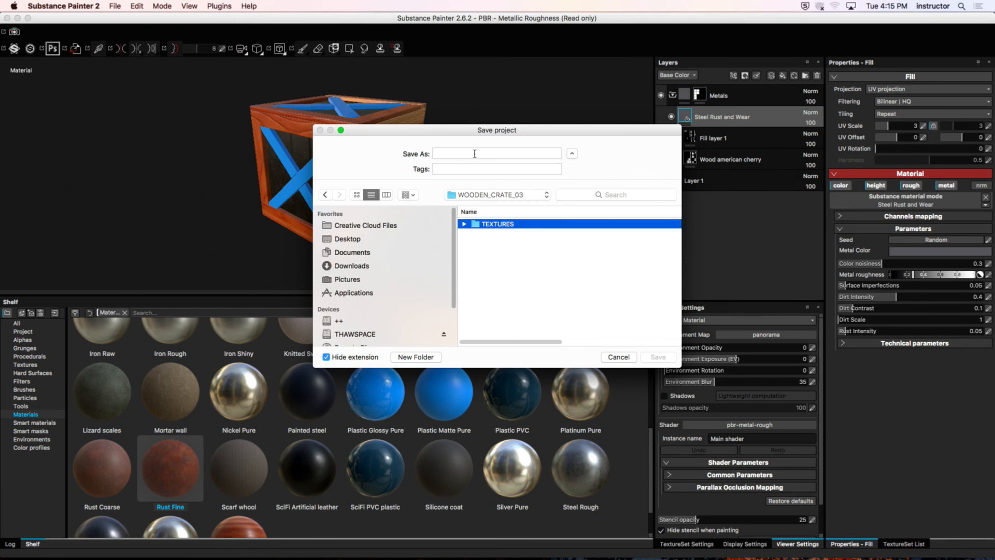
double_click(486, 225)
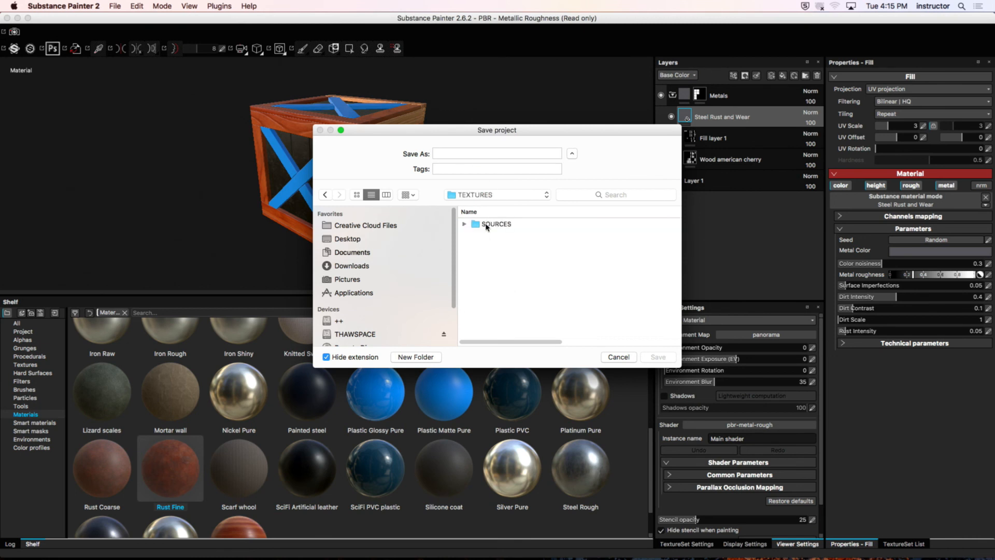
Step: Name the project wooden_crate_03_tex_v001 and save it
left_click(469, 152)
type("wood")
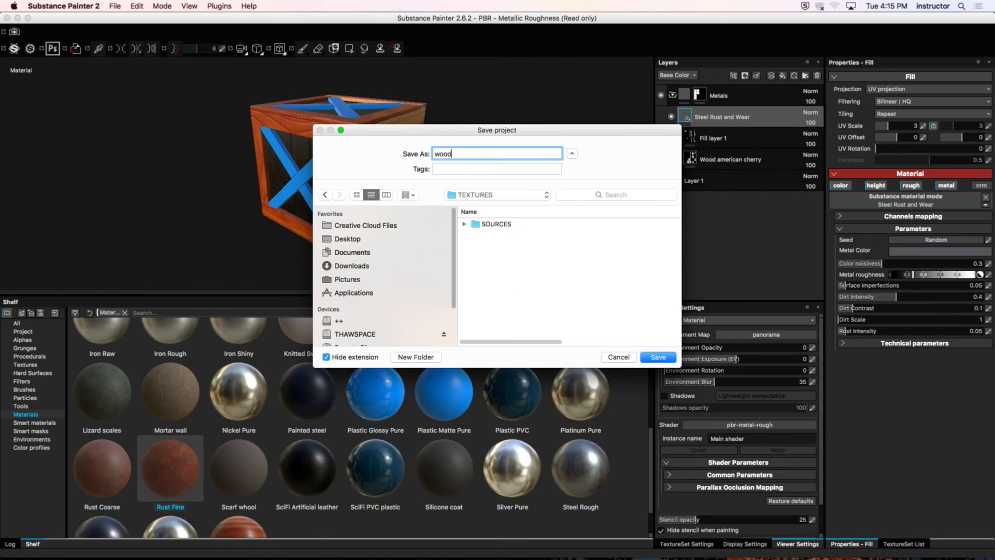
type("en_crate_03_tex_v001")
left_click(656, 356)
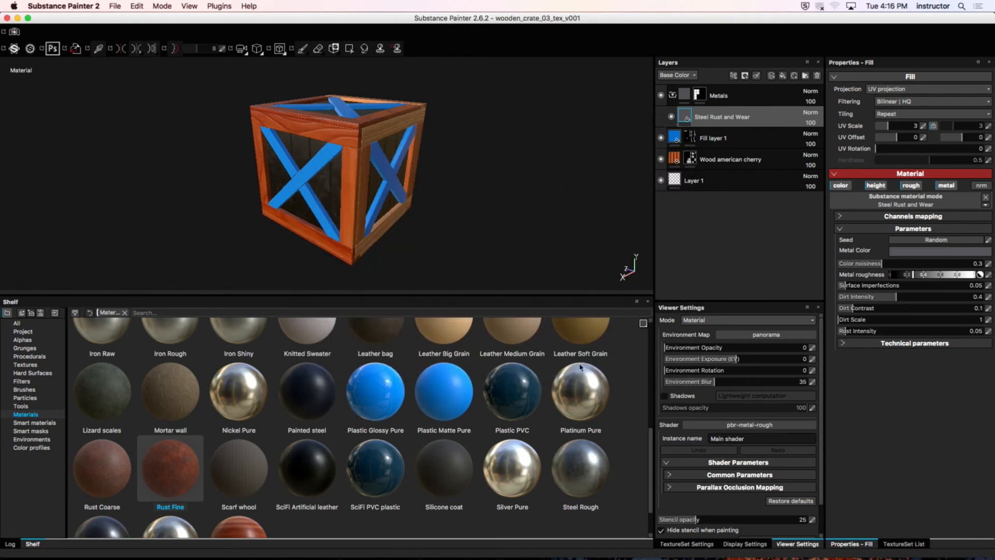
Step: Hide Substance Painter and close the Macintosh HD Finder window to clear the desktop
left_click(68, 7)
left_click(79, 67)
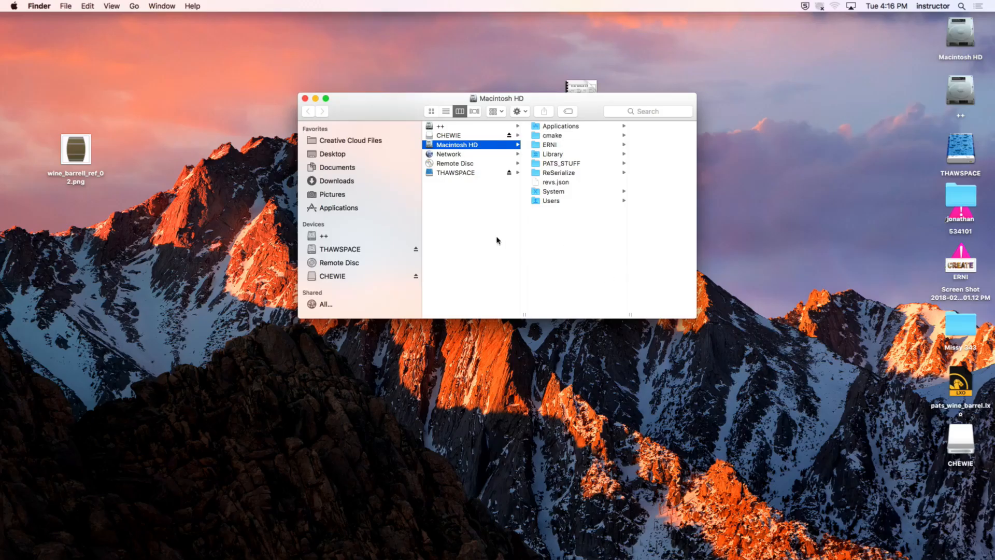
left_click(305, 98)
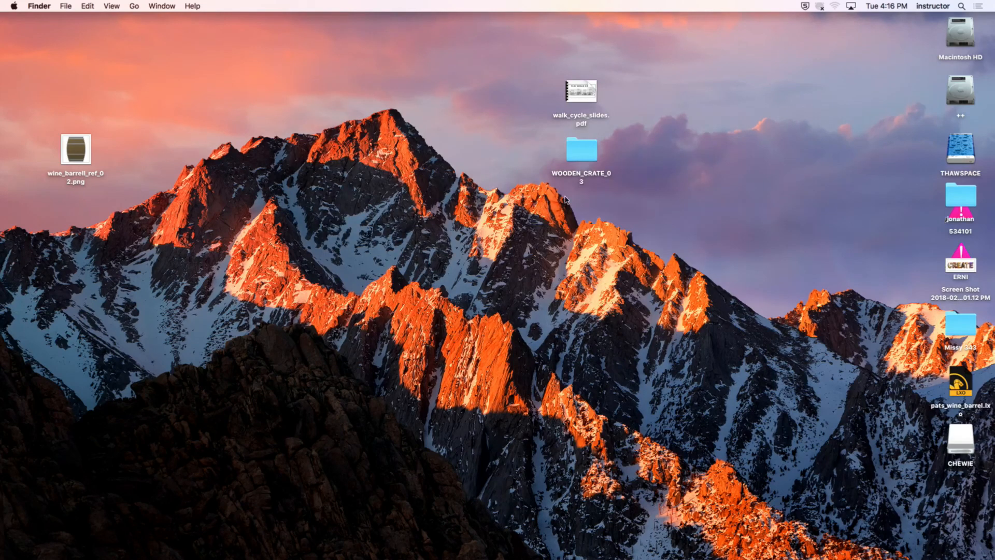
Step: Select the saved wooden_crate_03_tex_v001.spp in WOODEN_CRATE_03's TEXTURES folder and widen the column to show full file names
left_click(582, 154)
double_click(582, 155)
left_click(328, 111)
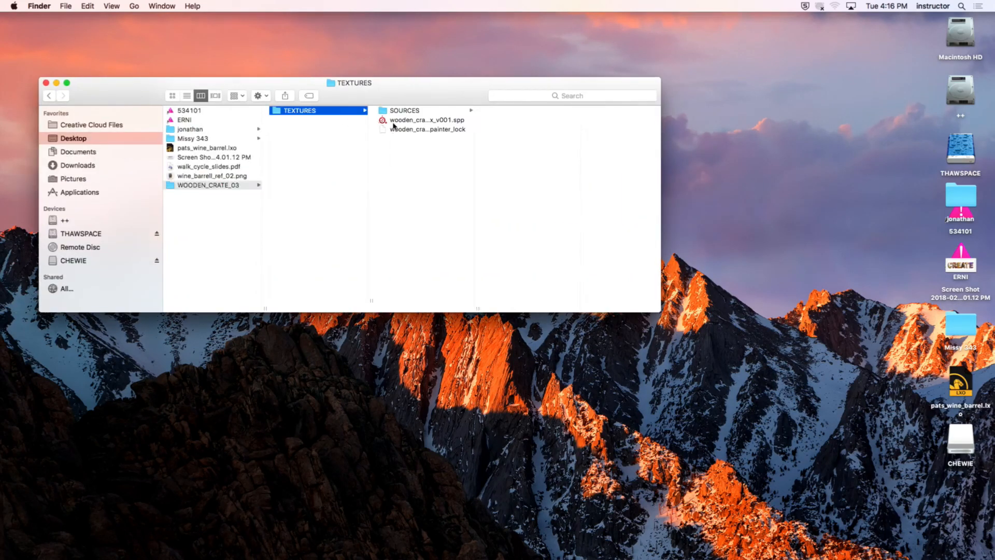
left_click(409, 120)
left_click_drag(477, 309, 614, 311)
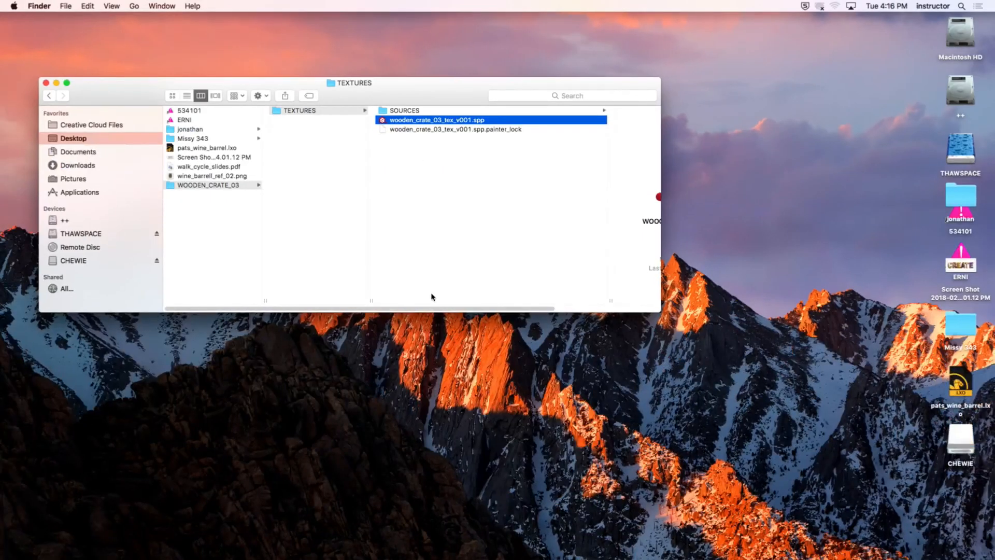
Step: Switch back to Substance Painter and open the texture export window
key("super+Tab")
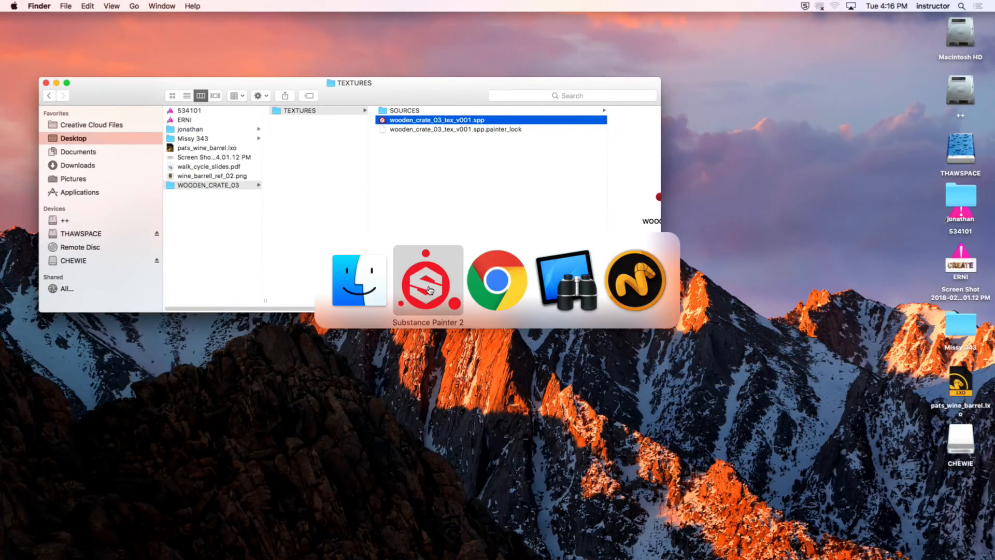
left_click(112, 5)
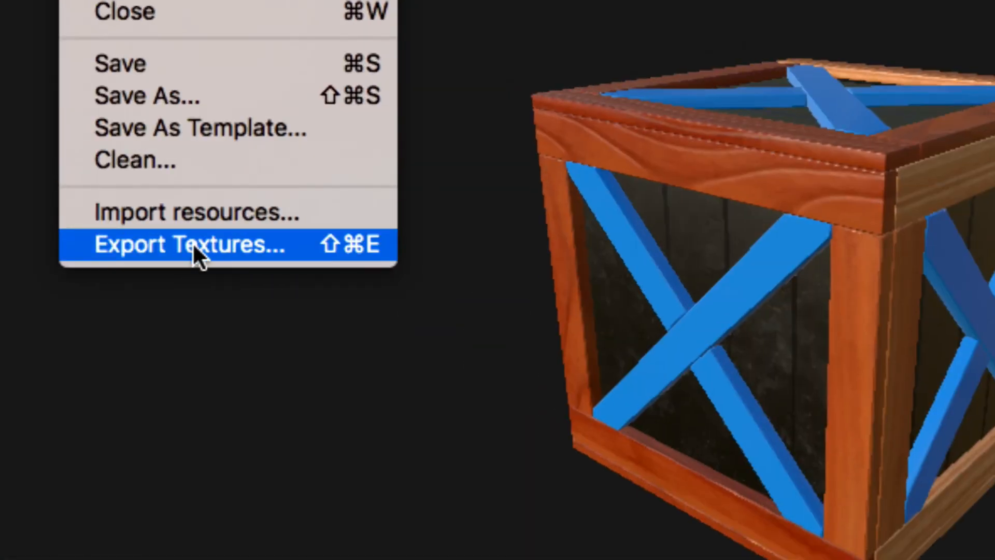
left_click(248, 246)
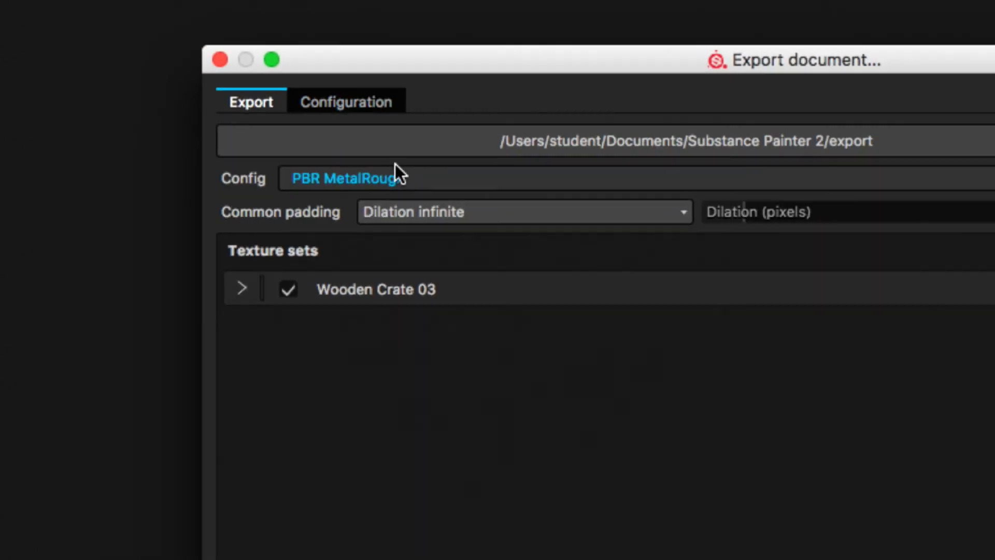
left_click_drag(584, 85, 408, 36)
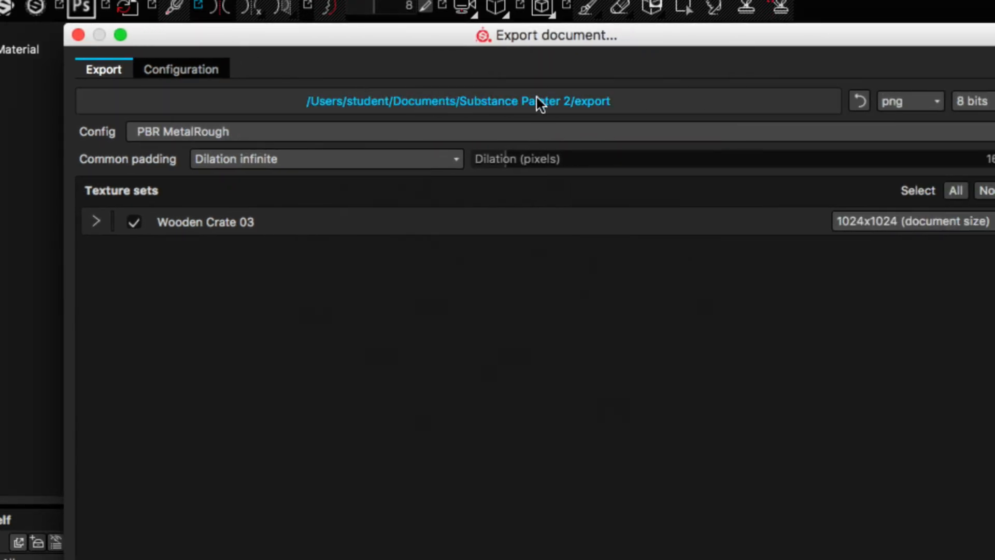
Step: Set the texture export location to the TEXTURES folder inside WOODEN_CRATE_03 on the Desktop
left_click(578, 106)
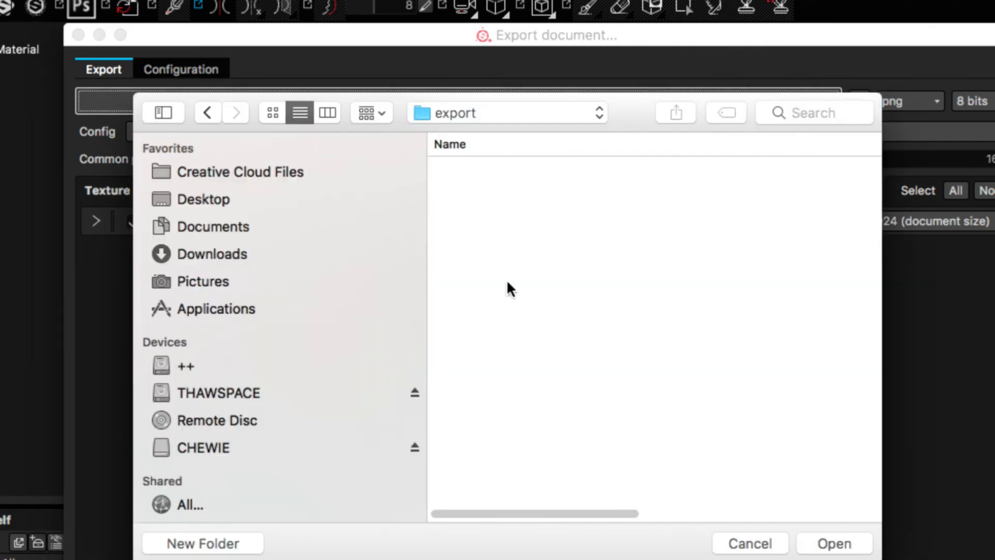
left_click(262, 202)
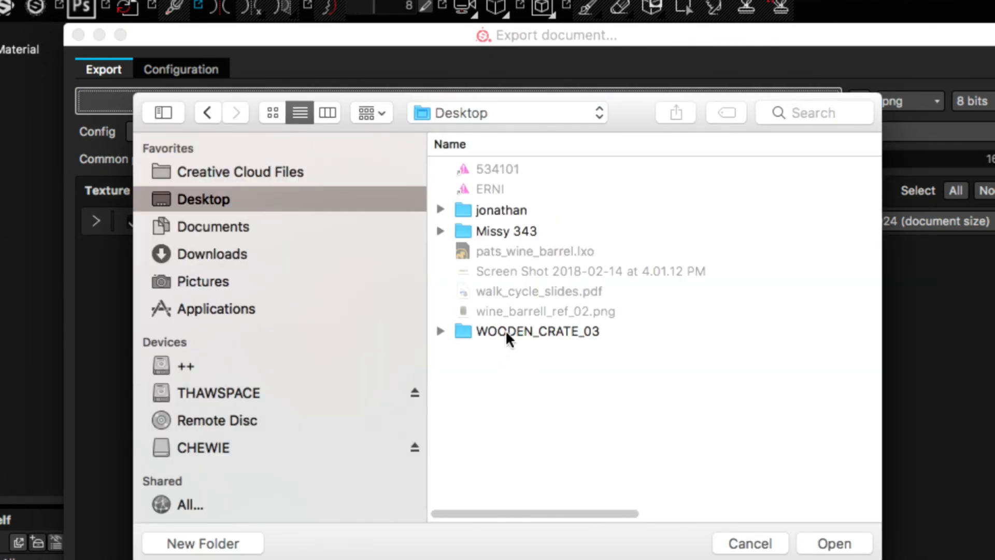
double_click(505, 330)
double_click(539, 167)
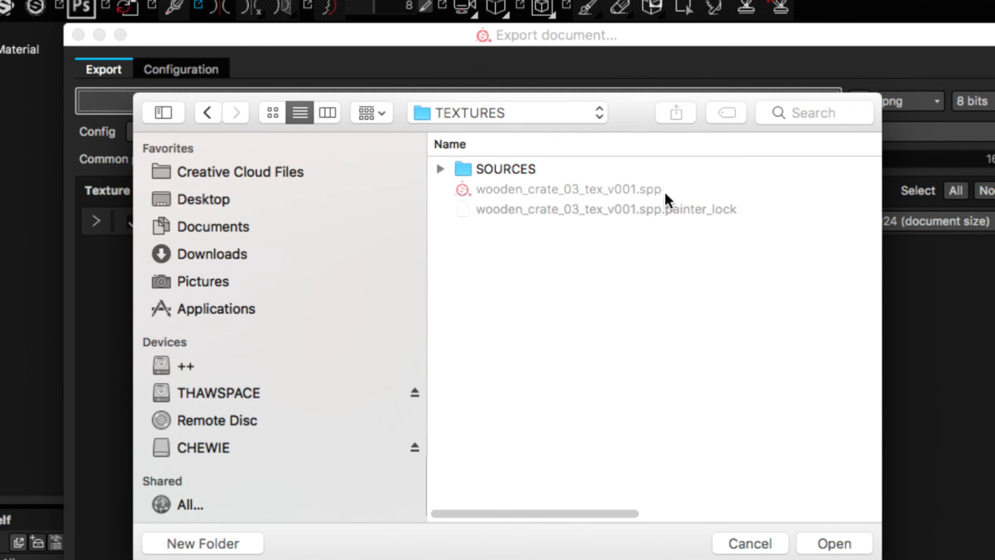
left_click(832, 541)
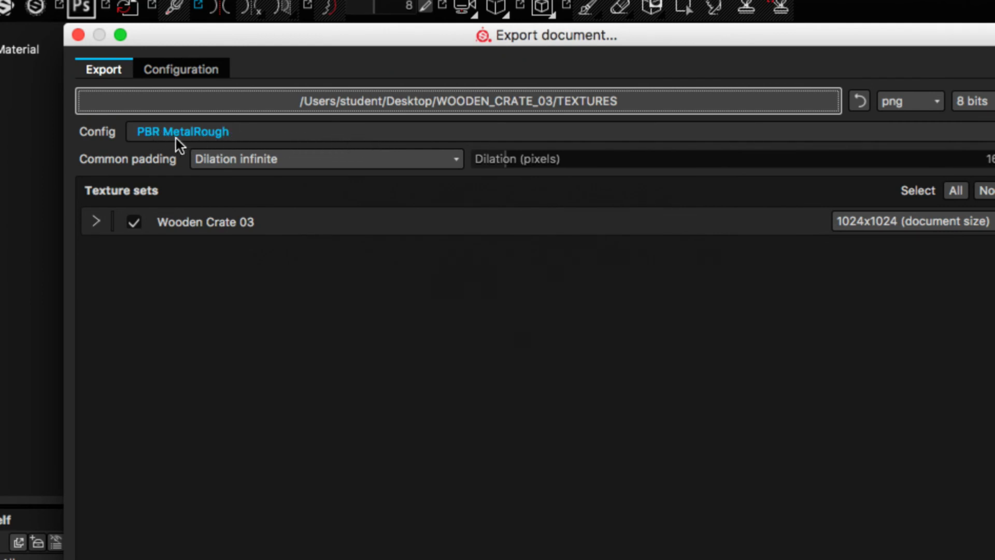
Step: Look through the available export config presets for one suited to Modo
left_click(303, 147)
scroll(300, 204, "down", 4)
scroll(295, 208, "up", 1)
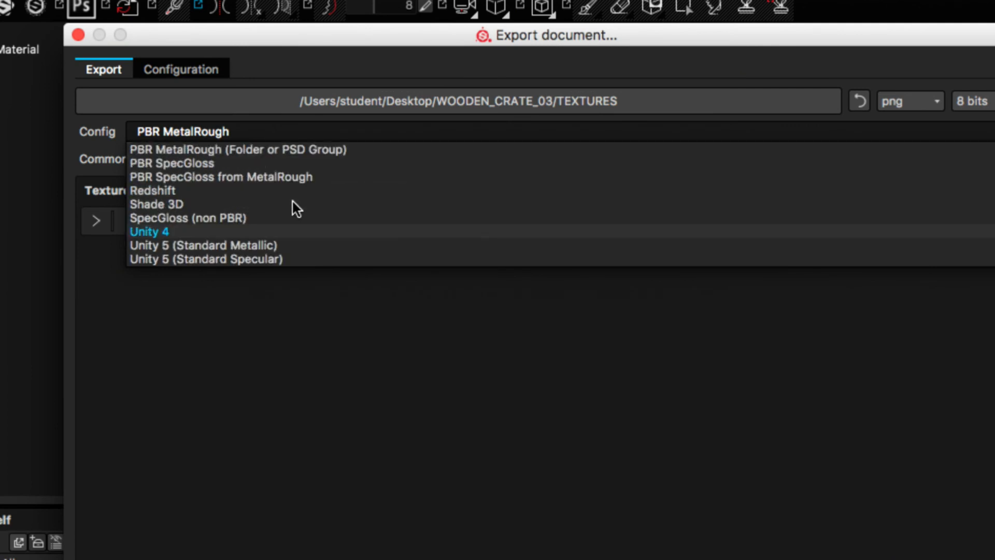
scroll(295, 209, "up", 5)
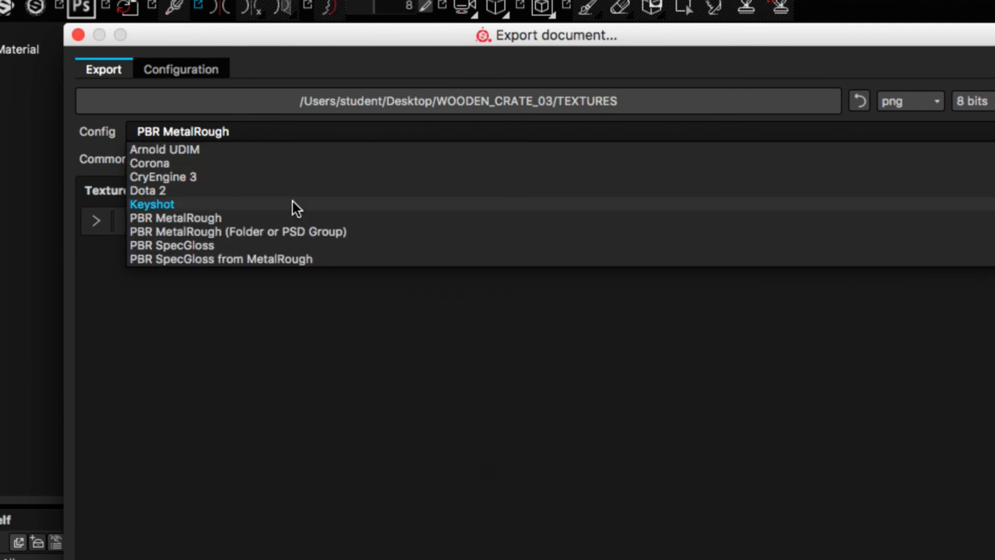
scroll(289, 199, "down", 3)
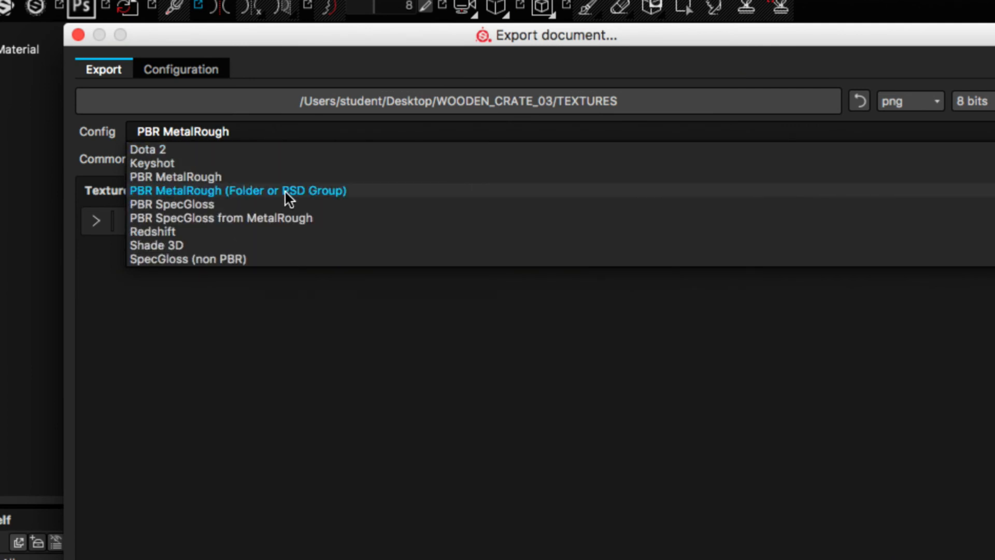
scroll(289, 216, "up", 2)
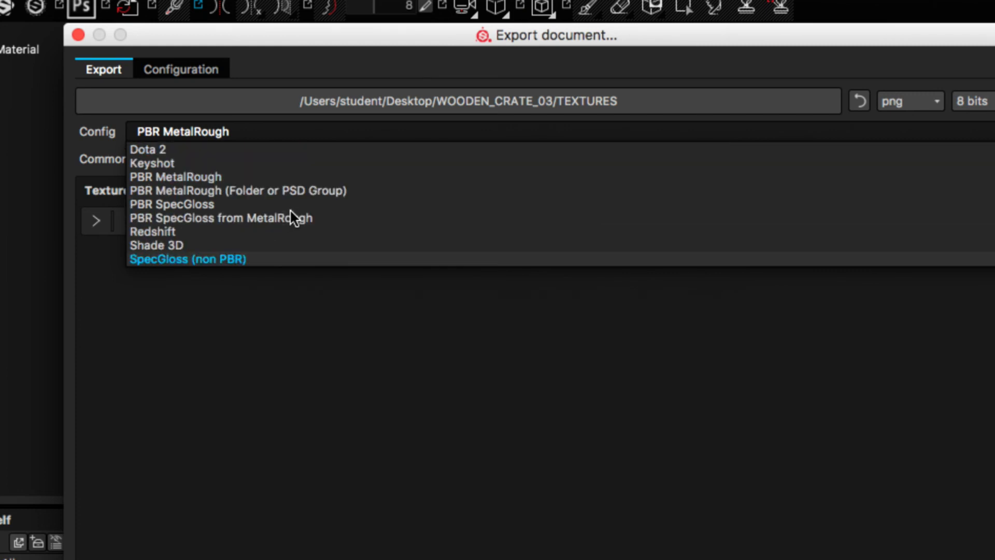
scroll(244, 160, "down", 2)
scroll(246, 160, "down", 2)
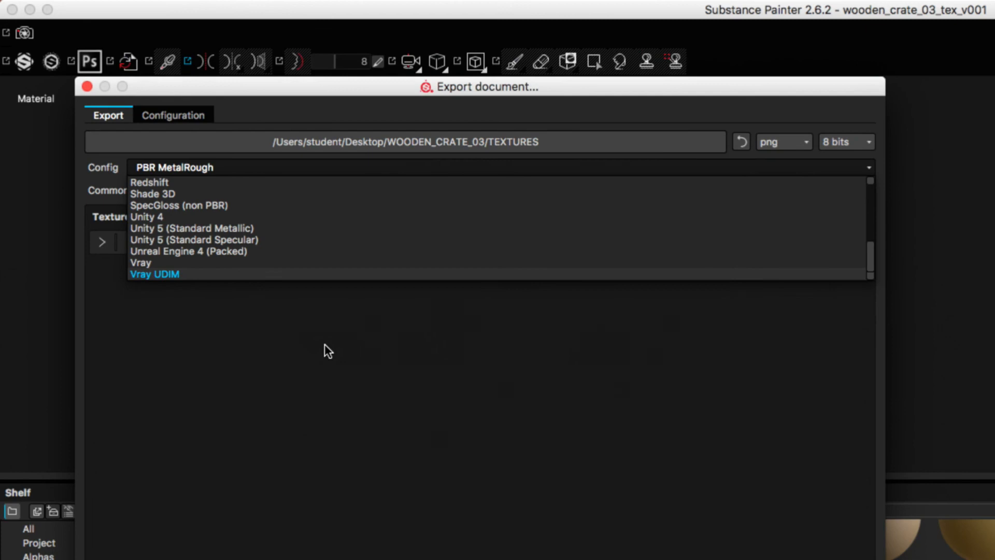
left_click(361, 343)
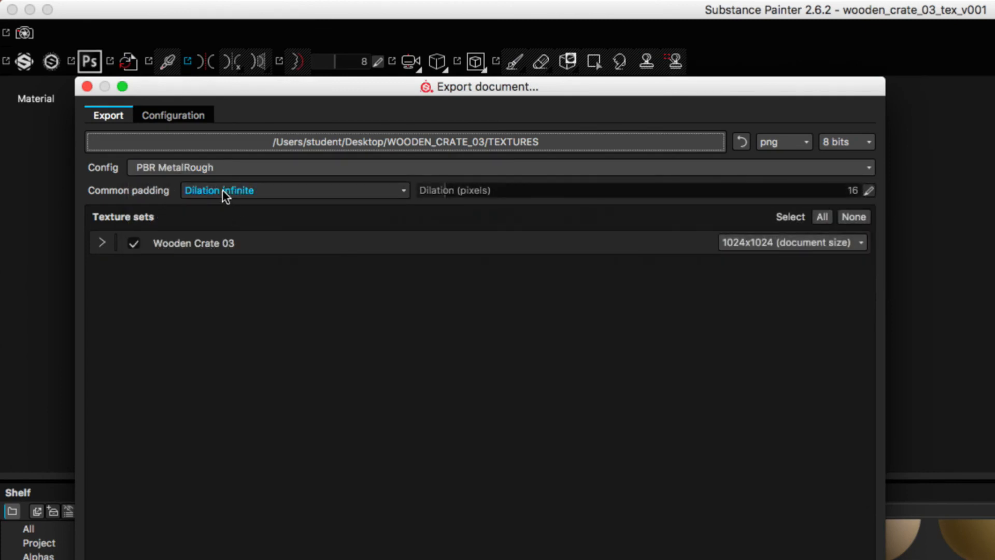
Step: Examine the preset configurations and the output maps of the Additional maps and Amazon Lumberyard presets
left_click(179, 115)
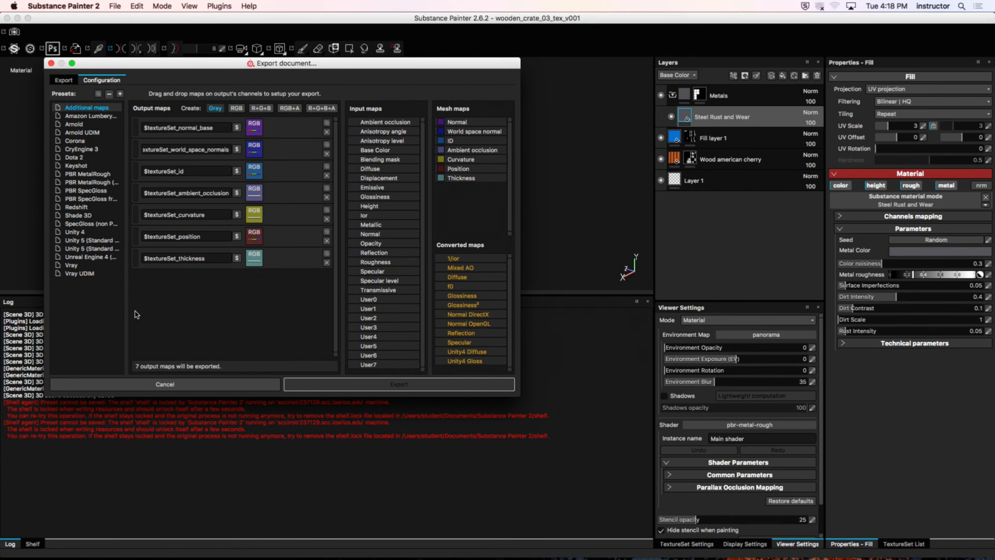
left_click(88, 116)
left_click(70, 80)
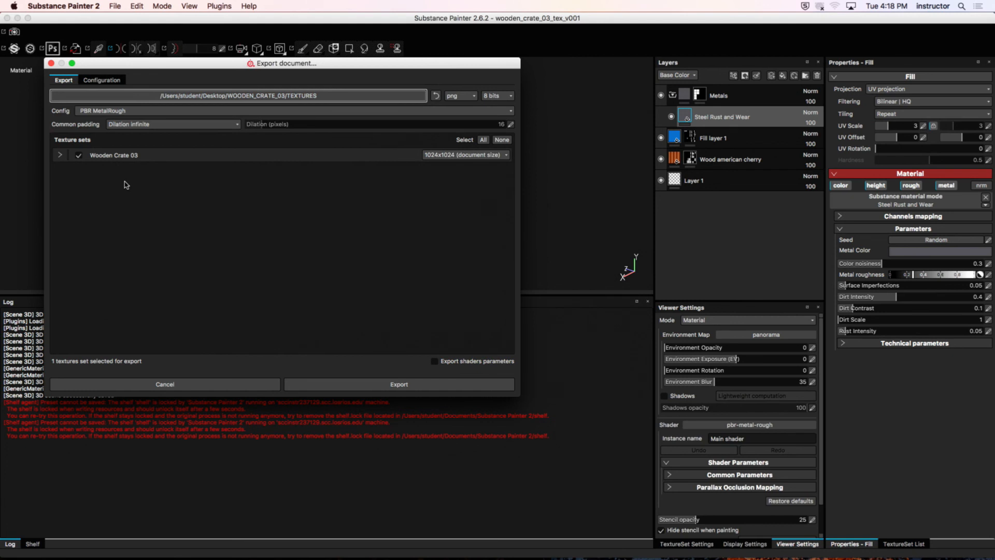
left_click(102, 82)
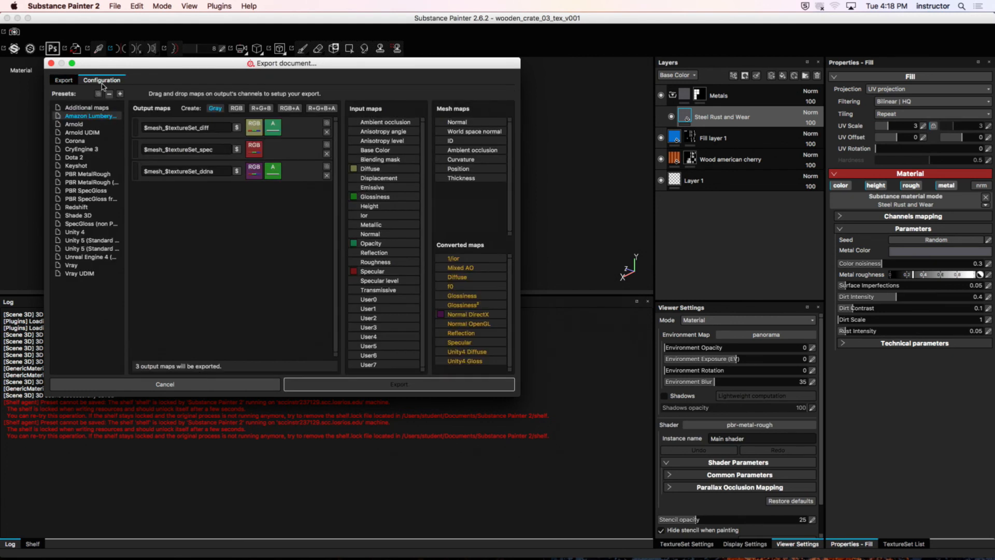
left_click_drag(151, 66, 233, 87)
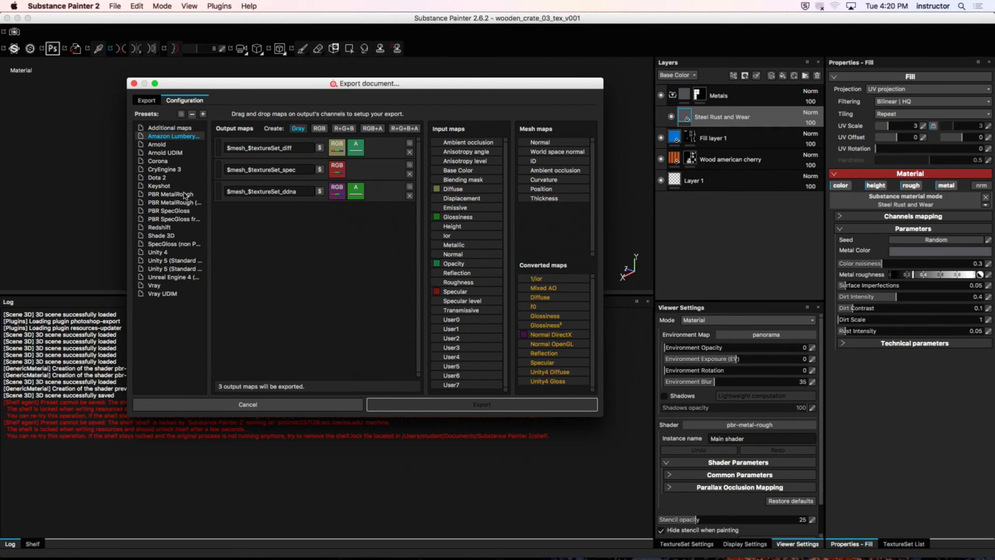
Step: Close the export window without exporting and hide Substance Painter
left_click(134, 83)
left_click_drag(446, 195, 338, 177, "alt")
left_click(74, 5)
left_click(78, 67)
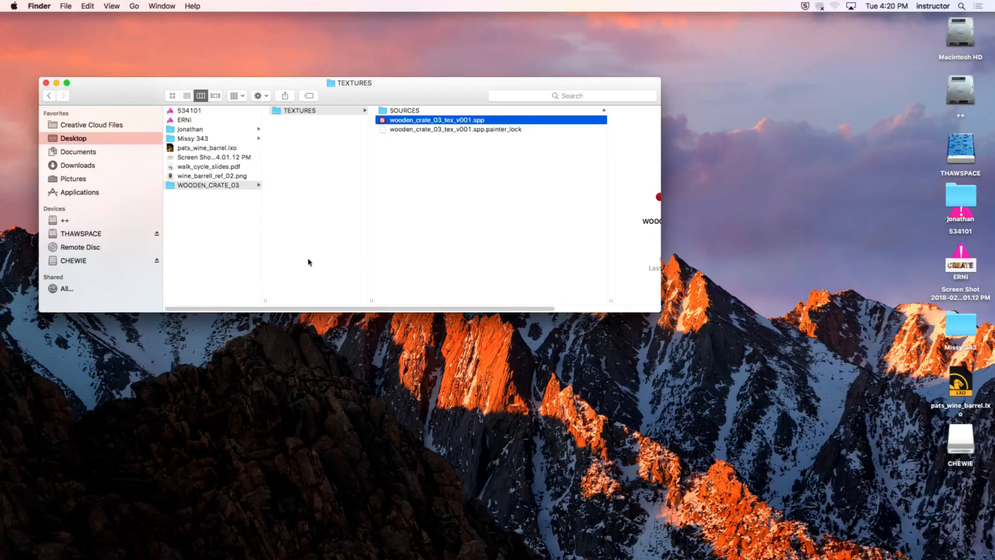
Step: Preview wooden_crate_03_tex_v001.spp in the TEXTURES folder in Finder
left_click(343, 206)
left_click(292, 110)
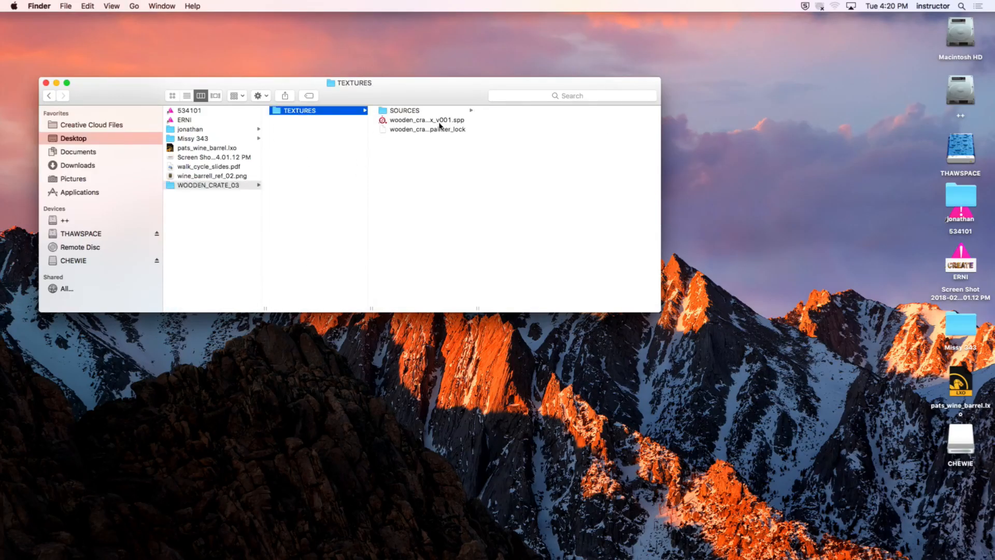
left_click(437, 120)
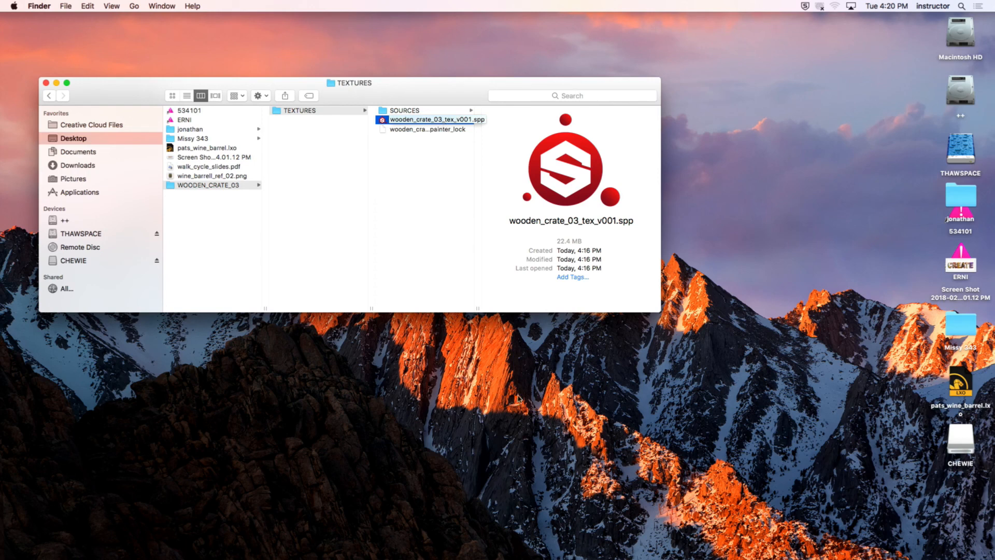
Step: Switch to Chrome and open the Wine Barrel - Textures assignment from WEEK 07 of the Game Art course modules
mouse_move(504, 549)
left_click(103, 551)
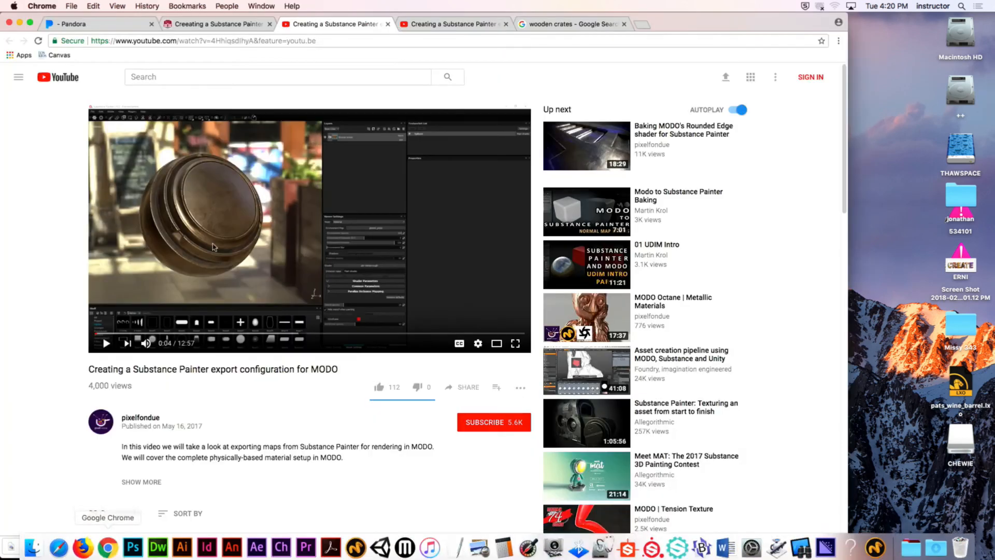
left_click(239, 25)
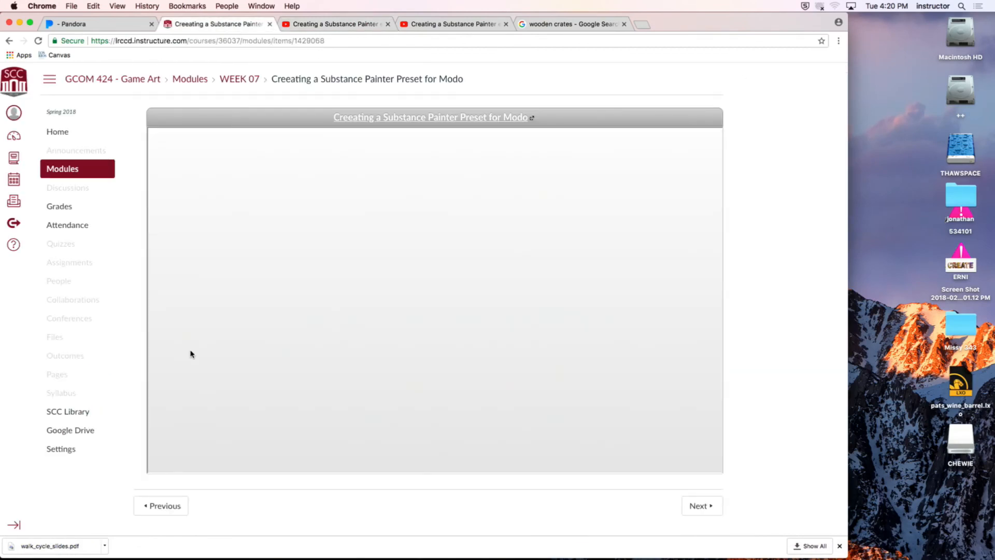
left_click(78, 169)
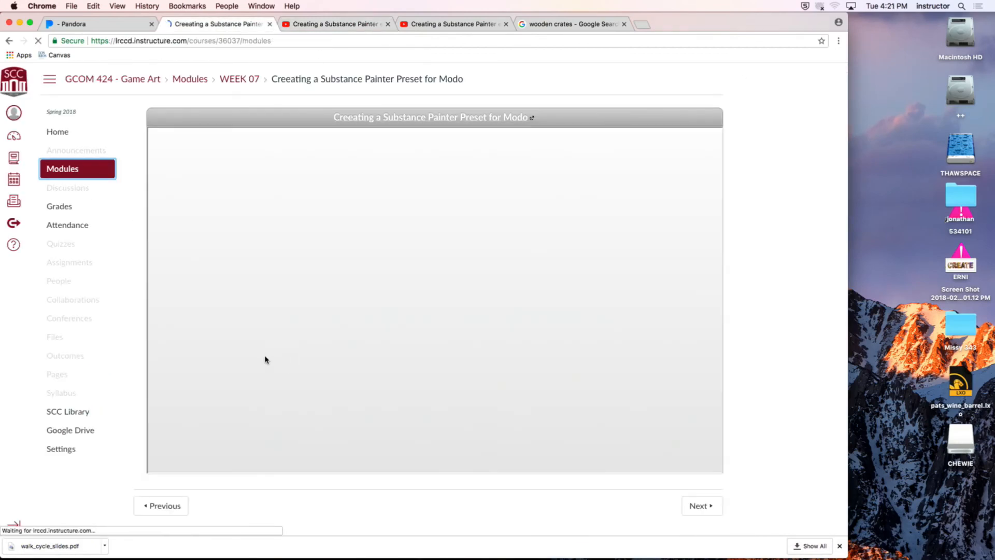
scroll(197, 421, "down", 2)
scroll(197, 421, "down", 10)
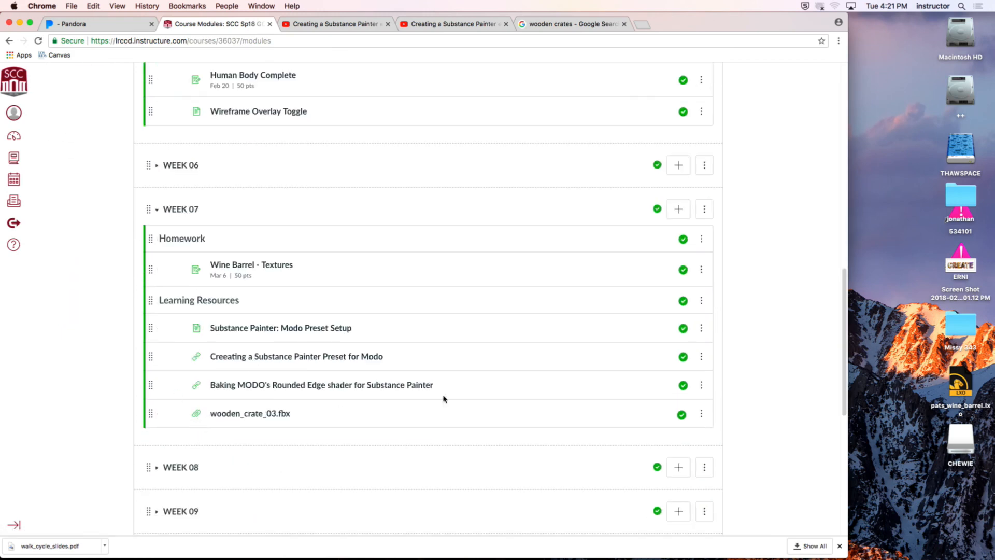
left_click(277, 267)
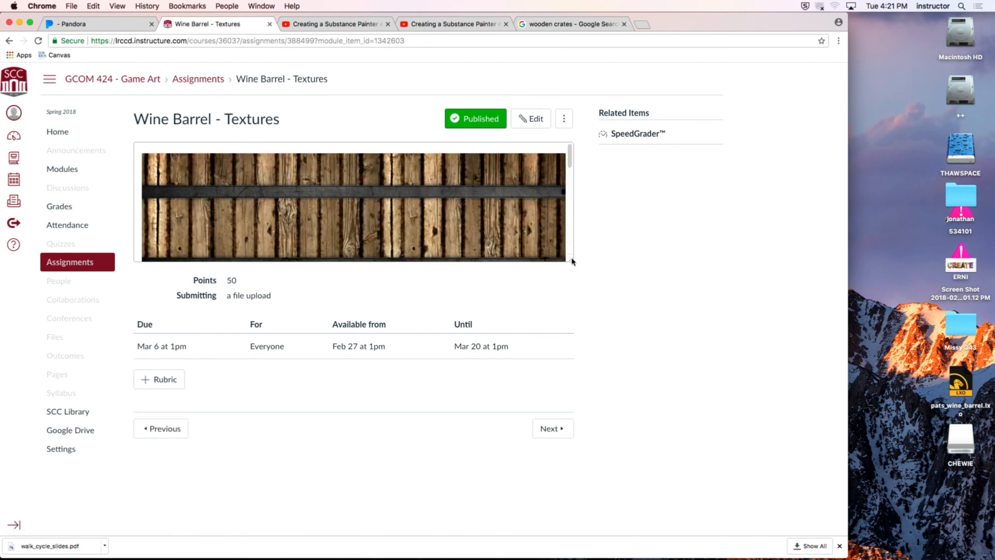
Step: Enlarge the assignment description and highlight its Geo/UVs export requirement and the three final render requirements
left_click_drag(570, 259, 581, 520)
left_click_drag(572, 400, 571, 508)
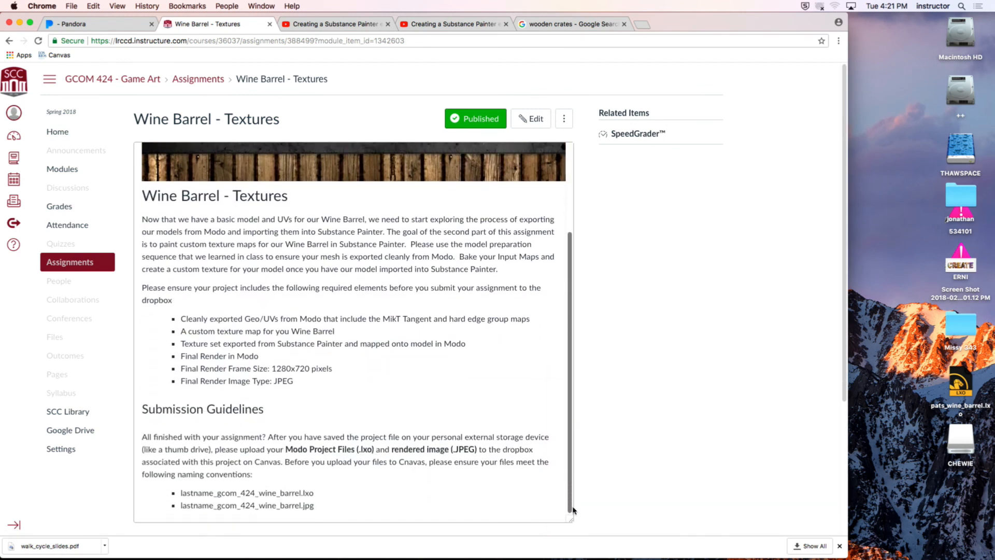
left_click_drag(210, 318, 546, 323)
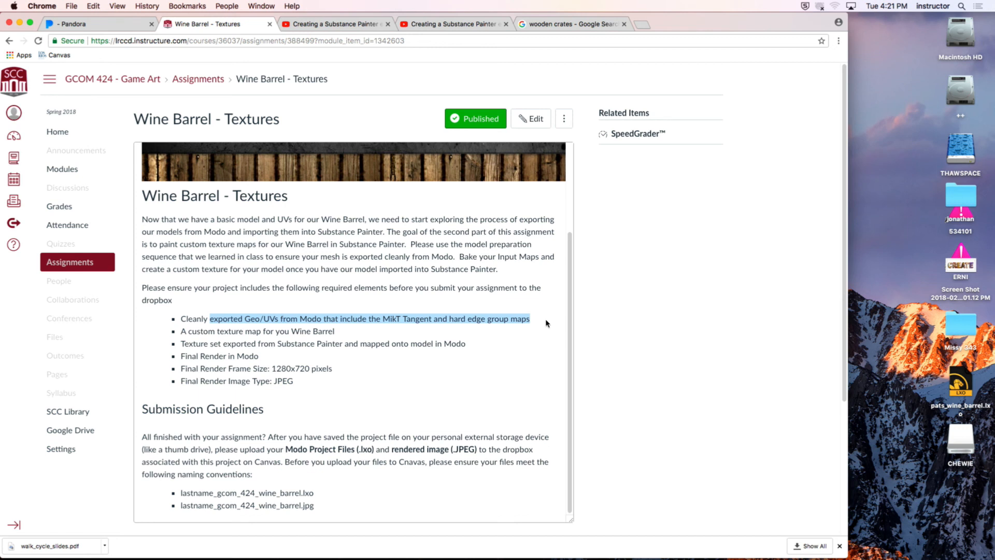
left_click(321, 384)
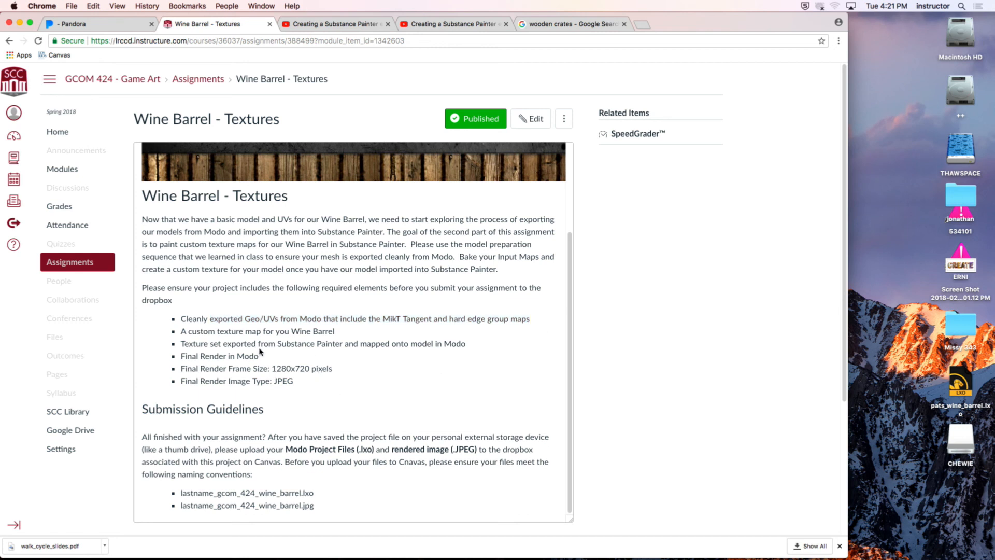
left_click_drag(179, 357, 336, 387)
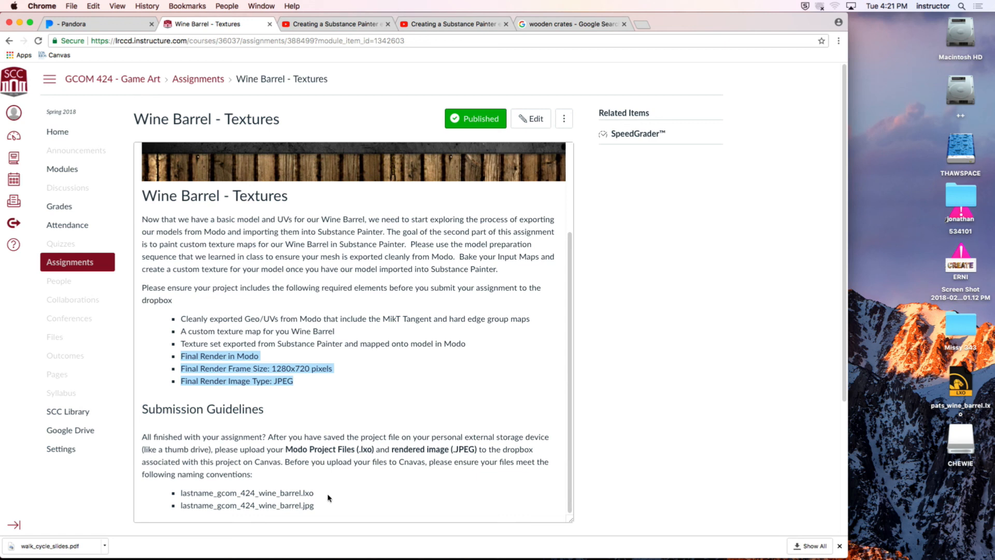
Step: Switch to Modo, select the Wooden Crate 03 mesh in the wooden_crate_03_v001.lxo scene and show its shader tree
key("super+Tab")
key("super+Tab")
key("super+Tab")
key("super+Tab")
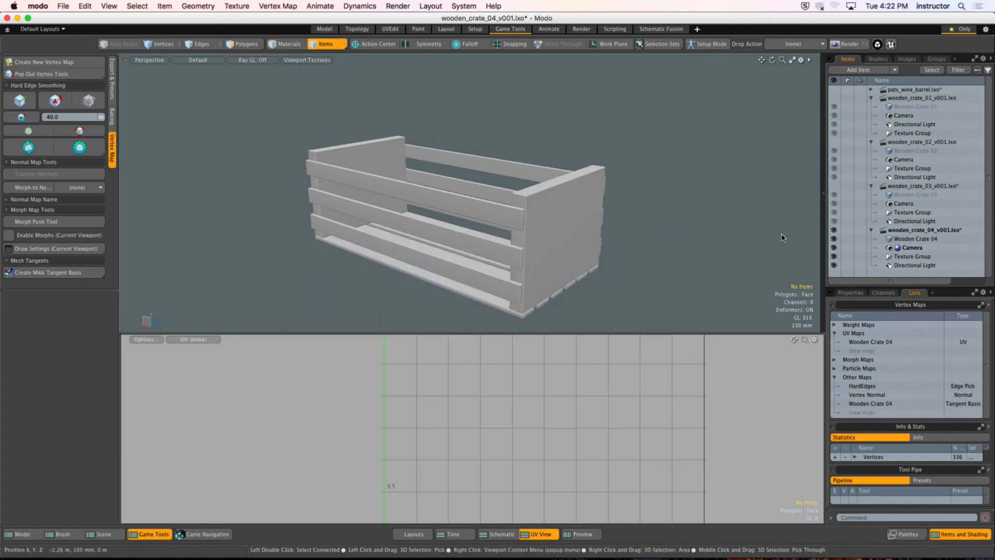
left_click(924, 196)
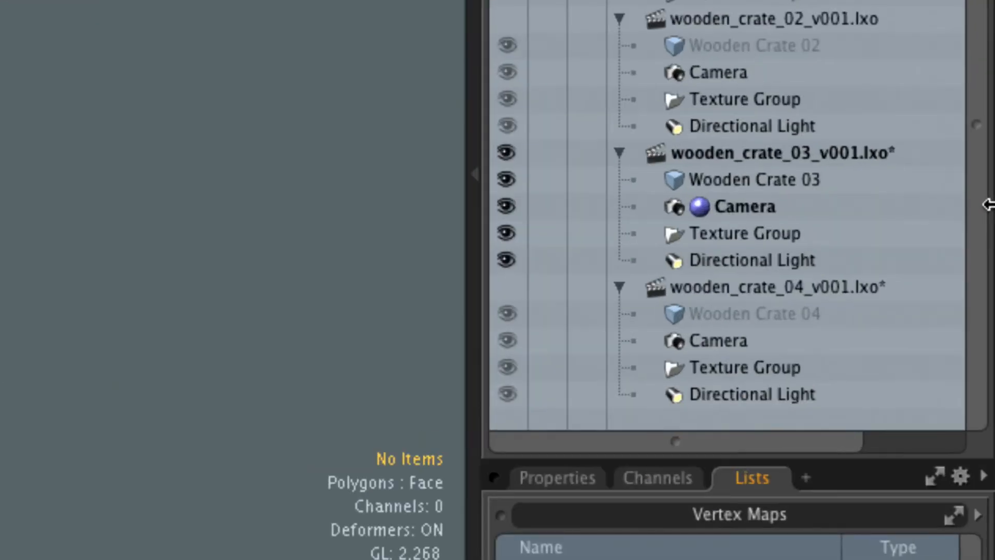
left_click(791, 182)
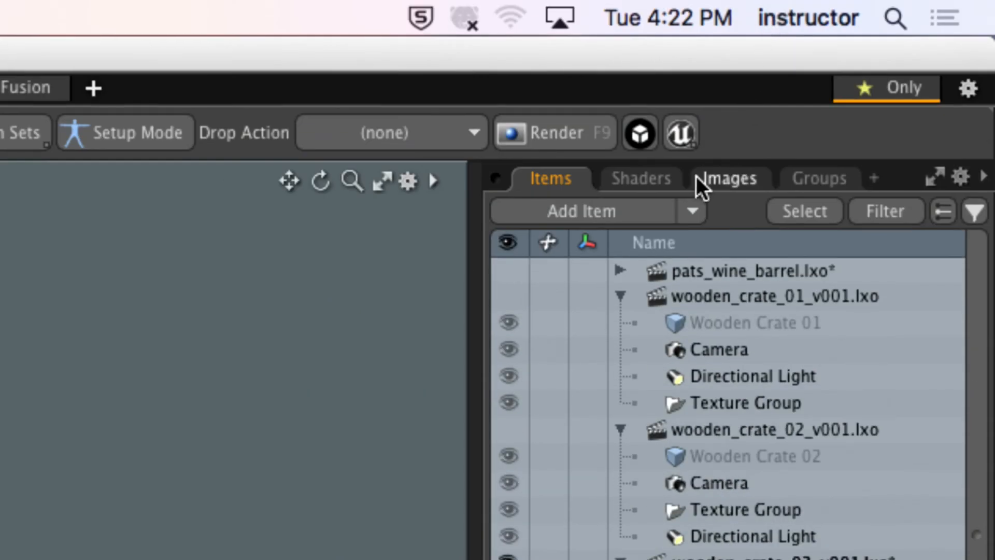
left_click(645, 179)
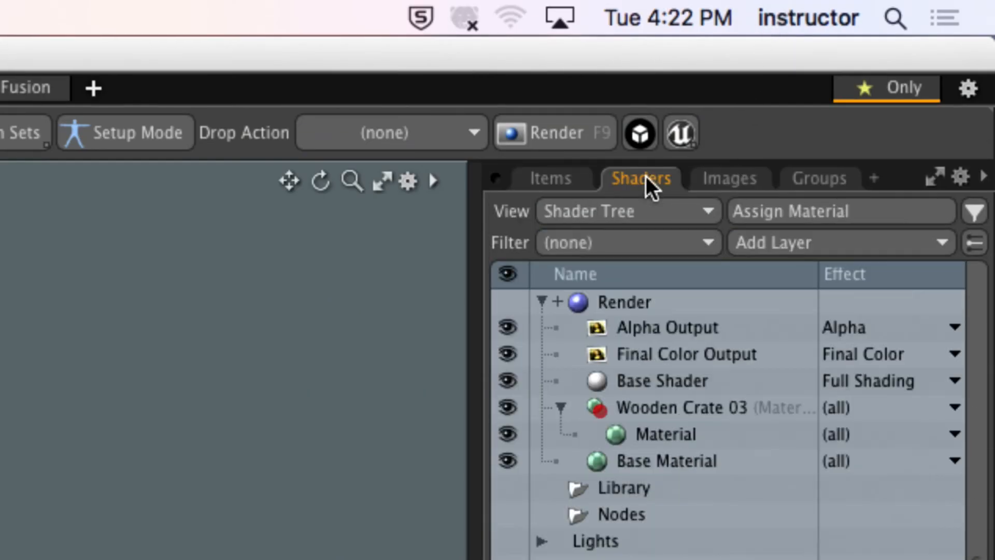